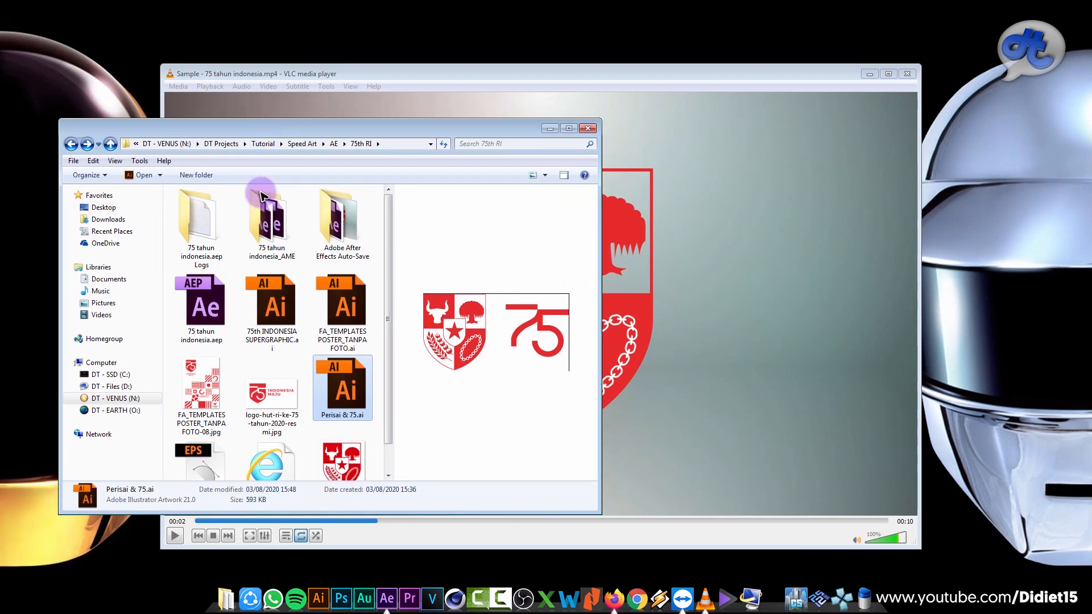
Step: Look through the 75th RI folder, previewing logo-hut-ri-ke-75-tahun-2020-resmi.jpg and Perisai & 75.eps, and move its window out of the way
{"action": "left_click_drag", "start_coordinate": [388, 226], "coordinate": [391, 252]}
{"action": "left_click", "coordinate": [271, 364]}
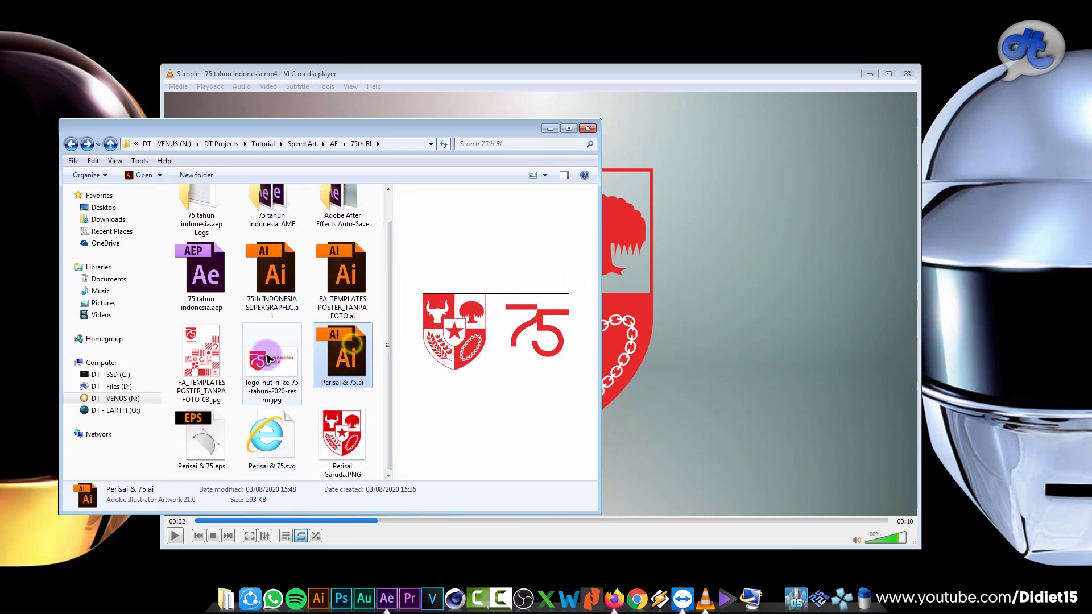
{"action": "left_click_drag", "start_coordinate": [415, 134], "coordinate": [396, 113]}
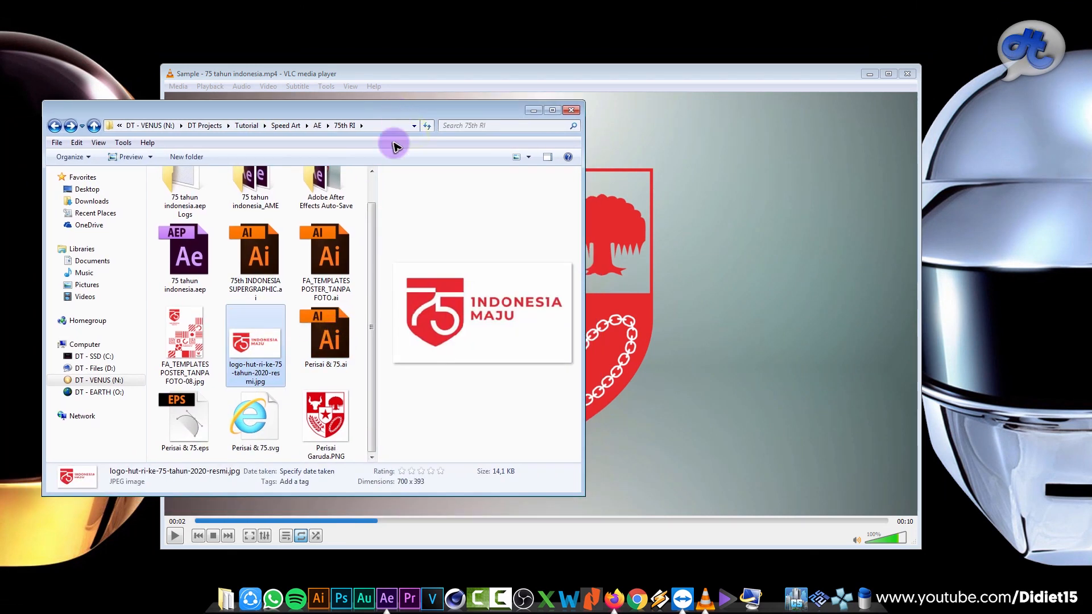
{"action": "left_click_drag", "start_coordinate": [373, 286], "coordinate": [375, 328]}
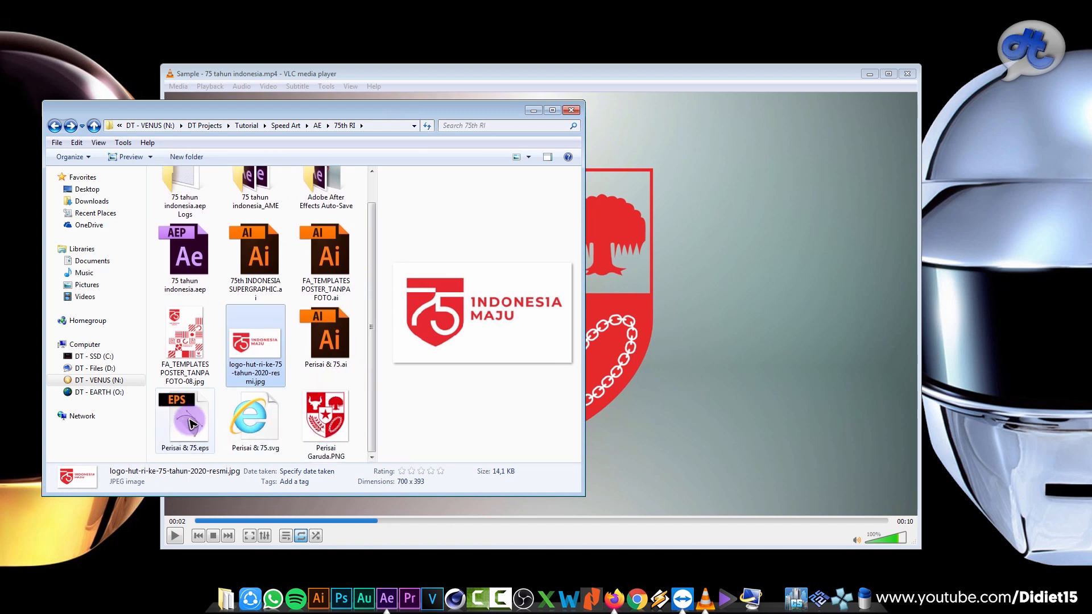
{"action": "left_click", "coordinate": [181, 419]}
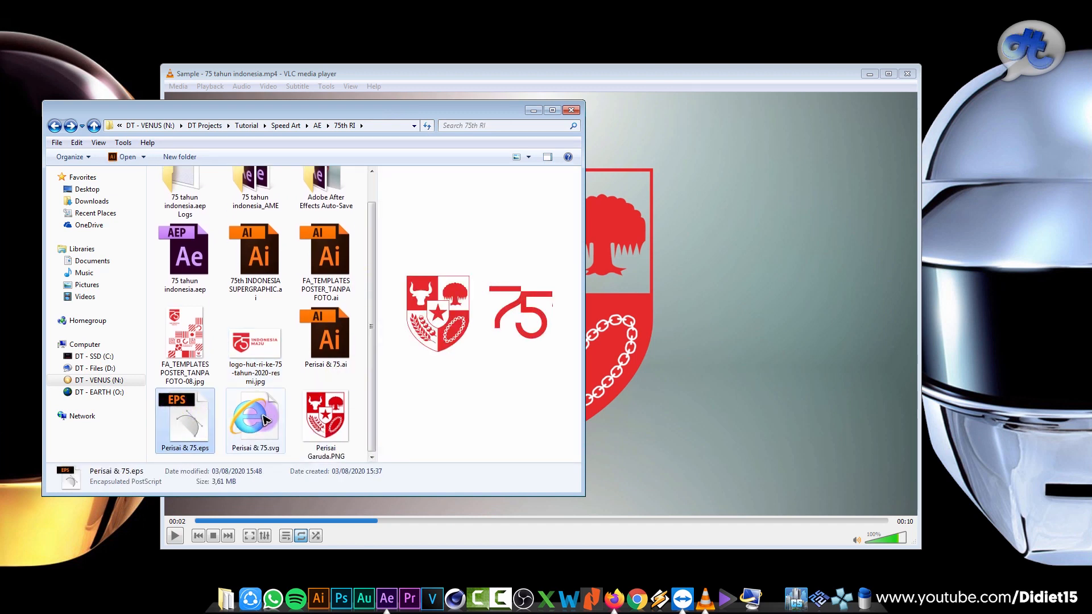
{"action": "mouse_move", "coordinate": [372, 307]}
{"action": "left_mouse_down"}
{"action": "mouse_move", "coordinate": [376, 282]}
{"action": "mouse_move", "coordinate": [374, 319]}
{"action": "left_mouse_up"}
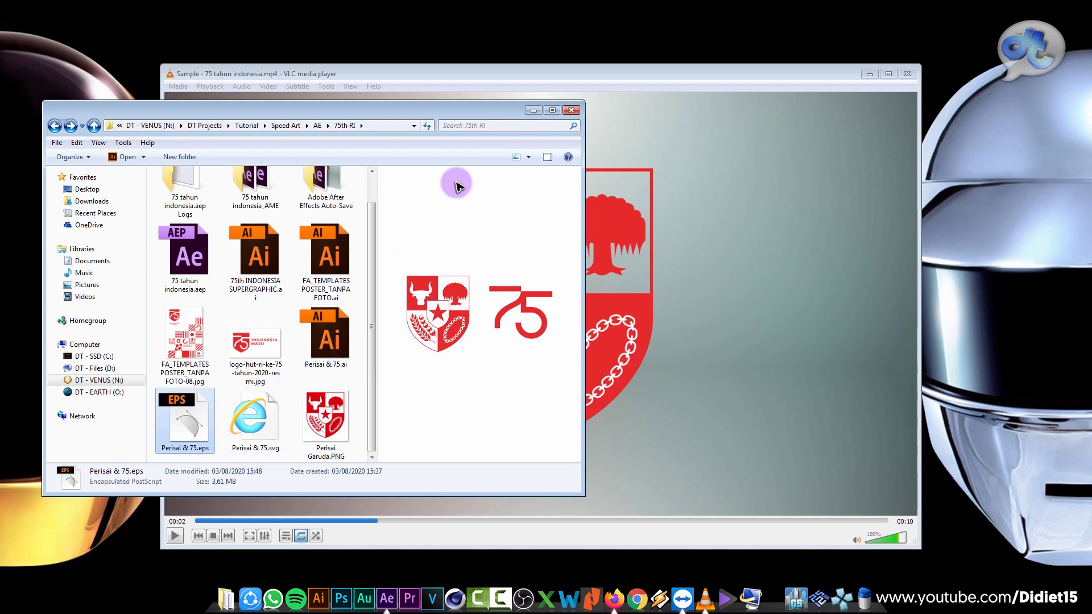
{"action": "left_click_drag", "start_coordinate": [487, 115], "coordinate": [1, 119]}
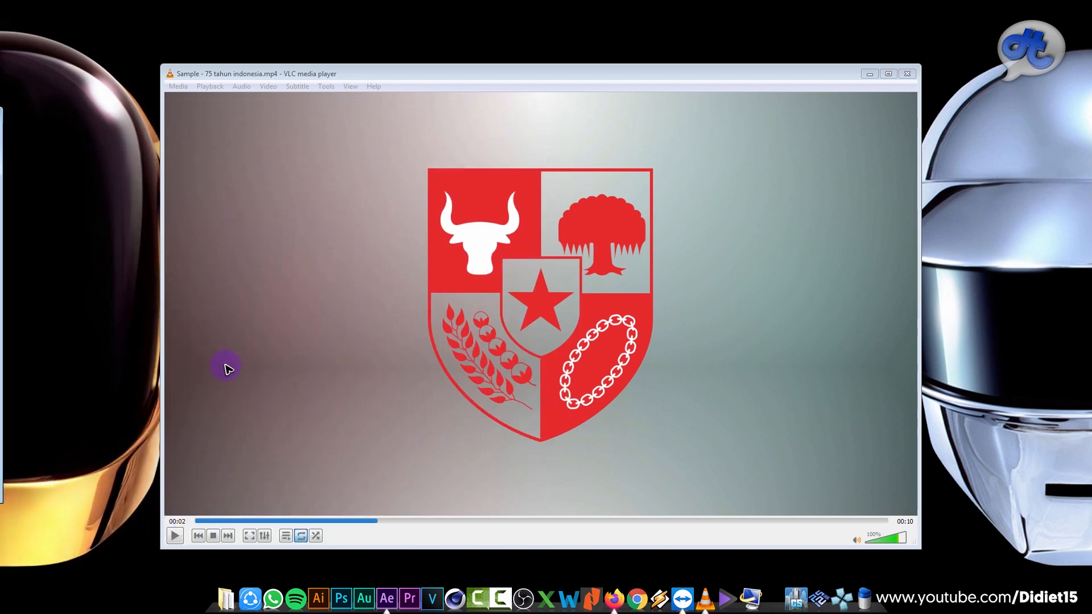
Step: Switch to After Effects and select the Perisai & 76 composition in the project
{"action": "left_click", "coordinate": [387, 598]}
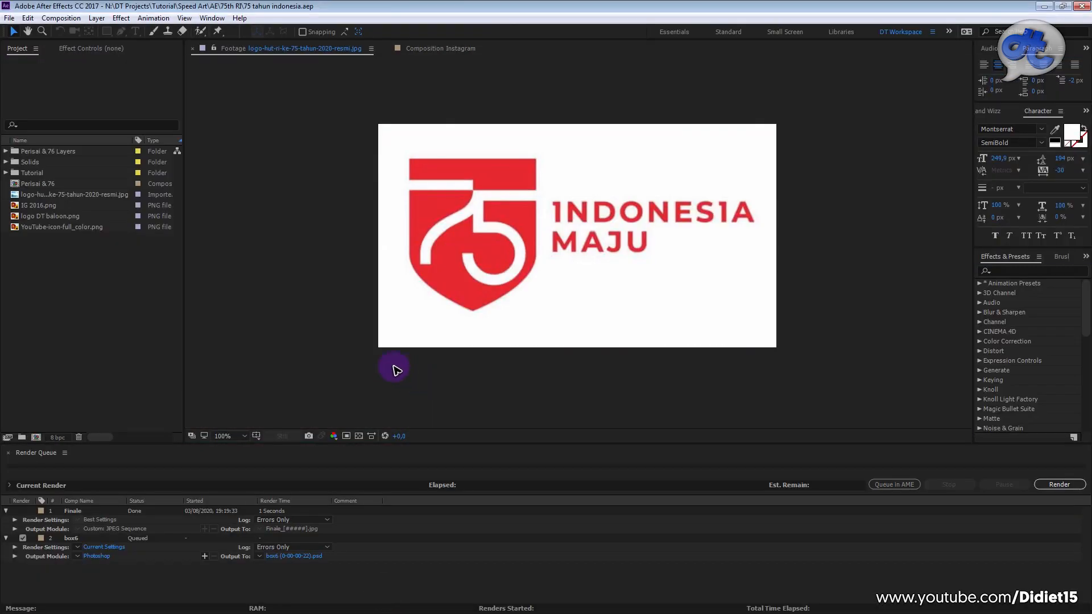
{"action": "left_click", "coordinate": [277, 279]}
{"action": "left_click", "coordinate": [43, 184]}
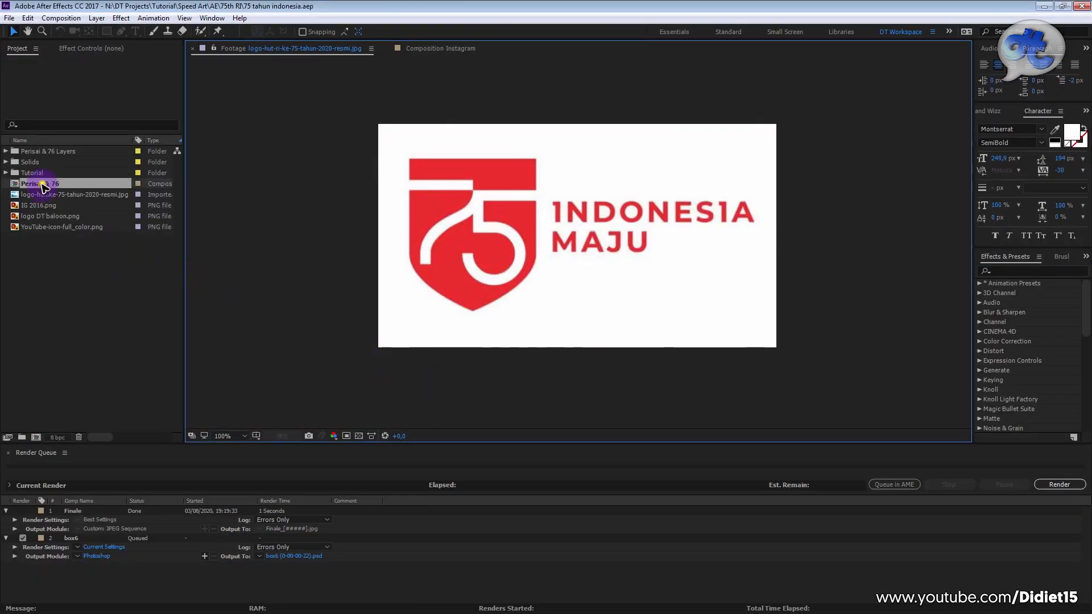
Step: Try to bring Perisai & 75.ai from the 75th RI folder into the project, and open the Perisai & 76 composition
{"action": "left_click_drag", "start_coordinate": [0, 117], "coordinate": [390, 129]}
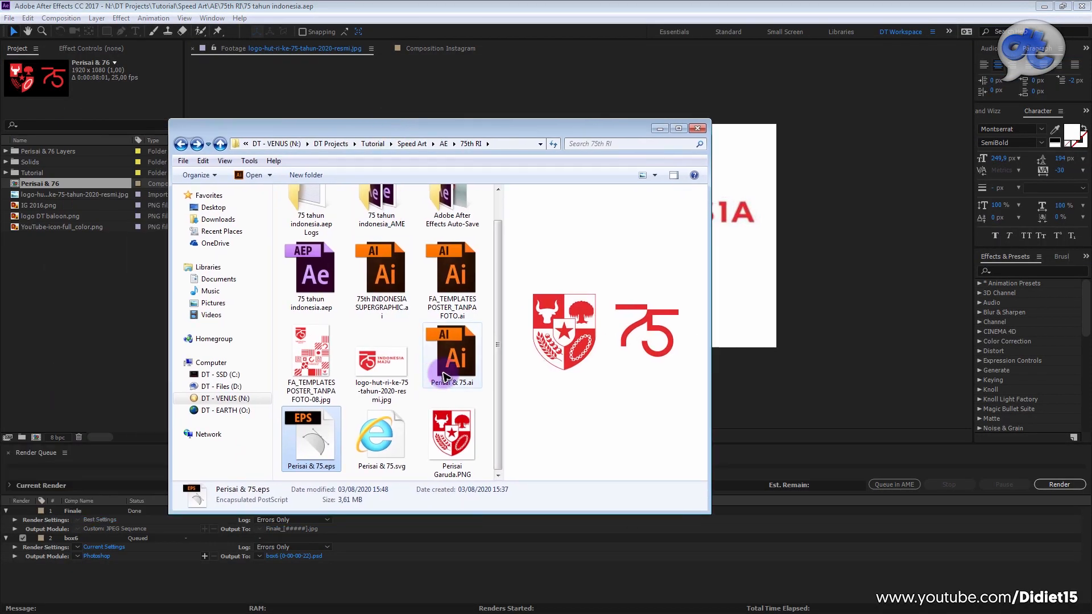
{"action": "left_click", "coordinate": [455, 356]}
{"action": "left_click_drag", "start_coordinate": [455, 357], "coordinate": [47, 221]}
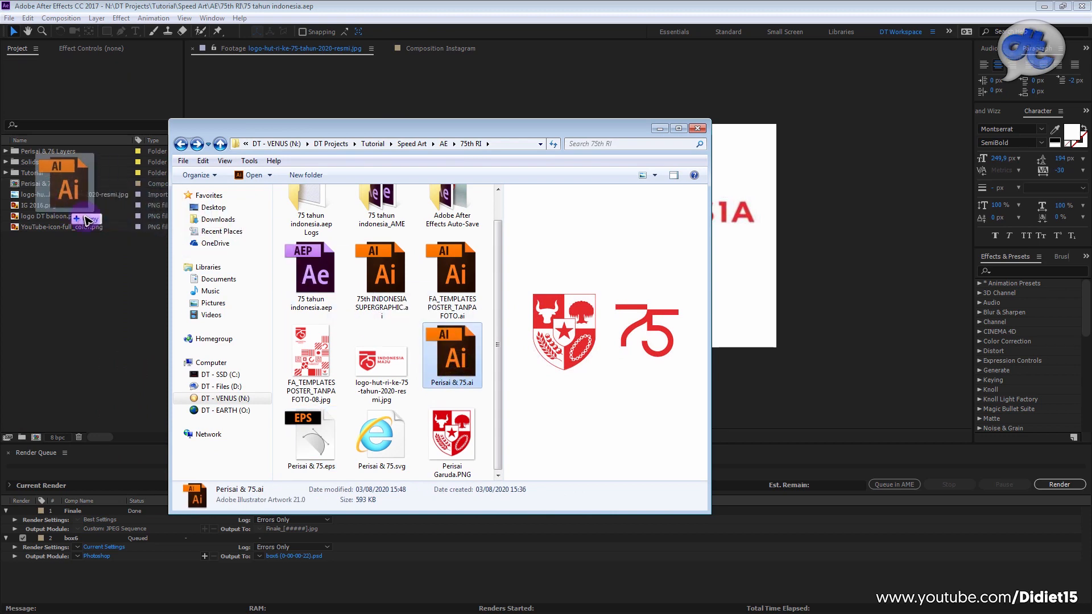
{"action": "left_click_drag", "start_coordinate": [553, 128], "coordinate": [0, 129]}
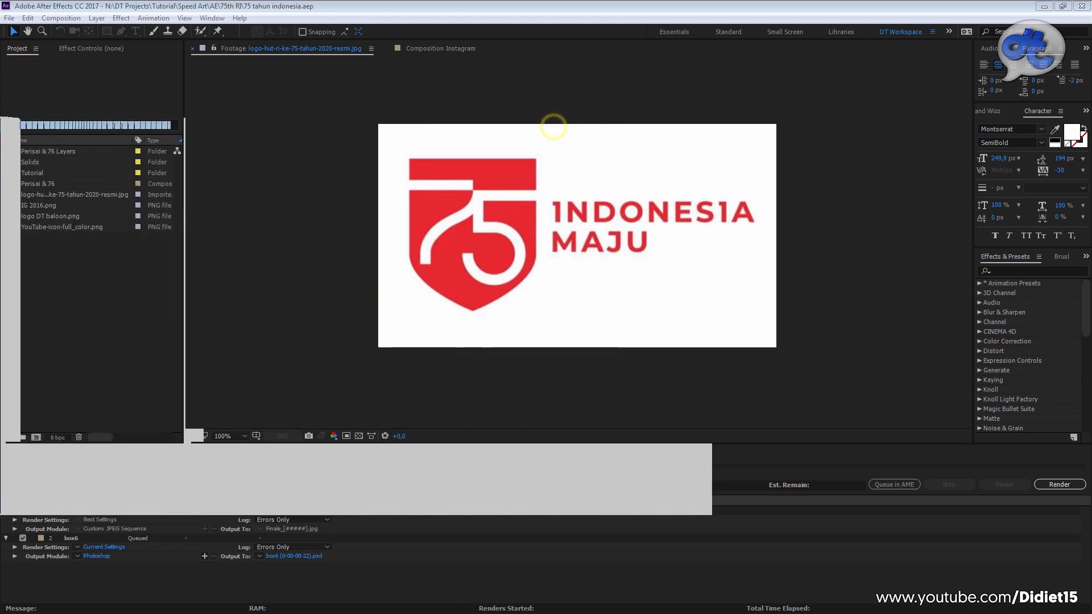
{"action": "double_click", "coordinate": [43, 184]}
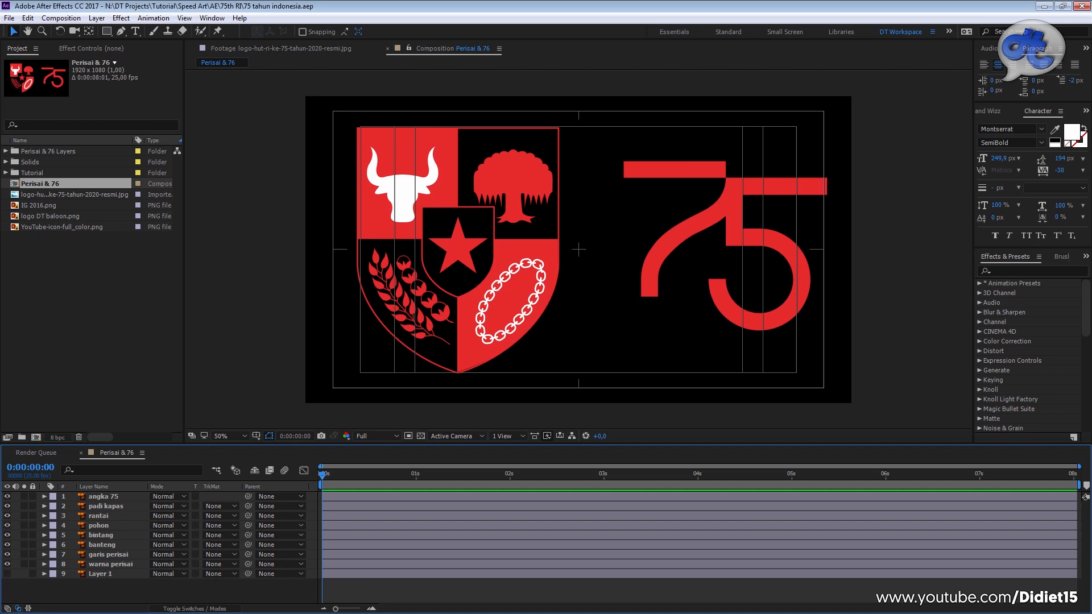
Step: Review the source files in the 75th RI folder, including 75 tahun indonesia.aep, and move the folder window away
{"action": "left_click_drag", "start_coordinate": [0, 114], "coordinate": [432, 120]}
{"action": "left_click_drag", "start_coordinate": [449, 259], "coordinate": [459, 227]}
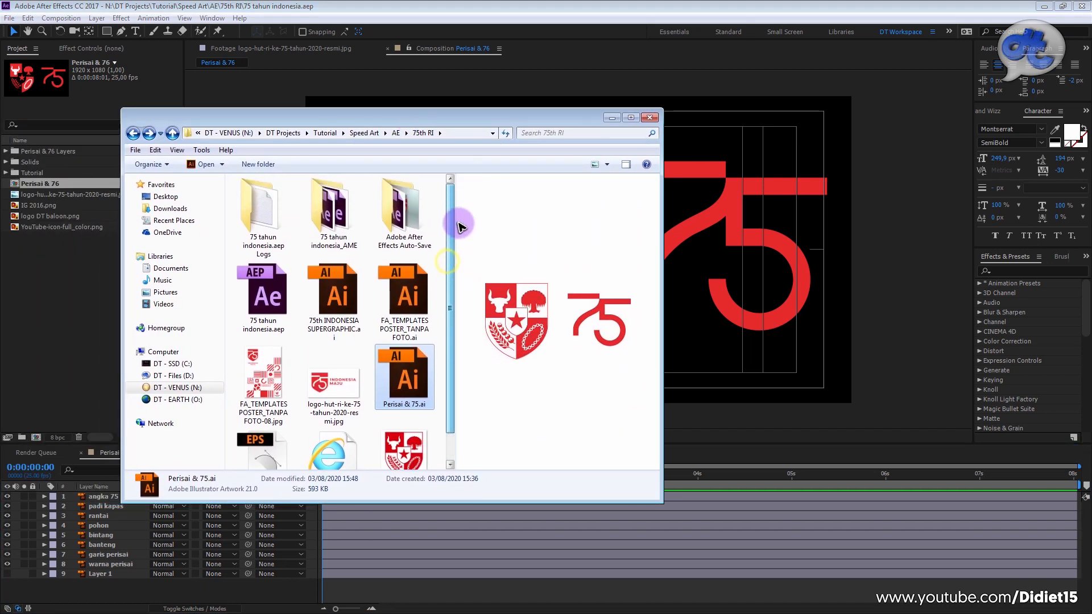
{"action": "left_click_drag", "start_coordinate": [466, 119], "coordinate": [495, 110]}
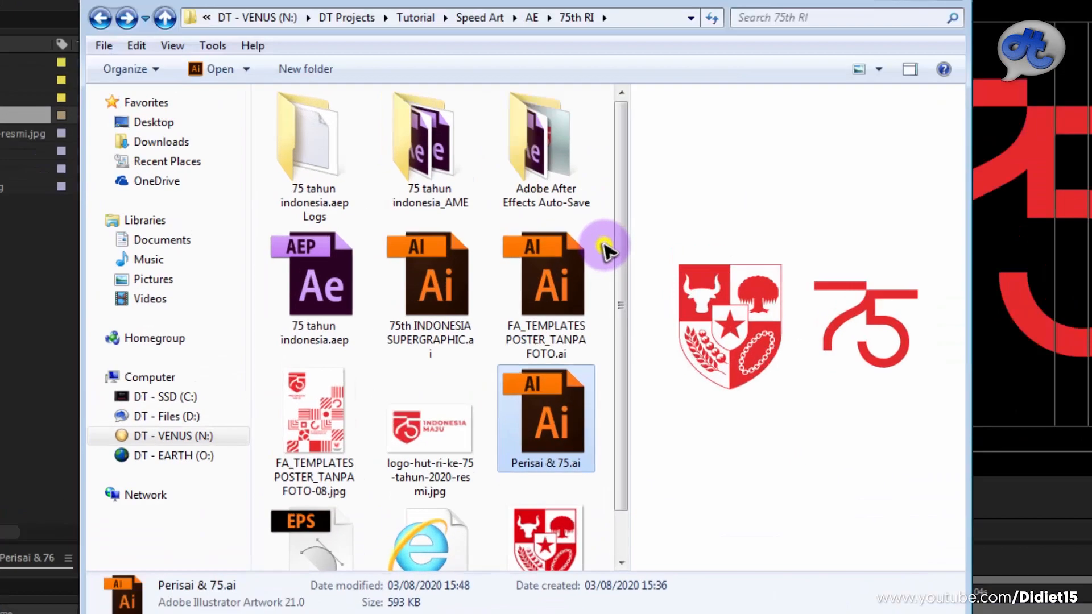
{"action": "left_click", "coordinate": [292, 272]}
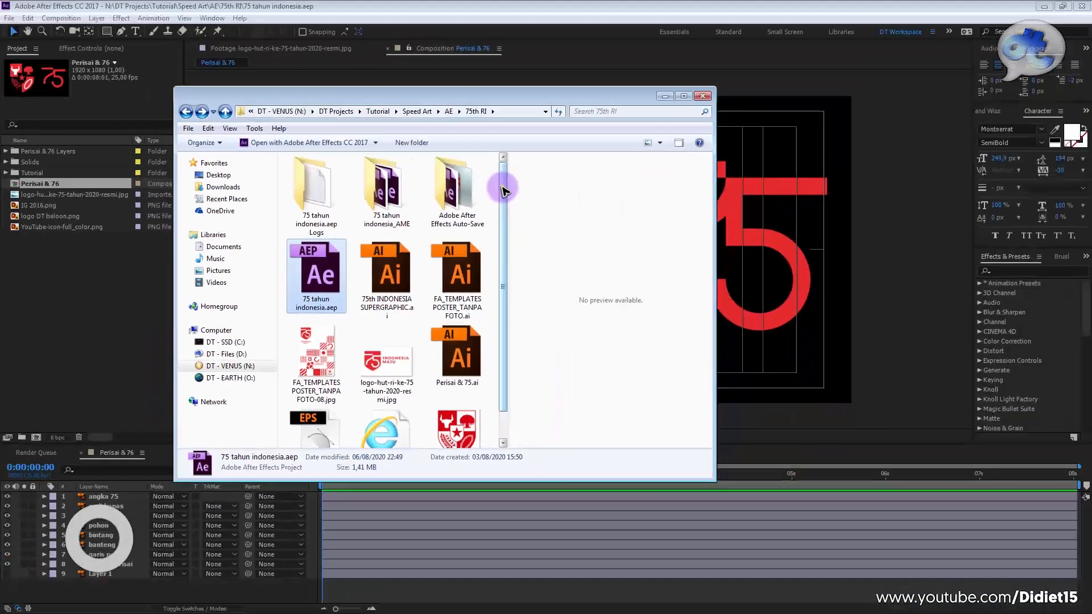
{"action": "left_click_drag", "start_coordinate": [503, 188], "coordinate": [500, 241]}
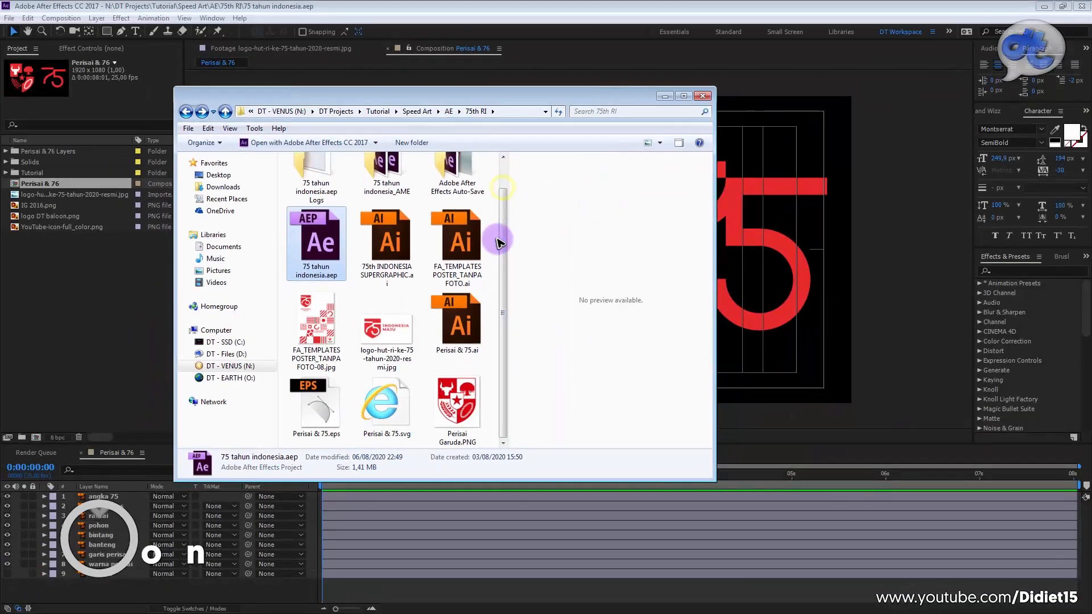
{"action": "left_click", "coordinate": [492, 240]}
{"action": "left_click", "coordinate": [344, 222]}
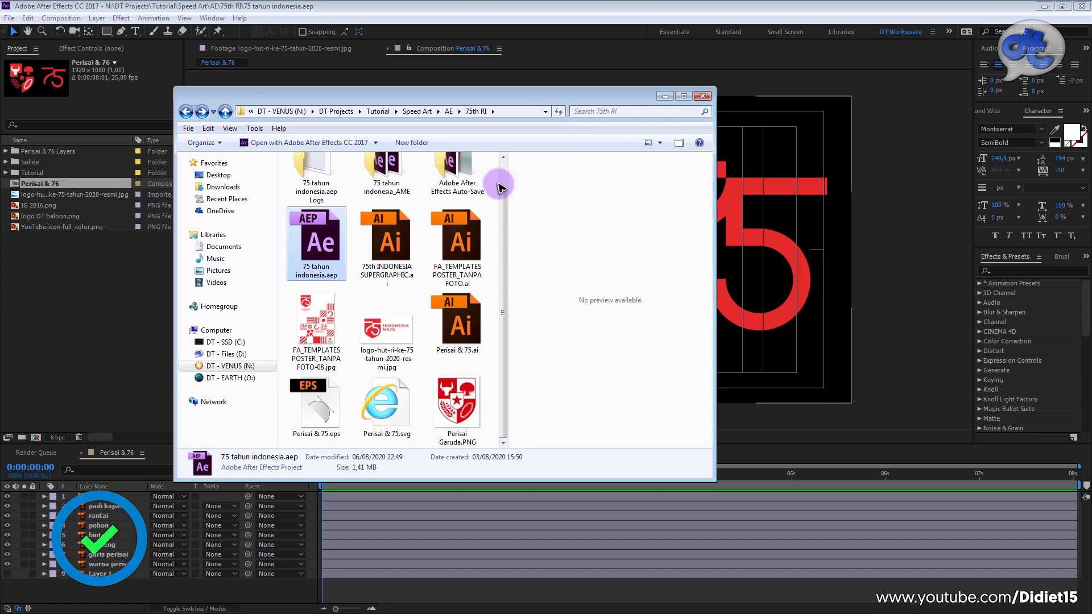
{"action": "left_click_drag", "start_coordinate": [515, 94], "coordinate": [499, 97]}
{"action": "left_click_drag", "start_coordinate": [489, 204], "coordinate": [488, 175]}
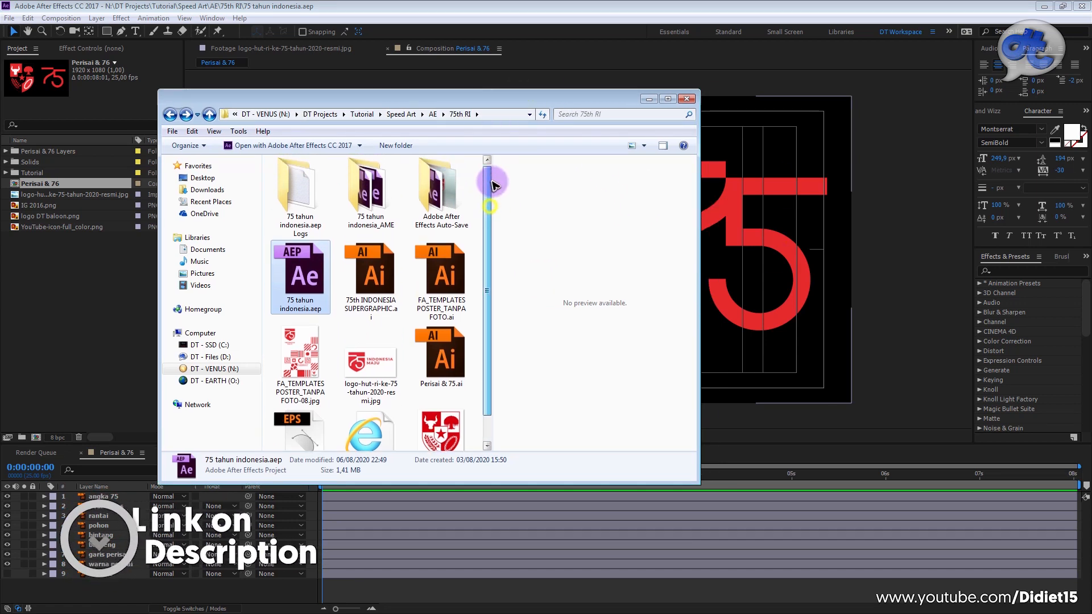
{"action": "scroll", "coordinate": [486, 216], "scroll_direction": "down", "scroll_amount": 2}
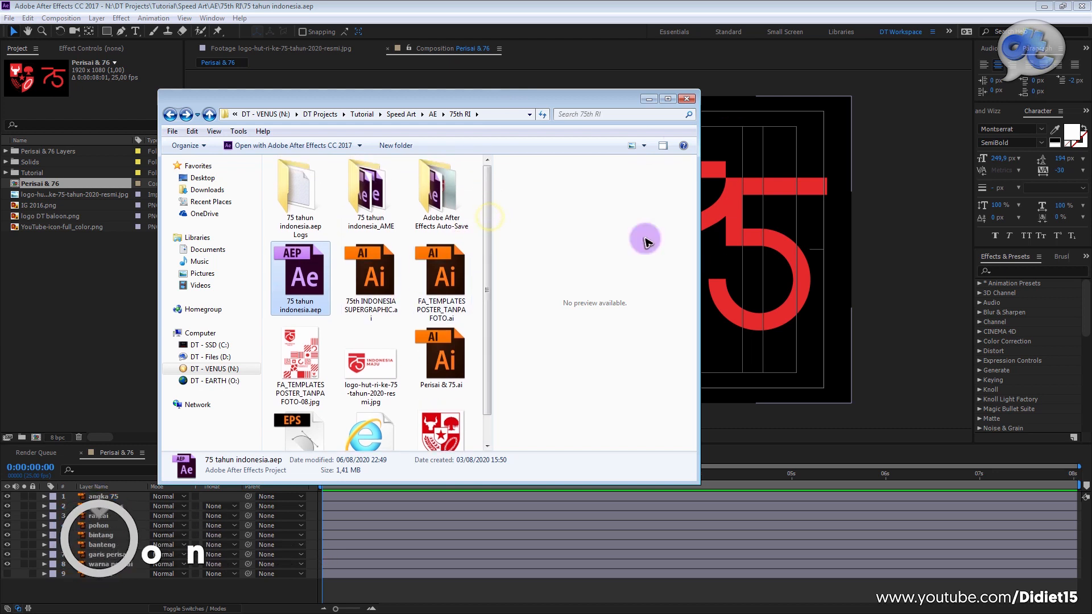
{"action": "left_click_drag", "start_coordinate": [517, 98], "coordinate": [106, 101]}
{"action": "left_click", "coordinate": [104, 99]}
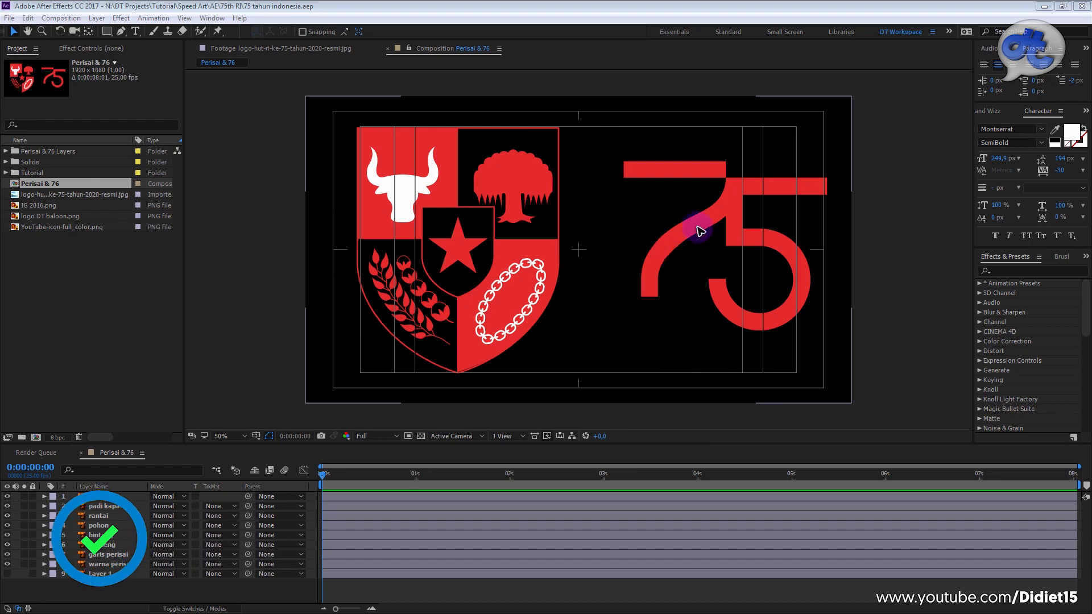
{"action": "left_click", "coordinate": [259, 250]}
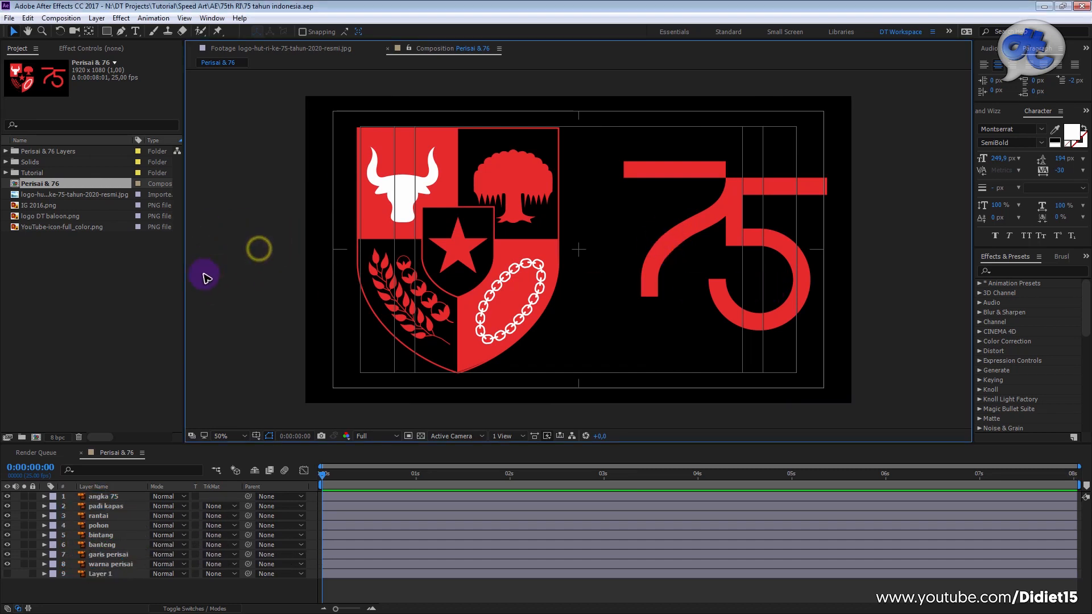
{"action": "left_click", "coordinate": [122, 287]}
{"action": "left_click", "coordinate": [246, 232]}
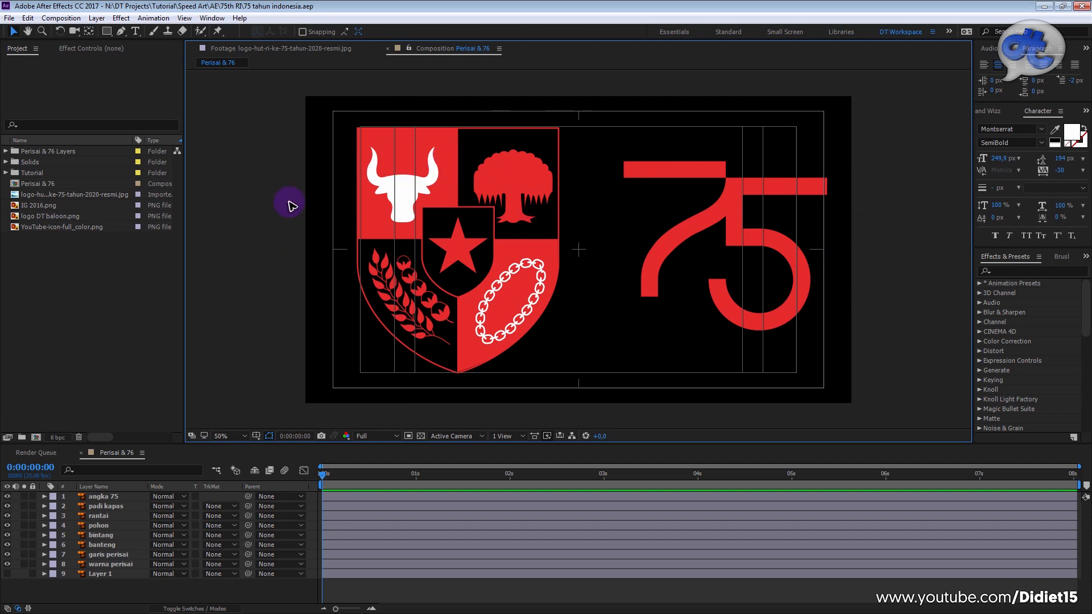
Step: Select through the layers of the Perisai & 76 composition and list them by source name
{"action": "left_click", "coordinate": [98, 497]}
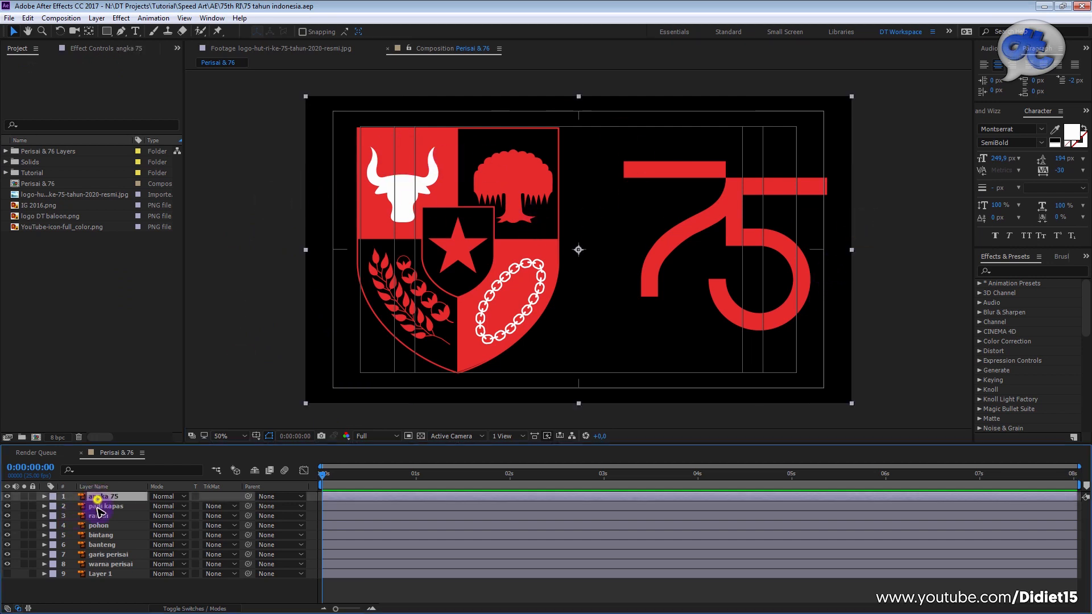
{"action": "left_click", "coordinate": [100, 574]}
{"action": "left_click", "coordinate": [101, 567]}
{"action": "left_click", "coordinate": [110, 508]}
{"action": "left_click", "coordinate": [111, 488]}
{"action": "left_click", "coordinate": [389, 201]}
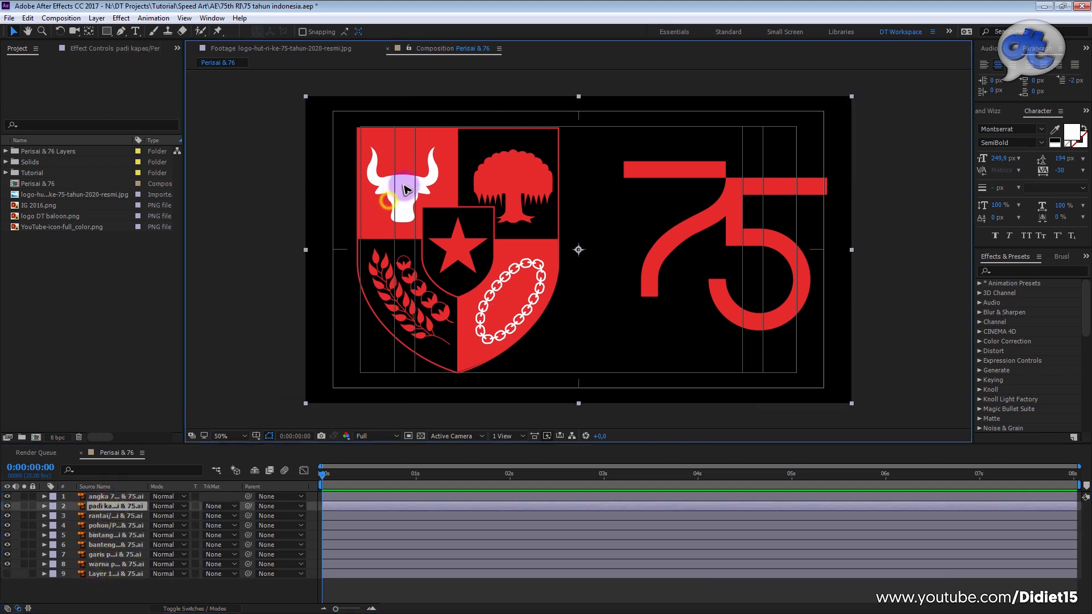
Step: Toggle the visibility of the individual layers off and on to examine which part of the artwork each one holds
{"action": "left_click", "coordinate": [117, 496]}
{"action": "left_click", "coordinate": [7, 496]}
{"action": "left_click", "coordinate": [7, 497]}
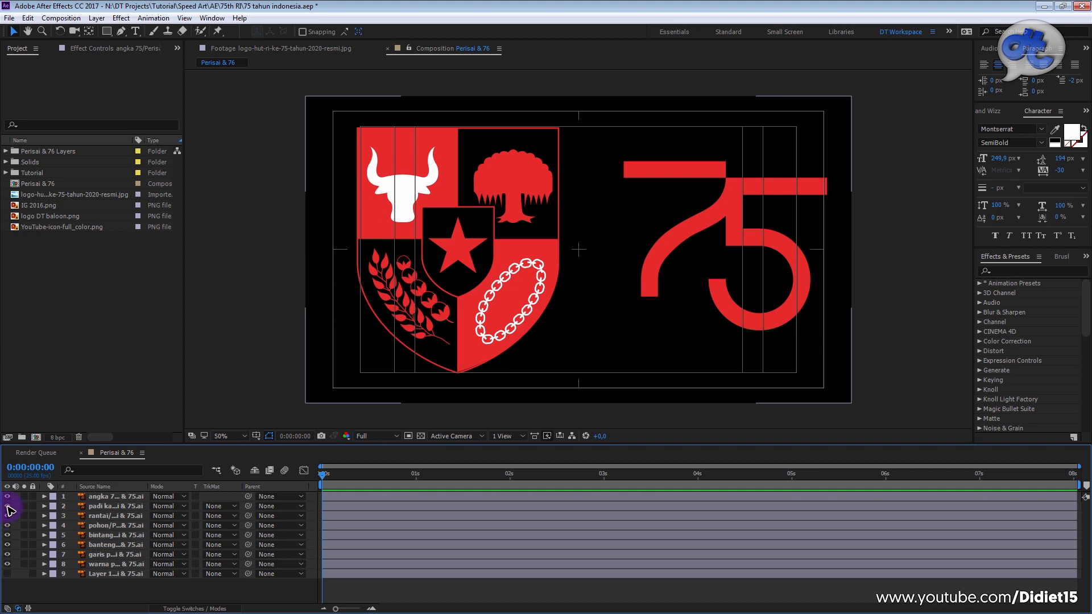
{"action": "left_click", "coordinate": [7, 506]}
{"action": "left_click", "coordinate": [7, 506]}
{"action": "left_click", "coordinate": [7, 516]}
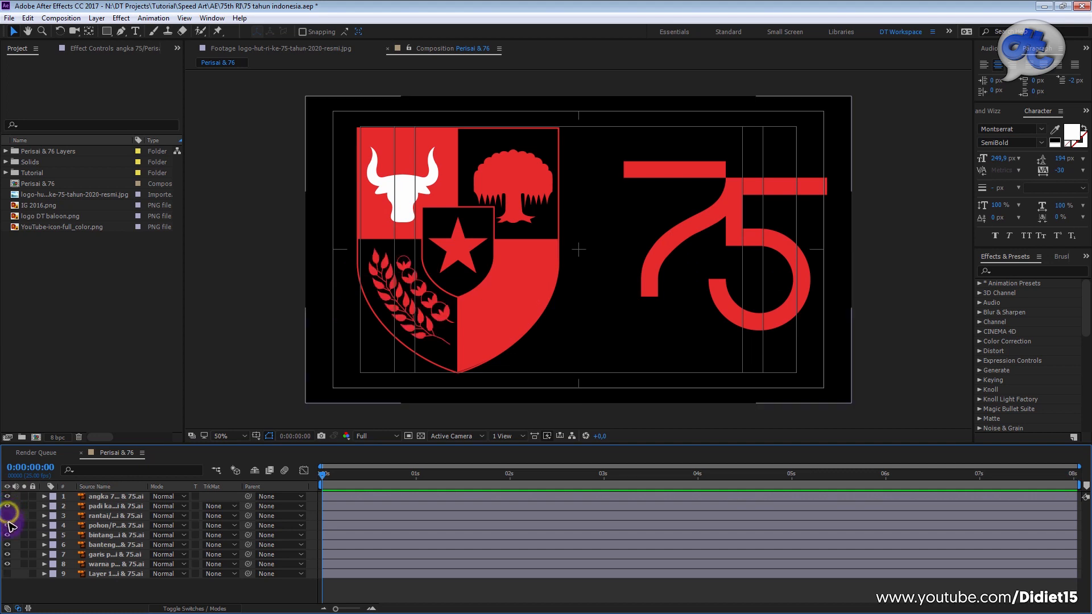
{"action": "left_click", "coordinate": [7, 525]}
{"action": "left_click", "coordinate": [7, 545]}
{"action": "left_click", "coordinate": [7, 525]}
{"action": "left_click", "coordinate": [6, 555]}
{"action": "left_click", "coordinate": [7, 535]}
{"action": "left_click", "coordinate": [7, 525]}
{"action": "left_click", "coordinate": [7, 515]}
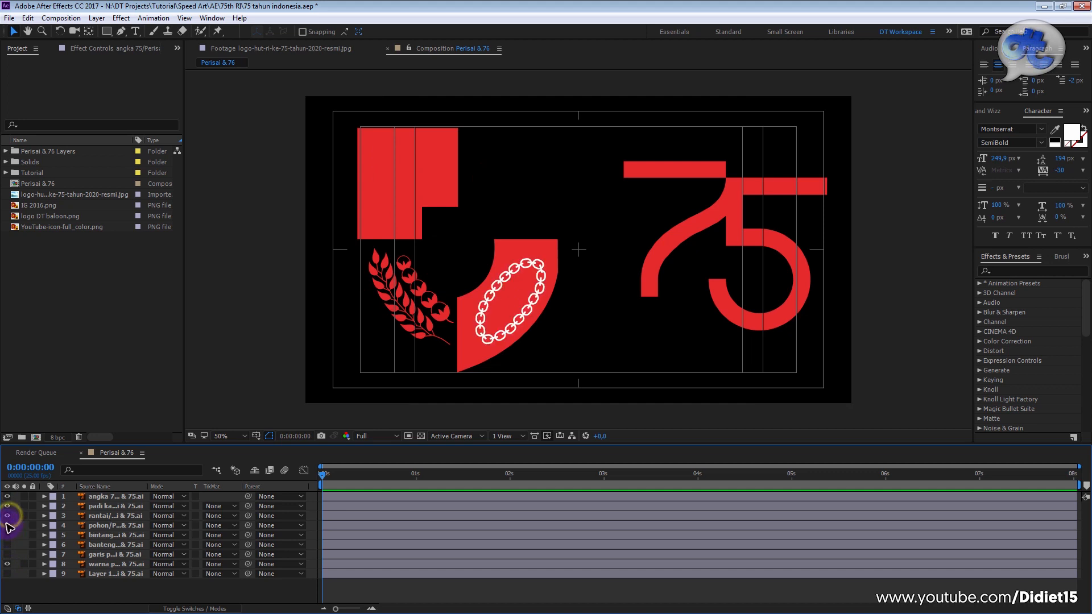
{"action": "left_click", "coordinate": [279, 247]}
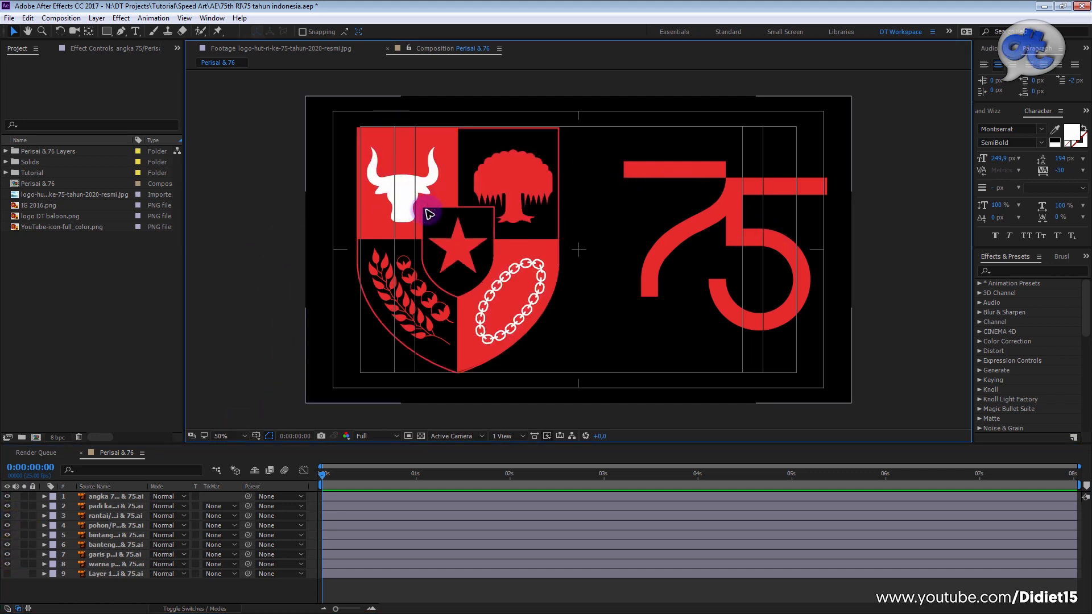
Step: Try moving the angka 75 layer diagonally across the composition and undo the move
{"action": "left_click_drag", "start_coordinate": [327, 100], "coordinate": [442, 257]}
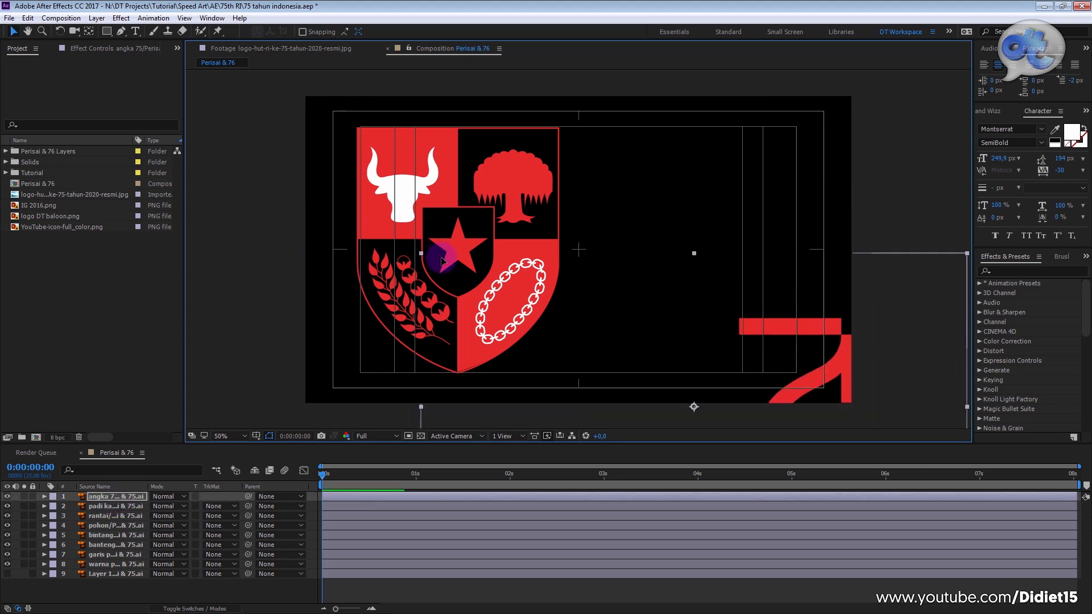
{"action": "key", "text": "ctrl+z"}
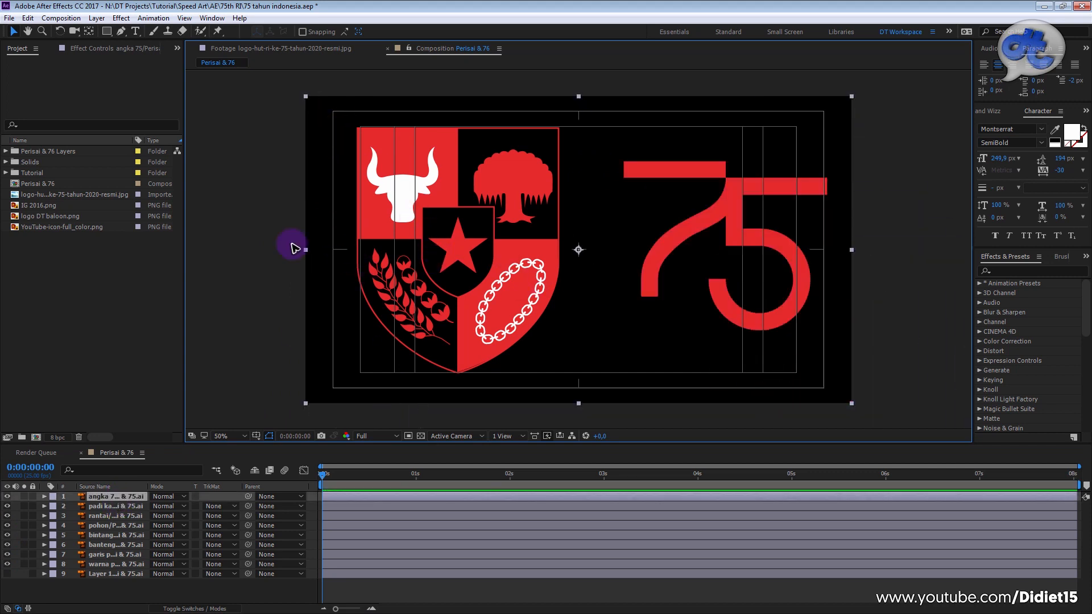
Step: Hide the angka 75 layer and move all the shield layers together to the centre of the composition
{"action": "left_click", "coordinate": [7, 496]}
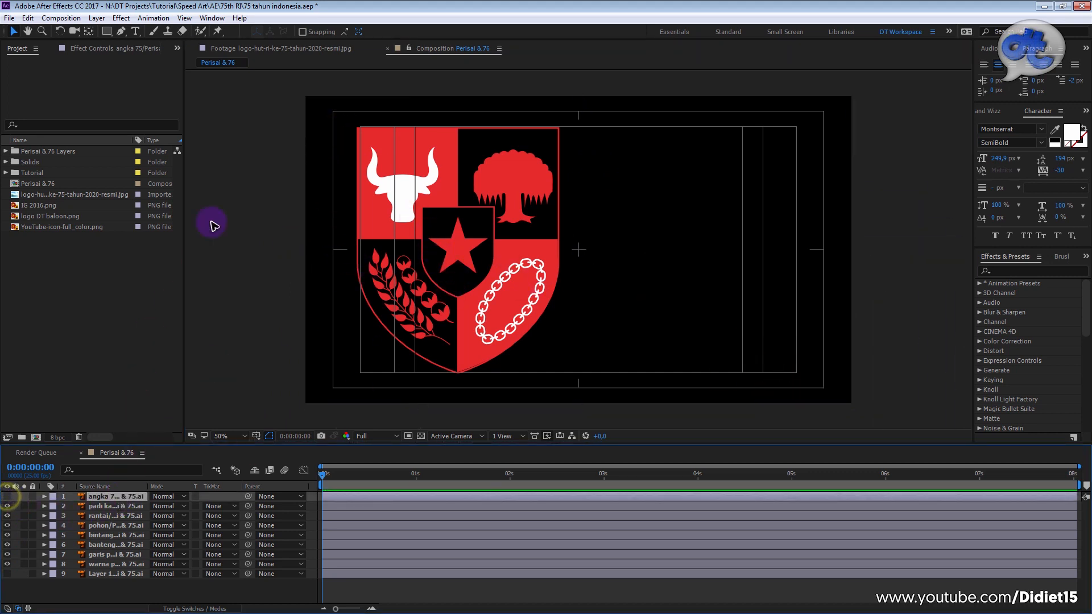
{"action": "left_click", "coordinate": [374, 169]}
{"action": "left_click_drag", "start_coordinate": [254, 89], "coordinate": [520, 318]}
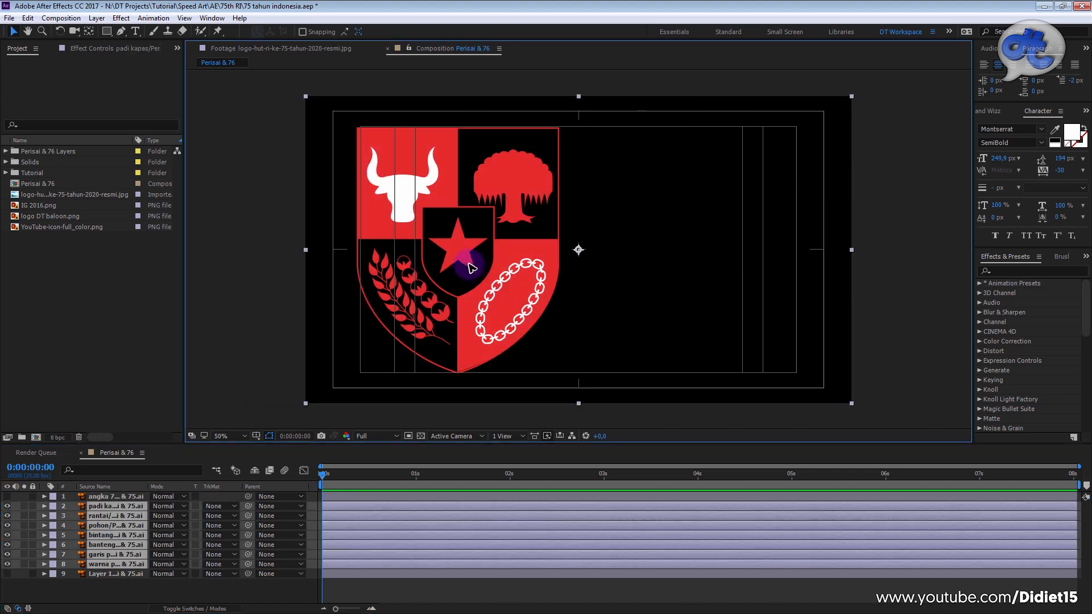
{"action": "left_click_drag", "start_coordinate": [479, 252], "coordinate": [583, 263]}
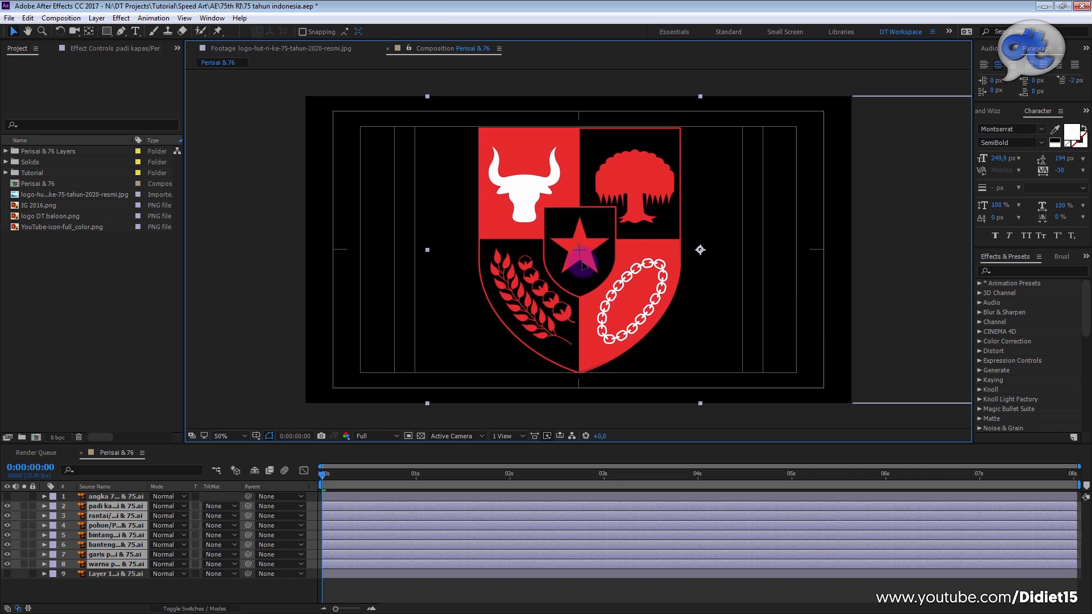
Step: Delete Layer 1 from the composition and select the warna perisai layer
{"action": "left_click", "coordinate": [179, 586]}
{"action": "left_click", "coordinate": [125, 564]}
{"action": "left_click", "coordinate": [121, 575]}
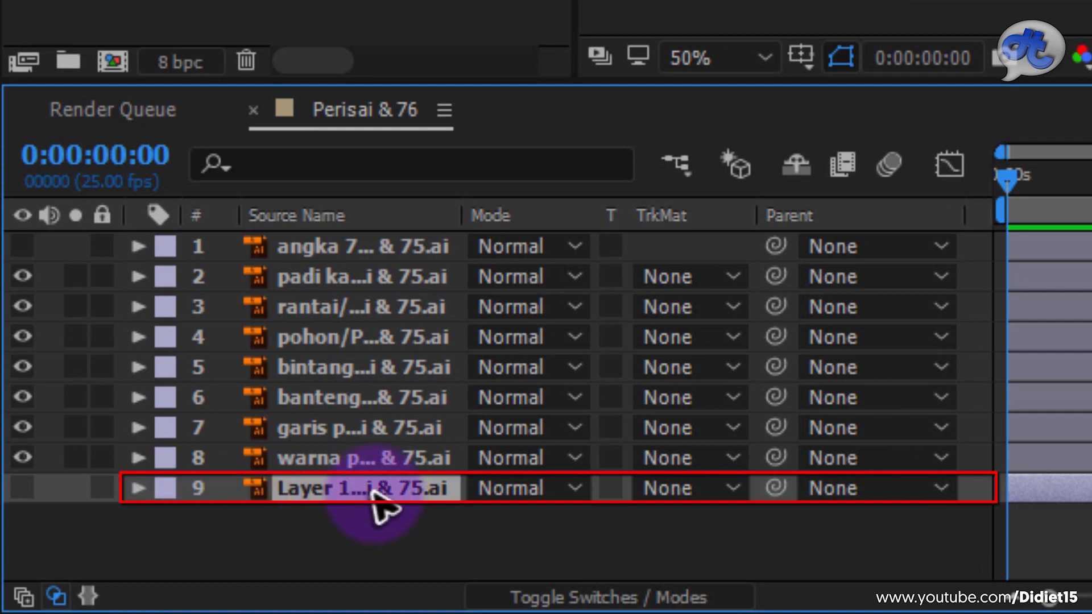
{"action": "key", "text": "Delete"}
{"action": "left_click", "coordinate": [341, 455]}
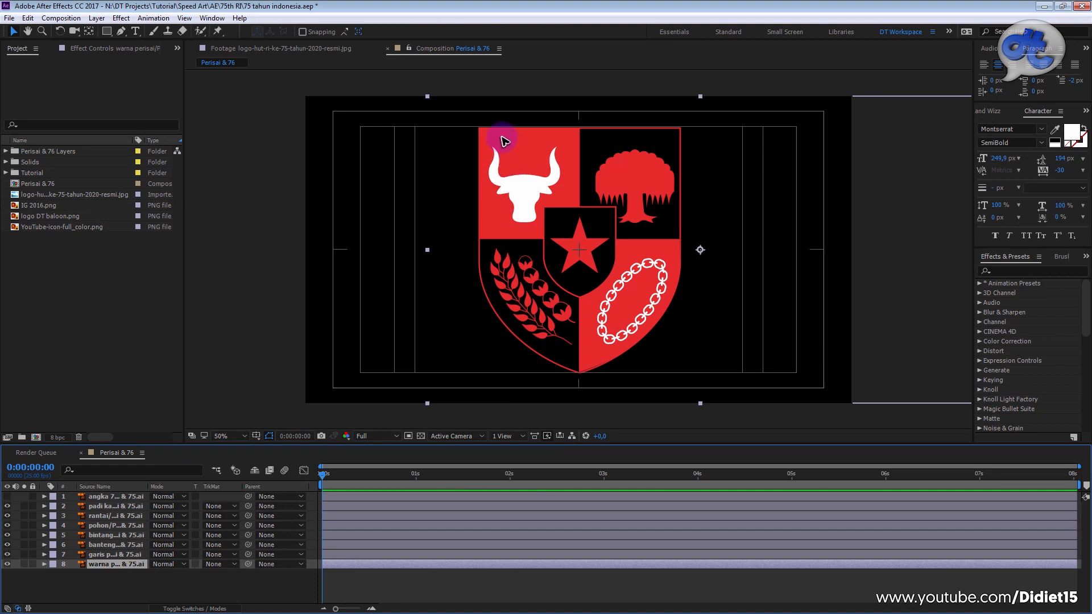
Step: Hide every layer in the composition except garis perisai so only the shield outlines show
{"action": "left_click", "coordinate": [8, 564]}
{"action": "left_click", "coordinate": [7, 554]}
{"action": "left_click", "coordinate": [7, 555]}
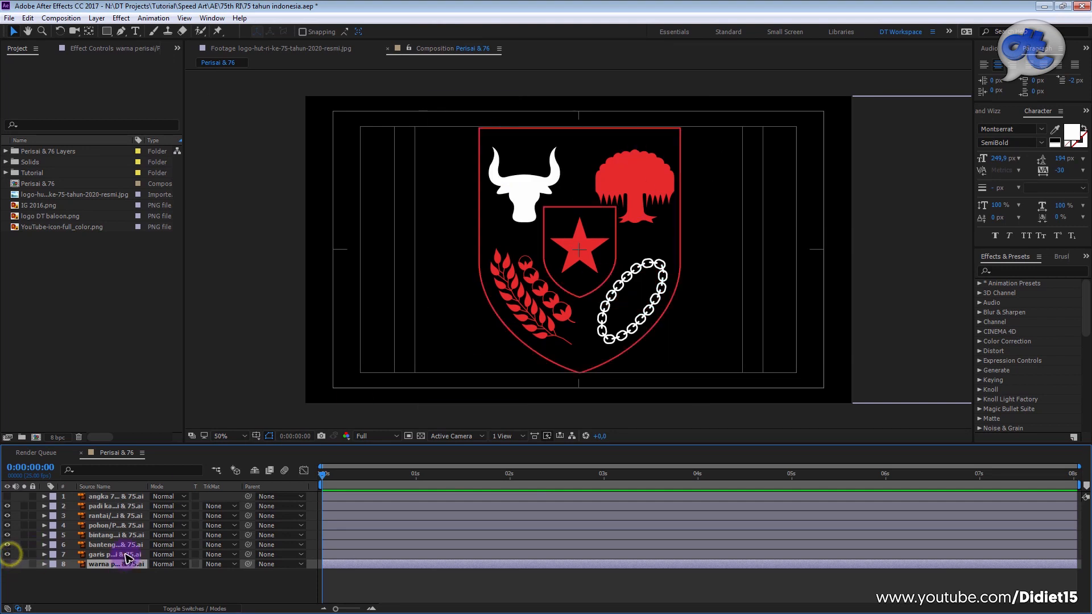
{"action": "left_click", "coordinate": [116, 554]}
{"action": "left_click", "coordinate": [8, 545]}
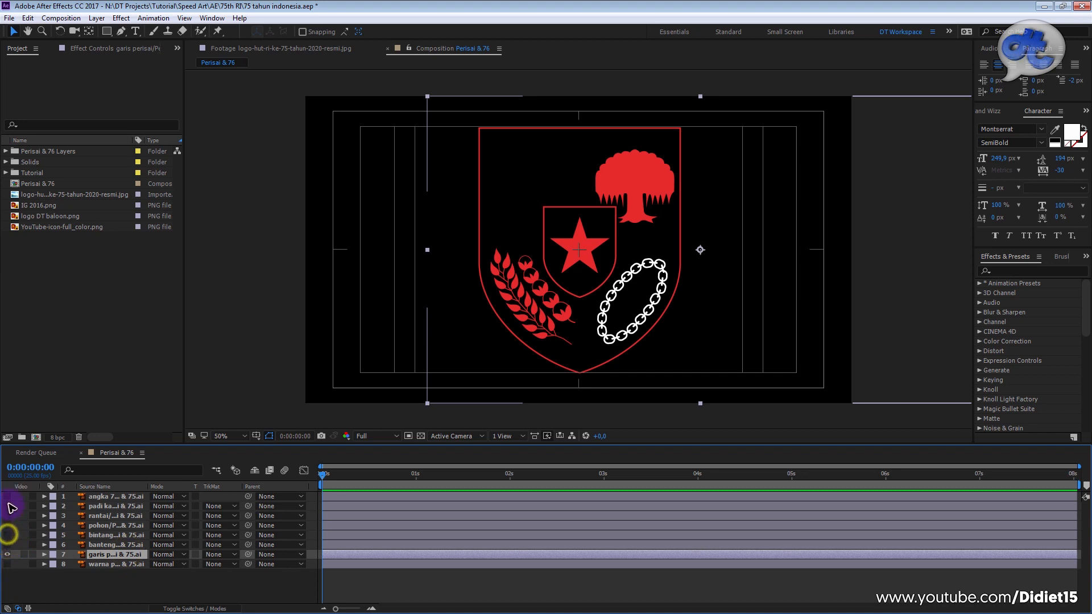
{"action": "left_click", "coordinate": [116, 589]}
{"action": "left_click", "coordinate": [115, 554]}
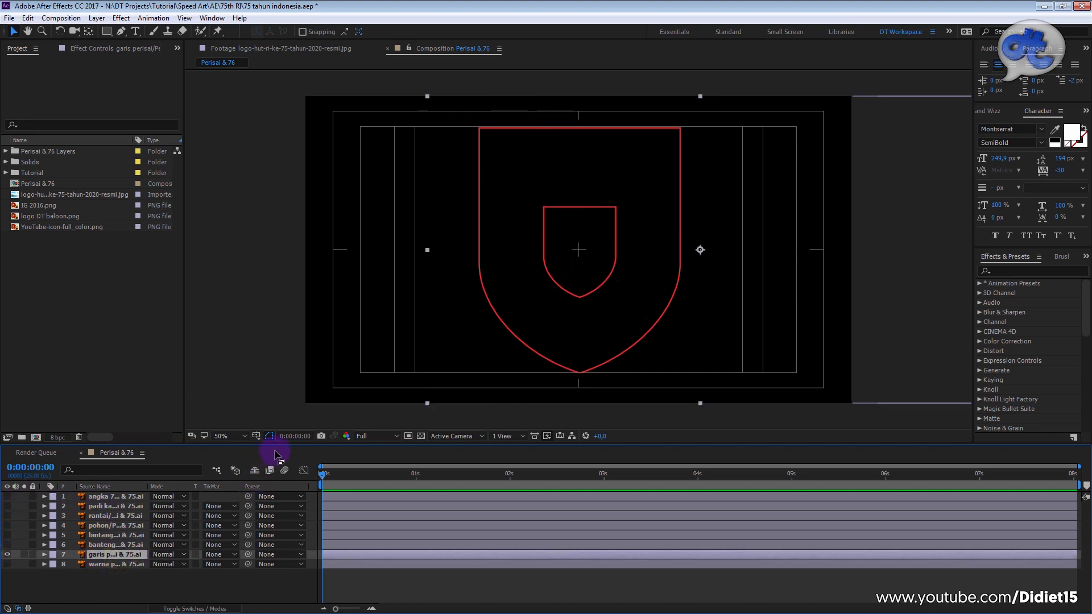
Step: Enlarge the timeline area and create shapes from the garis perisai vector layer
{"action": "left_click_drag", "start_coordinate": [283, 444], "coordinate": [287, 408]}
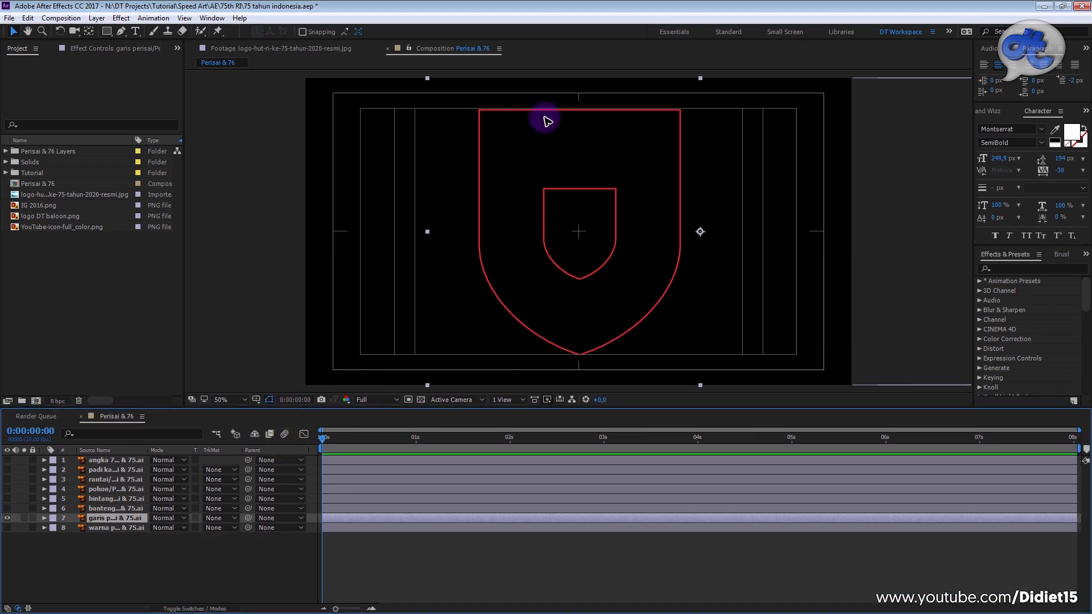
{"action": "left_click", "coordinate": [182, 572]}
{"action": "left_click", "coordinate": [122, 515]}
{"action": "right_click", "coordinate": [124, 520]}
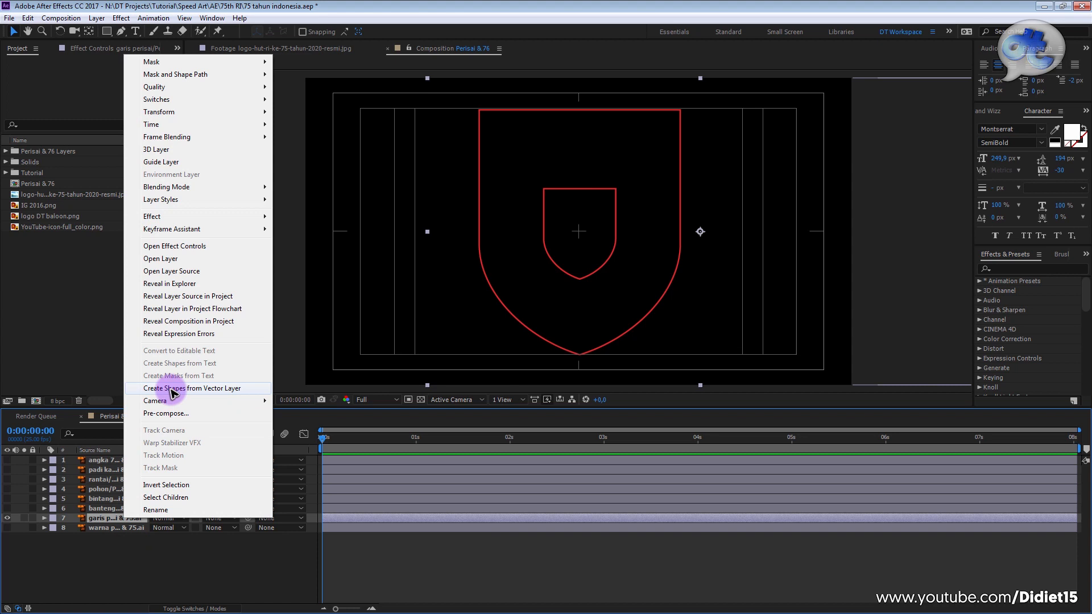
{"action": "left_click", "coordinate": [239, 390]}
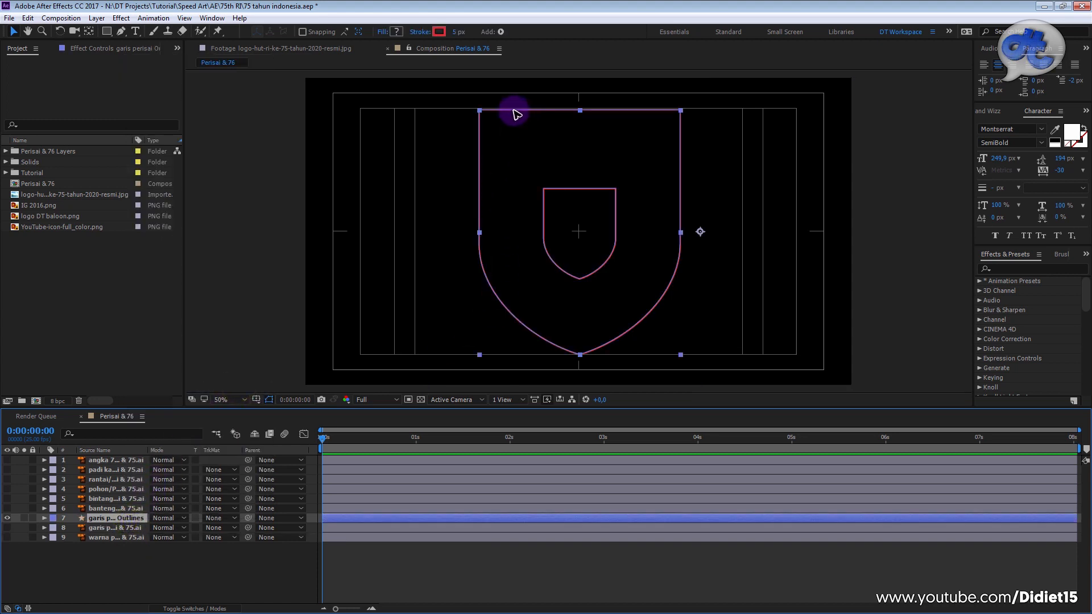
Step: Delete the original garis perisai Illustrator layer, keeping its outlines shape layer
{"action": "left_click", "coordinate": [183, 584]}
{"action": "left_click", "coordinate": [109, 518]}
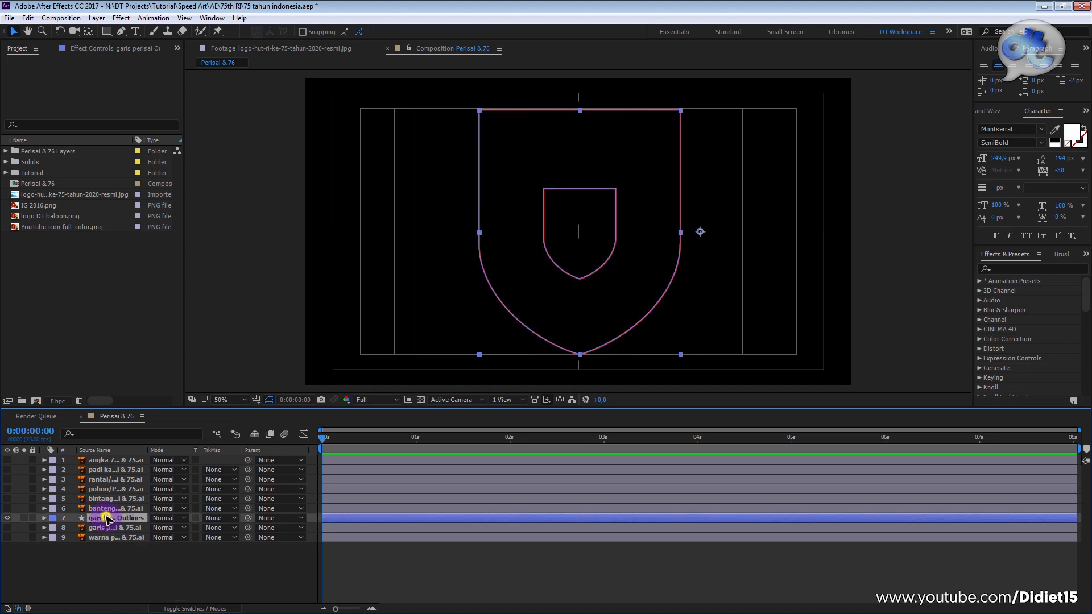
{"action": "left_click", "coordinate": [133, 577]}
{"action": "left_click", "coordinate": [118, 527]}
{"action": "left_click", "coordinate": [122, 569]}
{"action": "left_click", "coordinate": [129, 530]}
{"action": "key", "text": "Delete"}
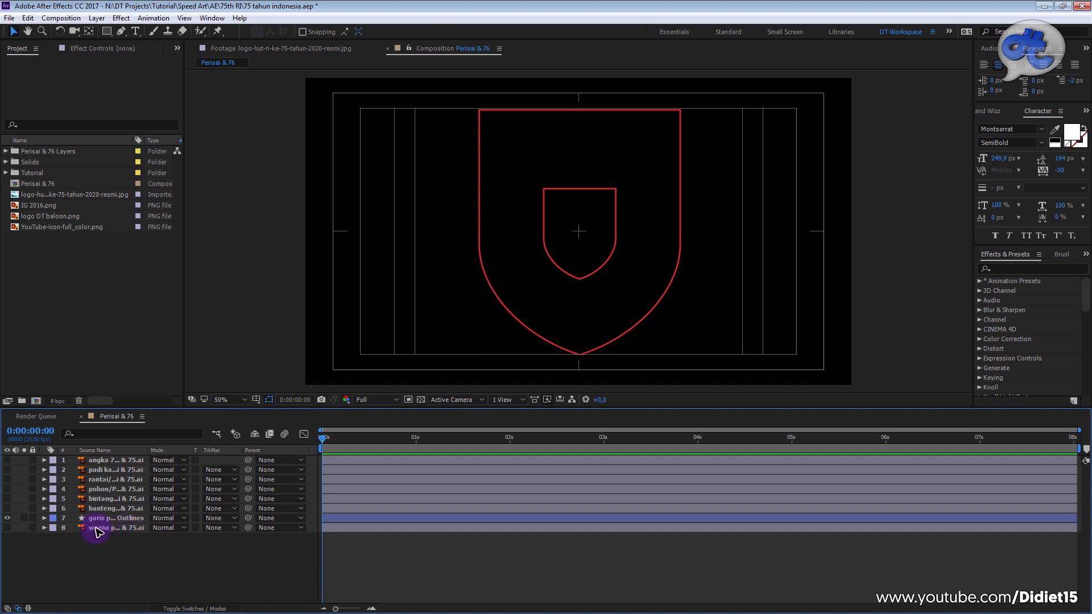
Step: Expand the outlines layer's contents and select Group 1 and Group 2 in turn to identify which shield each holds
{"action": "left_click", "coordinate": [44, 518]}
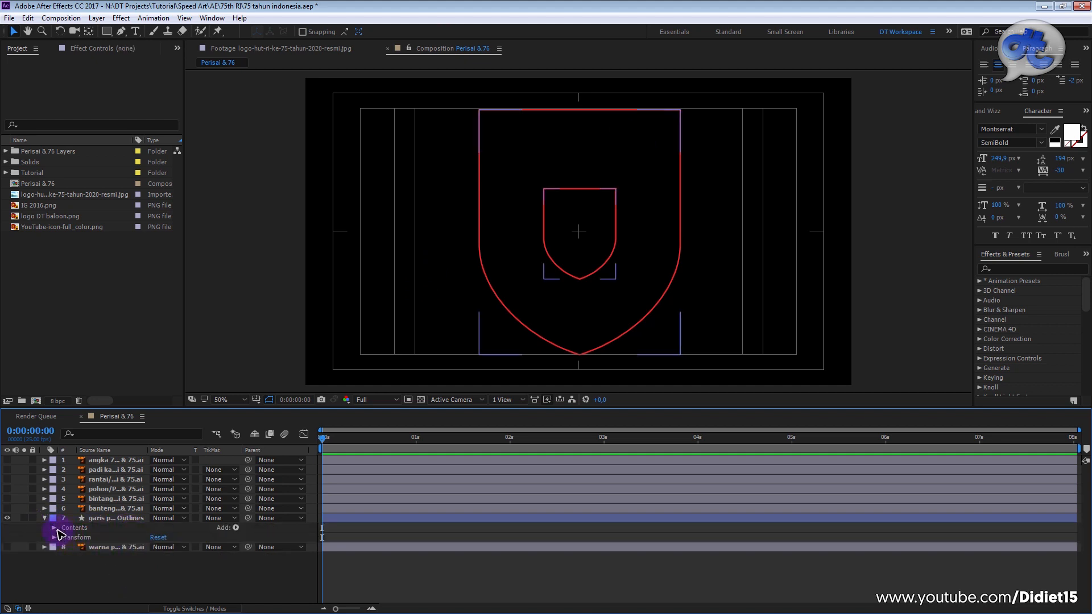
{"action": "left_click", "coordinate": [58, 529]}
{"action": "left_click", "coordinate": [54, 528]}
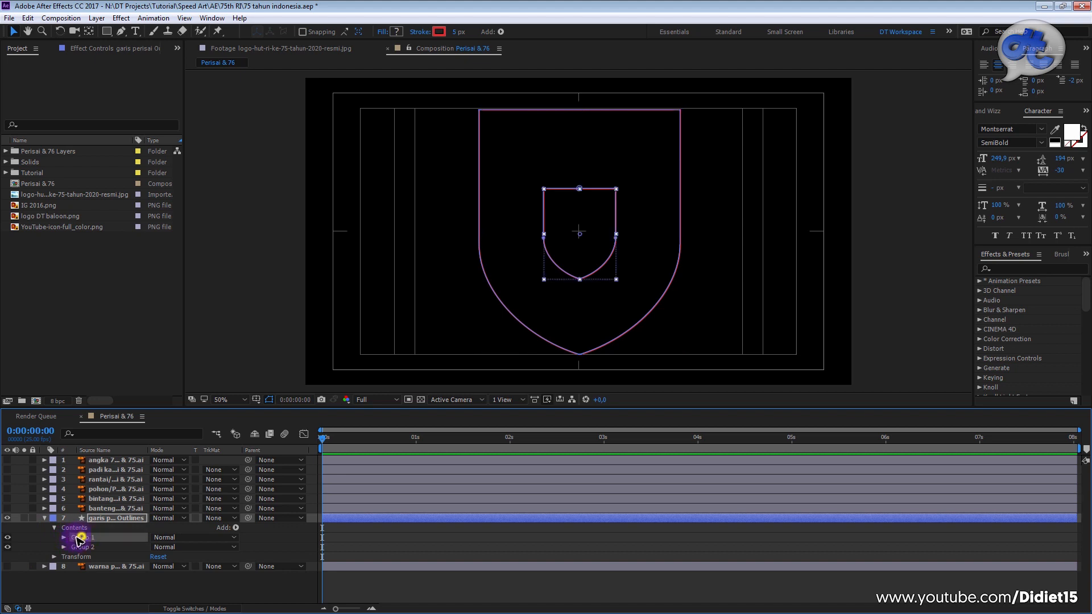
{"action": "left_click", "coordinate": [80, 547]}
{"action": "left_click", "coordinate": [82, 538]}
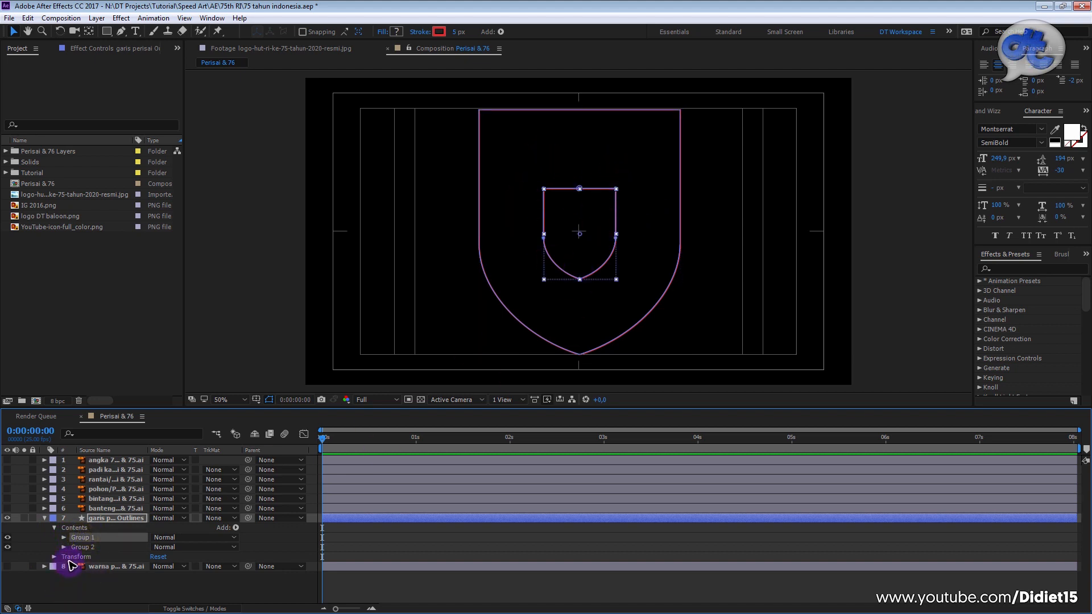
{"action": "left_click", "coordinate": [81, 548]}
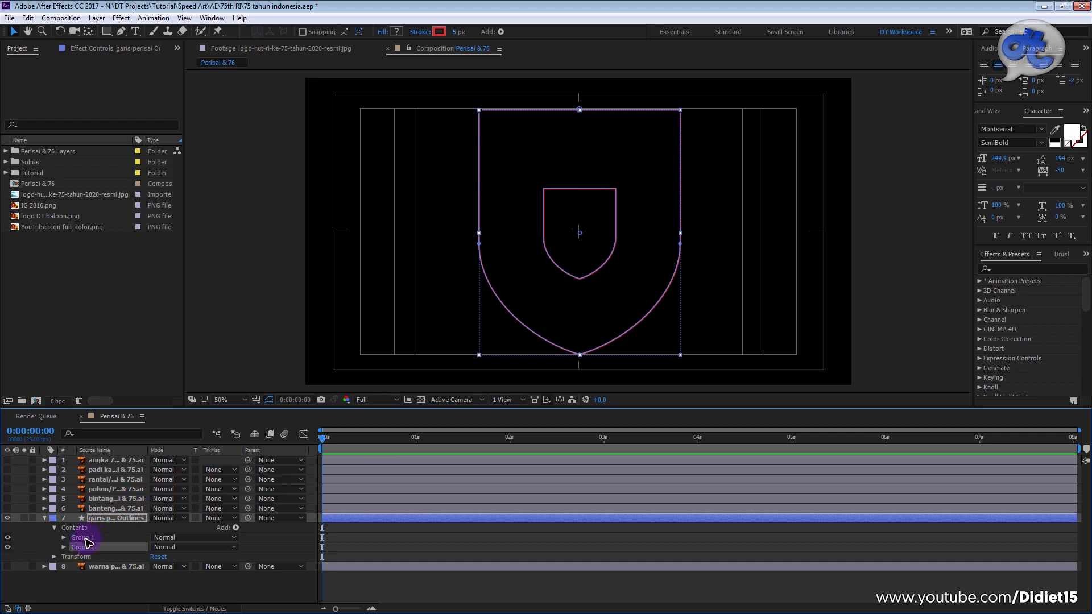
{"action": "left_click", "coordinate": [85, 539]}
Step: Rename the garis perisai outlines layer as Perisai Kecil and duplicate it
{"action": "left_click", "coordinate": [131, 584]}
{"action": "left_click", "coordinate": [128, 519]}
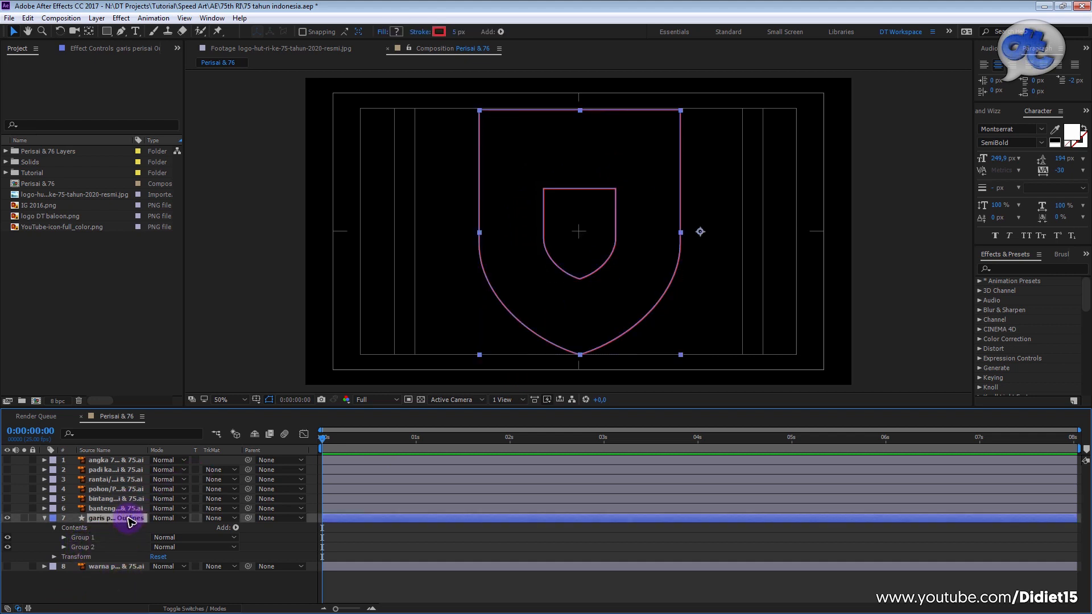
{"action": "key", "text": "Return"}
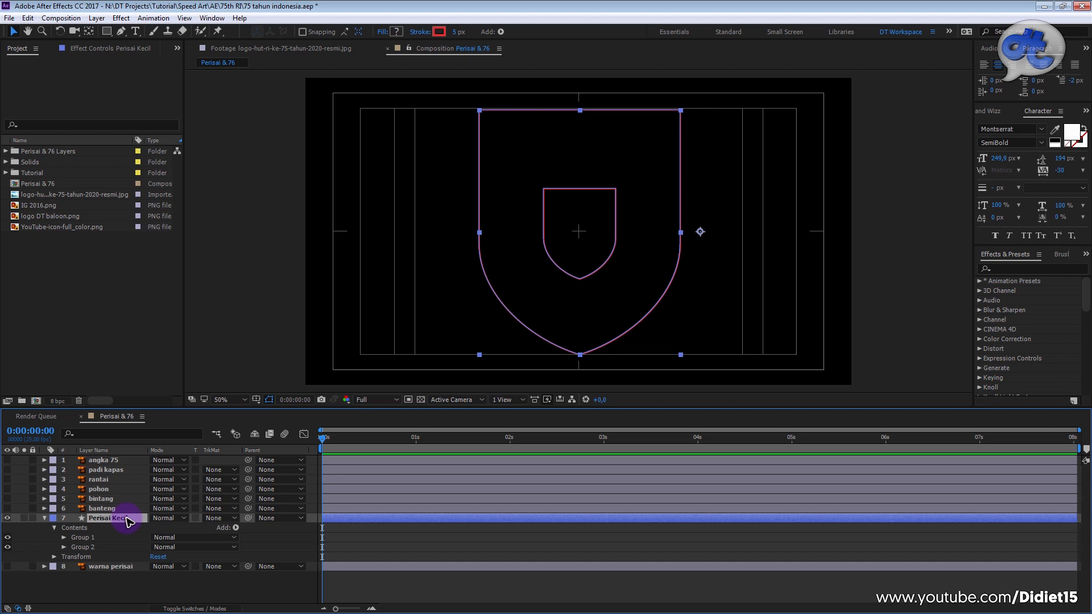
{"action": "key", "text": "ctrl+d"}
{"action": "left_click", "coordinate": [108, 576]}
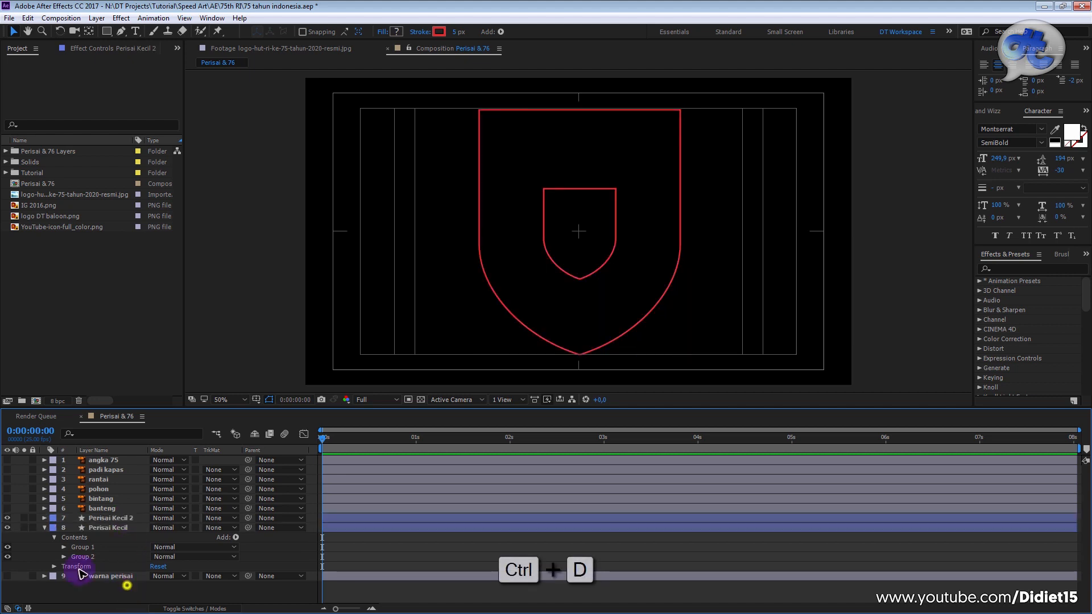
Step: Delete Group 2, the large outer shield, from the Perisai Kecil layer and collapse the layer
{"action": "left_click", "coordinate": [117, 527]}
{"action": "left_click", "coordinate": [85, 547]}
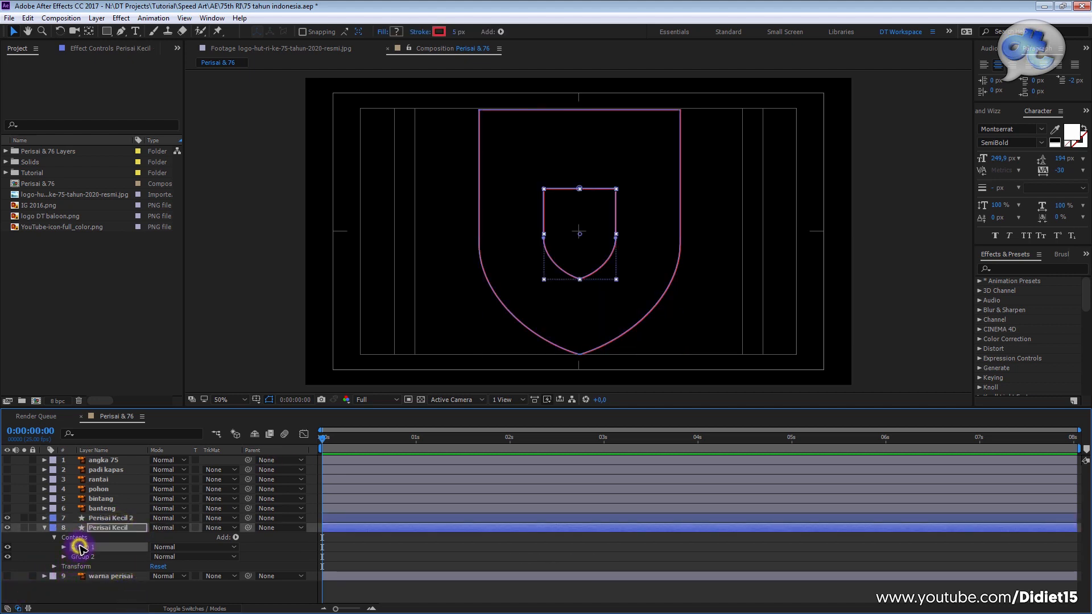
{"action": "left_click", "coordinate": [87, 557]}
{"action": "key", "text": "Delete"}
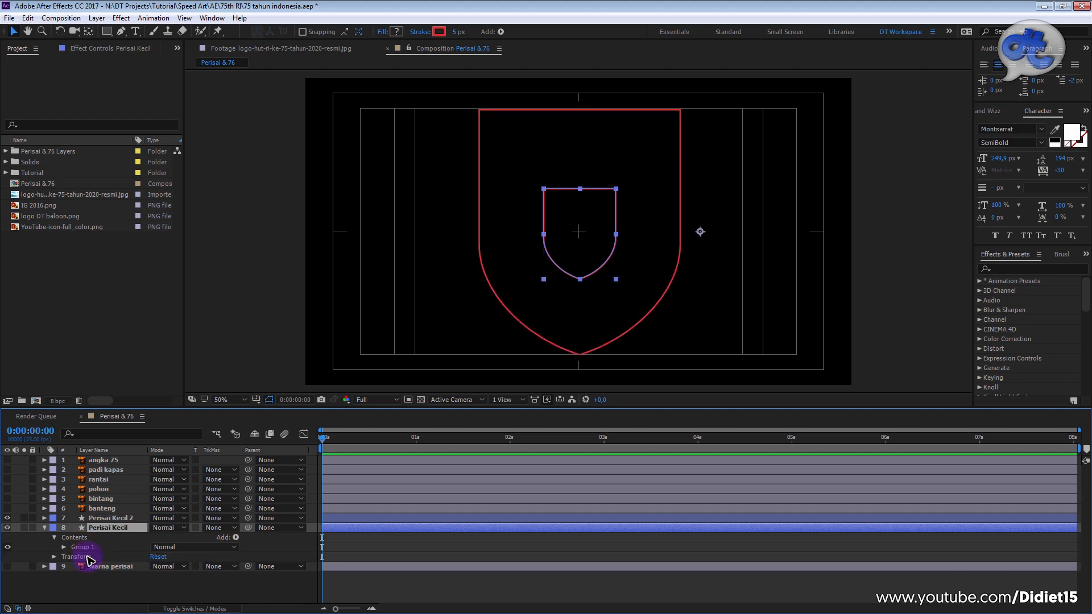
{"action": "left_click", "coordinate": [45, 527]}
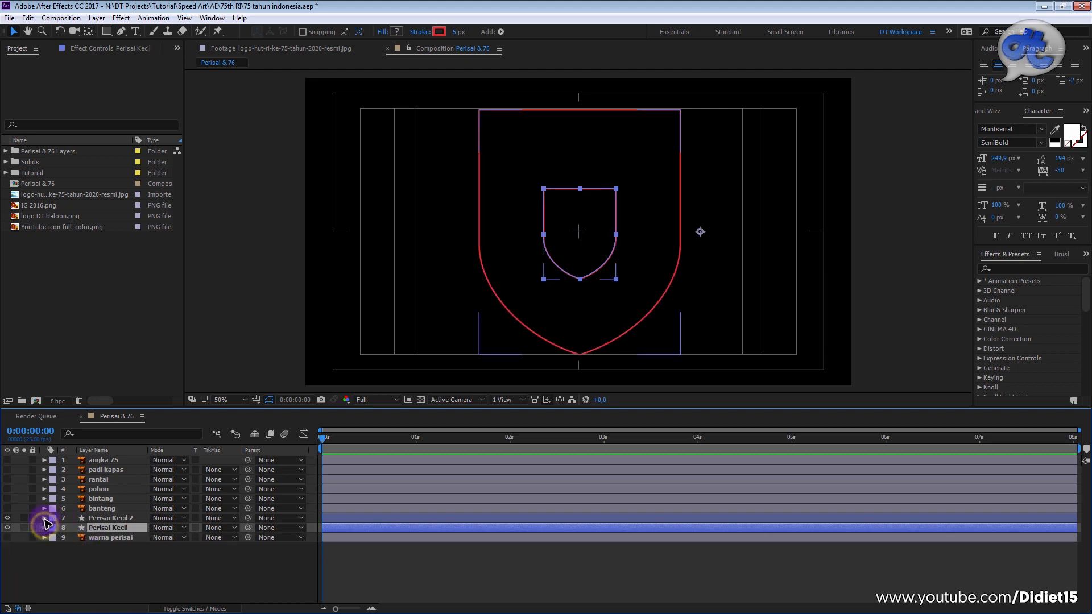
Step: Rename the Perisai Kecil 2 layer as Perisai Besar and delete Group 1, the small inner shield, from it
{"action": "left_click", "coordinate": [44, 518]}
{"action": "left_click", "coordinate": [120, 518]}
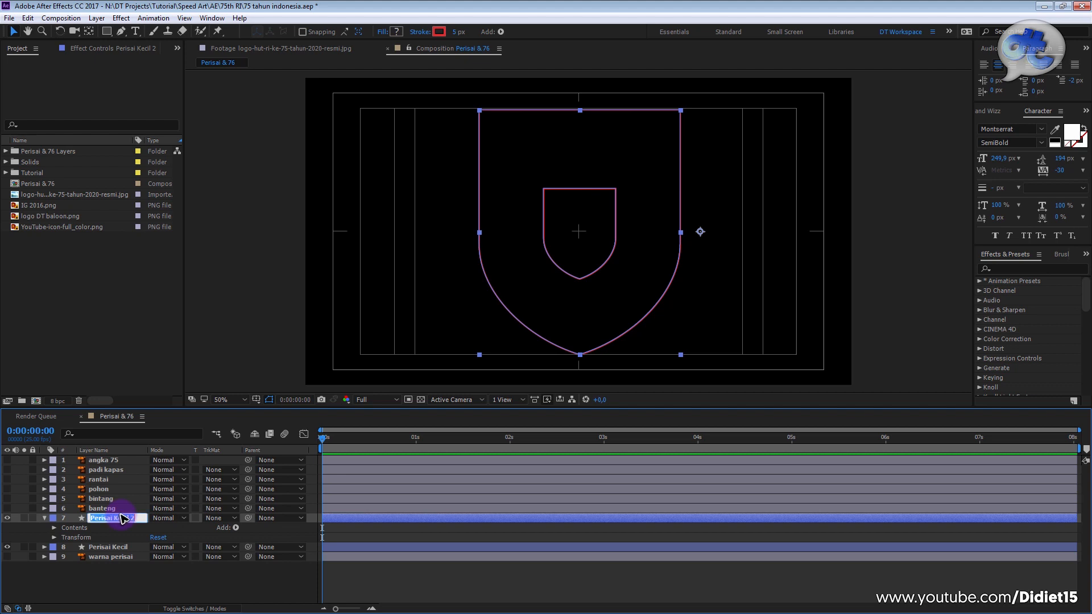
{"action": "type", "text": "Perisai Besar"}
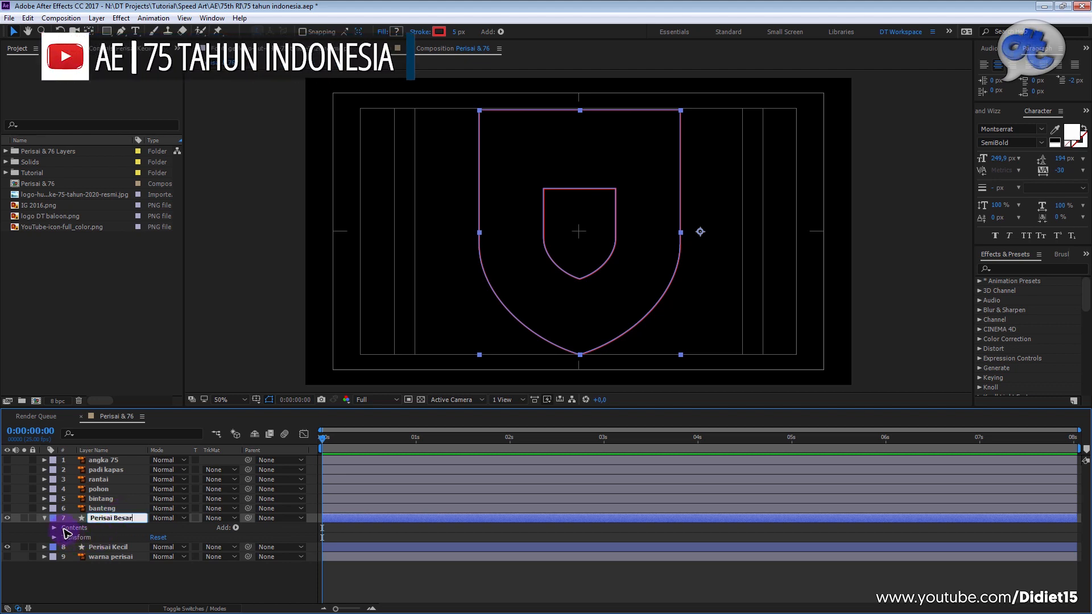
{"action": "left_click", "coordinate": [54, 528]}
{"action": "left_click", "coordinate": [91, 537]}
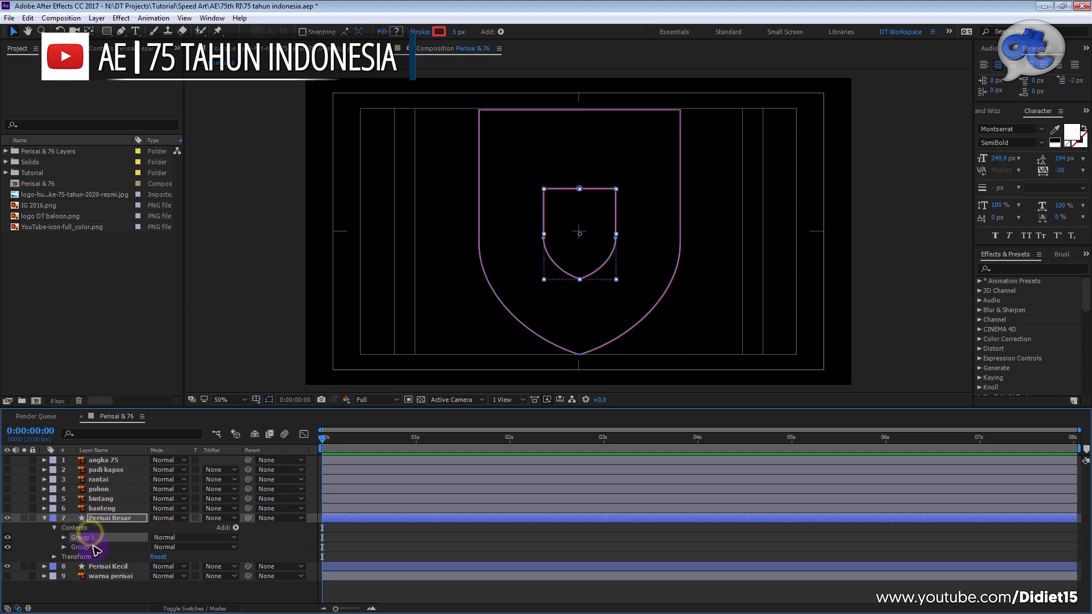
{"action": "key", "text": "Delete"}
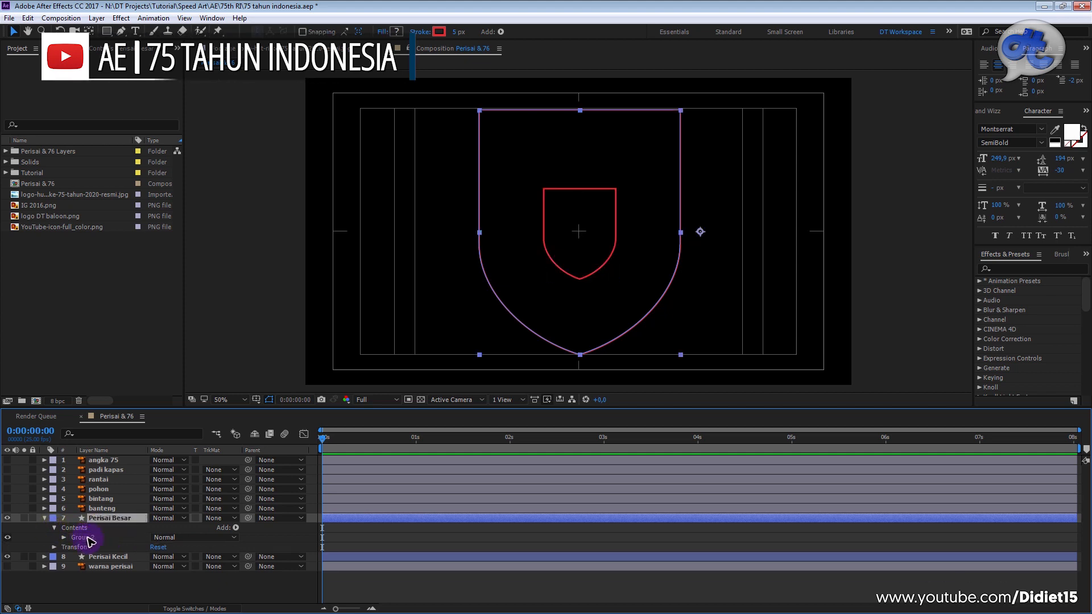
{"action": "left_click", "coordinate": [45, 518]}
Step: Move the Perisai Besar layer directly below Perisai Kecil in the layer stack
{"action": "left_click_drag", "start_coordinate": [110, 519], "coordinate": [116, 538]}
{"action": "left_click", "coordinate": [118, 568]}
{"action": "left_click", "coordinate": [120, 518]}
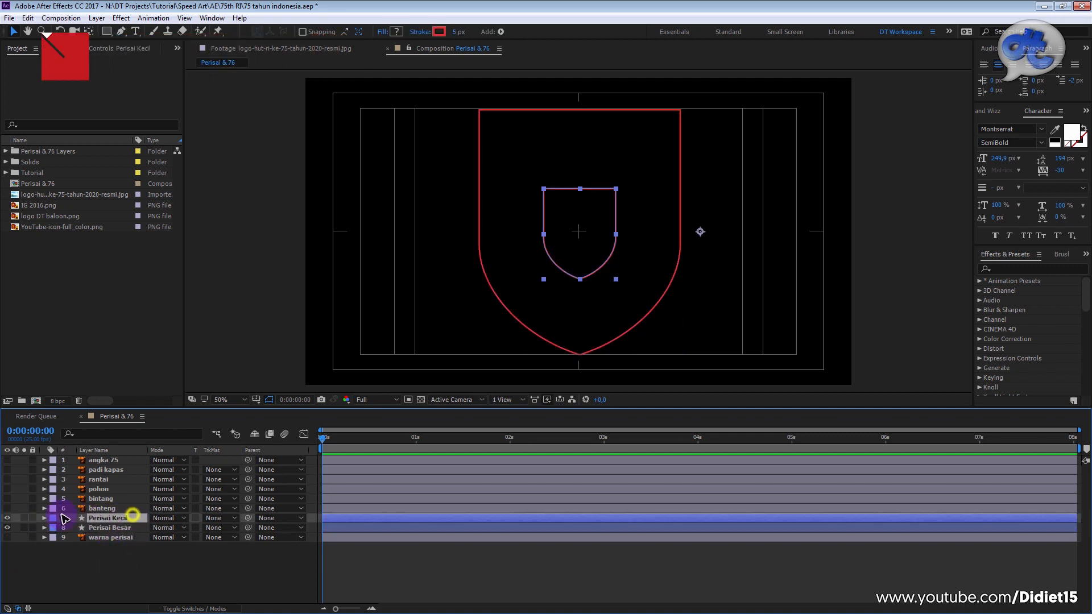
Step: Toggle the Perisai Besar layer's visibility off and on to check that the two shields are separate
{"action": "left_click", "coordinate": [8, 528]}
{"action": "left_click", "coordinate": [7, 527]}
{"action": "left_click", "coordinate": [8, 528]}
{"action": "left_click", "coordinate": [25, 563]}
{"action": "left_click", "coordinate": [7, 527]}
Step: Set the stroke width of both Perisai Kecil and Perisai Besar to 10 px after trying 15 px
{"action": "left_click", "coordinate": [108, 528]}
{"action": "left_click", "coordinate": [122, 518], "text": "ctrl"}
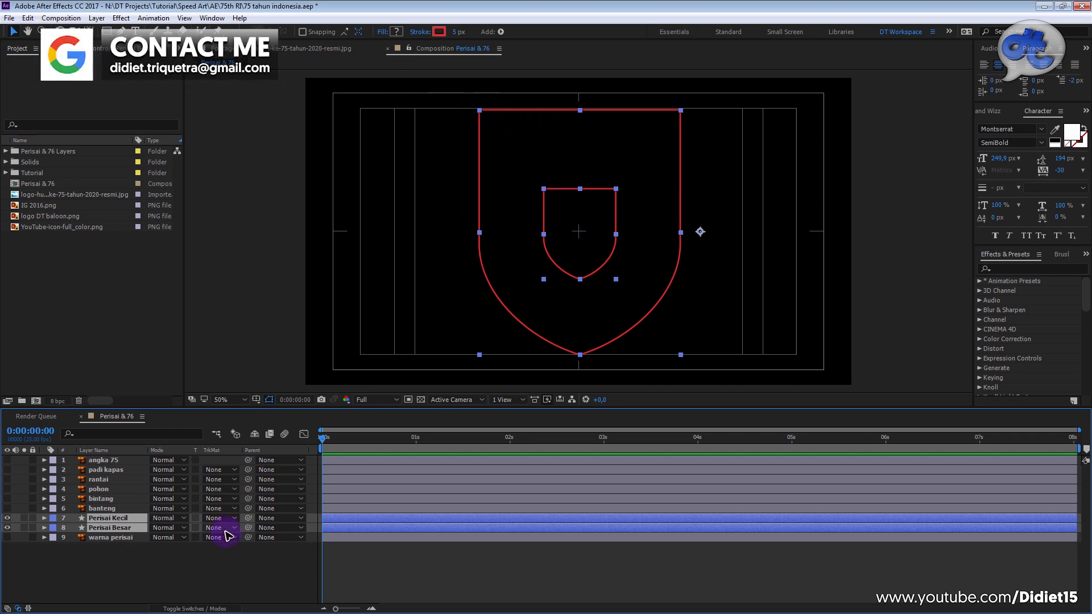
{"action": "left_click", "coordinate": [457, 32]}
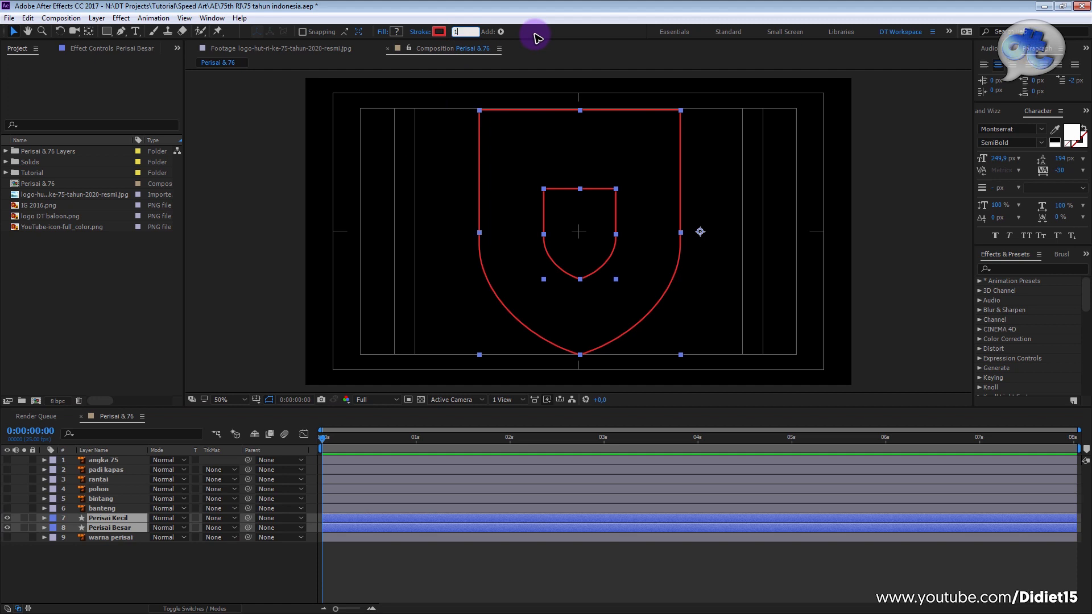
{"action": "type", "text": "15"}
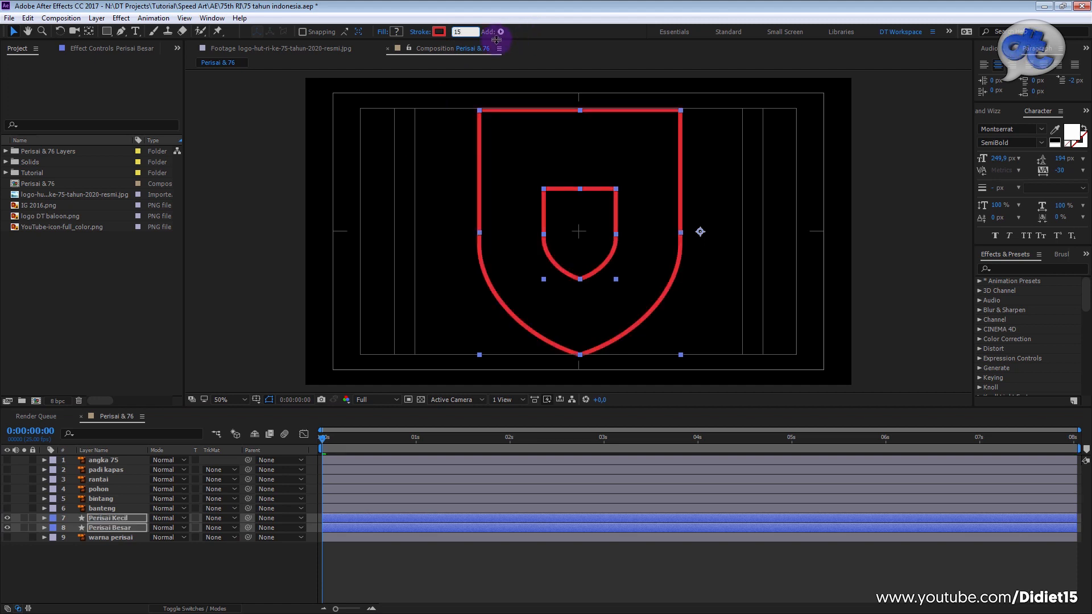
{"action": "type", "text": "10"}
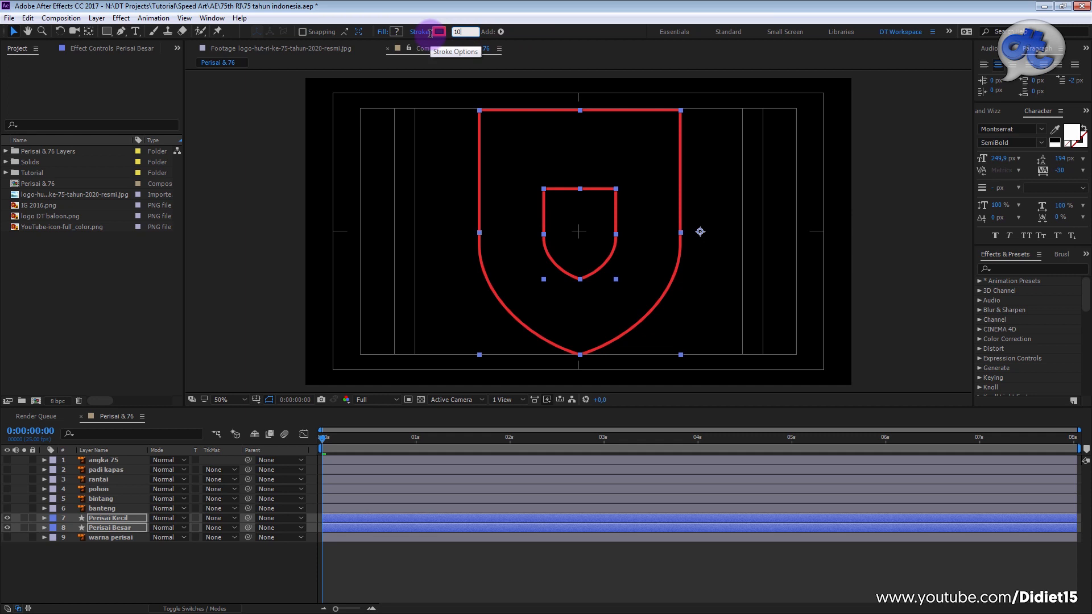
{"action": "left_click", "coordinate": [256, 565]}
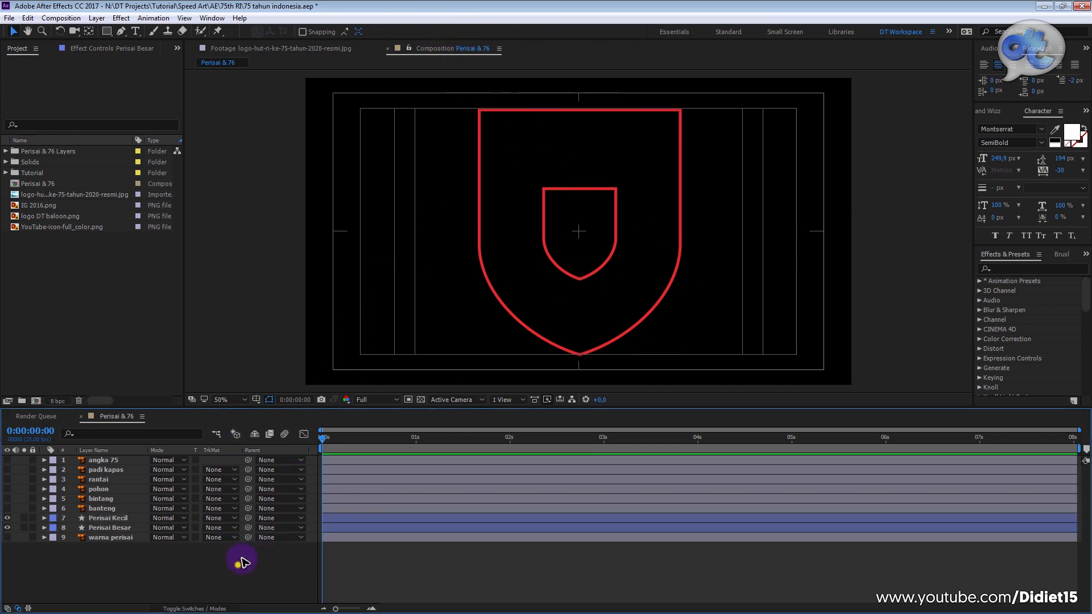
Step: Add a Trim Paths operator to the Perisai Besar shape layer
{"action": "left_click", "coordinate": [113, 518]}
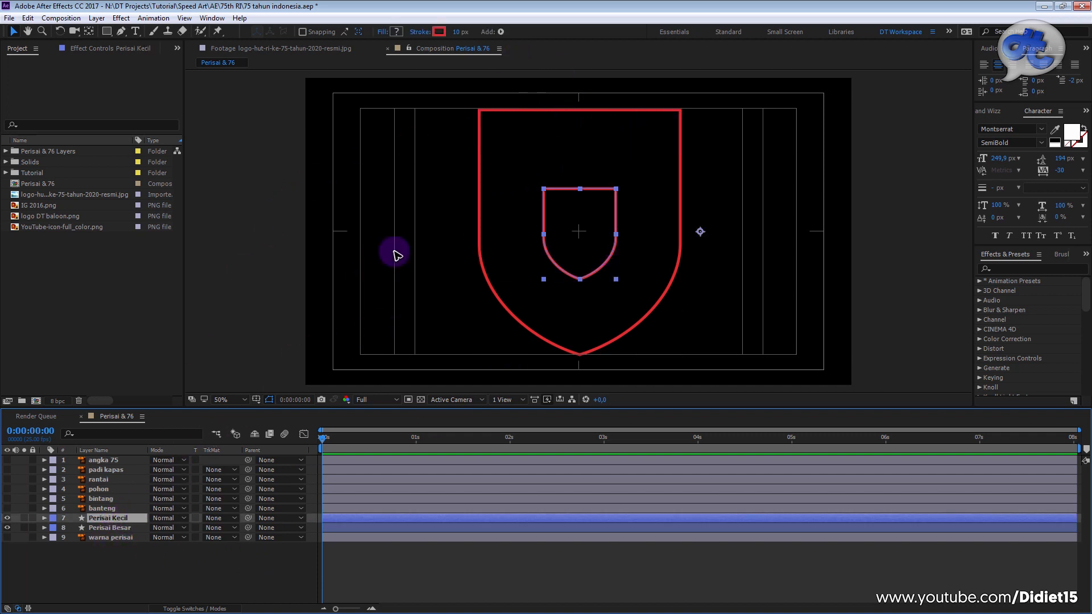
{"action": "left_click", "coordinate": [128, 527]}
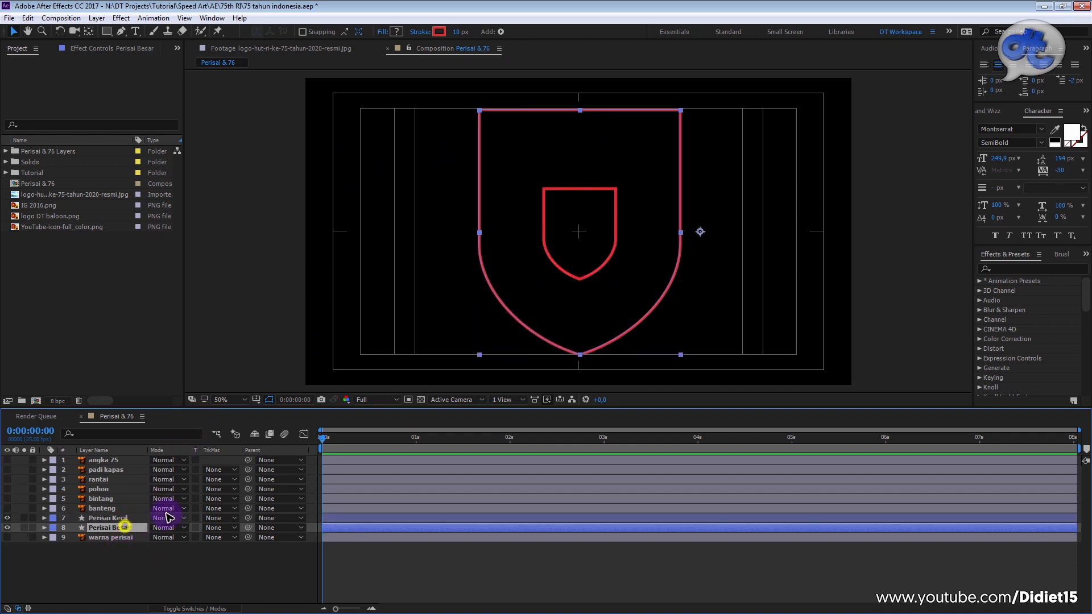
{"action": "left_click", "coordinate": [501, 32]}
{"action": "left_click", "coordinate": [574, 226]}
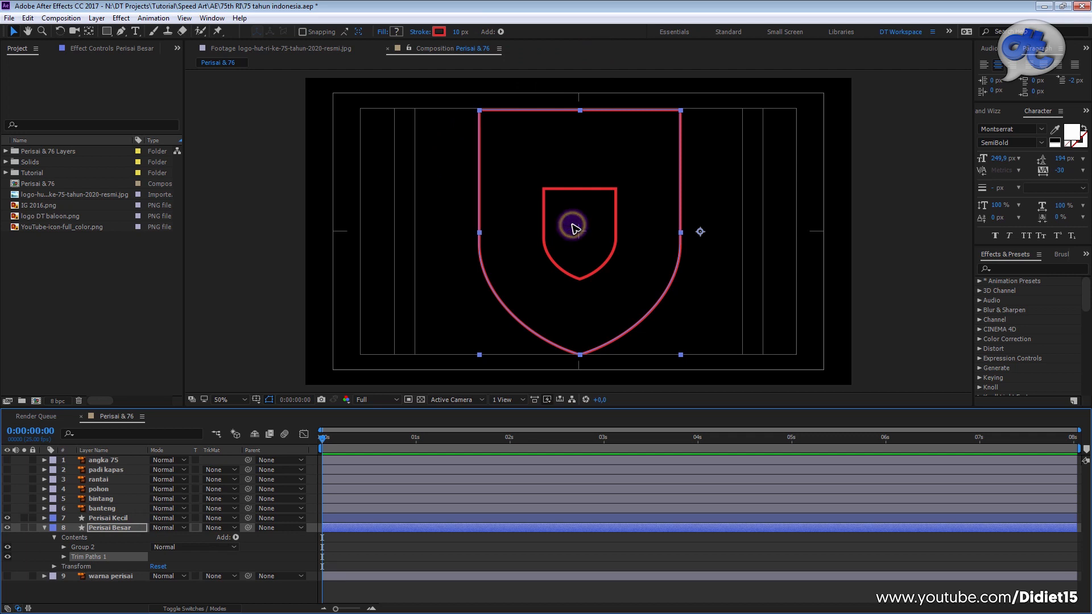
Step: Expand Trim Paths 1 on Perisai Besar and try reducing its End value to 91%
{"action": "left_click", "coordinate": [65, 557]}
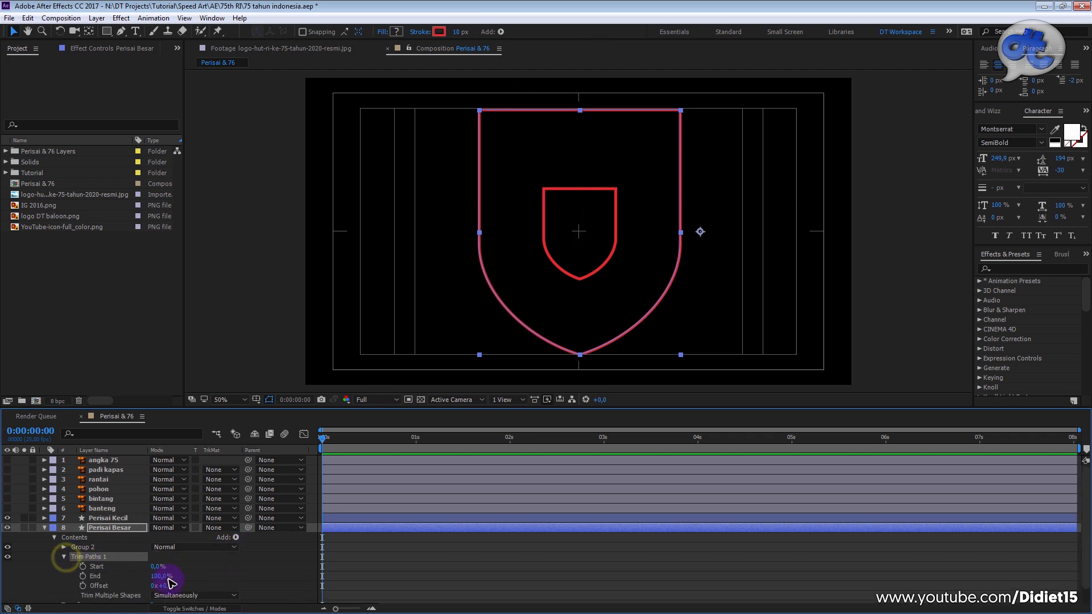
{"action": "left_click", "coordinate": [163, 578]}
{"action": "left_click_drag", "start_coordinate": [158, 576], "coordinate": [165, 576]}
Step: Turn off the shape path outlines and the Title/Action Safe overlay in the composition view
{"action": "left_click", "coordinate": [270, 400]}
{"action": "left_click", "coordinate": [268, 401]}
{"action": "left_click", "coordinate": [269, 401]}
{"action": "left_click", "coordinate": [256, 400]}
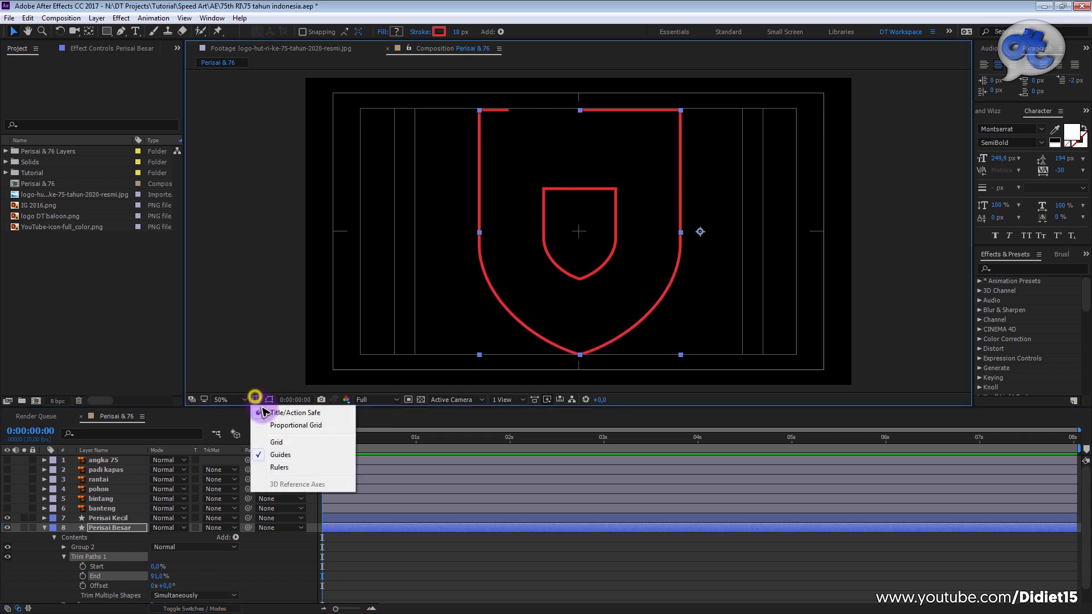
{"action": "left_click", "coordinate": [272, 414]}
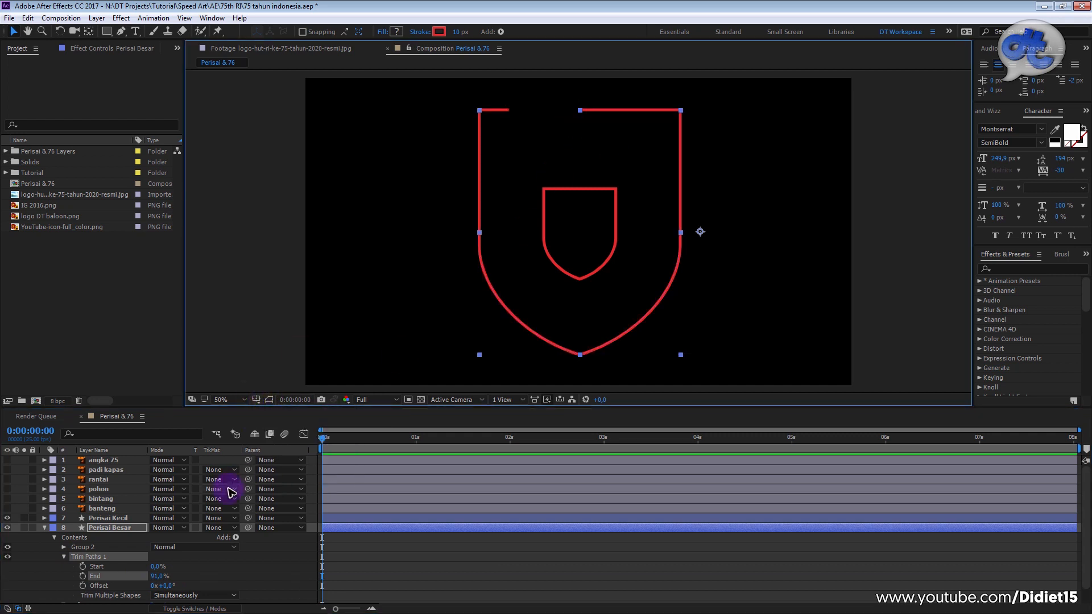
Step: Return the Trim Paths End value of Perisai Besar to 100%
{"action": "left_click_drag", "start_coordinate": [159, 577], "coordinate": [191, 567]}
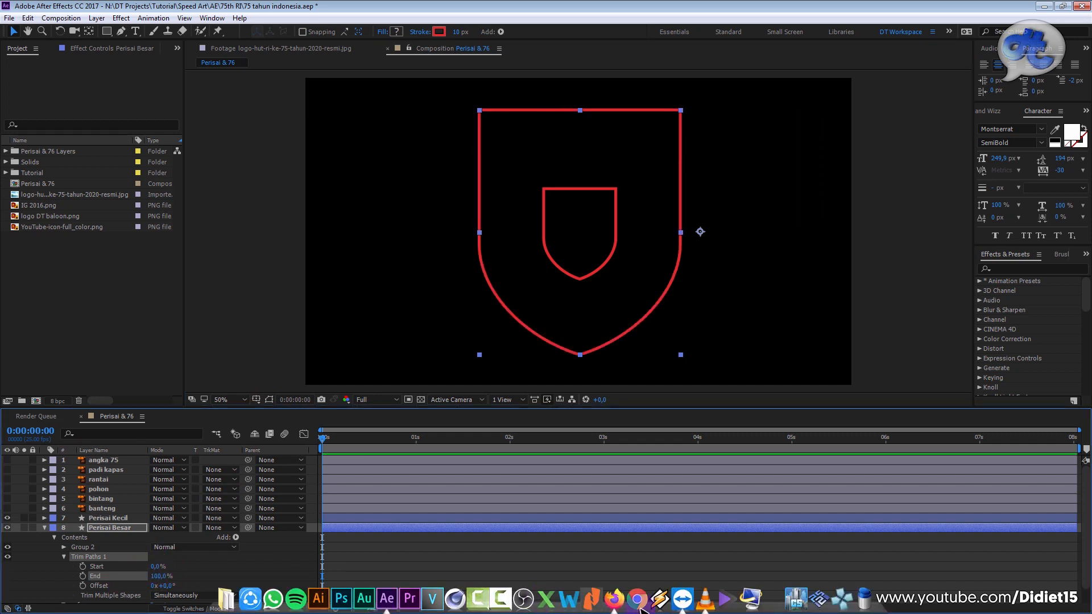
Step: Switch to VLC media player, scrub through the sample video's shield outline reveal, and return to After Effects
{"action": "left_click", "coordinate": [705, 598]}
{"action": "left_click_drag", "start_coordinate": [339, 521], "coordinate": [239, 522]}
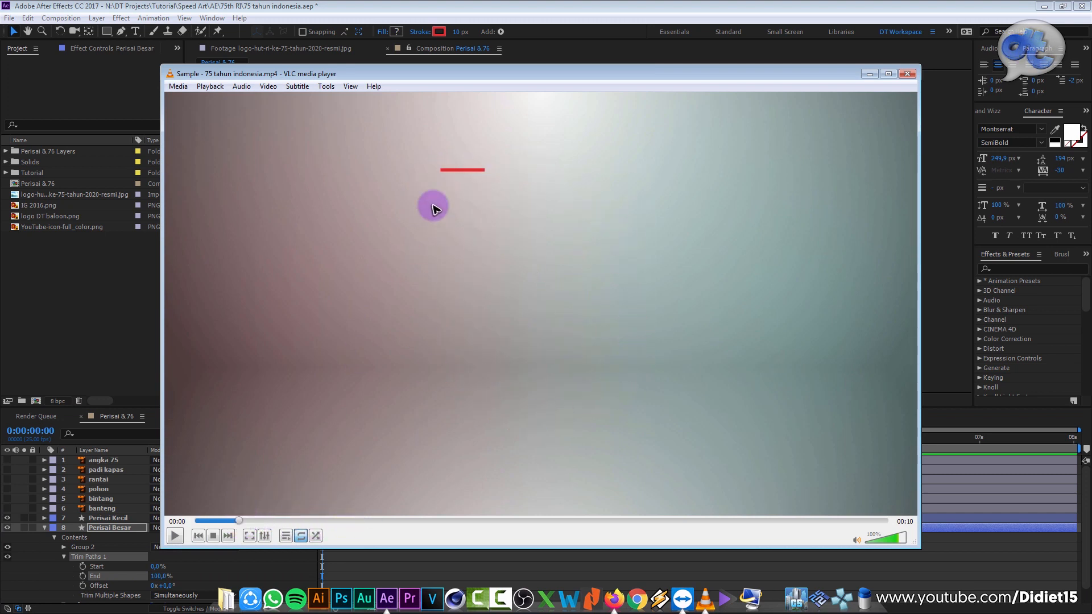
{"action": "left_click", "coordinate": [249, 519]}
{"action": "mouse_move", "coordinate": [249, 519]}
{"action": "left_mouse_down"}
{"action": "mouse_move", "coordinate": [285, 519]}
{"action": "mouse_move", "coordinate": [257, 522]}
{"action": "left_mouse_up"}
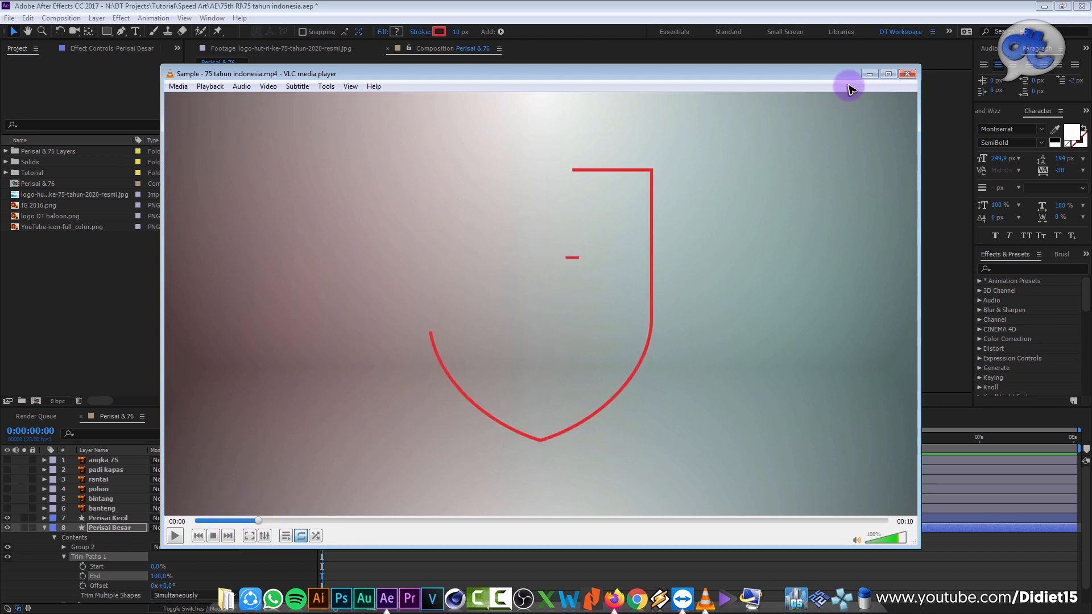
{"action": "left_click", "coordinate": [876, 7]}
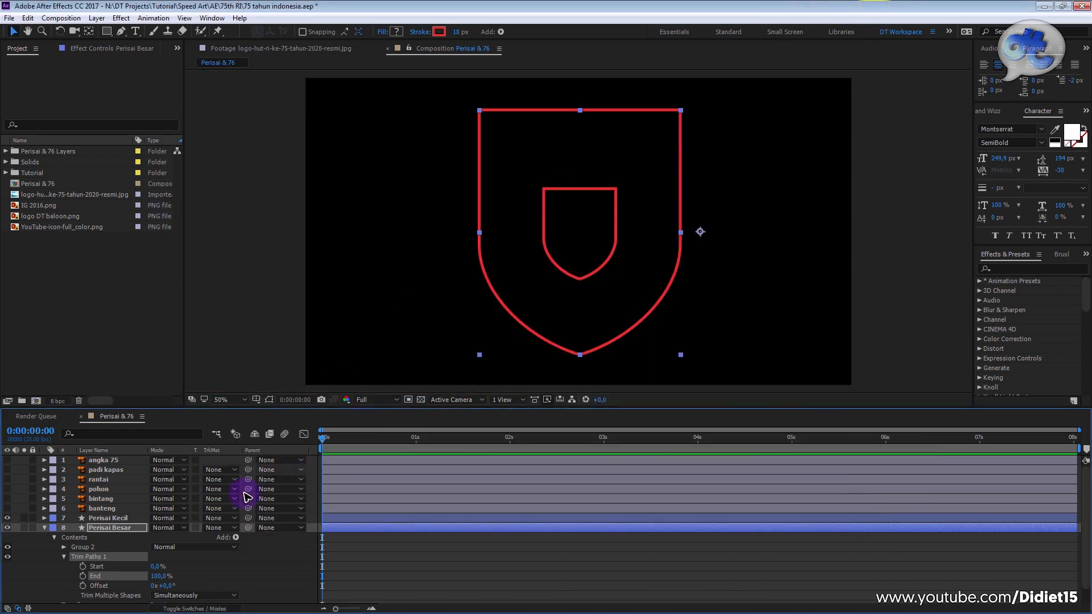
Step: Keyframe the Trim Paths End of Perisai Besar from 0% at 0:00:00:00 to 100% at 0:00:00:15 and preview the reveal
{"action": "left_click_drag", "start_coordinate": [158, 575], "coordinate": [111, 588]}
{"action": "left_click_drag", "start_coordinate": [356, 440], "coordinate": [318, 448]}
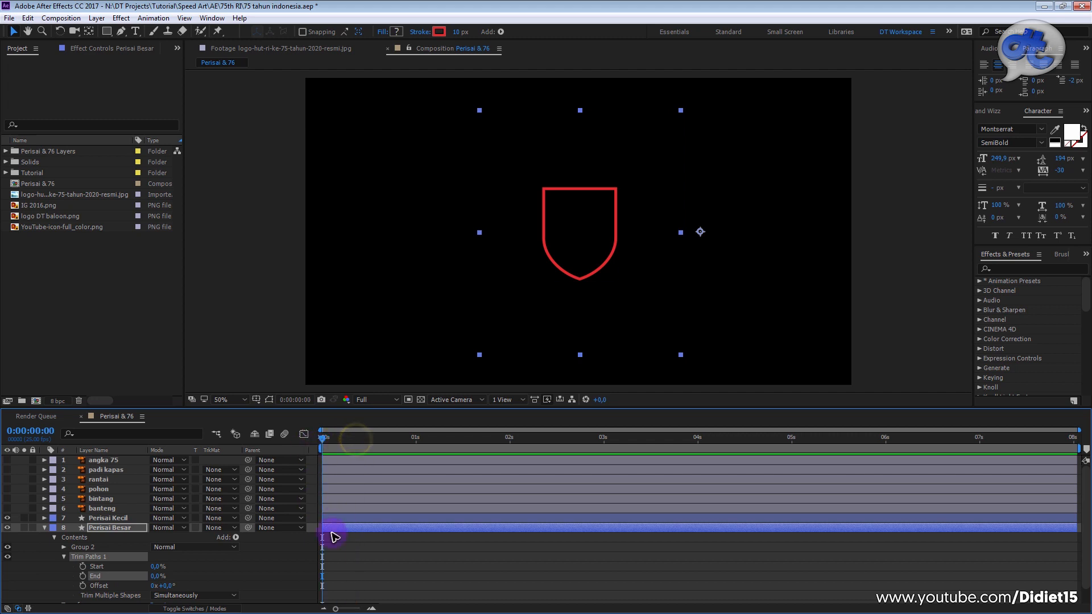
{"action": "left_click", "coordinate": [82, 576]}
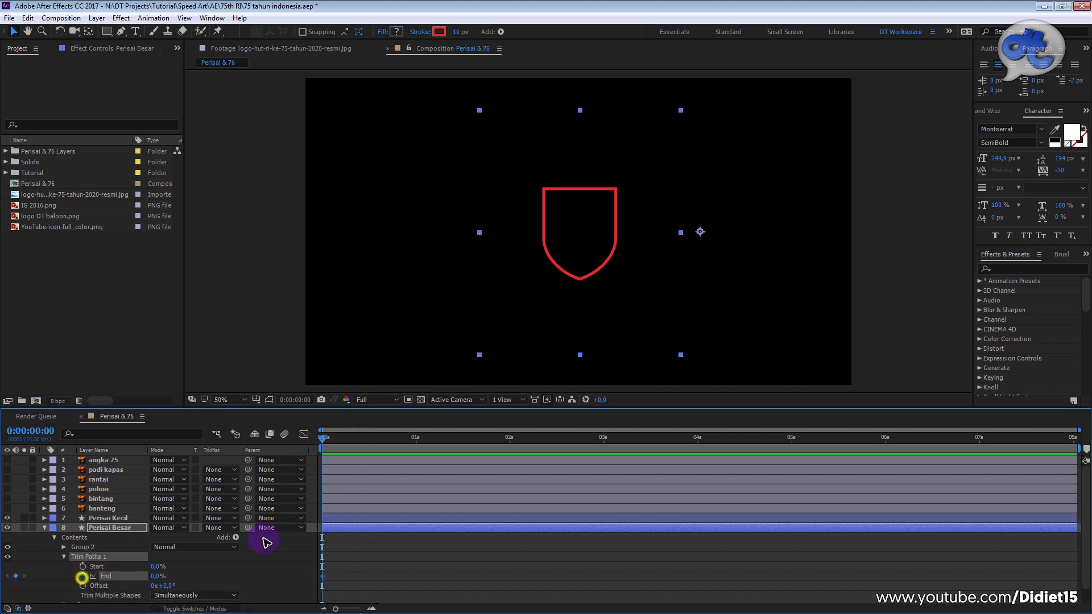
{"action": "left_click_drag", "start_coordinate": [356, 439], "coordinate": [390, 441]}
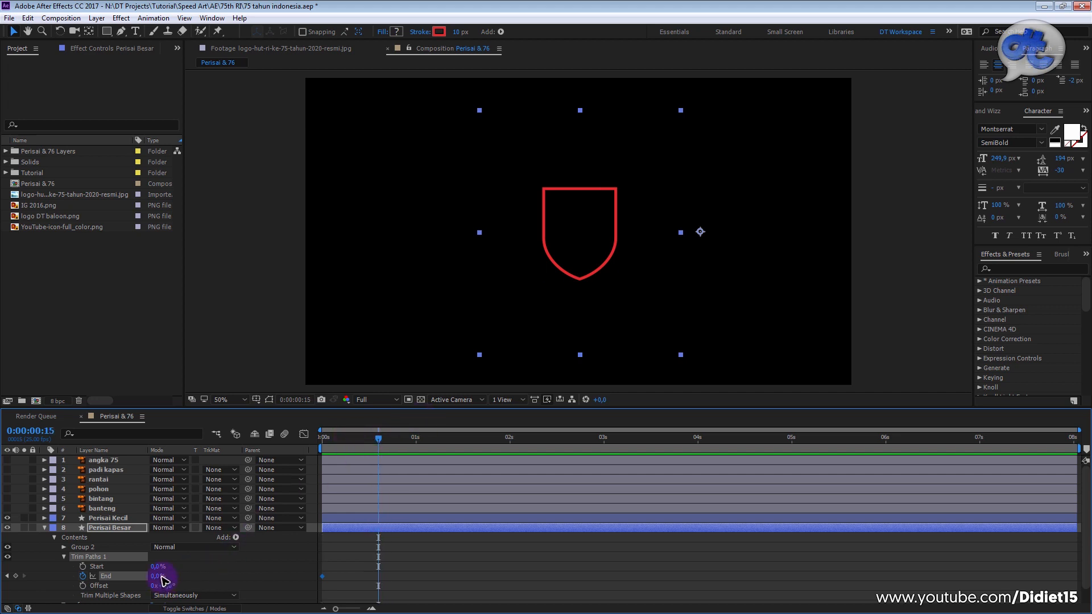
{"action": "left_click_drag", "start_coordinate": [154, 577], "coordinate": [249, 565]}
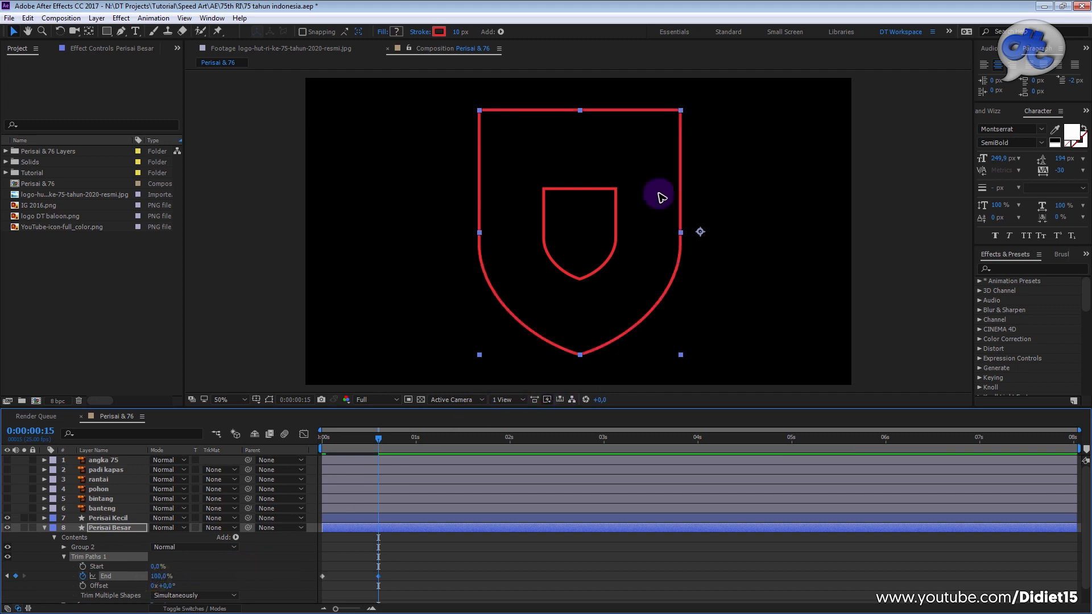
{"action": "left_click_drag", "start_coordinate": [377, 439], "coordinate": [312, 446]}
{"action": "key", "text": "space"}
{"action": "key", "text": "space"}
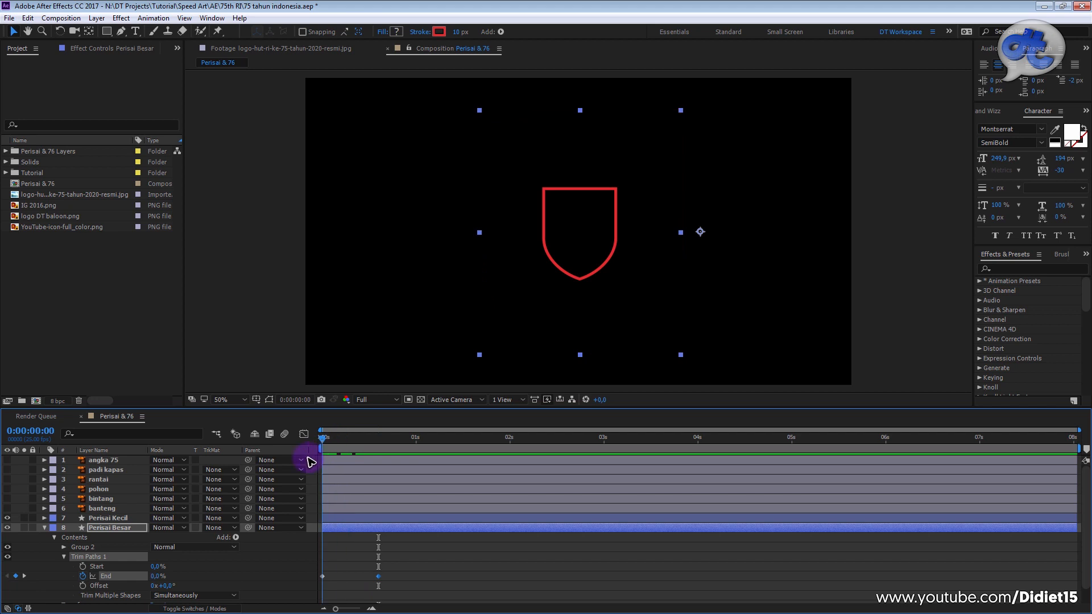
Step: At 0:00:00:03, set the Trim Paths Offset of Perisai Besar to -46.1° so the line starts at the shield's upper-left corner, and keyframe it
{"action": "mouse_move", "coordinate": [349, 438]}
{"action": "left_mouse_down"}
{"action": "mouse_move", "coordinate": [310, 438]}
{"action": "mouse_move", "coordinate": [342, 434]}
{"action": "left_mouse_up"}
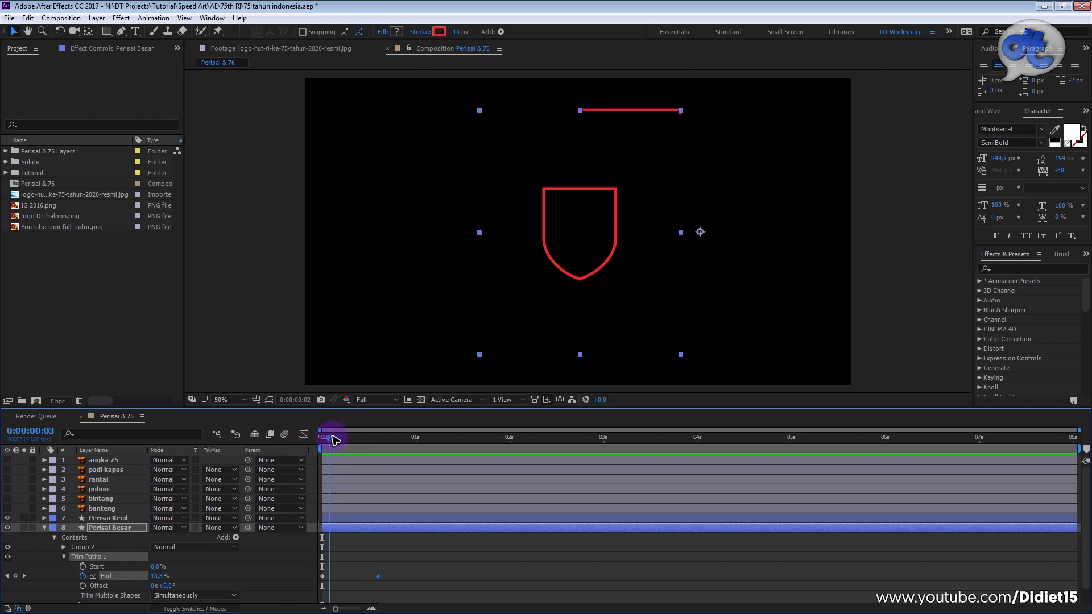
{"action": "left_click_drag", "start_coordinate": [161, 586], "coordinate": [142, 585]}
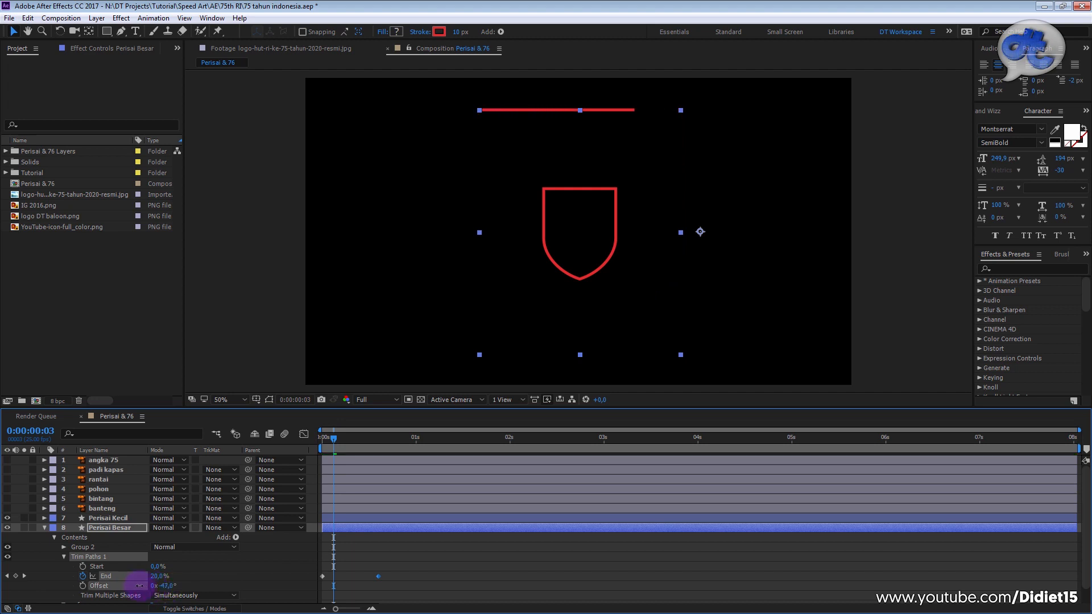
{"action": "left_click_drag", "start_coordinate": [147, 586], "coordinate": [138, 584]}
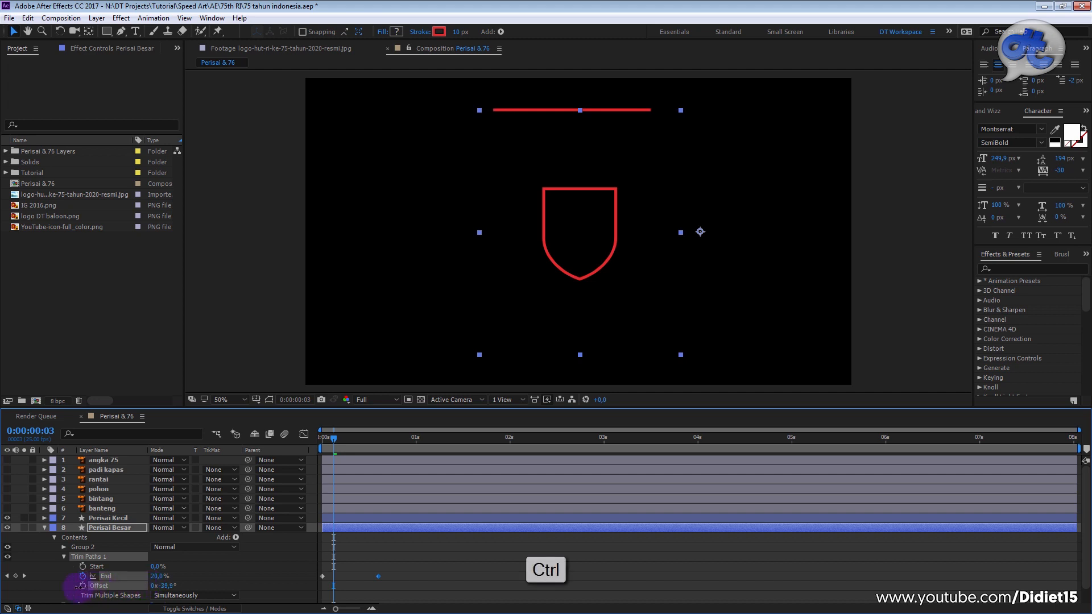
{"action": "left_click_drag", "start_coordinate": [52, 590], "coordinate": [51, 589]}
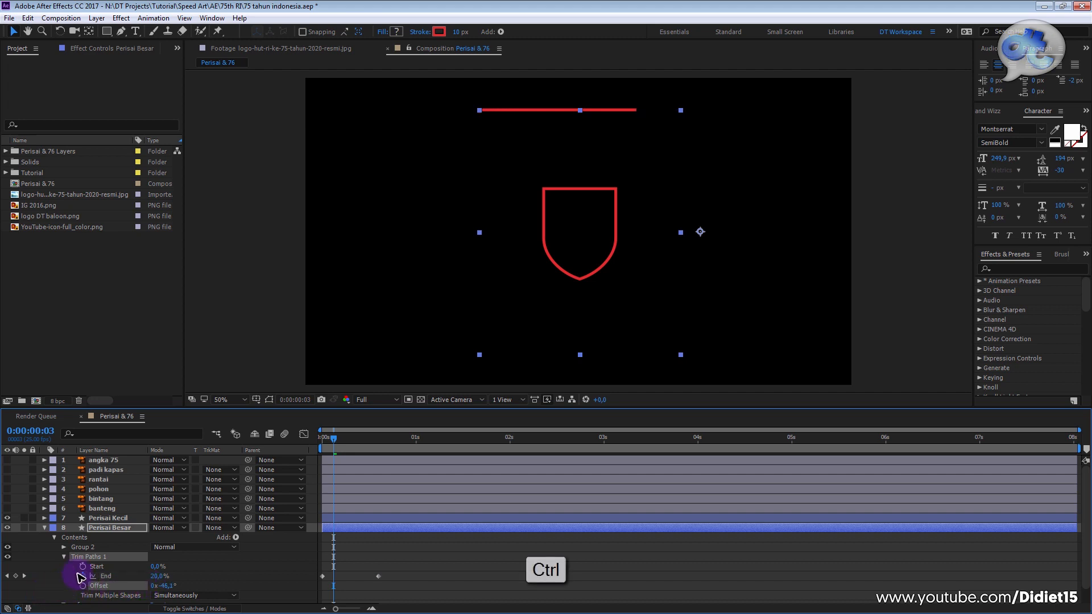
{"action": "left_click", "coordinate": [83, 586]}
Step: Add a second Offset keyframe of +45.5° on Perisai Besar and align both Offset keyframes with the End keyframes at 0:00:00:00 and 0:00:00:15
{"action": "left_click_drag", "start_coordinate": [334, 438], "coordinate": [358, 442]}
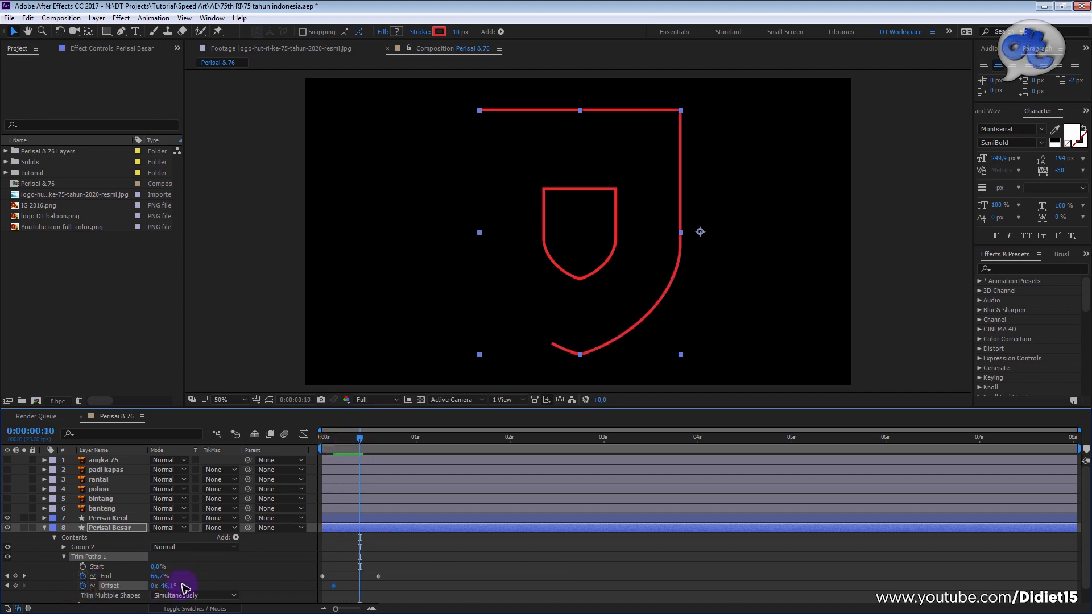
{"action": "left_click_drag", "start_coordinate": [165, 587], "coordinate": [214, 580]}
{"action": "left_click_drag", "start_coordinate": [541, 555], "coordinate": [645, 557]}
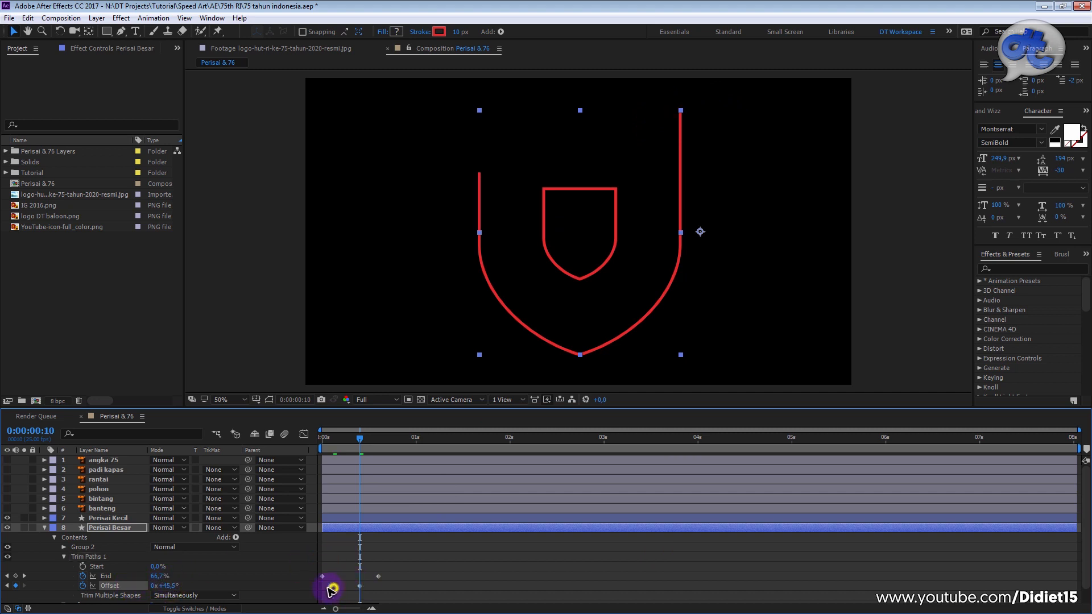
{"action": "left_click", "coordinate": [379, 586]}
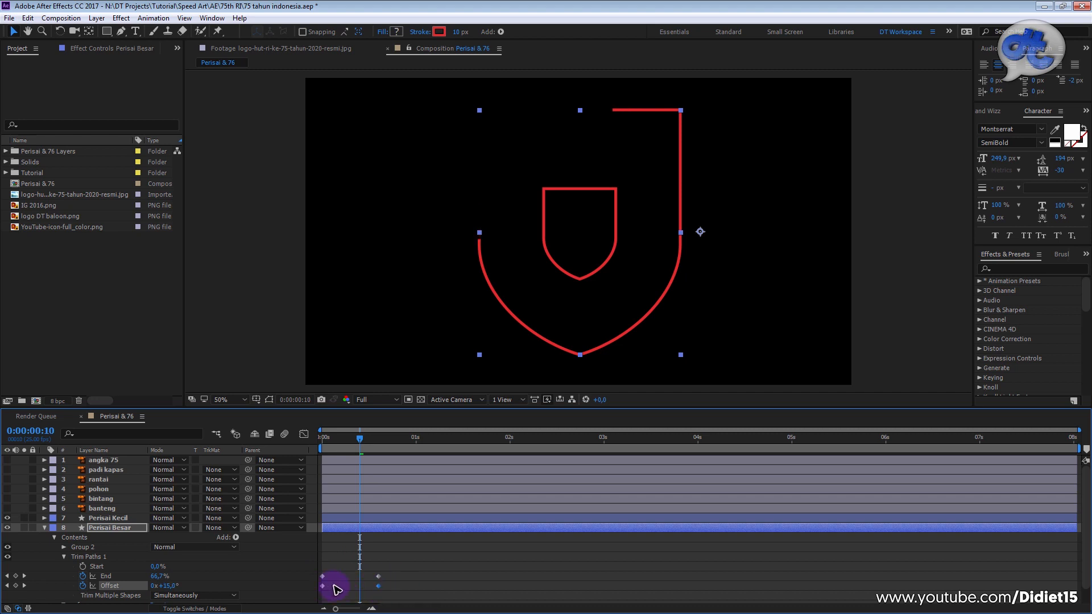
Step: Apply Easy Ease to the End and Offset keyframes of Perisai Besar and reshape their speed curves for a fast start and long slowdown
{"action": "left_click_drag", "start_coordinate": [390, 566], "coordinate": [322, 587]}
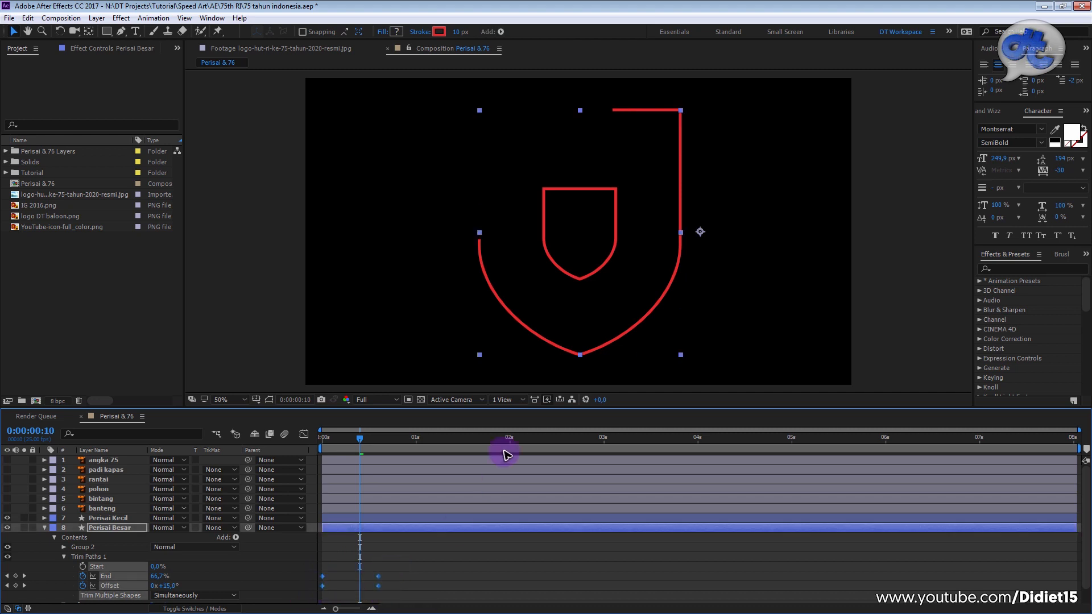
{"action": "key", "text": "F9"}
{"action": "left_click", "coordinate": [302, 434]}
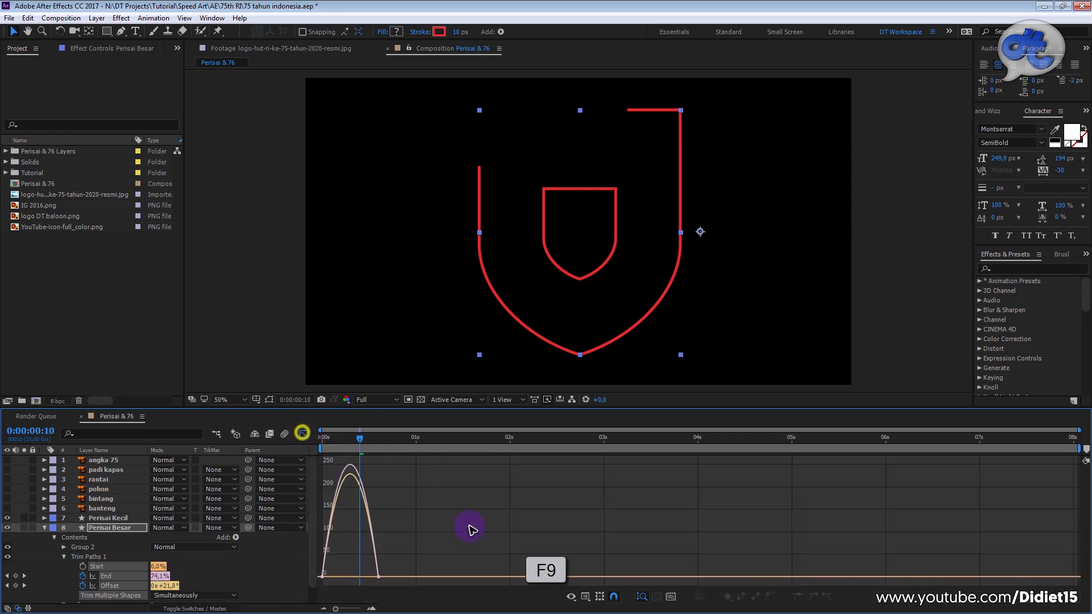
{"action": "left_click_drag", "start_coordinate": [363, 577], "coordinate": [338, 579]}
{"action": "left_click_drag", "start_coordinate": [359, 439], "coordinate": [323, 439]}
{"action": "left_click", "coordinate": [407, 485]}
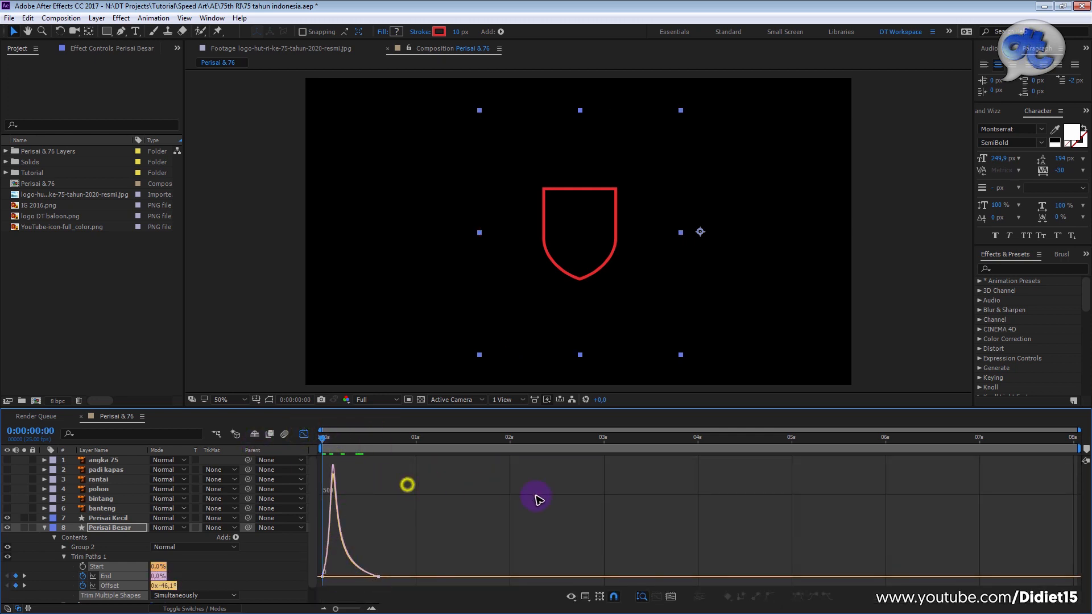
{"action": "key", "text": "space"}
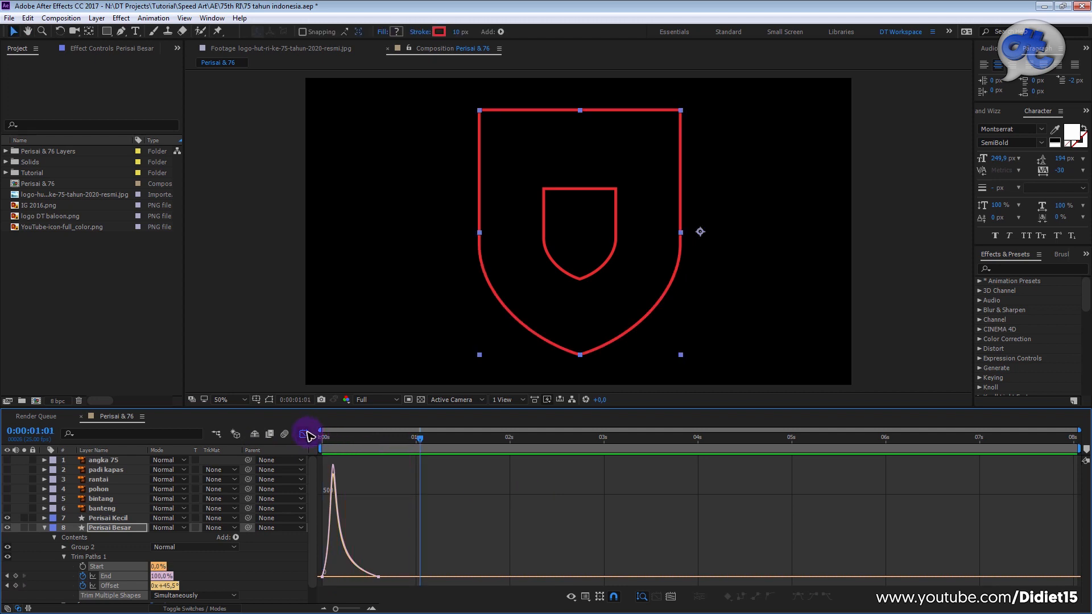
{"action": "left_click", "coordinate": [304, 433]}
Step: Move the final End and Offset keyframes of Perisai Besar to 0:00:00:24 and preview the timing
{"action": "mouse_move", "coordinate": [411, 565]}
{"action": "left_mouse_down"}
{"action": "mouse_move", "coordinate": [366, 591]}
{"action": "mouse_move", "coordinate": [378, 578]}
{"action": "mouse_move", "coordinate": [419, 577]}
{"action": "left_mouse_up"}
{"action": "left_click", "coordinate": [374, 577]}
{"action": "left_click", "coordinate": [416, 440]}
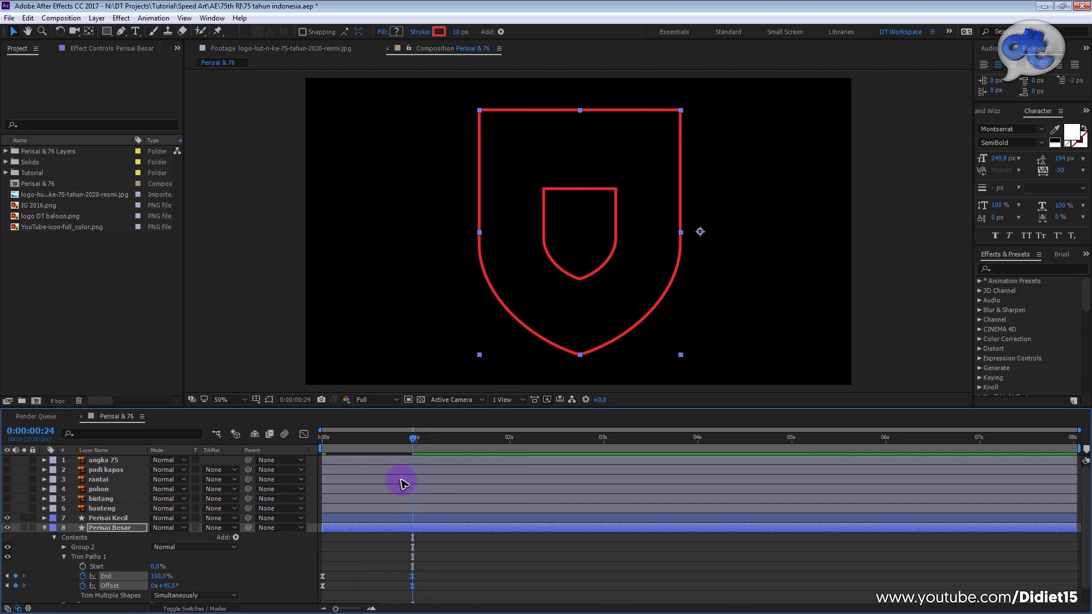
{"action": "key", "text": "Home"}
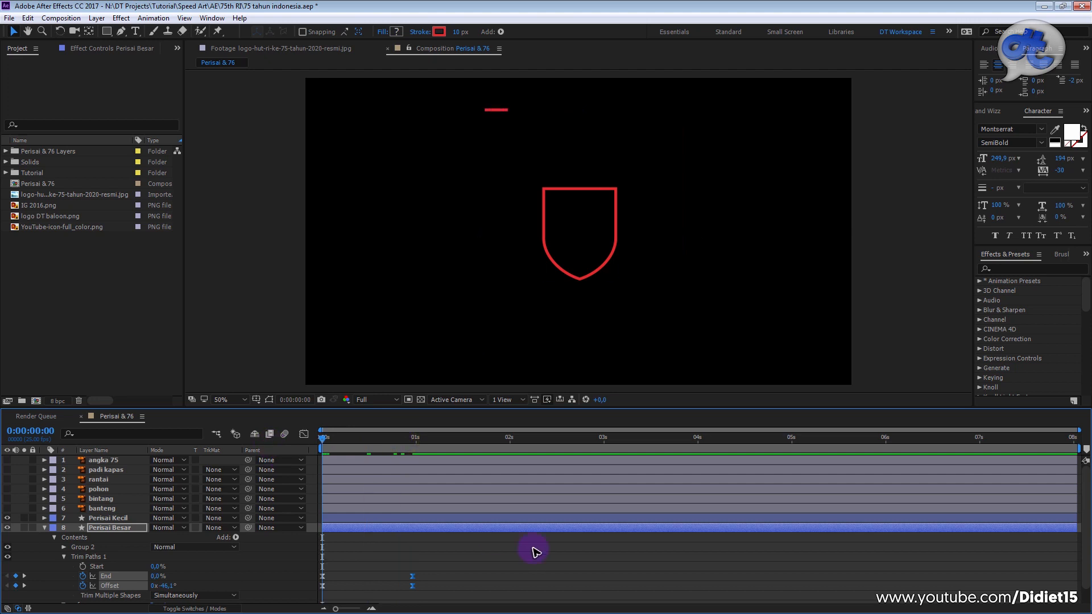
{"action": "left_click_drag", "start_coordinate": [416, 439], "coordinate": [322, 444]}
{"action": "key", "text": "space"}
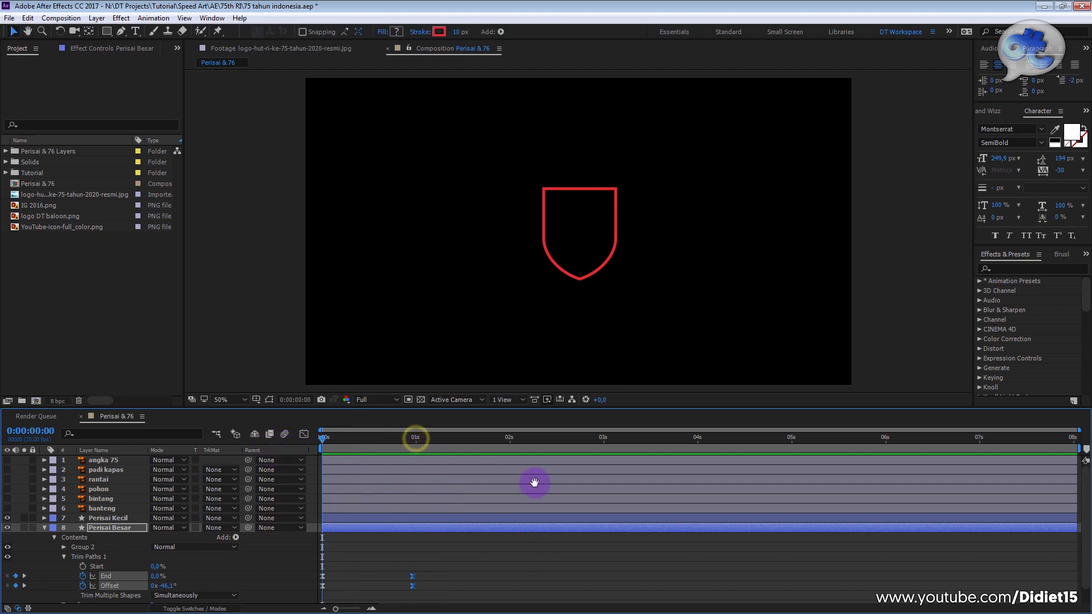
{"action": "left_click_drag", "start_coordinate": [398, 438], "coordinate": [303, 451]}
{"action": "key", "text": "space"}
{"action": "key", "text": "space"}
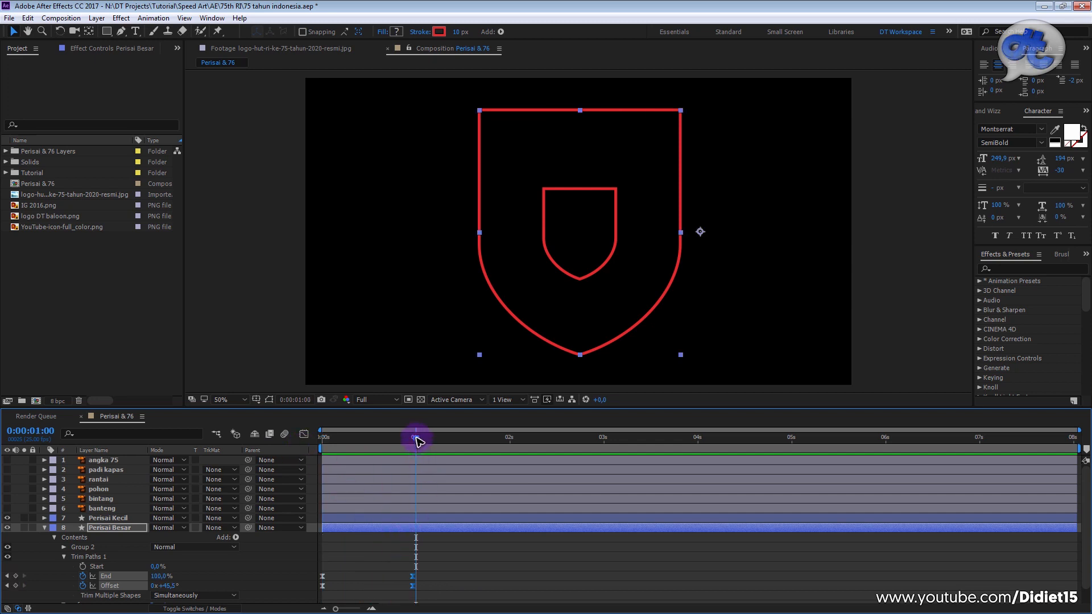
Step: Delay the final End and Offset keyframes of Perisai Besar to about 0:00:01:10 and play the animation from the start
{"action": "left_click_drag", "start_coordinate": [432, 437], "coordinate": [453, 438]}
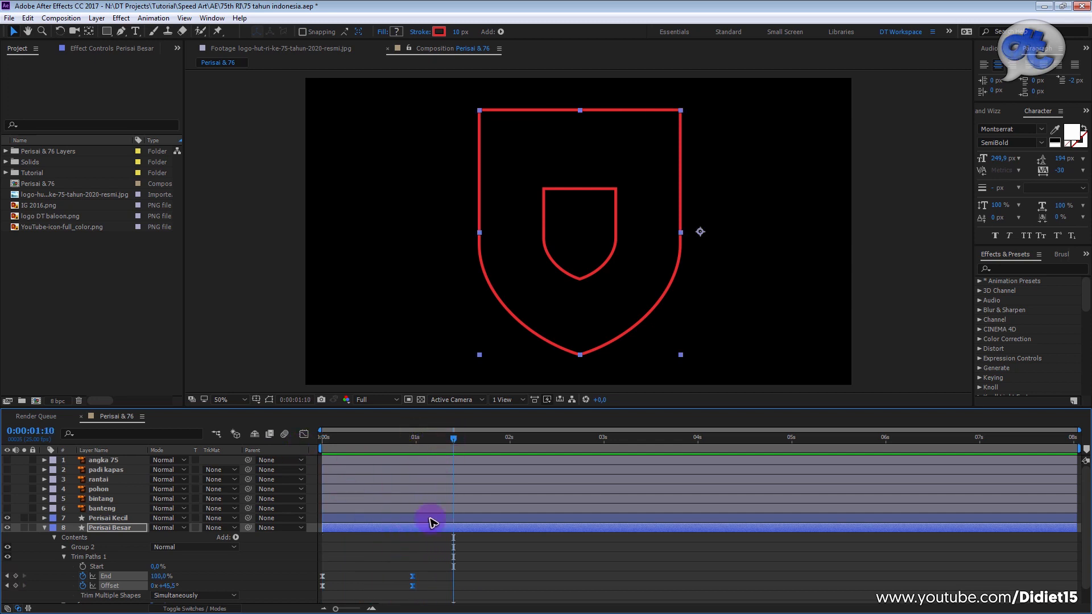
{"action": "left_click_drag", "start_coordinate": [414, 578], "coordinate": [451, 577]}
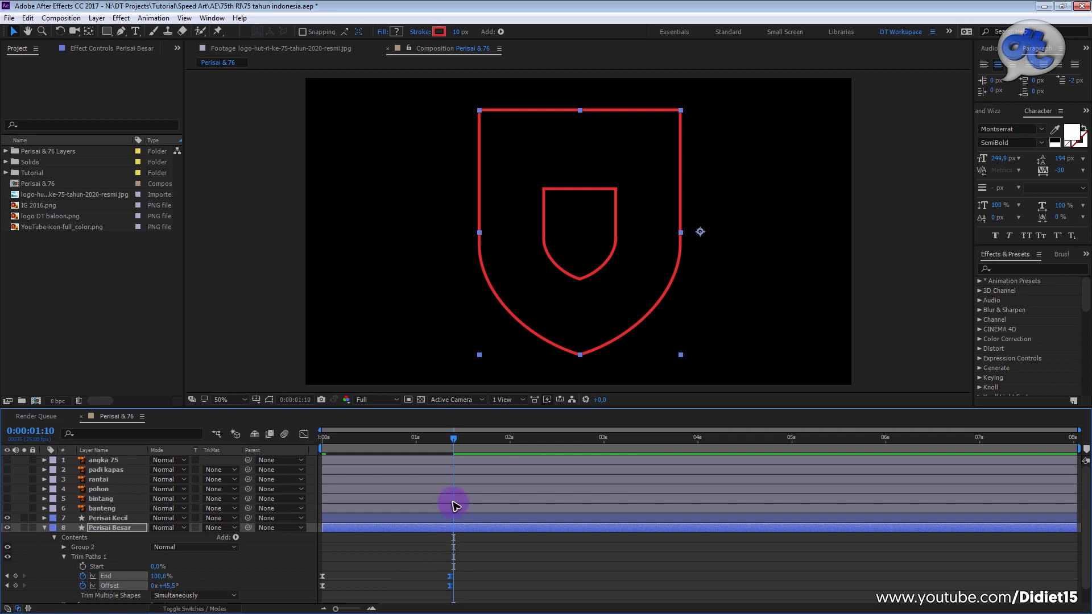
{"action": "key", "text": "Home"}
{"action": "key", "text": "space"}
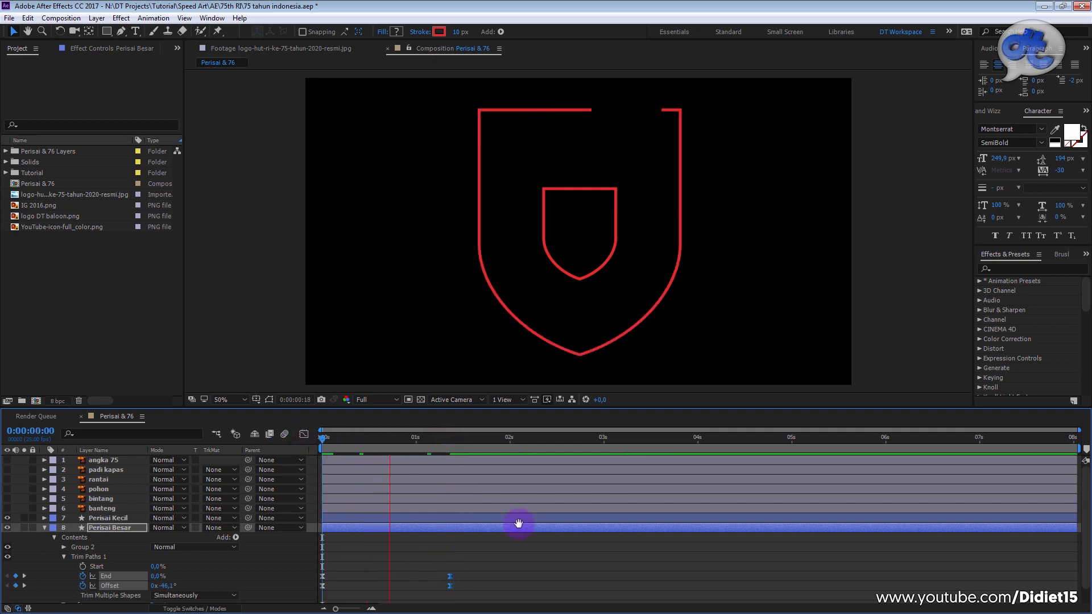
{"action": "key", "text": "space"}
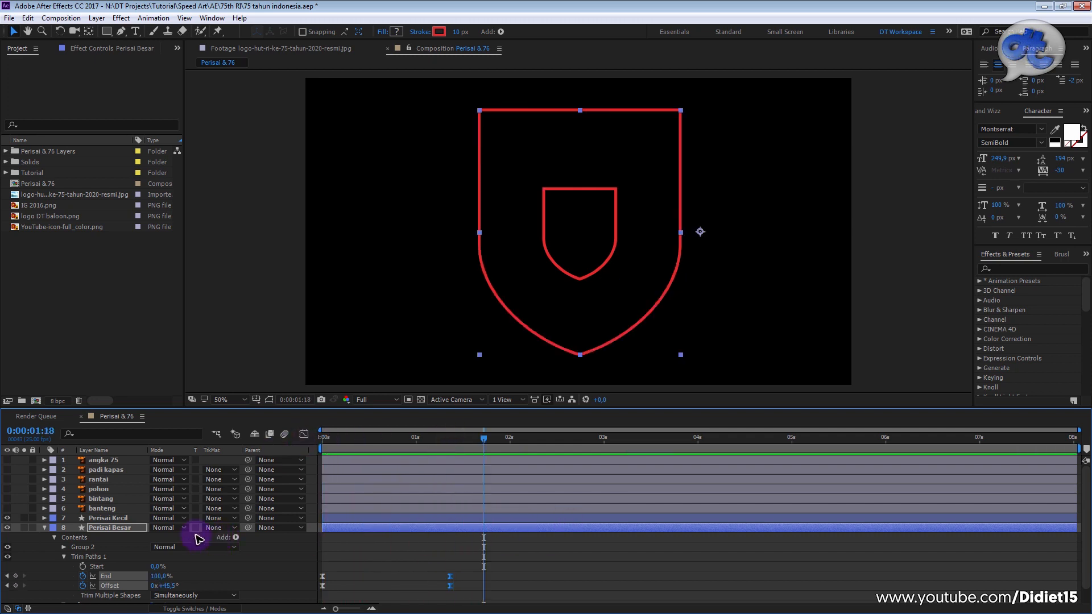
Step: Collapse Perisai Besar, add a Trim Paths operator to the Perisai Kecil shape layer, and expand its properties
{"action": "left_click", "coordinate": [44, 528]}
{"action": "left_click", "coordinate": [44, 518]}
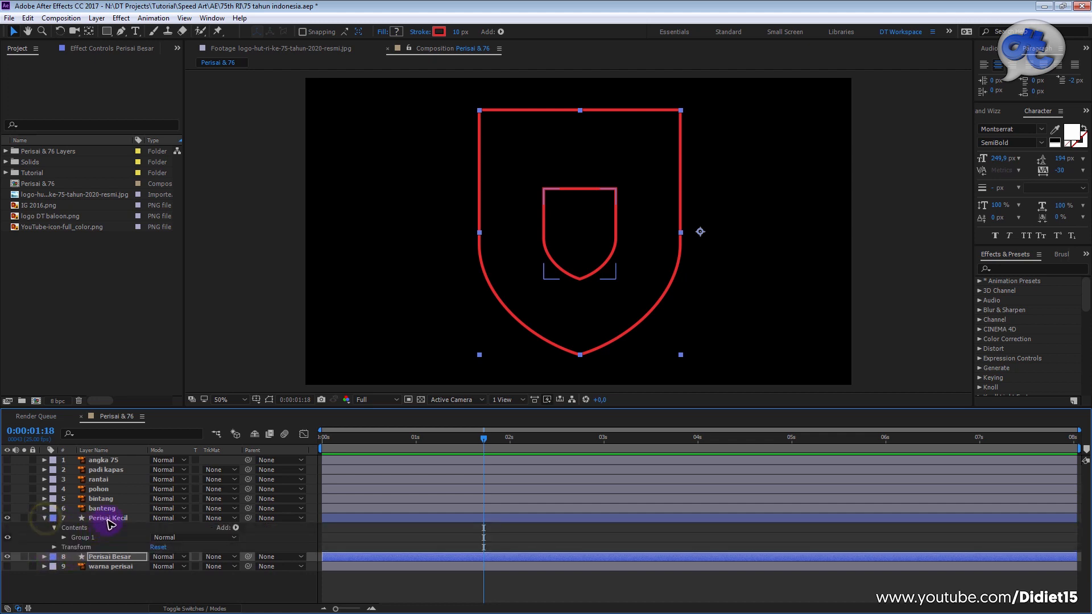
{"action": "left_click", "coordinate": [108, 518]}
{"action": "left_click", "coordinate": [500, 32]}
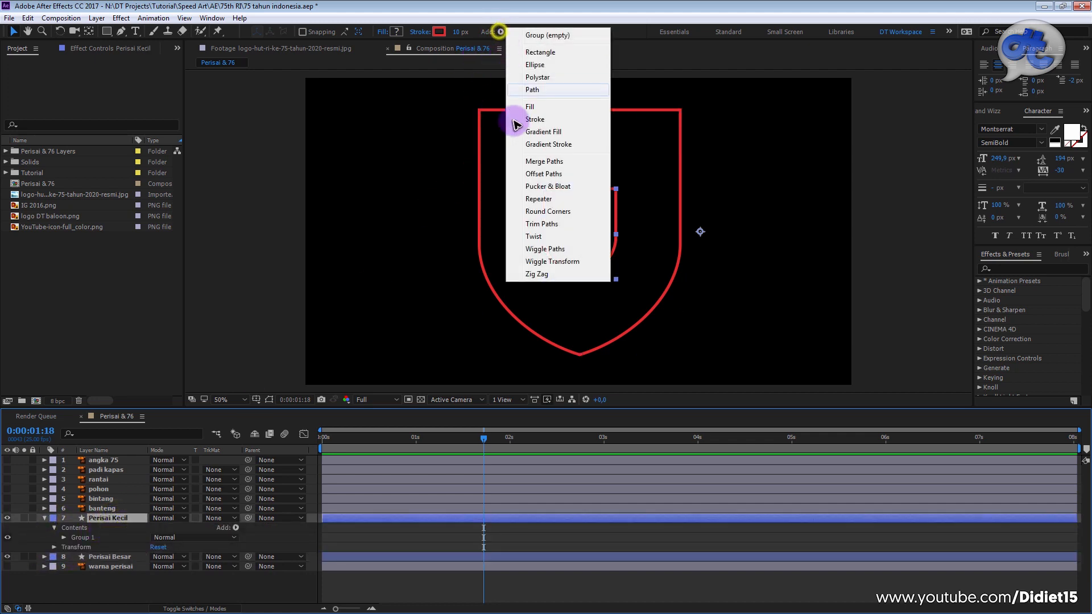
{"action": "left_click", "coordinate": [540, 220]}
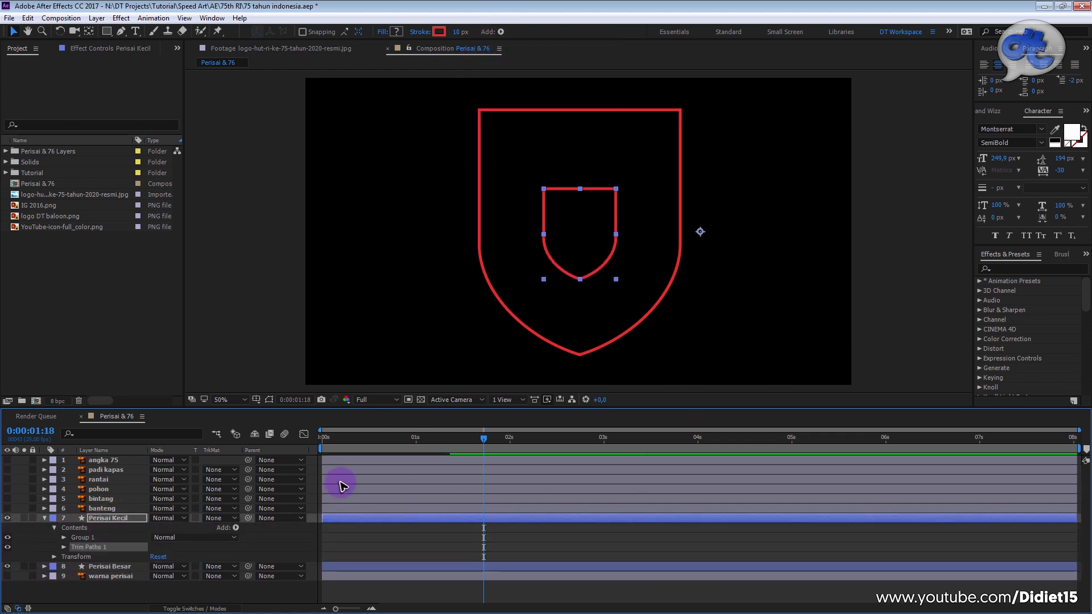
{"action": "left_click", "coordinate": [63, 548]}
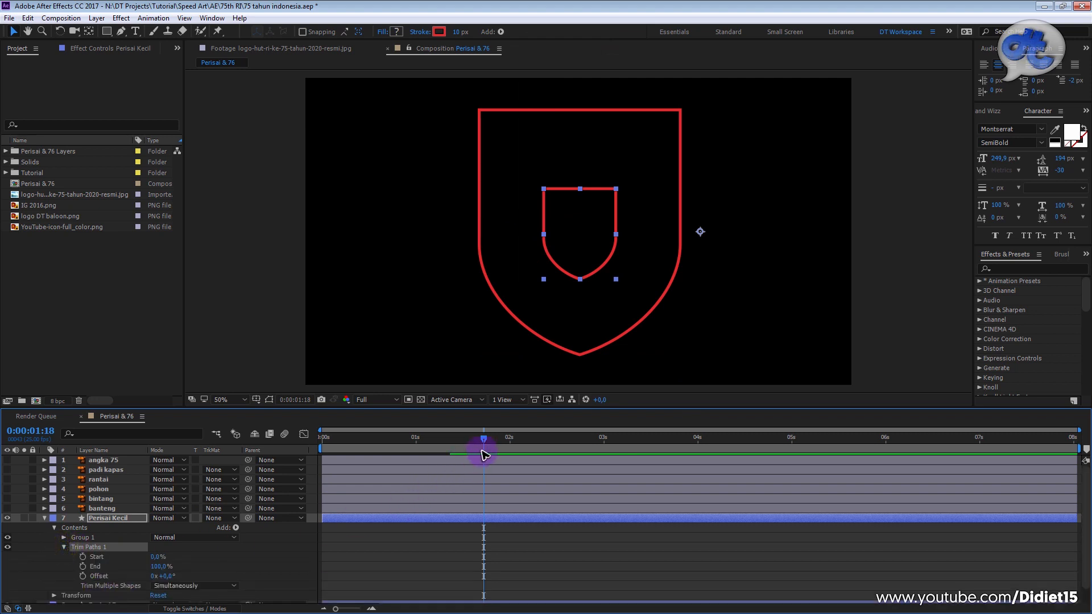
Step: Set the Trim Paths End of Perisai Kecil to 0% at 0:00:00:00 and keyframe it
{"action": "left_click_drag", "start_coordinate": [453, 447], "coordinate": [288, 449]}
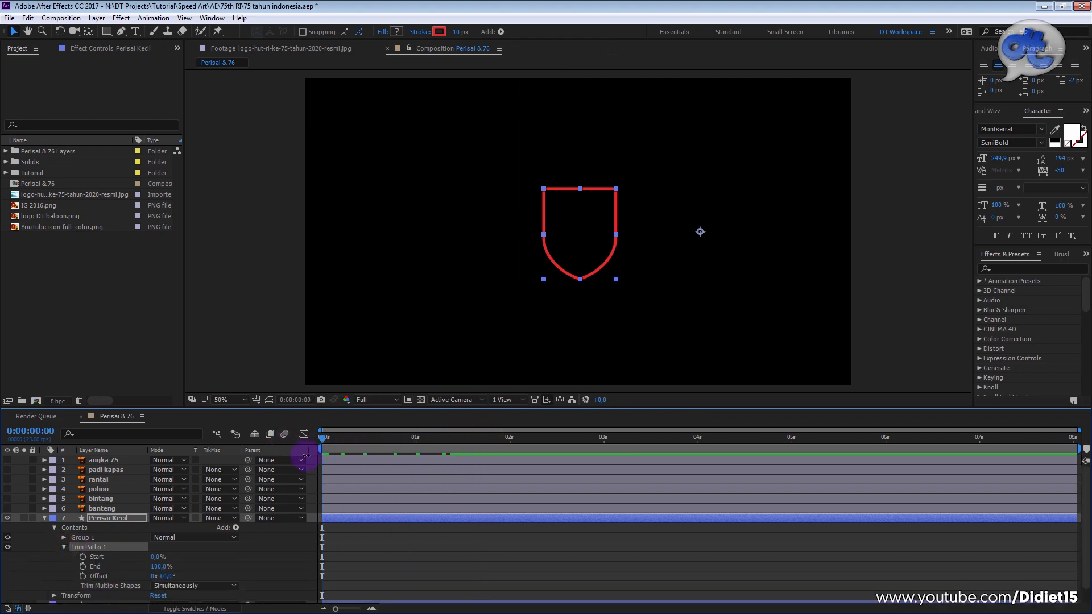
{"action": "left_click", "coordinate": [160, 567]}
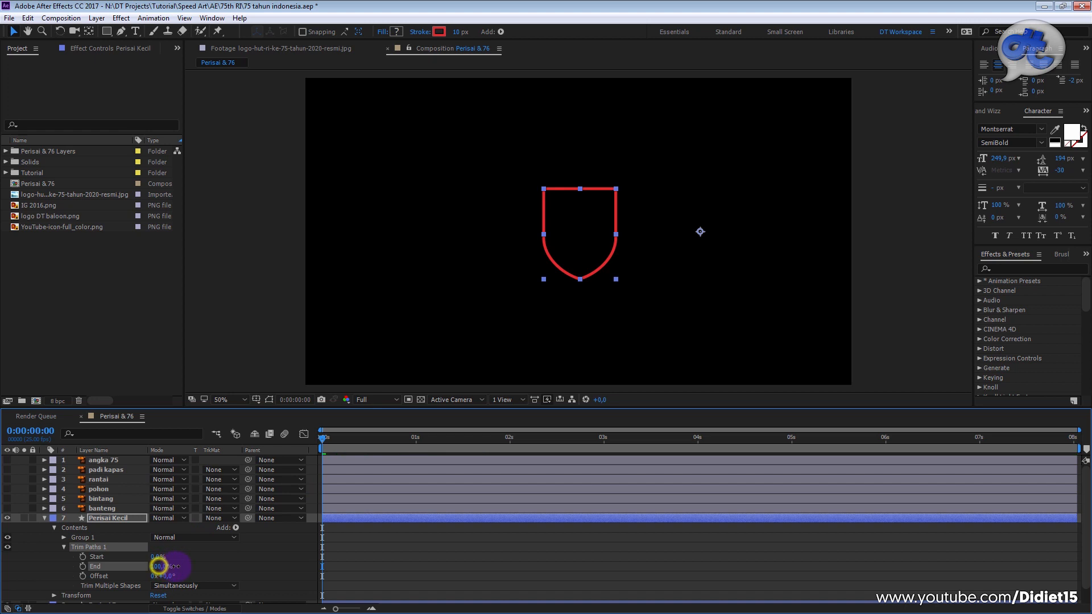
{"action": "mouse_move", "coordinate": [150, 575]}
{"action": "left_mouse_down"}
{"action": "mouse_move", "coordinate": [186, 567]}
{"action": "mouse_move", "coordinate": [171, 566]}
{"action": "left_mouse_up"}
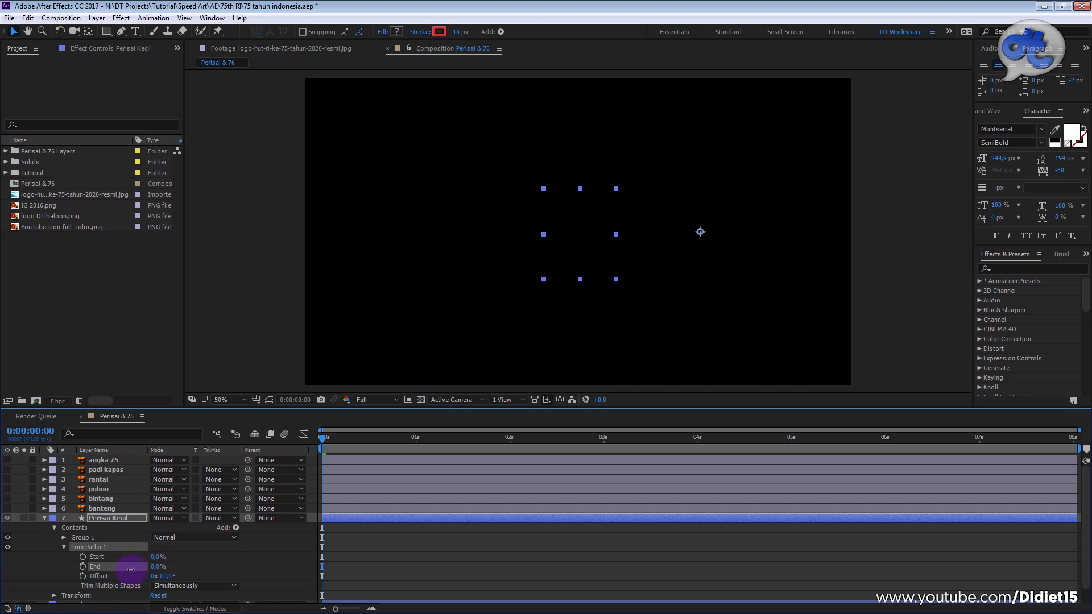
{"action": "left_click", "coordinate": [83, 568]}
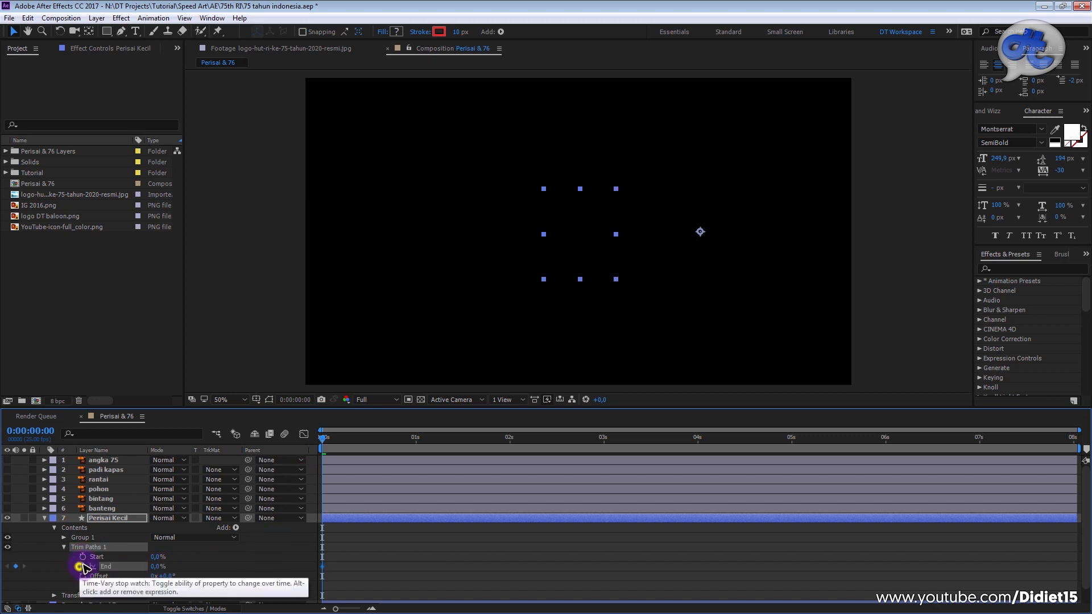
Step: Set the Trim Paths End of Perisai Kecil to 100% at 0:00:01:10 and scrub back through the reveal
{"action": "left_click_drag", "start_coordinate": [372, 448], "coordinate": [462, 451]}
{"action": "left_click_drag", "start_coordinate": [152, 566], "coordinate": [247, 560]}
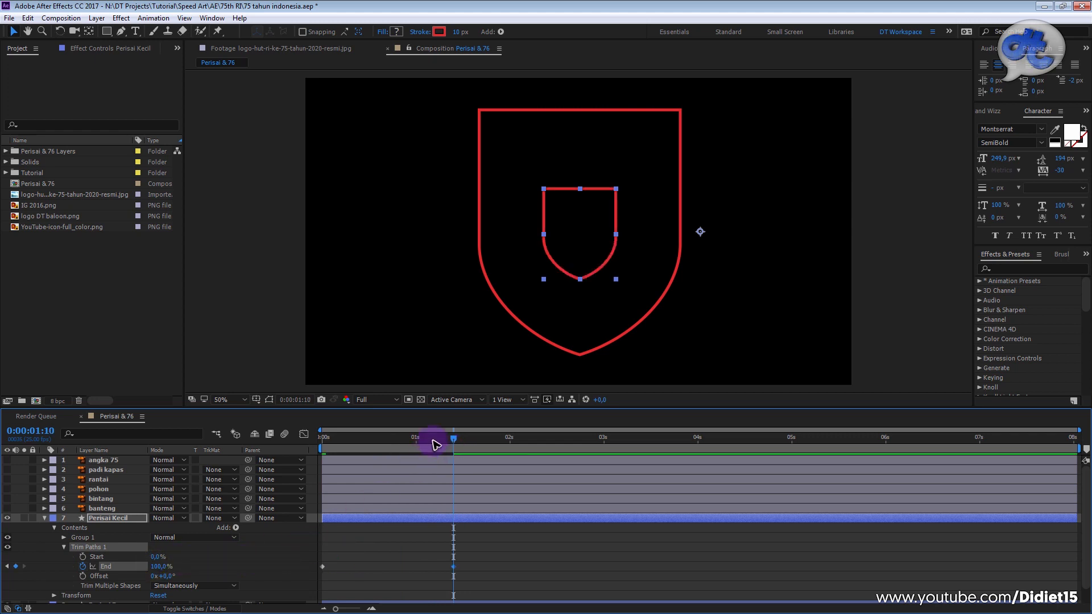
{"action": "left_click_drag", "start_coordinate": [455, 441], "coordinate": [351, 457]}
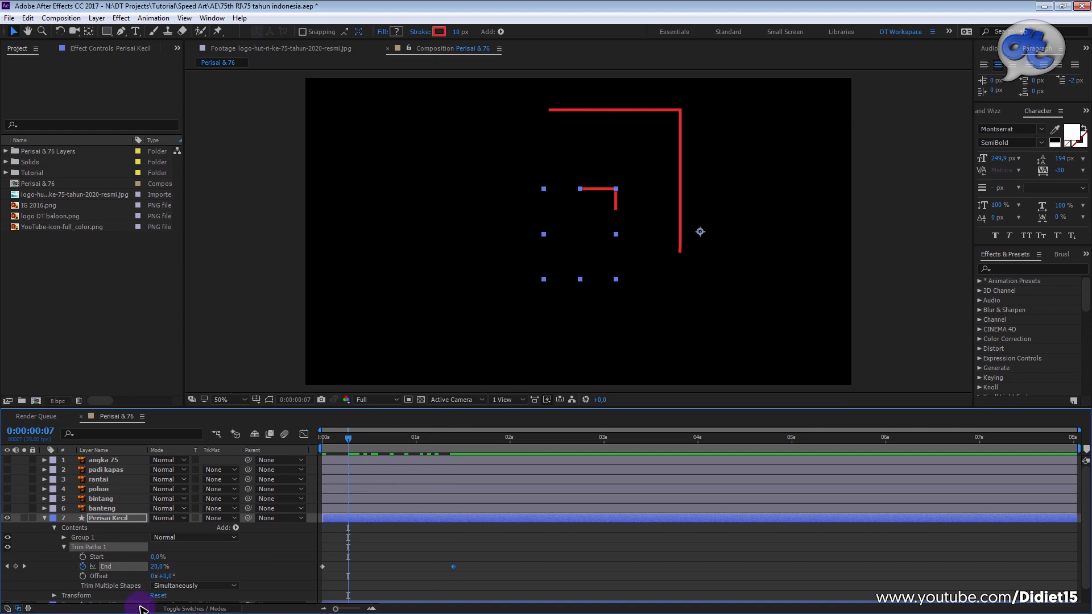
{"action": "left_click_drag", "start_coordinate": [166, 577], "coordinate": [161, 579]}
{"action": "key", "text": "ctrl+z"}
{"action": "key", "text": "ctrl+z"}
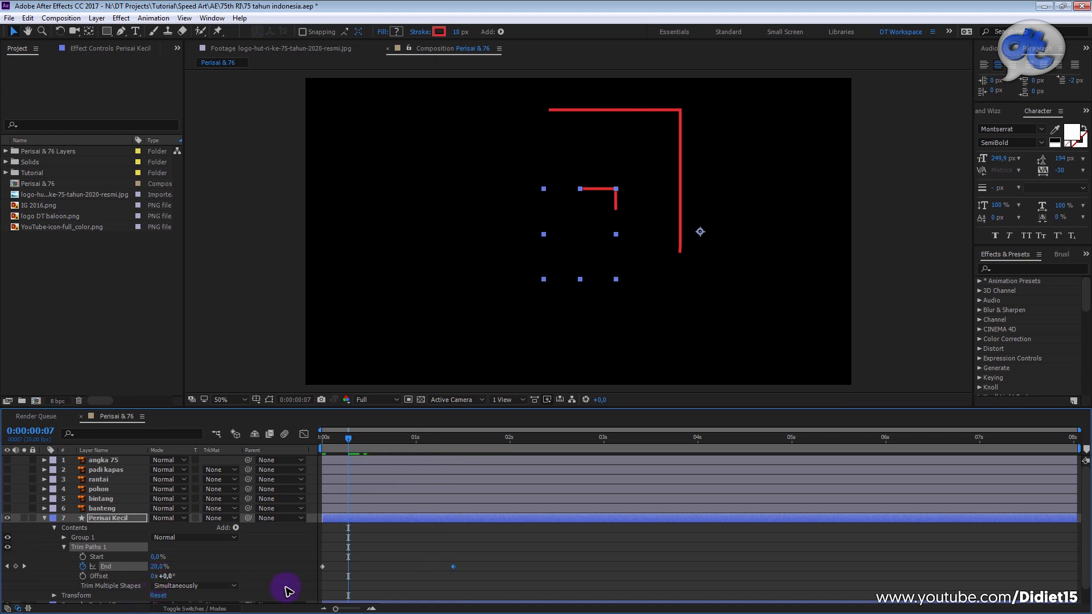
{"action": "left_click", "coordinate": [411, 575]}
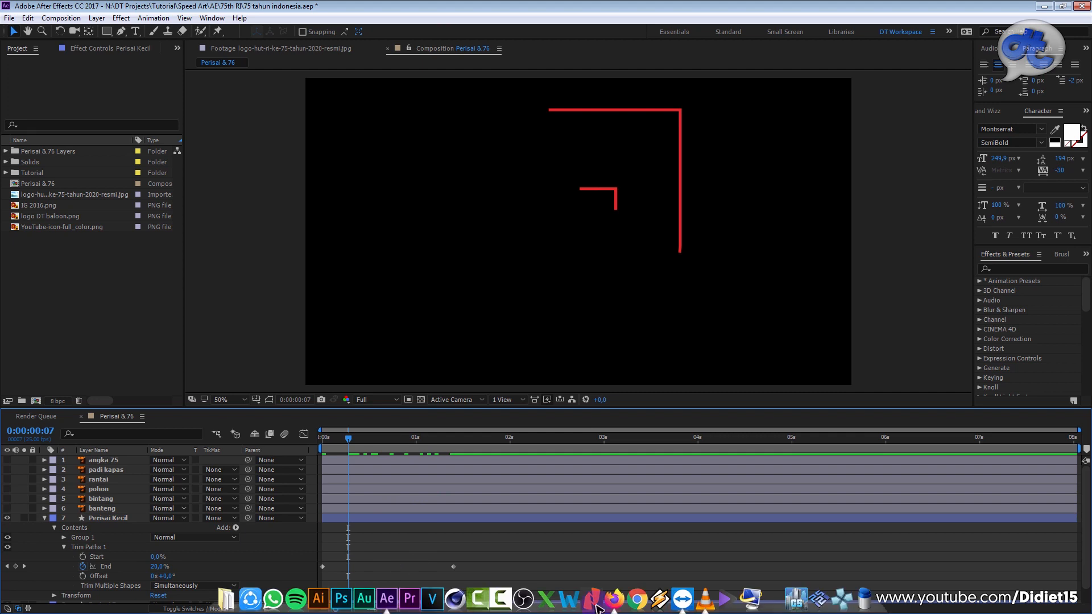
Step: Switch to VLC media player and examine how the small shield outline draws in the sample video, returning to After Effects when done
{"action": "left_click", "coordinate": [705, 599]}
{"action": "left_click_drag", "start_coordinate": [259, 520], "coordinate": [229, 523]}
{"action": "left_click", "coordinate": [177, 536]}
{"action": "left_click", "coordinate": [177, 537]}
{"action": "mouse_move", "coordinate": [273, 522]}
{"action": "left_mouse_down"}
{"action": "mouse_move", "coordinate": [246, 521]}
{"action": "mouse_move", "coordinate": [286, 518]}
{"action": "mouse_move", "coordinate": [261, 522]}
{"action": "left_mouse_up"}
{"action": "left_click", "coordinate": [705, 6]}
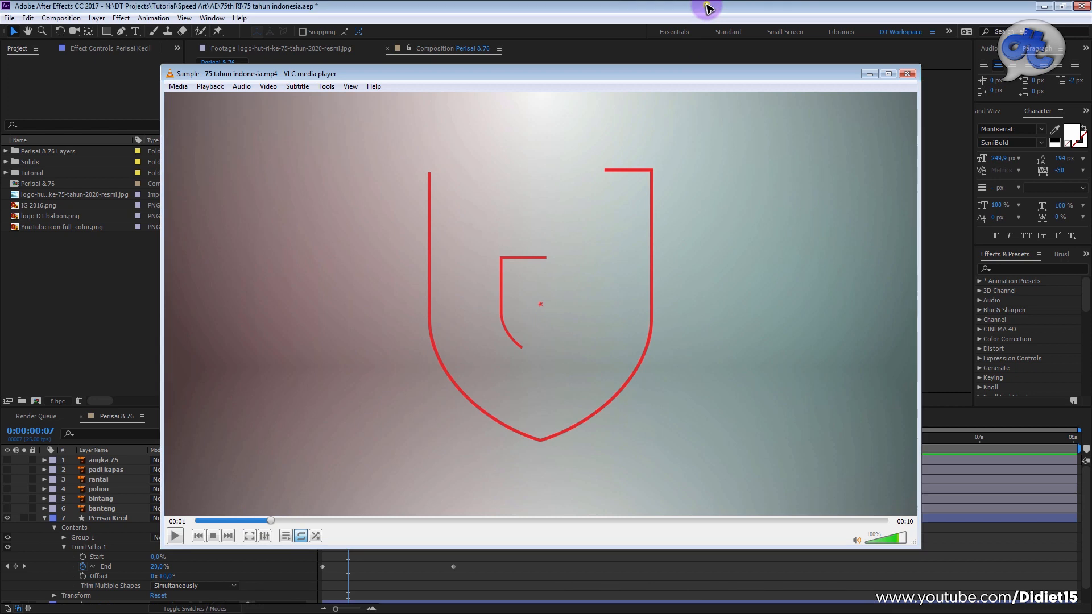
Step: Reverse the direction of Path 1 in Group 1 of Perisai Kecil and scrub to 0:00:00:09 to check it
{"action": "left_click", "coordinate": [45, 518]}
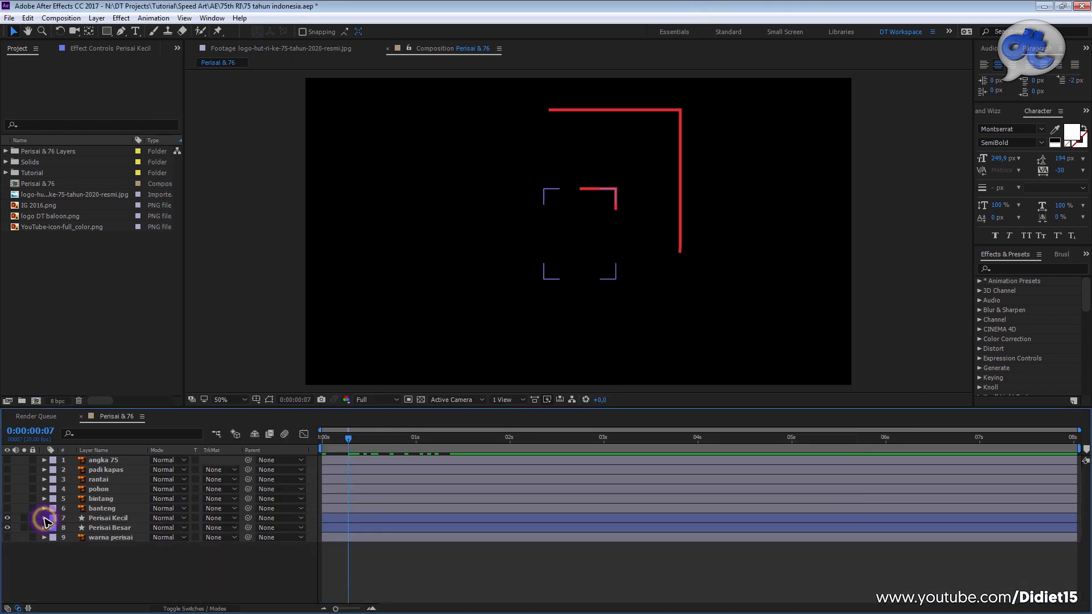
{"action": "left_click", "coordinate": [45, 518]}
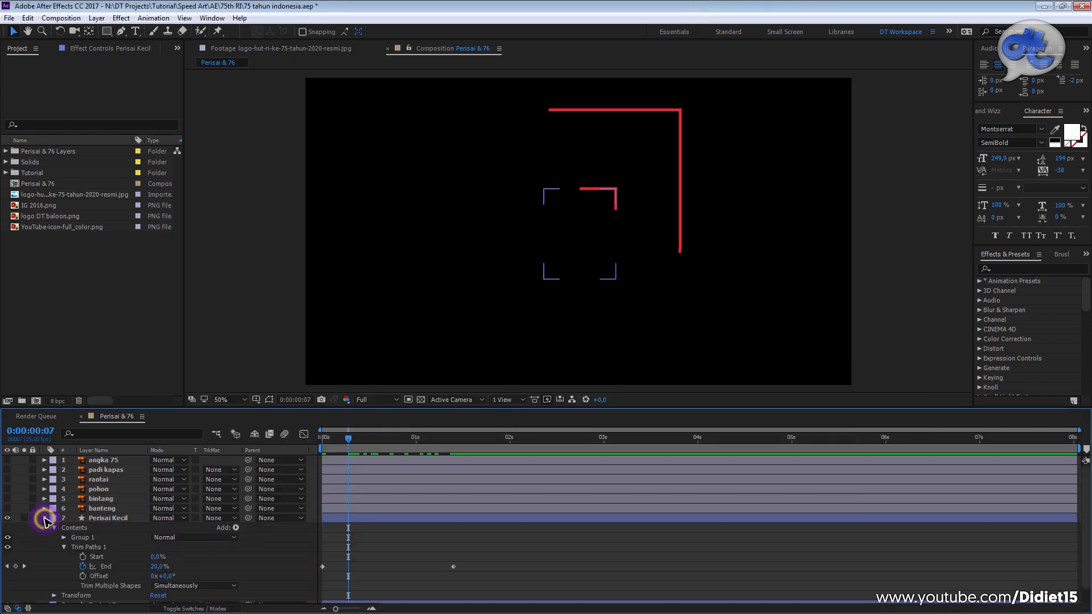
{"action": "left_click", "coordinate": [64, 538]}
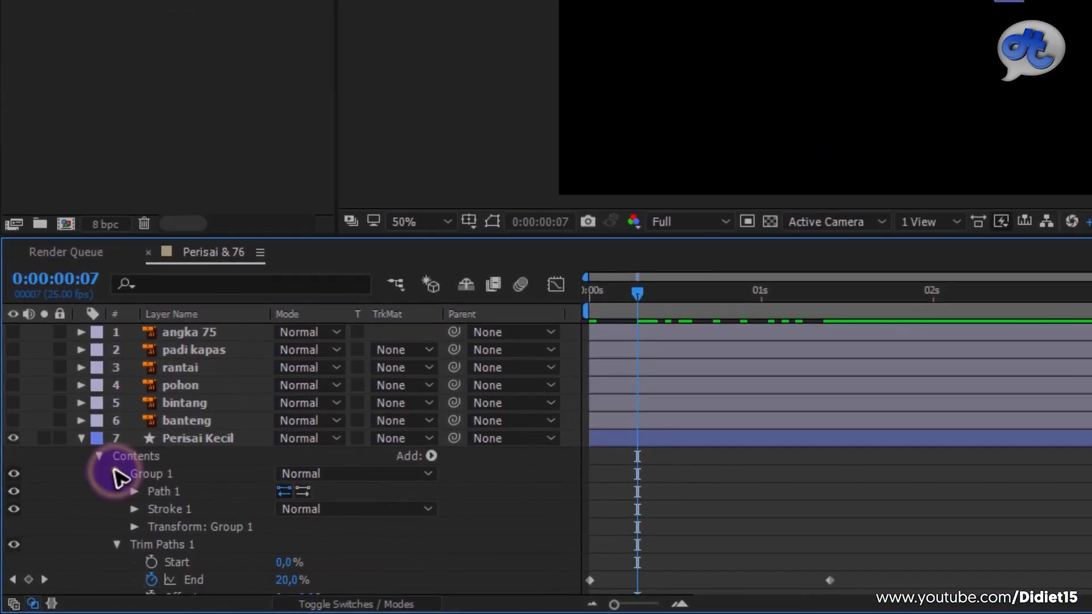
{"action": "left_click", "coordinate": [64, 538]}
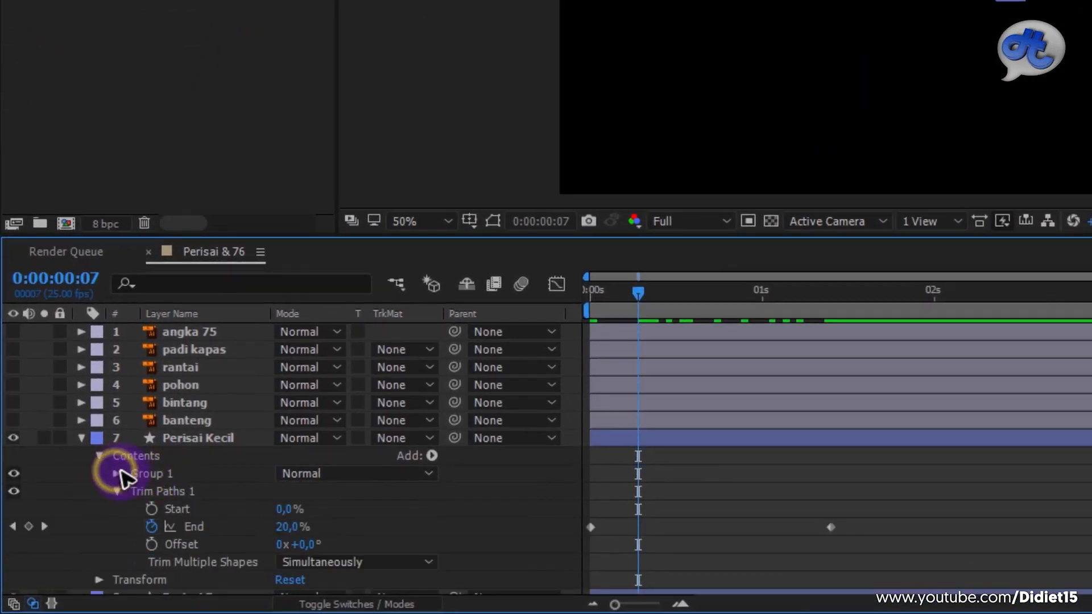
{"action": "left_click", "coordinate": [118, 474]}
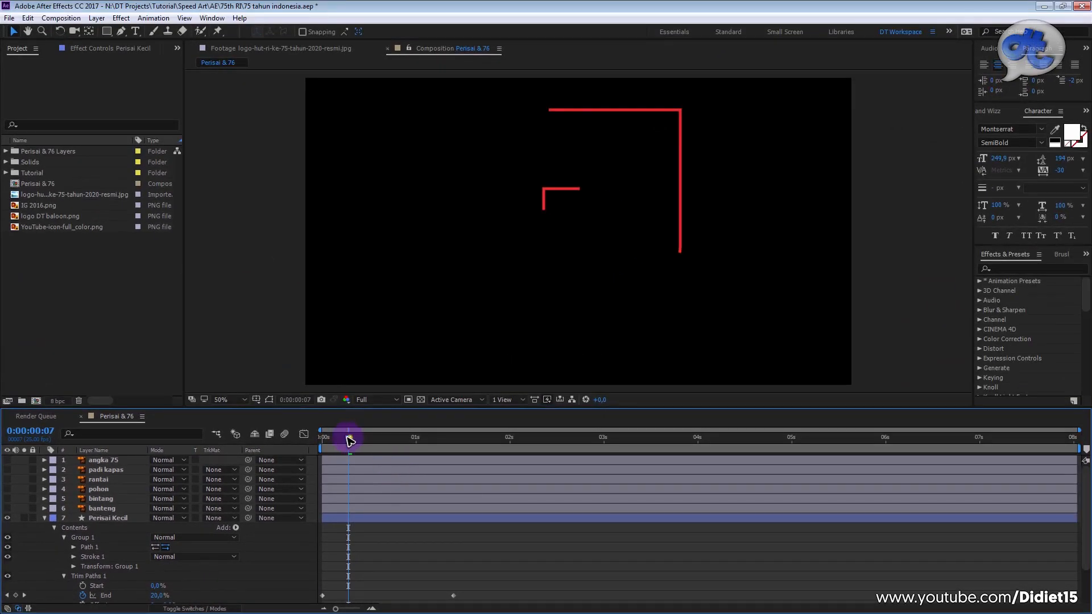
{"action": "mouse_move", "coordinate": [350, 440]}
{"action": "left_mouse_down"}
{"action": "mouse_move", "coordinate": [319, 441]}
{"action": "mouse_move", "coordinate": [412, 430]}
{"action": "mouse_move", "coordinate": [336, 446]}
{"action": "mouse_move", "coordinate": [370, 441]}
{"action": "mouse_move", "coordinate": [358, 443]}
{"action": "left_mouse_up"}
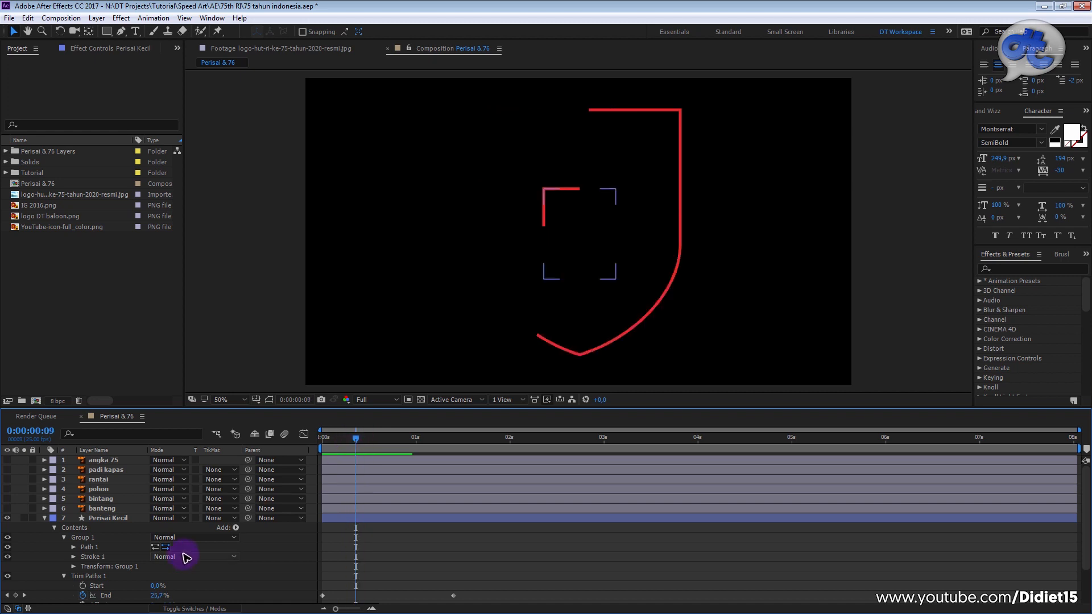
Step: Set the Trim Paths Offset of Perisai Kecil to about -47.6° and keyframe it at 0:00:00:09
{"action": "scroll", "coordinate": [182, 569], "scroll_direction": "down", "scroll_amount": 3}
{"action": "left_click_drag", "start_coordinate": [171, 577], "coordinate": [140, 579]}
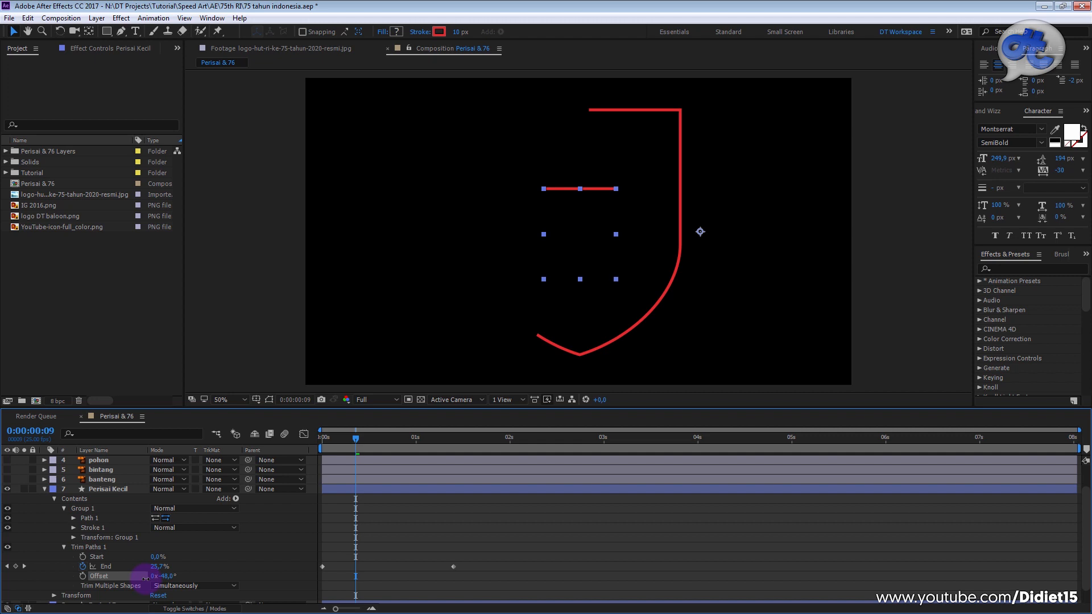
{"action": "left_click_drag", "start_coordinate": [149, 576], "coordinate": [165, 572]}
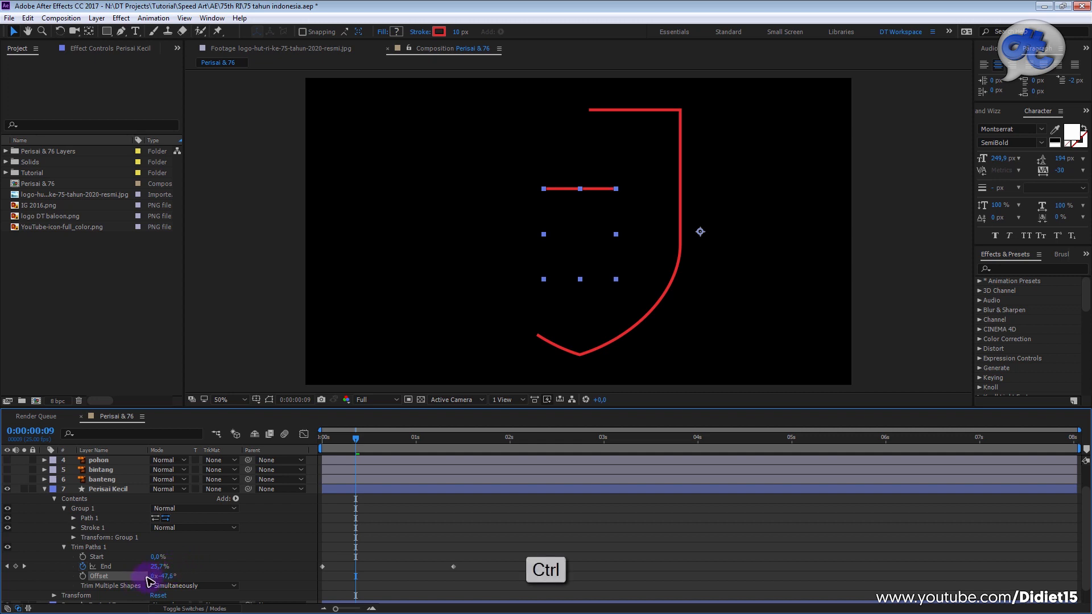
{"action": "left_click", "coordinate": [82, 577]}
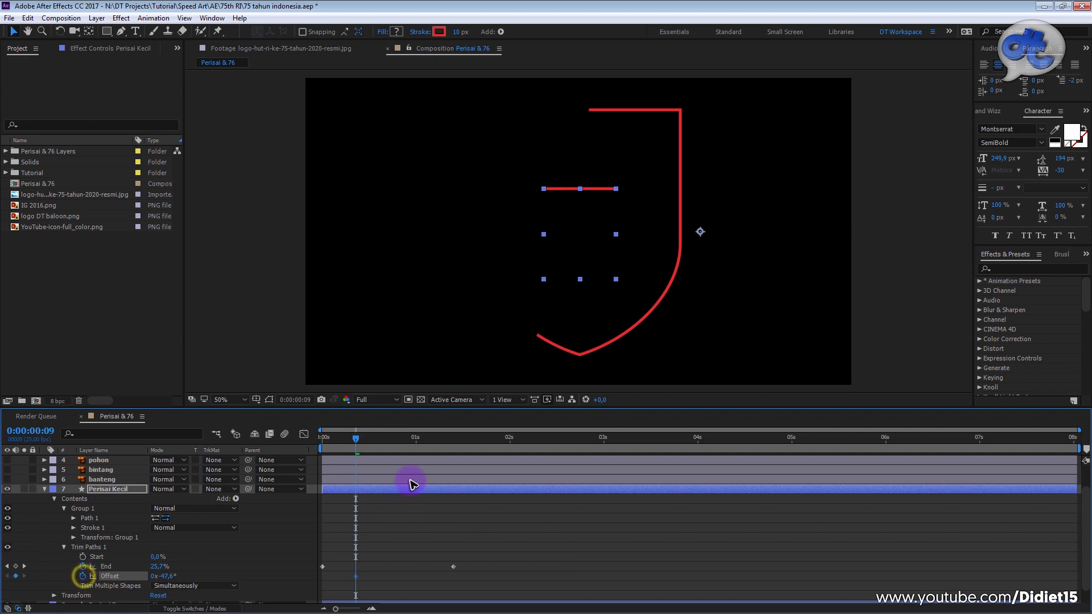
Step: Set the Offset of Perisai Kecil to about 43.4° at 0:00:01:05 and move its first Offset keyframe to 0:00:00:00
{"action": "left_click", "coordinate": [434, 438]}
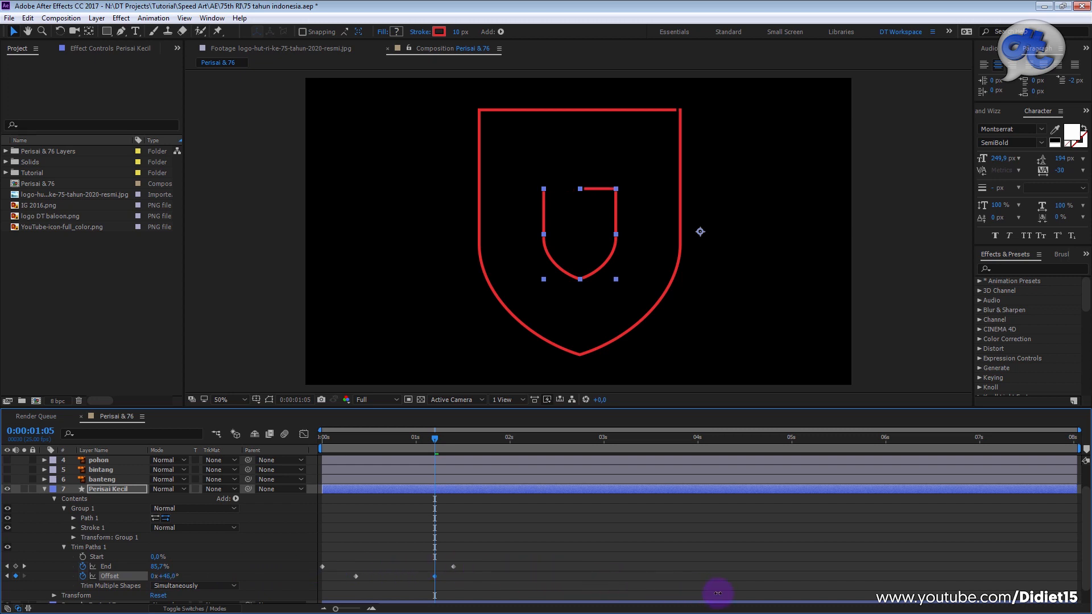
{"action": "left_click_drag", "start_coordinate": [725, 605], "coordinate": [587, 597]}
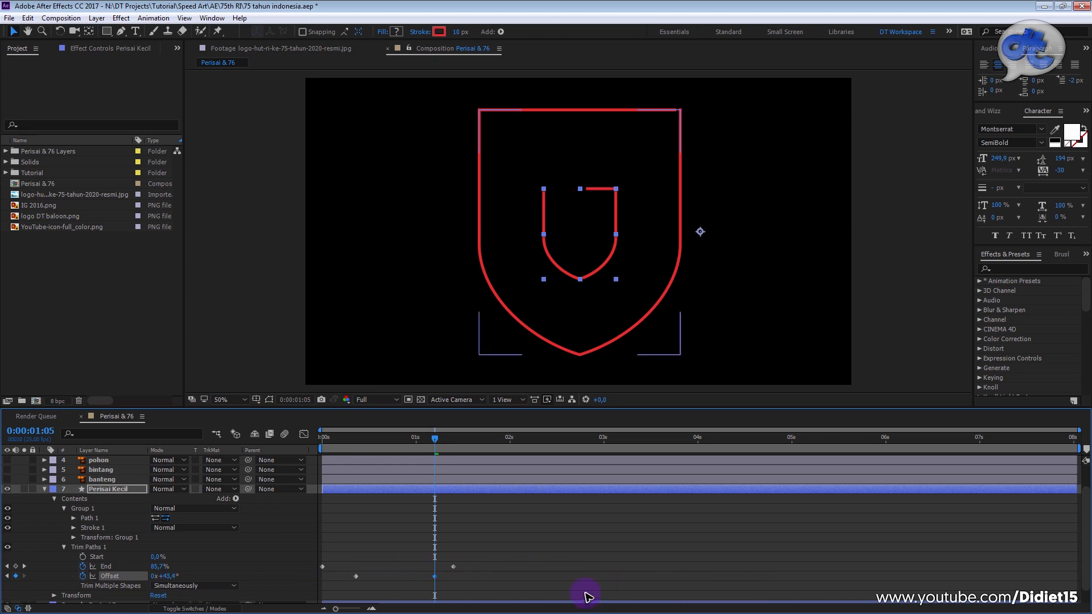
{"action": "left_click_drag", "start_coordinate": [329, 579], "coordinate": [322, 581]}
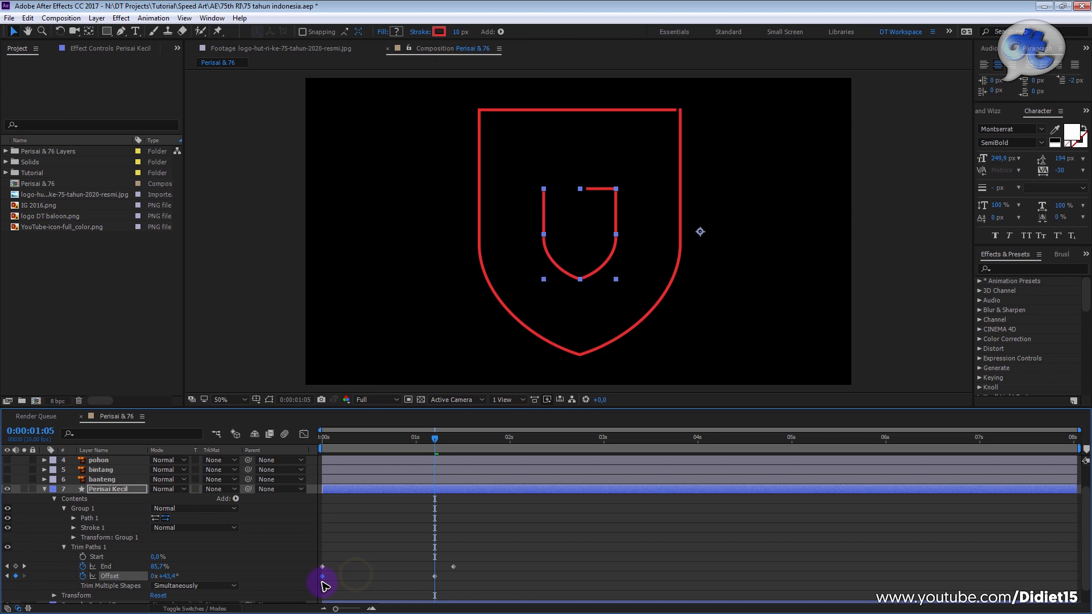
Step: Apply Easy Ease to Perisai Kecil's End and Offset keyframes, shape their speed graph to peak early, and play the animation
{"action": "left_click_drag", "start_coordinate": [475, 556], "coordinate": [319, 586]}
{"action": "key", "text": "F9"}
{"action": "left_click", "coordinate": [304, 435]}
{"action": "left_click_drag", "start_coordinate": [453, 578], "coordinate": [344, 581]}
{"action": "left_click_drag", "start_coordinate": [365, 443], "coordinate": [320, 444]}
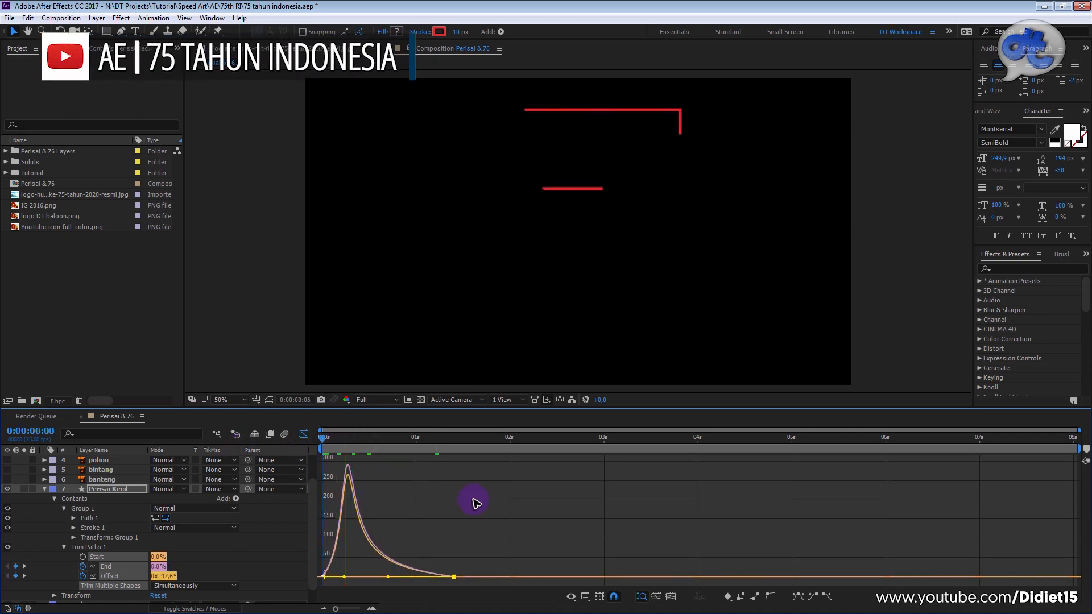
{"action": "left_click", "coordinate": [304, 434]}
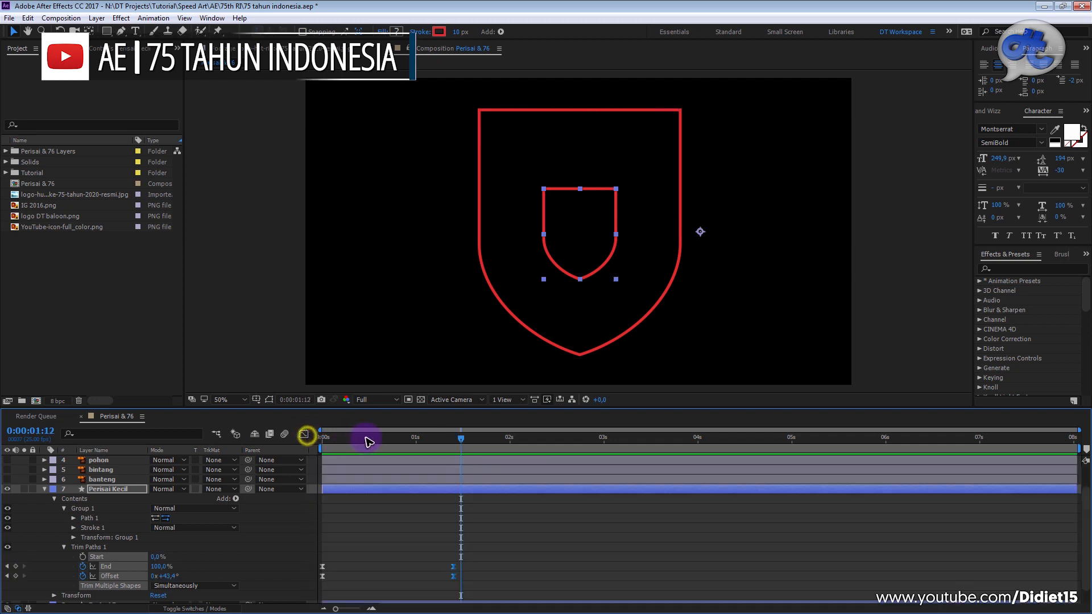
{"action": "key", "text": "space"}
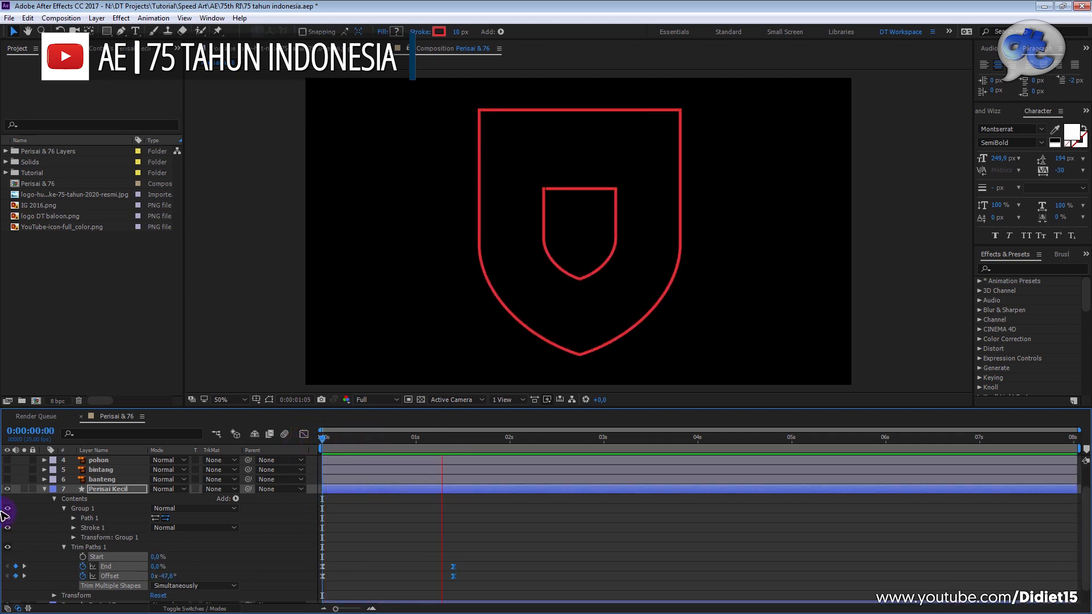
{"action": "key", "text": "space"}
Step: Collapse Perisai Kecil, shift the layer to start at 0:00:00:03, and play the animation from the beginning
{"action": "left_click", "coordinate": [44, 490]}
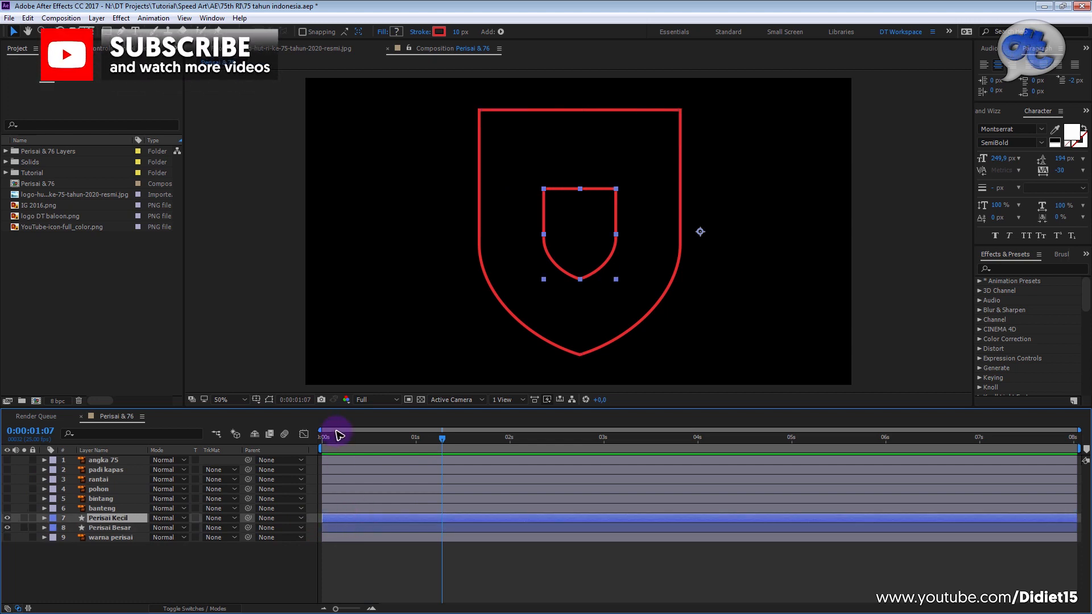
{"action": "left_click_drag", "start_coordinate": [358, 443], "coordinate": [332, 443]}
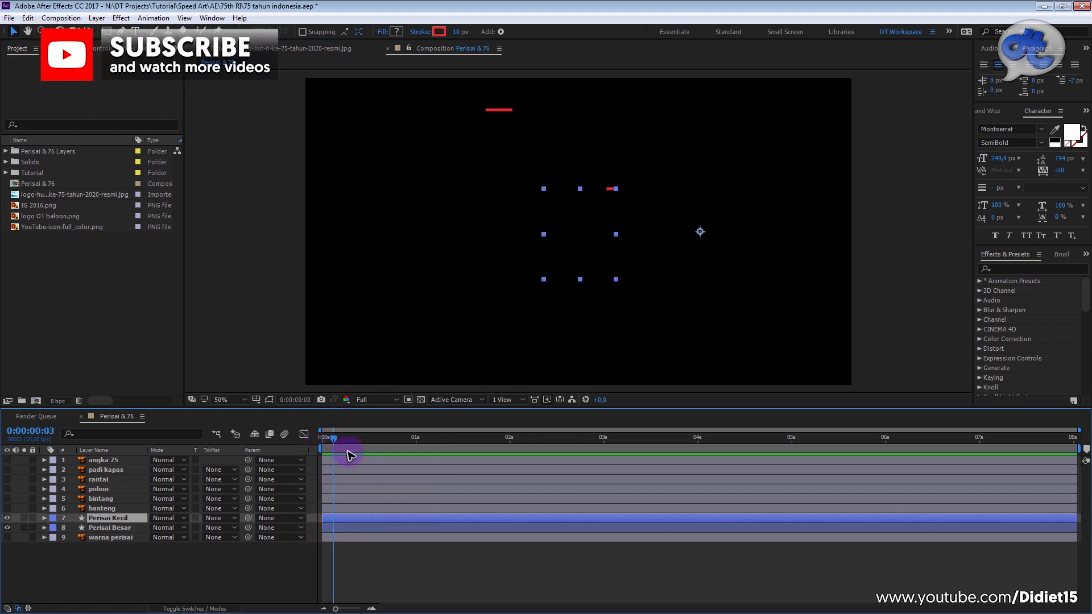
{"action": "left_click_drag", "start_coordinate": [366, 520], "coordinate": [385, 518]}
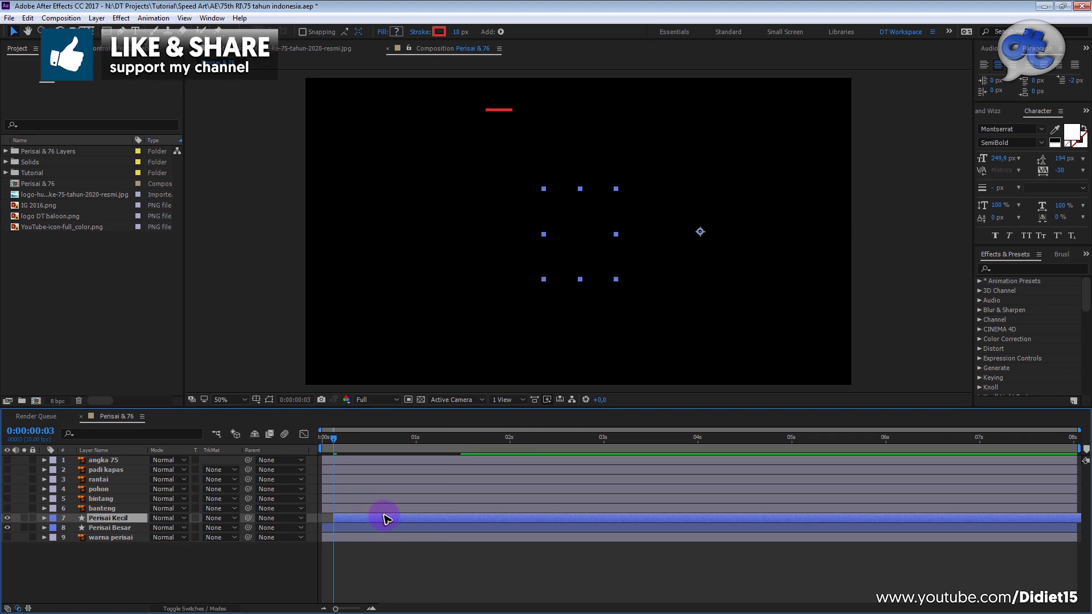
{"action": "left_click_drag", "start_coordinate": [373, 441], "coordinate": [320, 444]}
{"action": "left_click", "coordinate": [472, 563]}
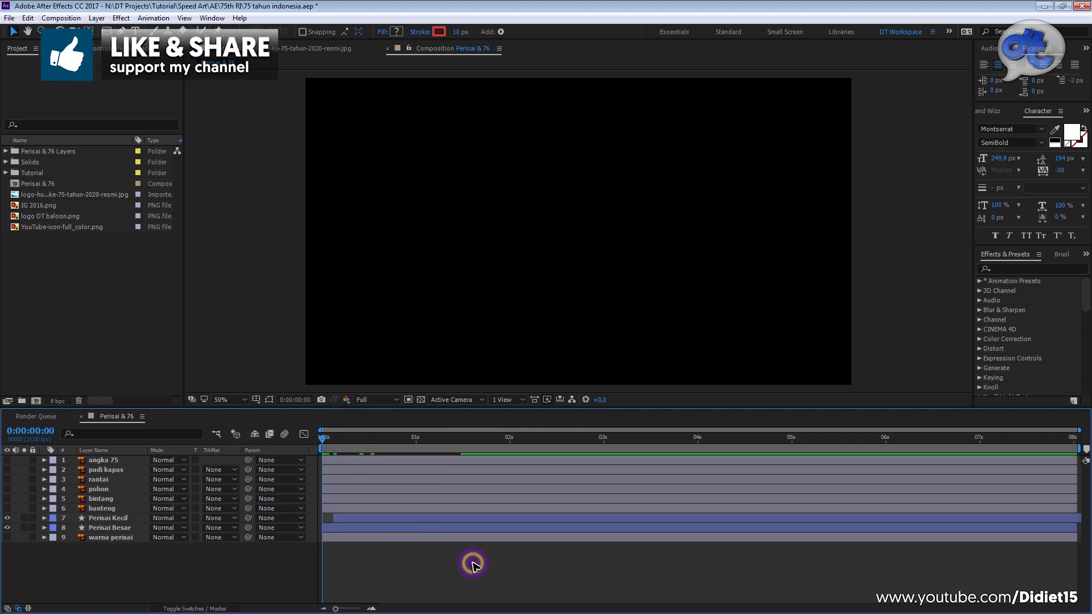
{"action": "key", "text": "space"}
Step: Reveal the keyframes of Perisai Kecil and Perisai Besar and move their final End and Offset keyframes about 5 frames earlier
{"action": "left_click", "coordinate": [430, 529]}
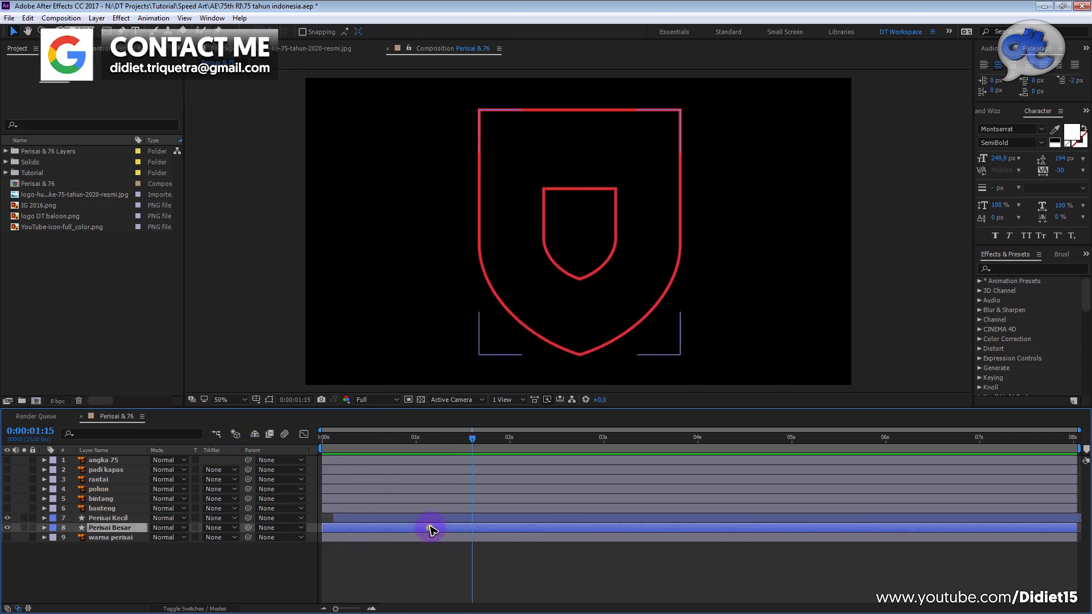
{"action": "left_click", "coordinate": [436, 519], "text": "shift"}
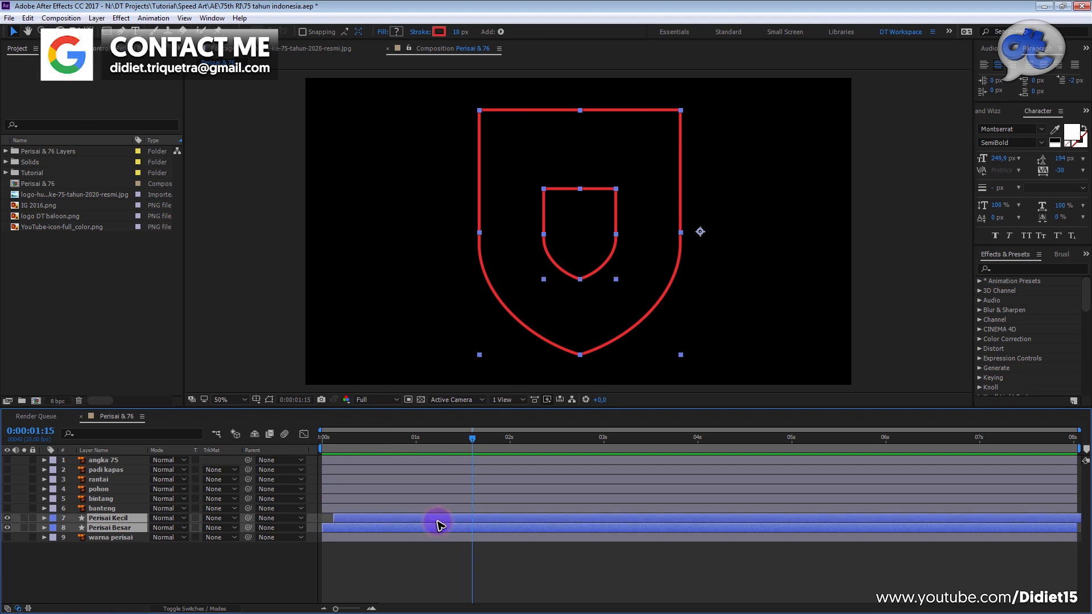
{"action": "key", "text": "u"}
{"action": "left_click", "coordinate": [448, 569]}
{"action": "left_click_drag", "start_coordinate": [444, 570], "coordinate": [434, 570]}
Step: Shift the Perisai Kecil layer to start at about 0:00:00:06 and play the animation from the beginning
{"action": "left_click", "coordinate": [383, 530]}
{"action": "left_click_drag", "start_coordinate": [401, 519], "coordinate": [415, 519]}
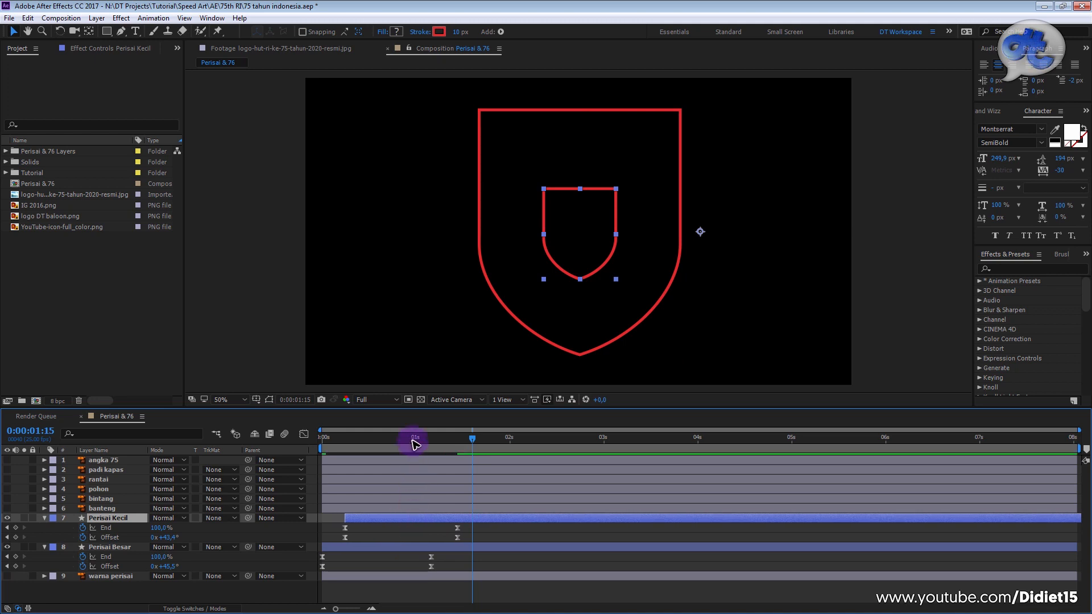
{"action": "key", "text": "Home"}
{"action": "left_click", "coordinate": [524, 538]}
{"action": "key", "text": "space"}
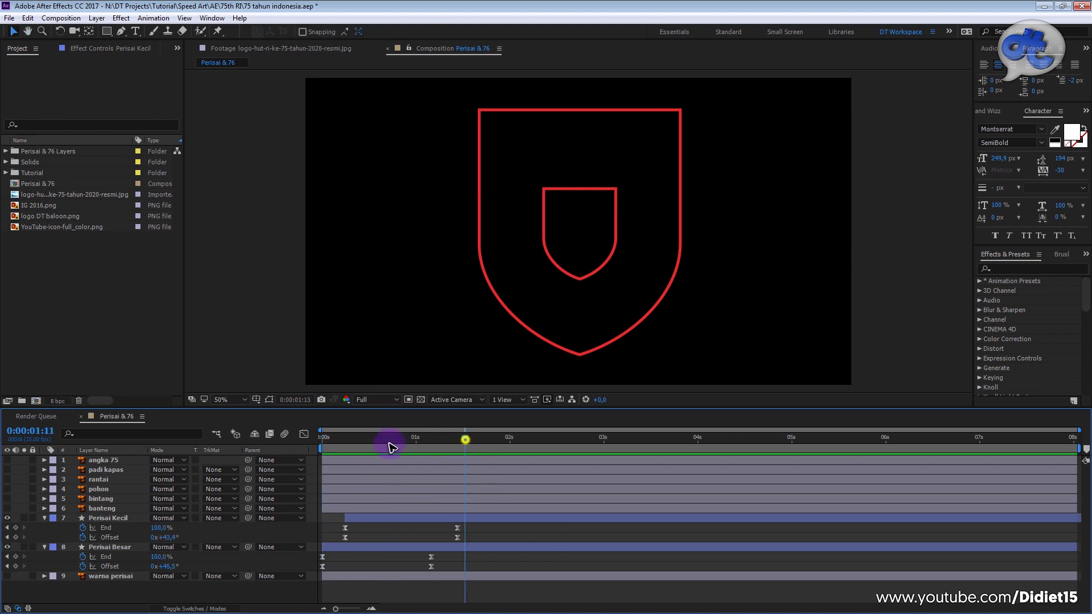
{"action": "key", "text": "space"}
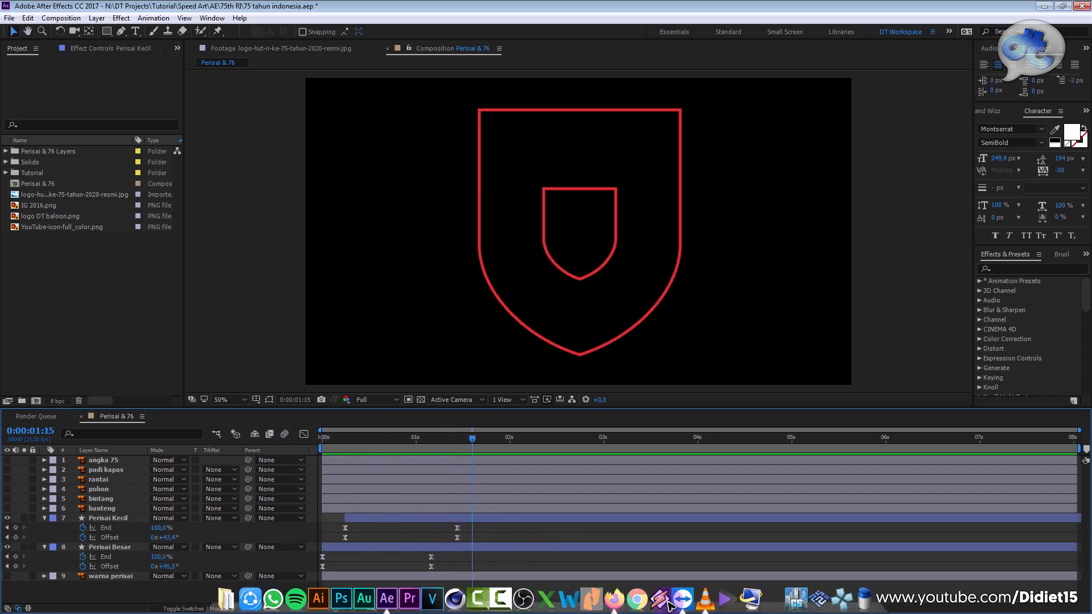
Step: Switch to VLC media player to examine the element that follows the shield outlines in the sample video, and return to After Effects
{"action": "left_click", "coordinate": [705, 598]}
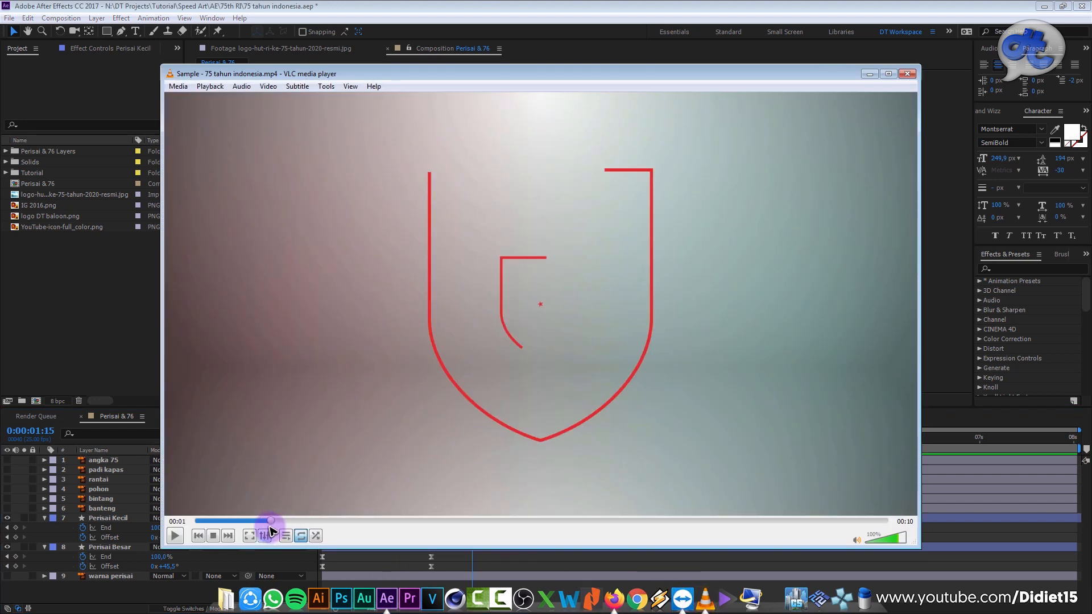
{"action": "left_click_drag", "start_coordinate": [279, 521], "coordinate": [305, 521]}
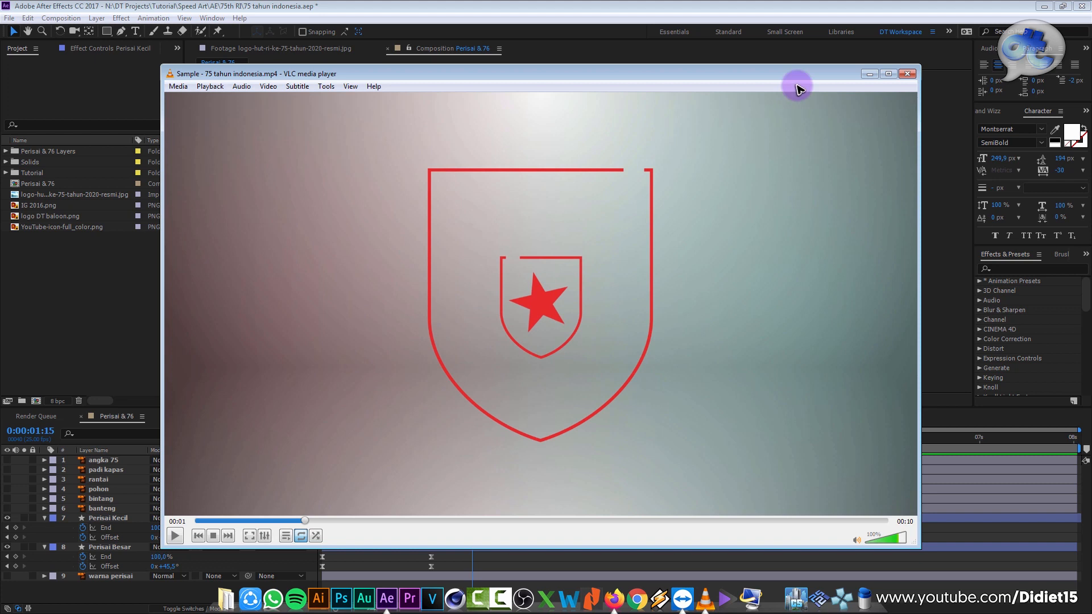
{"action": "left_click", "coordinate": [824, 16]}
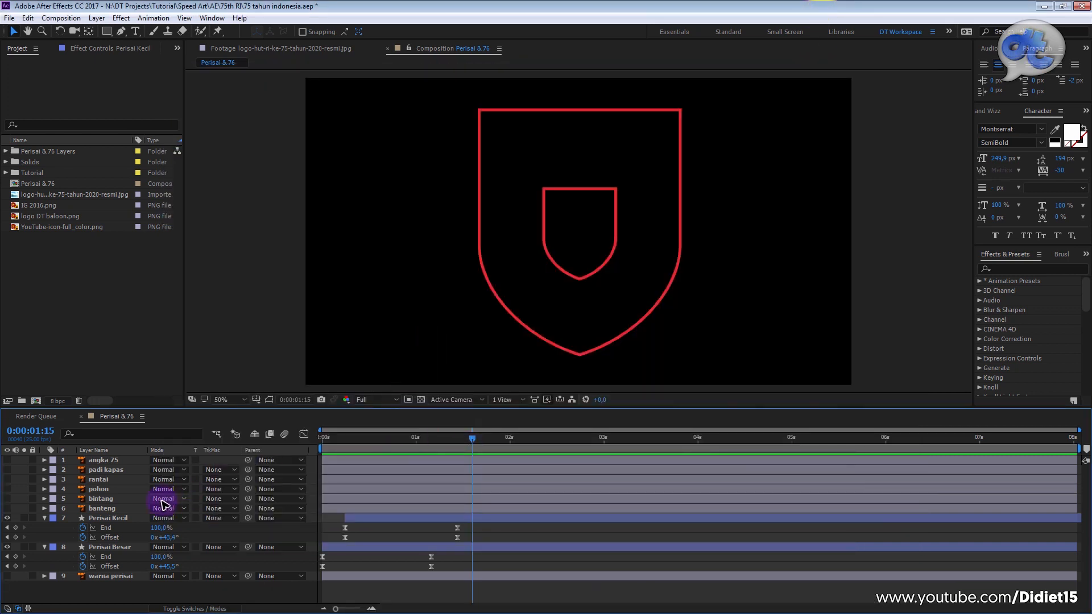
Step: Make the bintang layer visible and replace it with a shape layer created from its vector artwork, deleting the original
{"action": "left_click", "coordinate": [97, 490]}
{"action": "left_click", "coordinate": [101, 500]}
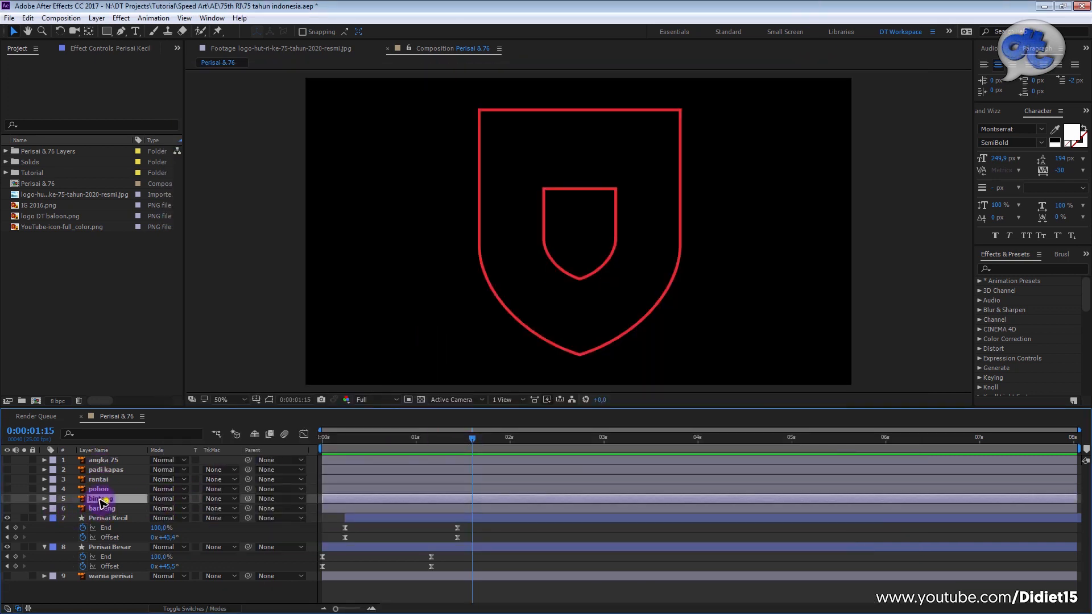
{"action": "left_click", "coordinate": [8, 499]}
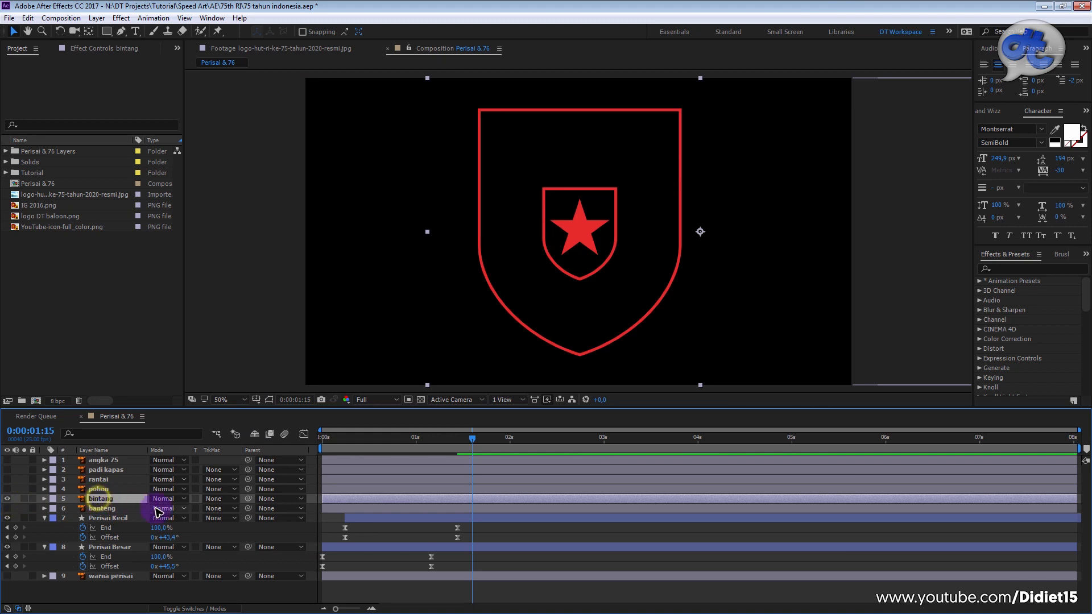
{"action": "right_click", "coordinate": [96, 500]}
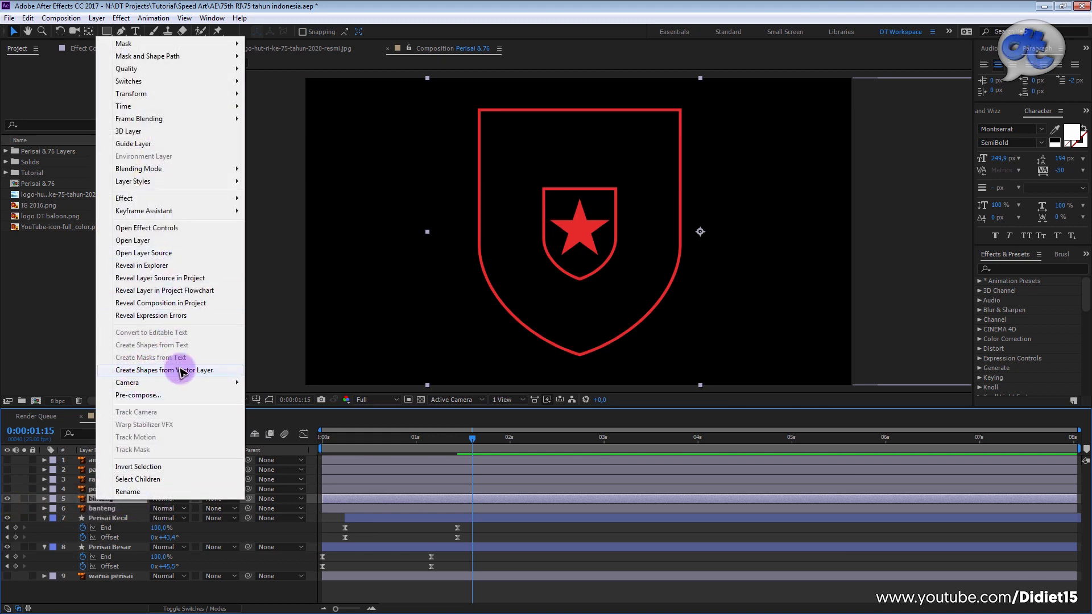
{"action": "left_click", "coordinate": [181, 370]}
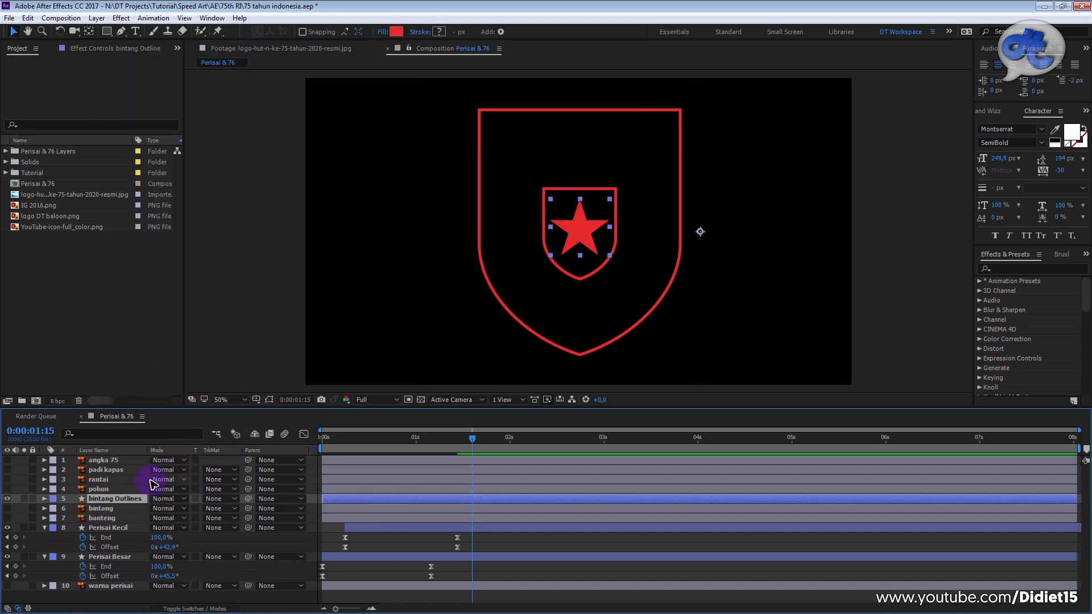
{"action": "left_click", "coordinate": [112, 511]}
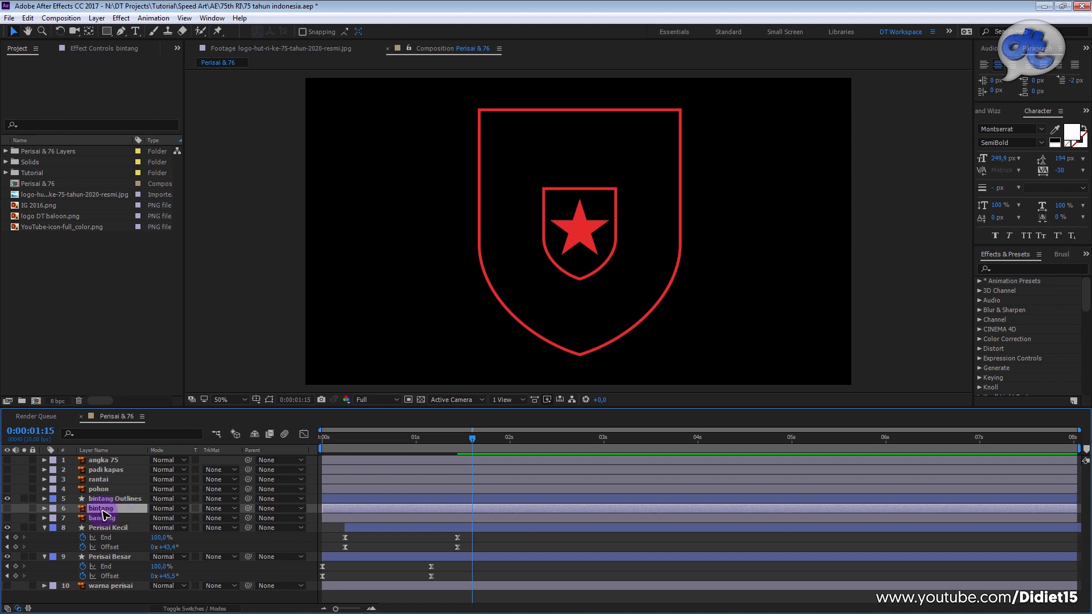
{"action": "key", "text": "Delete"}
Step: Move the anchor point of bintang Outlines roughly onto the middle of the star with the Pan Behind tool
{"action": "left_click", "coordinate": [114, 500]}
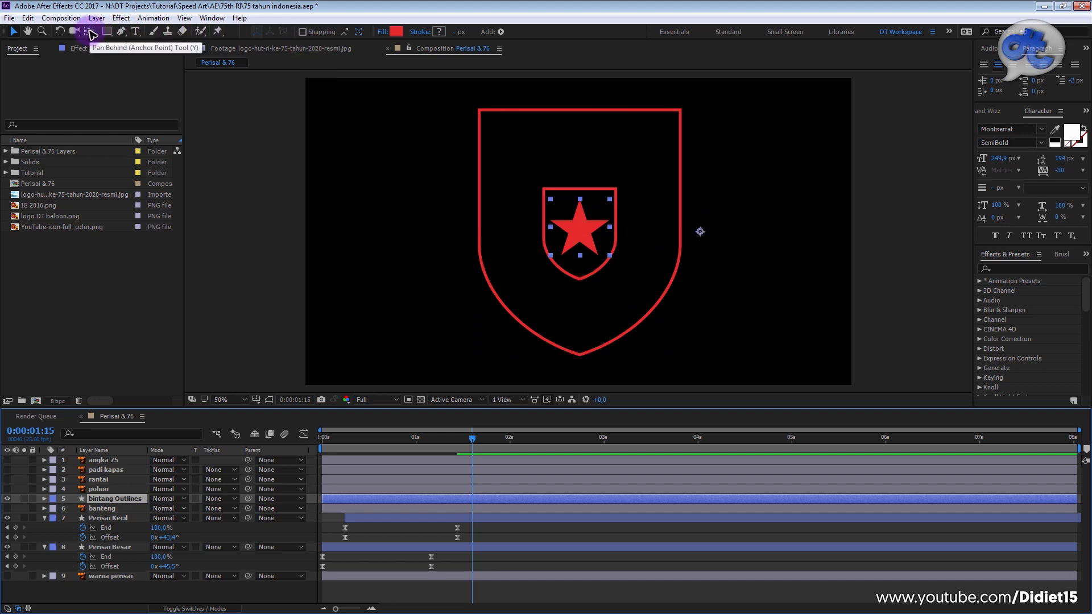
{"action": "key", "text": "y"}
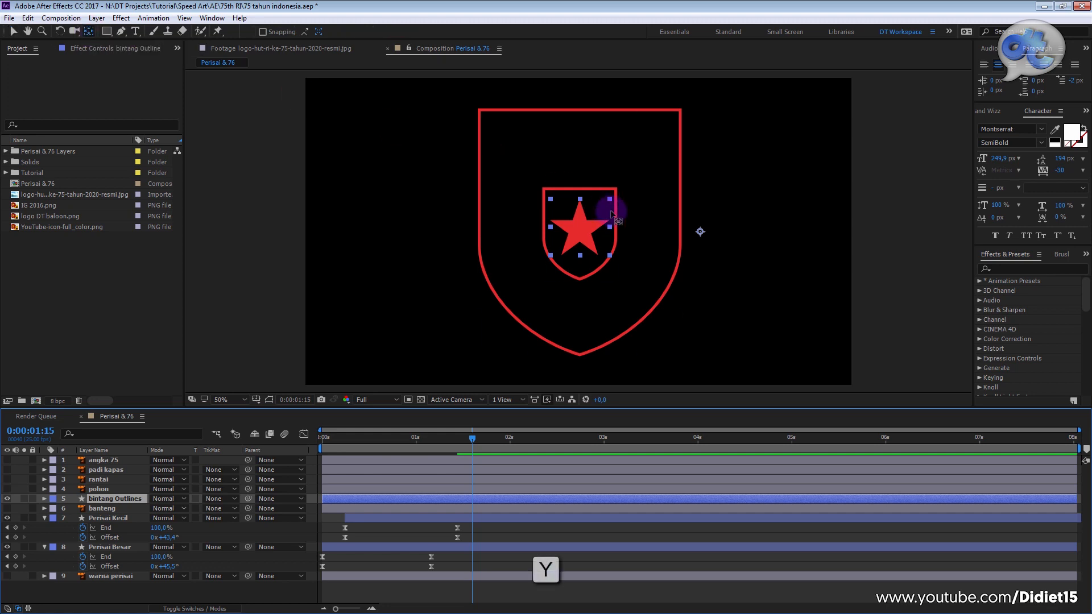
{"action": "left_click", "coordinate": [698, 232]}
{"action": "left_click_drag", "start_coordinate": [698, 232], "coordinate": [586, 229]}
{"action": "scroll", "coordinate": [584, 230], "scroll_direction": "up", "scroll_amount": 2}
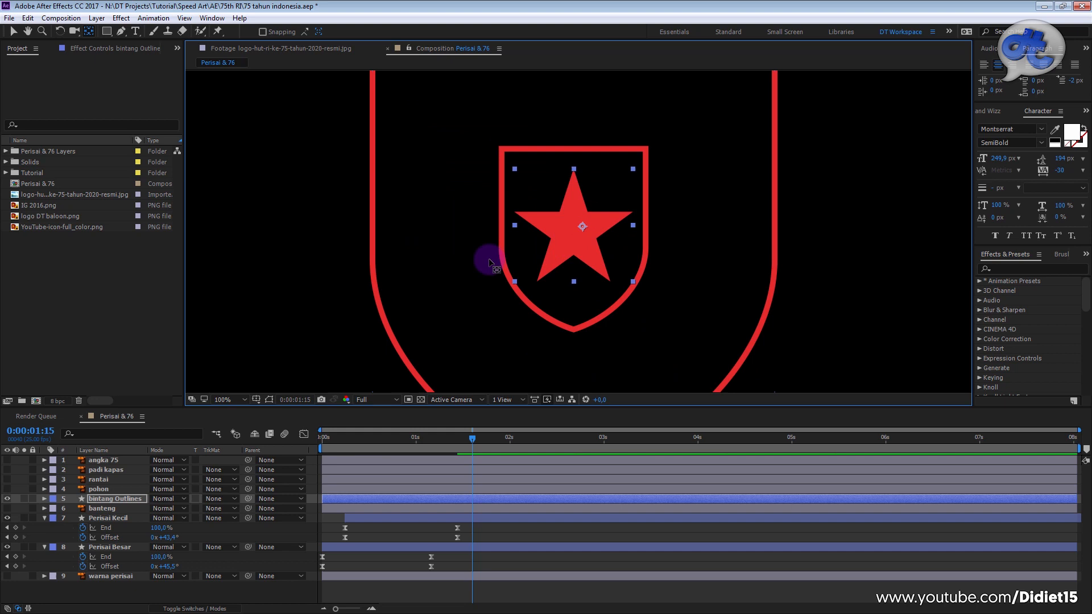
Step: Turn on the Title/Action Safe overlay and move the star's anchor point close to its centre cross
{"action": "left_click", "coordinate": [256, 401]}
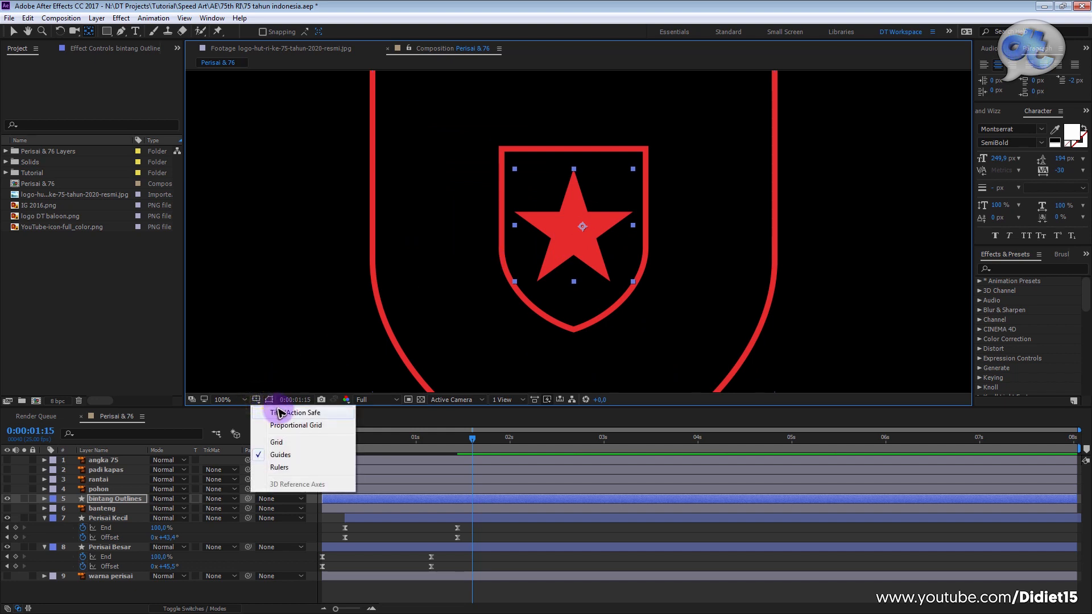
{"action": "left_click", "coordinate": [274, 408]}
{"action": "scroll", "coordinate": [567, 226], "scroll_direction": "up", "scroll_amount": 4}
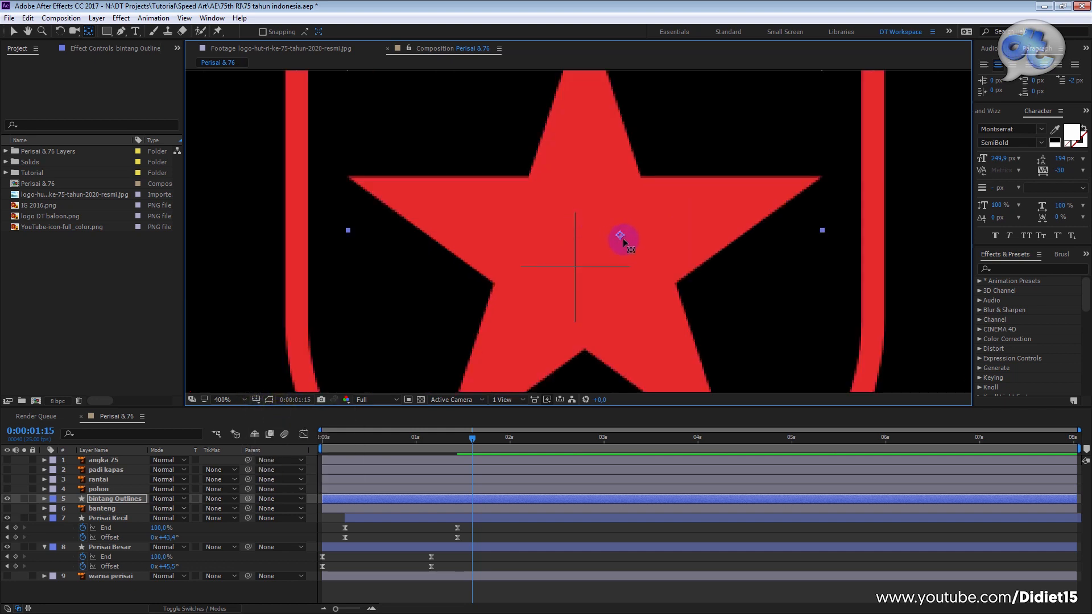
{"action": "left_click_drag", "start_coordinate": [599, 255], "coordinate": [593, 259]}
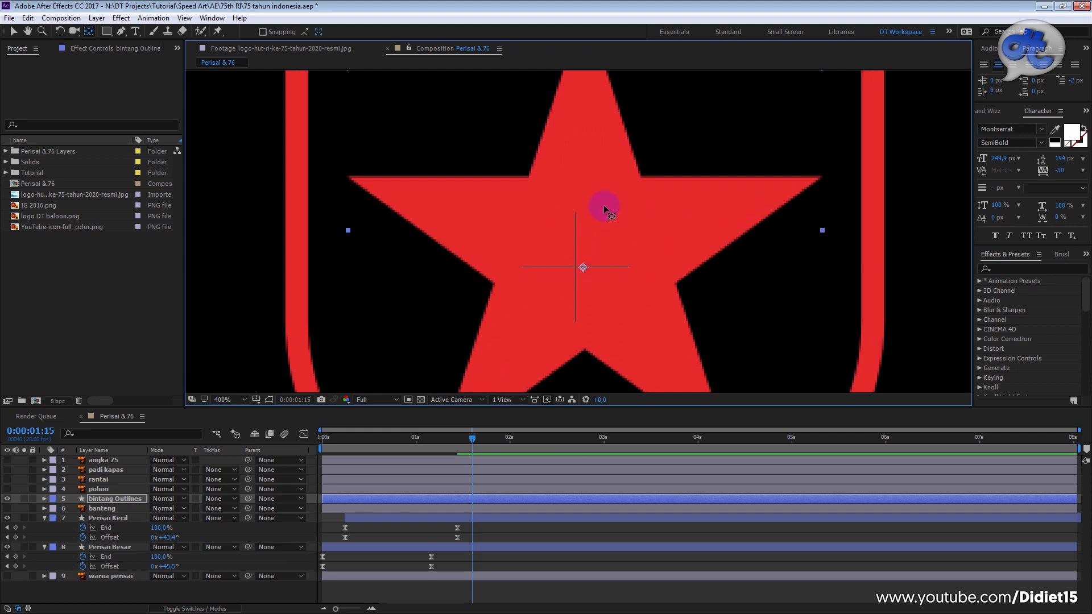
{"action": "scroll", "coordinate": [602, 208], "scroll_direction": "down", "scroll_amount": 2}
{"action": "scroll", "coordinate": [596, 217], "scroll_direction": "up", "scroll_amount": 2}
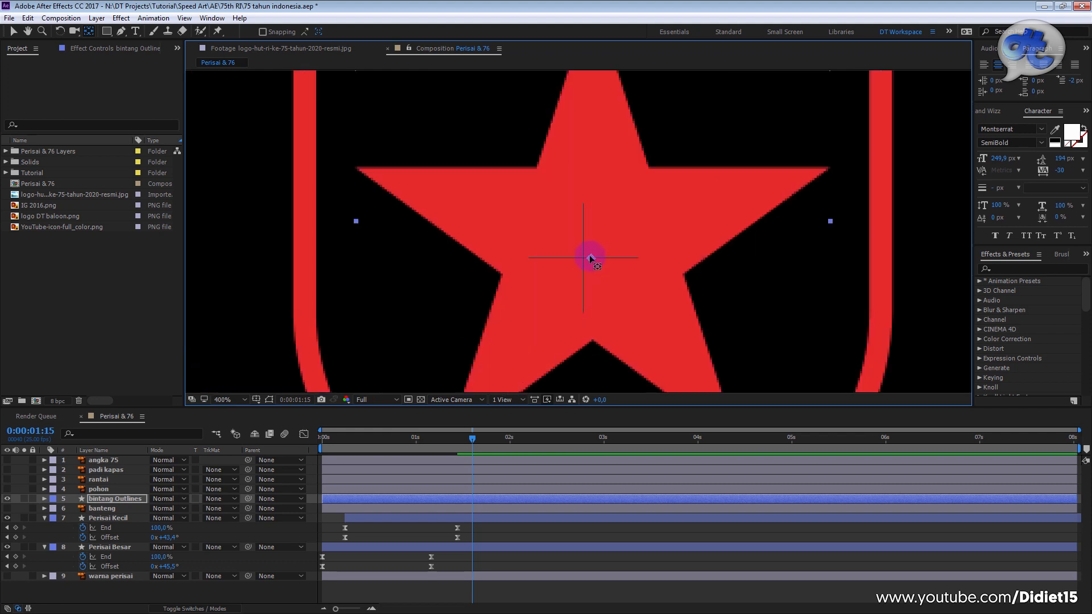
Step: Show the rulers and place a vertical and a horizontal guide crossing at the centre of the star's bounding box
{"action": "key", "text": "space"}
{"action": "left_click_drag", "start_coordinate": [634, 214], "coordinate": [561, 248]}
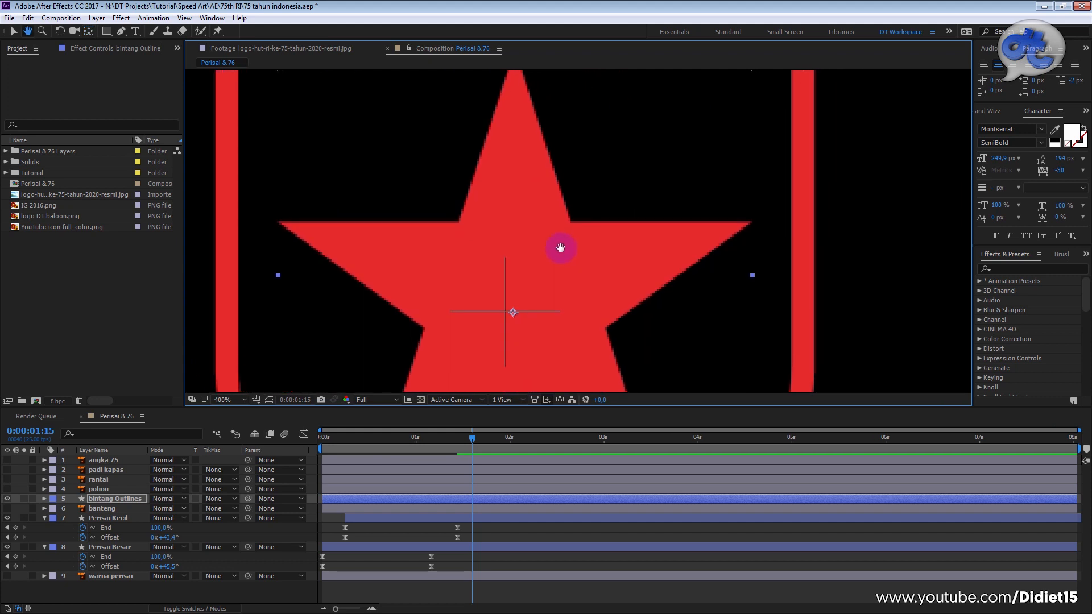
{"action": "scroll", "coordinate": [560, 248], "scroll_direction": "down", "scroll_amount": 2}
{"action": "key", "text": "ctrl+r"}
{"action": "left_click_drag", "start_coordinate": [190, 280], "coordinate": [549, 114]}
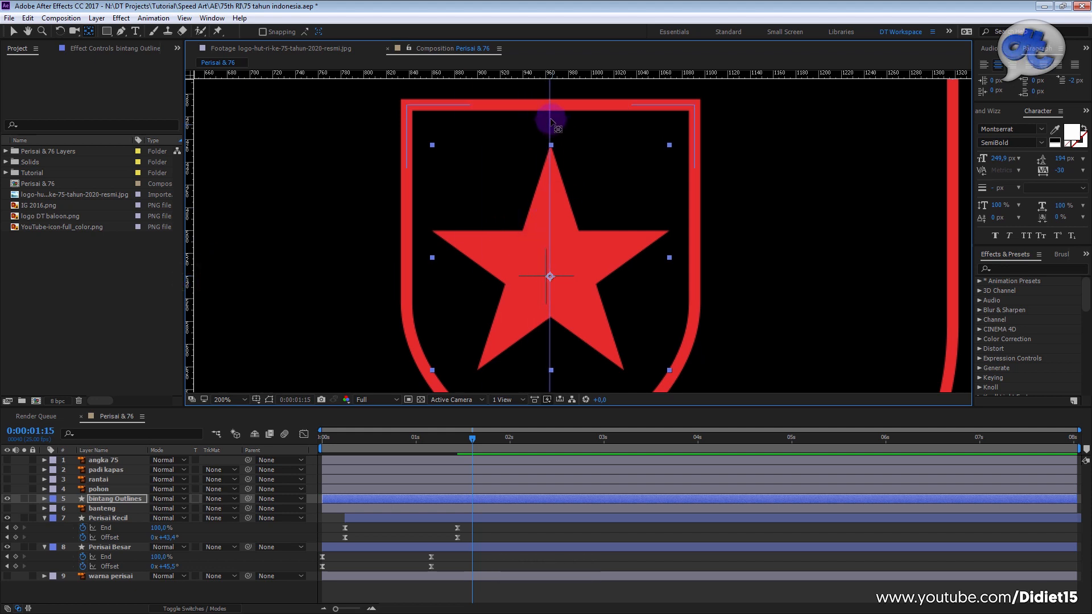
{"action": "left_click_drag", "start_coordinate": [553, 73], "coordinate": [540, 257]}
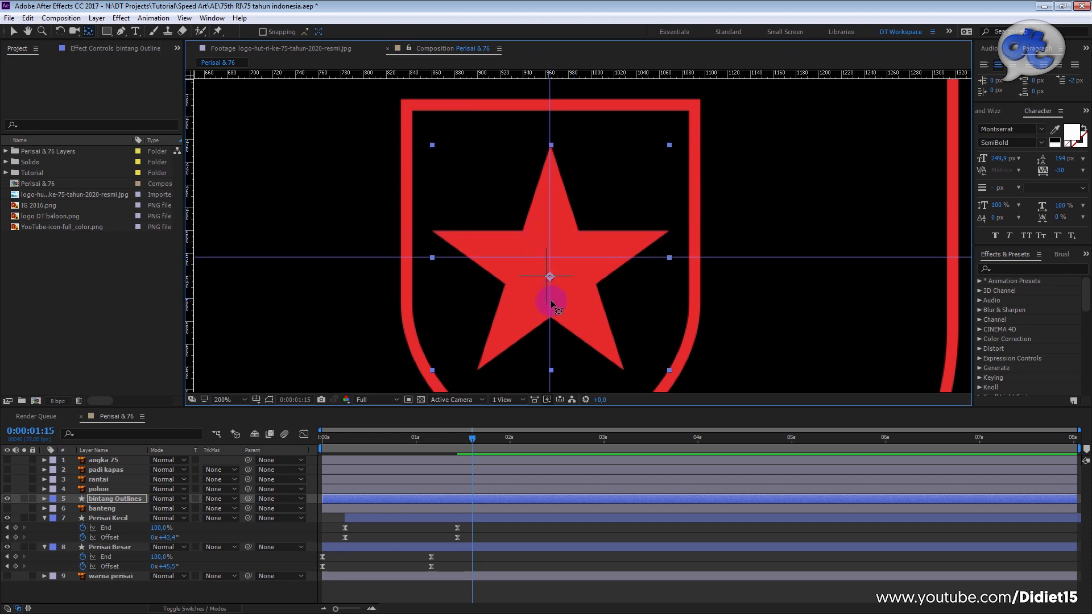
{"action": "left_click_drag", "start_coordinate": [549, 336], "coordinate": [550, 338]}
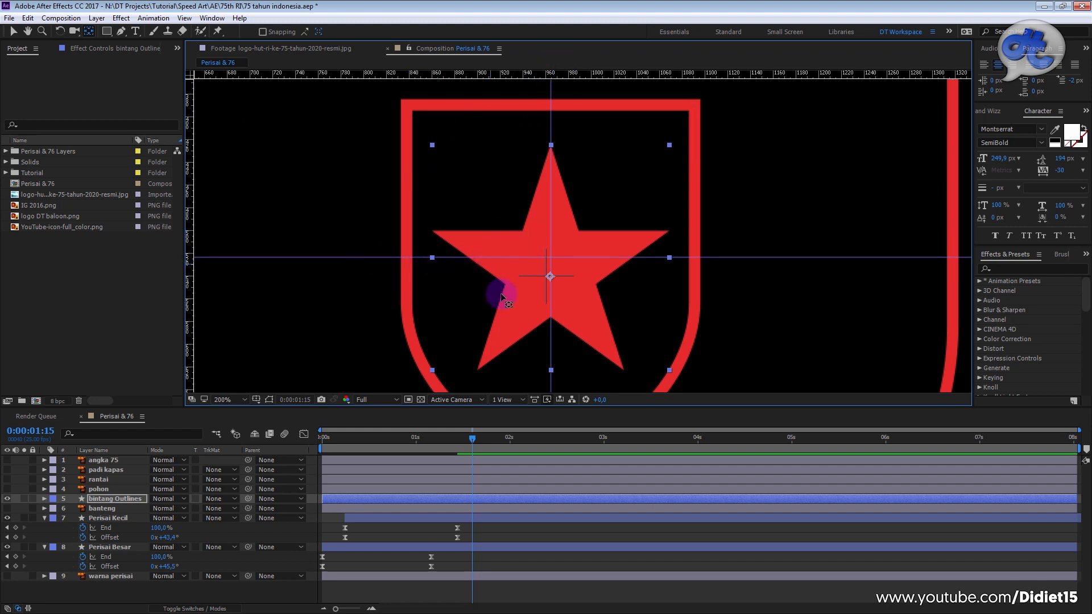
Step: Realign the vertical guide with the star's tip and move the anchor point onto the intersection of the two guides
{"action": "left_click_drag", "start_coordinate": [550, 276], "coordinate": [552, 263]}
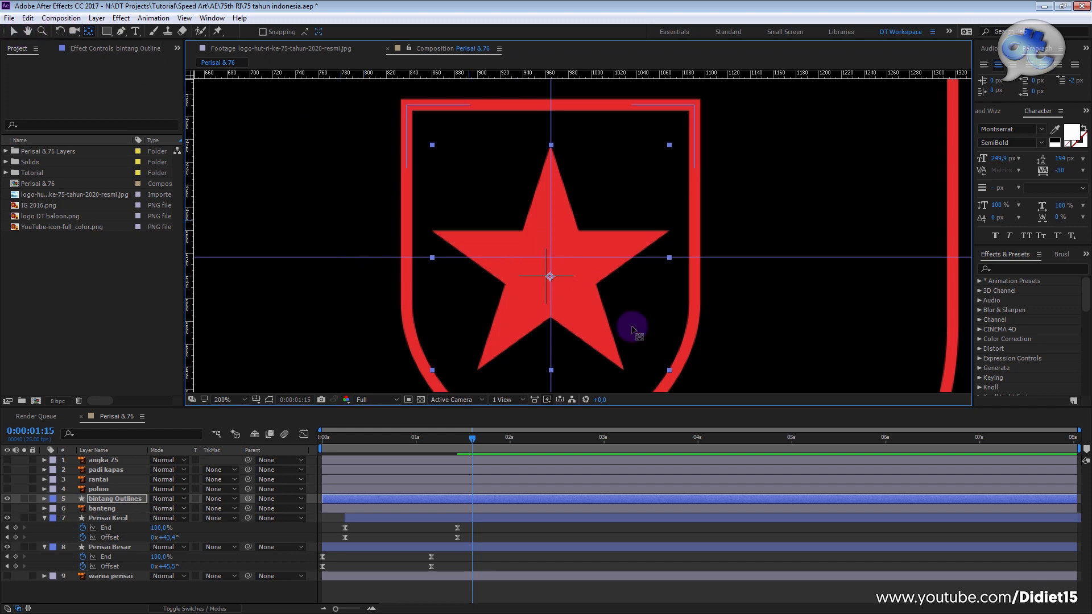
{"action": "left_click_drag", "start_coordinate": [551, 277], "coordinate": [522, 221]}
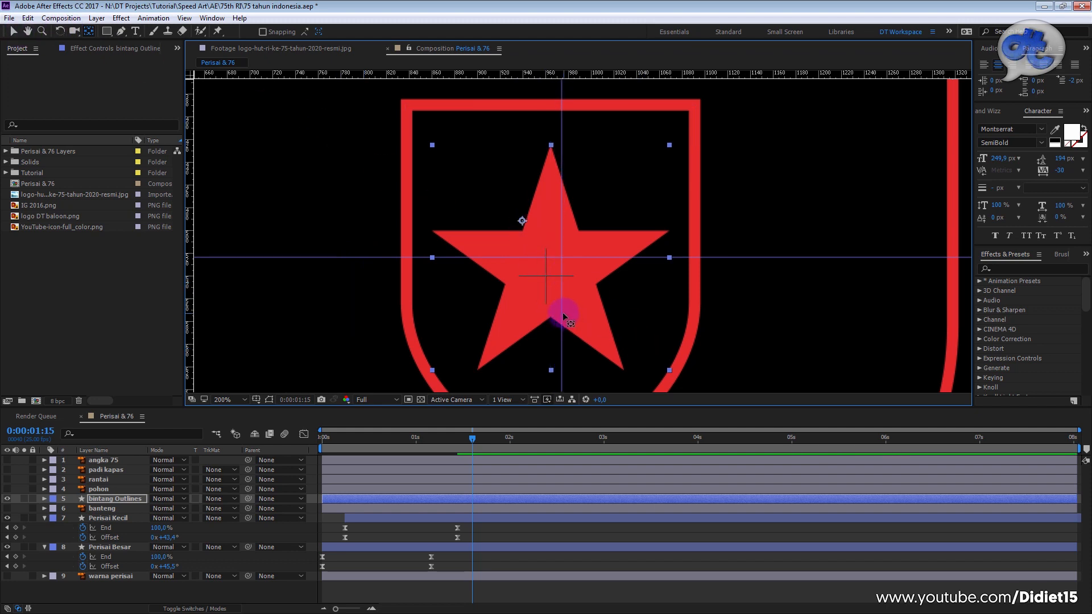
{"action": "left_click_drag", "start_coordinate": [561, 312], "coordinate": [549, 313]}
{"action": "left_click_drag", "start_coordinate": [522, 220], "coordinate": [551, 257]}
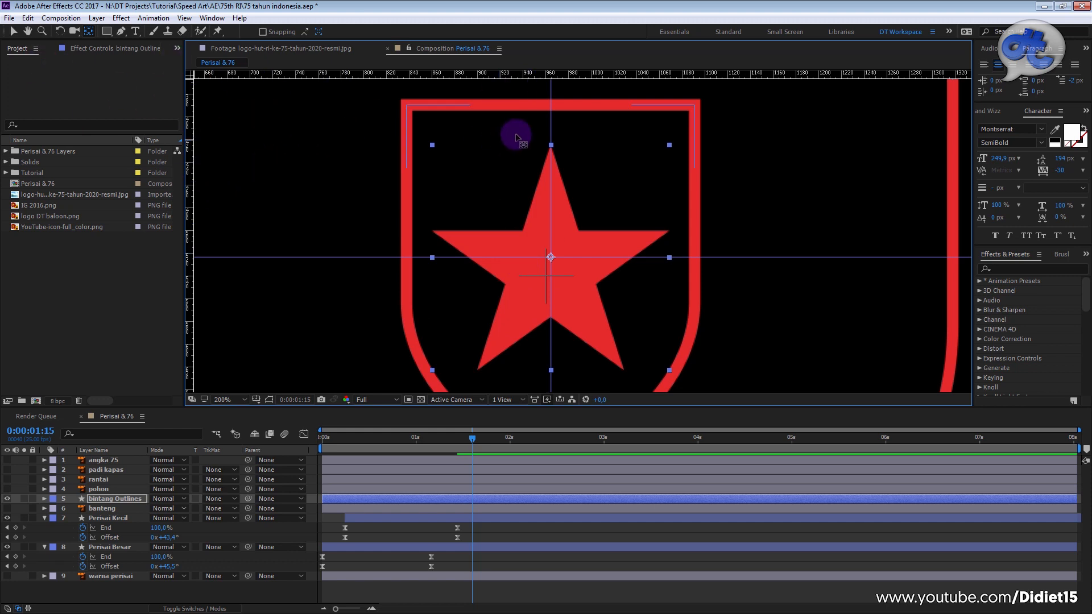
Step: Remove both guides from the composition view and hide the rulers
{"action": "left_click_drag", "start_coordinate": [550, 89], "coordinate": [551, 74]}
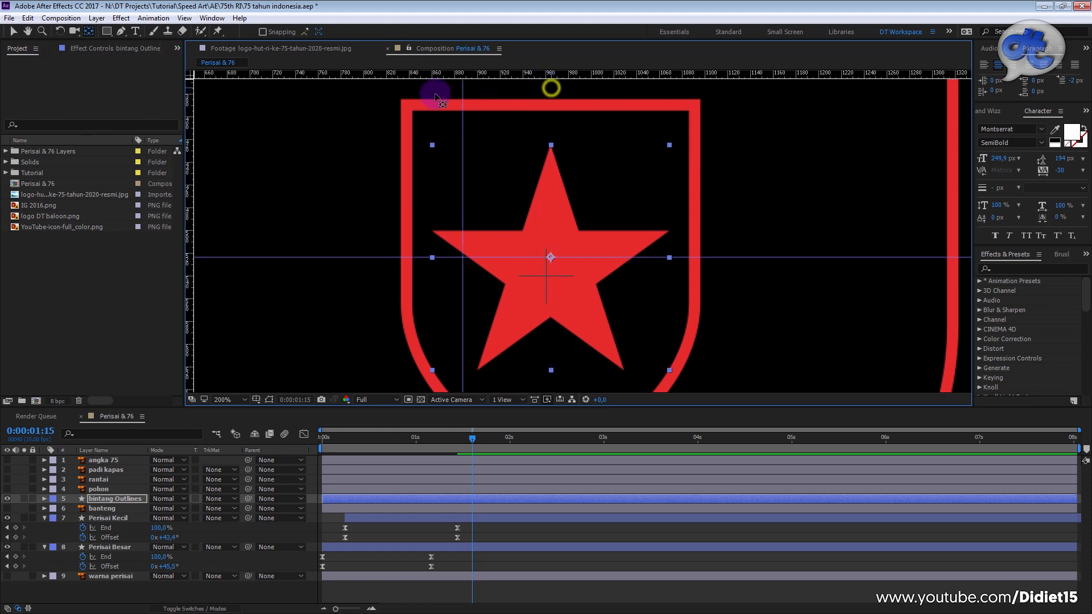
{"action": "left_click_drag", "start_coordinate": [291, 256], "coordinate": [386, 31]}
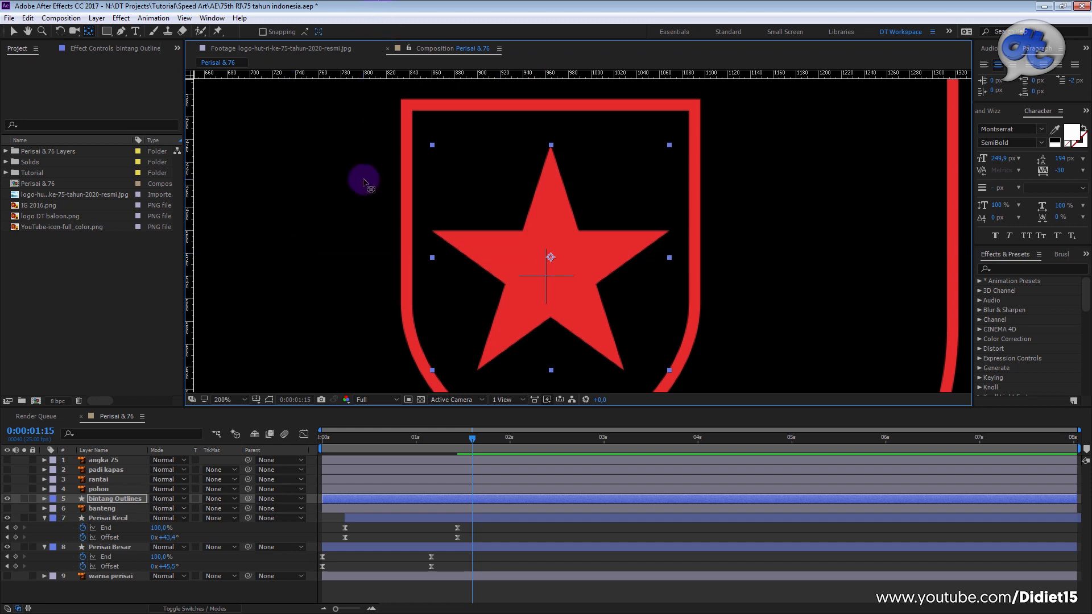
{"action": "key", "text": "ctrl+r"}
{"action": "left_click_drag", "start_coordinate": [579, 276], "coordinate": [490, 246]}
Step: Rename bintang Outlines as Bintang and add a Rotation keyframe of 0° at 0:00:01:00
{"action": "mouse_move", "coordinate": [471, 436]}
{"action": "left_mouse_down"}
{"action": "mouse_move", "coordinate": [453, 438]}
{"action": "mouse_move", "coordinate": [472, 438]}
{"action": "left_mouse_up"}
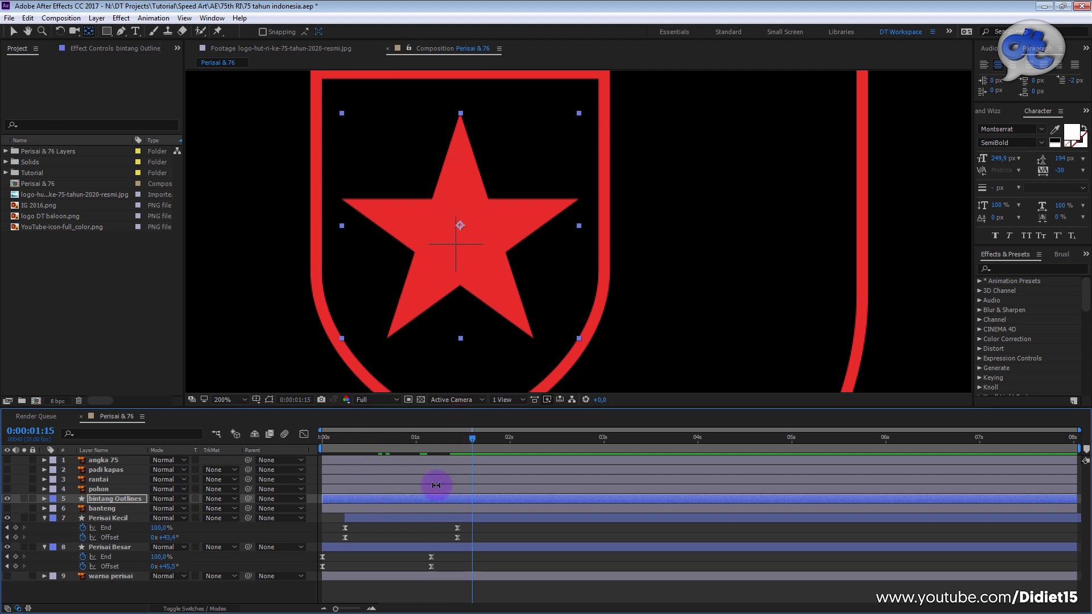
{"action": "key", "text": "Home"}
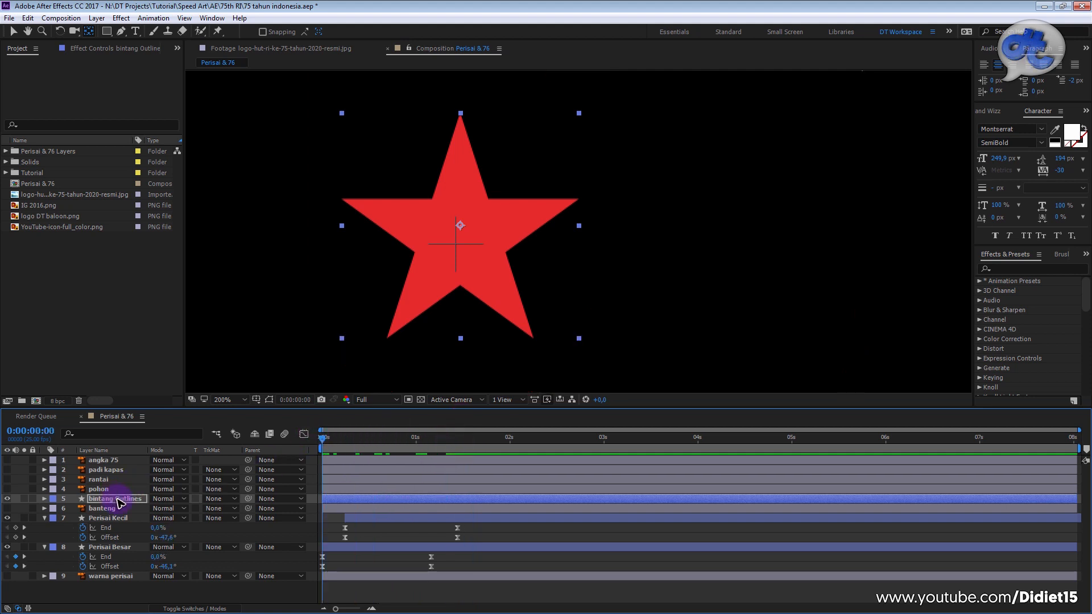
{"action": "key", "text": "r"}
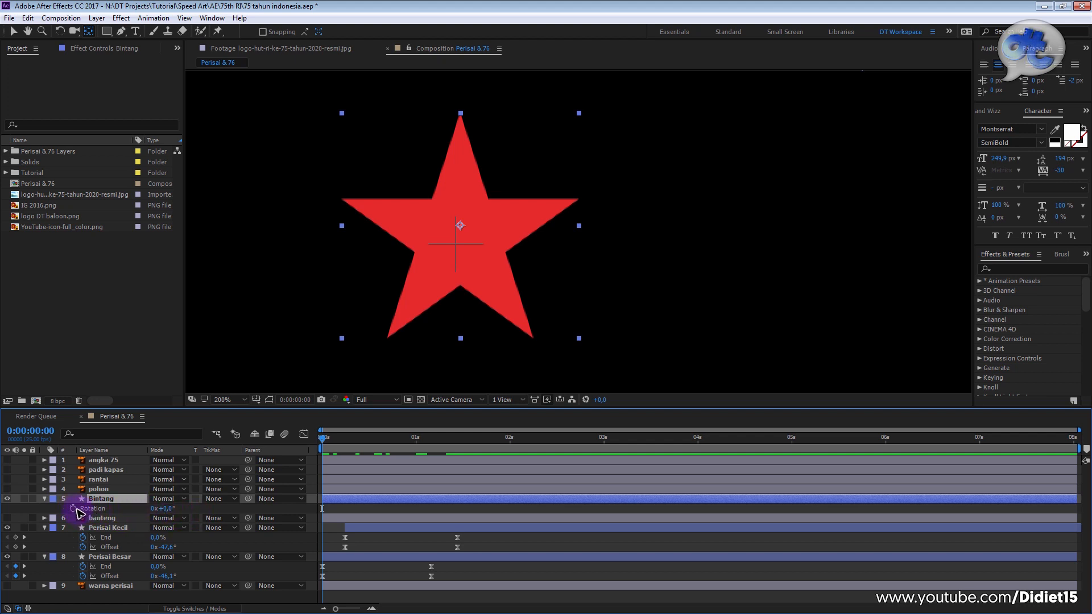
{"action": "left_click_drag", "start_coordinate": [414, 438], "coordinate": [420, 443]}
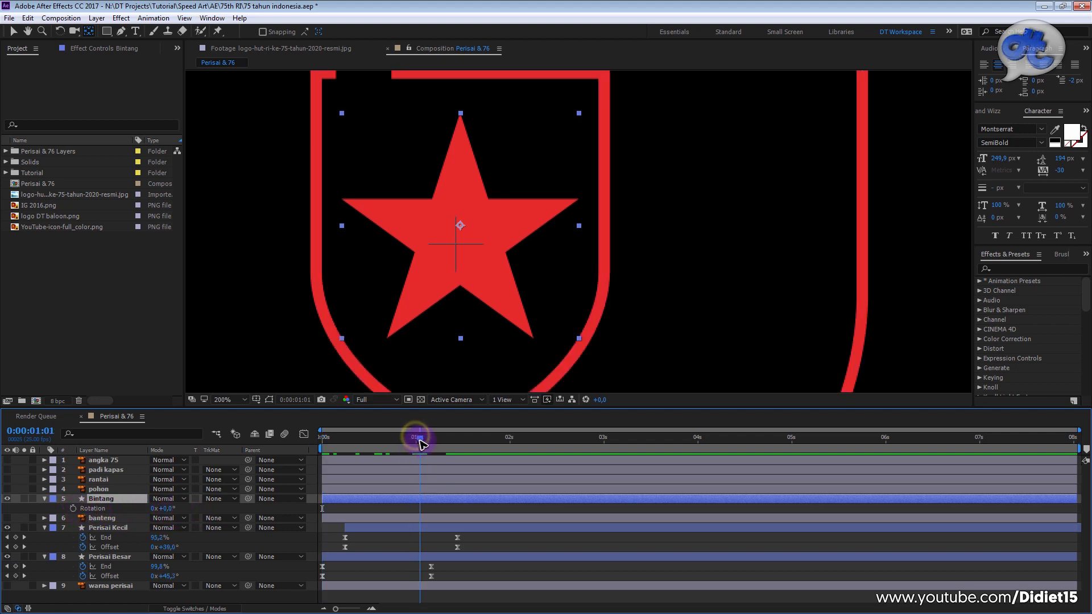
{"action": "left_click", "coordinate": [73, 508]}
Step: Lower Bintang's anchor point to the star's visual centre, testing it with trial rotations at the timeline start and undoing them
{"action": "left_click_drag", "start_coordinate": [415, 439], "coordinate": [310, 458]}
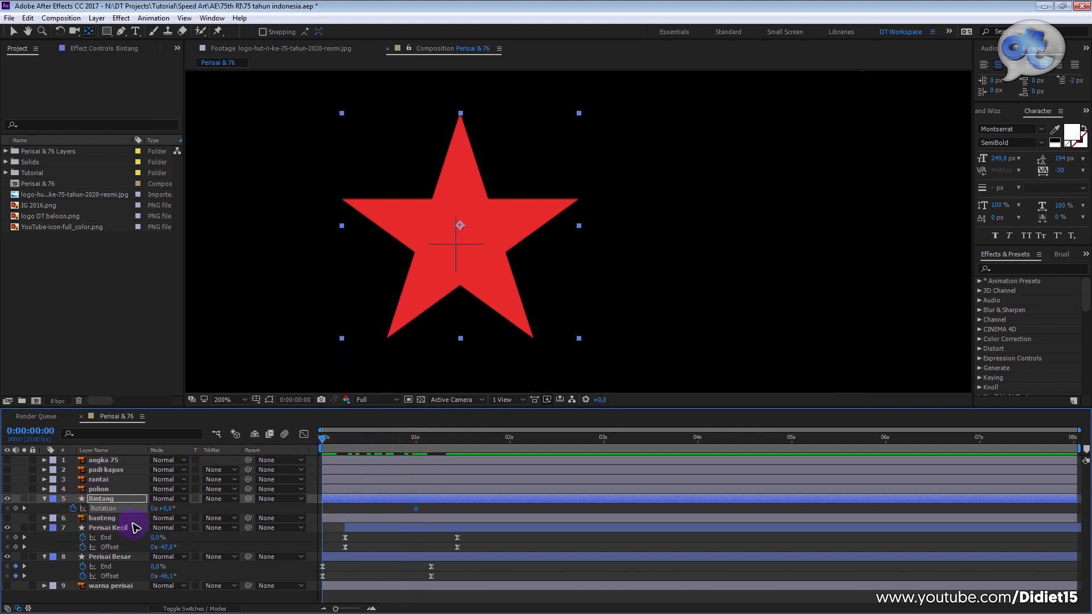
{"action": "left_click_drag", "start_coordinate": [166, 510], "coordinate": [57, 509]}
{"action": "left_click_drag", "start_coordinate": [129, 501], "coordinate": [143, 502]}
{"action": "key", "text": "ctrl+z"}
{"action": "left_click", "coordinate": [460, 226]}
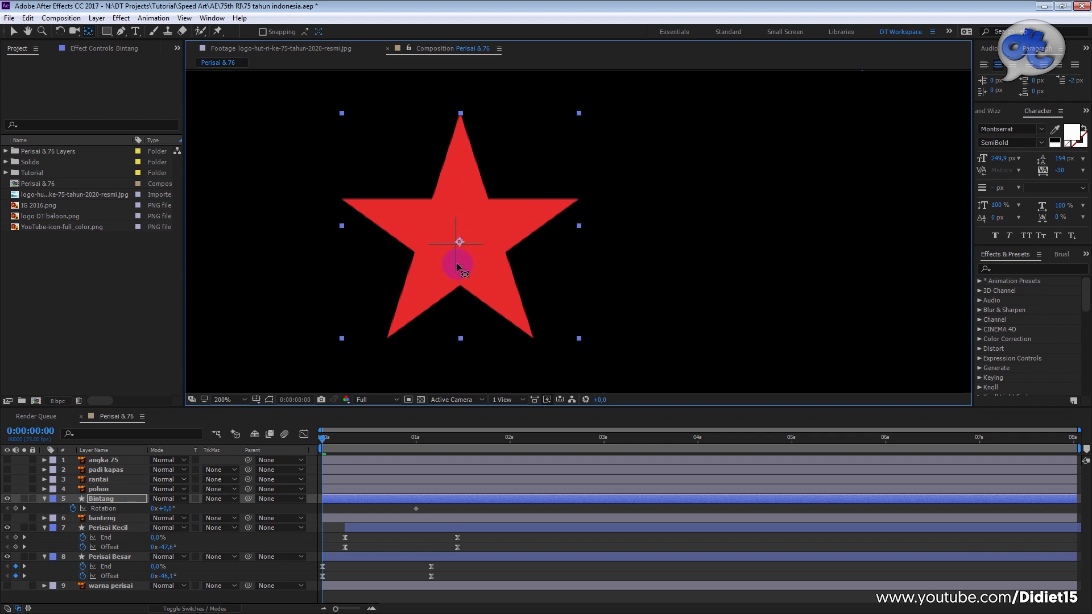
{"action": "left_click_drag", "start_coordinate": [162, 510], "coordinate": [140, 507]}
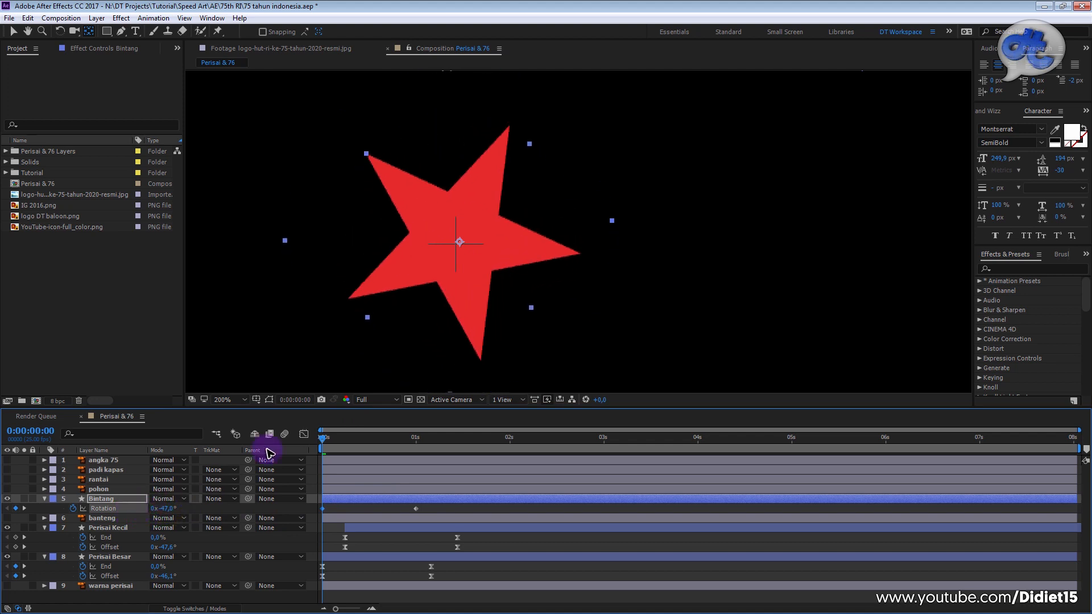
{"action": "key", "text": "ctrl+z"}
{"action": "left_click", "coordinate": [457, 242]}
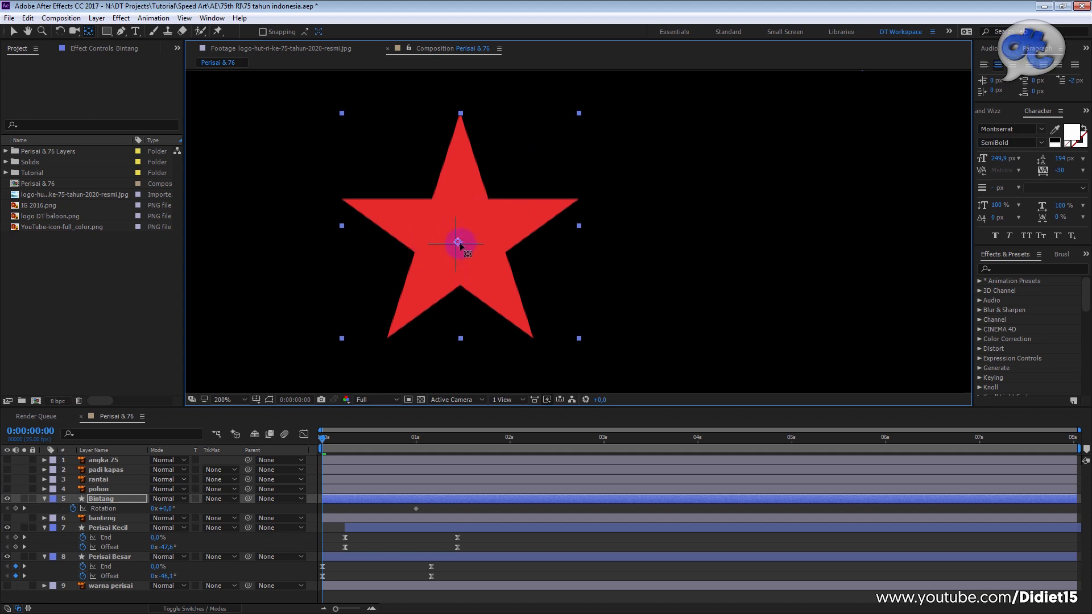
Step: Set Bintang's Rotation to -148° at 0:00:00:00 and play the animation from the beginning
{"action": "left_click_drag", "start_coordinate": [168, 511], "coordinate": [125, 530]}
{"action": "key", "text": "ctrl+z"}
{"action": "left_click_drag", "start_coordinate": [424, 437], "coordinate": [321, 441]}
{"action": "key", "text": "space"}
Step: Apply Easy Ease to both Bintang Rotation keyframes, shape the speed graph to peak early and slow down gradually, and preview it
{"action": "left_click_drag", "start_coordinate": [431, 507], "coordinate": [300, 514]}
{"action": "key", "text": "F9"}
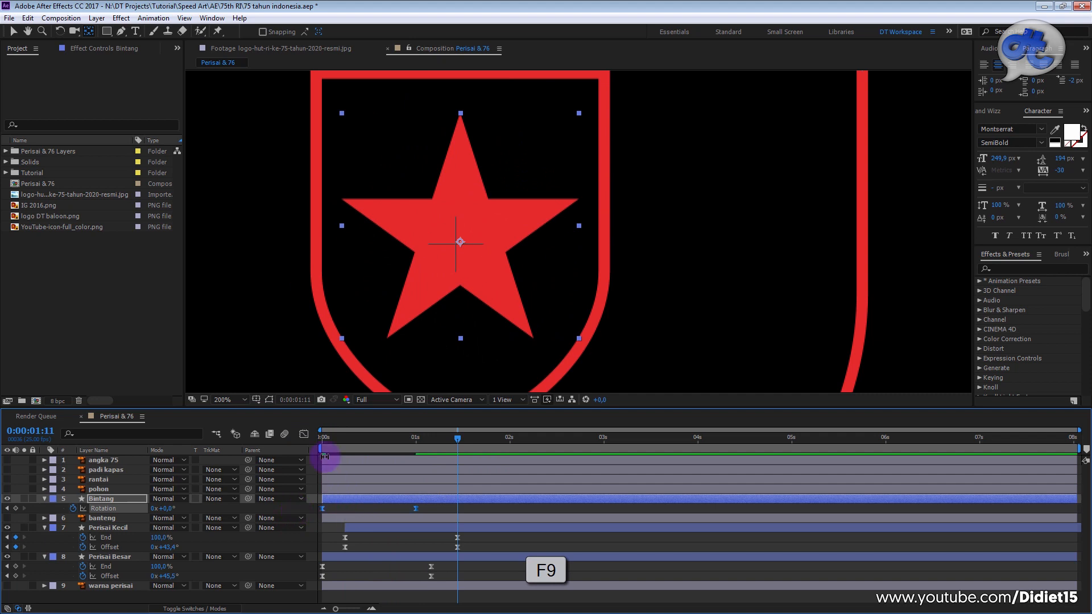
{"action": "left_click", "coordinate": [305, 435]}
{"action": "left_click_drag", "start_coordinate": [427, 561], "coordinate": [369, 577]}
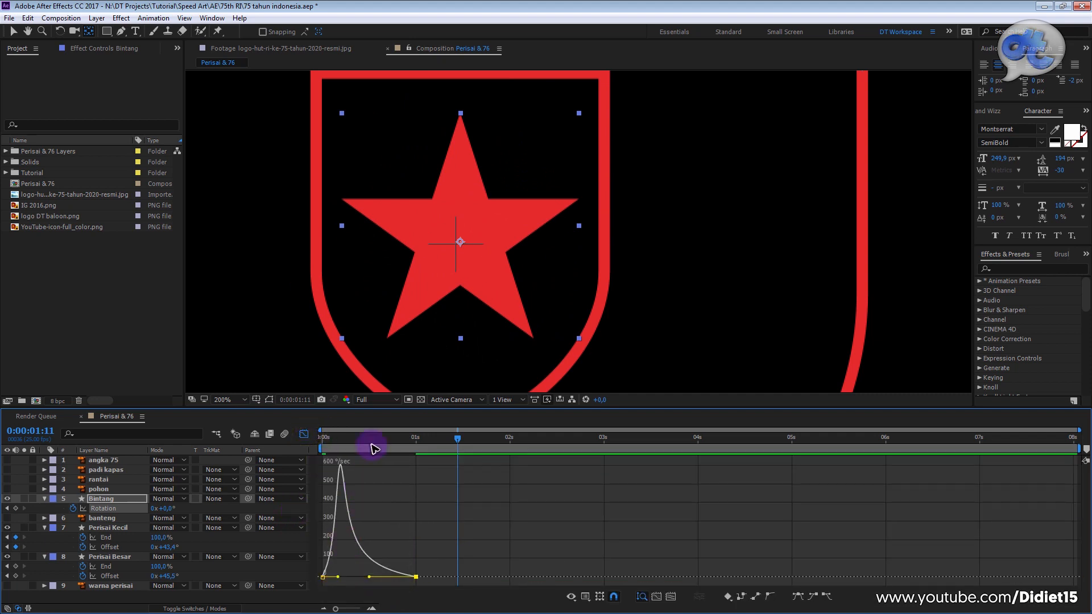
{"action": "left_click_drag", "start_coordinate": [373, 435], "coordinate": [304, 438]}
{"action": "key", "text": "space"}
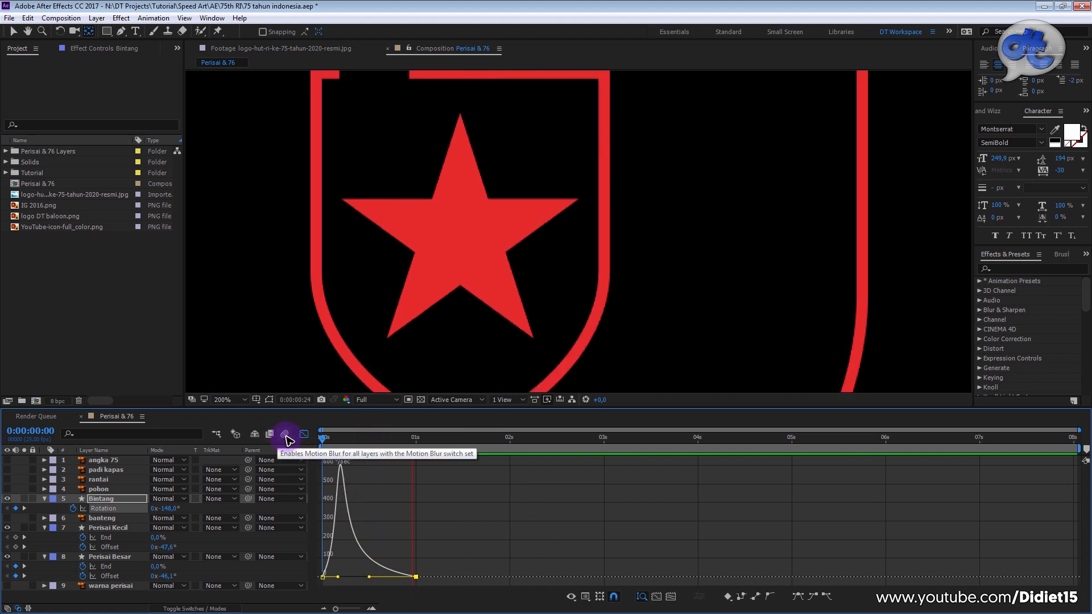
{"action": "left_click", "coordinate": [305, 435]}
Step: Add Bintang Scale keyframes of 100% at 0:00:01:00 and 0% at 0:00:00:00
{"action": "left_click_drag", "start_coordinate": [391, 437], "coordinate": [414, 437]}
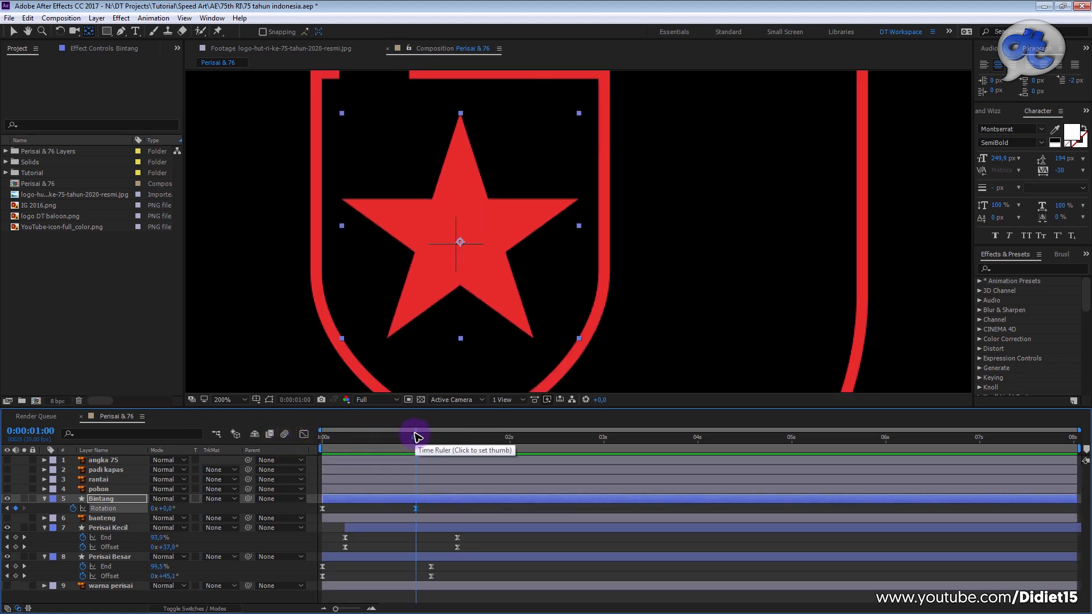
{"action": "key", "text": "shift+s"}
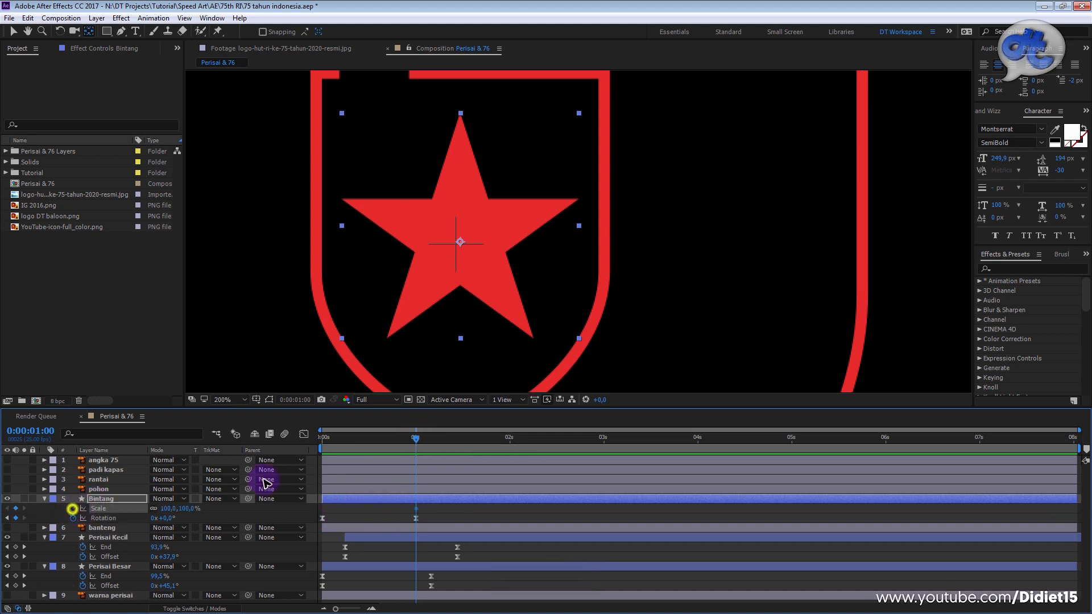
{"action": "left_click_drag", "start_coordinate": [415, 438], "coordinate": [317, 441]}
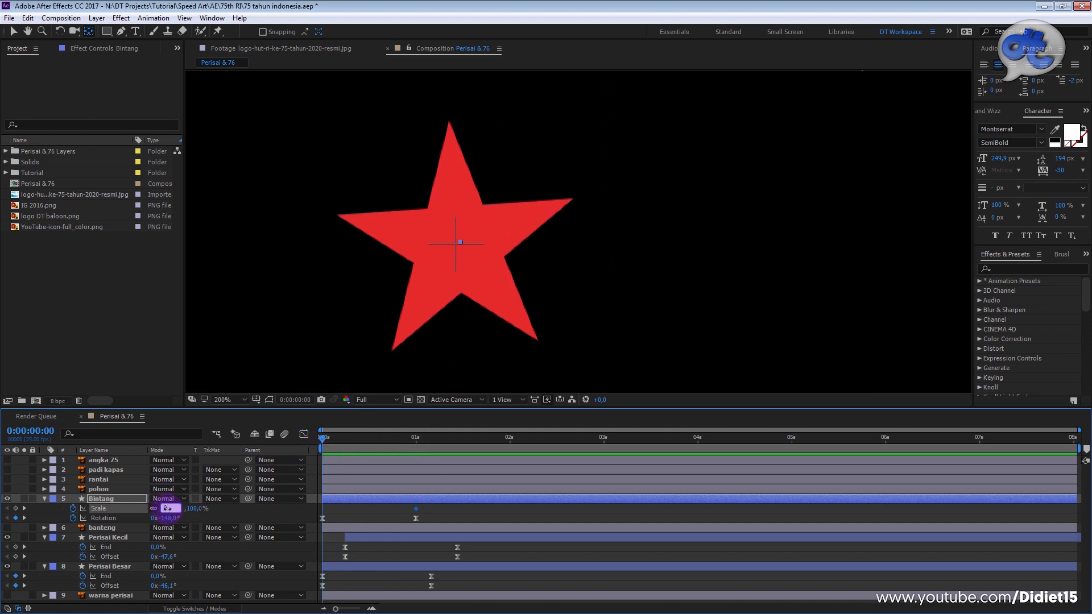
{"action": "key", "text": "Return"}
Step: Apply Easy Ease to both Bintang Scale keyframes and shape the speed graph to peak early and slow down gradually
{"action": "left_click_drag", "start_coordinate": [440, 507], "coordinate": [279, 513]}
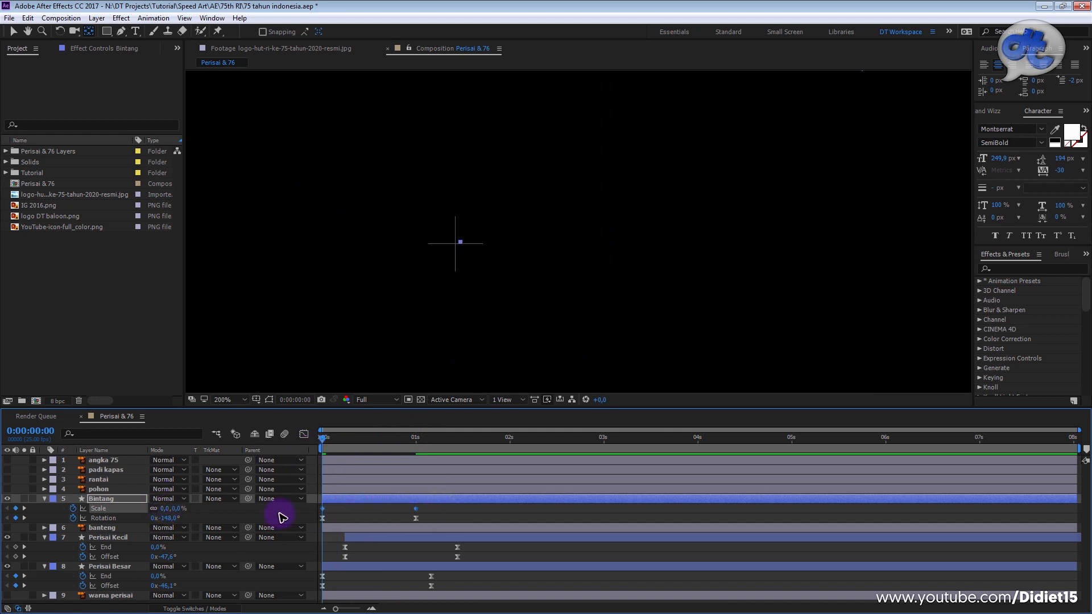
{"action": "left_click", "coordinate": [307, 435]}
{"action": "left_click_drag", "start_coordinate": [439, 529], "coordinate": [326, 574]}
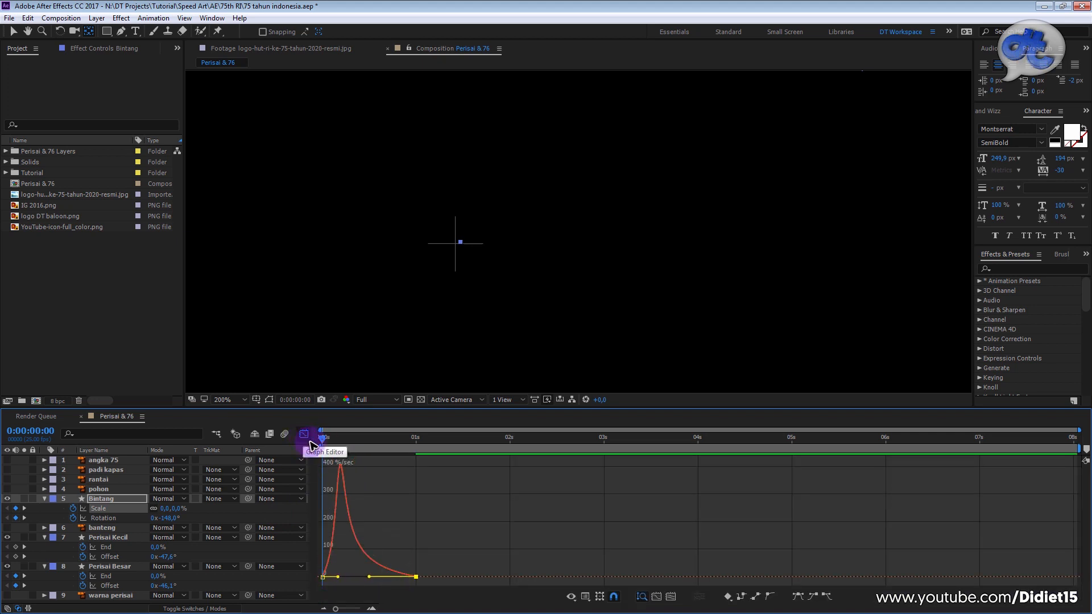
{"action": "left_click_drag", "start_coordinate": [420, 557], "coordinate": [367, 579]}
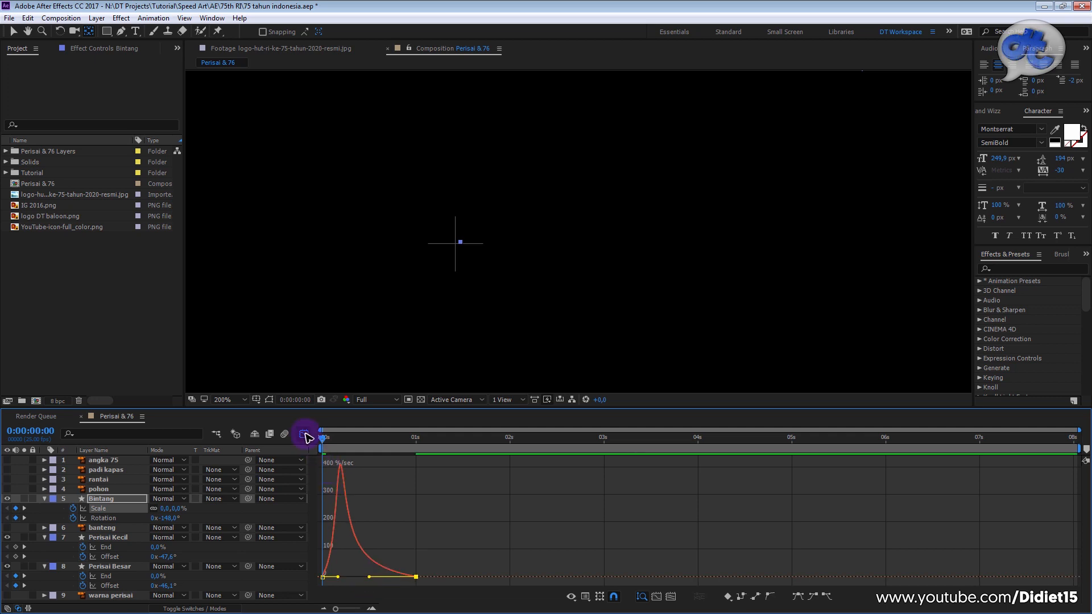
{"action": "left_click", "coordinate": [304, 434]}
Step: Try an earlier time for Bintang's ending Scale keyframe, return it to 0:00:01:00, and preview each timing
{"action": "left_click", "coordinate": [462, 512]}
{"action": "left_click_drag", "start_coordinate": [417, 508], "coordinate": [382, 509]}
{"action": "left_click", "coordinate": [374, 438]}
{"action": "mouse_move", "coordinate": [343, 447]}
{"action": "left_mouse_down"}
{"action": "mouse_move", "coordinate": [402, 446]}
{"action": "mouse_move", "coordinate": [334, 458]}
{"action": "left_mouse_up"}
{"action": "key", "text": "space"}
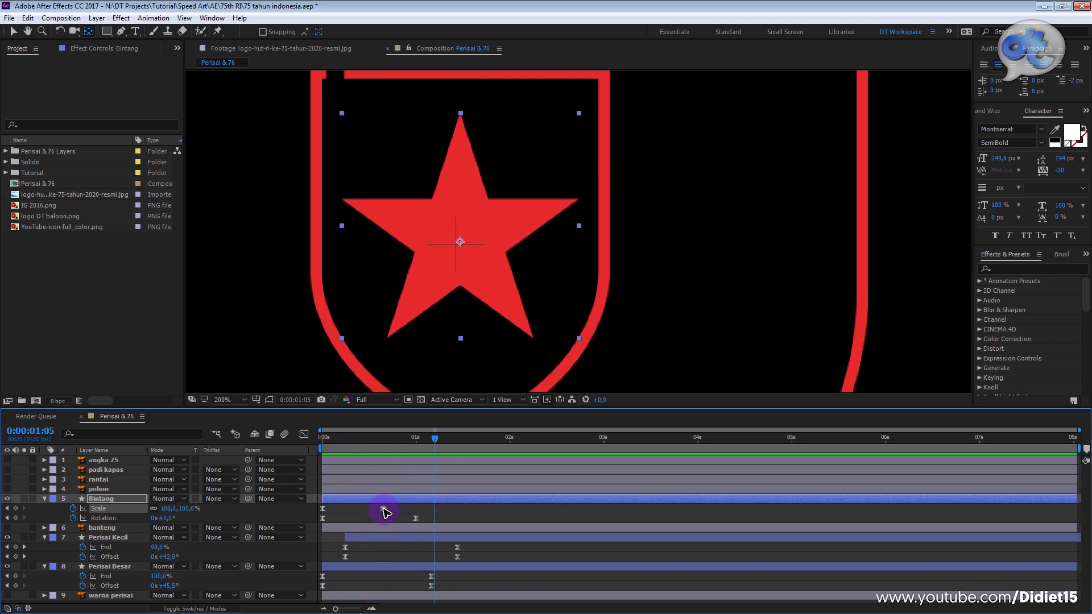
{"action": "left_click_drag", "start_coordinate": [382, 509], "coordinate": [415, 509]}
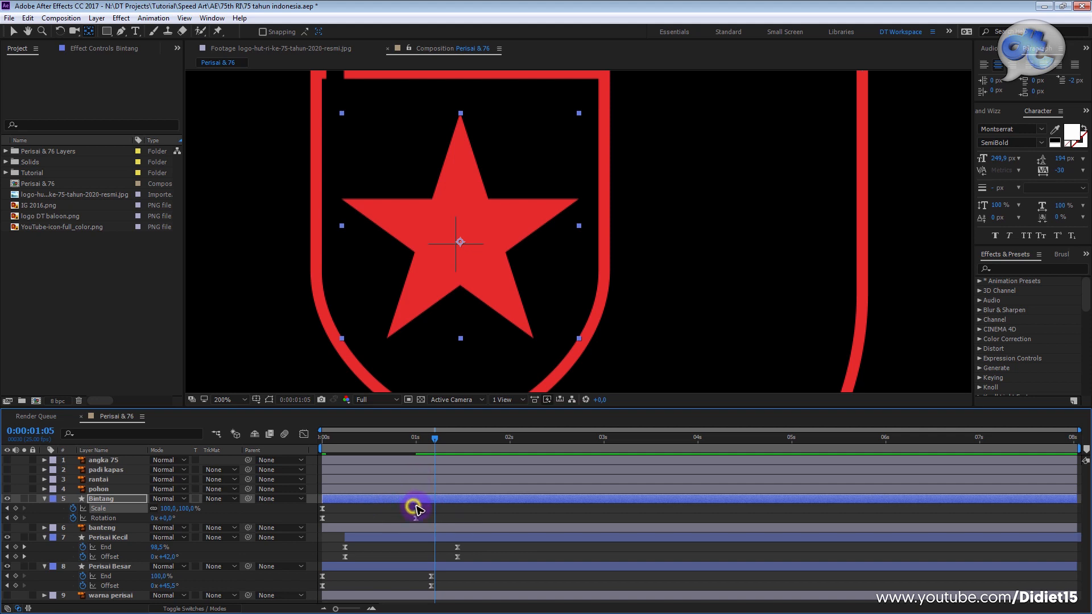
{"action": "left_click_drag", "start_coordinate": [421, 440], "coordinate": [413, 440]}
{"action": "key", "text": "Home"}
{"action": "key", "text": "space"}
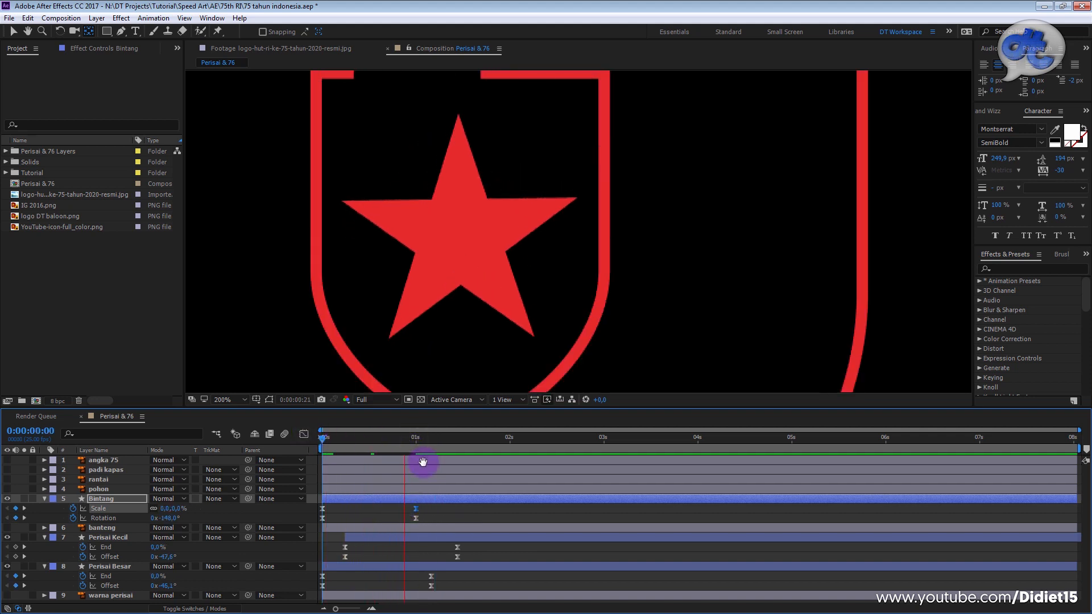
{"action": "key", "text": "space"}
Step: Move Bintang's ending Scale keyframe to about 0:00:00:12 and play the animation from the beginning
{"action": "left_click_drag", "start_coordinate": [404, 510], "coordinate": [364, 511]}
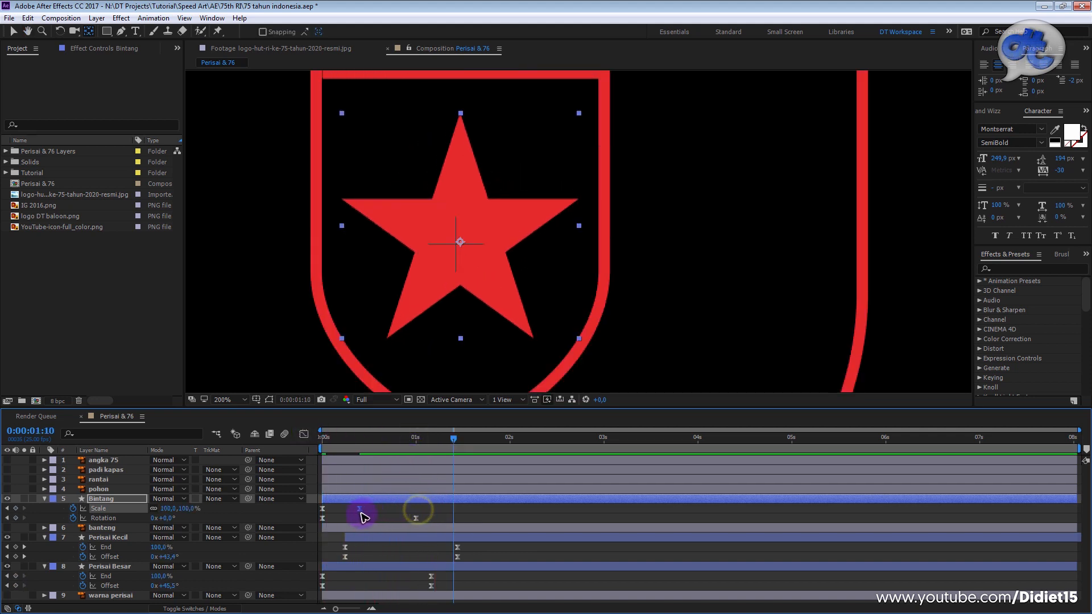
{"action": "left_click", "coordinate": [369, 437]}
{"action": "key", "text": "Home"}
{"action": "key", "text": "space"}
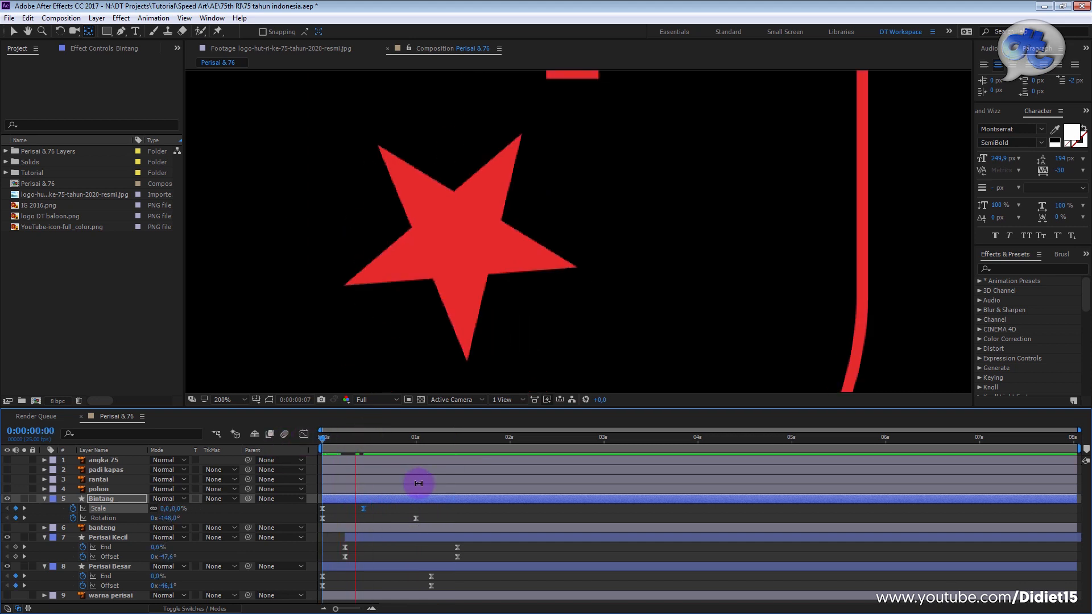
{"action": "key", "text": "space"}
{"action": "left_click_drag", "start_coordinate": [364, 510], "coordinate": [367, 510]}
{"action": "left_click_drag", "start_coordinate": [371, 438], "coordinate": [315, 438]}
{"action": "key", "text": "space"}
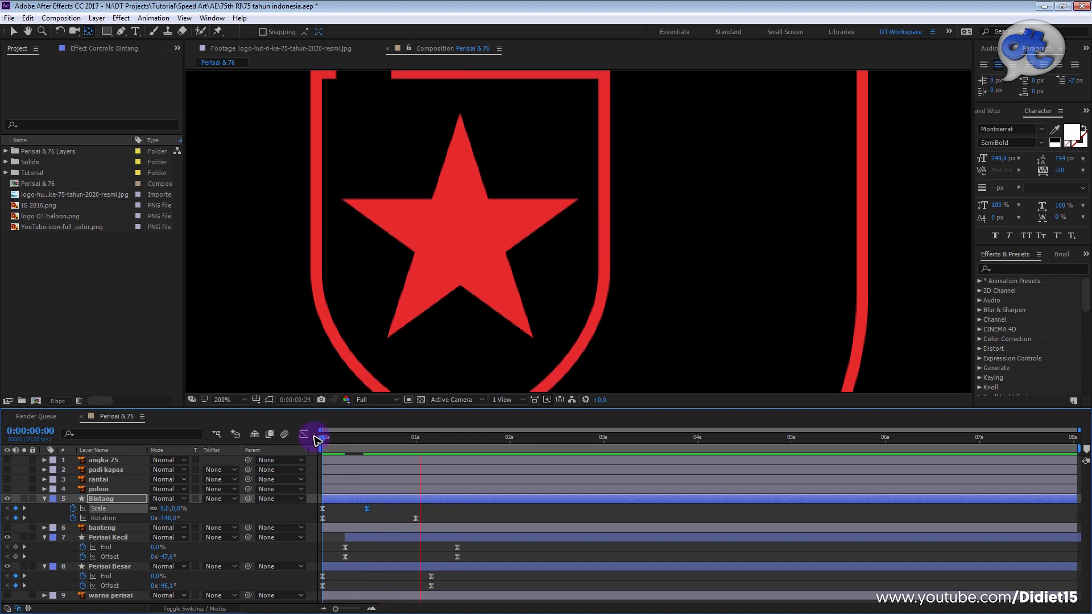
{"action": "key", "text": "space"}
Step: Preview the shield and star animation from the start with the whole composition in view at 50%
{"action": "scroll", "coordinate": [475, 236], "scroll_direction": "down", "scroll_amount": 1}
{"action": "left_click_drag", "start_coordinate": [403, 440], "coordinate": [288, 446]}
{"action": "key", "text": "space"}
{"action": "key", "text": "space"}
{"action": "scroll", "coordinate": [473, 314], "scroll_direction": "down", "scroll_amount": 1}
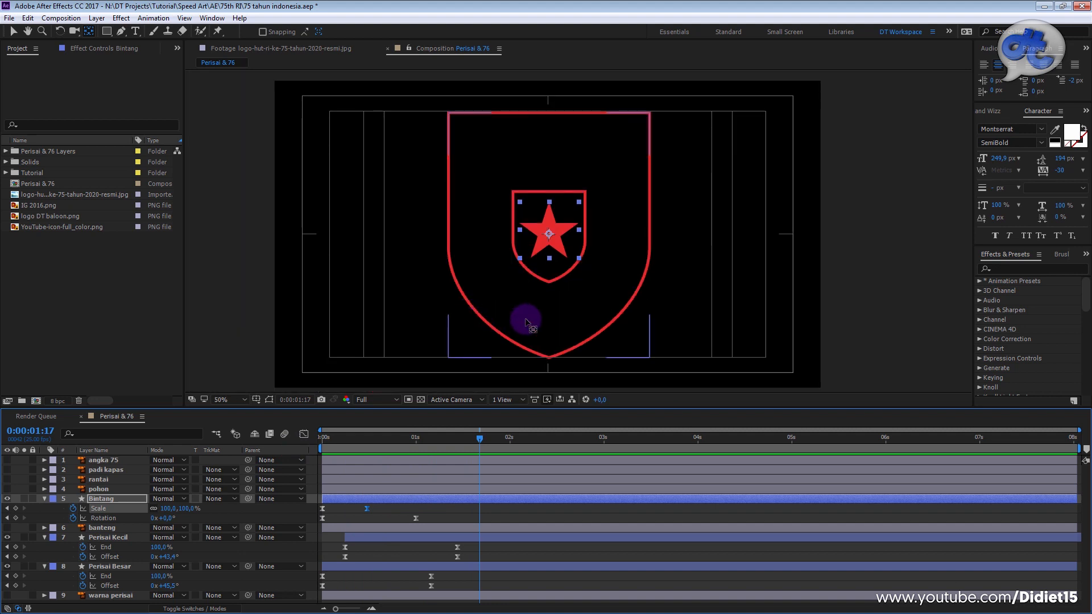
{"action": "left_click", "coordinate": [472, 510]}
{"action": "left_click_drag", "start_coordinate": [471, 441], "coordinate": [244, 438]}
{"action": "key", "text": "space"}
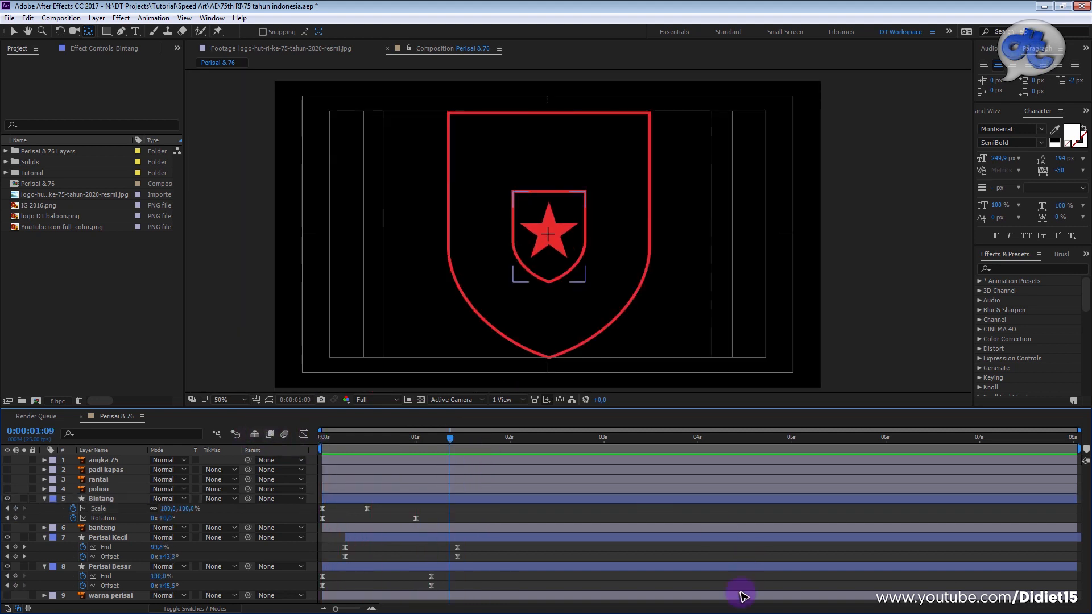
Step: Switch to VLC, scrub through the reference video Sample - 75 tahun indonesia.mp4, and return to After Effects
{"action": "left_click", "coordinate": [705, 598]}
{"action": "left_click_drag", "start_coordinate": [312, 511], "coordinate": [348, 519]}
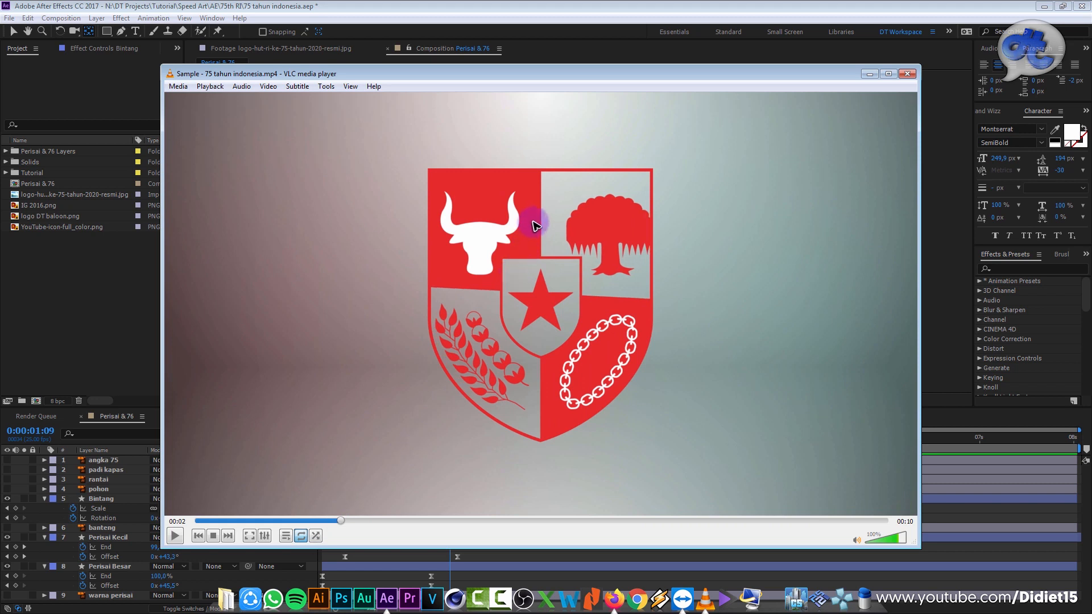
{"action": "left_click_drag", "start_coordinate": [343, 523], "coordinate": [332, 519]}
{"action": "left_click", "coordinate": [586, 12]}
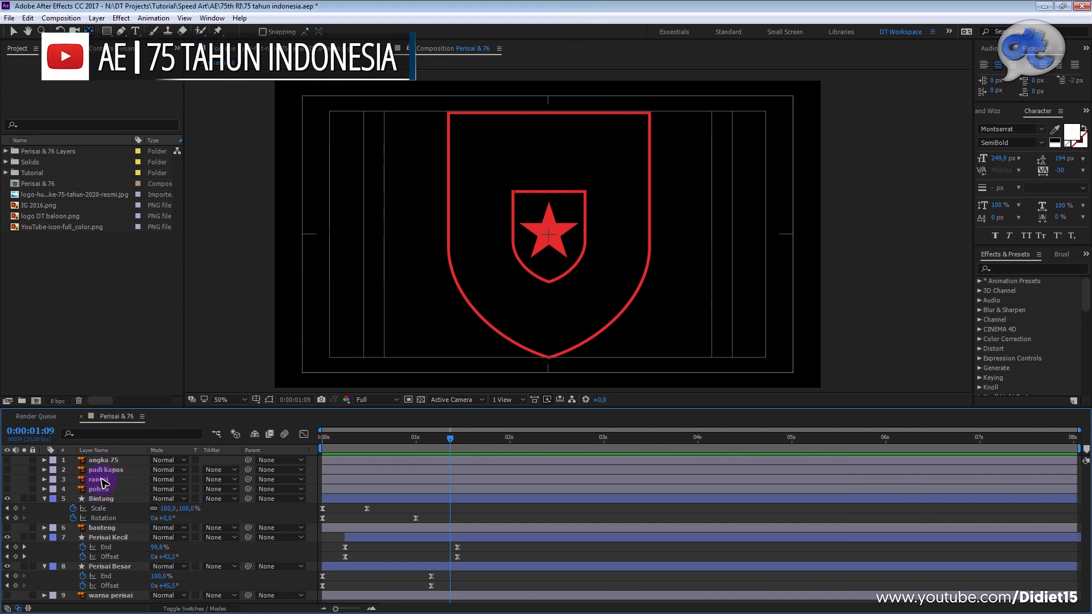
Step: Make the warna perisai layer visible, create a shape layer from its vector artwork, and delete the original layer
{"action": "left_click", "coordinate": [98, 500]}
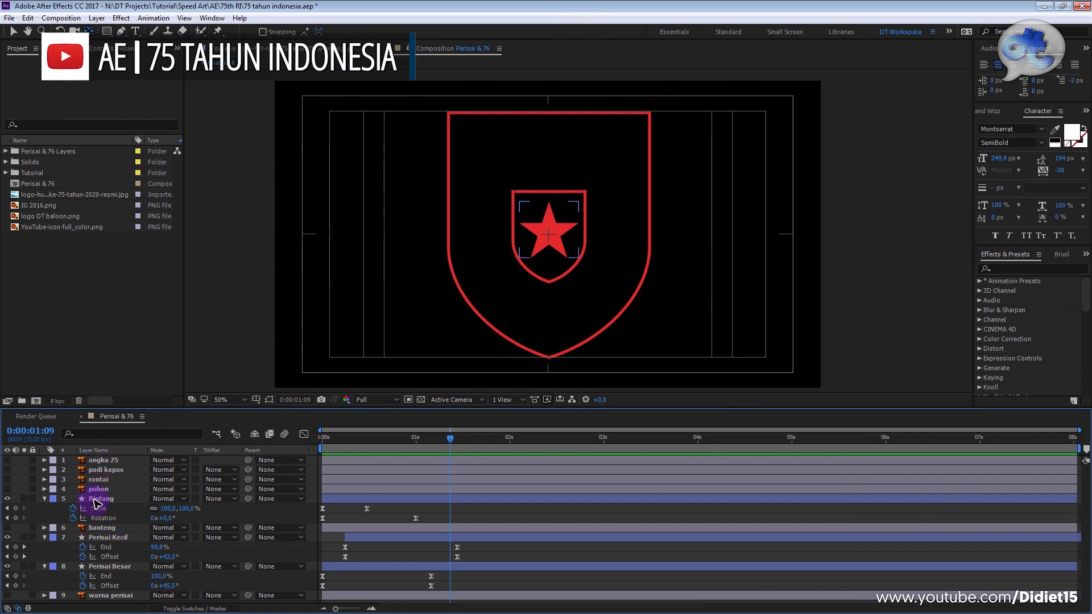
{"action": "left_click", "coordinate": [110, 539]}
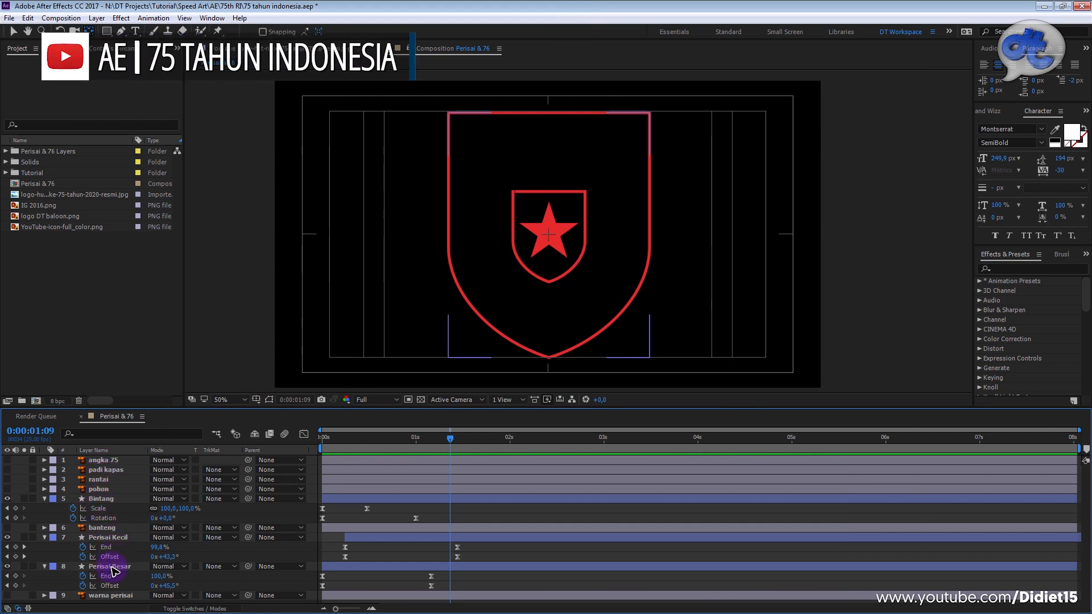
{"action": "left_click", "coordinate": [108, 596]}
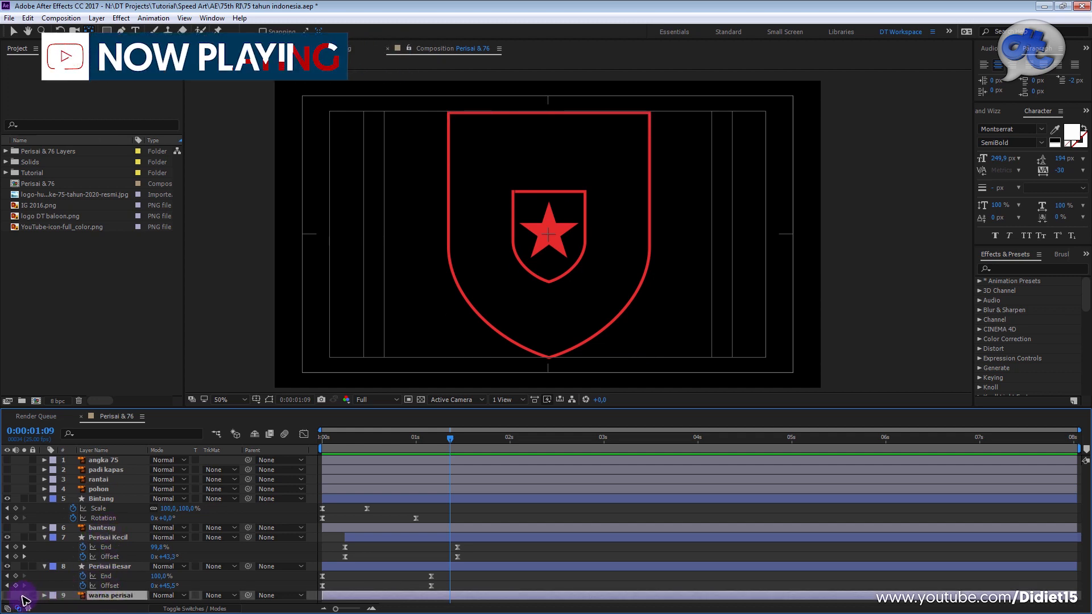
{"action": "left_click", "coordinate": [7, 595]}
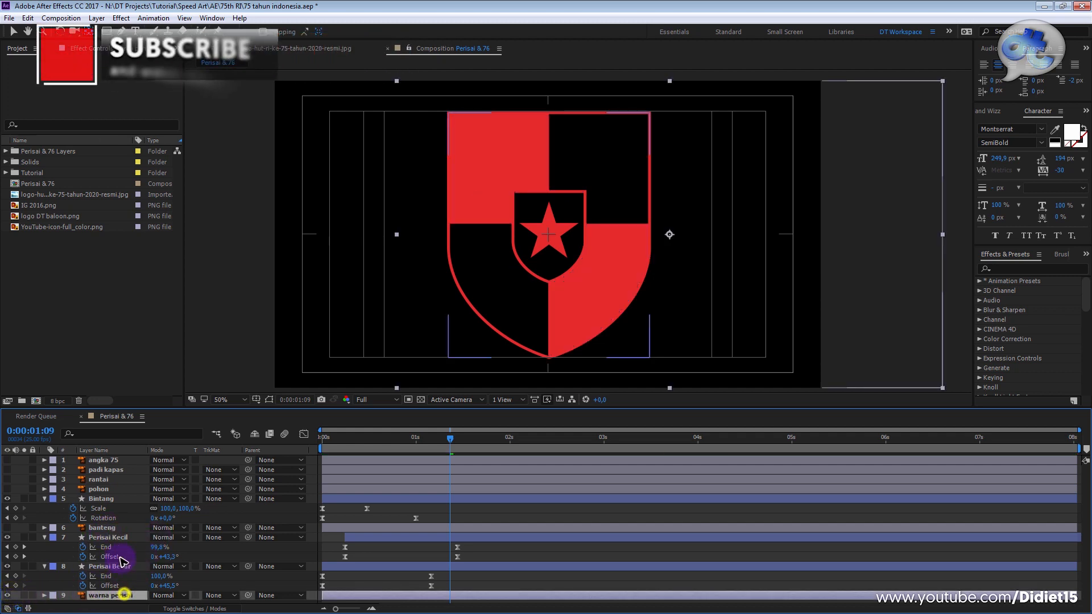
{"action": "left_click", "coordinate": [115, 597]}
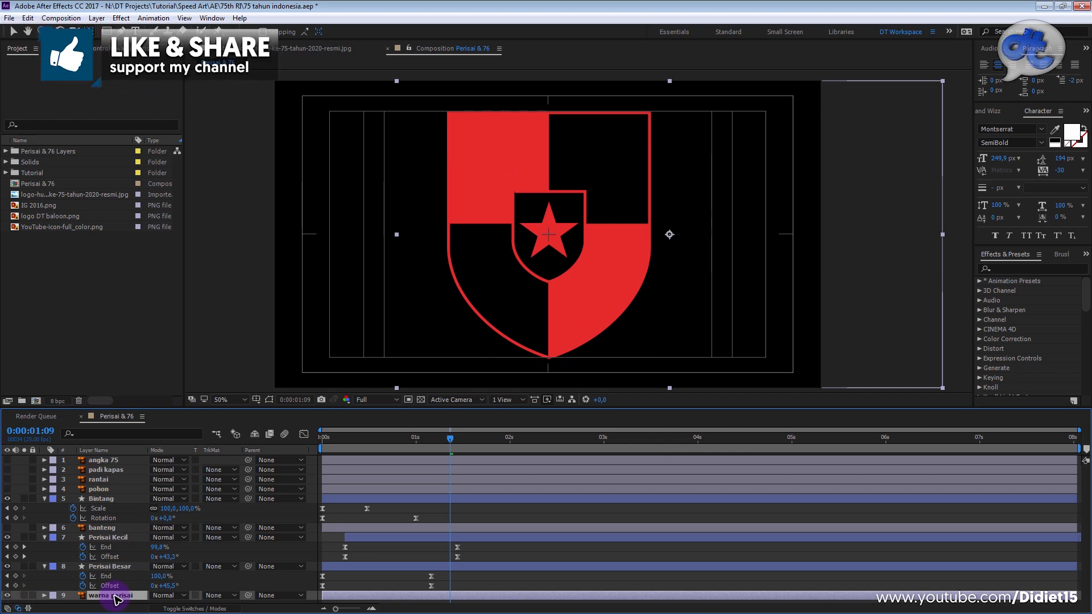
{"action": "right_click", "coordinate": [115, 596]}
{"action": "left_click", "coordinate": [166, 467]}
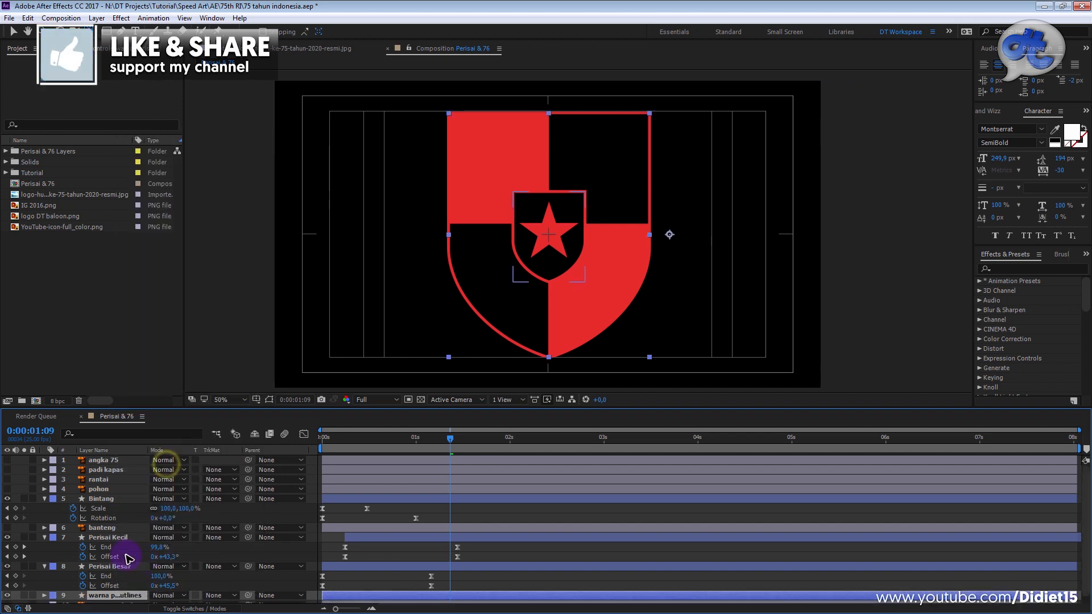
{"action": "left_click", "coordinate": [113, 598]}
{"action": "key", "text": "Delete"}
Step: Add a new empty shape layer directly above warna perisai Outlines
{"action": "left_click", "coordinate": [127, 596]}
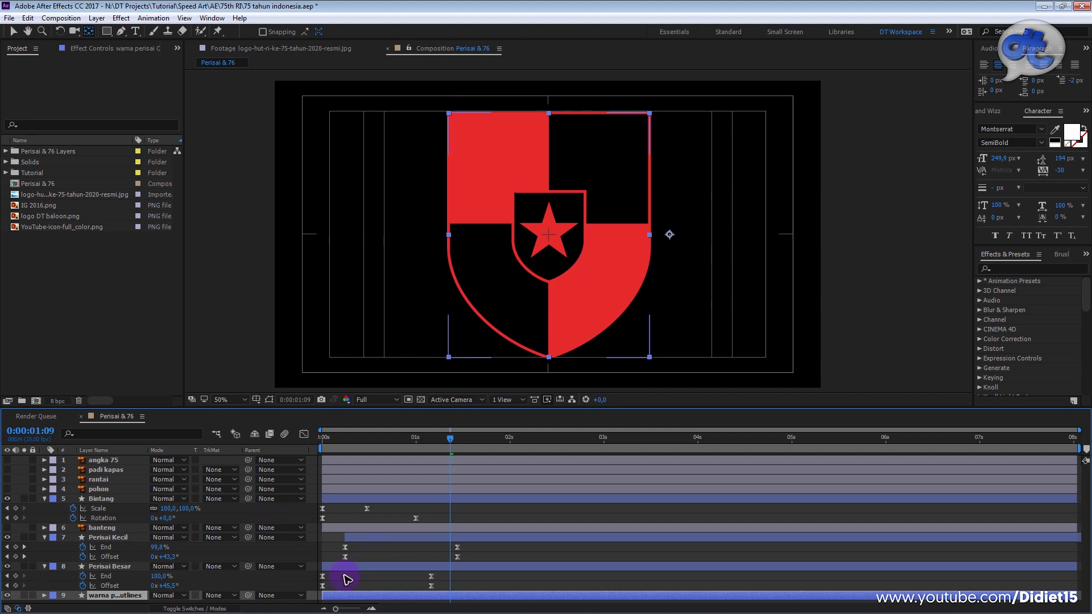
{"action": "right_click", "coordinate": [295, 584]}
{"action": "mouse_move", "coordinate": [322, 472]}
{"action": "left_click", "coordinate": [469, 552]}
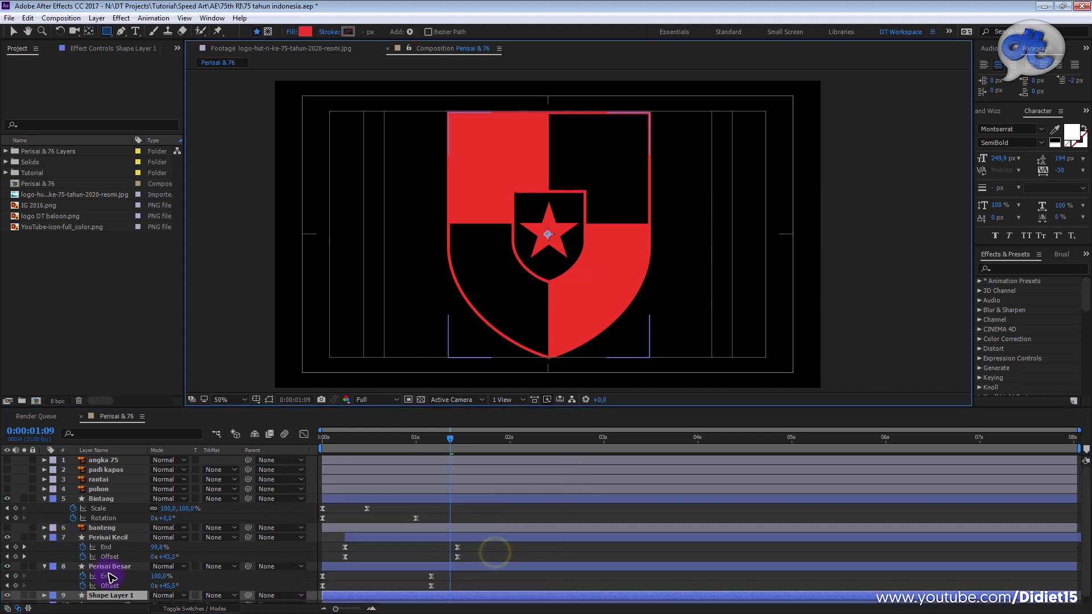
Step: Enlarge the timeline area and rename warna perisai Outlines as Warna Perisai and the empty shape layer as Alpha
{"action": "left_click_drag", "start_coordinate": [224, 407], "coordinate": [232, 336]}
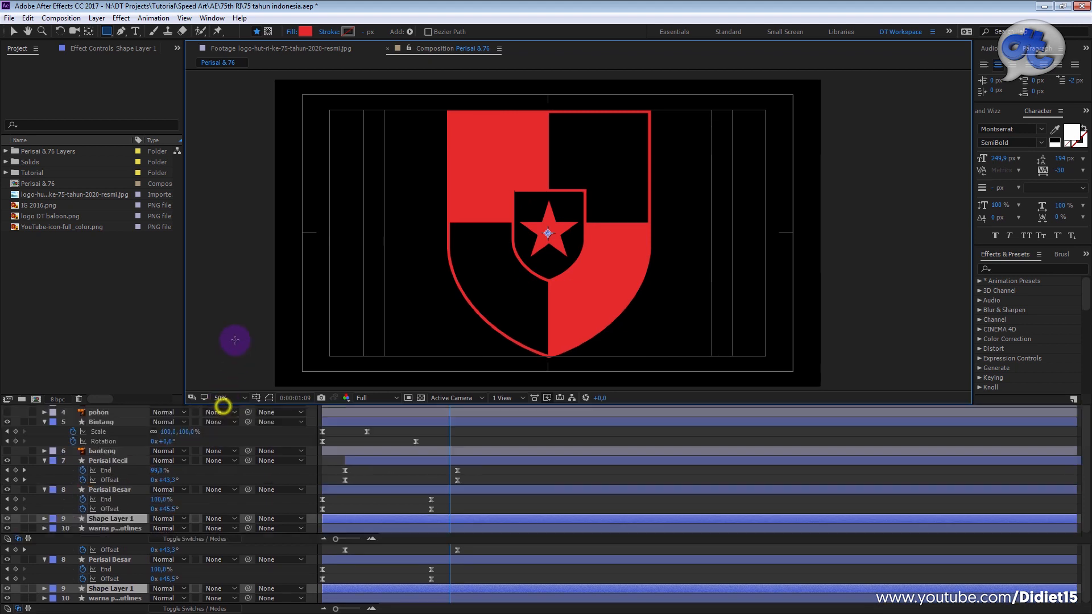
{"action": "left_click", "coordinate": [124, 533]}
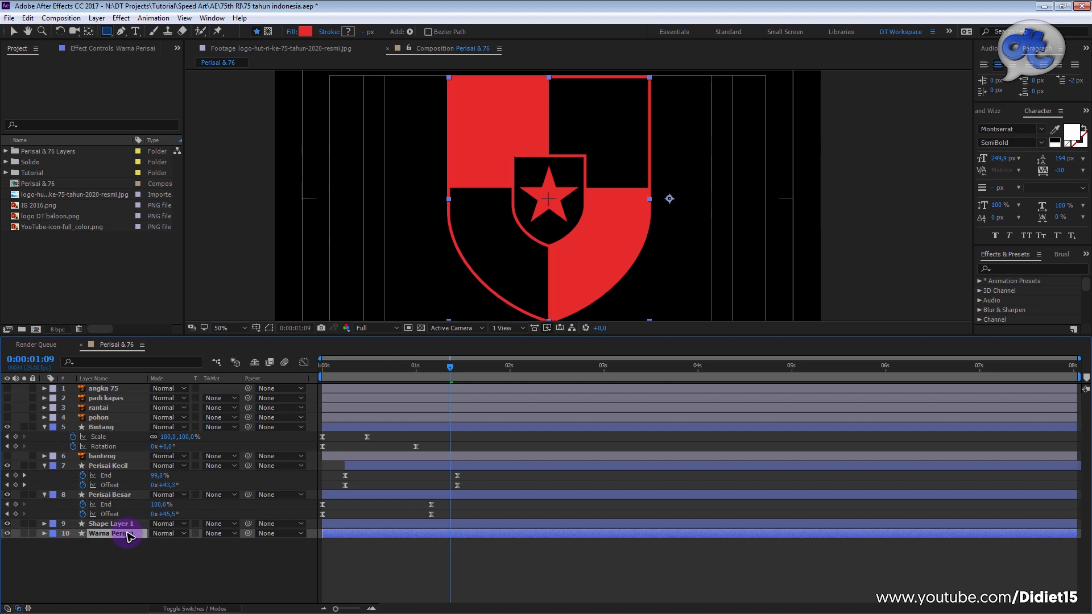
{"action": "left_click", "coordinate": [110, 523]}
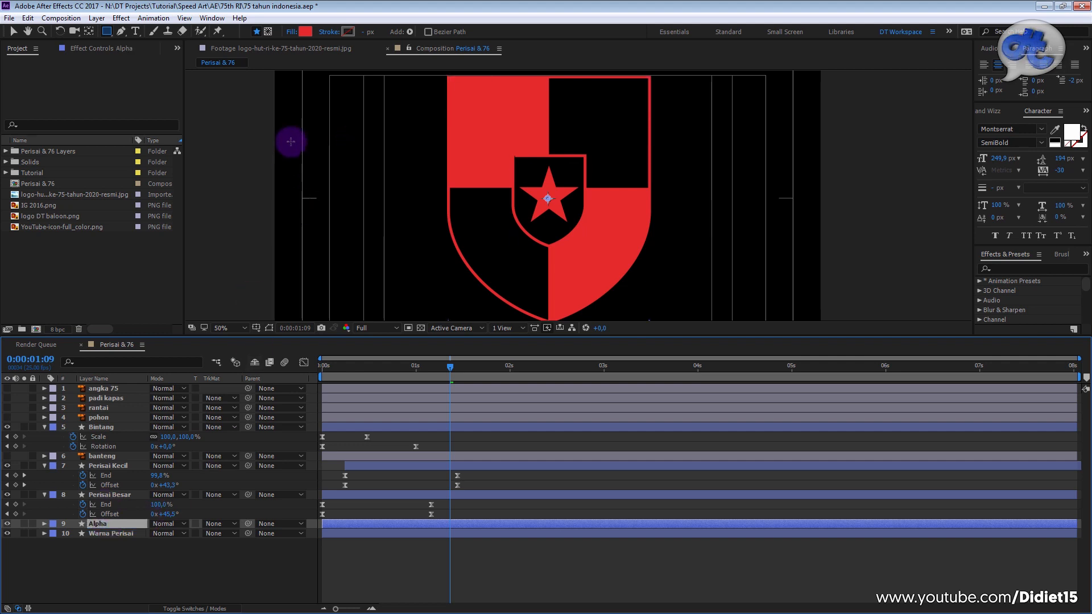
Step: Draw a circle on Alpha with the Ellipse tool, extending from the star to just beyond the shield's lower-right side
{"action": "left_click", "coordinate": [106, 31]}
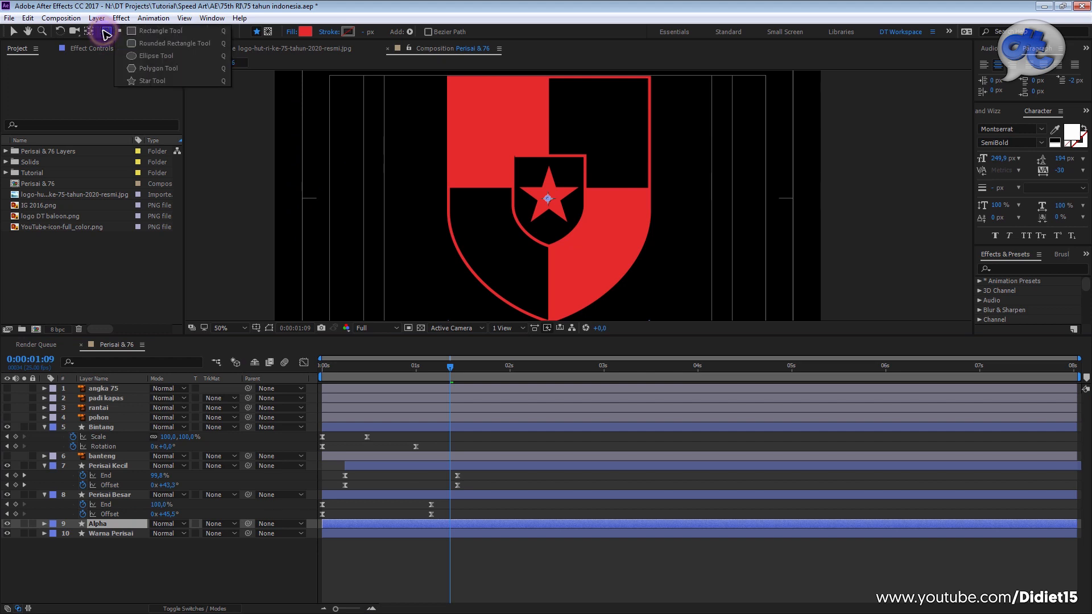
{"action": "left_click", "coordinate": [156, 56]}
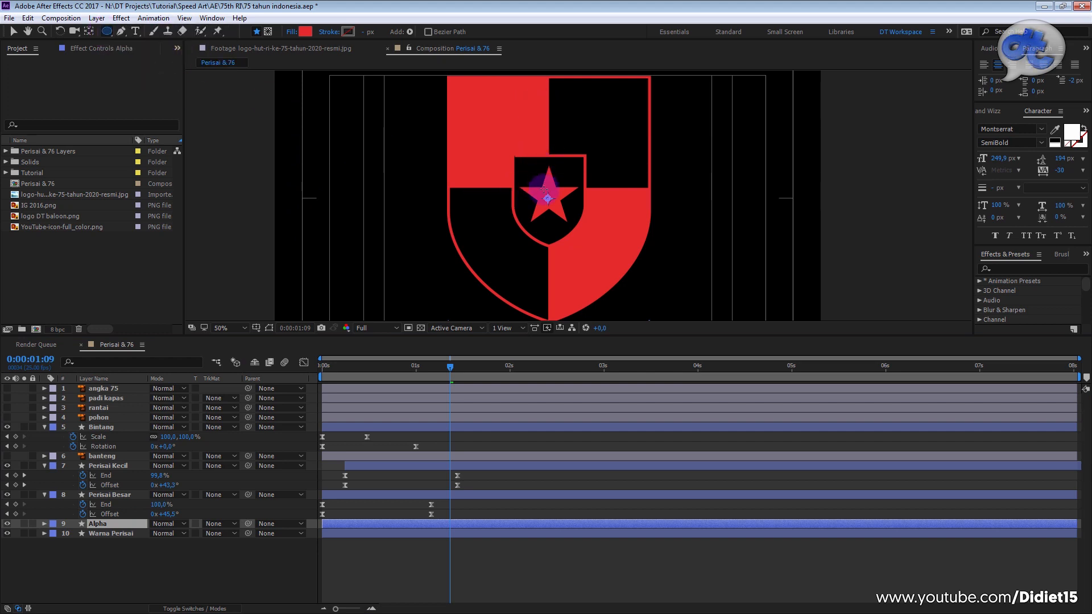
{"action": "mouse_move", "coordinate": [547, 183]}
{"action": "left_mouse_down"}
{"action": "mouse_move", "coordinate": [658, 261]}
{"action": "mouse_move", "coordinate": [671, 307]}
{"action": "left_mouse_up"}
Step: Set the Alpha circle's fill to None and its stroke to a green Solid Color
{"action": "left_click", "coordinate": [286, 32]}
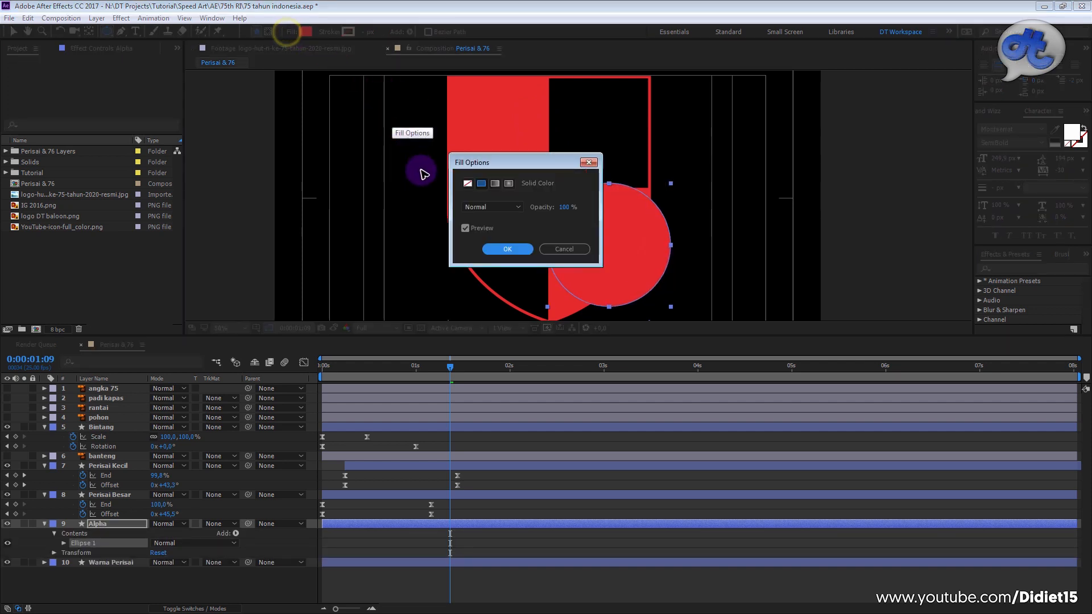
{"action": "left_click", "coordinate": [467, 185]}
{"action": "left_click", "coordinate": [504, 250]}
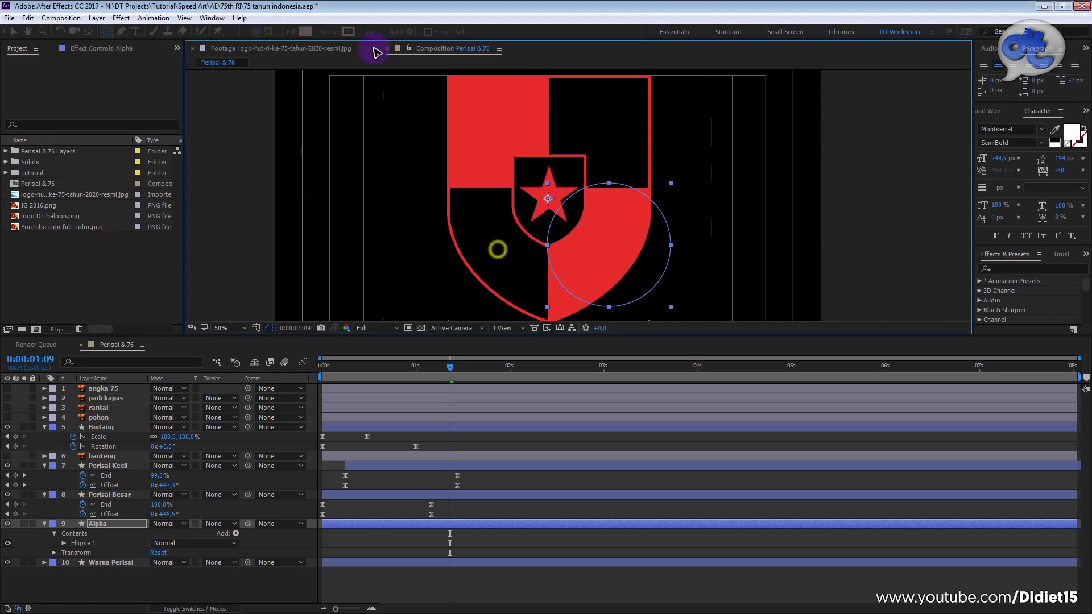
{"action": "left_click", "coordinate": [331, 31]}
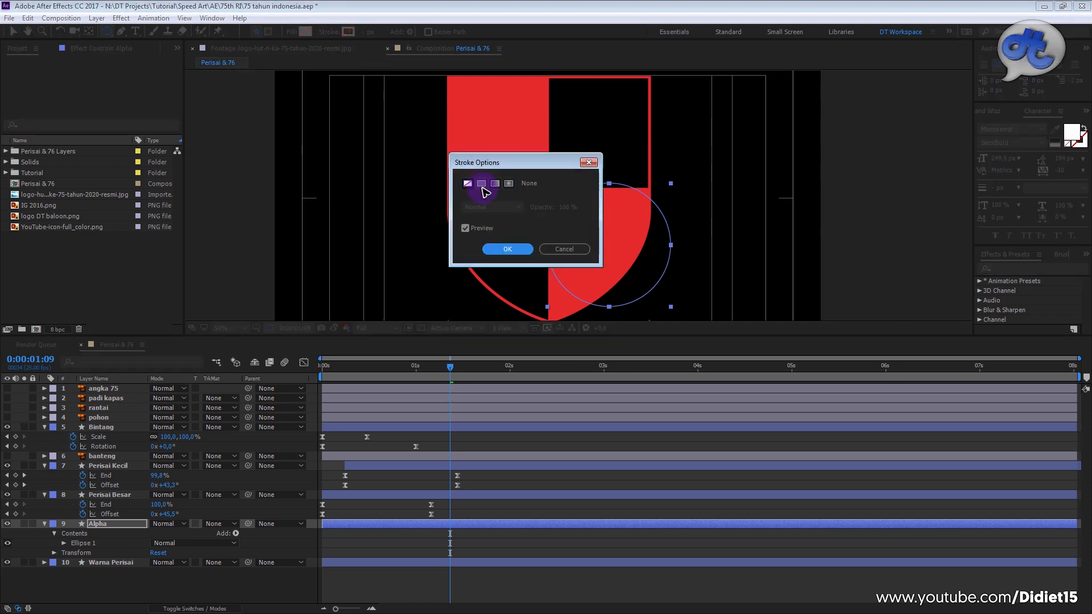
{"action": "left_click", "coordinate": [481, 183]}
{"action": "left_click", "coordinate": [507, 249]}
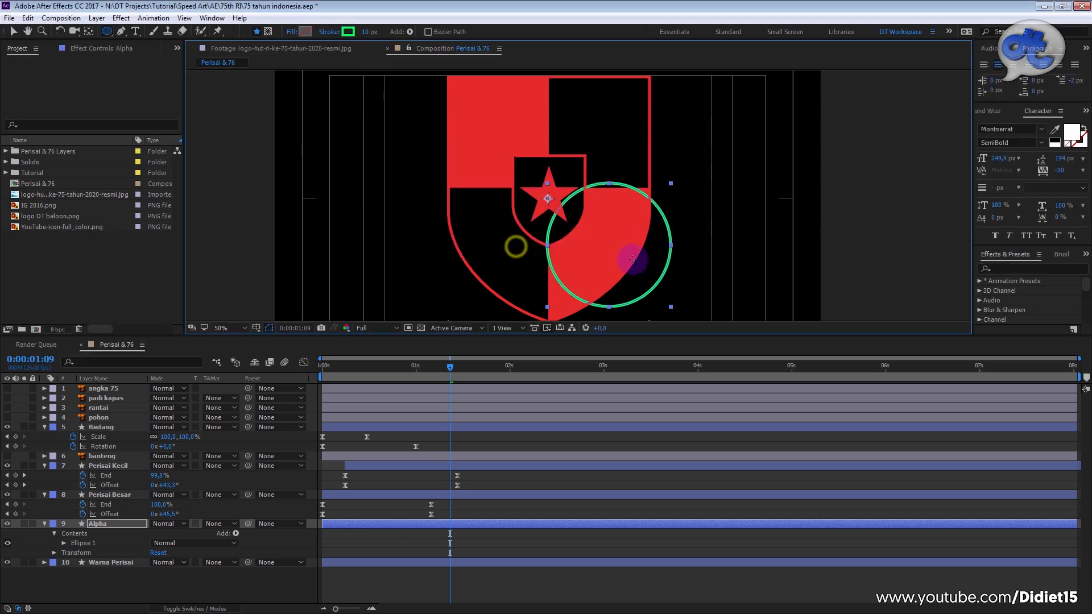
Step: Move the Alpha circle so it is centred around the star and the small shield
{"action": "left_click", "coordinate": [14, 32]}
{"action": "left_click", "coordinate": [611, 253]}
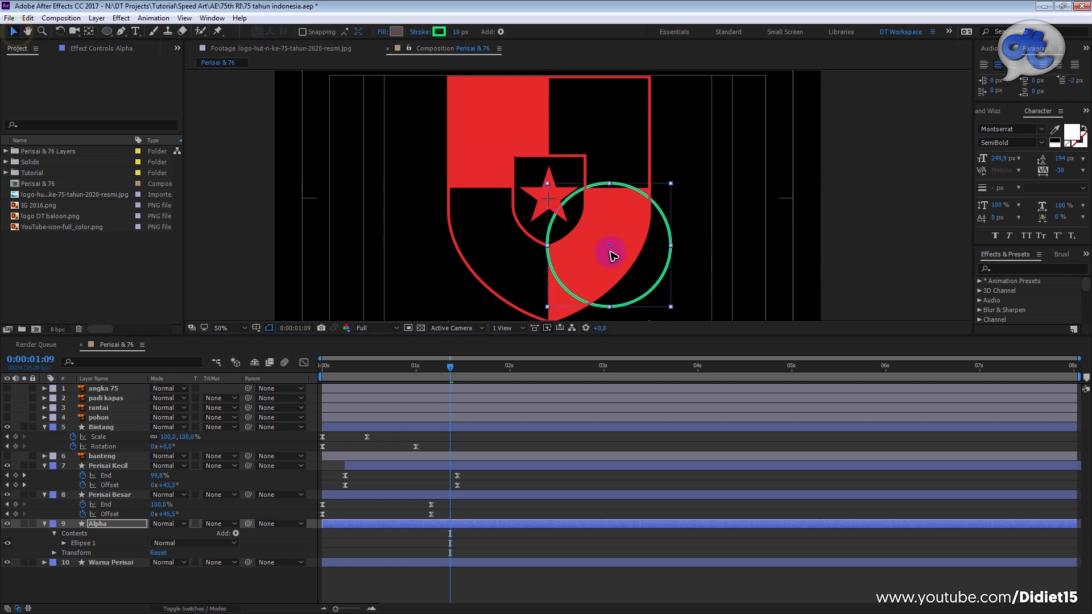
{"action": "left_click", "coordinate": [88, 32]}
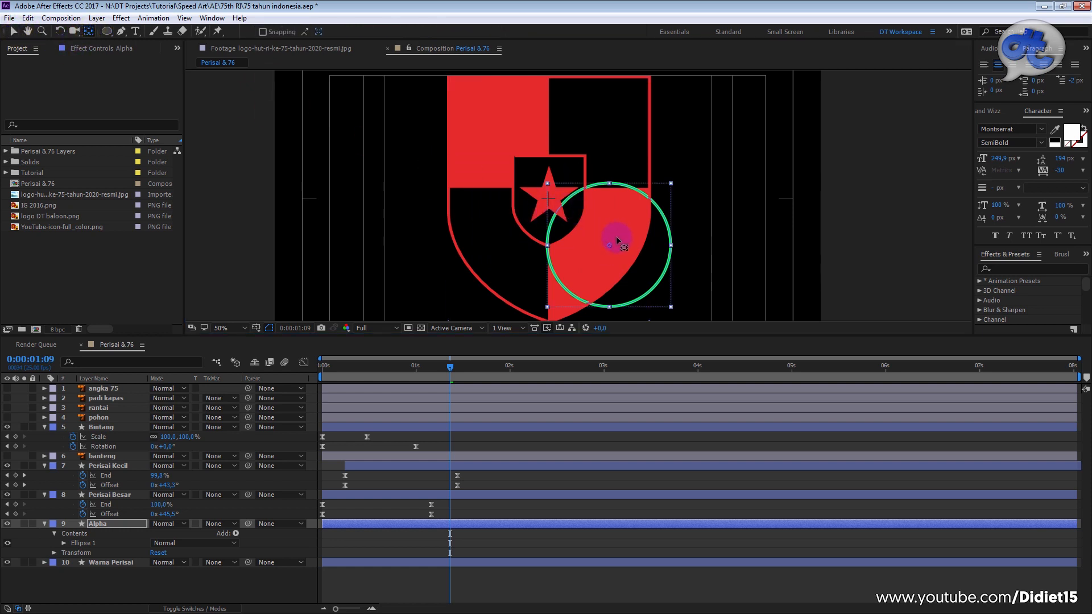
{"action": "left_click_drag", "start_coordinate": [611, 247], "coordinate": [552, 194]}
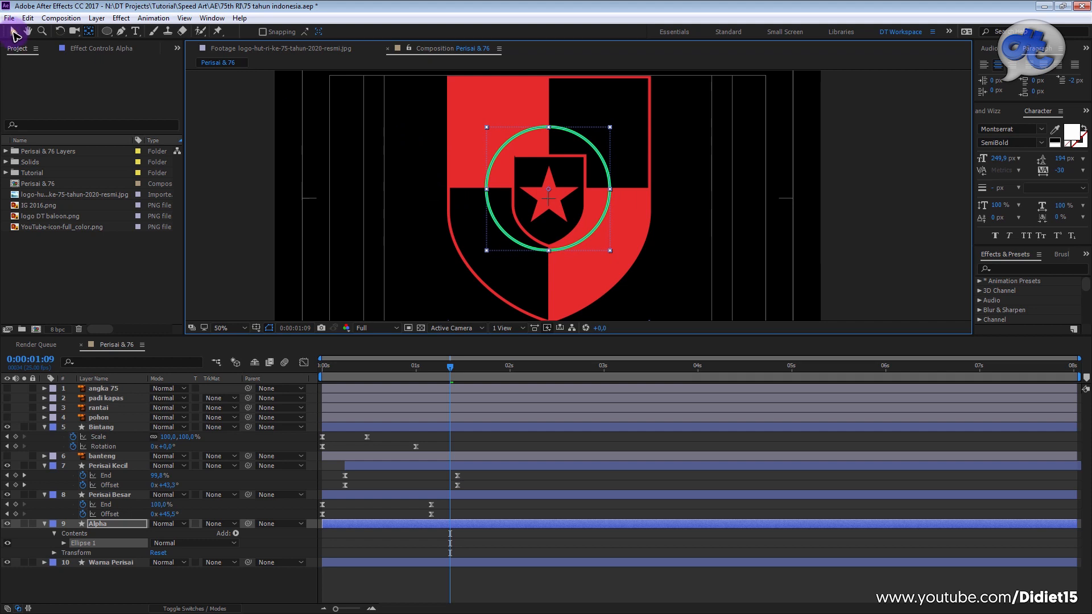
{"action": "left_click", "coordinate": [13, 32]}
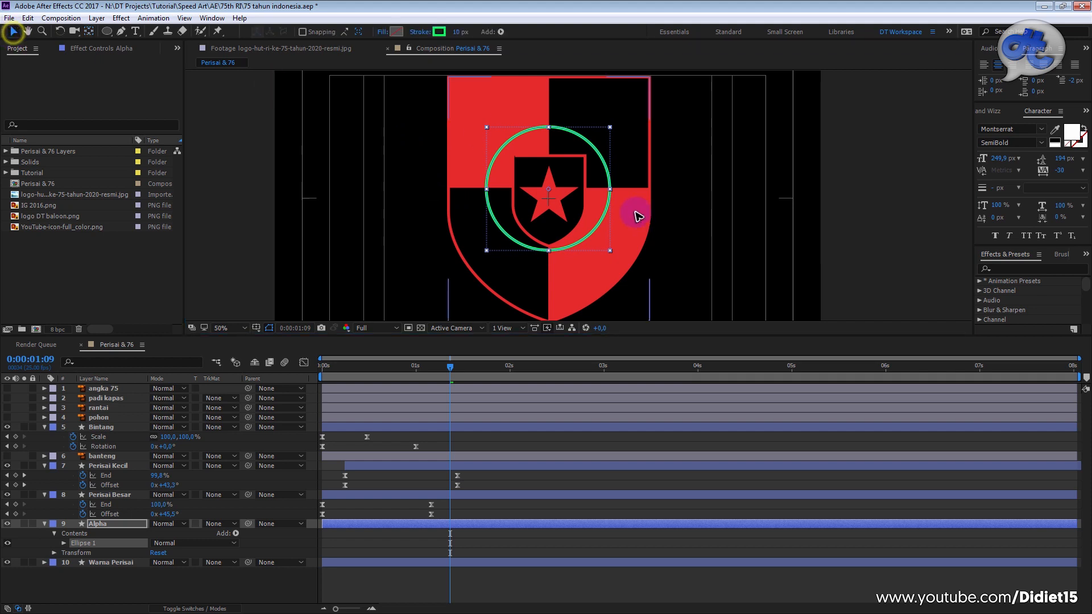
Step: Add Trim Paths to the Alpha layer's Ellipse 1 and expand its properties
{"action": "left_click", "coordinate": [500, 31]}
{"action": "left_click", "coordinate": [563, 226]}
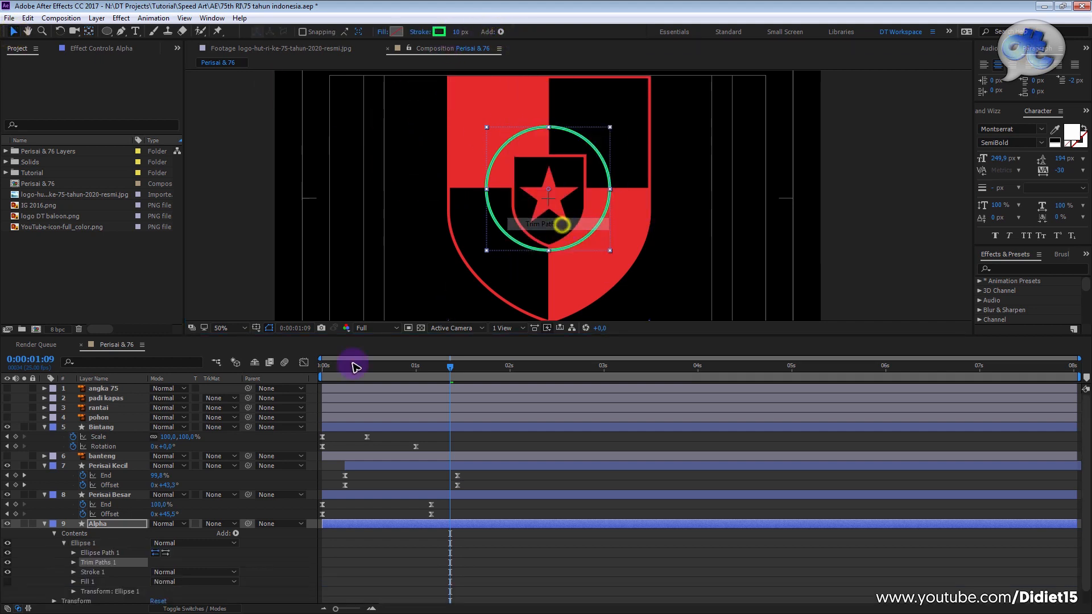
{"action": "left_click", "coordinate": [74, 562]}
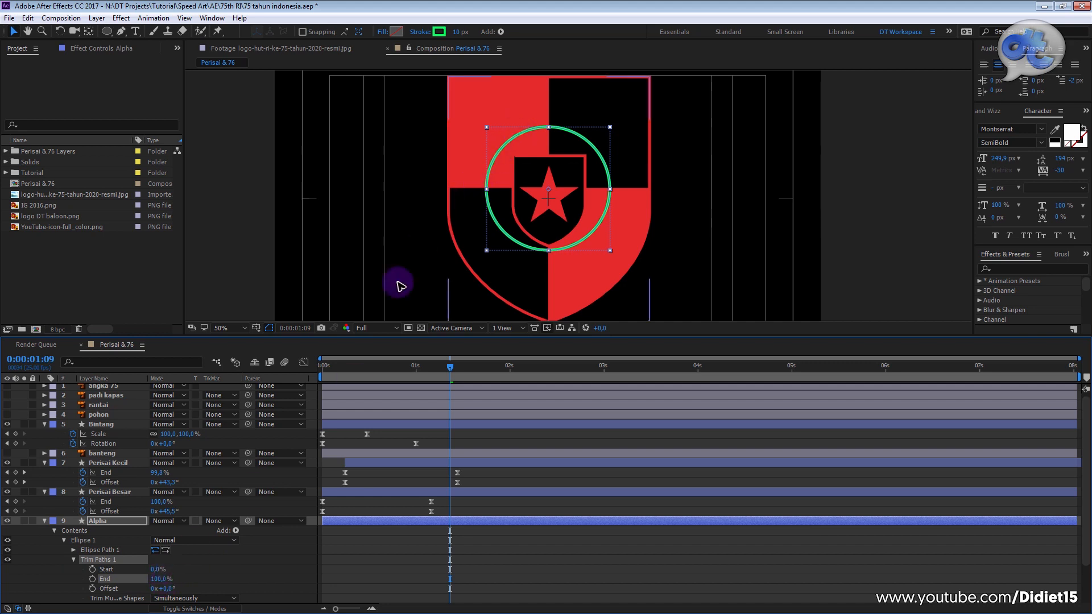
Step: Switch to VLC and scrub the sample video around 00:01 to study the shield colour reveal, returning to After Effects
{"action": "mouse_move", "coordinate": [560, 605]}
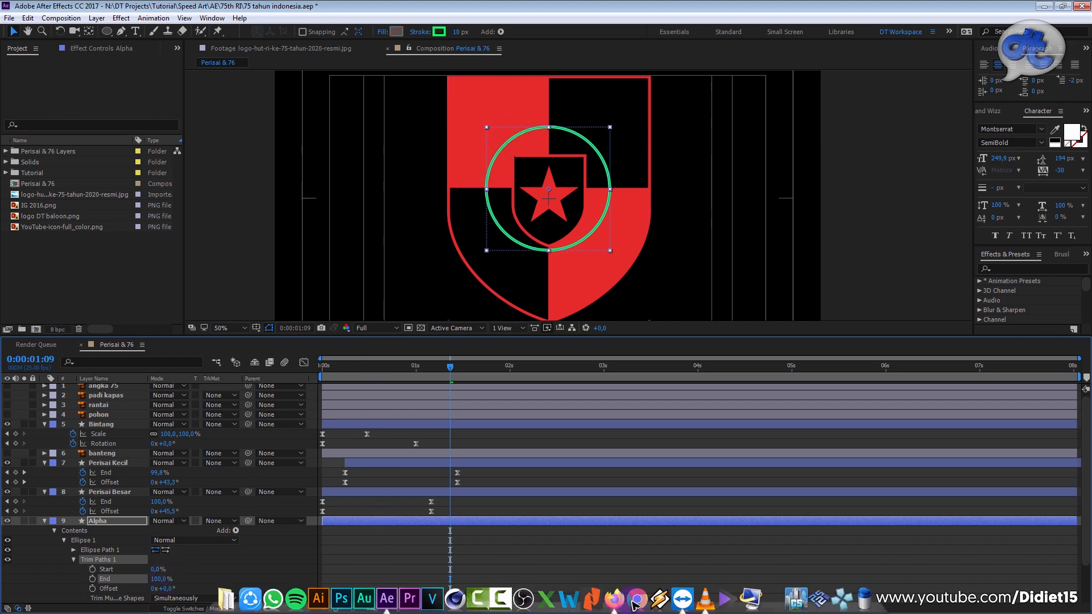
{"action": "left_click", "coordinate": [705, 598]}
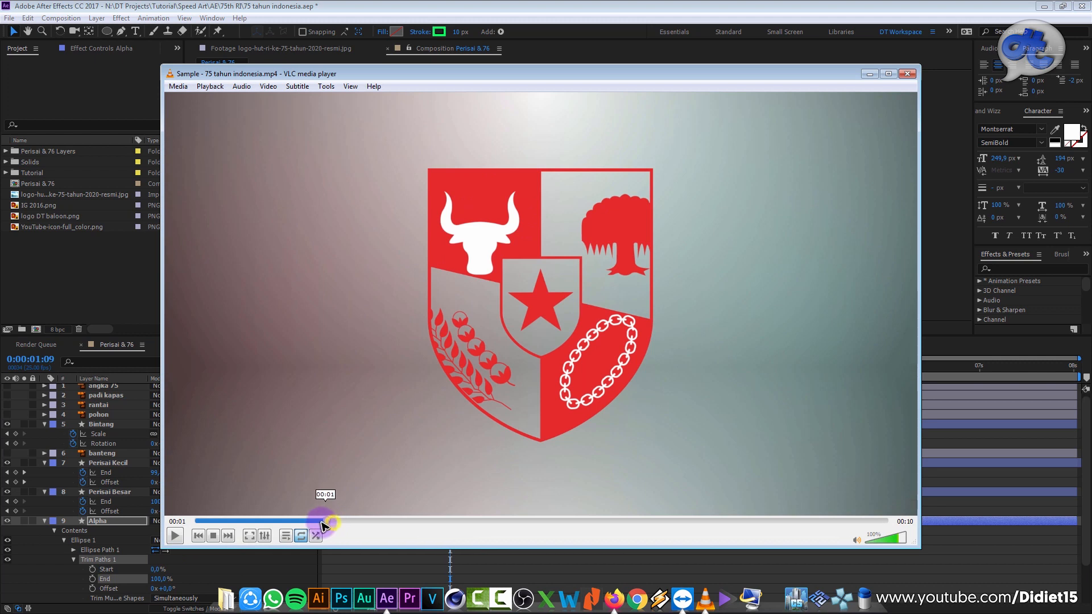
{"action": "left_click_drag", "start_coordinate": [323, 525], "coordinate": [303, 521]}
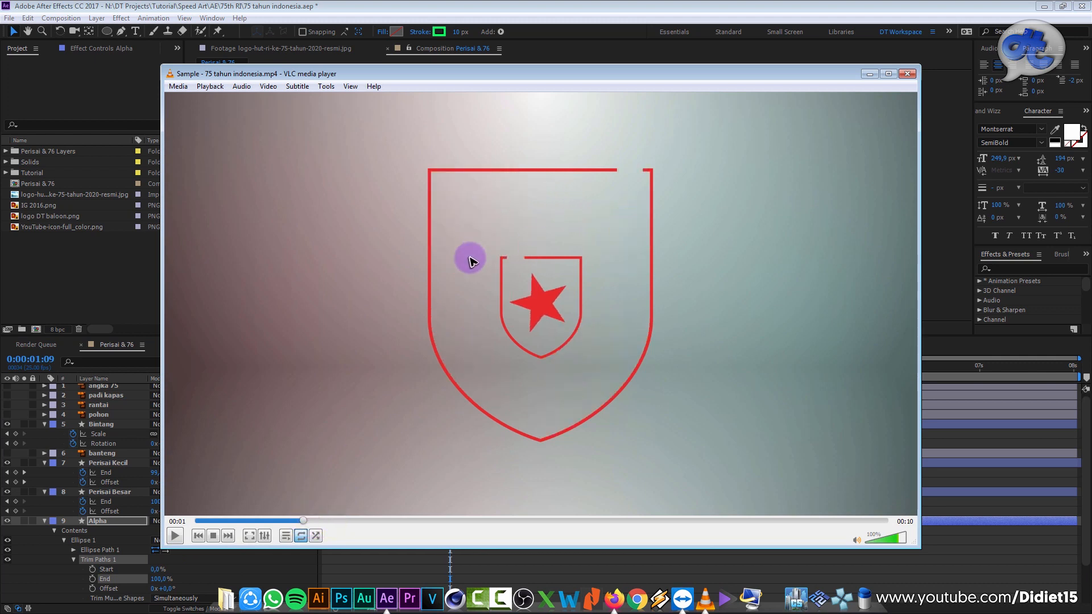
{"action": "left_click_drag", "start_coordinate": [304, 521], "coordinate": [325, 520]}
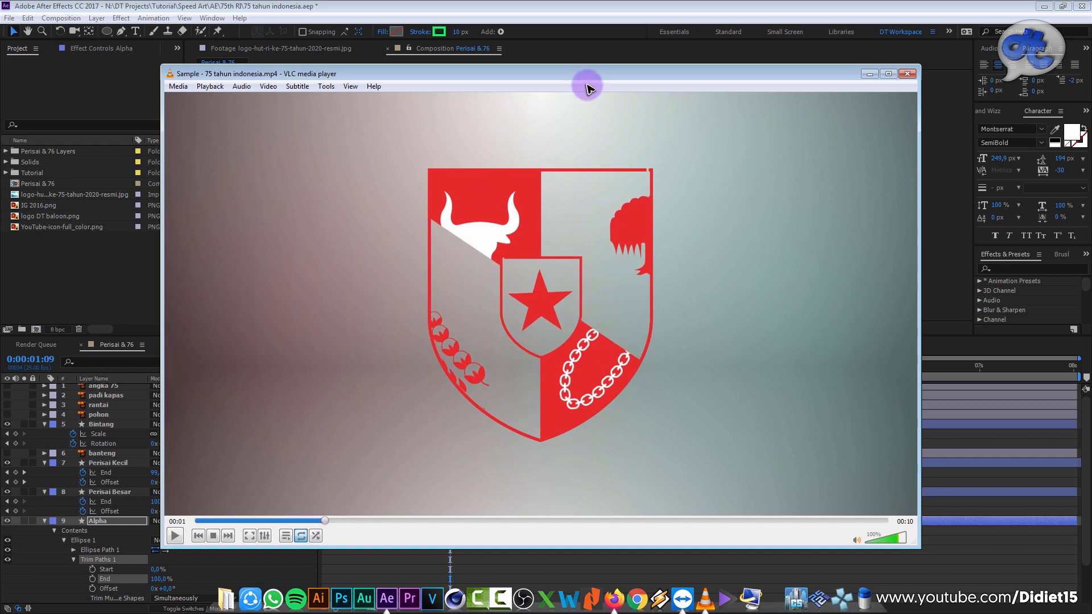
{"action": "left_click", "coordinate": [624, 12]}
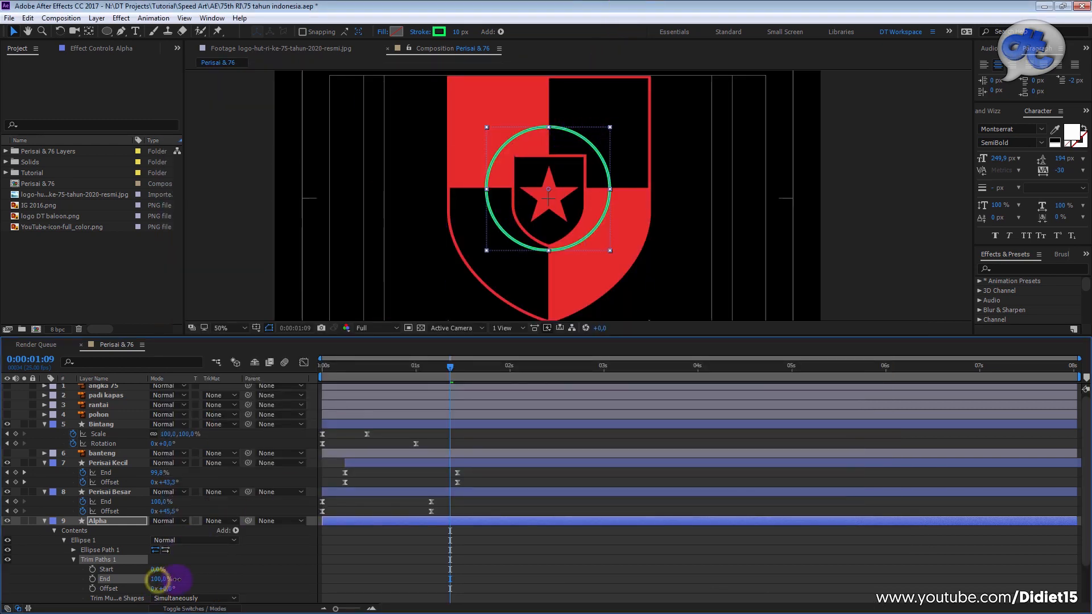
Step: Keyframe the Alpha circle's Trim Paths Start at 100% at 0 seconds and 75% at 1 second
{"action": "left_click_drag", "start_coordinate": [156, 583], "coordinate": [198, 568]}
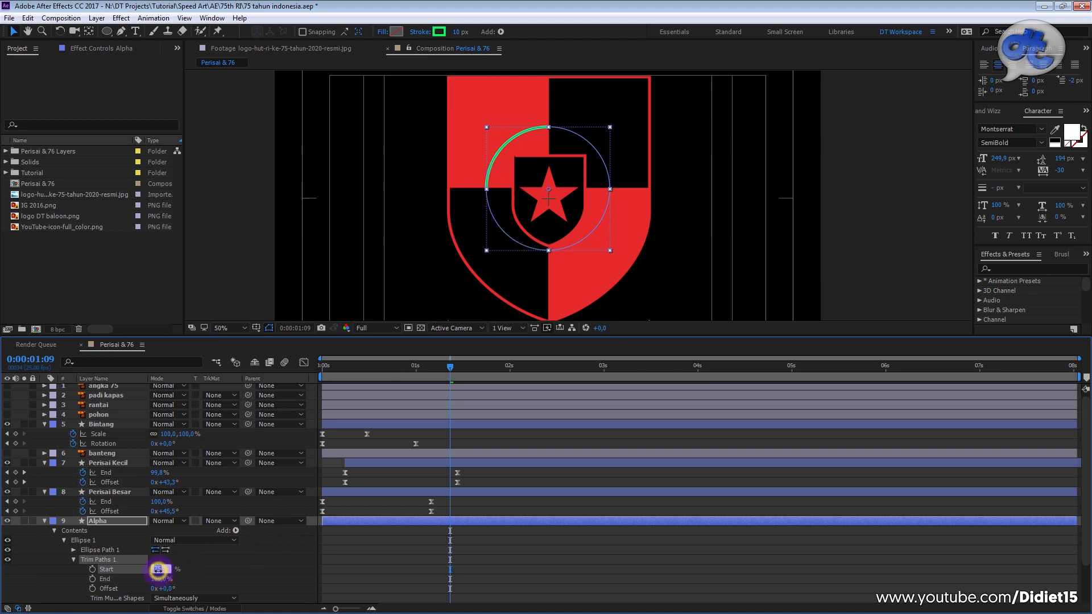
{"action": "key", "text": "Return"}
{"action": "left_click_drag", "start_coordinate": [452, 368], "coordinate": [422, 385]}
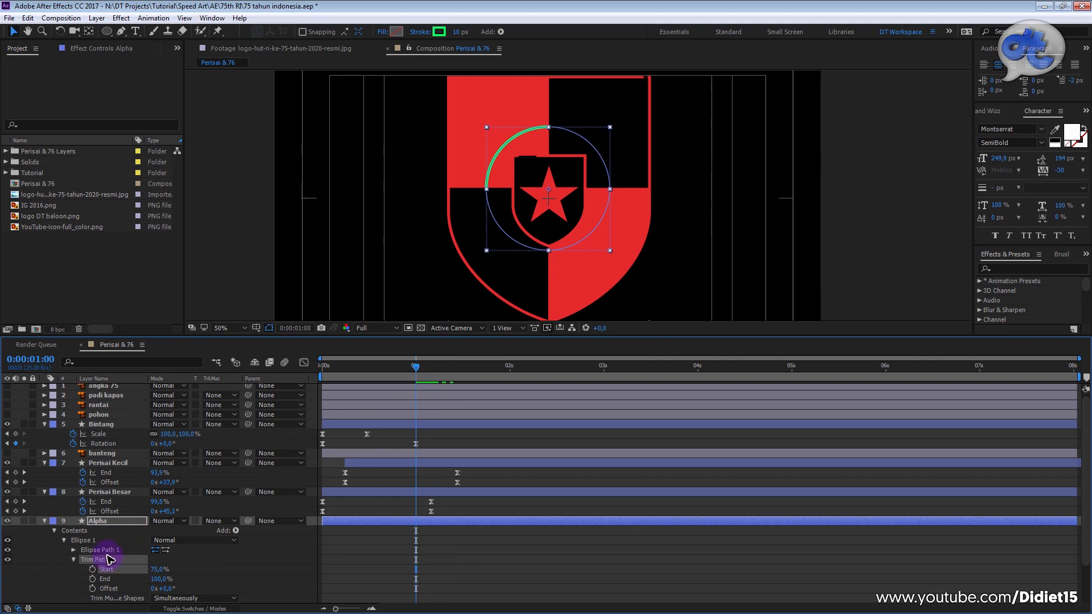
{"action": "left_click", "coordinate": [93, 570]}
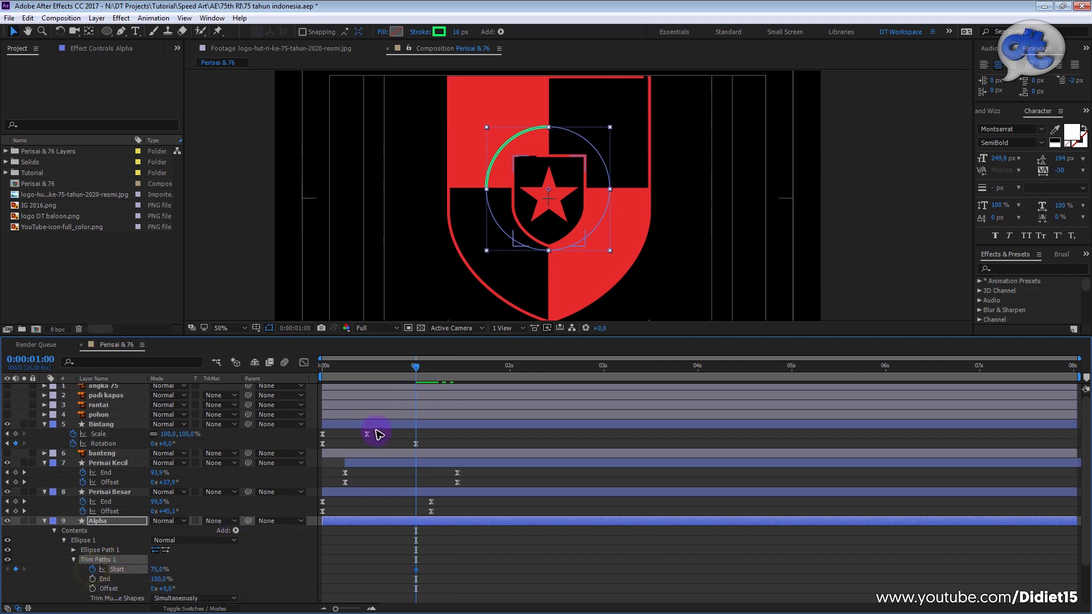
{"action": "left_click_drag", "start_coordinate": [404, 370], "coordinate": [318, 376]}
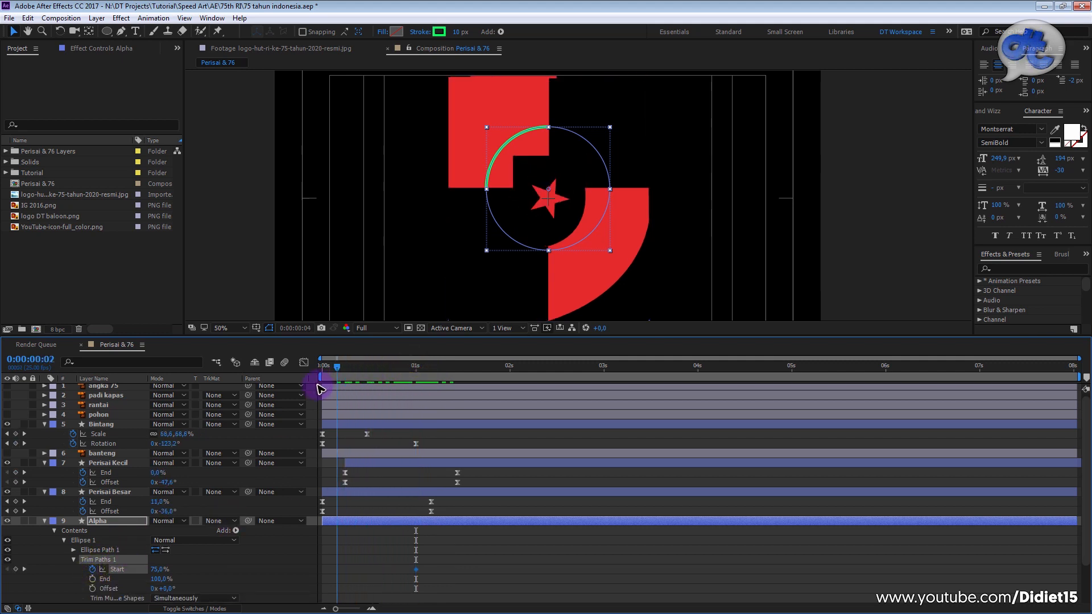
{"action": "left_click_drag", "start_coordinate": [151, 572], "coordinate": [168, 570]}
Step: Easy Ease both Start keyframes, pull the speed curve to 100% influence for a fast start and slow finish, and preview
{"action": "left_click_drag", "start_coordinate": [441, 565], "coordinate": [303, 584]}
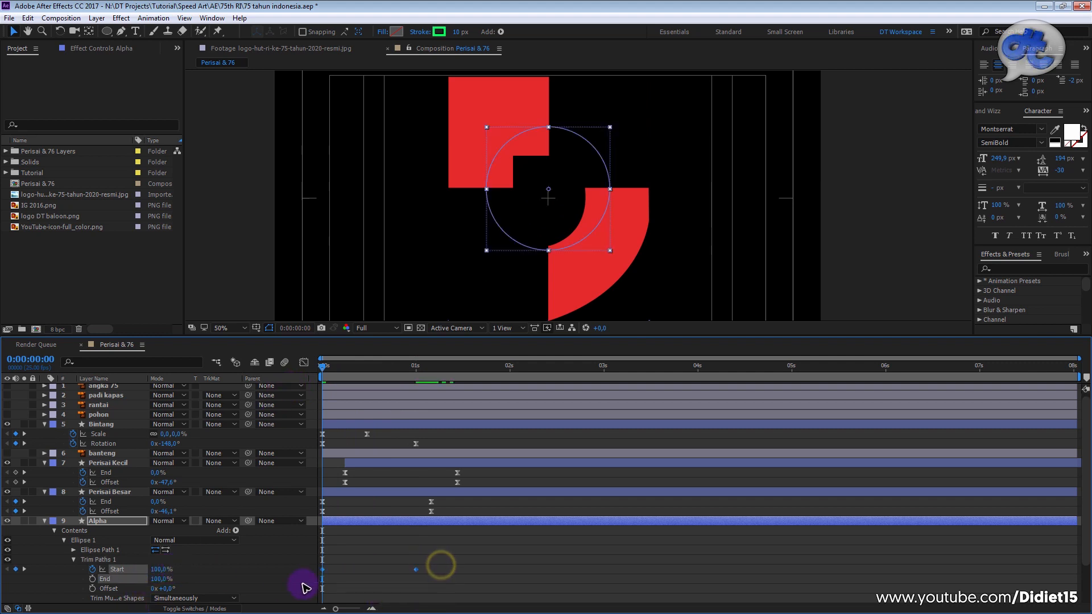
{"action": "key", "text": "F9"}
{"action": "left_click", "coordinate": [304, 362]}
{"action": "left_click_drag", "start_coordinate": [426, 428], "coordinate": [342, 389]}
{"action": "key", "text": "ctrl+z"}
{"action": "left_click_drag", "start_coordinate": [421, 386], "coordinate": [356, 402]}
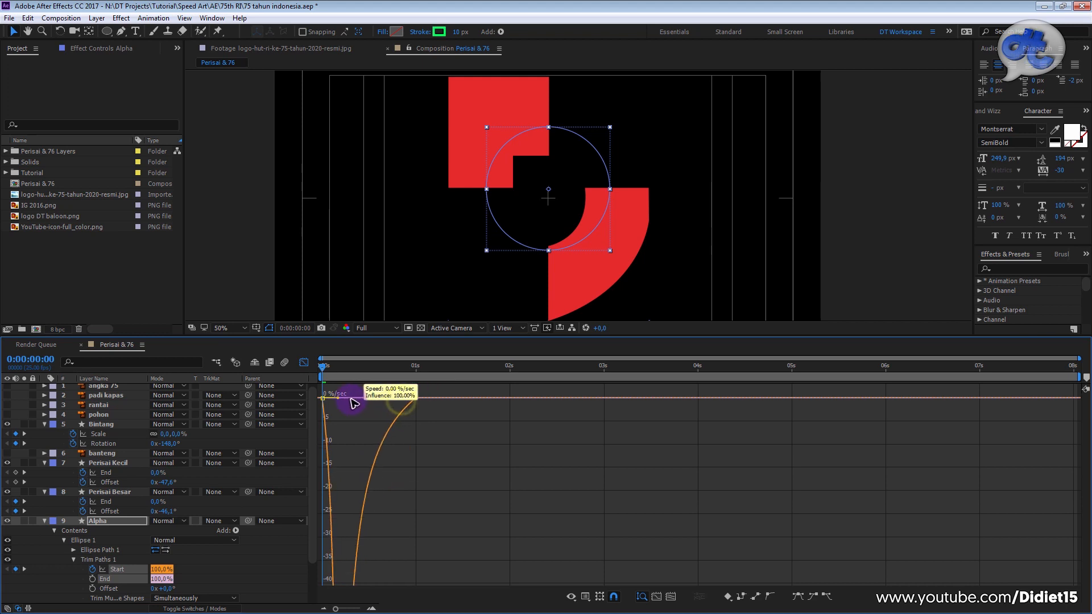
{"action": "left_click", "coordinate": [304, 363]}
{"action": "key", "text": "space"}
{"action": "key", "text": "space"}
{"action": "left_click", "coordinate": [472, 552]}
{"action": "key", "text": "space"}
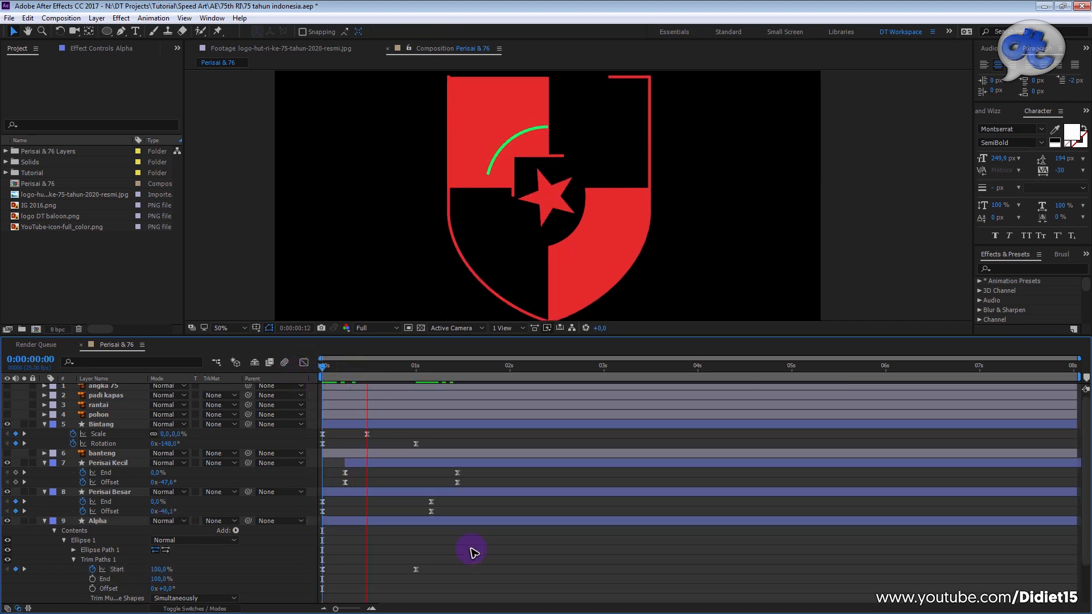
Step: Thicken the Alpha circle's stroke to 397 px so it becomes a solid green quarter wedge
{"action": "left_click", "coordinate": [415, 520]}
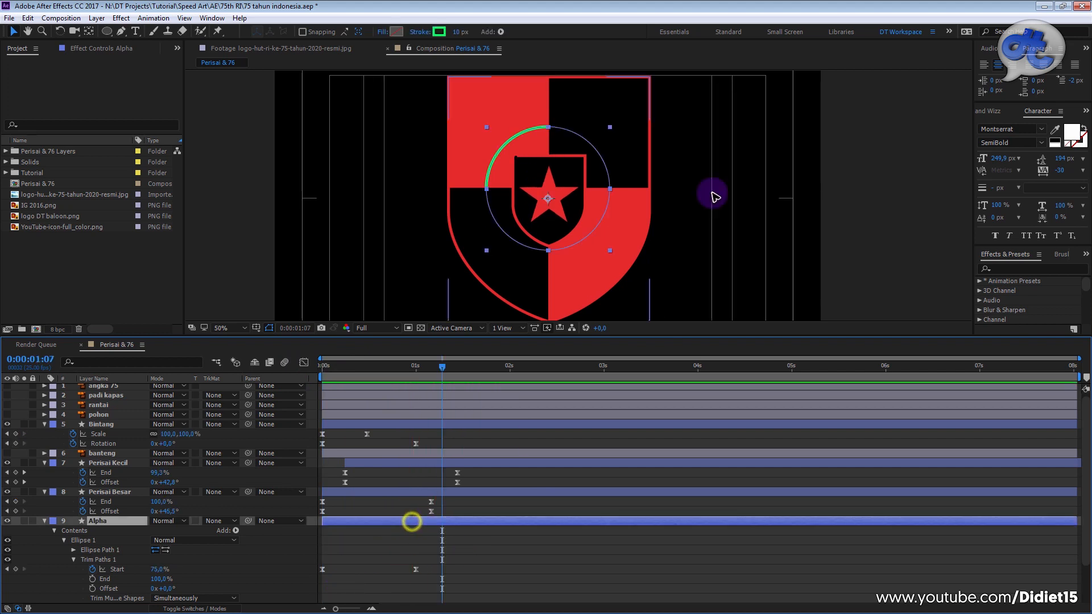
{"action": "mouse_move", "coordinate": [459, 37]}
{"action": "left_mouse_down"}
{"action": "mouse_move", "coordinate": [518, 34]}
{"action": "mouse_move", "coordinate": [592, 51]}
{"action": "left_mouse_up"}
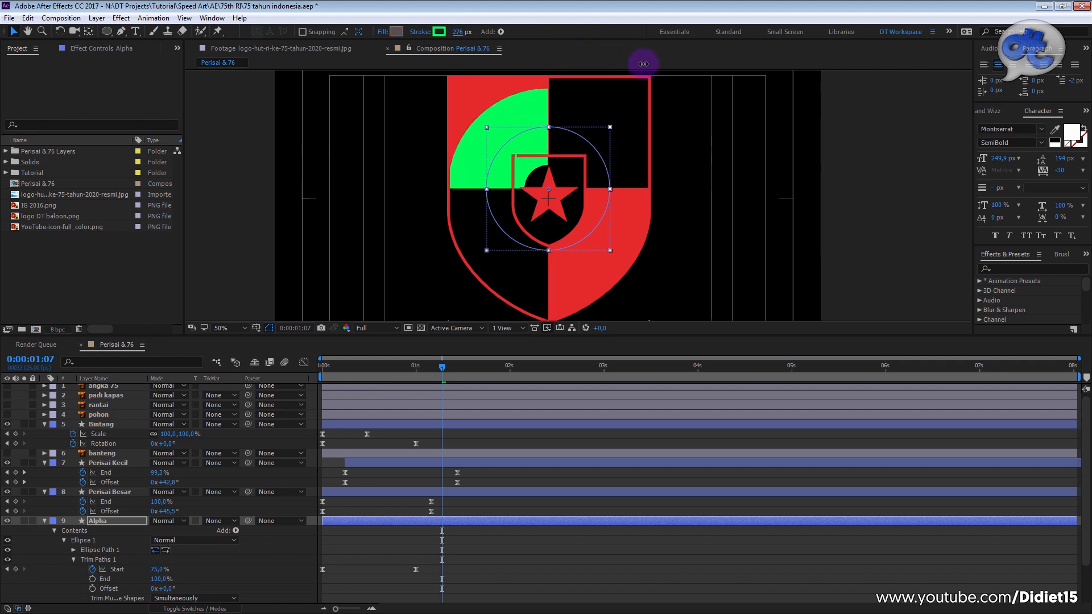
{"action": "left_click_drag", "start_coordinate": [670, 71], "coordinate": [698, 77]}
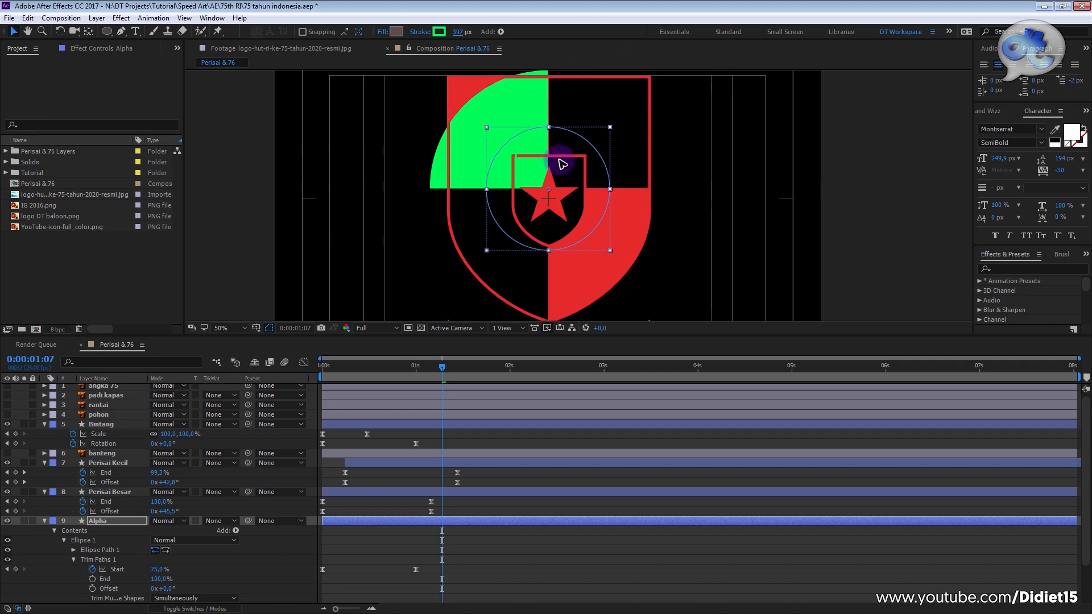
Step: Enlarge the Alpha circle around its centre until the green wedge covers the shield's whole upper-left quarter, and preview the animation
{"action": "key", "text": "comma"}
{"action": "key", "text": "period"}
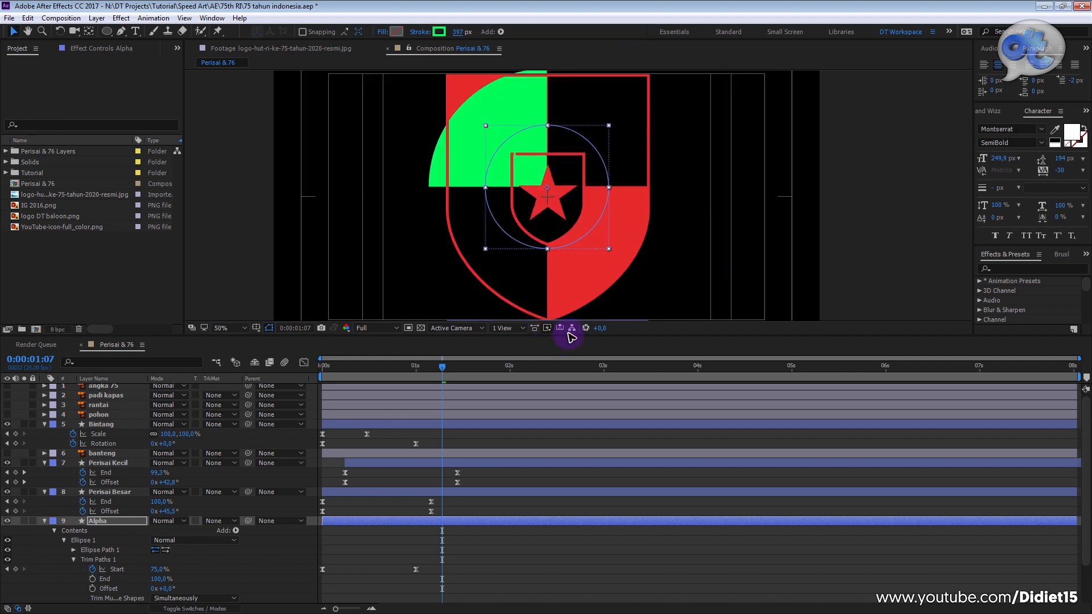
{"action": "left_click_drag", "start_coordinate": [568, 335], "coordinate": [568, 419]}
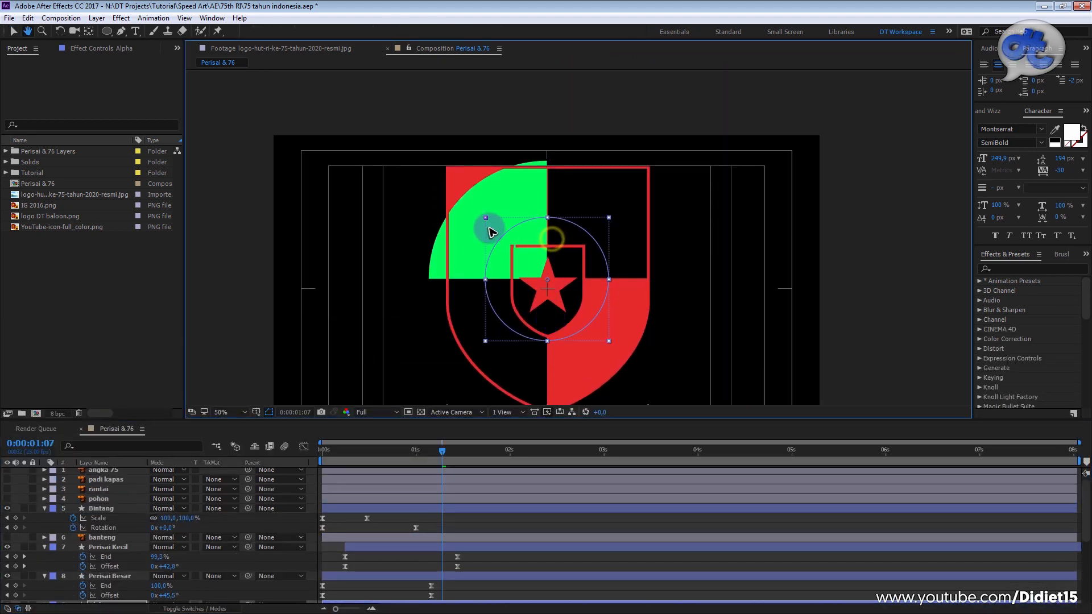
{"action": "left_click_drag", "start_coordinate": [484, 218], "coordinate": [466, 199]}
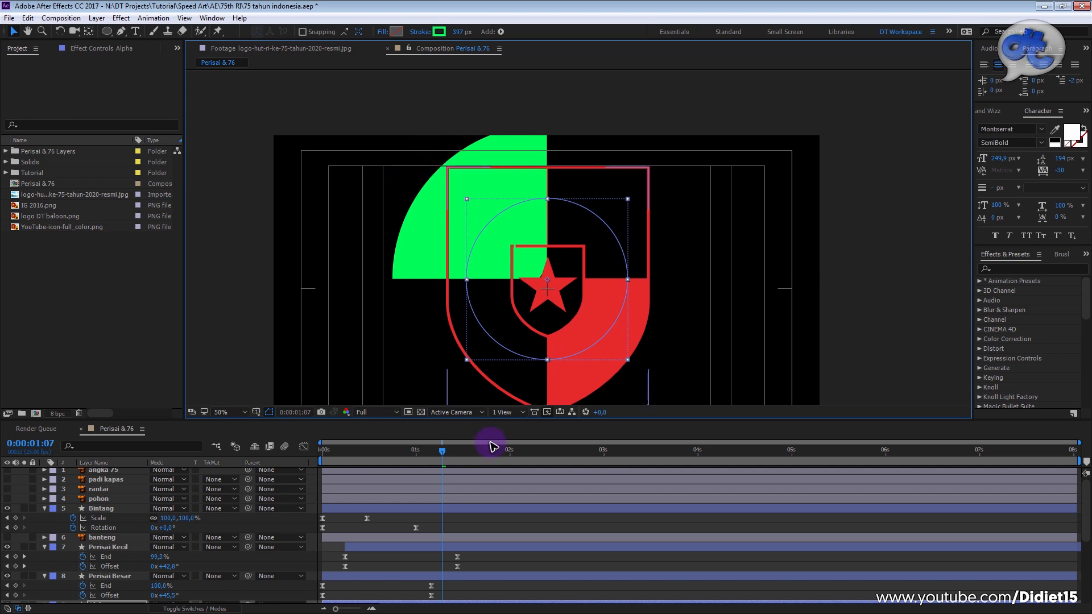
{"action": "left_click_drag", "start_coordinate": [469, 419], "coordinate": [257, 394]}
{"action": "key", "text": "space"}
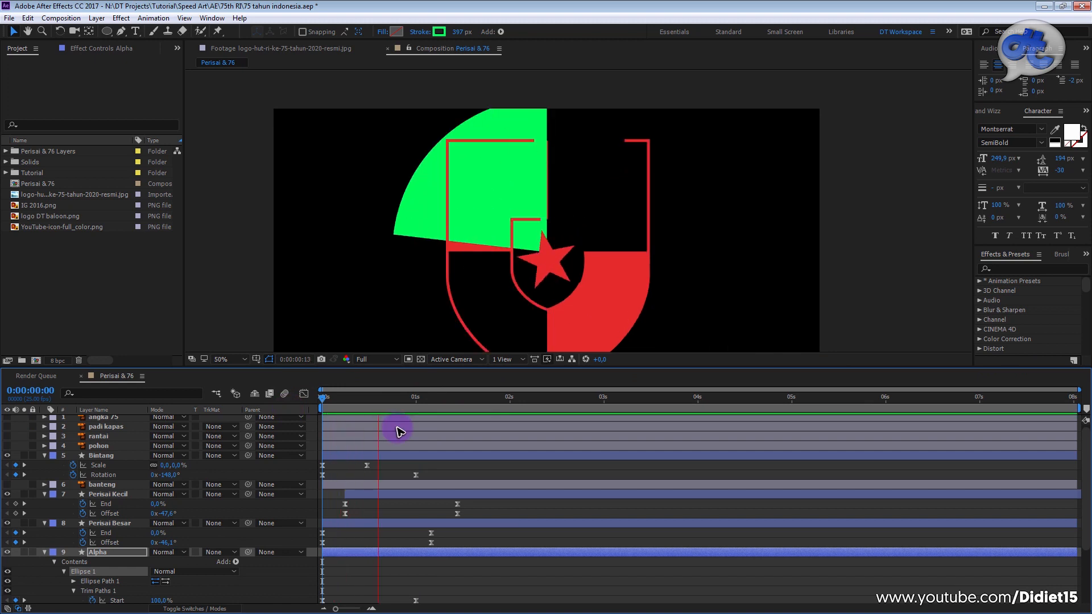
Step: Move Alpha's second Trim Paths Start keyframe to 0:00:00:15 and preview the faster reveal from the beginning
{"action": "scroll", "coordinate": [411, 536], "scroll_direction": "down", "scroll_amount": 1}
{"action": "left_click", "coordinate": [419, 528]}
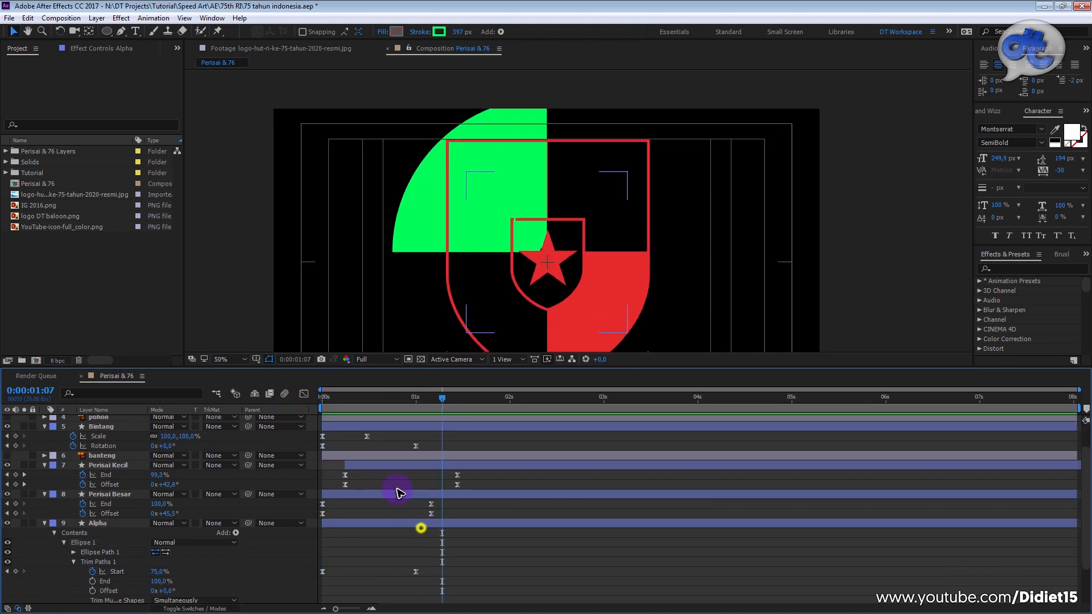
{"action": "left_click_drag", "start_coordinate": [417, 403], "coordinate": [380, 408]}
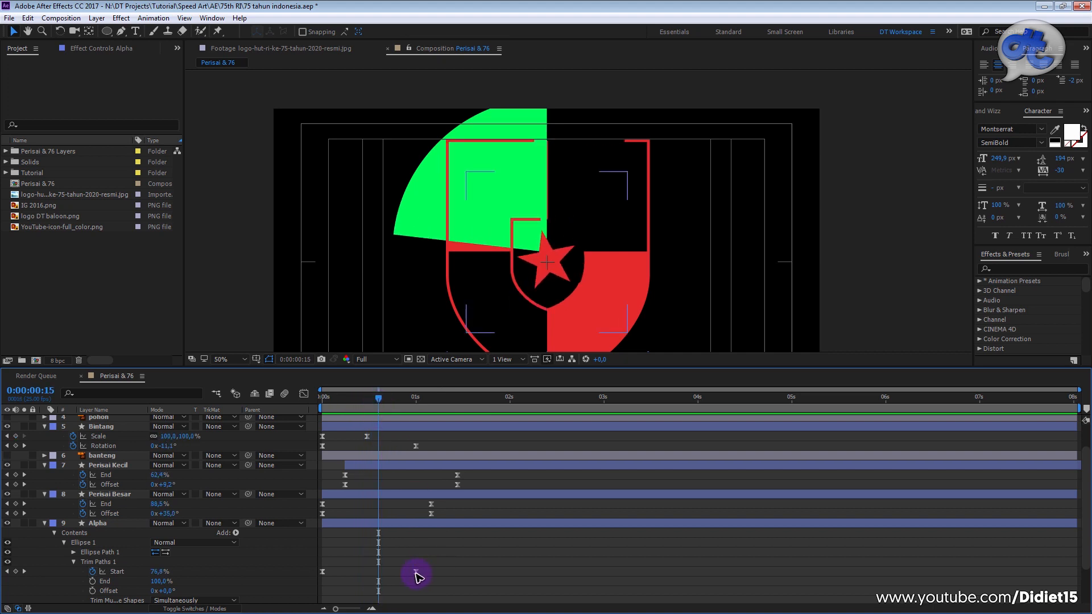
{"action": "left_click_drag", "start_coordinate": [416, 573], "coordinate": [379, 572]}
{"action": "left_click_drag", "start_coordinate": [383, 398], "coordinate": [263, 401]}
{"action": "key", "text": "space"}
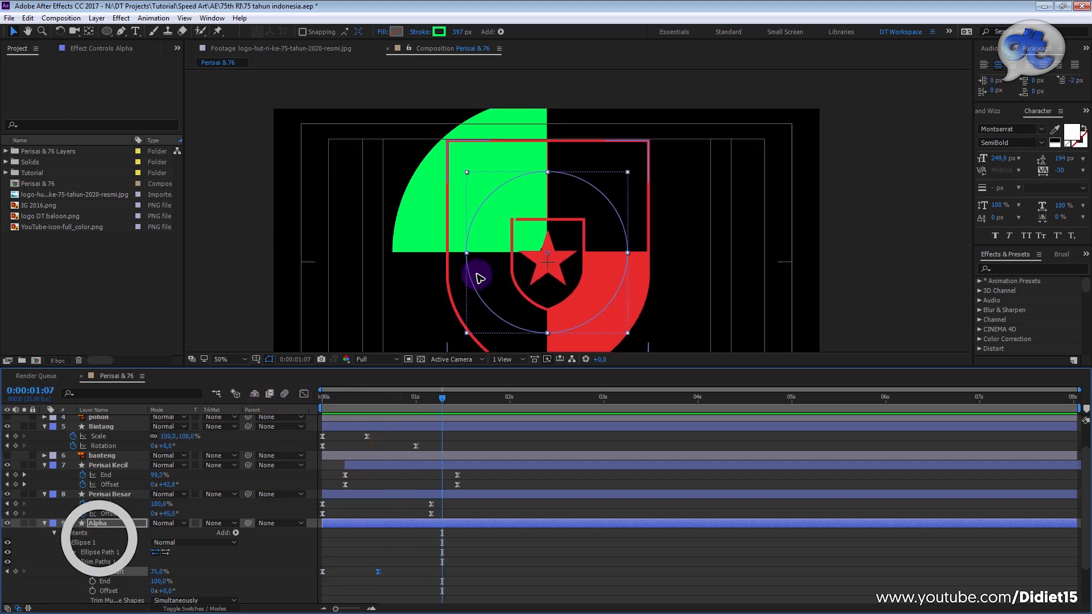
Step: Nudge the Alpha circle rightward until the wedge's vertical edge covers the red sliver at the shield's centre line
{"action": "scroll", "coordinate": [556, 205], "scroll_direction": "up", "scroll_amount": 1}
{"action": "left_click_drag", "start_coordinate": [500, 187], "coordinate": [530, 236]}
{"action": "key", "text": "period"}
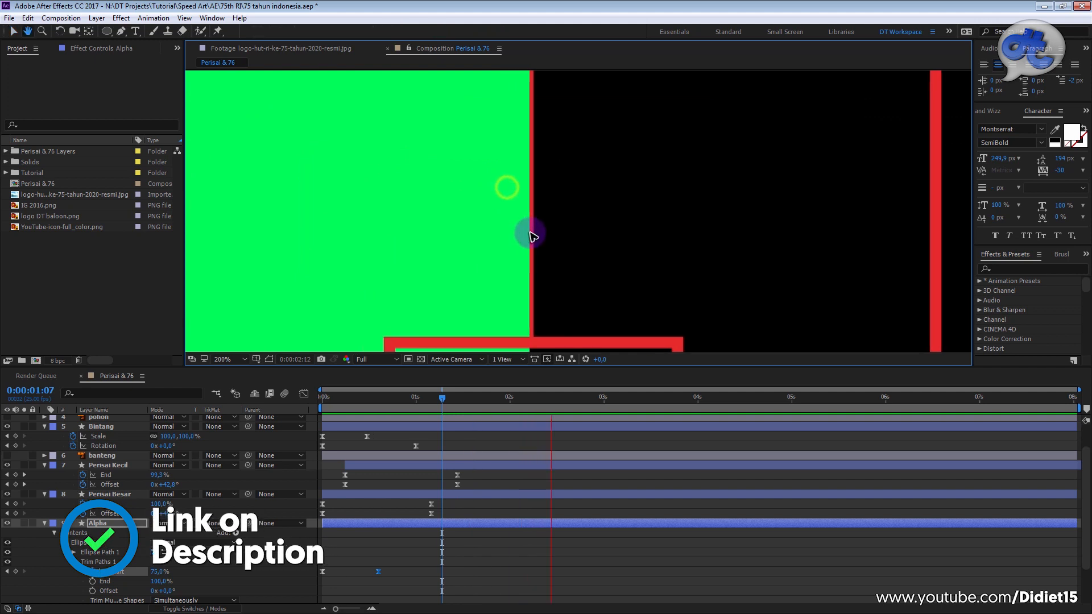
{"action": "key", "text": "space"}
{"action": "key", "text": "comma"}
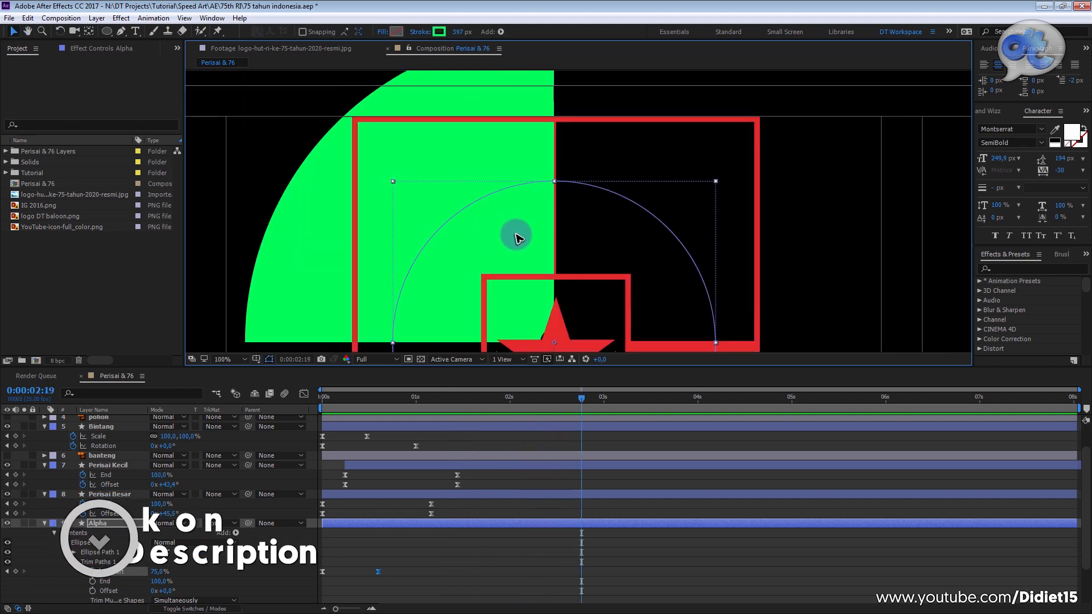
{"action": "key", "text": "Right"}
{"action": "key", "text": "Right"}
{"action": "key", "text": "Right"}
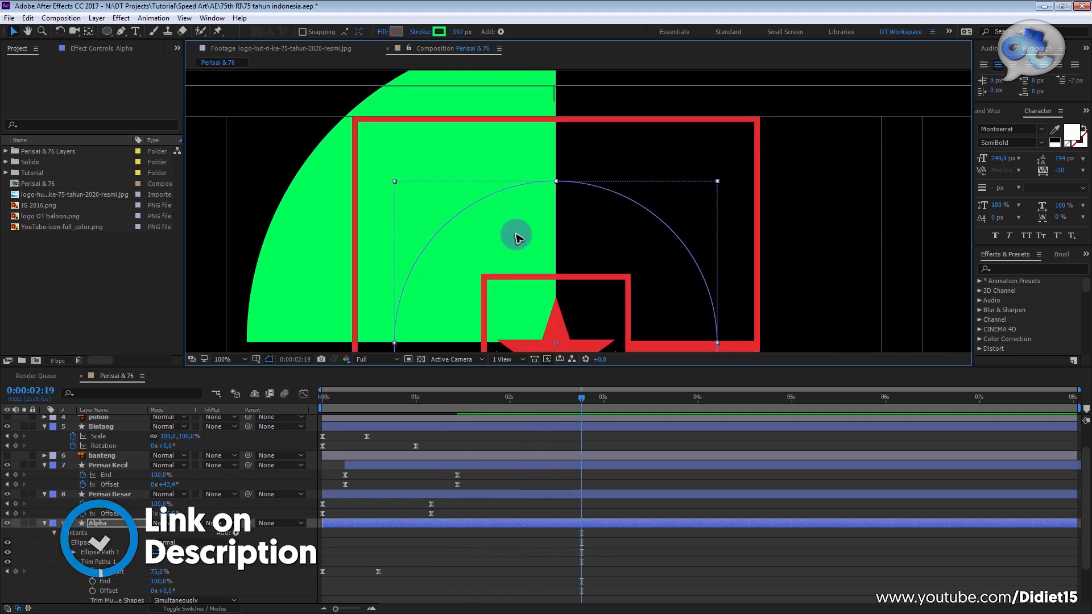
Step: Fine-tune the Alpha circle's vertical and horizontal position so the wedge's edges line up with the upper-left red quarter
{"action": "left_click_drag", "start_coordinate": [505, 338], "coordinate": [518, 266]}
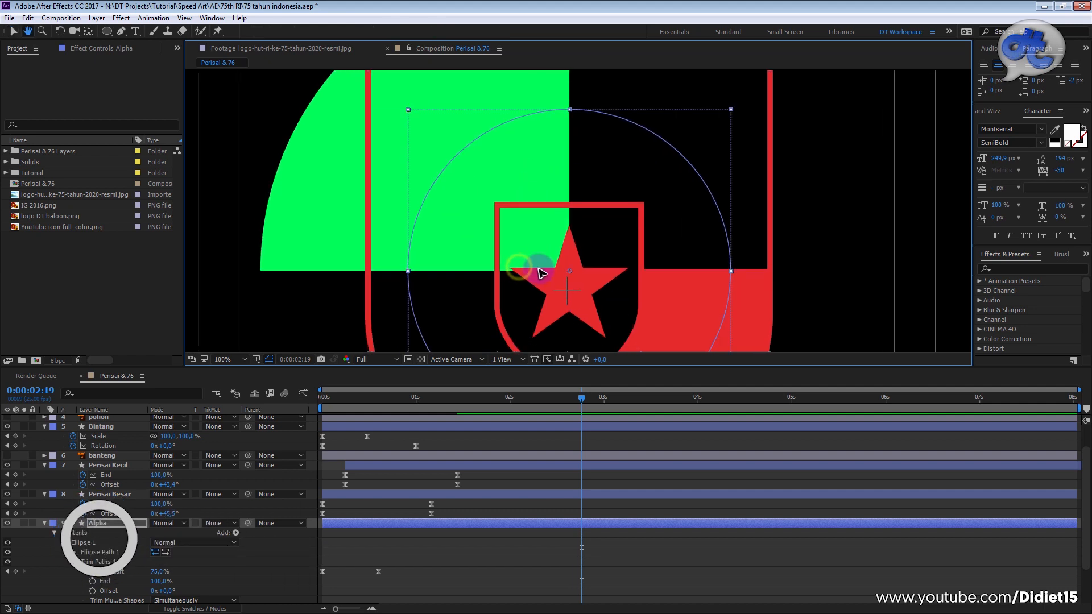
{"action": "key", "text": "period"}
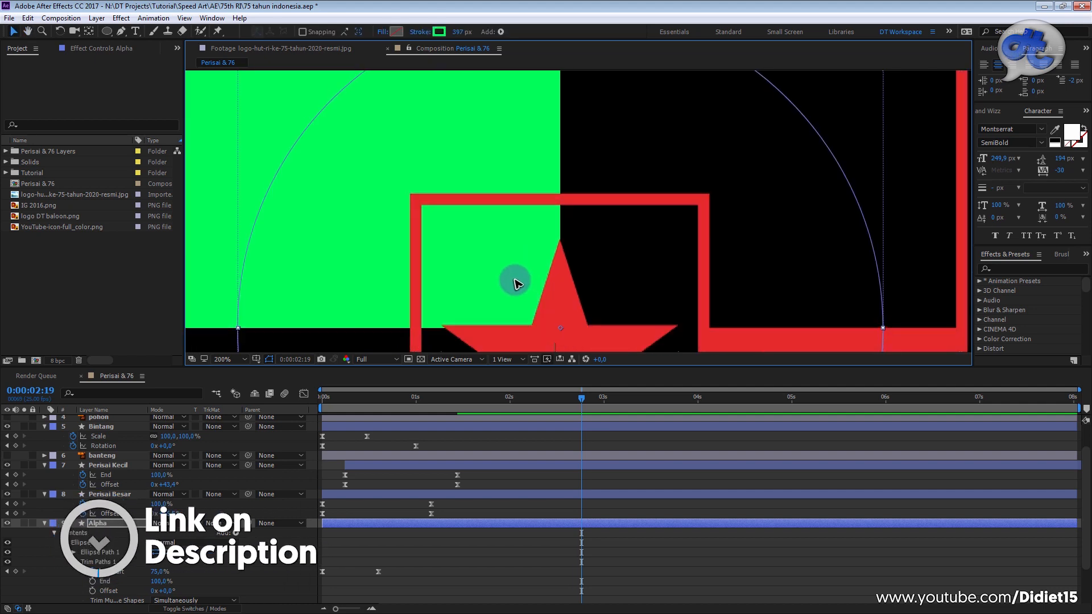
{"action": "key", "text": "Up"}
{"action": "key", "text": "Up"}
{"action": "key", "text": "Up"}
{"action": "key", "text": "Up"}
{"action": "key", "text": "Down"}
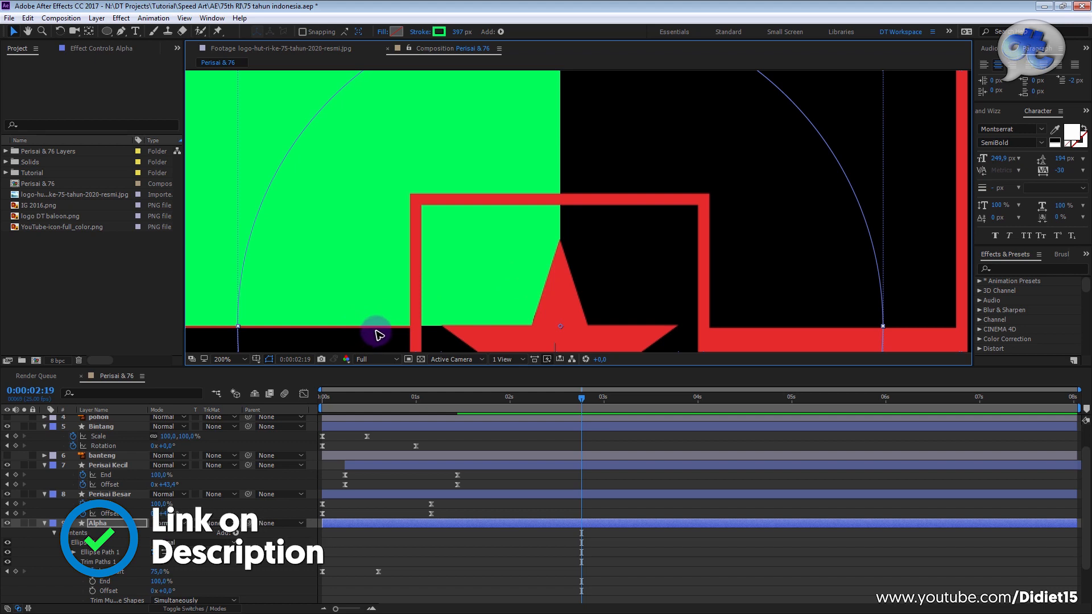
{"action": "key", "text": "Down"}
{"action": "key", "text": "Down"}
{"action": "key", "text": "Left"}
{"action": "key", "text": "Left"}
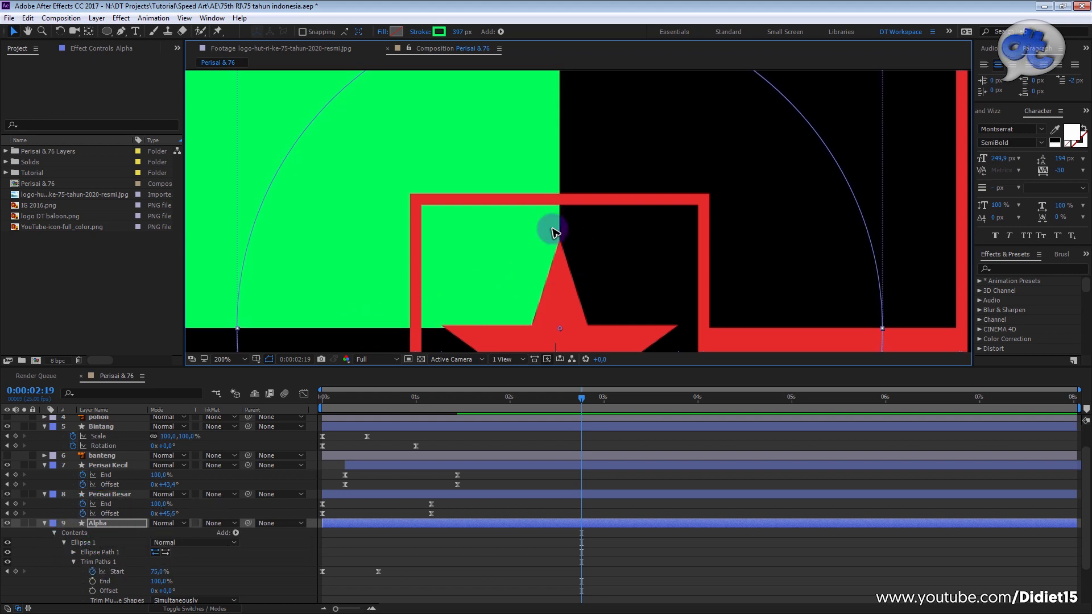
Step: Set the Warna Perisai layer's track matte to Alpha Matte "Alpha"
{"action": "scroll", "coordinate": [570, 237], "scroll_direction": "down", "scroll_amount": 2}
{"action": "left_click_drag", "start_coordinate": [539, 195], "coordinate": [496, 268]}
{"action": "key", "text": "v"}
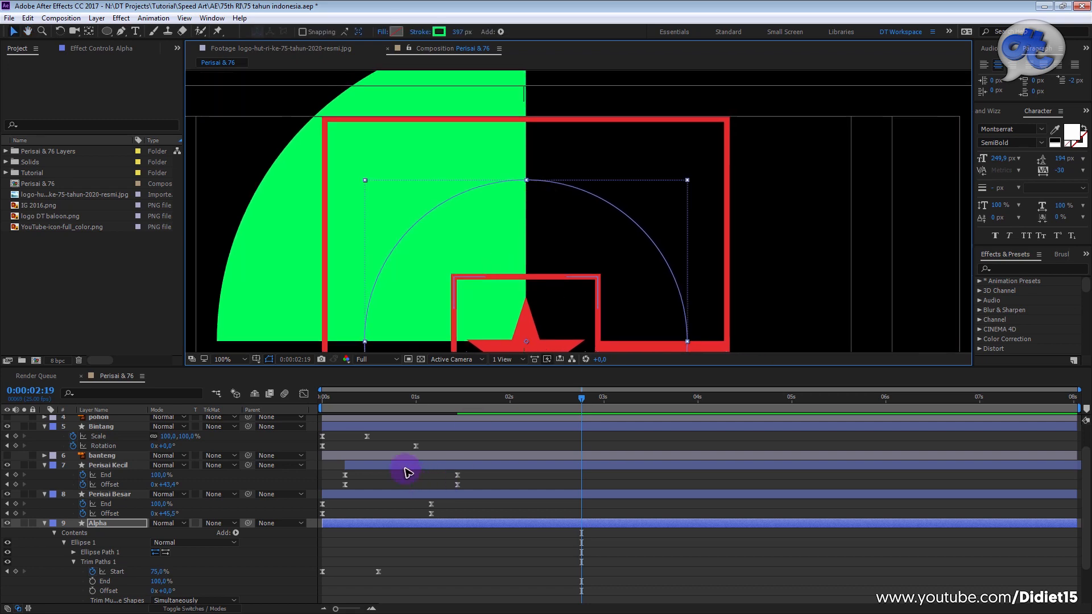
{"action": "left_click", "coordinate": [45, 523]}
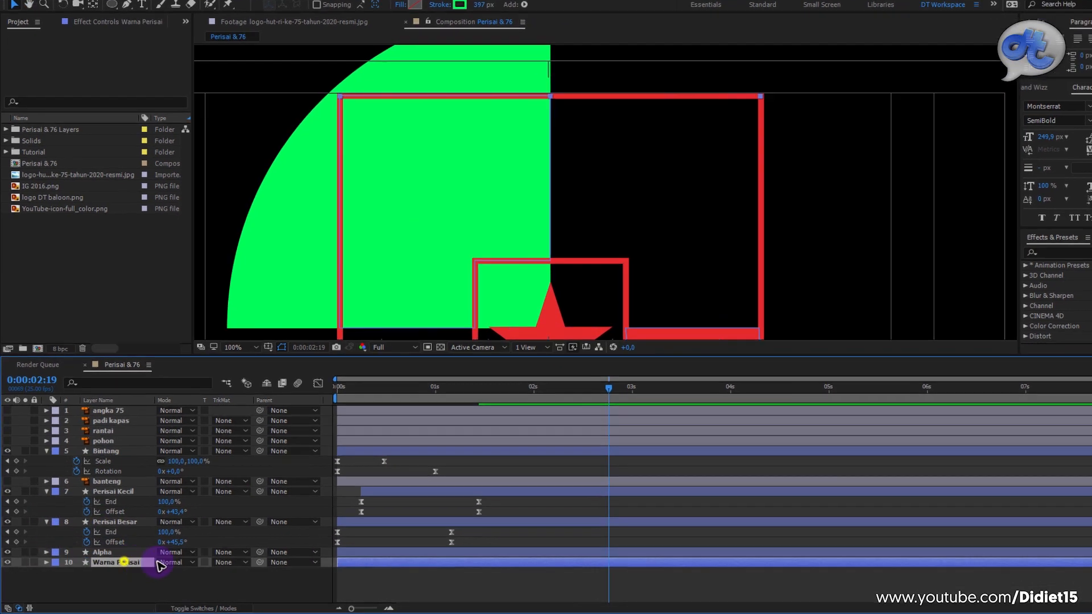
{"action": "left_click", "coordinate": [104, 535]}
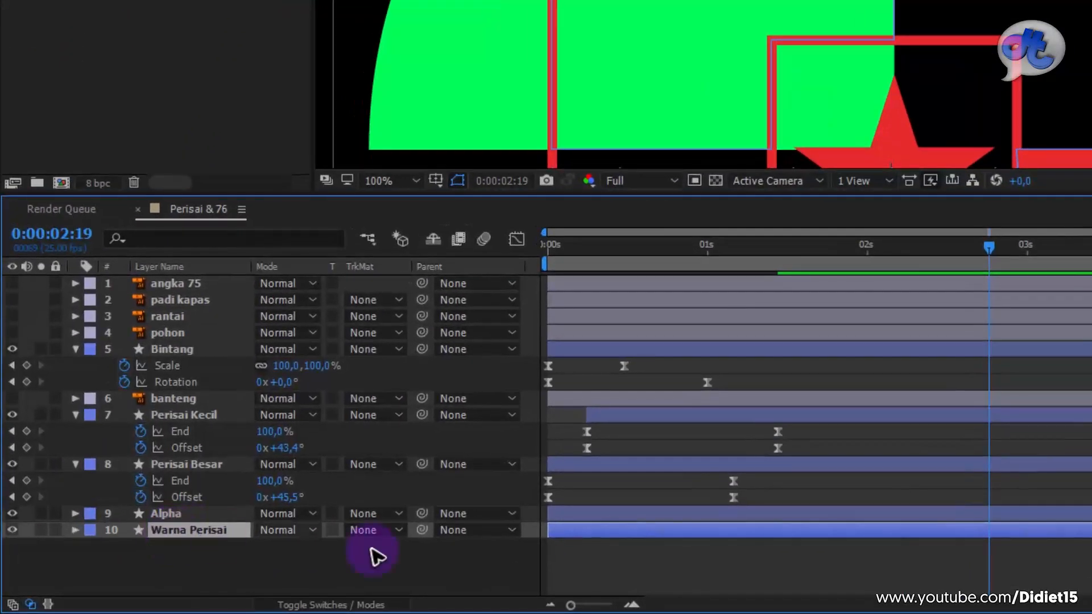
{"action": "left_click", "coordinate": [374, 535]}
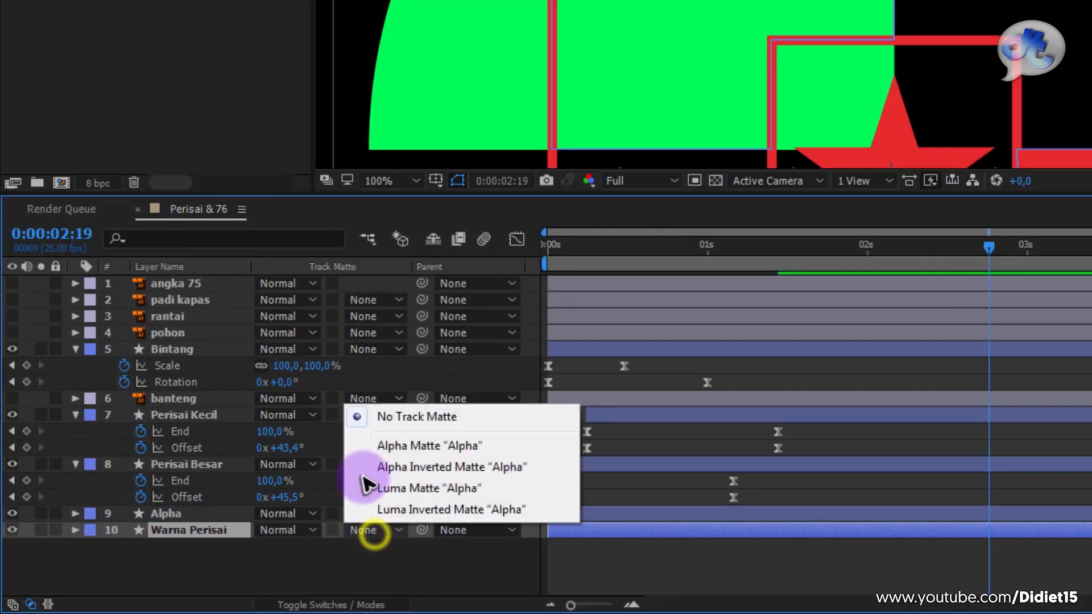
{"action": "left_click", "coordinate": [431, 445]}
Step: Preview the matted reveal of the shield's upper-left red quarter from the beginning
{"action": "left_click_drag", "start_coordinate": [779, 245], "coordinate": [544, 245]}
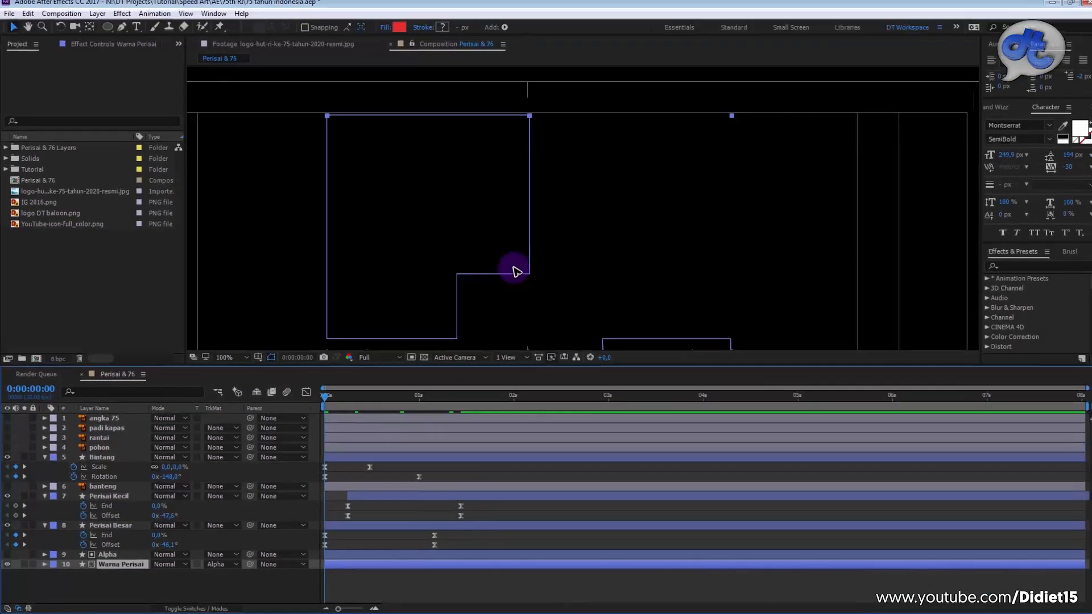
{"action": "scroll", "coordinate": [516, 272], "scroll_direction": "down", "scroll_amount": 1}
{"action": "key", "text": "space"}
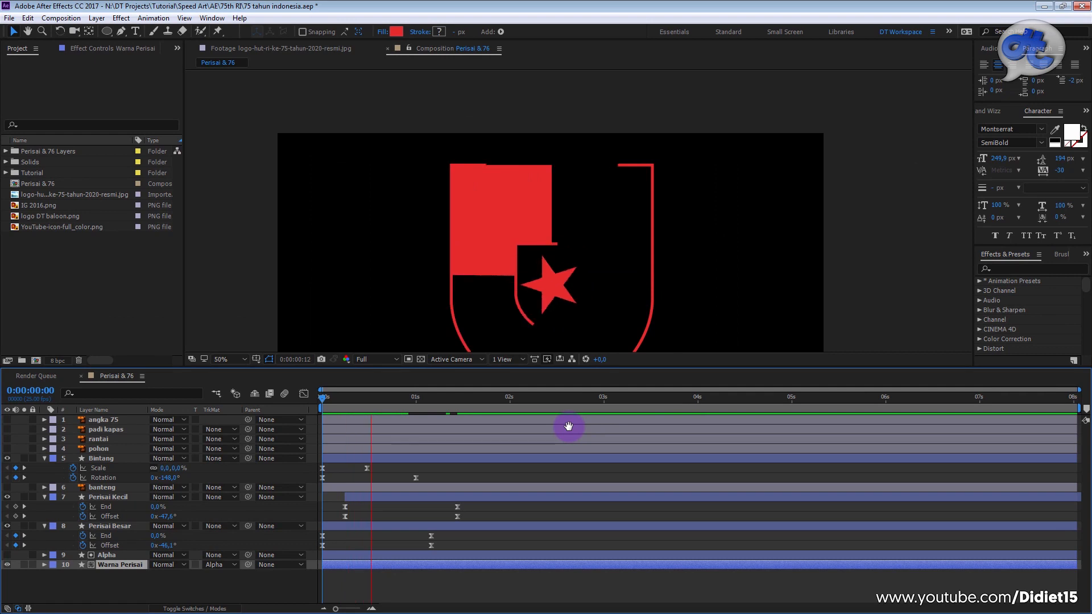
{"action": "left_click_drag", "start_coordinate": [562, 293], "coordinate": [559, 201]}
{"action": "key", "text": "space"}
{"action": "left_click_drag", "start_coordinate": [446, 399], "coordinate": [291, 403]}
{"action": "key", "text": "space"}
{"action": "key", "text": "space"}
{"action": "left_click", "coordinate": [348, 554]}
{"action": "left_click", "coordinate": [381, 540]}
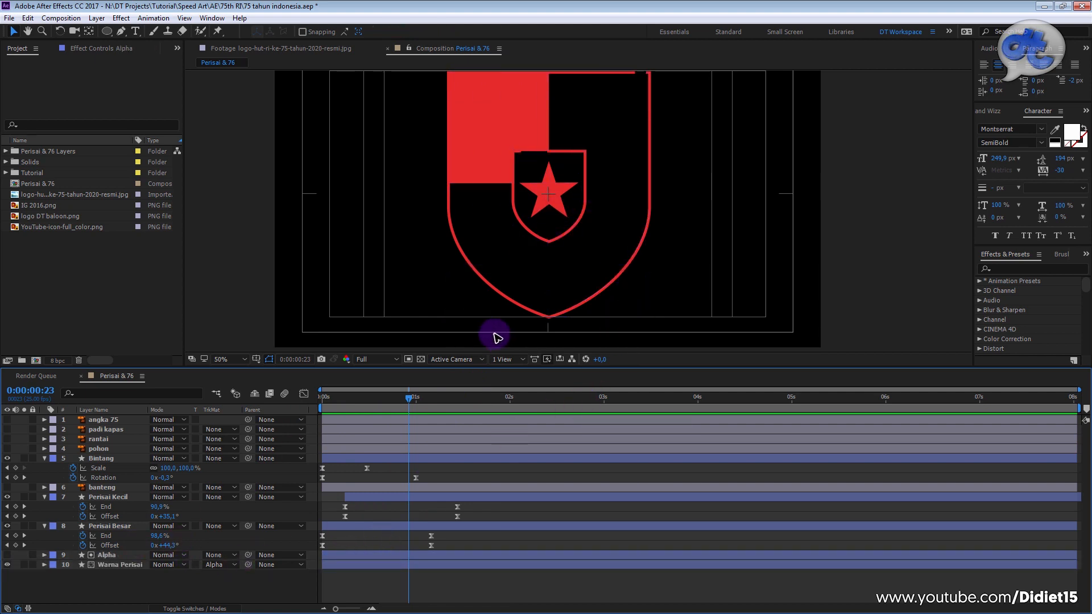
Step: Duplicate the Alpha and Warna Perisai layers together as a second matte pair above the originals
{"action": "left_click", "coordinate": [120, 556]}
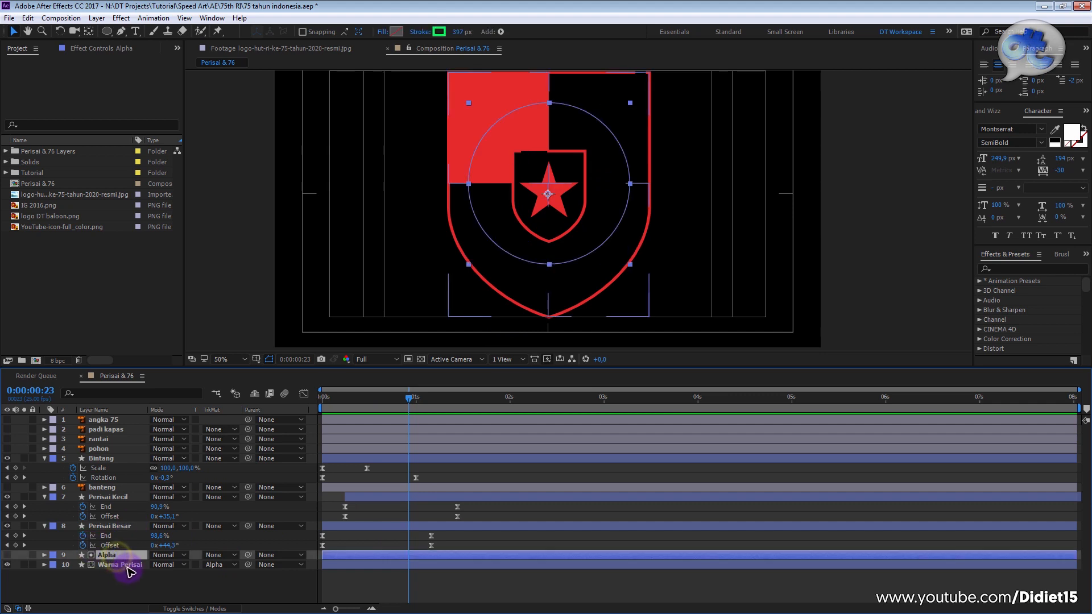
{"action": "left_click", "coordinate": [124, 566], "text": "shift"}
{"action": "key", "text": "ctrl+c"}
{"action": "key", "text": "ctrl+v"}
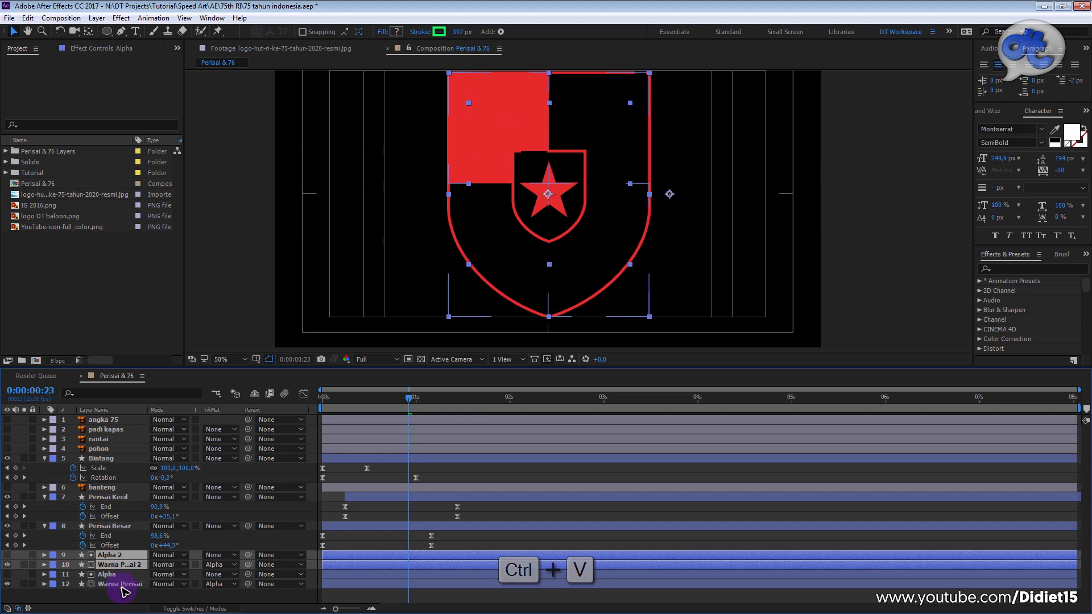
{"action": "left_click", "coordinate": [123, 584]}
{"action": "left_click", "coordinate": [127, 566]}
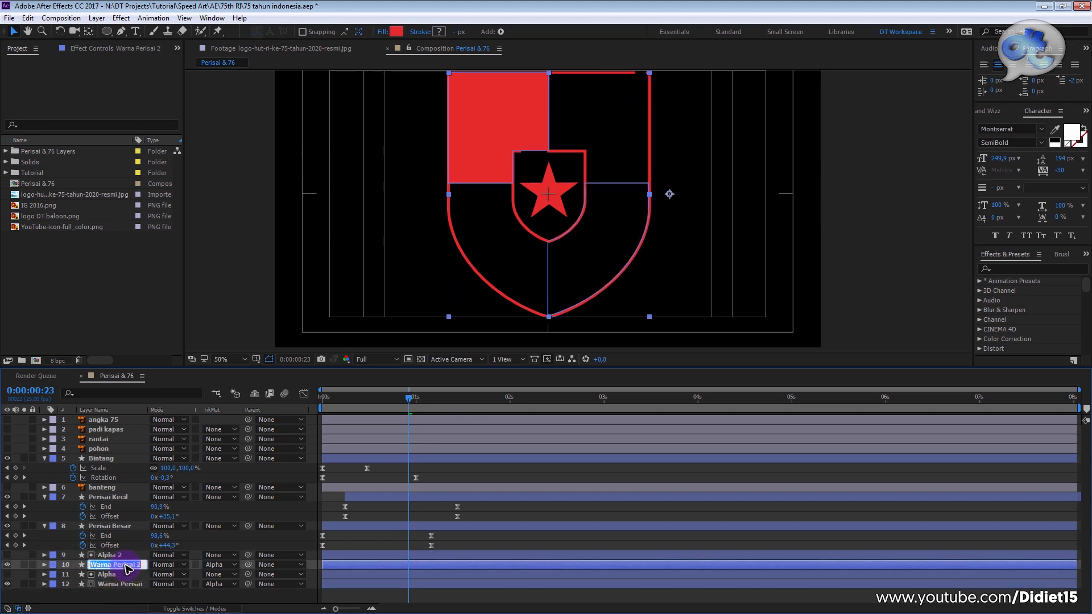
{"action": "left_click", "coordinate": [140, 595]}
Step: Make the Alpha 2 layer visible, reveal its keyframes and move the current time to 0:00:00:15
{"action": "left_click", "coordinate": [117, 556]}
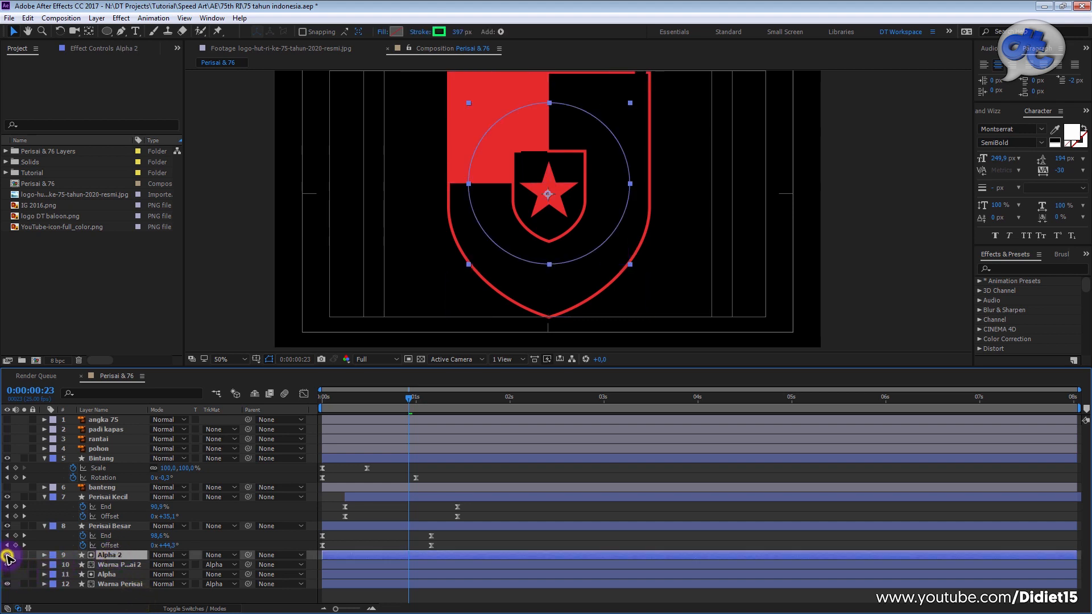
{"action": "left_click", "coordinate": [7, 556]}
{"action": "left_click_drag", "start_coordinate": [411, 403], "coordinate": [402, 460]}
{"action": "key", "text": "u"}
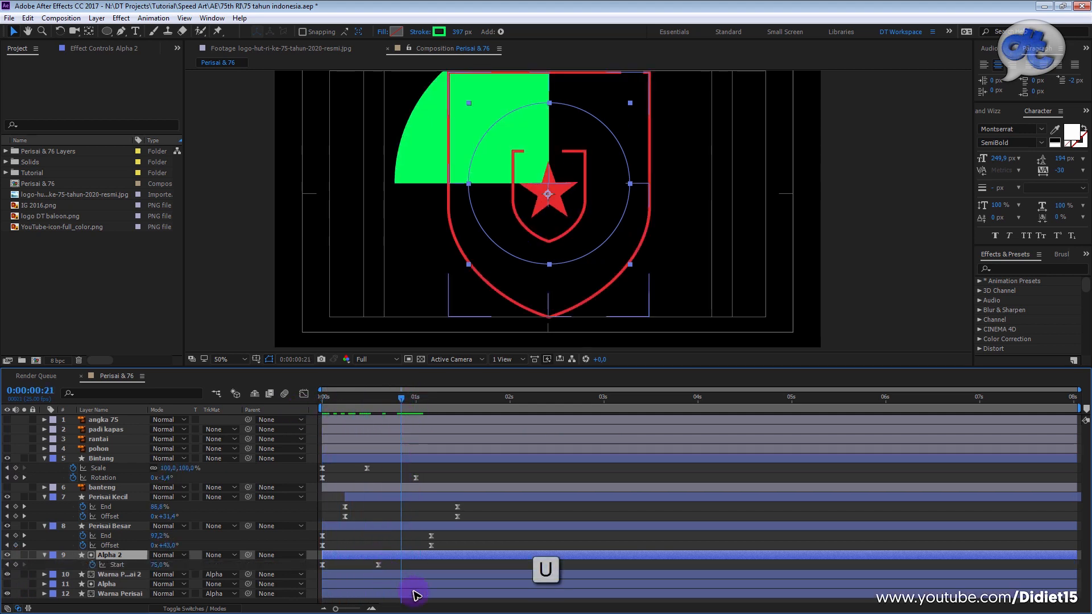
{"action": "mouse_move", "coordinate": [382, 405]}
{"action": "left_mouse_down"}
{"action": "mouse_move", "coordinate": [317, 402]}
{"action": "mouse_move", "coordinate": [378, 407]}
{"action": "left_mouse_up"}
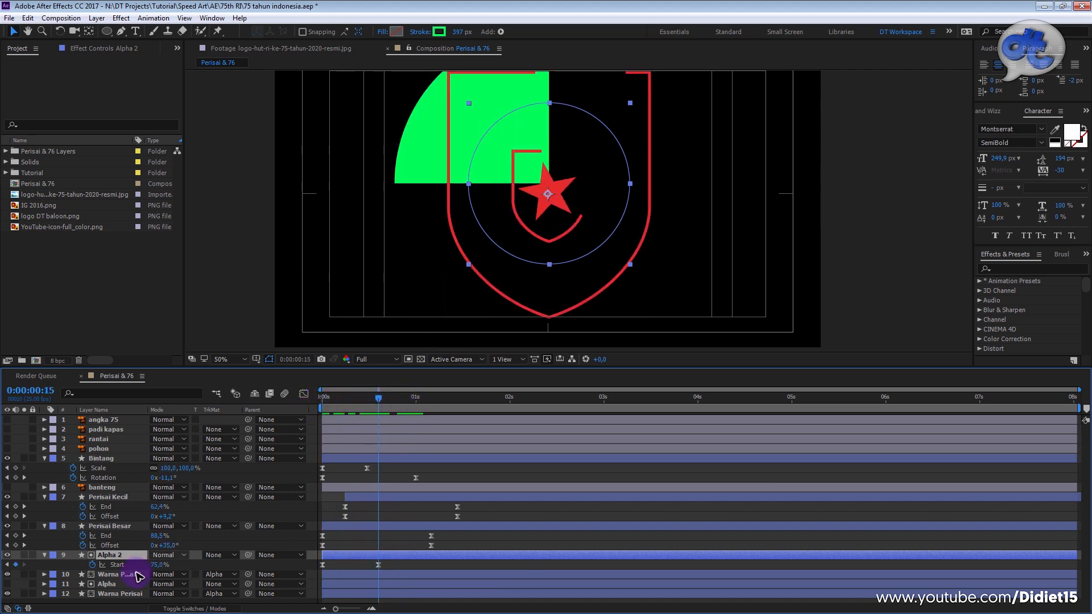
Step: Set Alpha 2's Rotation to -180° so its wedge points toward the shield's lower-right quarter
{"action": "left_click", "coordinate": [122, 556]}
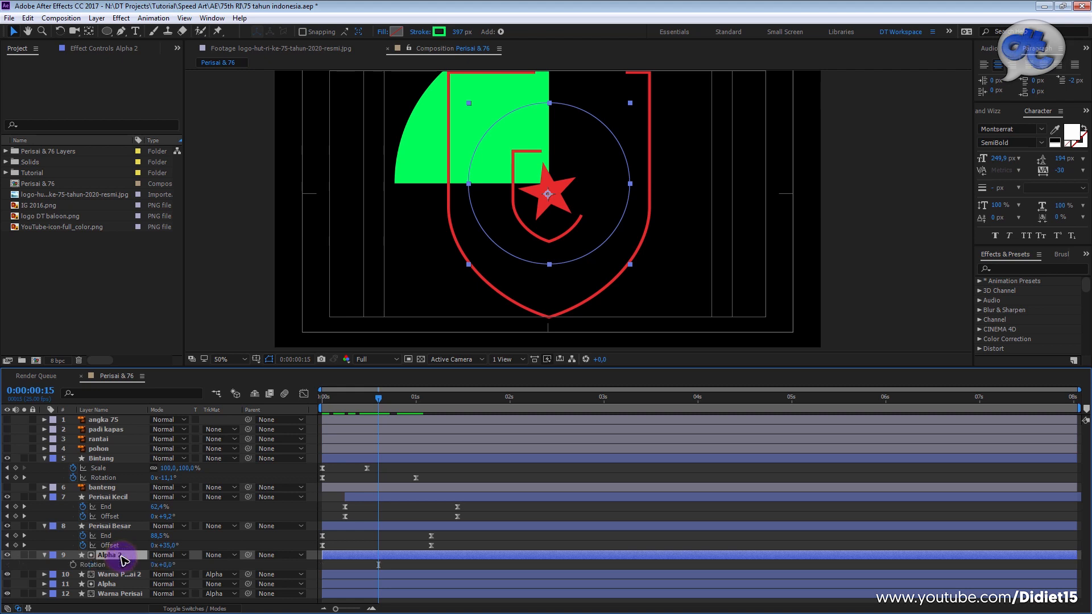
{"action": "left_click_drag", "start_coordinate": [170, 566], "coordinate": [133, 581]}
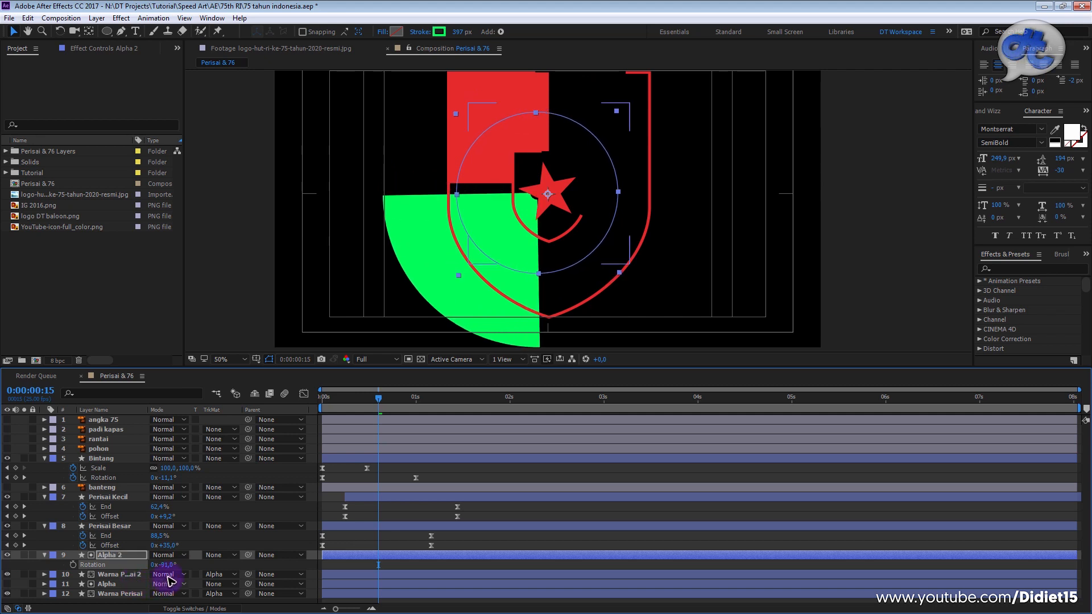
{"action": "key", "text": "Return"}
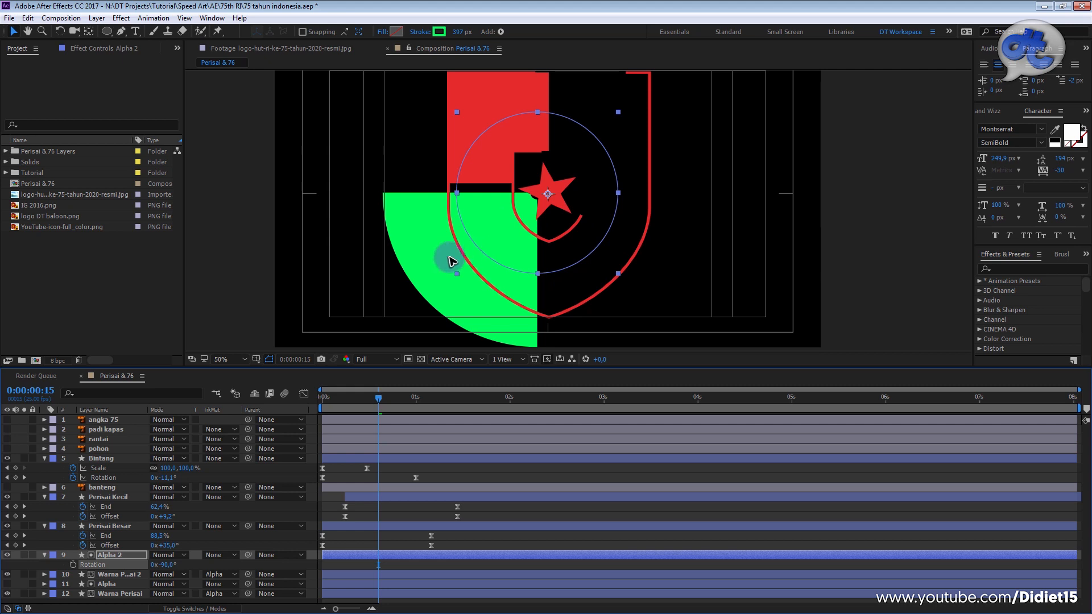
{"action": "left_click_drag", "start_coordinate": [163, 565], "coordinate": [135, 581]}
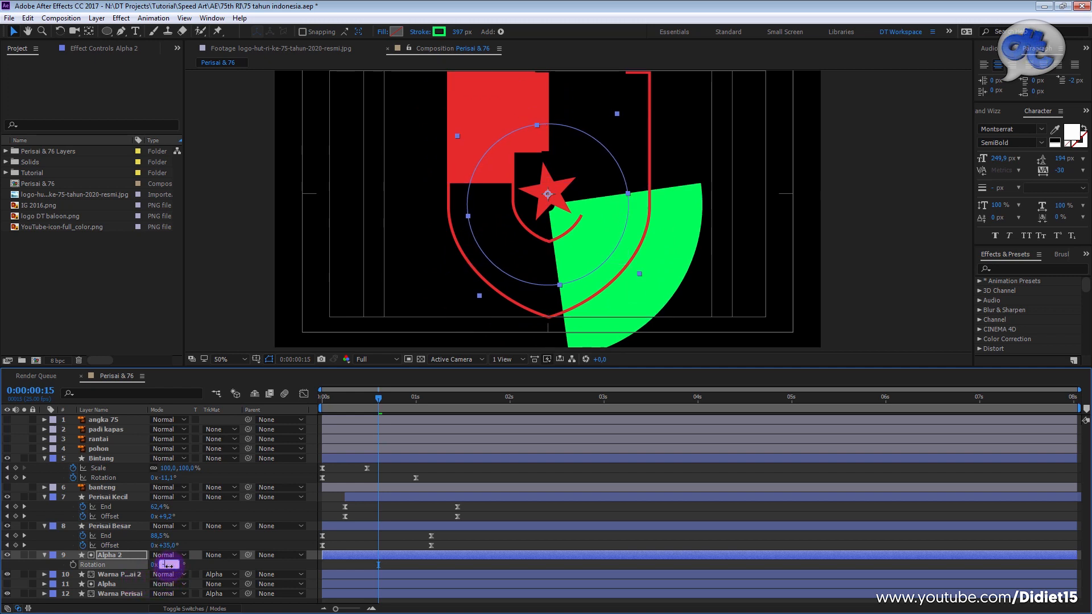
{"action": "left_click", "coordinate": [690, 439]}
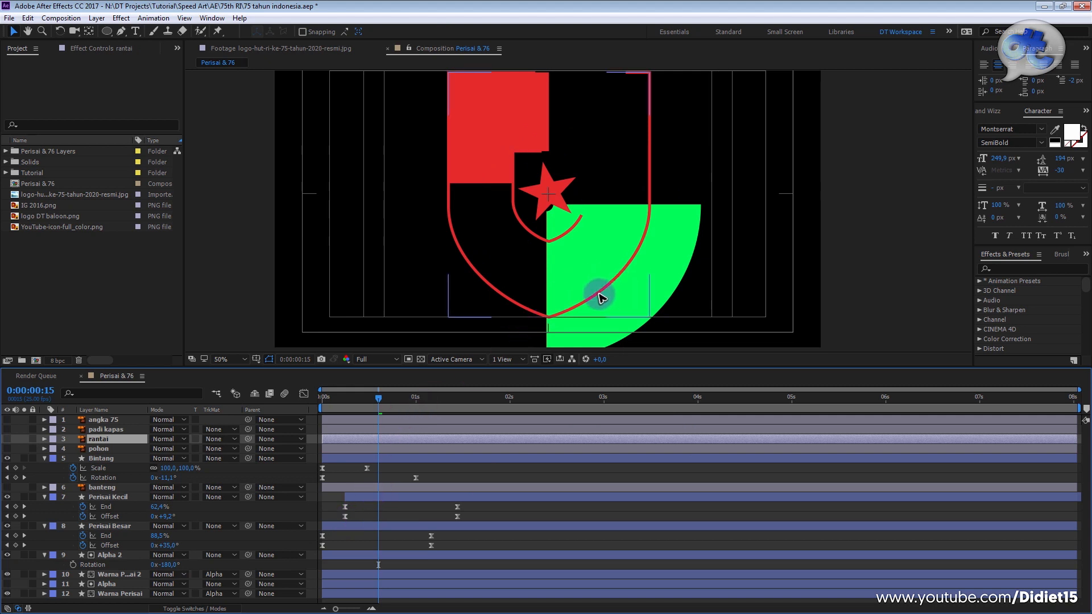
Step: Remove the track matte from Warna Perisai 2 to expose the full red quarters as an alignment reference
{"action": "left_click", "coordinate": [91, 566]}
{"action": "left_click", "coordinate": [106, 575]}
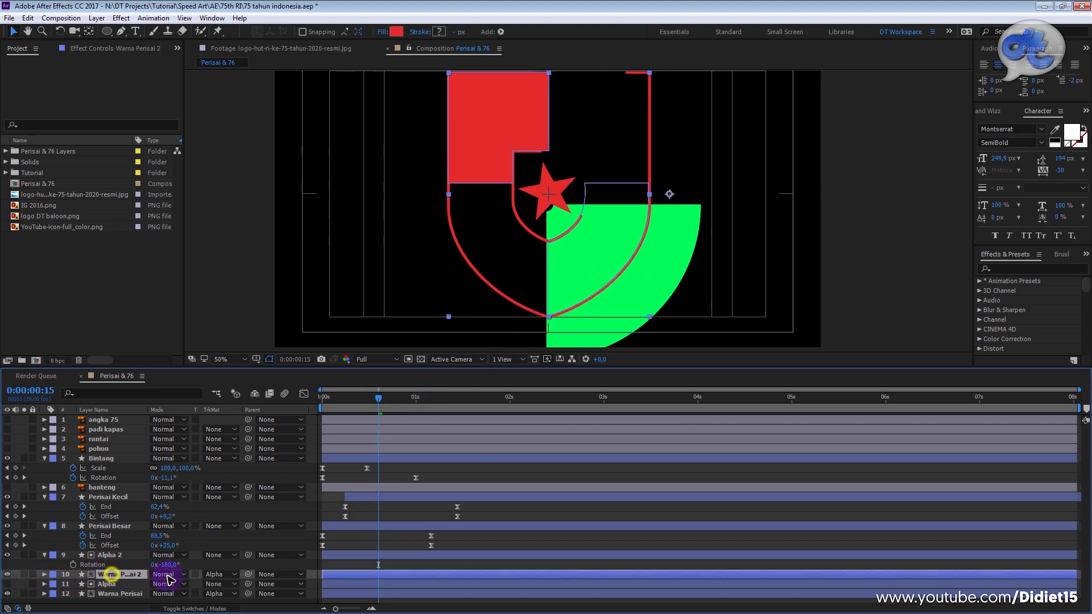
{"action": "left_click", "coordinate": [215, 574]}
{"action": "left_click", "coordinate": [250, 507]}
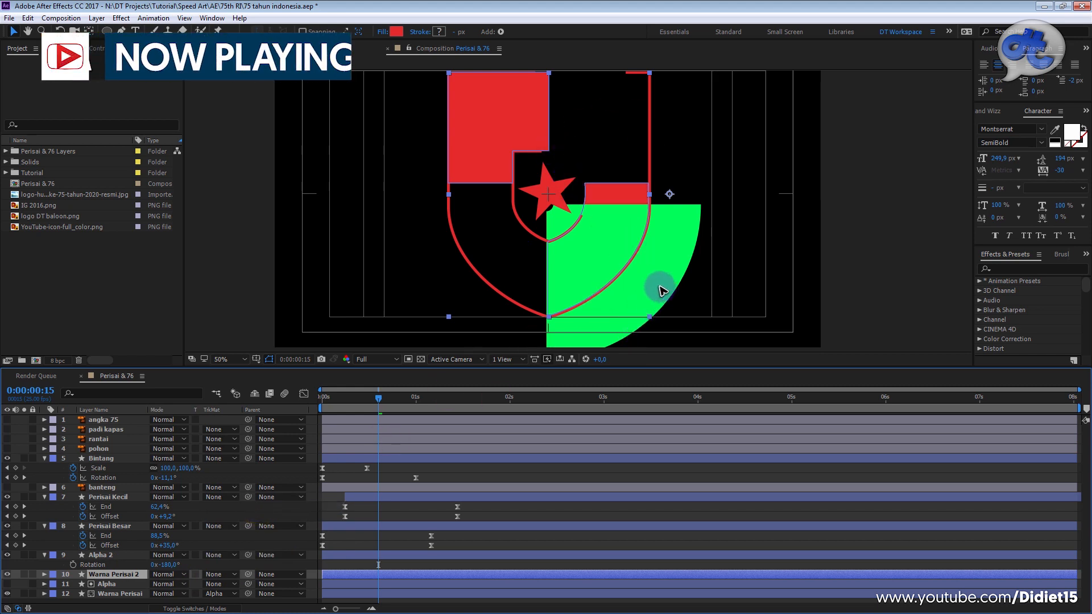
{"action": "left_click", "coordinate": [630, 295]}
{"action": "left_click_drag", "start_coordinate": [630, 296], "coordinate": [632, 291]}
{"action": "key", "text": "ctrl+z"}
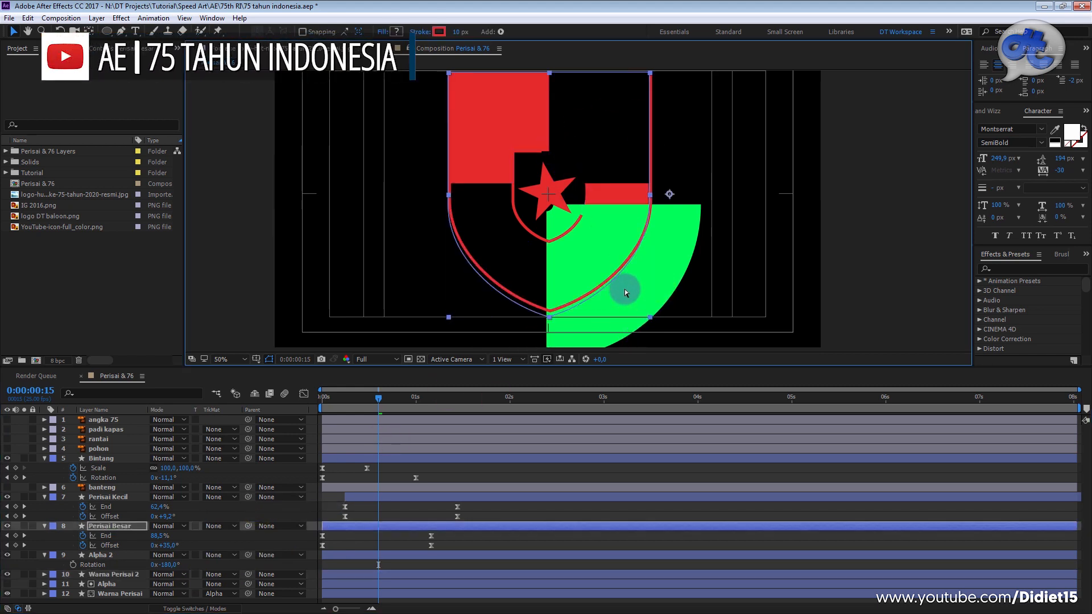
Step: Move Alpha 2 upward in large nudges until the green wedge covers the top edge of the lower-right red quarter
{"action": "left_click", "coordinate": [107, 555]}
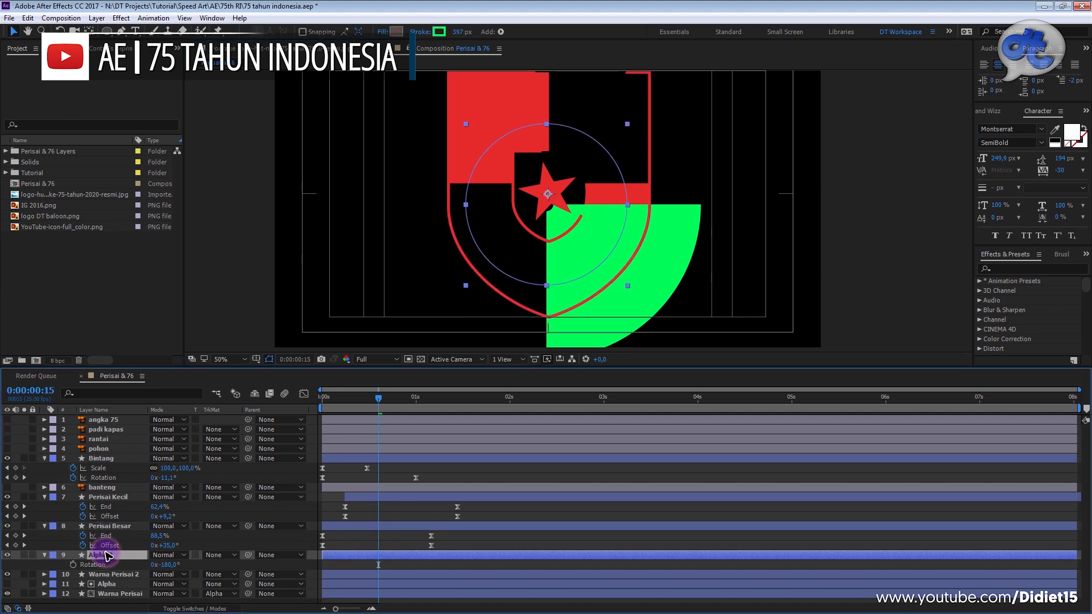
{"action": "key", "text": "shift+Up"}
{"action": "key", "text": "shift+Up"}
{"action": "key", "text": "shift+Up"}
{"action": "key", "text": "shift+Up"}
{"action": "key", "text": "shift+Up"}
{"action": "key", "text": "shift+Up"}
{"action": "key", "text": "shift+Up"}
{"action": "key", "text": "shift+Up"}
{"action": "key", "text": "shift+Up"}
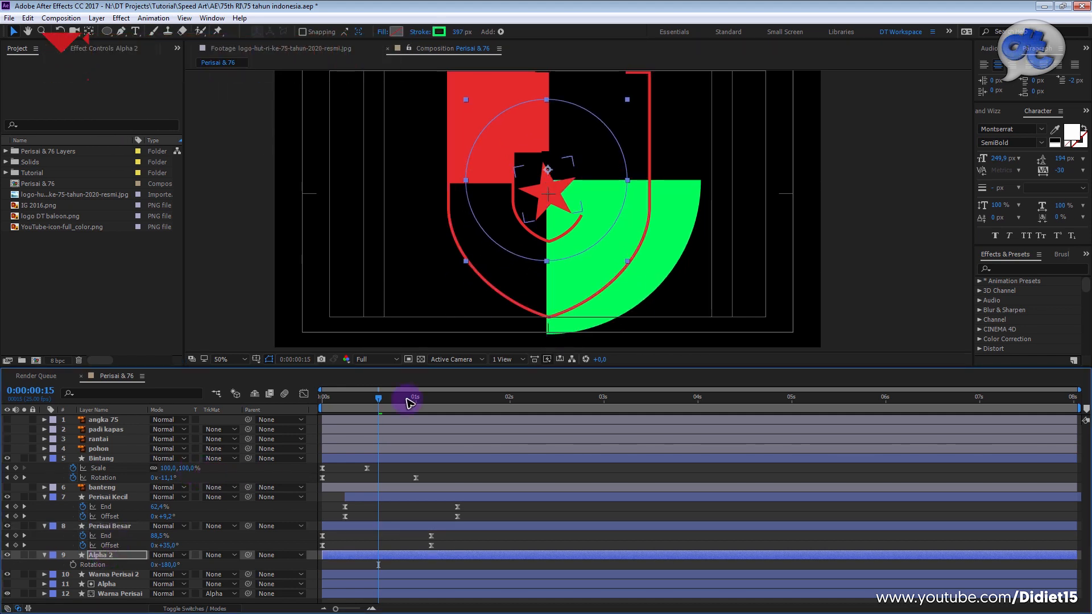
Step: Fine-tune Alpha 2's vertical position so the wedge's horizontal edge lines up with the top of the lower-right red quarter
{"action": "scroll", "coordinate": [671, 166], "scroll_direction": "up", "scroll_amount": 1}
{"action": "key", "text": "shift+Down"}
{"action": "key", "text": "shift+Down"}
{"action": "key", "text": "Up"}
{"action": "key", "text": "Up"}
{"action": "key", "text": "Up"}
{"action": "key", "text": "Up"}
{"action": "key", "text": "Up"}
{"action": "key", "text": "Up"}
{"action": "key", "text": "Up"}
{"action": "key", "text": "Up"}
Step: Fine-tune Alpha 2's horizontal position so the wedge's vertical edge lines up with the shield's centre line
{"action": "key", "text": "shift+Right"}
{"action": "key", "text": "shift+Right"}
{"action": "key", "text": "Left"}
{"action": "key", "text": "Left"}
{"action": "key", "text": "Left"}
{"action": "key", "text": "Left"}
{"action": "key", "text": "Left"}
{"action": "key", "text": "Left"}
{"action": "key", "text": "Left"}
{"action": "key", "text": "Left"}
{"action": "key", "text": "Left"}
{"action": "key", "text": "Left"}
{"action": "key", "text": "Left"}
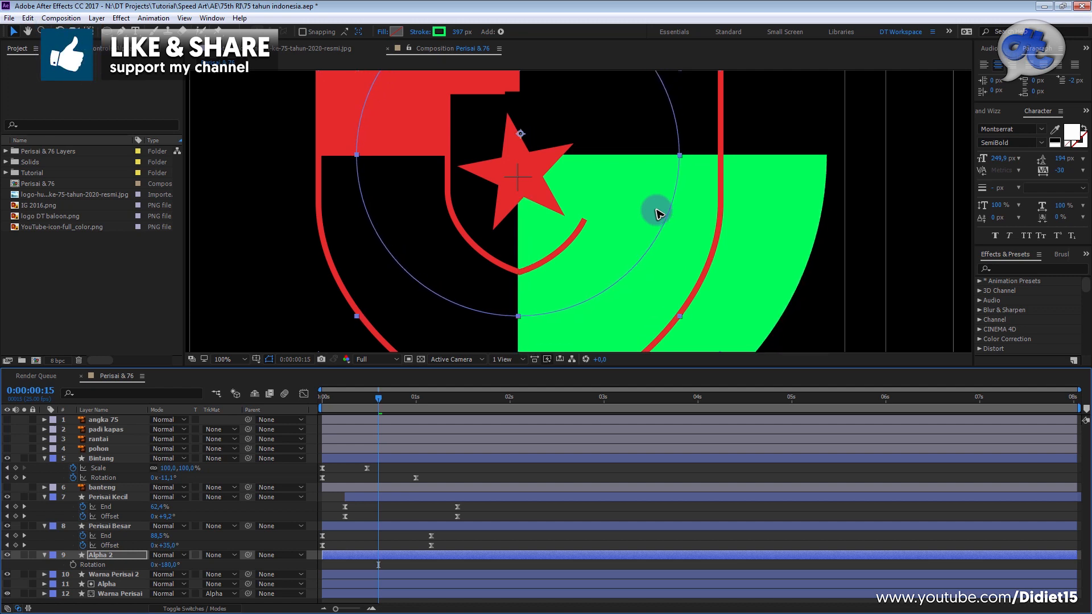
{"action": "key", "text": "Left"}
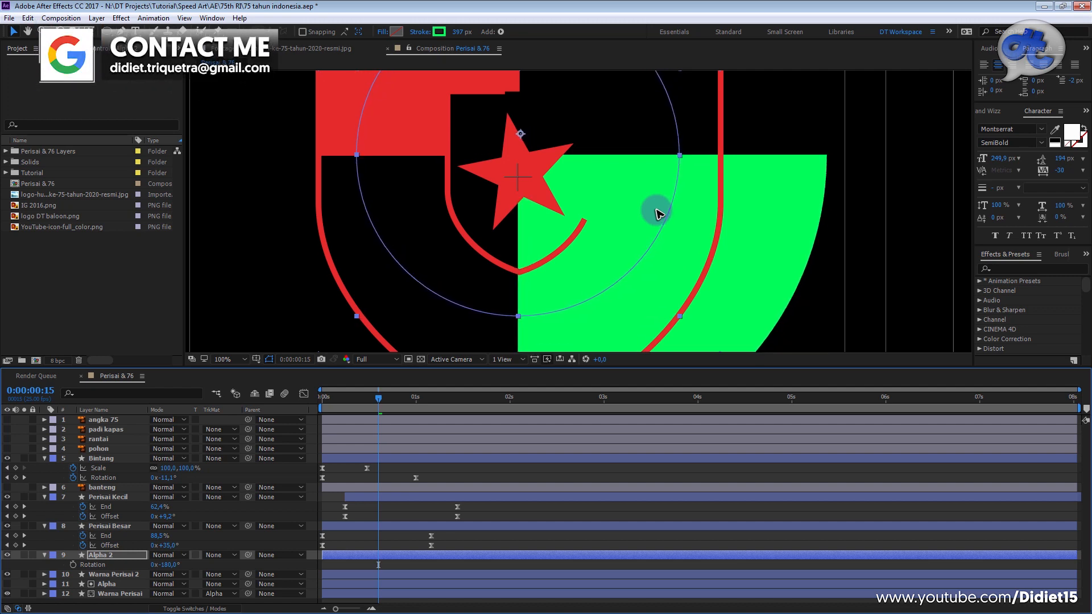
Step: Set Warna Perisai 2's track matte to Alpha Matte using Alpha 2, keep Alpha 2 hidden and collapse its properties
{"action": "key", "text": "comma"}
{"action": "key", "text": "comma"}
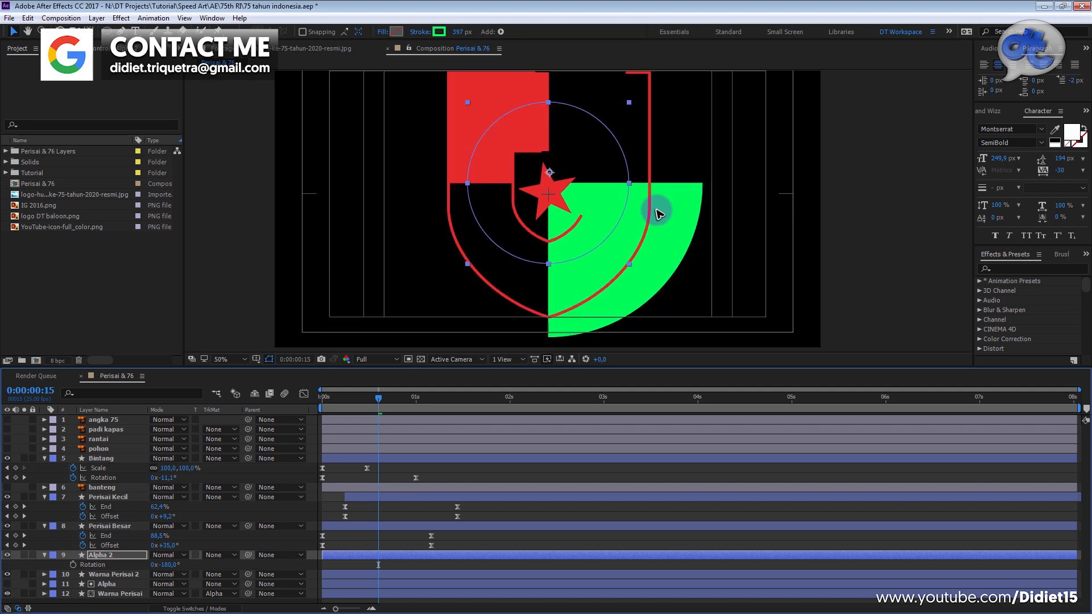
{"action": "left_click", "coordinate": [220, 575]}
{"action": "left_click", "coordinate": [262, 526]}
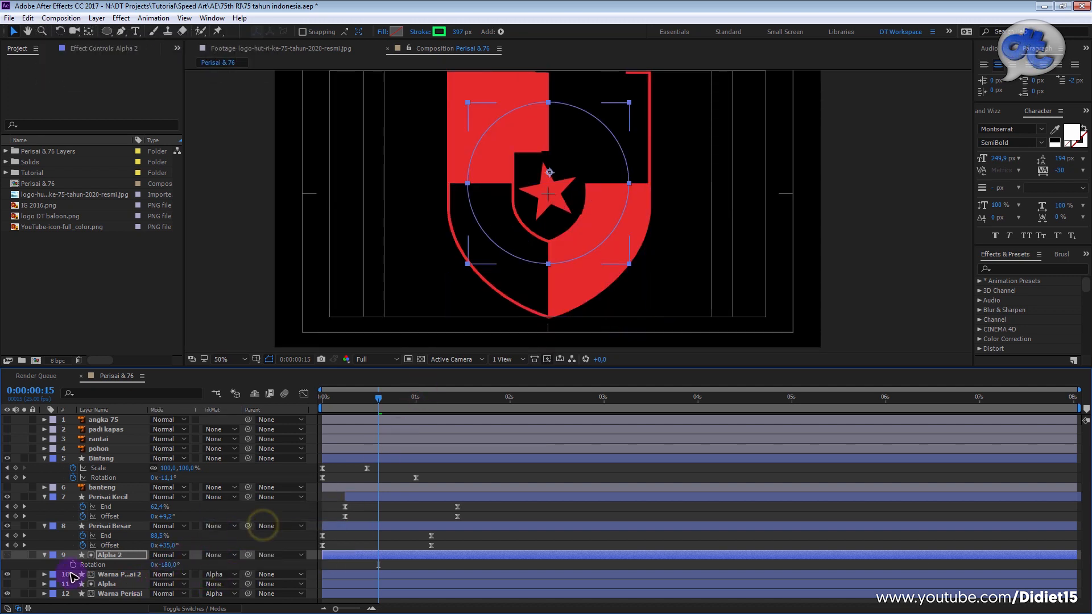
{"action": "left_click", "coordinate": [6, 555]}
{"action": "left_click", "coordinate": [7, 555]}
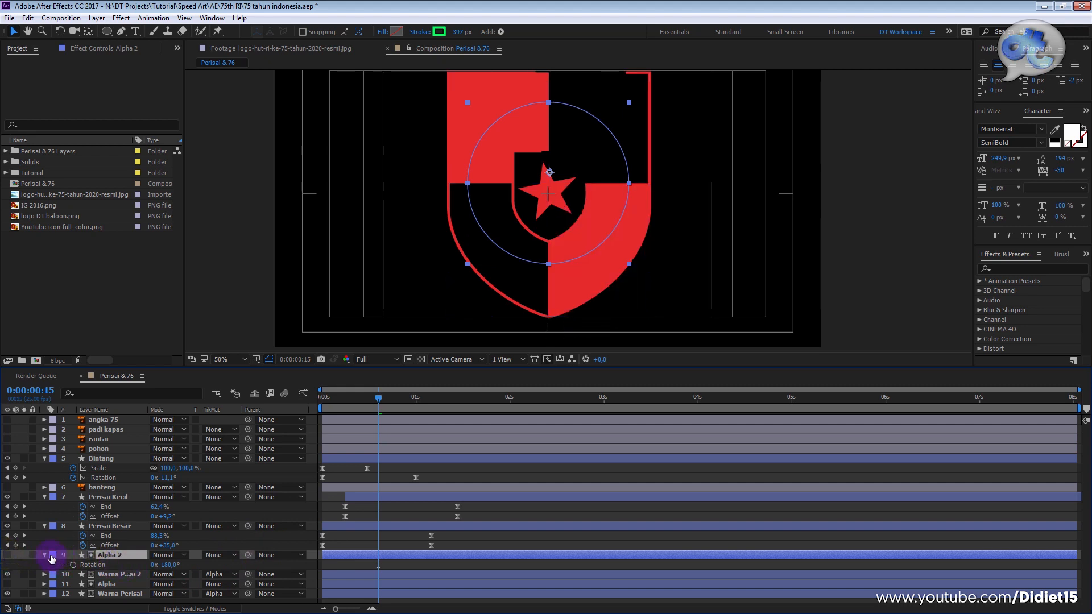
{"action": "left_click", "coordinate": [45, 555]}
Step: Preview both red quarters revealing together from the beginning
{"action": "left_click_drag", "start_coordinate": [379, 399], "coordinate": [292, 431]}
{"action": "key", "text": "space"}
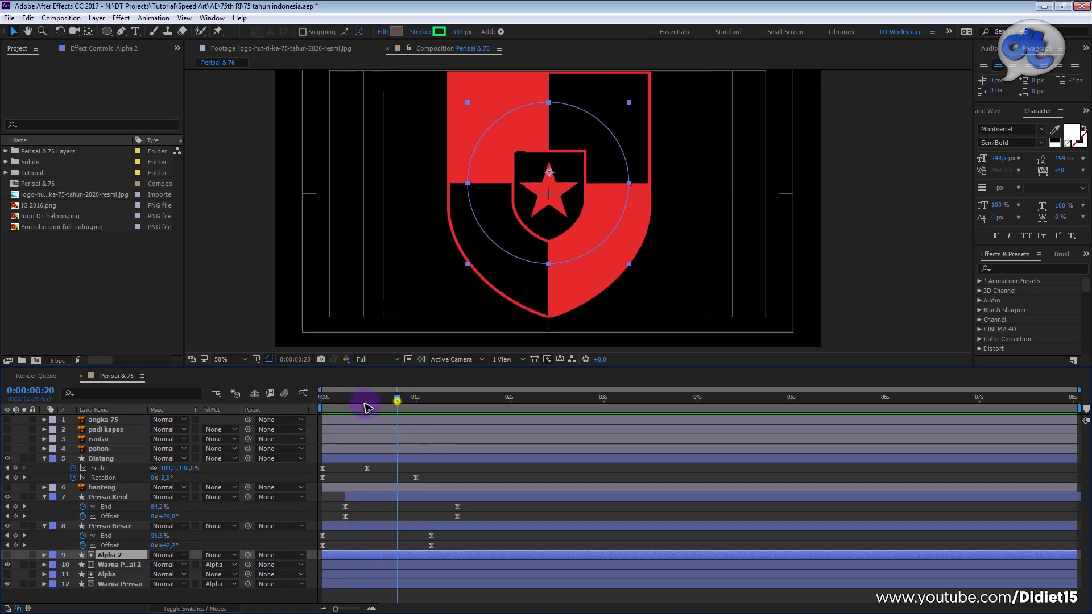
{"action": "key", "text": "space"}
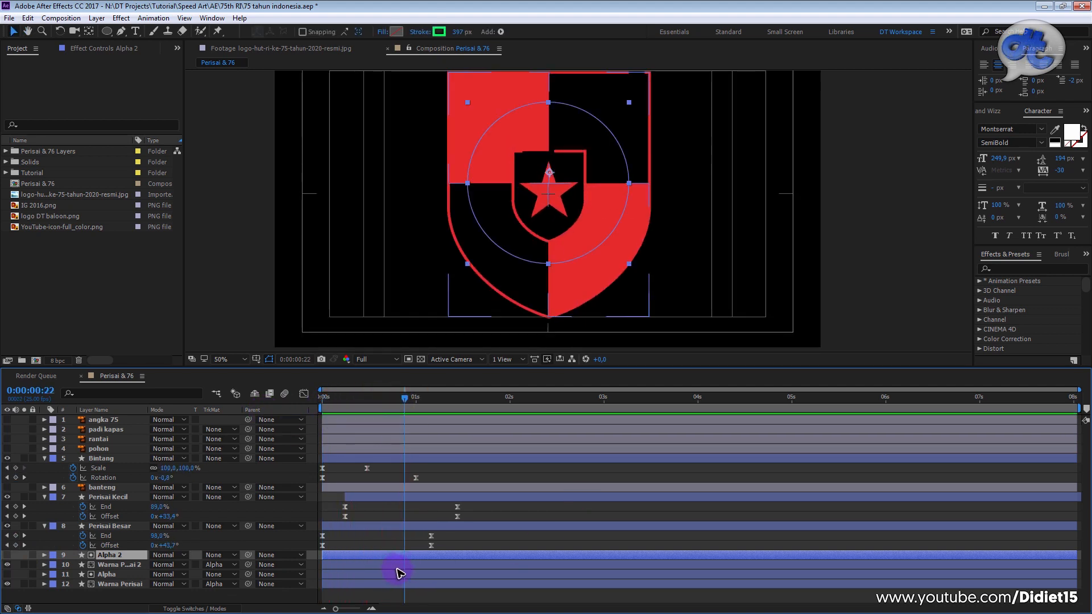
Step: Shift both Alpha and both Warna Perisai layers to start just after Perisai Kecil's last keyframes, and preview from the beginning
{"action": "left_click", "coordinate": [394, 587], "text": "shift"}
{"action": "left_click_drag", "start_coordinate": [390, 556], "coordinate": [538, 563]}
{"action": "left_click_drag", "start_coordinate": [408, 397], "coordinate": [306, 401]}
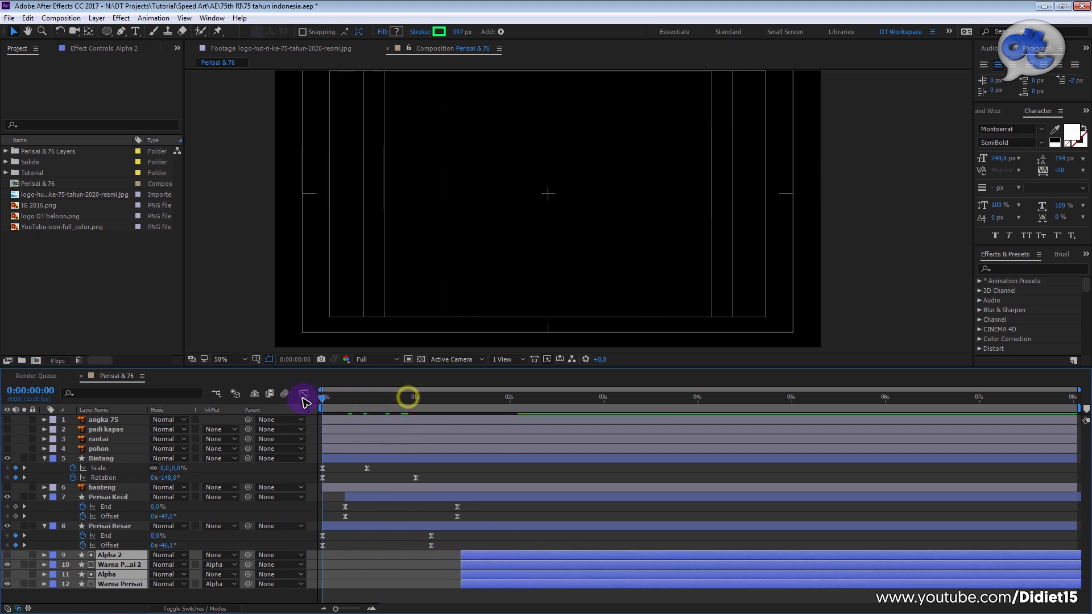
{"action": "key", "text": "space"}
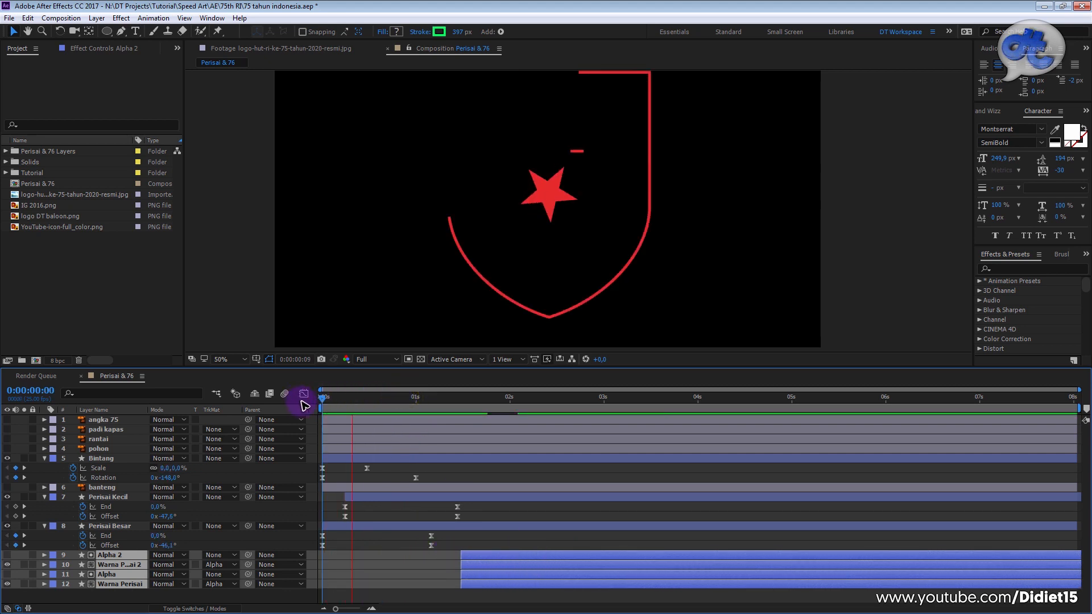
{"action": "key", "text": "space"}
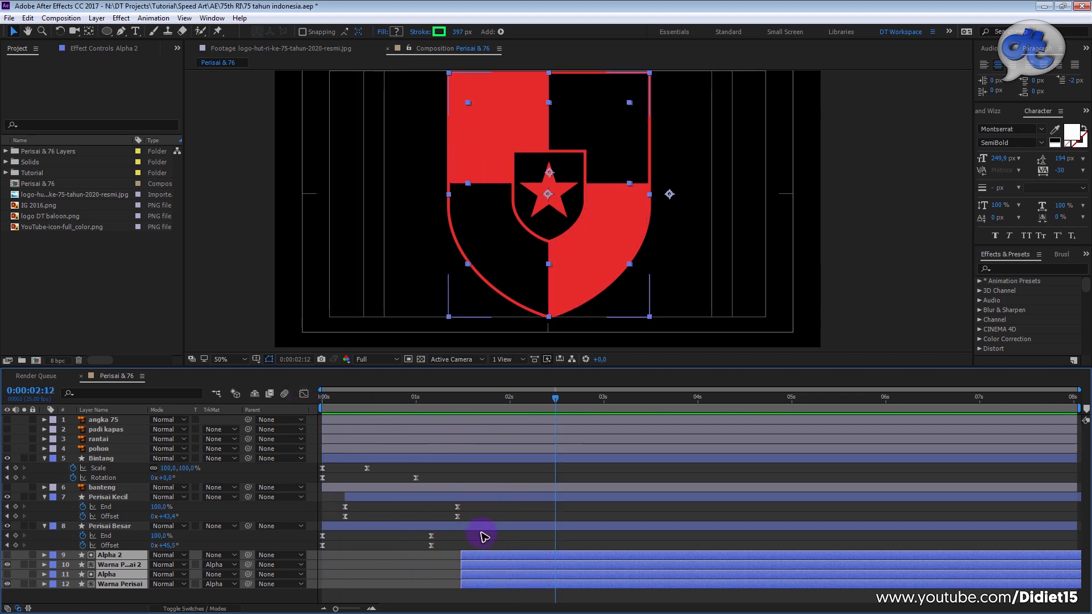
Step: Deselect the layers, scrub back to 0:00:01:14 to check the reveal, and switch to the sample video in VLC
{"action": "left_click", "coordinate": [532, 465]}
{"action": "left_click_drag", "start_coordinate": [550, 398], "coordinate": [489, 409]}
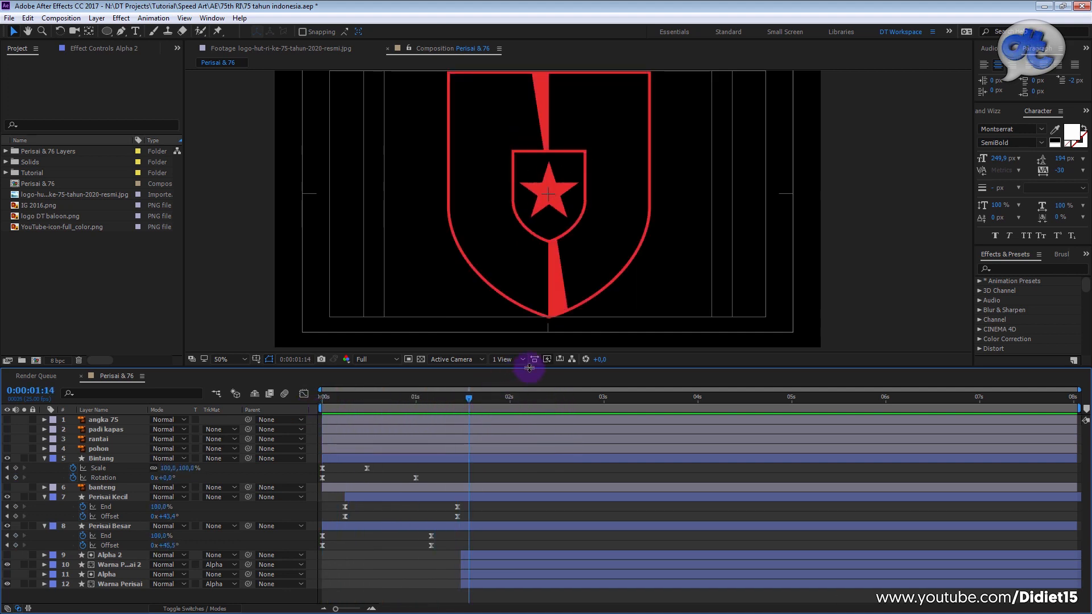
{"action": "left_click", "coordinate": [706, 598]}
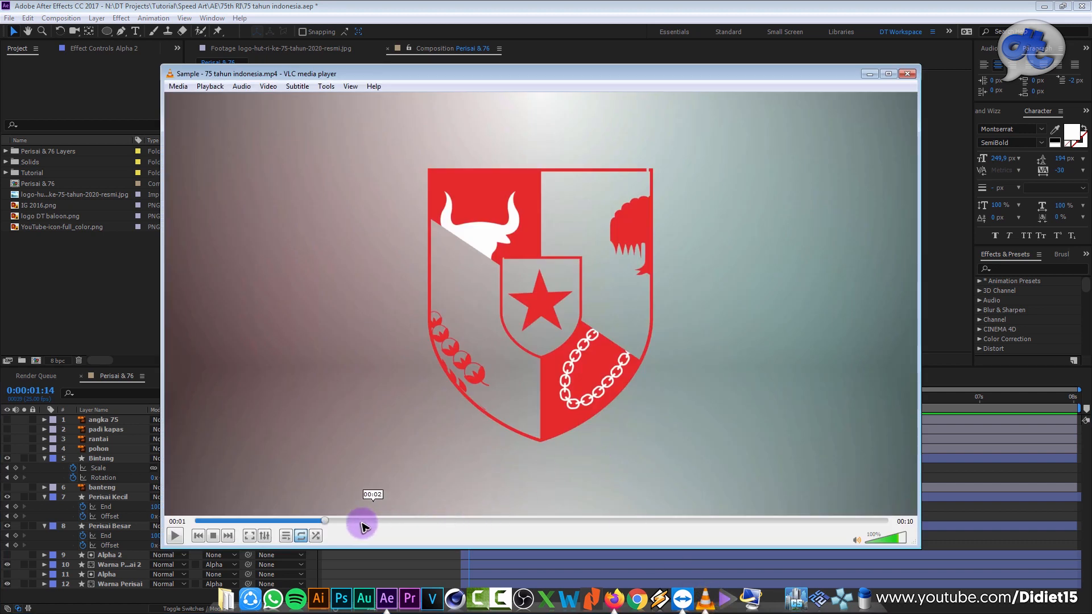
Step: Scrub the sample video to 00:02 to examine the emblem icons' reveal, return to After Effects and check the Alpha layers
{"action": "left_click_drag", "start_coordinate": [327, 523], "coordinate": [360, 521]}
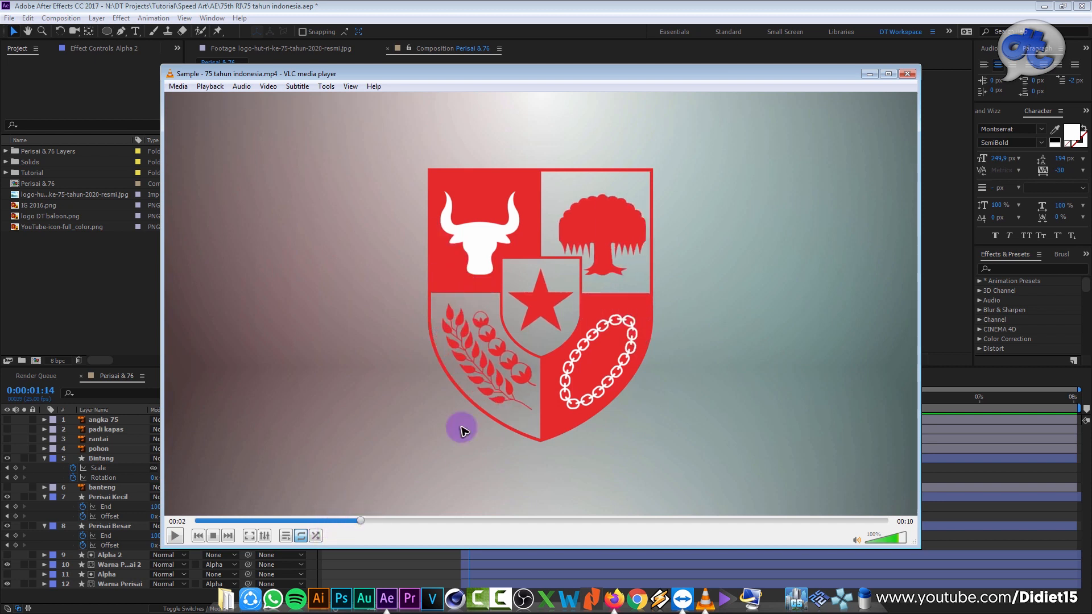
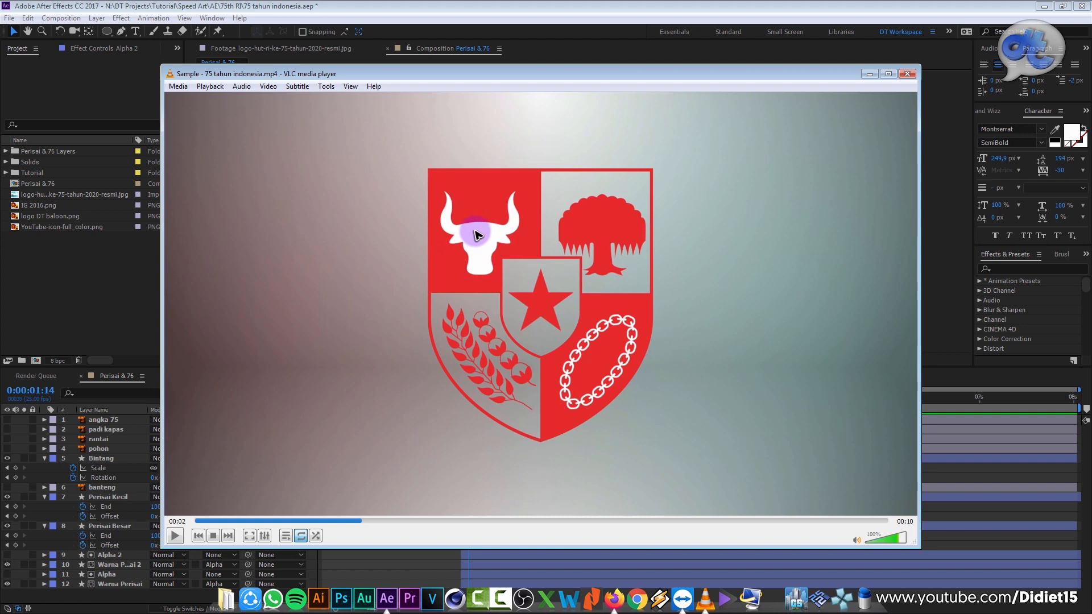
{"action": "left_click", "coordinate": [585, 10]}
{"action": "left_click", "coordinate": [108, 556]}
{"action": "left_click", "coordinate": [372, 573]}
{"action": "left_click", "coordinate": [106, 575]}
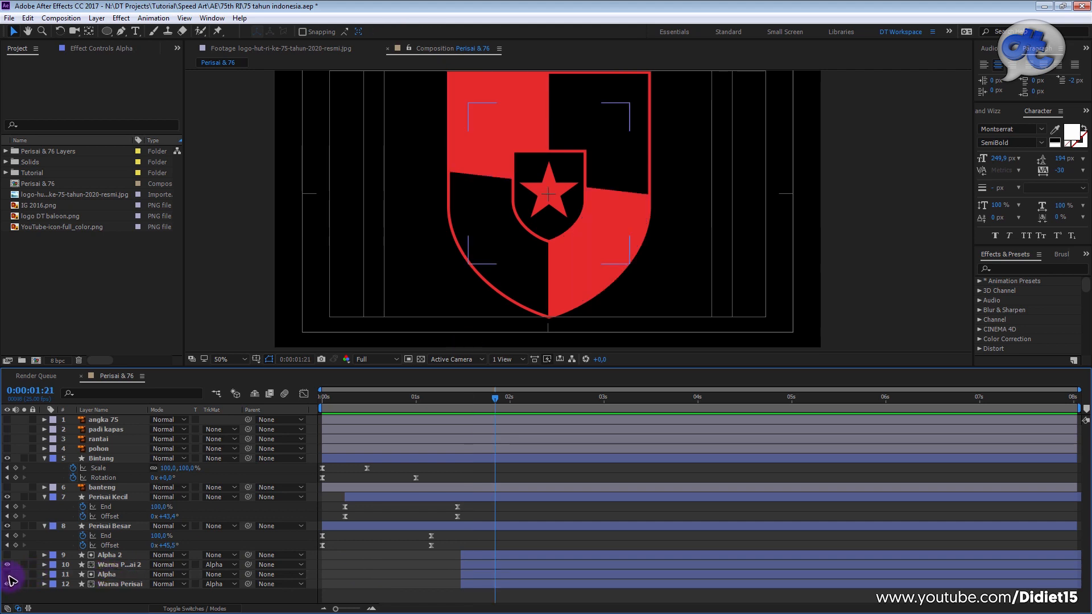
{"action": "left_click", "coordinate": [8, 575]}
{"action": "left_click", "coordinate": [7, 575]}
{"action": "left_click", "coordinate": [99, 575]}
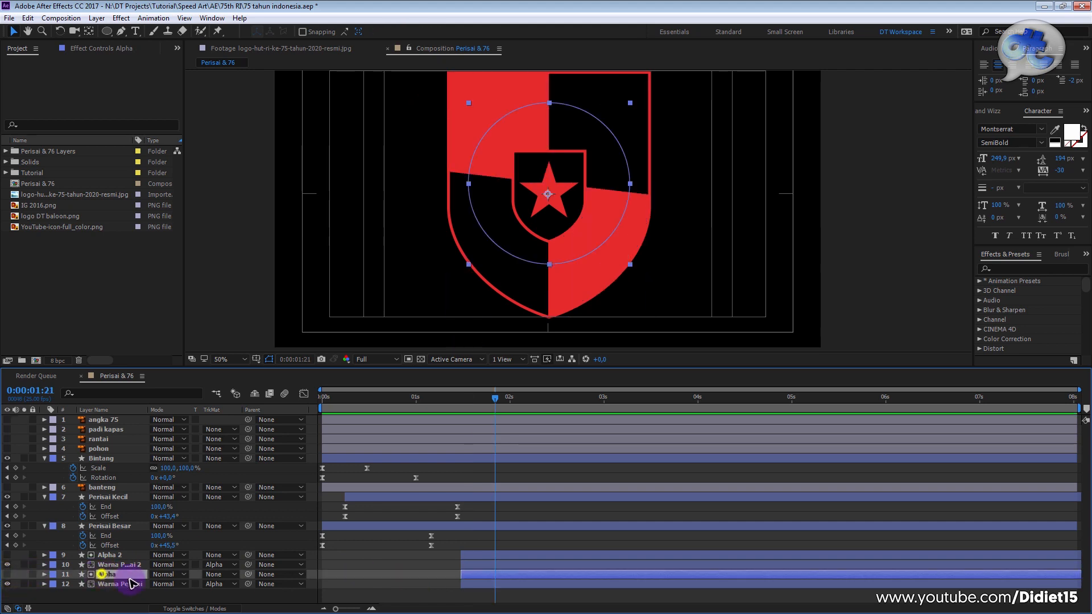
{"action": "left_click", "coordinate": [99, 440]}
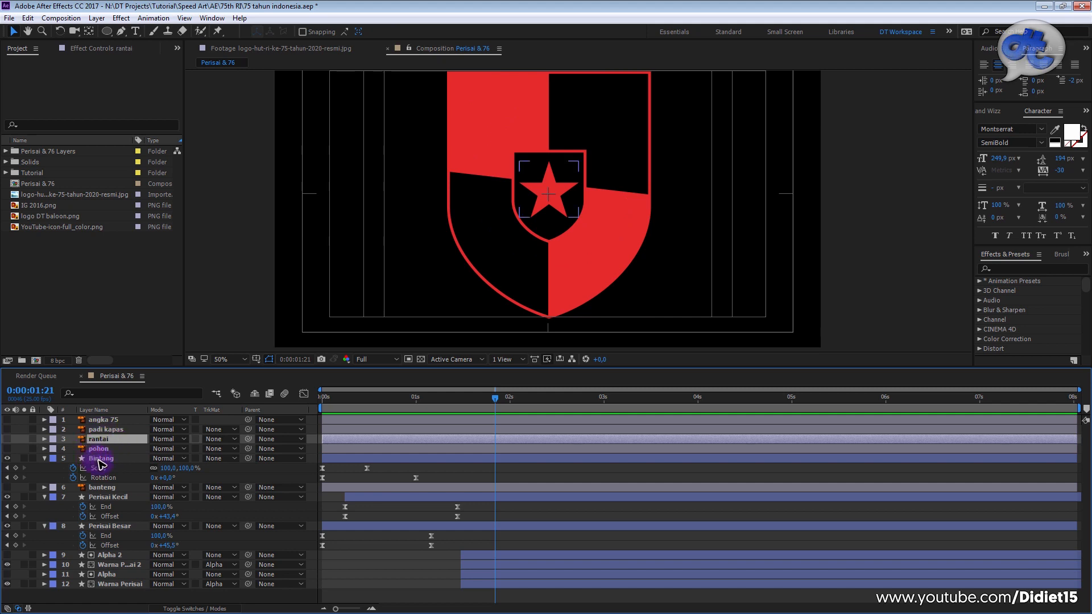
Step: Make the banteng layer visible and collapse the Bintang layer's properties
{"action": "left_click", "coordinate": [98, 488]}
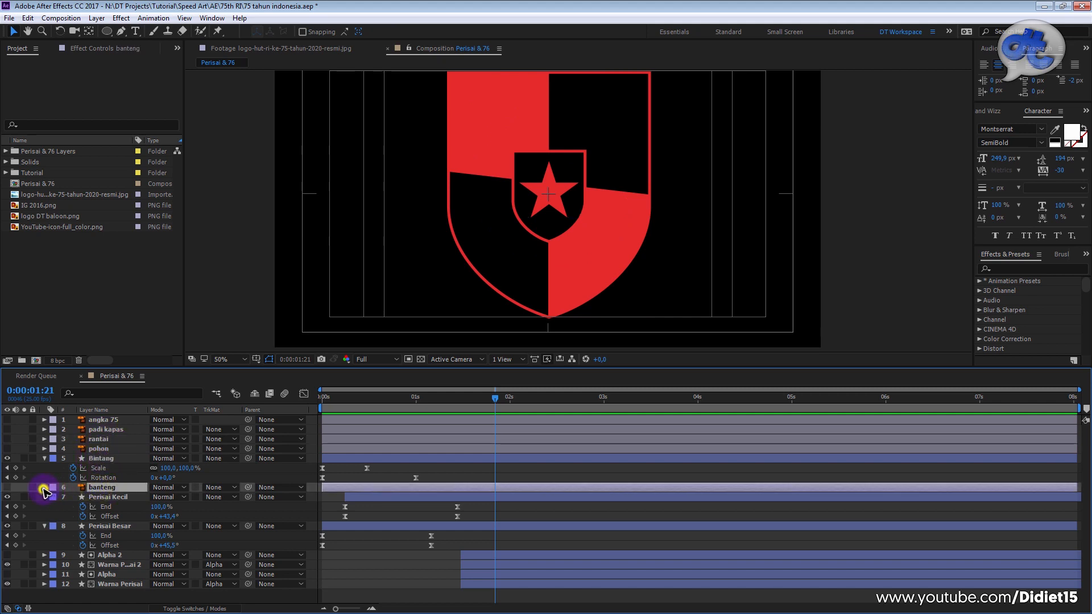
{"action": "left_click", "coordinate": [45, 488]}
{"action": "left_click", "coordinate": [45, 488]}
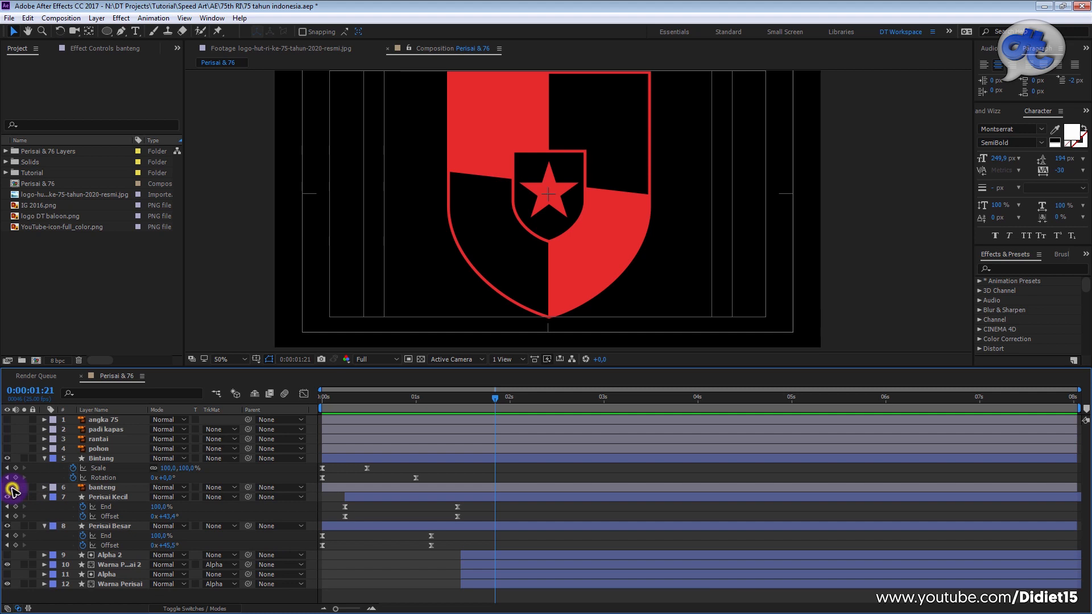
{"action": "left_click", "coordinate": [8, 487]}
{"action": "left_click", "coordinate": [57, 470]}
{"action": "left_click", "coordinate": [44, 458]}
Step: Replace the banteng vector layer with a shape layer created from it, named Banteng
{"action": "left_click", "coordinate": [105, 468]}
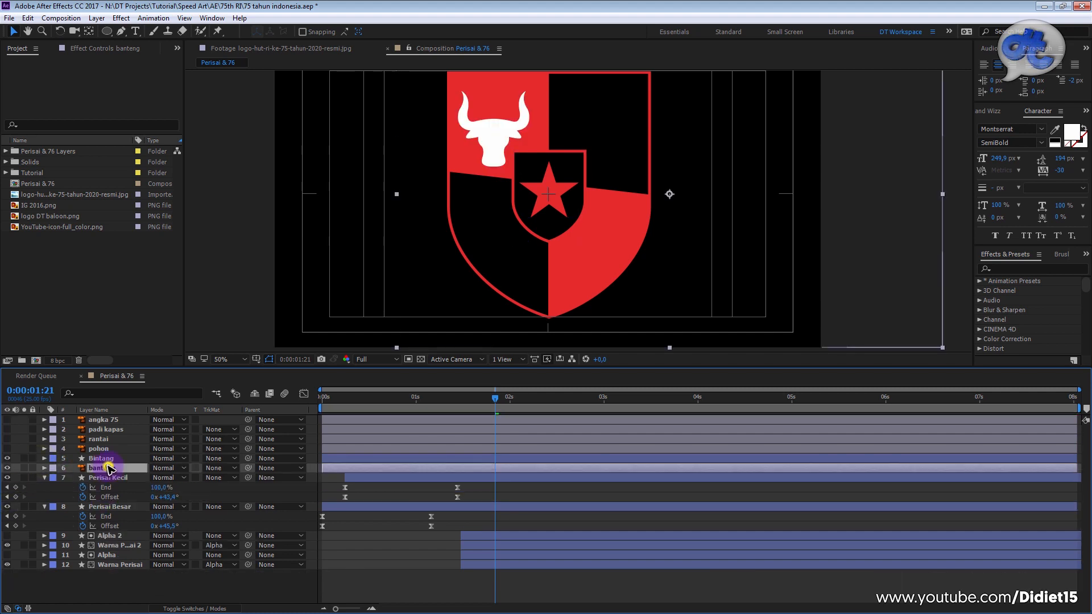
{"action": "right_click", "coordinate": [109, 468]}
{"action": "left_click", "coordinate": [189, 337]}
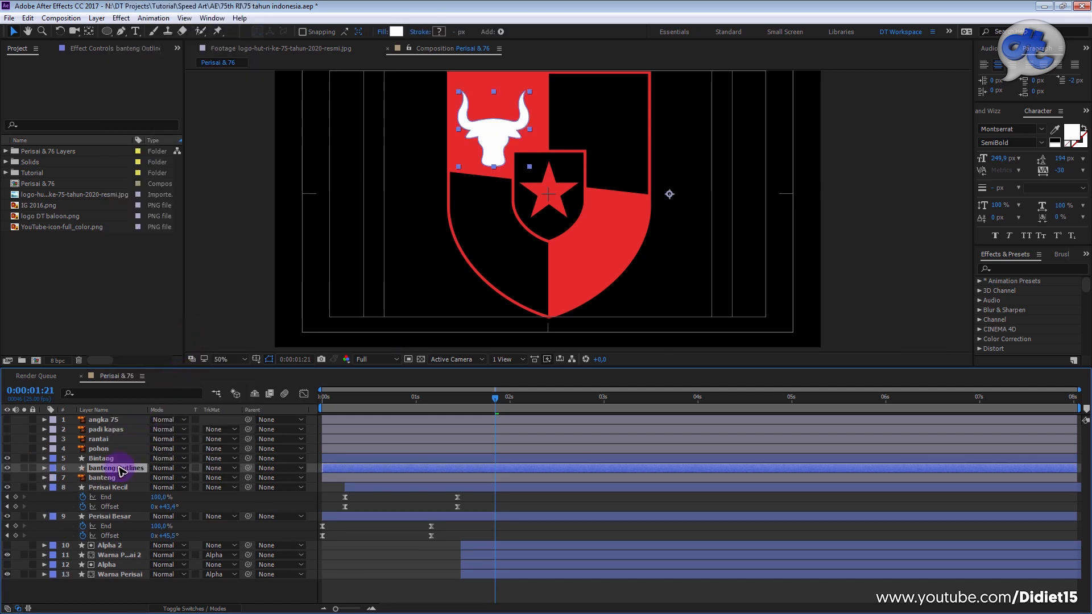
{"action": "left_click", "coordinate": [113, 479]}
{"action": "key", "text": "Delete"}
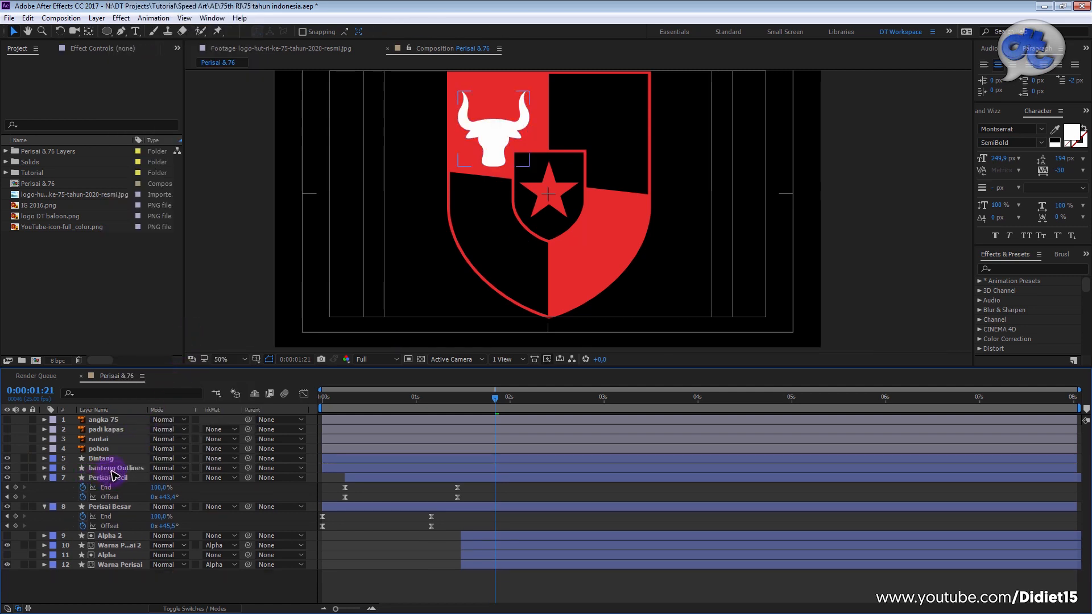
{"action": "left_click", "coordinate": [114, 472]}
{"action": "key", "text": "Return"}
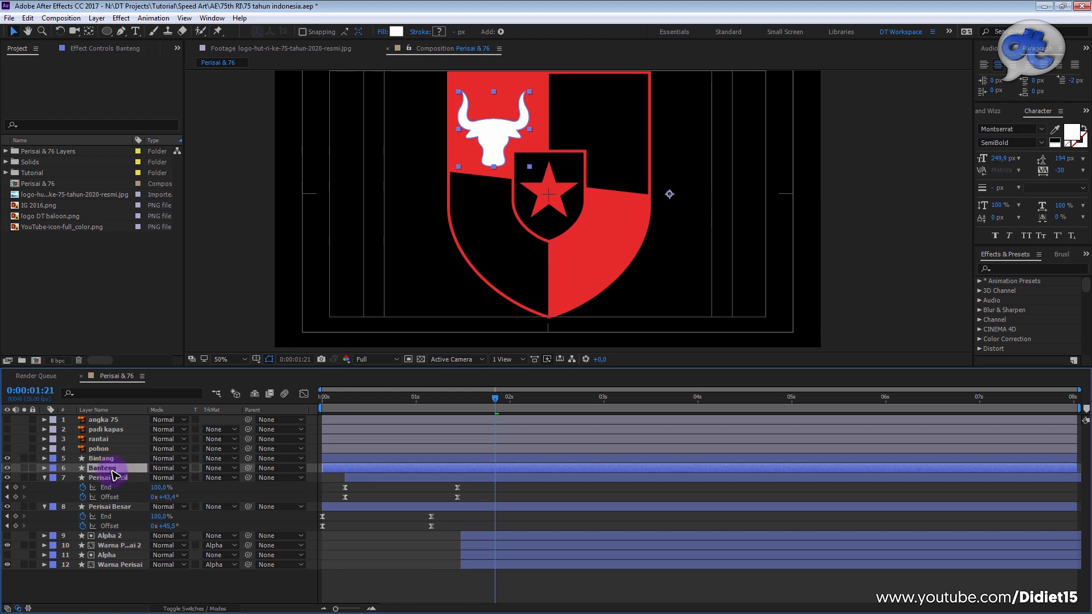
Step: Paste a copy of the Alpha layer directly above Banteng and set it as Banteng's Alpha Matte
{"action": "left_click", "coordinate": [108, 556]}
{"action": "key", "text": "ctrl+c"}
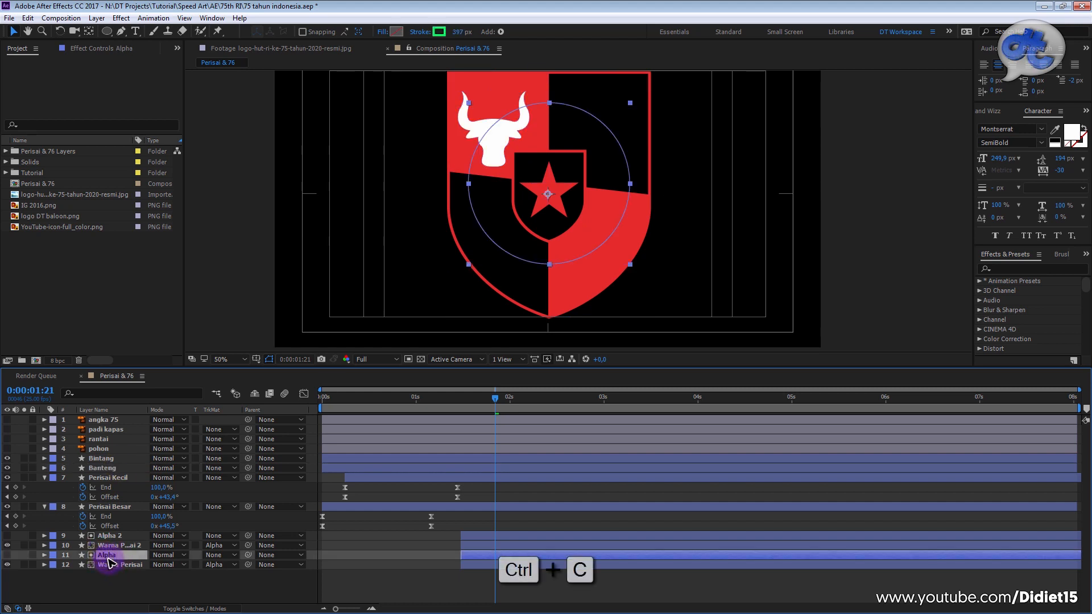
{"action": "left_click", "coordinate": [102, 468]}
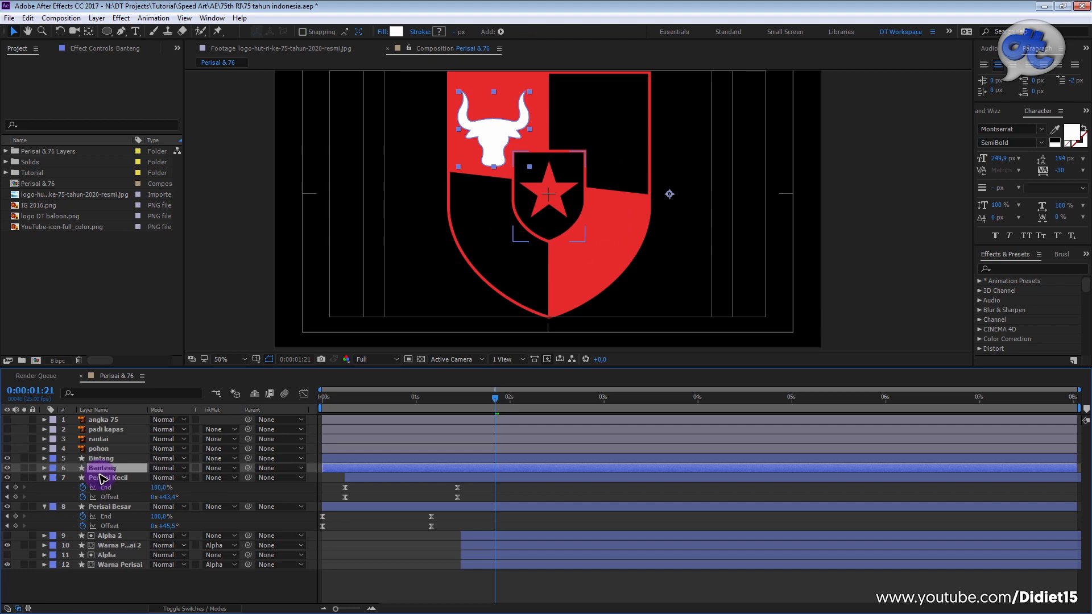
{"action": "key", "text": "ctrl+v"}
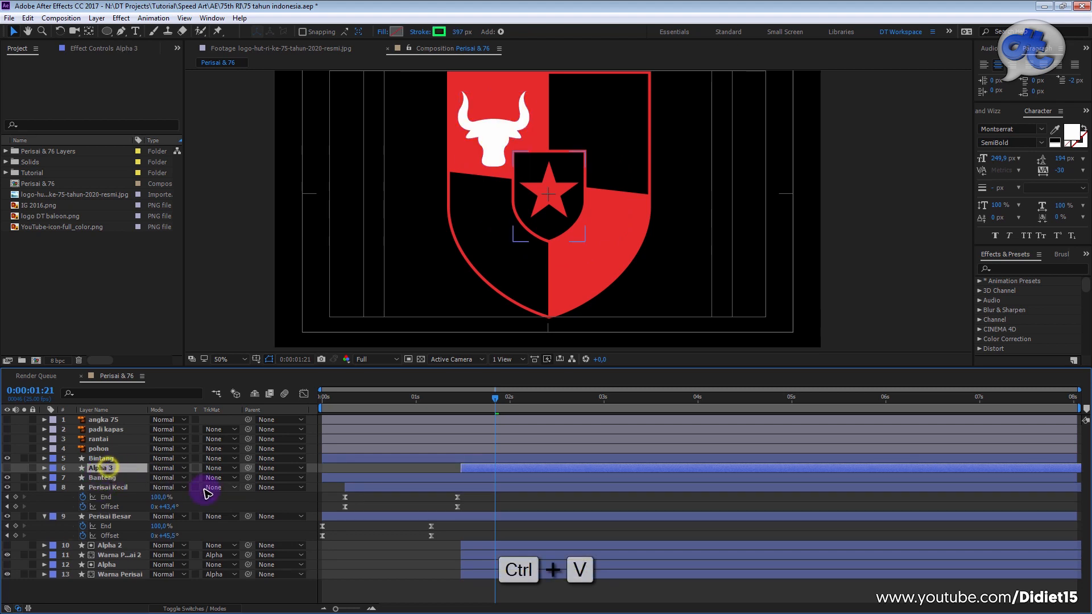
{"action": "left_click", "coordinate": [222, 479]}
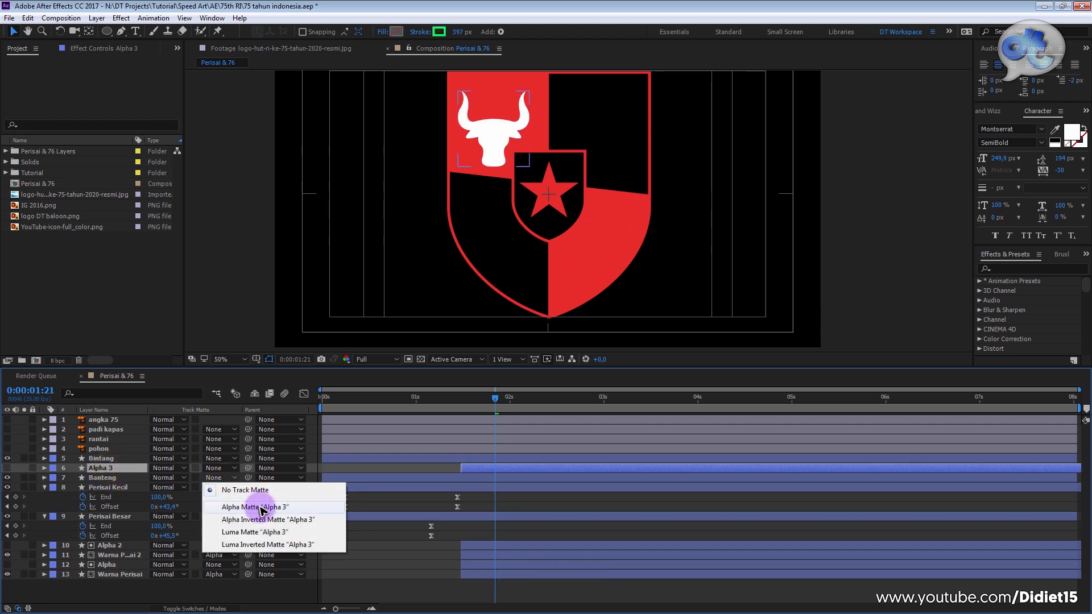
{"action": "left_click", "coordinate": [262, 508]}
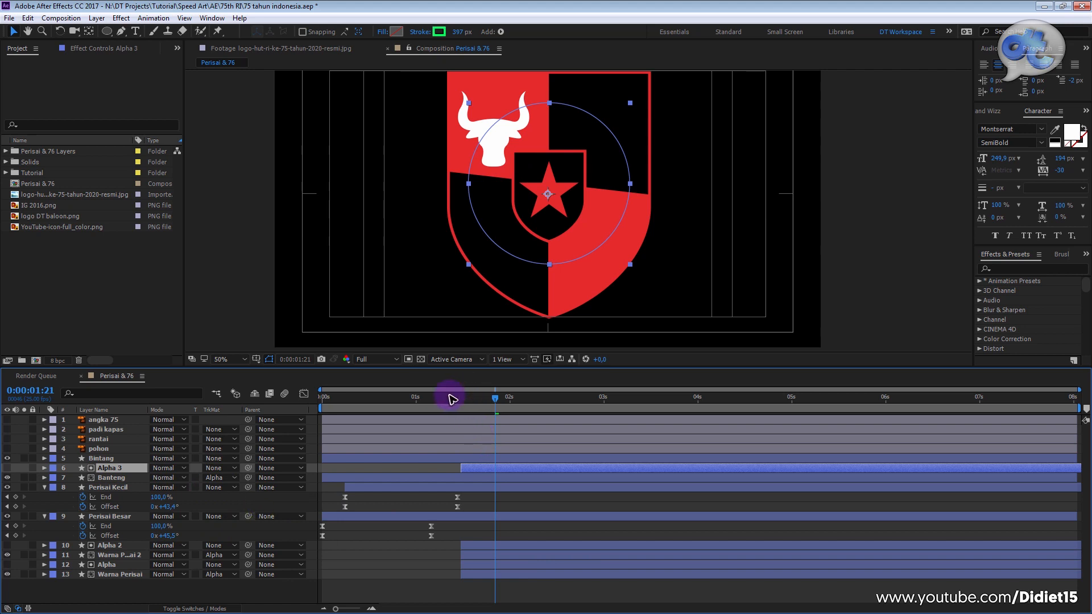
Step: Preview the bull's matted reveal from 0:00:01:11
{"action": "left_click", "coordinate": [450, 398]}
{"action": "key", "text": "space"}
{"action": "left_click", "coordinate": [455, 399]}
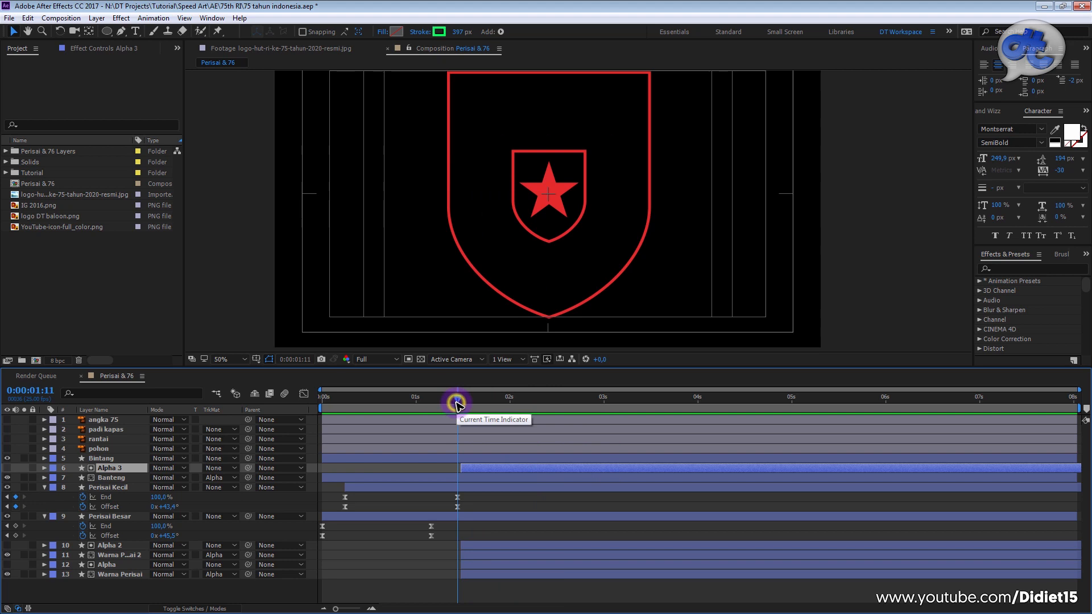
{"action": "key", "text": "space"}
{"action": "key", "text": "space"}
Step: Replace the rantai vector layer with a shape layer created from it, named Rantai
{"action": "left_click", "coordinate": [105, 451]}
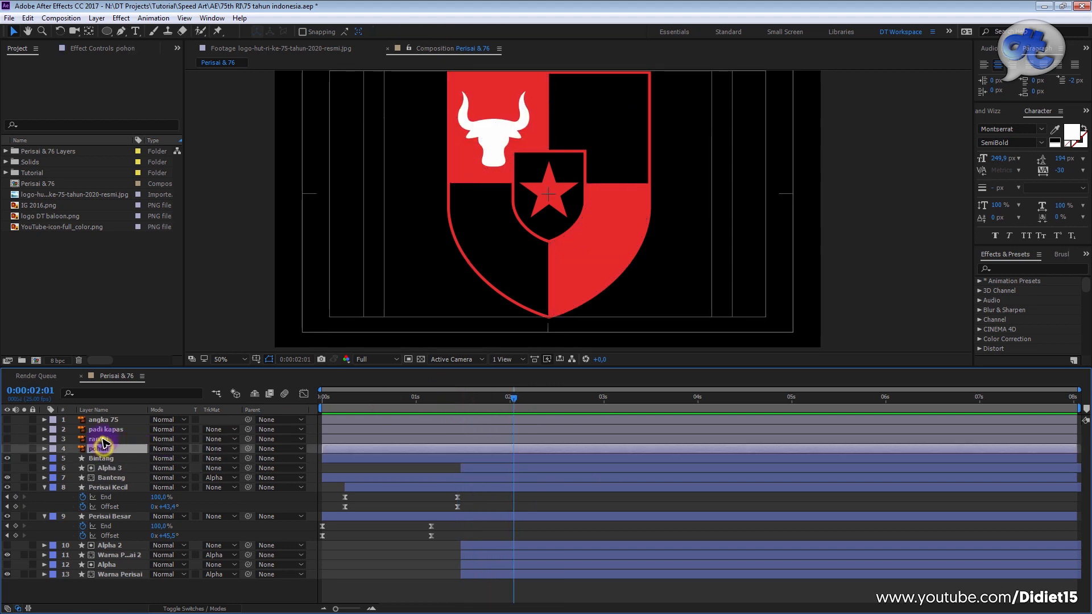
{"action": "left_click", "coordinate": [98, 439]}
{"action": "right_click", "coordinate": [98, 439]}
{"action": "left_click", "coordinate": [186, 485]}
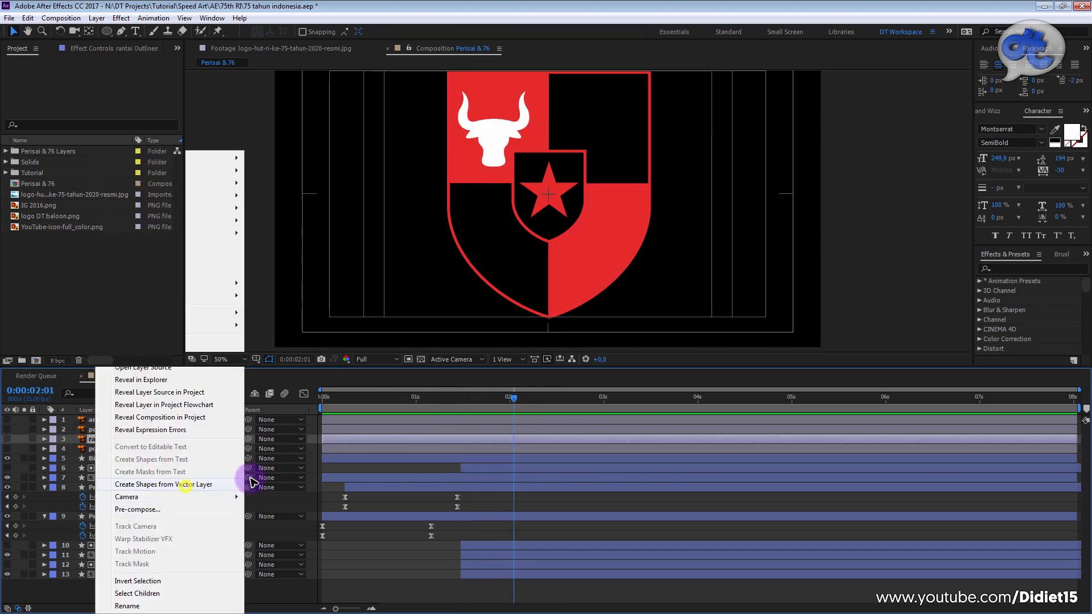
{"action": "left_click", "coordinate": [101, 449]}
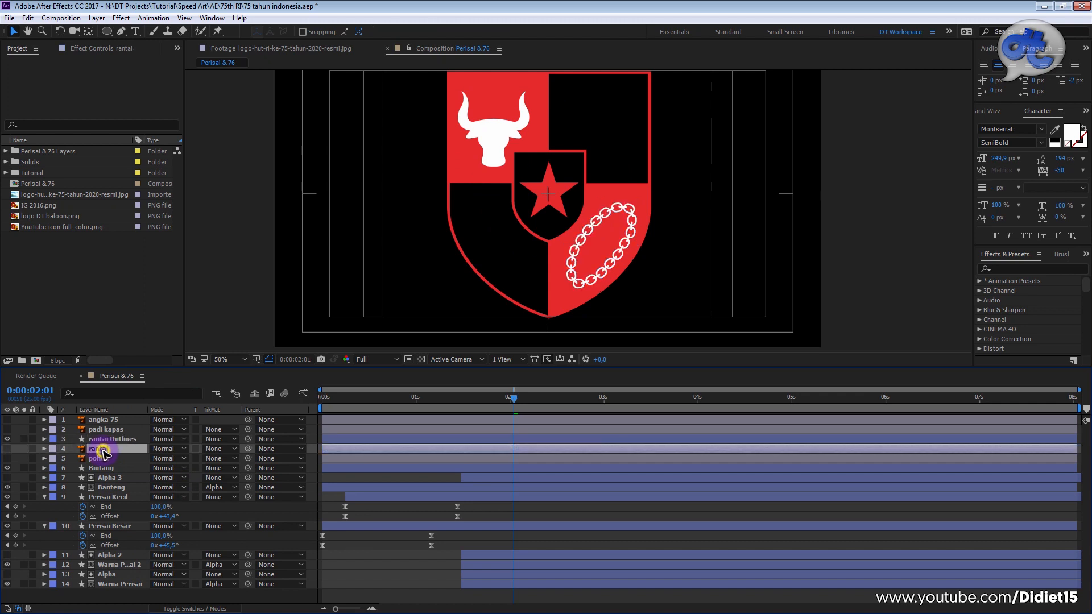
{"action": "key", "text": "Delete"}
{"action": "left_click", "coordinate": [117, 440]}
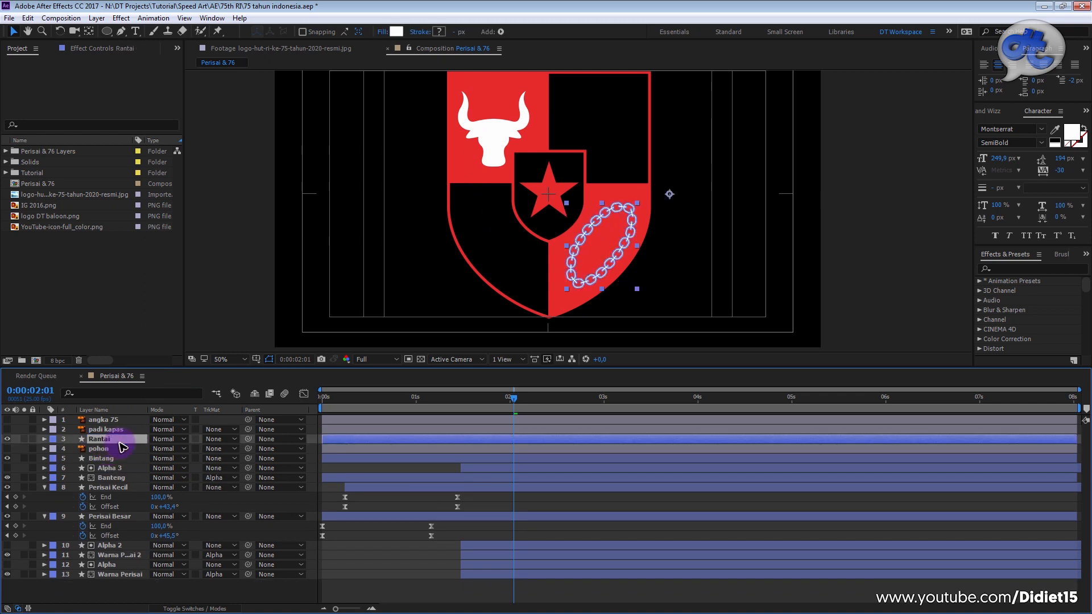
Step: Paste a copy of Alpha 2 directly above Rantai and set it as Rantai's Alpha Matte
{"action": "left_click", "coordinate": [111, 547]}
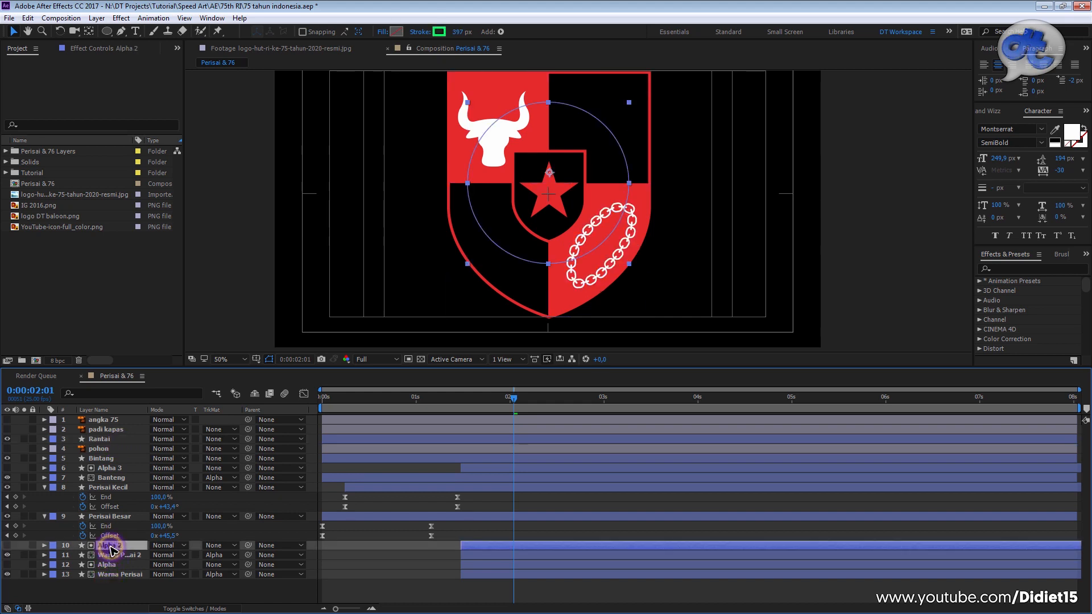
{"action": "key", "text": "ctrl+c"}
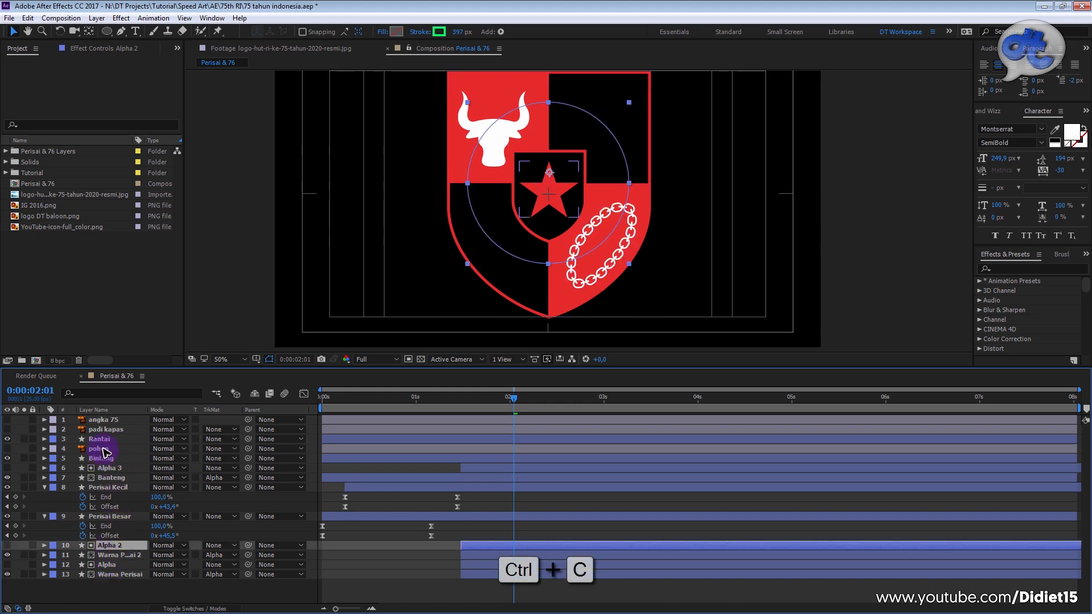
{"action": "left_click", "coordinate": [101, 439]}
{"action": "key", "text": "ctrl+v"}
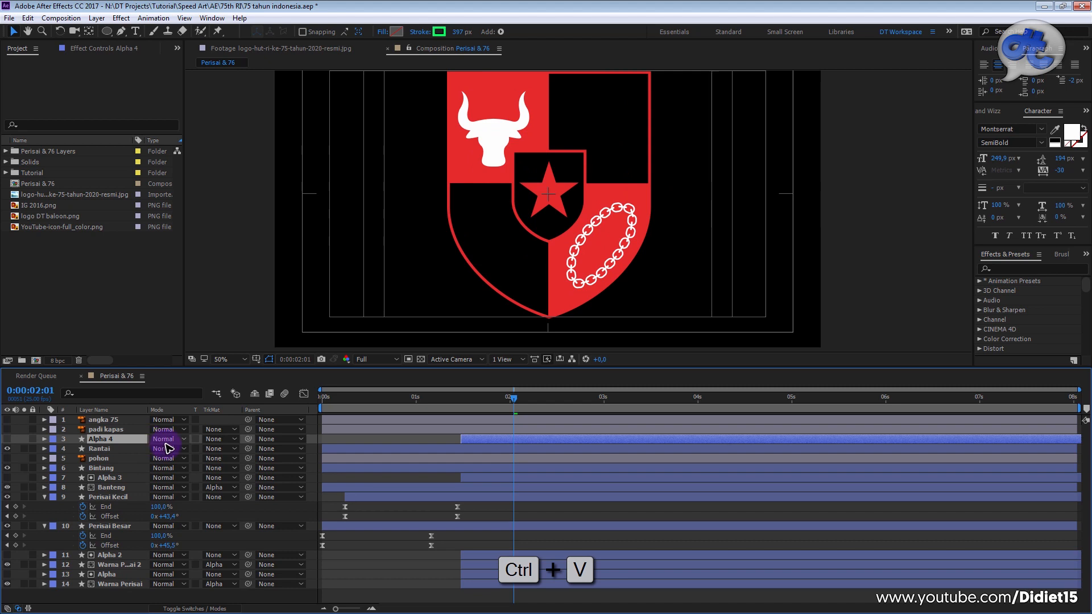
{"action": "left_click", "coordinate": [216, 449]}
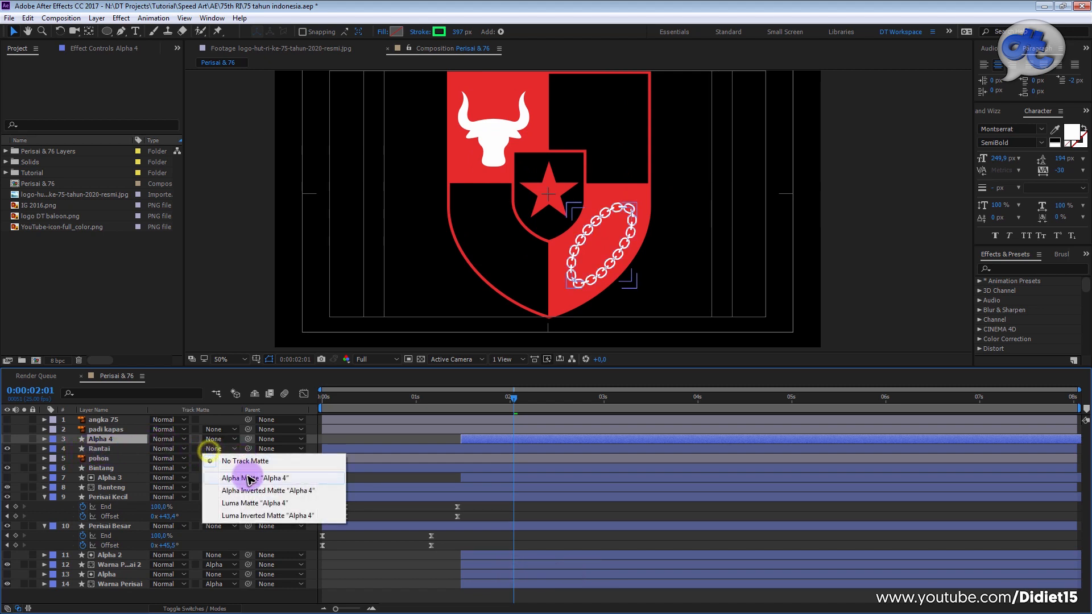
{"action": "left_click", "coordinate": [256, 477]}
Step: Check the chain's reveal by scrubbing to 0:00:02:06, and move the pohon layer above Alpha 4
{"action": "left_click", "coordinate": [458, 397]}
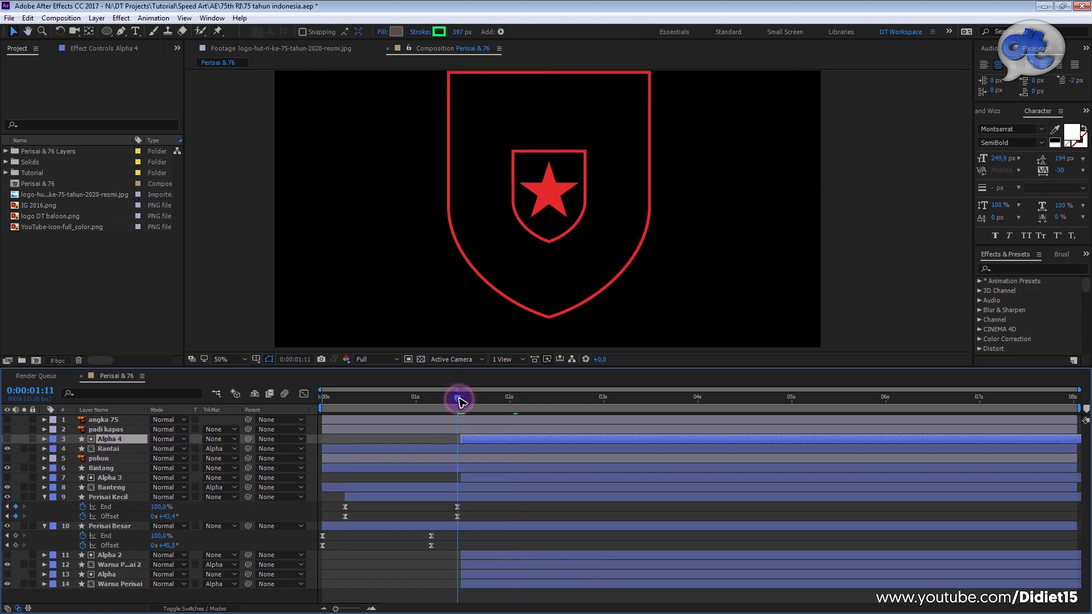
{"action": "left_click_drag", "start_coordinate": [461, 402], "coordinate": [544, 398]}
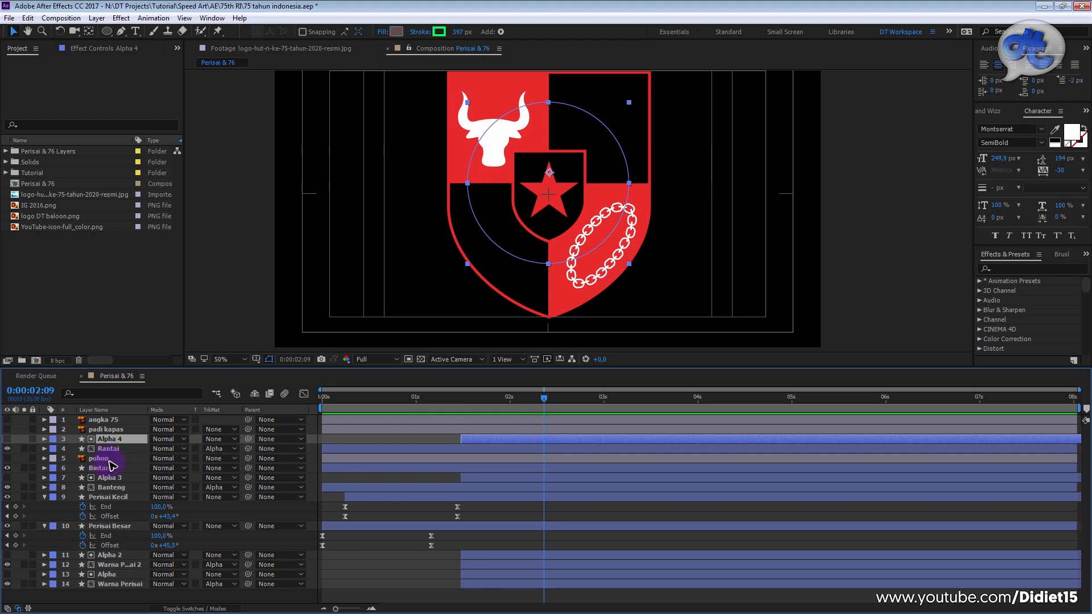
{"action": "left_click_drag", "start_coordinate": [97, 462], "coordinate": [98, 439]}
{"action": "left_click_drag", "start_coordinate": [506, 397], "coordinate": [532, 397]}
Step: Shift the Rantai and Bintang layers in time to start together with the Alpha layers
{"action": "left_click", "coordinate": [479, 449]}
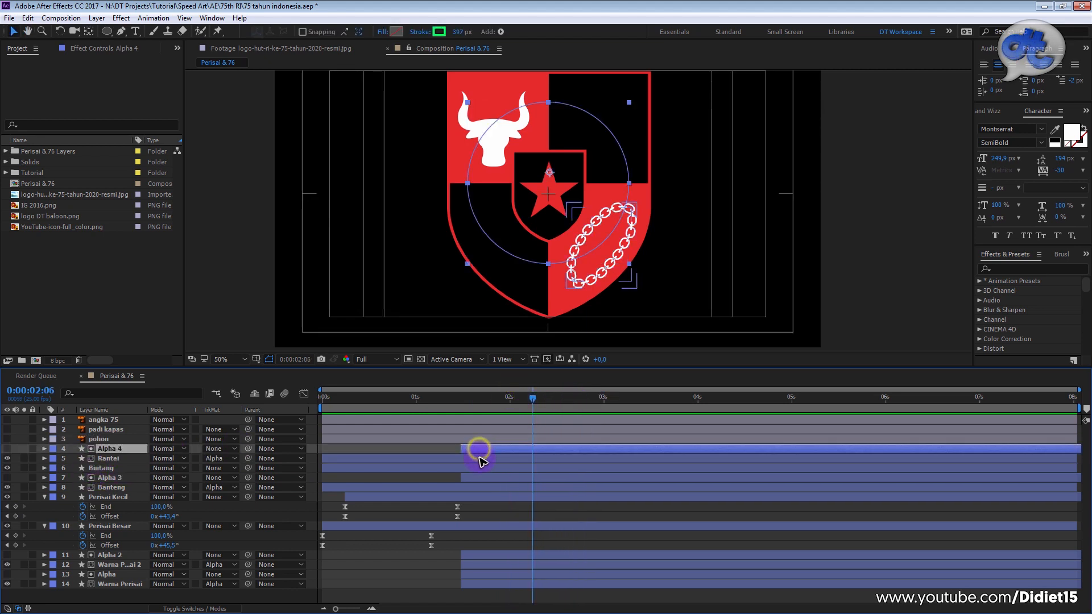
{"action": "left_click", "coordinate": [479, 460]}
{"action": "left_click_drag", "start_coordinate": [436, 461], "coordinate": [562, 463]}
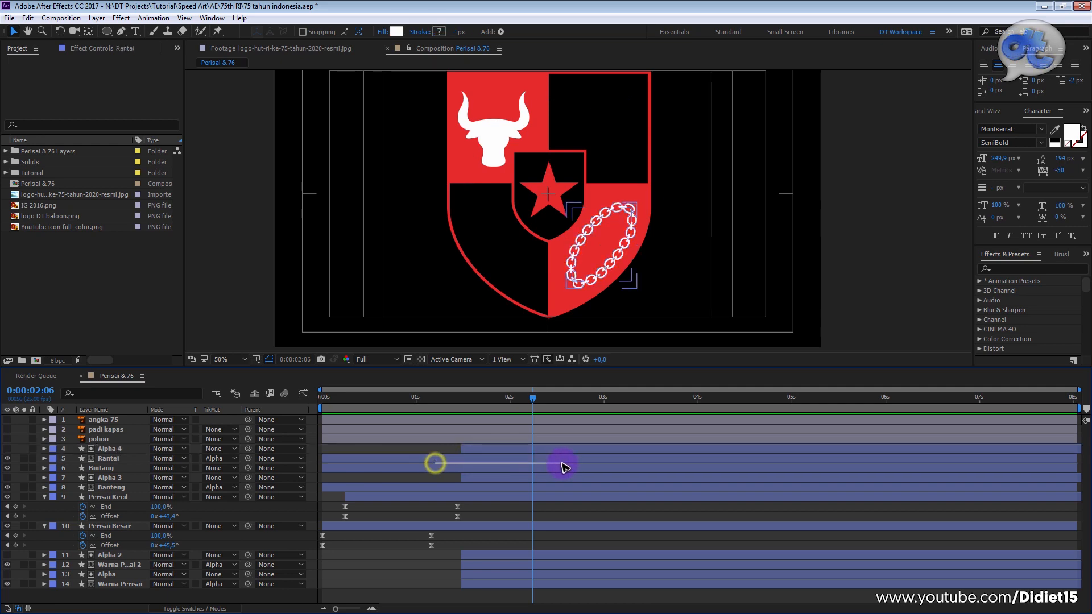
{"action": "left_click_drag", "start_coordinate": [422, 458], "coordinate": [569, 461]}
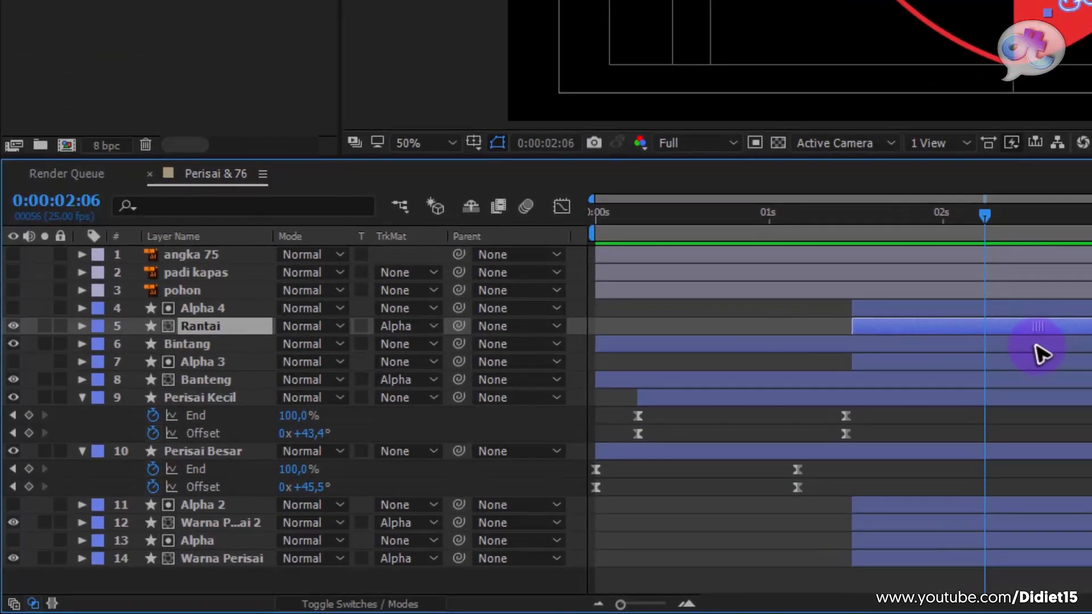
{"action": "left_click_drag", "start_coordinate": [529, 424], "coordinate": [657, 427]}
{"action": "left_click_drag", "start_coordinate": [941, 350], "coordinate": [1007, 346]}
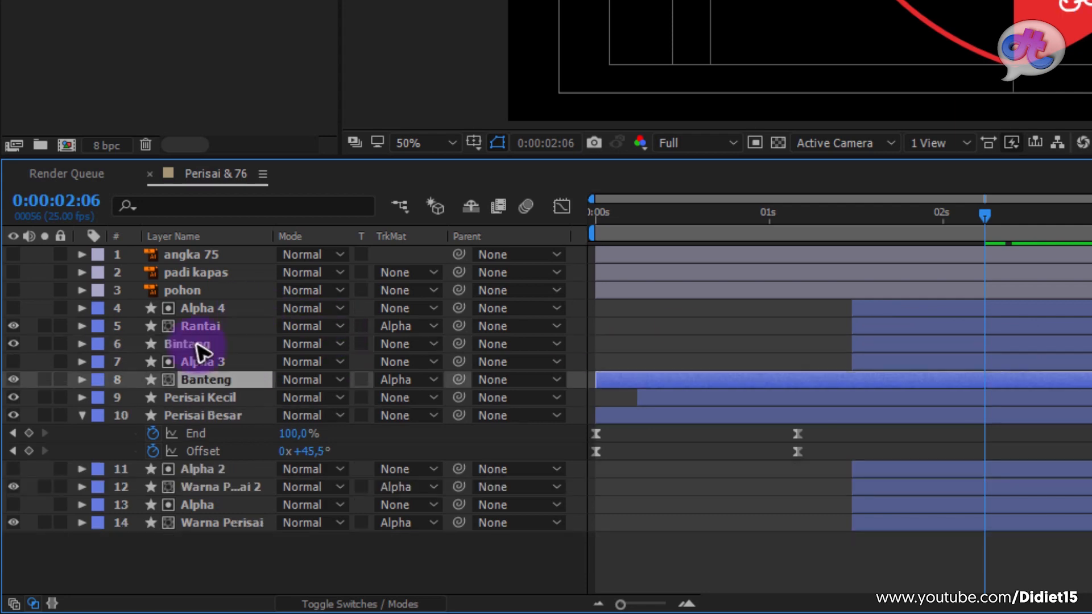
Step: Move the Alpha 4, Rantai, Alpha 3 and Banteng layers below Perisai Besar, directly above Alpha 2
{"action": "left_click", "coordinate": [205, 308]}
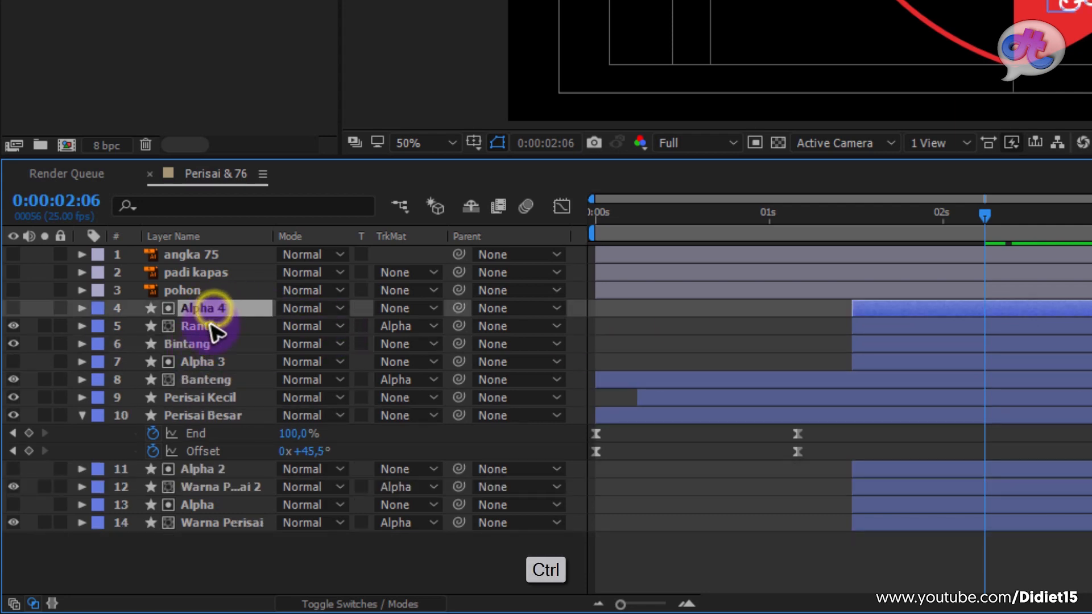
{"action": "left_click", "coordinate": [206, 326], "text": "ctrl"}
{"action": "left_click", "coordinate": [209, 362], "text": "ctrl"}
{"action": "left_click", "coordinate": [227, 379], "text": "ctrl"}
{"action": "left_click_drag", "start_coordinate": [256, 308], "coordinate": [252, 463]}
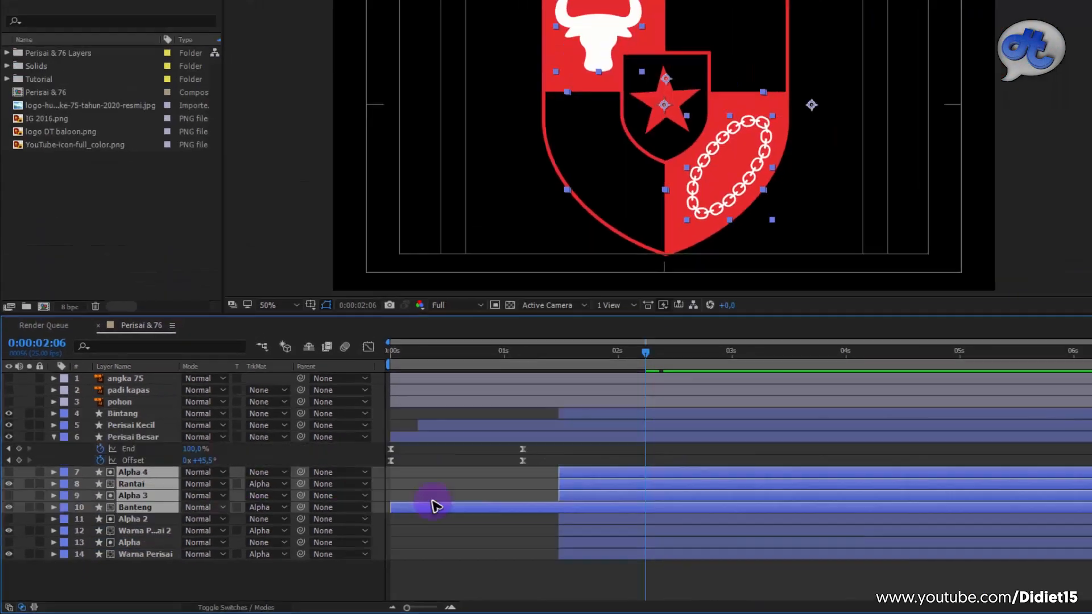
Step: Shift the Banteng layer to start together with its matte, and move Bintang back to start at the composition's beginning
{"action": "left_click", "coordinate": [493, 507]}
{"action": "left_click_drag", "start_coordinate": [493, 507], "coordinate": [626, 509]}
{"action": "left_click_drag", "start_coordinate": [517, 533], "coordinate": [544, 530]}
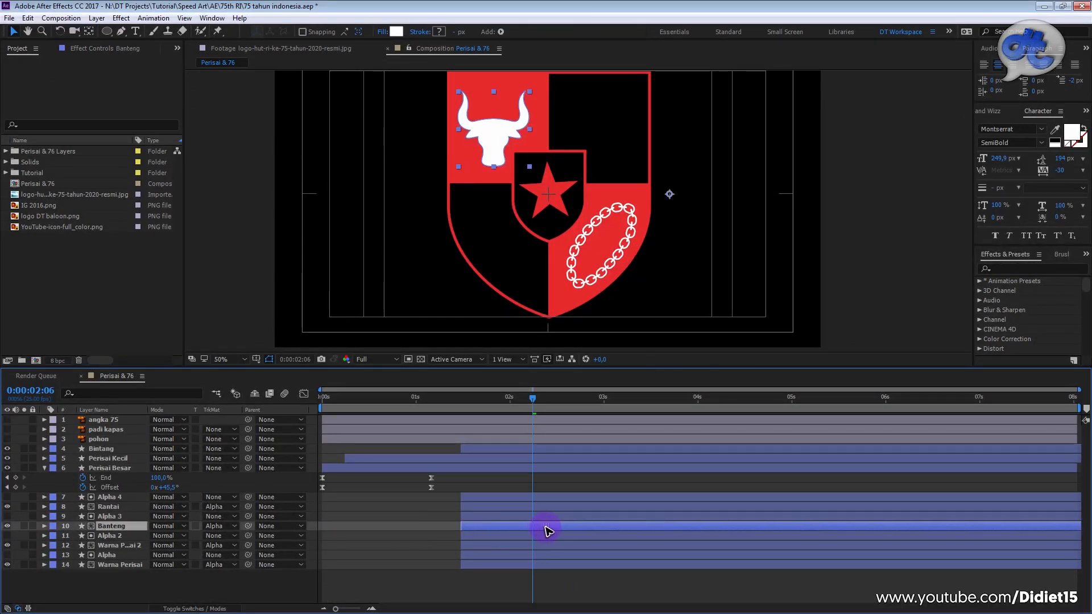
{"action": "left_click_drag", "start_coordinate": [475, 451], "coordinate": [353, 457]}
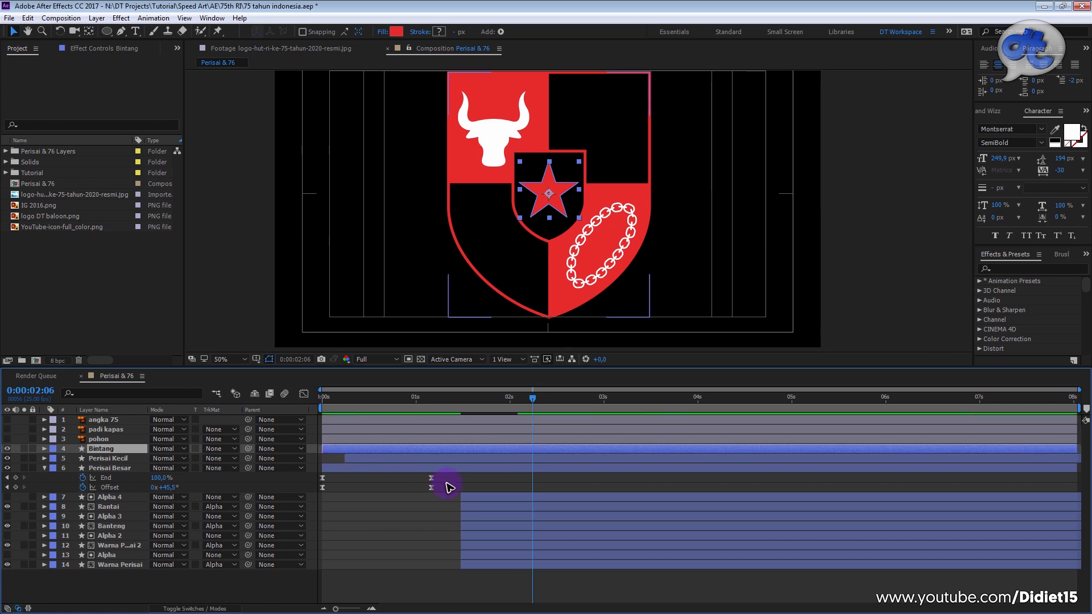
Step: Change the label colour of all layers from Alpha 4 down to Warna Perisai to green
{"action": "left_click", "coordinate": [476, 502]}
{"action": "left_click", "coordinate": [117, 500]}
{"action": "left_click", "coordinate": [113, 565], "text": "shift"}
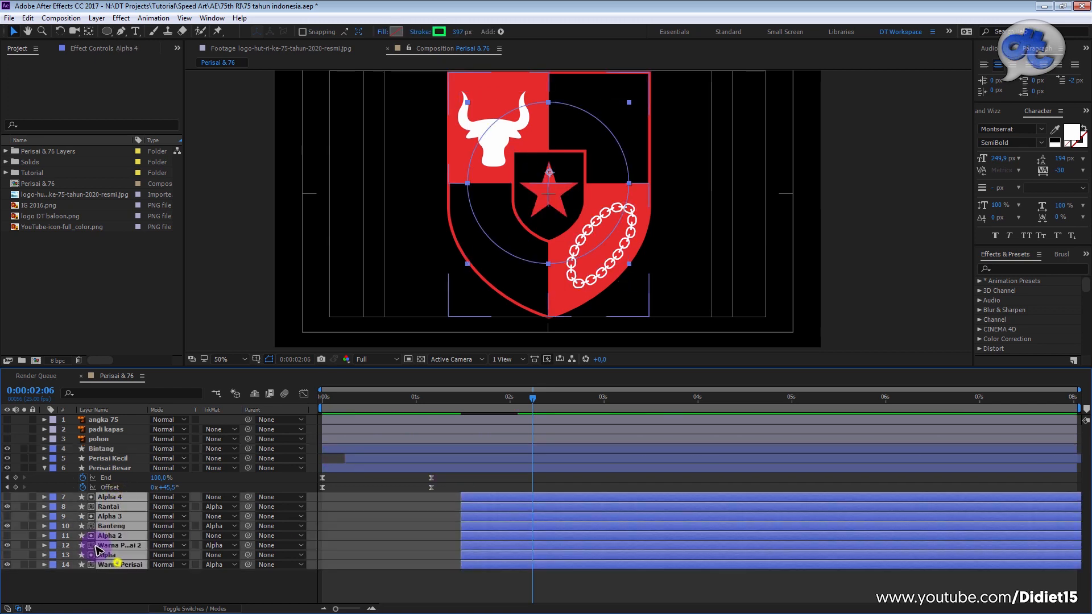
{"action": "left_click", "coordinate": [52, 497]}
{"action": "left_click", "coordinate": [78, 406]}
{"action": "left_click", "coordinate": [433, 515]}
Step: Shift the green-labelled layers together in time to start about 1.7 seconds into the composition
{"action": "left_click_drag", "start_coordinate": [505, 405], "coordinate": [431, 397]}
{"action": "key", "text": "apostrophe"}
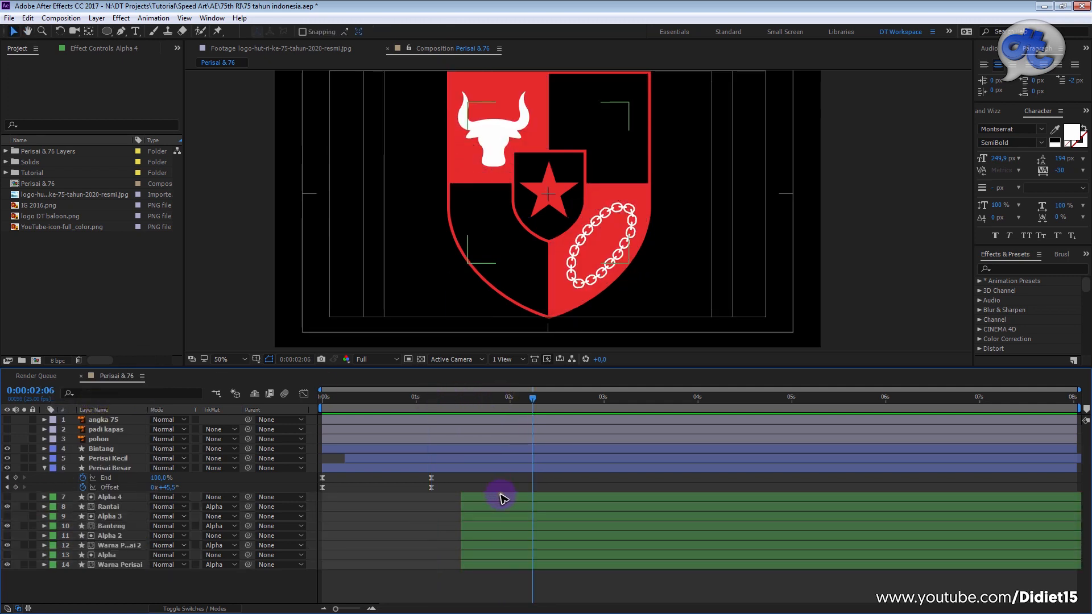
{"action": "left_click", "coordinate": [500, 497]}
{"action": "left_click", "coordinate": [500, 565], "text": "shift"}
{"action": "left_click", "coordinate": [539, 500]}
{"action": "left_click_drag", "start_coordinate": [741, 500], "coordinate": [524, 506]}
{"action": "left_click", "coordinate": [438, 397]}
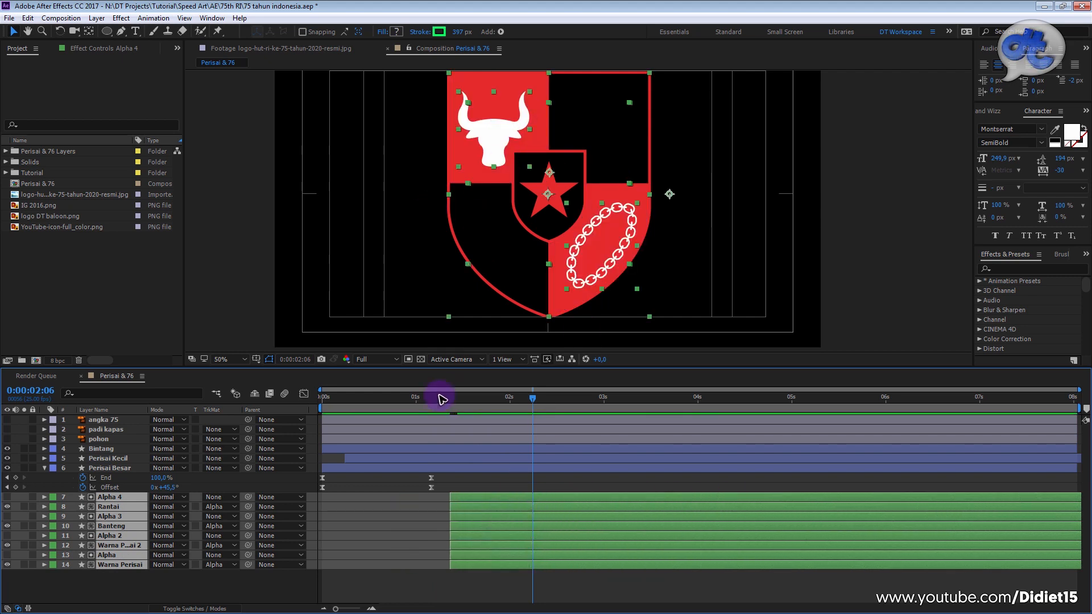
{"action": "key", "text": "space"}
{"action": "left_click_drag", "start_coordinate": [496, 505], "coordinate": [527, 499]}
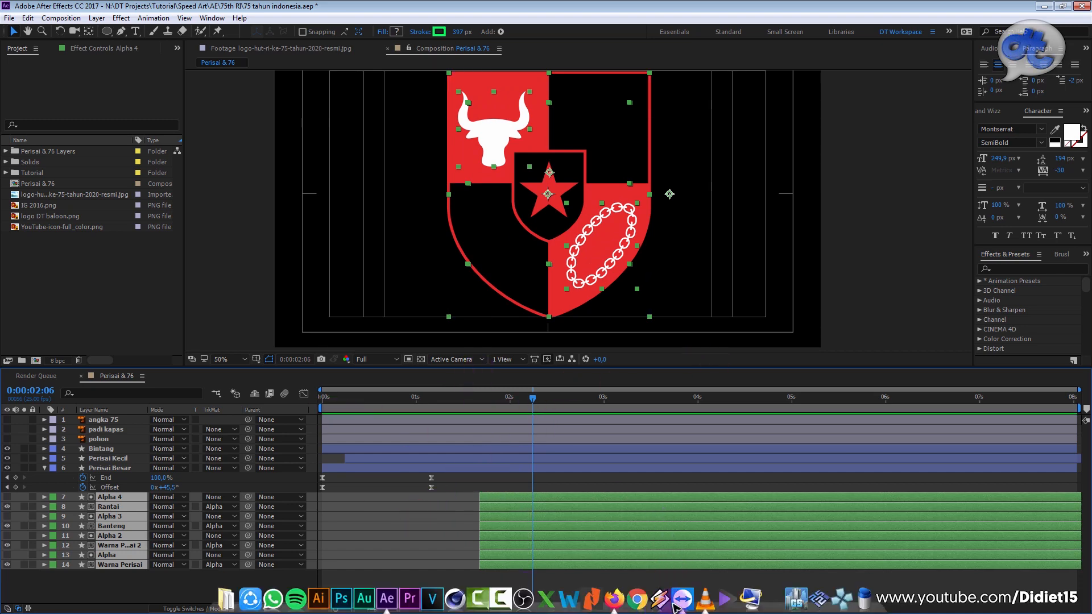
Step: Switch to VLC and scrub the sample video around 00:02 to check how the tree and the rice and cotton enter
{"action": "left_click", "coordinate": [706, 604]}
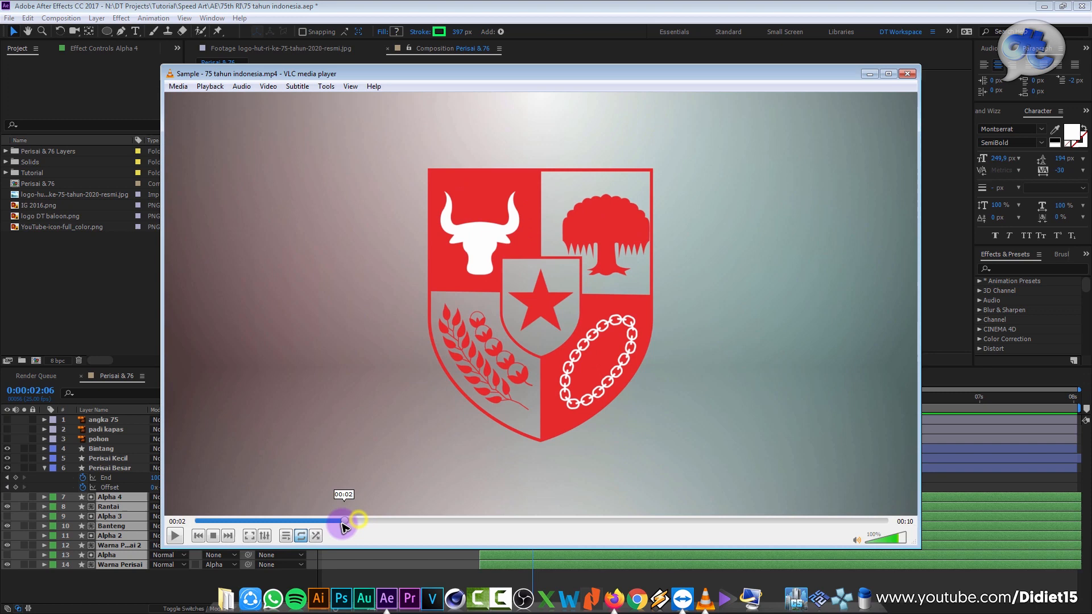
{"action": "left_click_drag", "start_coordinate": [332, 526], "coordinate": [359, 522]}
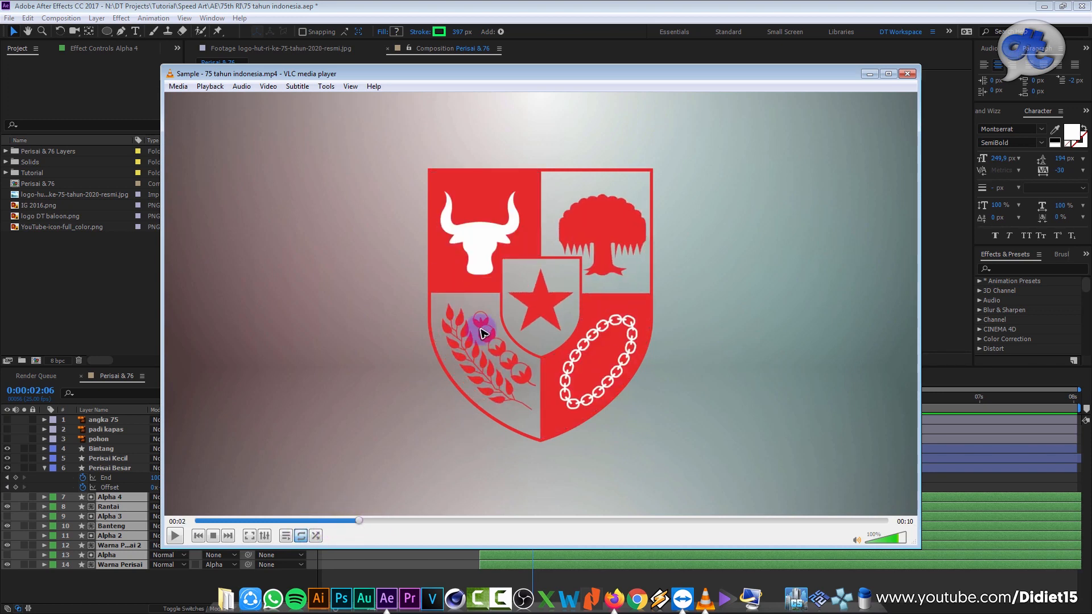
{"action": "left_click", "coordinate": [574, 4]}
Step: Create shapes from the padi kapas and pohon vector layers, and delete the two original layers
{"action": "left_click", "coordinate": [105, 440]}
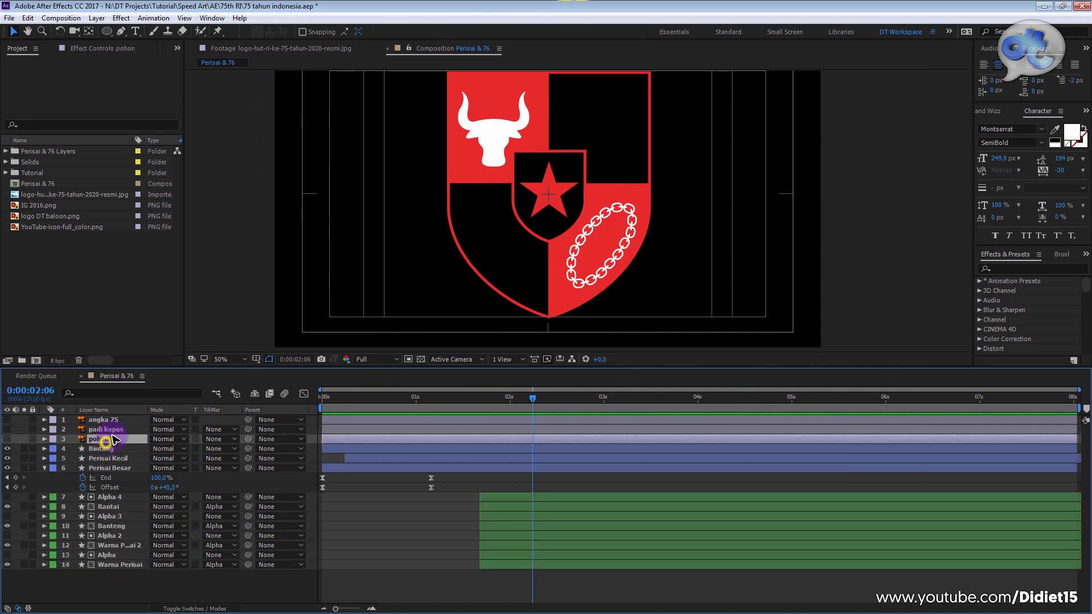
{"action": "left_click", "coordinate": [114, 431], "text": "shift"}
{"action": "right_click", "coordinate": [115, 431]}
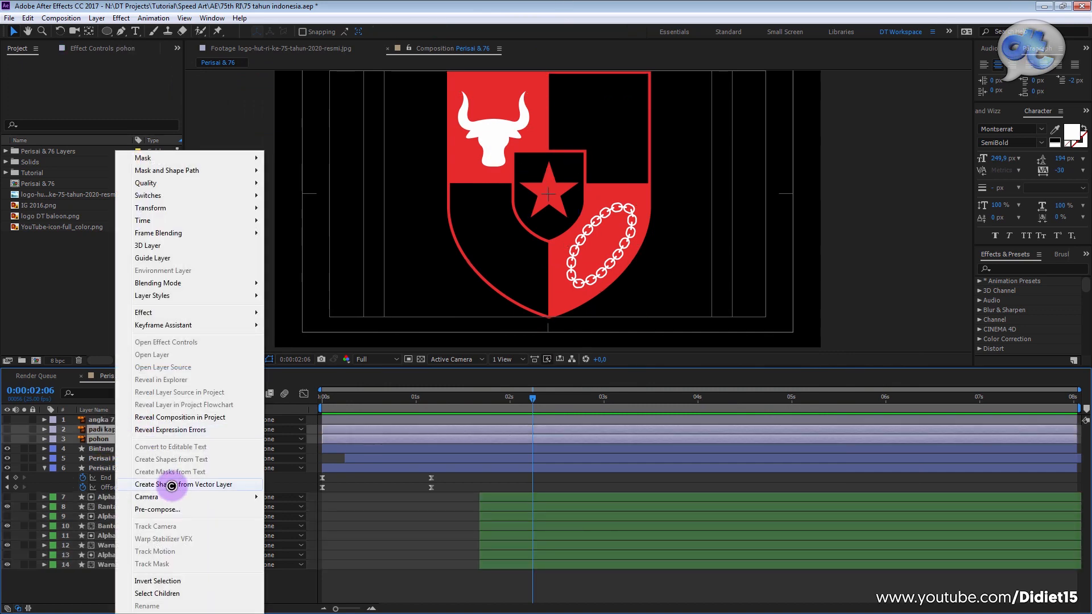
{"action": "left_click", "coordinate": [171, 484]}
{"action": "left_click", "coordinate": [134, 477]}
{"action": "left_click", "coordinate": [114, 449]}
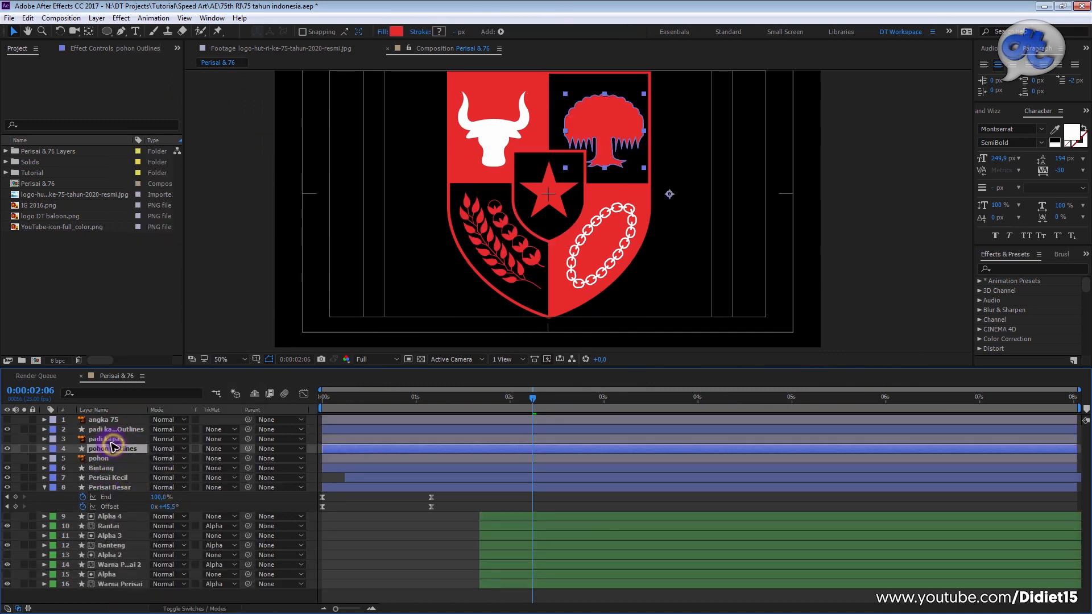
{"action": "left_click", "coordinate": [108, 440]}
{"action": "left_click", "coordinate": [104, 459], "text": "ctrl"}
{"action": "key", "text": "Delete"}
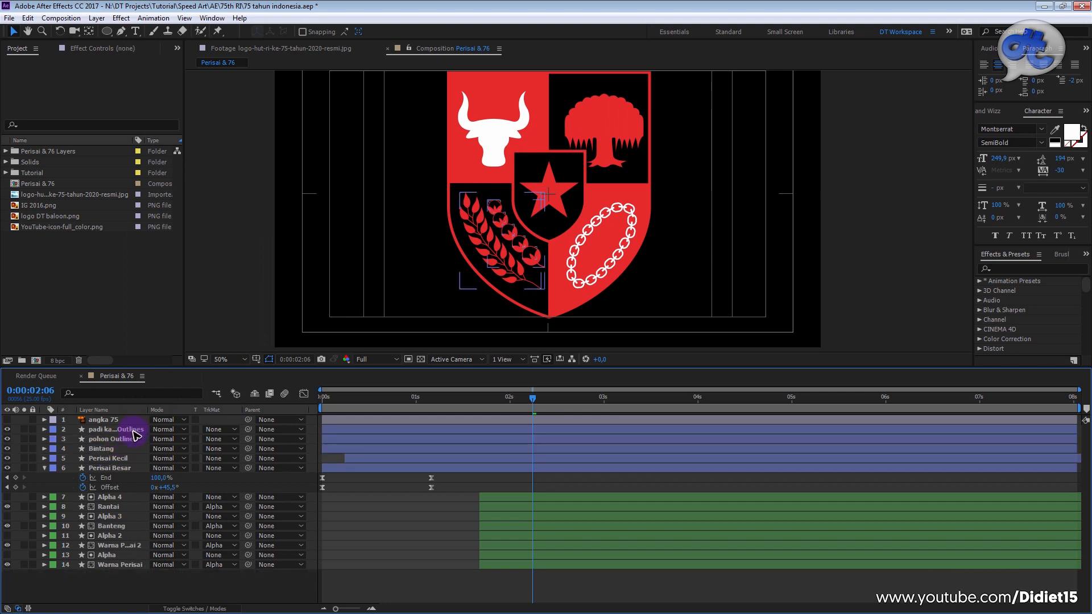
Step: Add Position keyframes at 0:00:00:15 on the padi kapas and pohon outline layers
{"action": "left_click", "coordinate": [126, 429]}
{"action": "left_click", "coordinate": [124, 441], "text": "shift"}
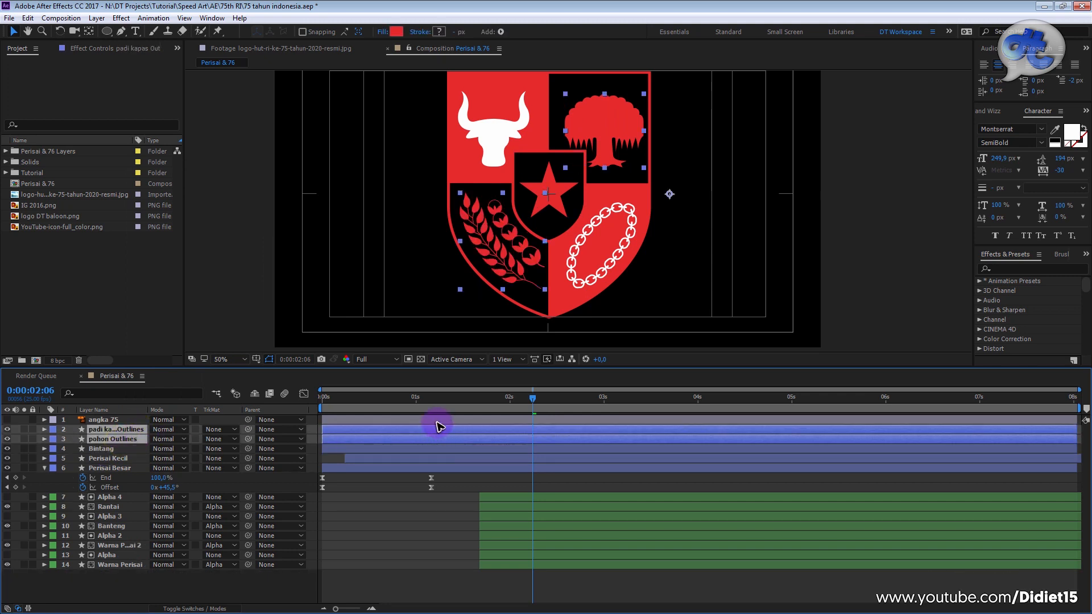
{"action": "left_click_drag", "start_coordinate": [415, 398], "coordinate": [384, 409]}
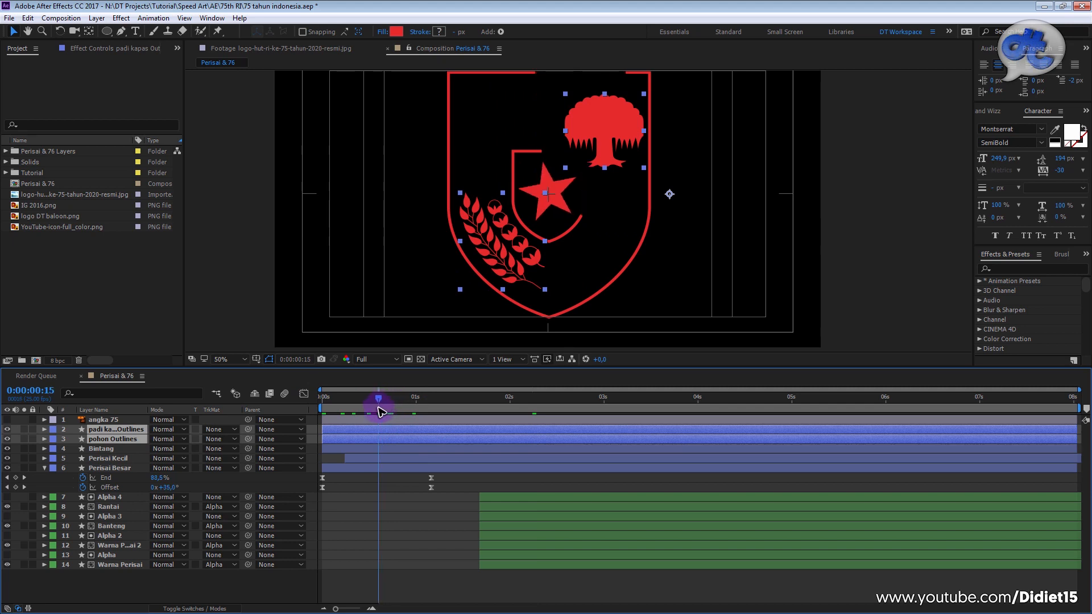
{"action": "key", "text": "p"}
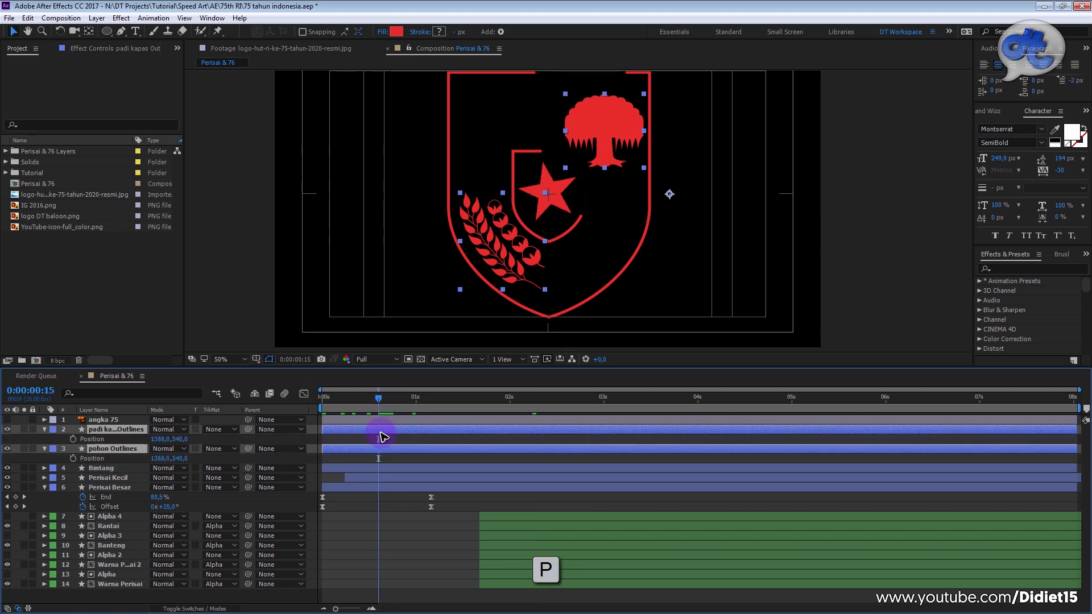
{"action": "left_click", "coordinate": [73, 439]}
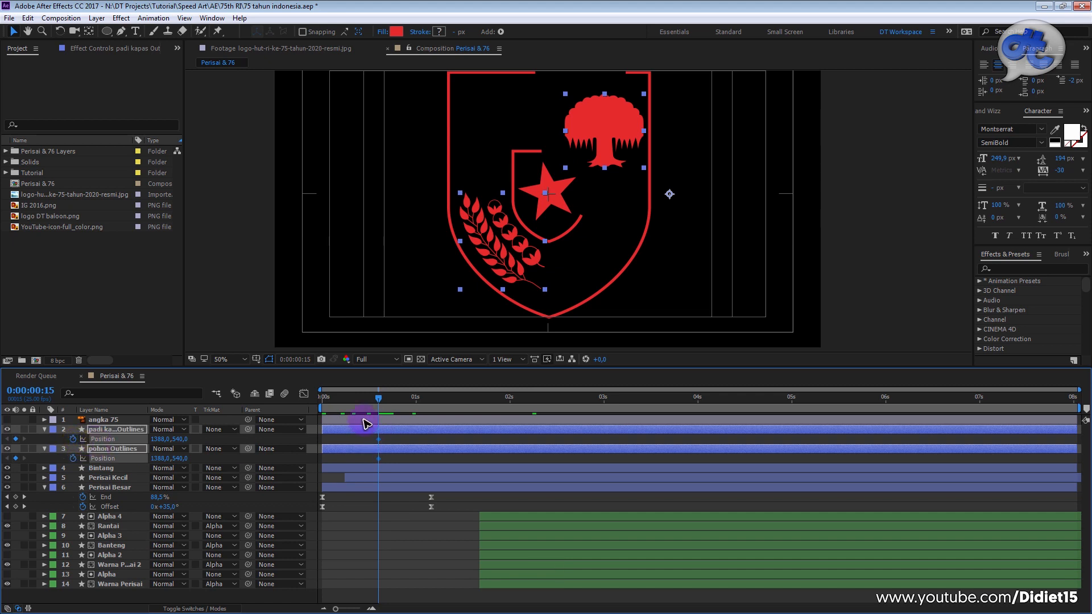
{"action": "left_click_drag", "start_coordinate": [380, 401], "coordinate": [281, 409]}
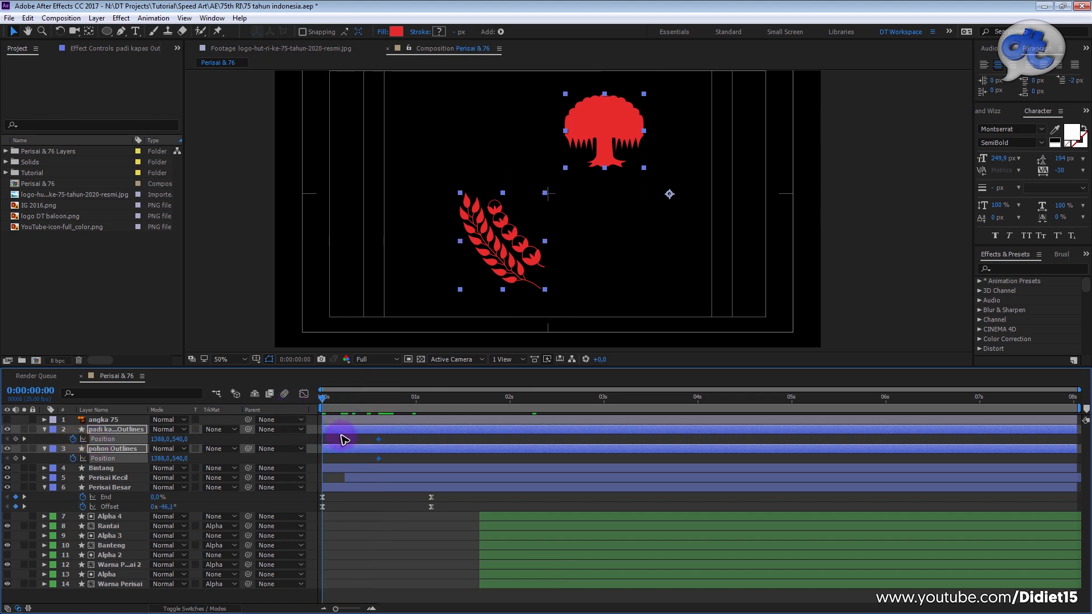
{"action": "left_click", "coordinate": [344, 439]}
Step: Shift the padi kapas and pohon outline layers in time to start at 0:00:01:00
{"action": "left_click", "coordinate": [386, 431]}
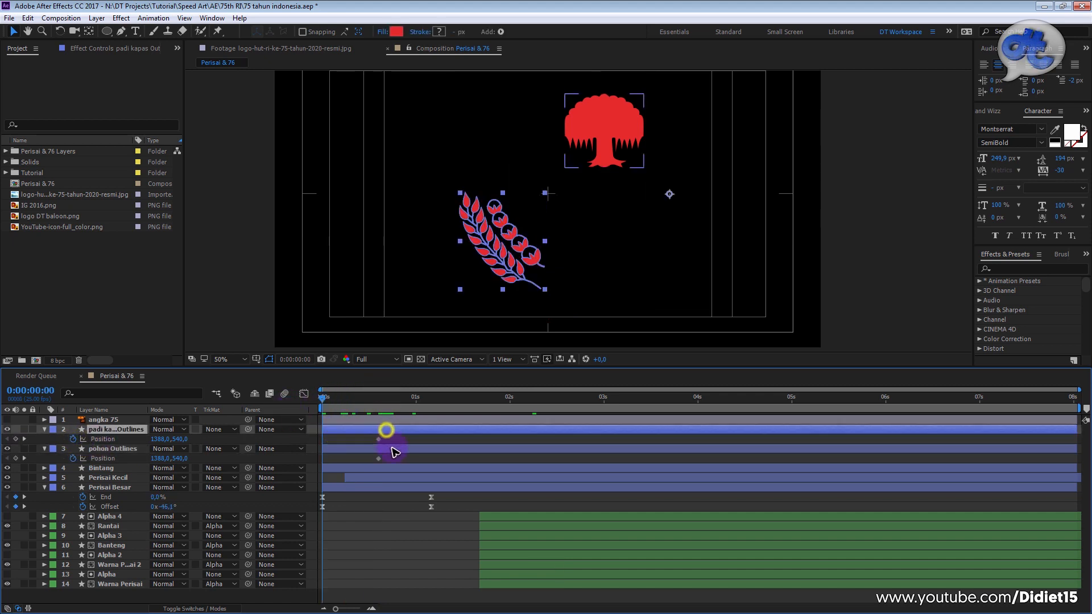
{"action": "left_click", "coordinate": [392, 449], "text": "shift"}
{"action": "left_click_drag", "start_coordinate": [413, 429], "coordinate": [502, 428]}
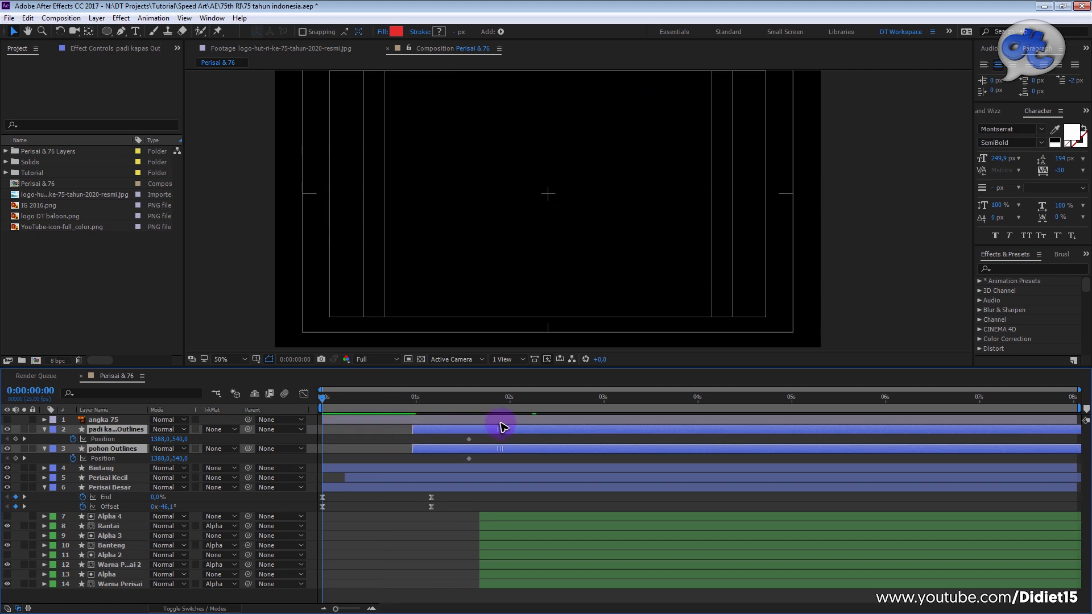
{"action": "mouse_move", "coordinate": [414, 399]}
{"action": "left_mouse_down"}
{"action": "mouse_move", "coordinate": [439, 399]}
{"action": "mouse_move", "coordinate": [432, 408]}
{"action": "left_mouse_up"}
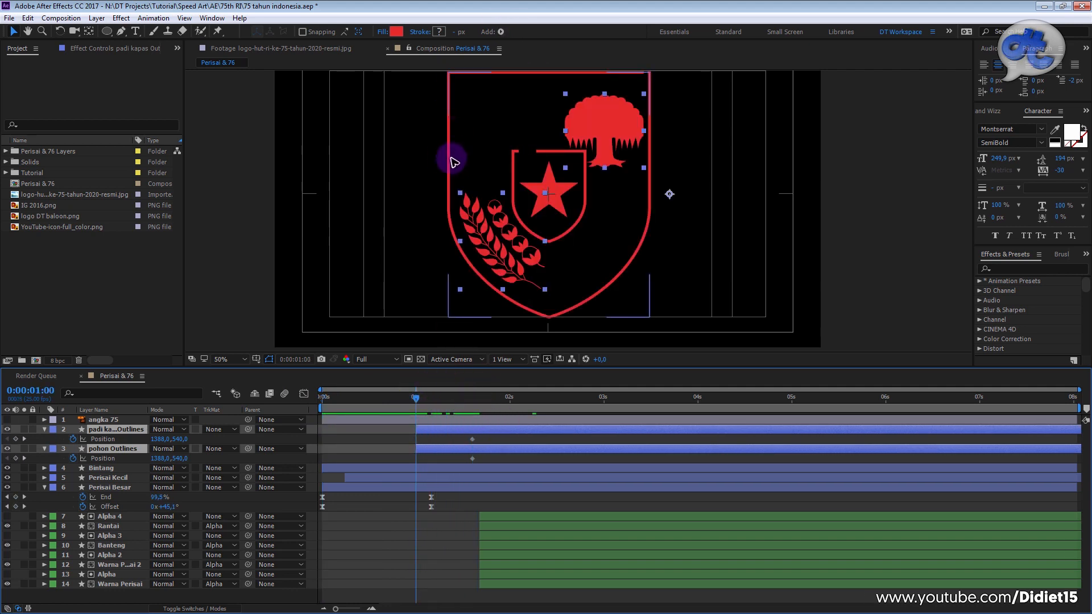
Step: Rename the rice-and-cotton layer Padi kapas and move it left to position 1076, 540 at 0:00:01:00
{"action": "left_click", "coordinate": [387, 439]}
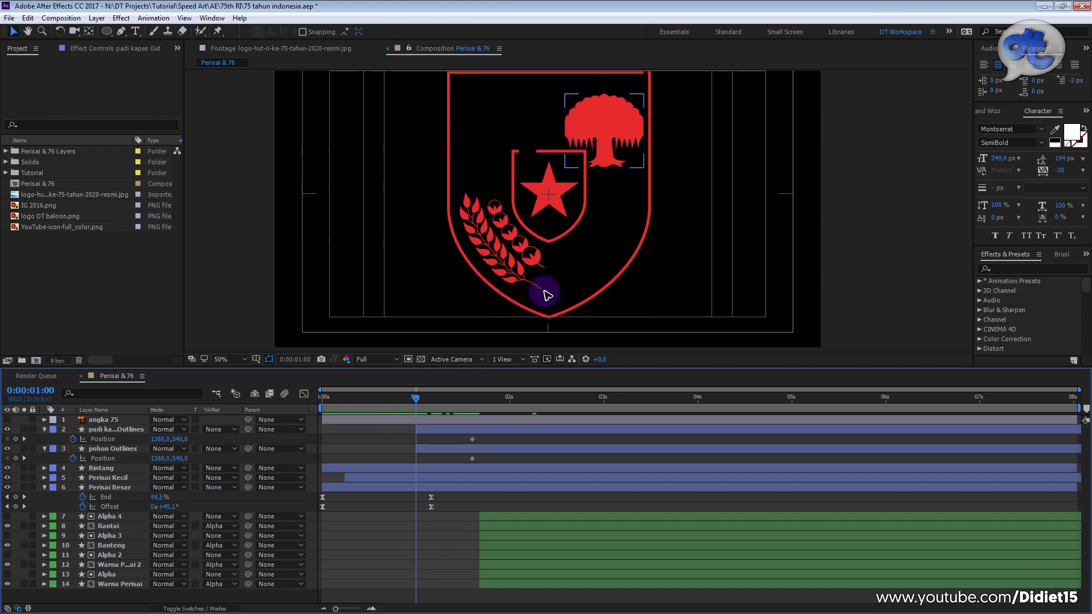
{"action": "left_click", "coordinate": [445, 432]}
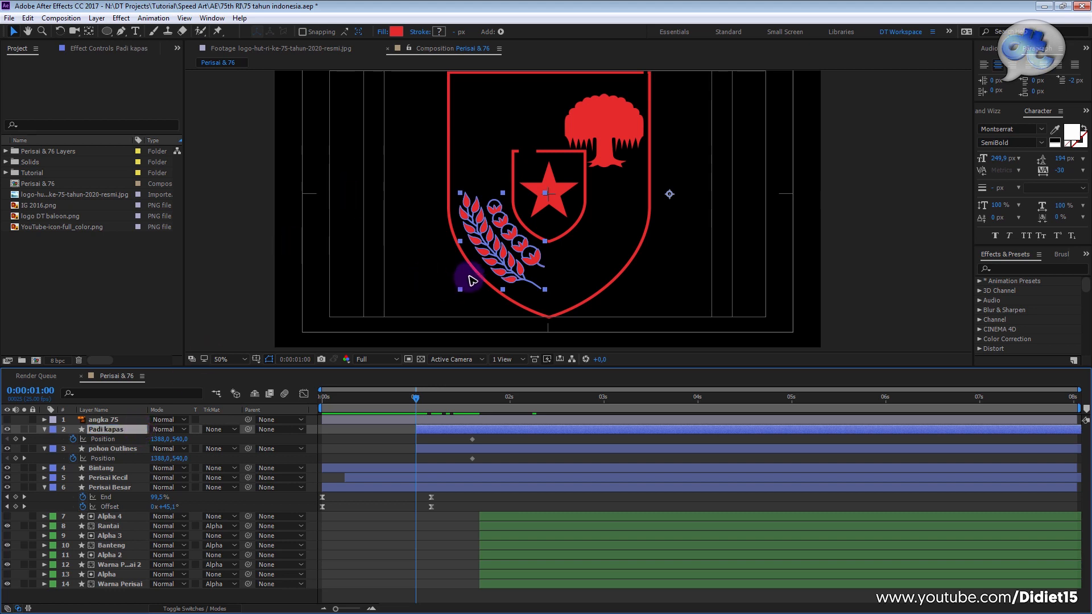
{"action": "left_click_drag", "start_coordinate": [515, 251], "coordinate": [426, 250]}
Step: Rename the tree layer Pohon and move it right to position 1712, 540 at 0:00:01:00
{"action": "left_click", "coordinate": [452, 449]}
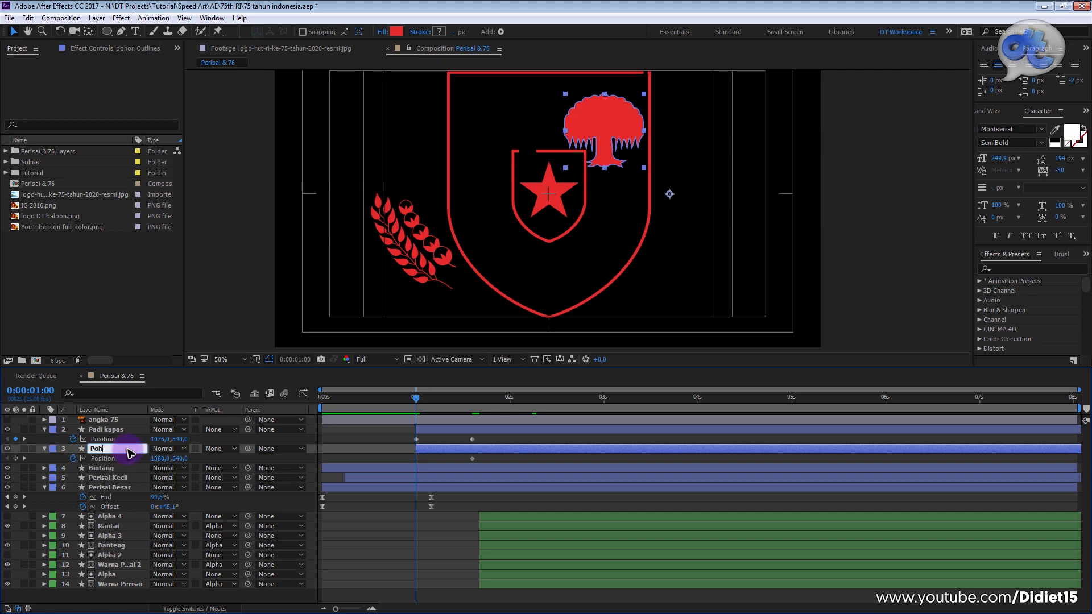
{"action": "key", "text": "Return"}
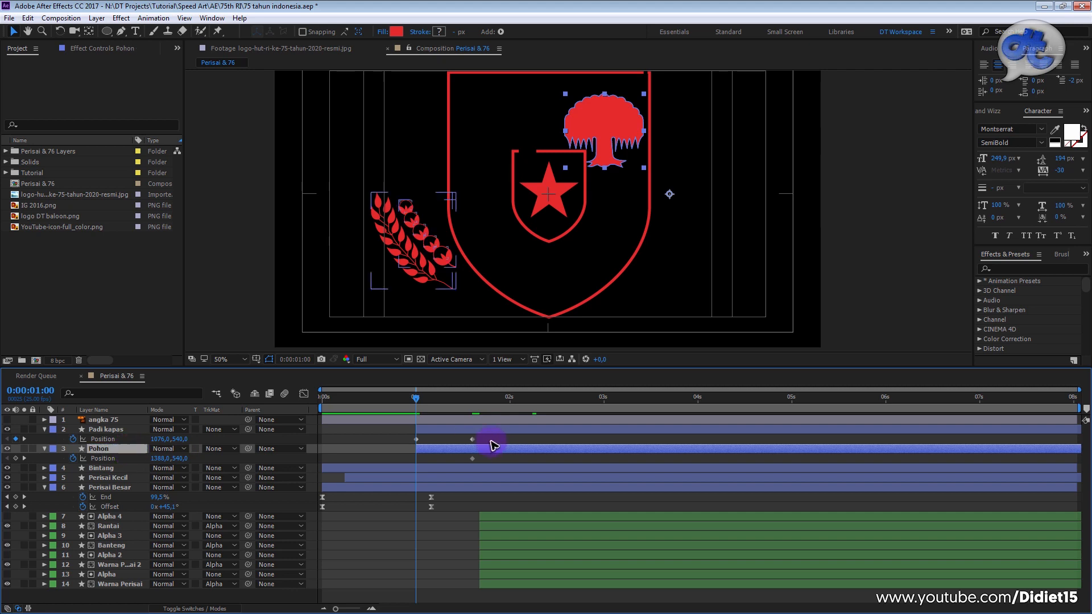
{"action": "left_click_drag", "start_coordinate": [603, 137], "coordinate": [695, 137]}
Step: Apply Easy Ease to the Padi kapas and Pohon Position keyframes, and extend the end keyframes' speed influence to 100%
{"action": "left_click_drag", "start_coordinate": [480, 444], "coordinate": [400, 474]}
{"action": "key", "text": "F9"}
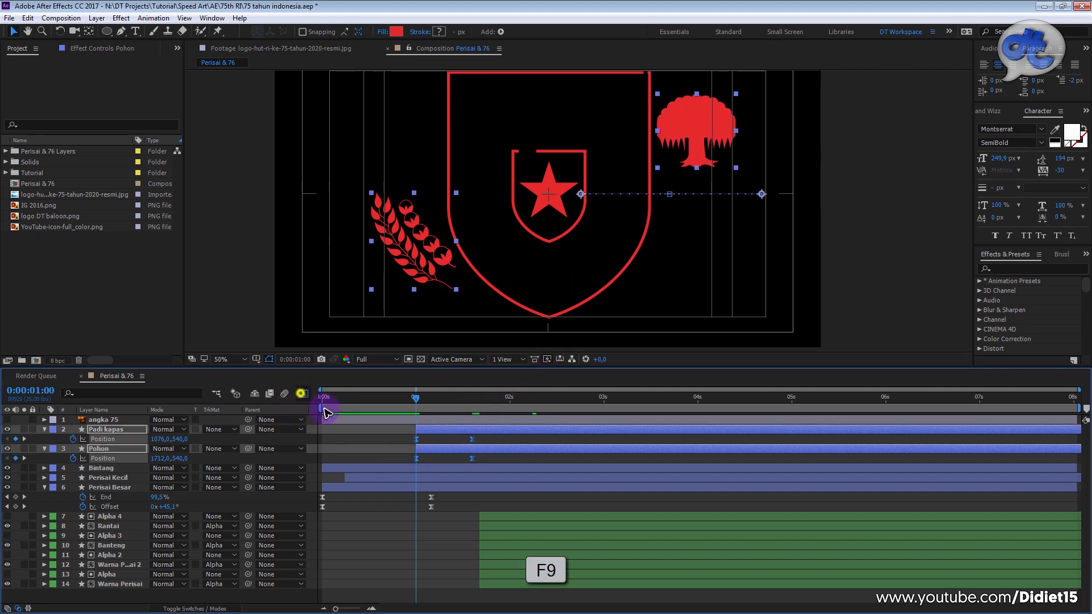
{"action": "left_click", "coordinate": [302, 393]}
{"action": "left_click_drag", "start_coordinate": [500, 538], "coordinate": [424, 575]}
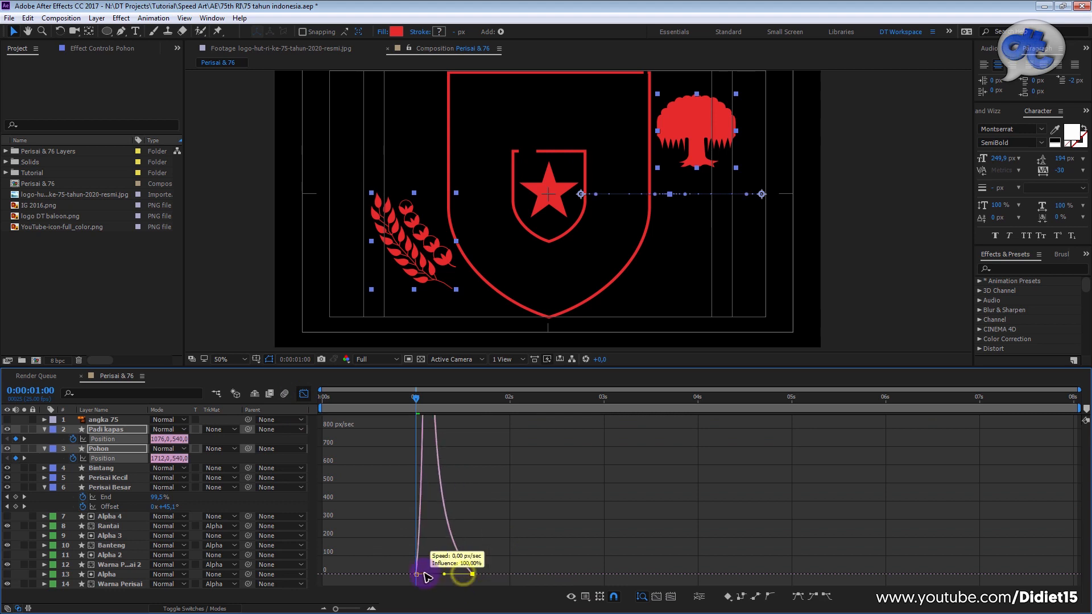
{"action": "left_click", "coordinate": [304, 394]}
Step: Preview the slide-in of the tree and the rice and cotton from just before 0:00:01:00
{"action": "left_click", "coordinate": [401, 398]}
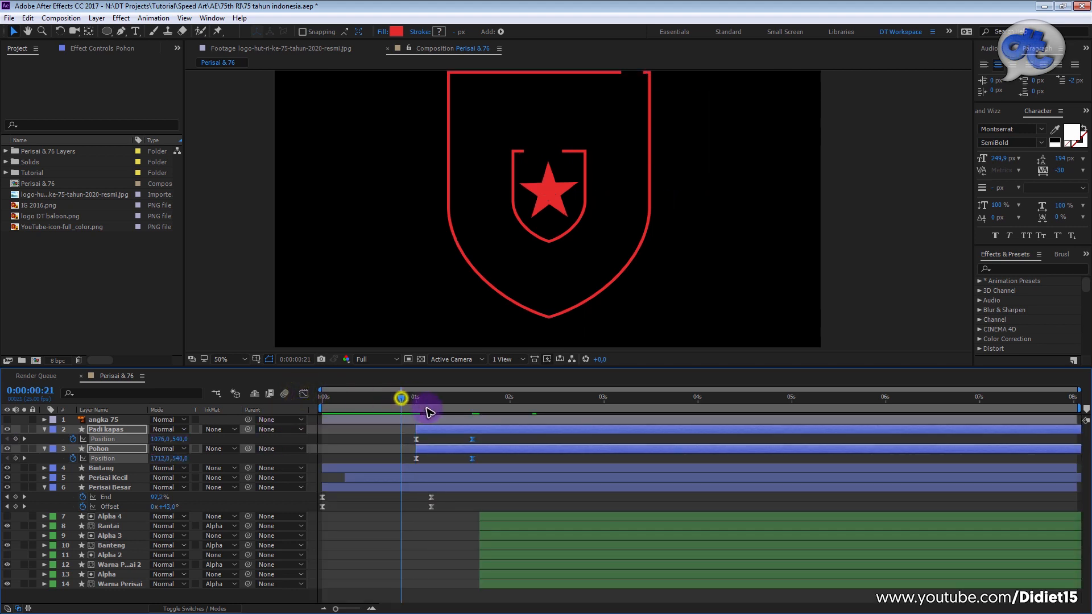
{"action": "key", "text": "space"}
{"action": "left_click", "coordinate": [408, 400]}
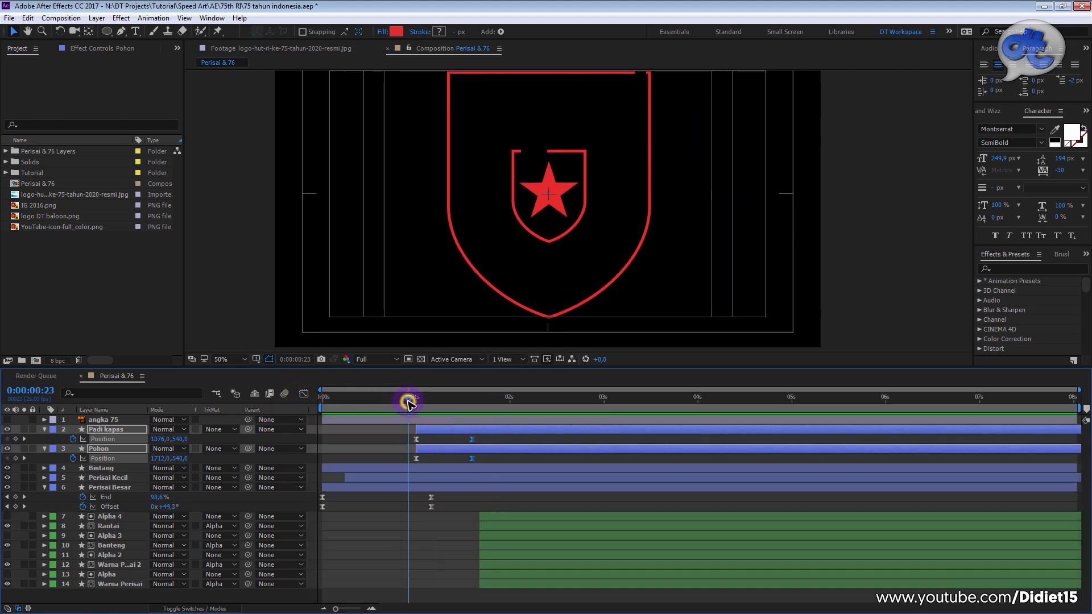
{"action": "key", "text": "space"}
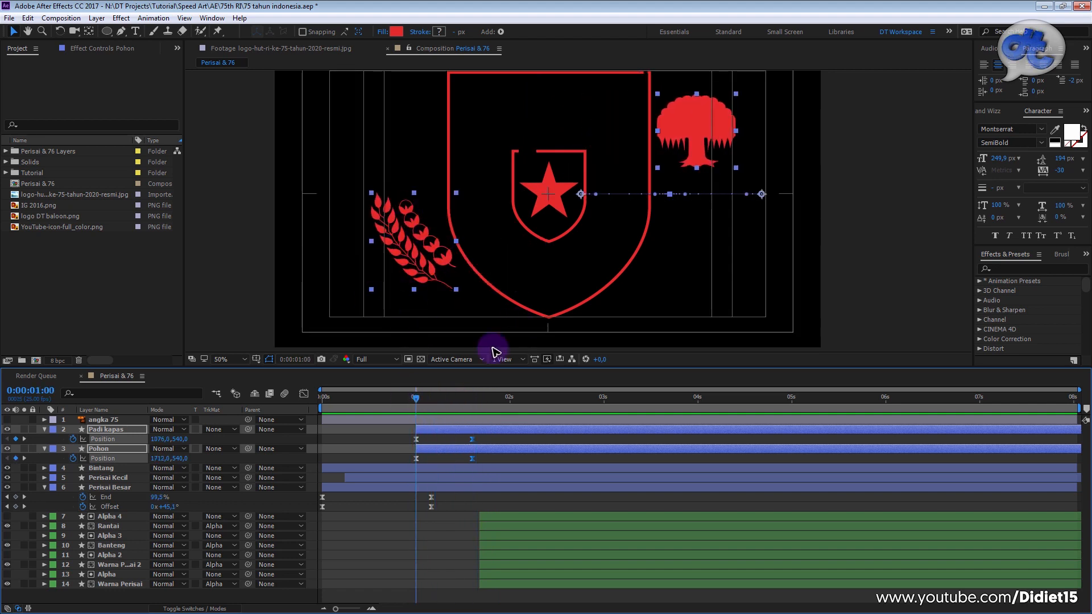
{"action": "left_click", "coordinate": [385, 438]}
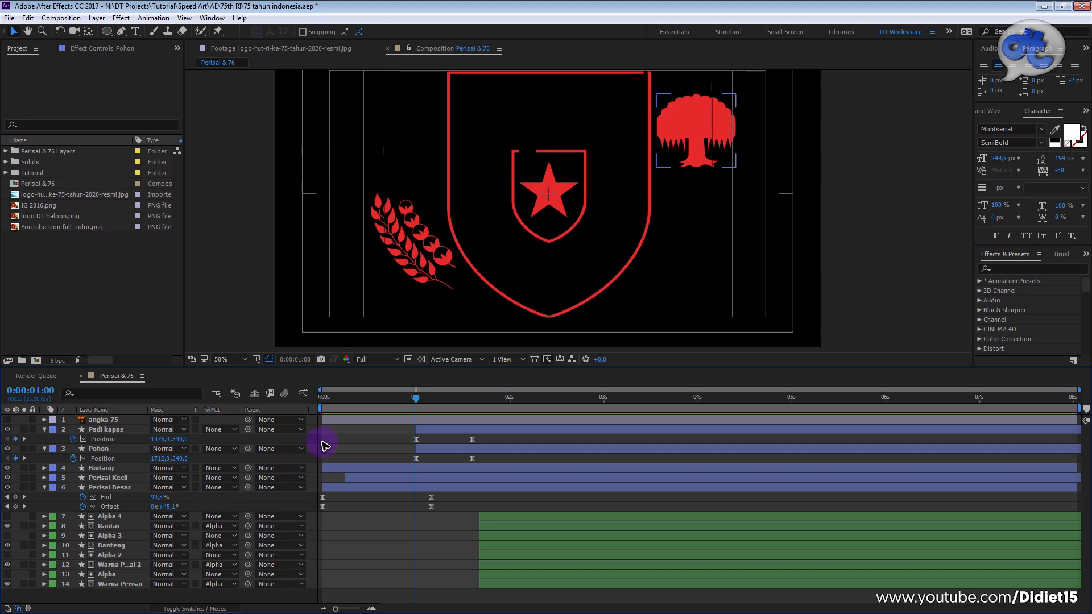
Step: Shift the Padi kapas and Pohon layers to start with the green layers, and scrub to 0:00:02:17 to check the result
{"action": "left_click", "coordinate": [459, 433]}
{"action": "left_click", "coordinate": [455, 449], "text": "shift"}
{"action": "left_click_drag", "start_coordinate": [487, 434], "coordinate": [542, 434]}
{"action": "left_click_drag", "start_coordinate": [495, 398], "coordinate": [574, 408]}
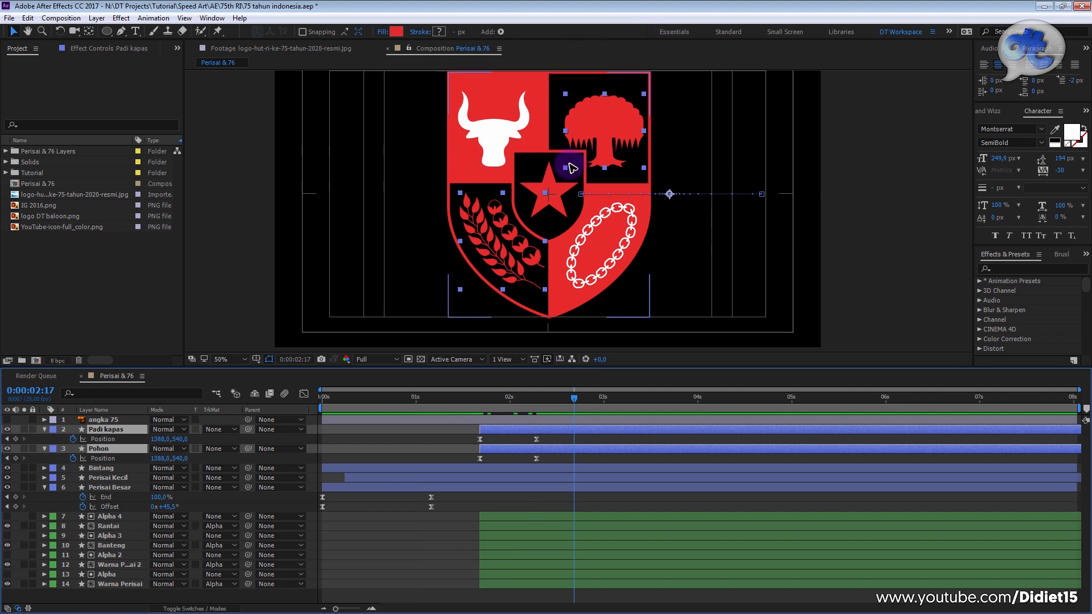
{"action": "left_click", "coordinate": [459, 443]}
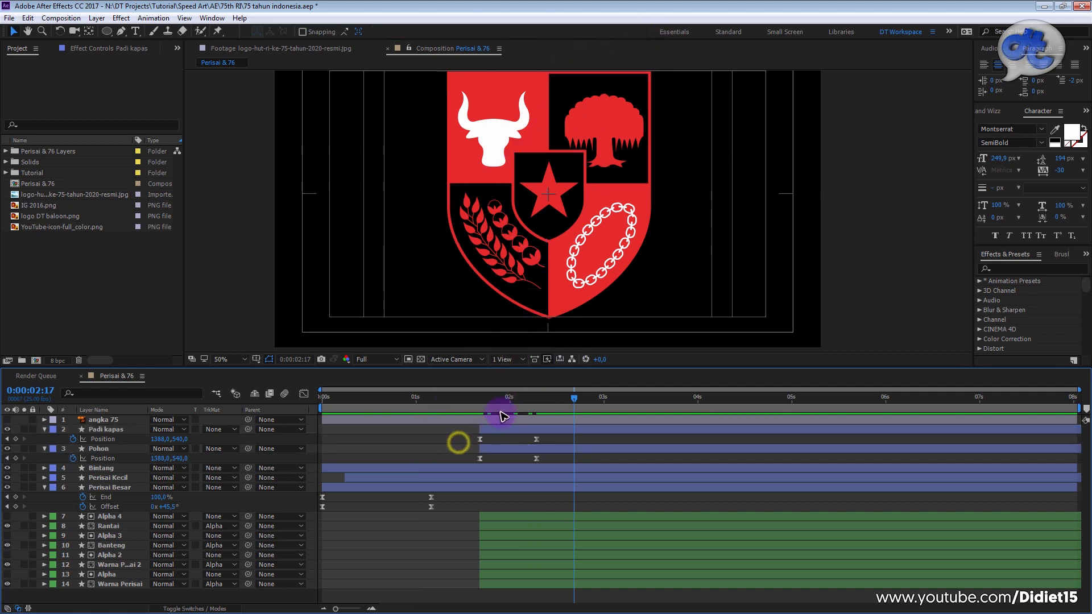
Step: Create a new shape layer directly above Pohon and shift it in time to start together with Pohon
{"action": "left_click", "coordinate": [101, 449]}
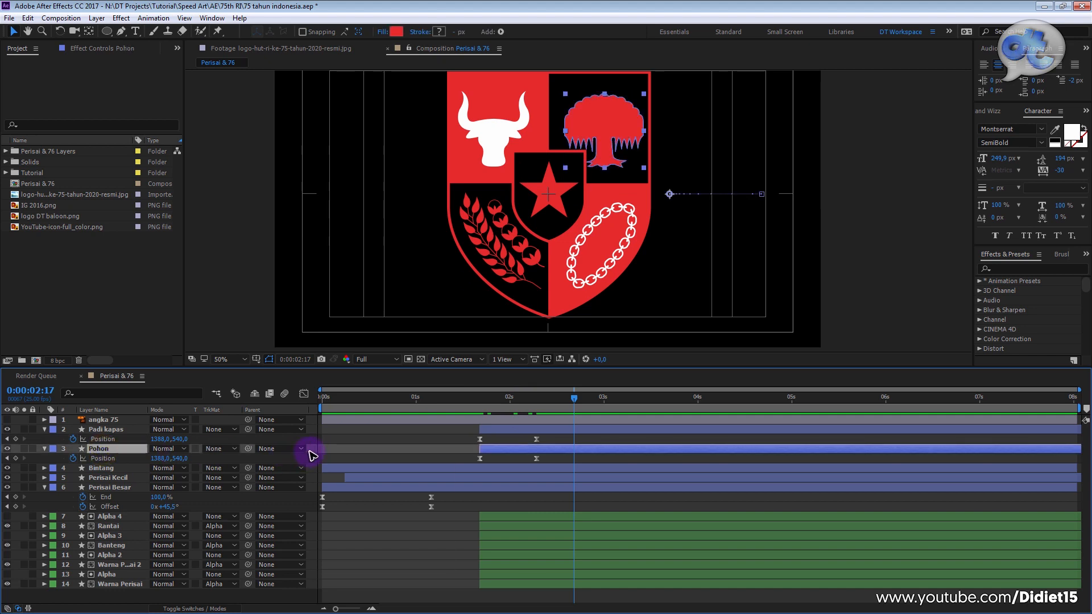
{"action": "right_click", "coordinate": [311, 455]}
{"action": "mouse_move", "coordinate": [370, 459]}
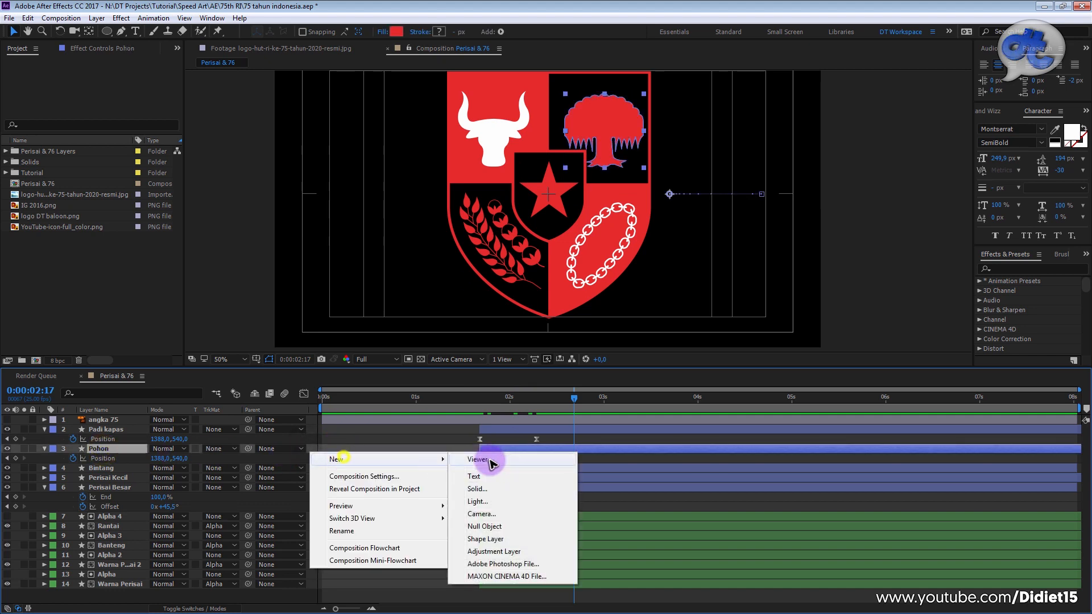
{"action": "left_click", "coordinate": [498, 538]}
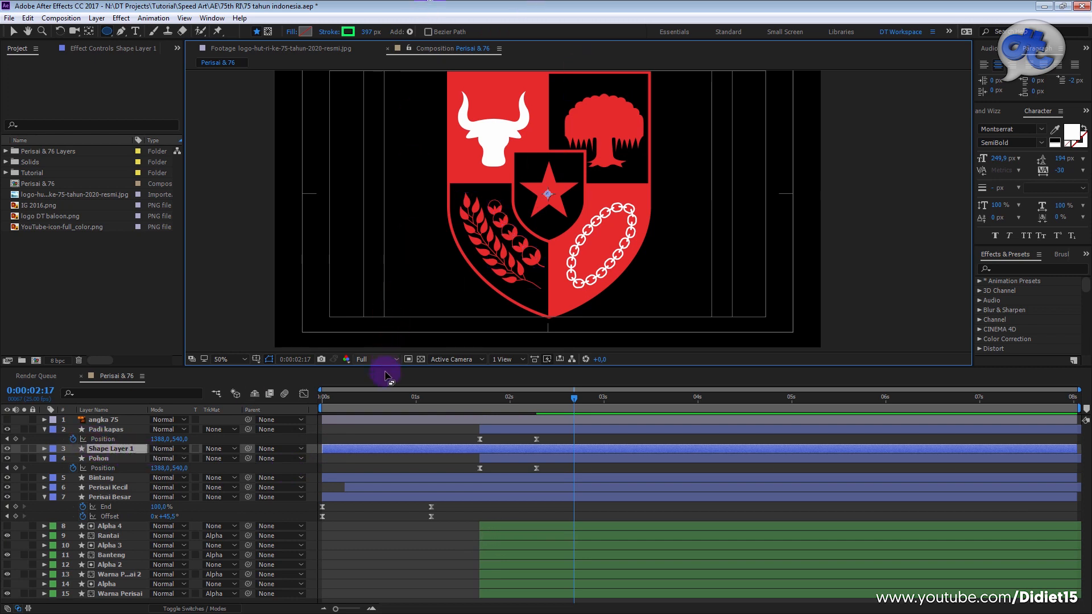
{"action": "left_click_drag", "start_coordinate": [377, 455], "coordinate": [537, 453]}
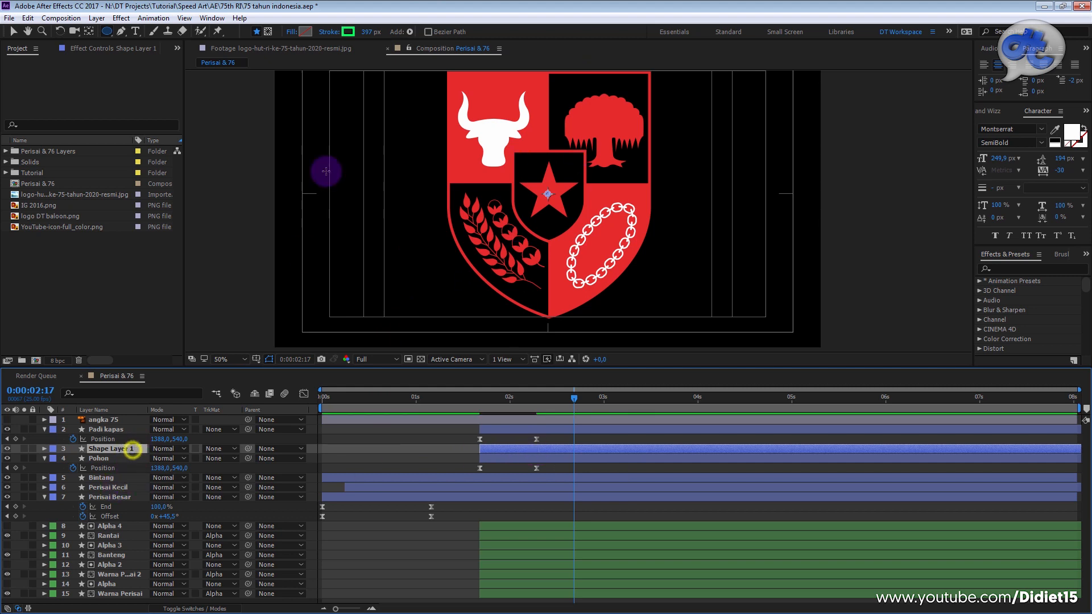
Step: Draw a rectangle on Shape Layer 1 just outside the shield, starting at its edge beside the tree quarter
{"action": "left_click", "coordinate": [108, 35]}
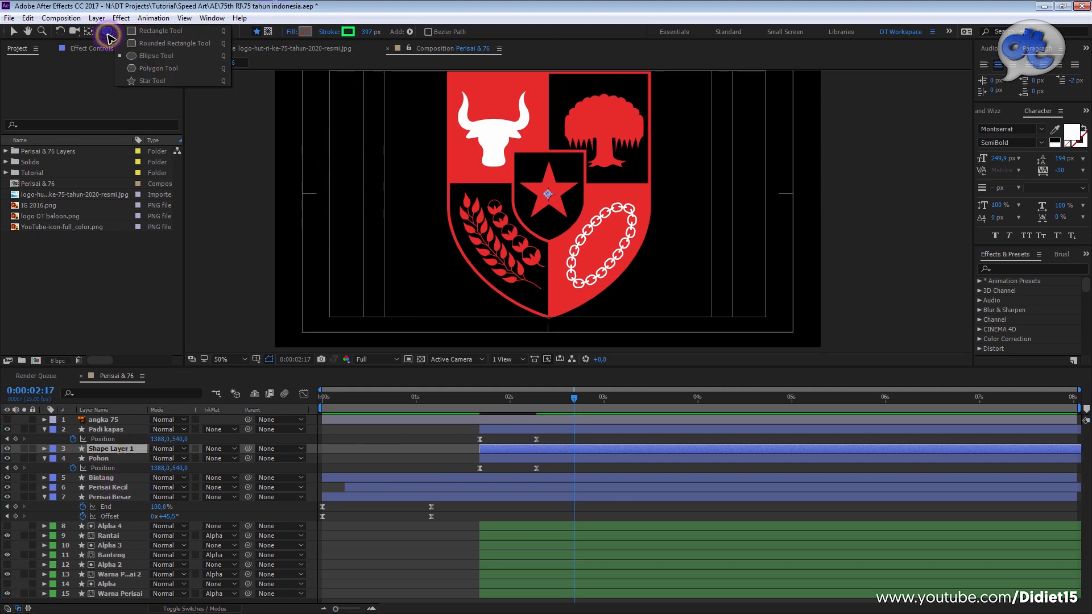
{"action": "left_click", "coordinate": [166, 34]}
{"action": "key", "text": "space"}
{"action": "left_click_drag", "start_coordinate": [579, 137], "coordinate": [530, 187]}
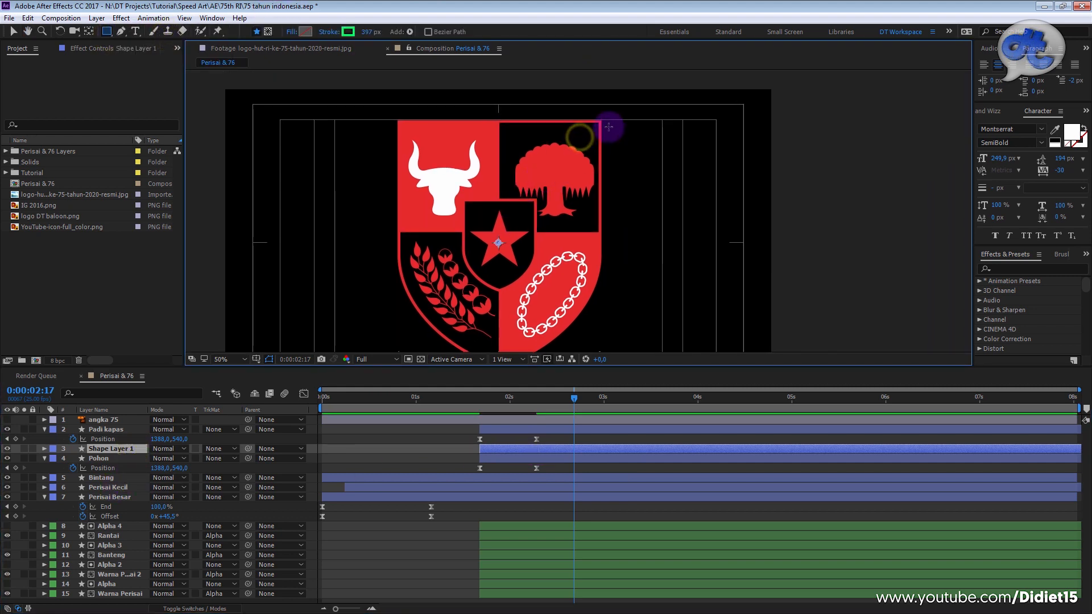
{"action": "left_click_drag", "start_coordinate": [599, 118], "coordinate": [735, 247]}
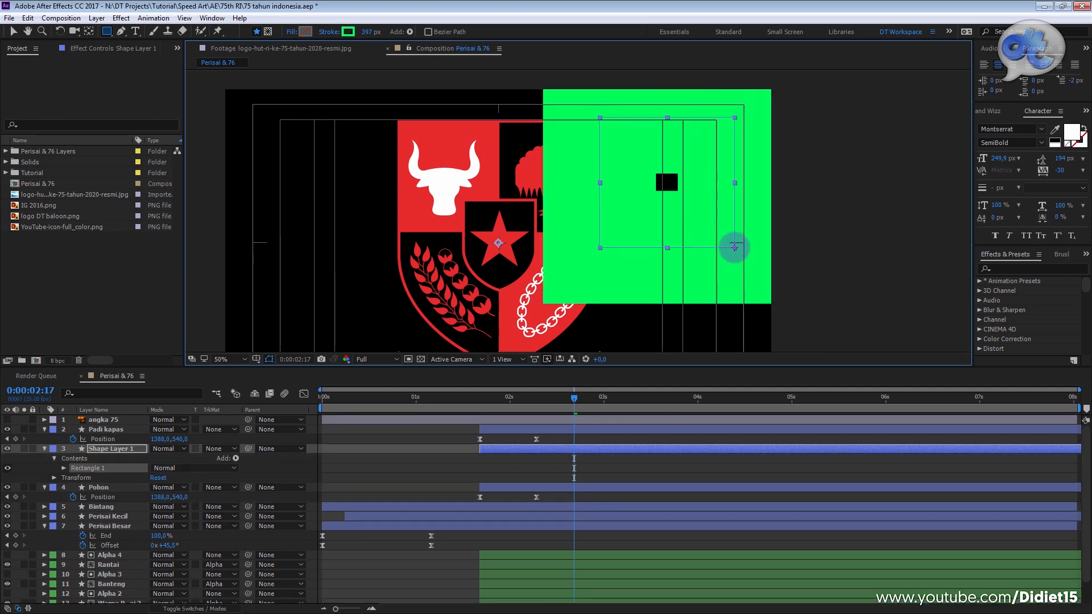
Step: Remove the rectangle's stroke and give it a solid bright green fill
{"action": "left_click", "coordinate": [332, 32]}
{"action": "left_click", "coordinate": [468, 183]}
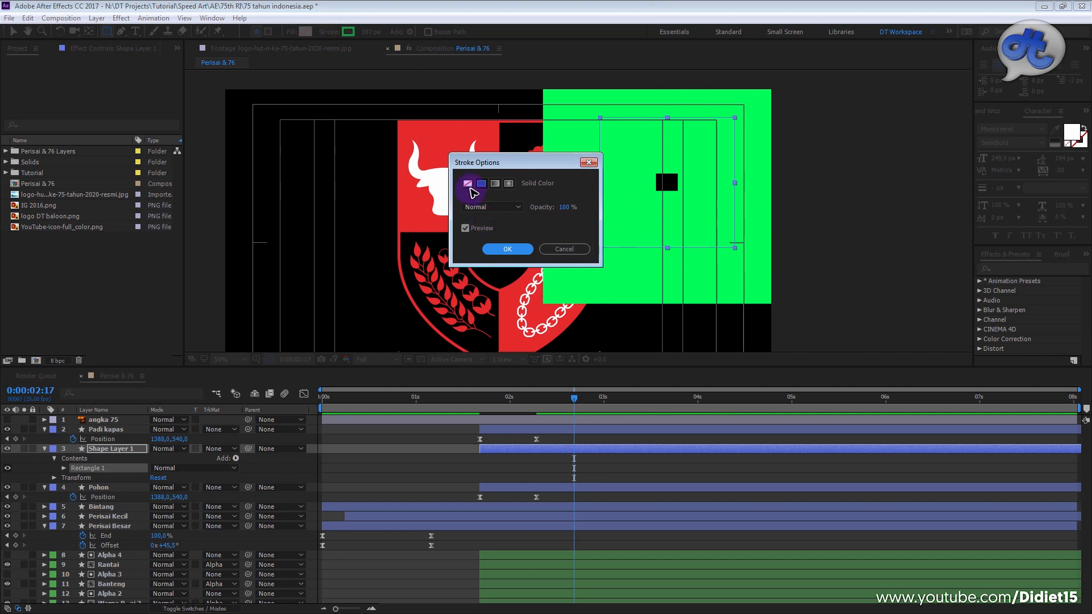
{"action": "left_click", "coordinate": [507, 249]}
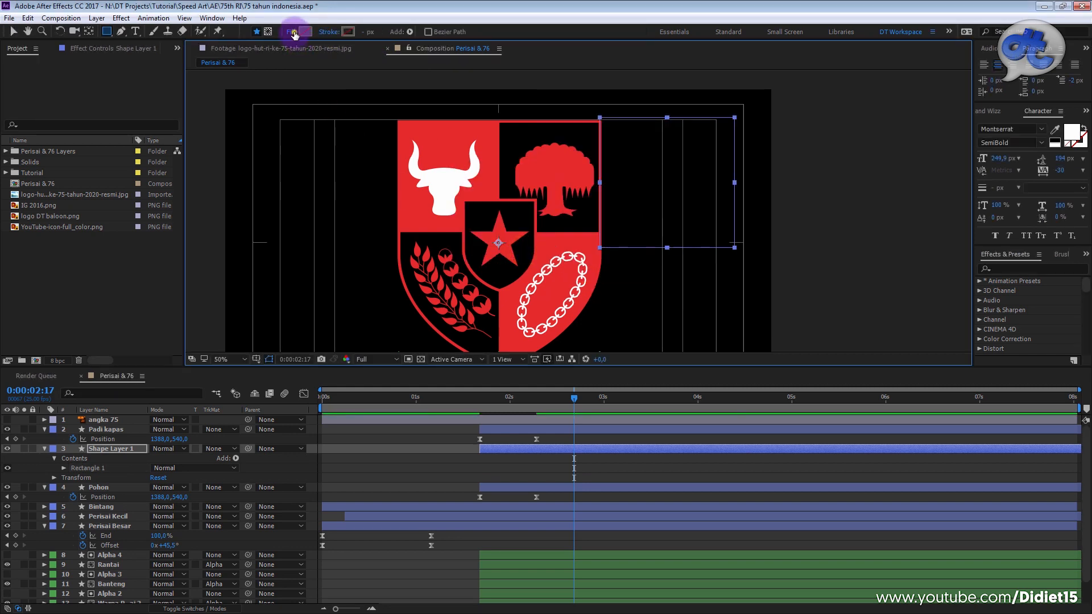
{"action": "left_click", "coordinate": [293, 32]}
{"action": "left_click", "coordinate": [482, 184]}
{"action": "left_click", "coordinate": [507, 249]}
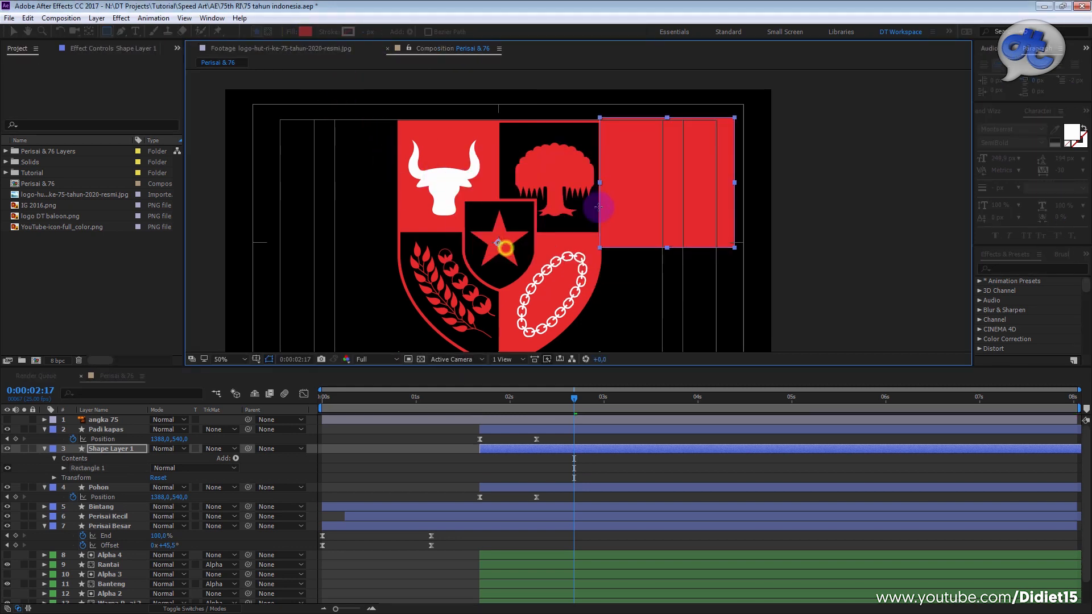
{"action": "left_click", "coordinate": [306, 32]}
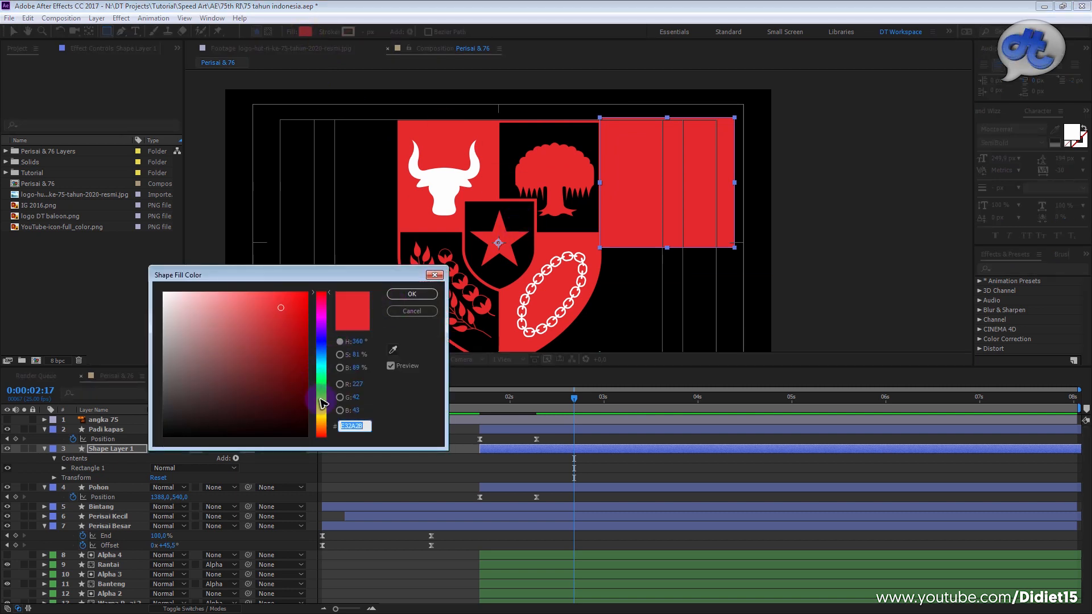
{"action": "left_click_drag", "start_coordinate": [322, 404], "coordinate": [322, 391]}
{"action": "left_click", "coordinate": [412, 294]}
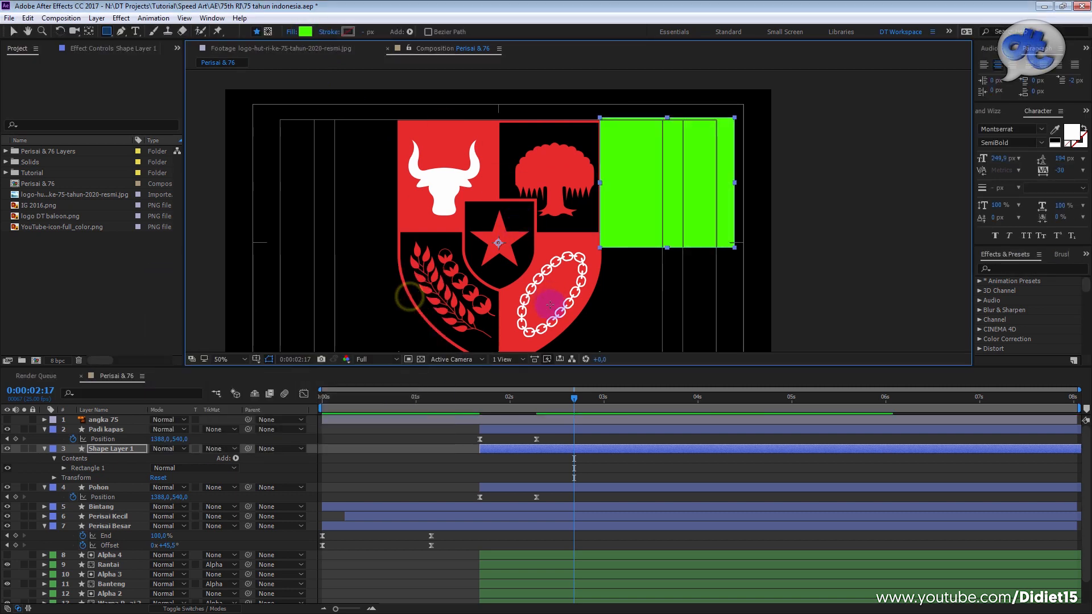
{"action": "left_click", "coordinate": [487, 480]}
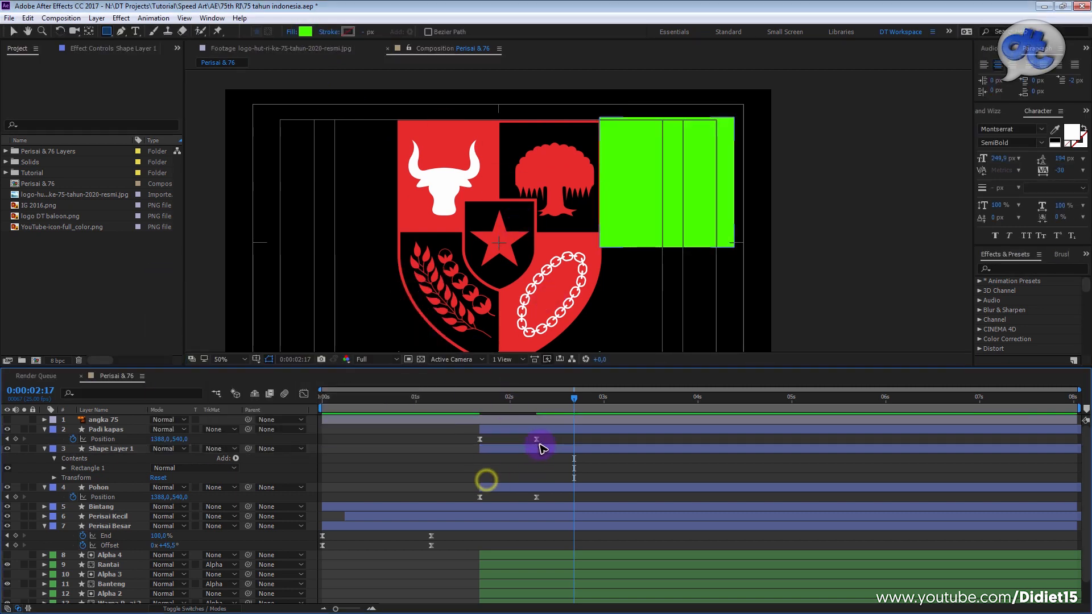
Step: Try Shape Layer 1 as an Alpha Matte for the Pohon layer and preview it from 0:00:01:17
{"action": "left_click", "coordinate": [106, 488]}
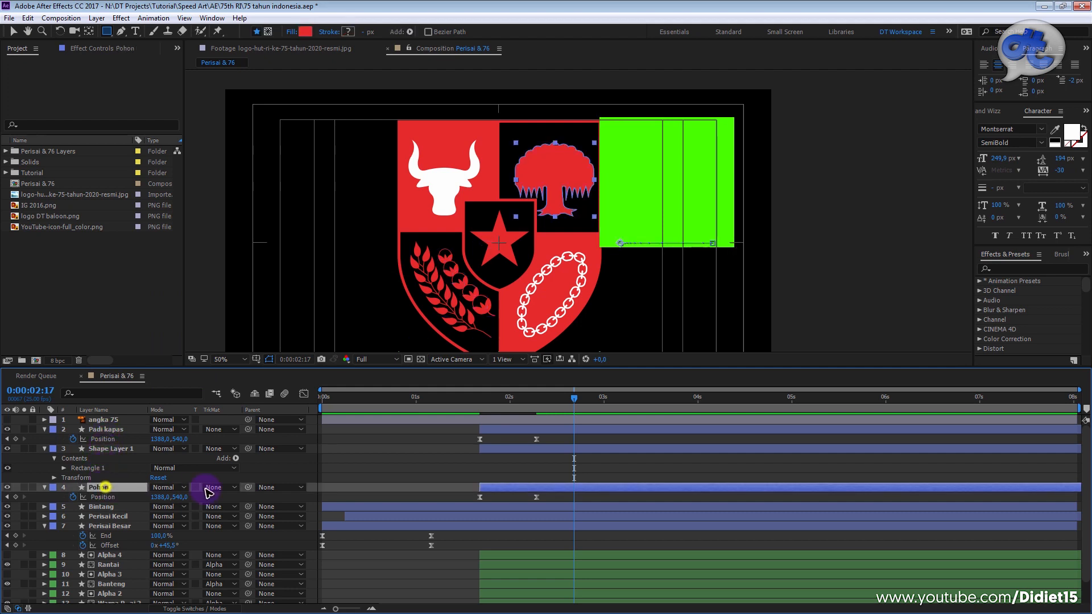
{"action": "left_click", "coordinate": [228, 489]}
{"action": "left_click", "coordinate": [251, 509]}
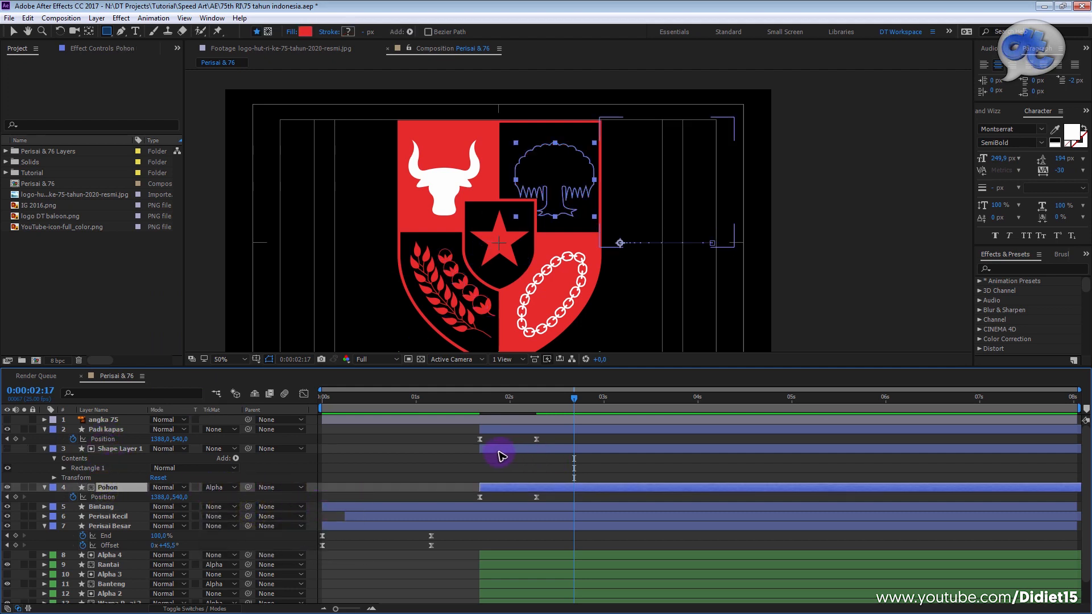
{"action": "left_click", "coordinate": [480, 399]}
{"action": "key", "text": "space"}
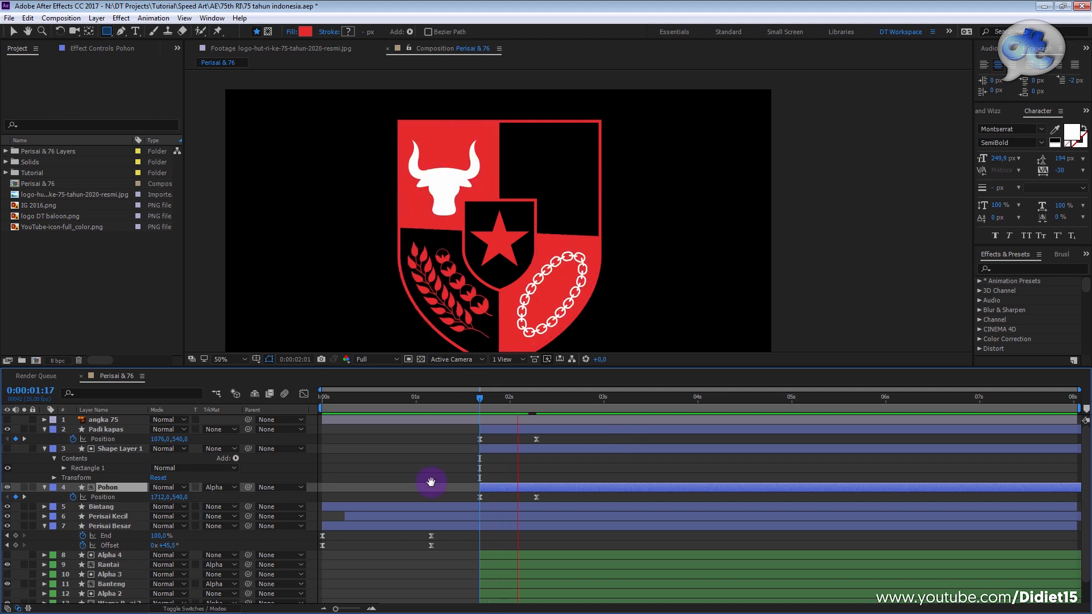
{"action": "key", "text": "space"}
Step: Set Pohon's track matte to Alpha Inverted Matte "Shape Layer 1", check it at 0:00:01:21, and collapse Shape Layer 1's properties
{"action": "left_click", "coordinate": [224, 487]}
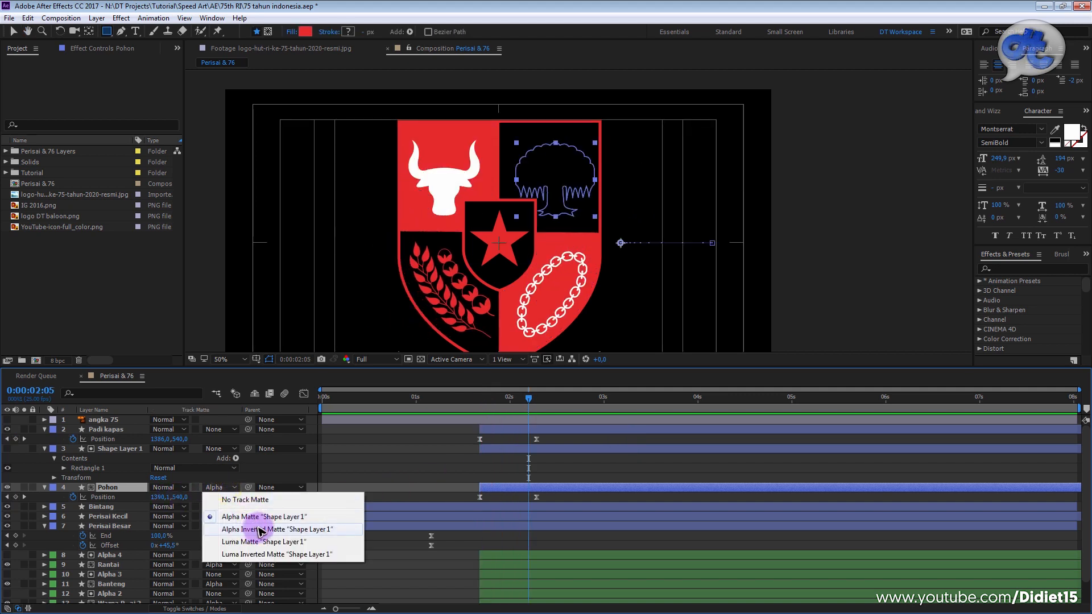
{"action": "left_click", "coordinate": [259, 530]}
{"action": "mouse_move", "coordinate": [508, 405]}
{"action": "left_mouse_down"}
{"action": "mouse_move", "coordinate": [476, 404]}
{"action": "mouse_move", "coordinate": [495, 405]}
{"action": "left_mouse_up"}
{"action": "left_click", "coordinate": [534, 448]}
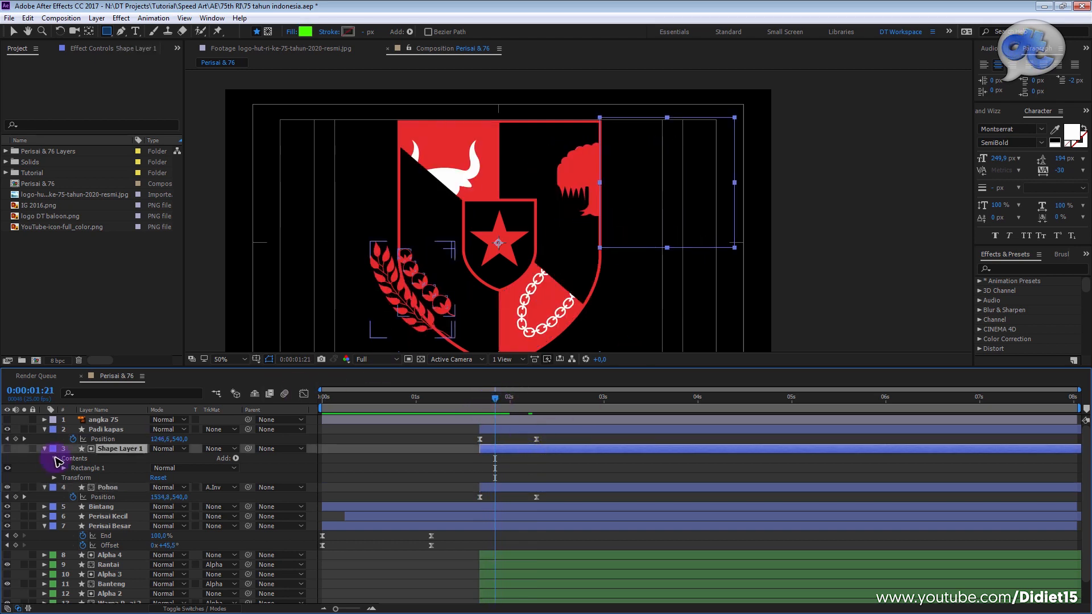
{"action": "left_click", "coordinate": [44, 448]}
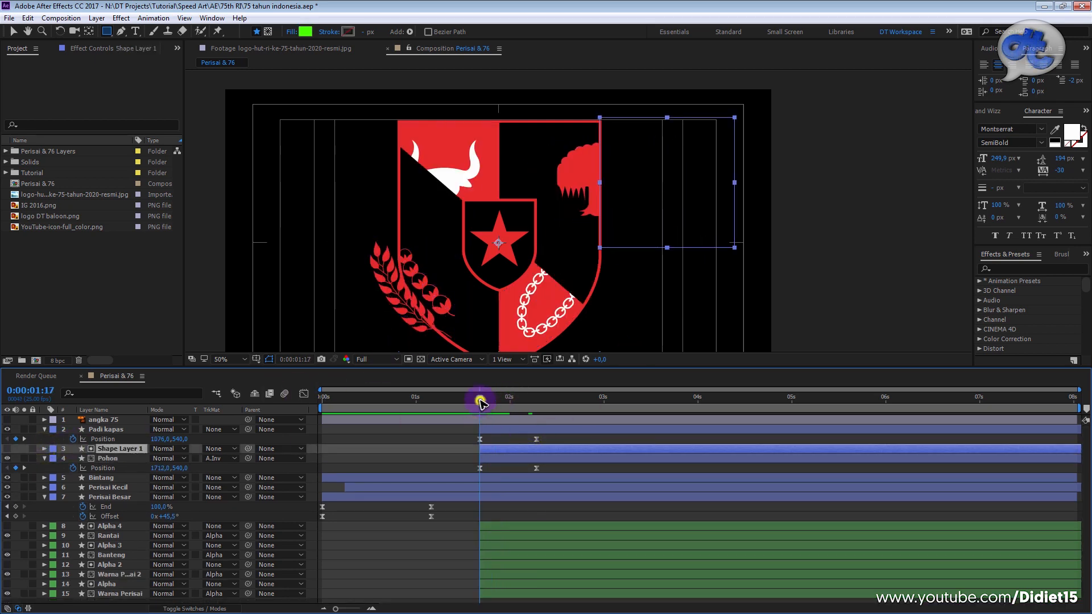
Step: Preview the matted slide-in of the tree from 0:00:01:17
{"action": "key", "text": "space"}
{"action": "key", "text": "space"}
{"action": "key", "text": "space"}
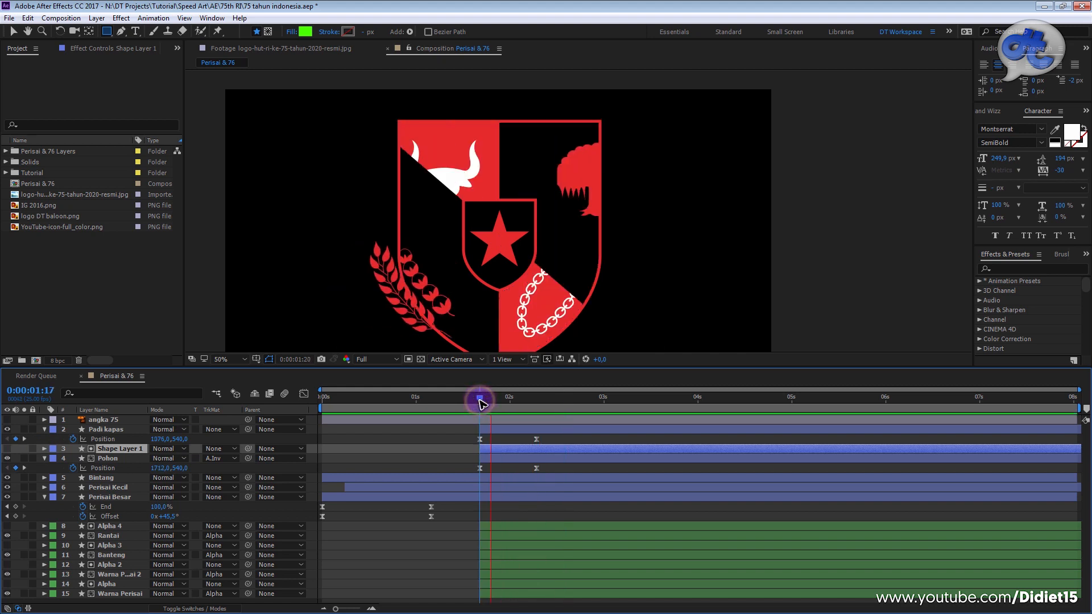
{"action": "key", "text": "space"}
Step: Create a new shape layer directly above Padi kapas and shift it in time to start together with Padi kapas
{"action": "left_click", "coordinate": [552, 430]}
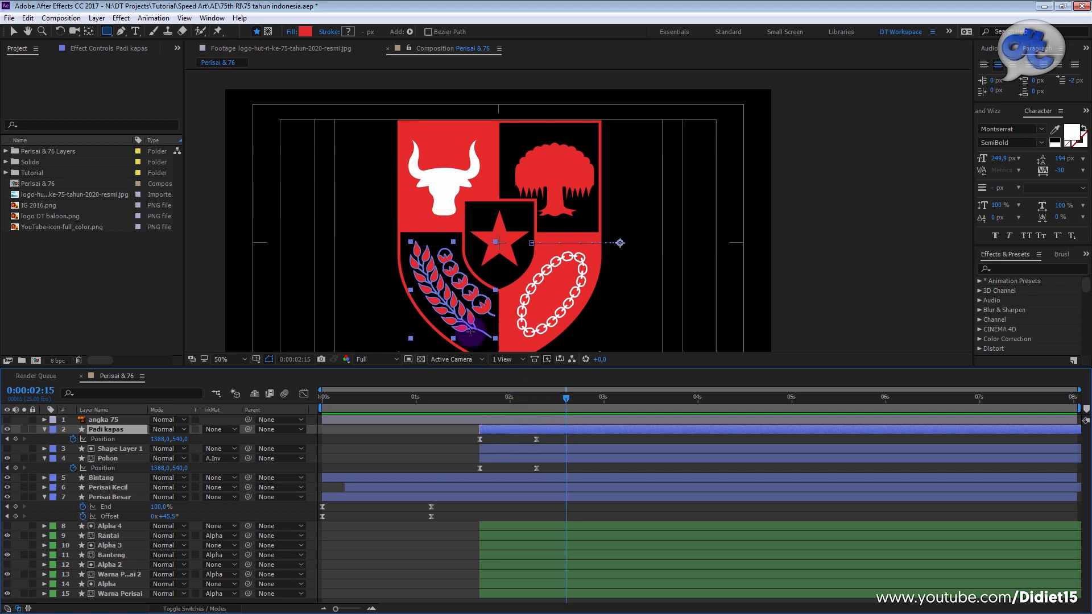
{"action": "left_click_drag", "start_coordinate": [462, 273], "coordinate": [444, 246]}
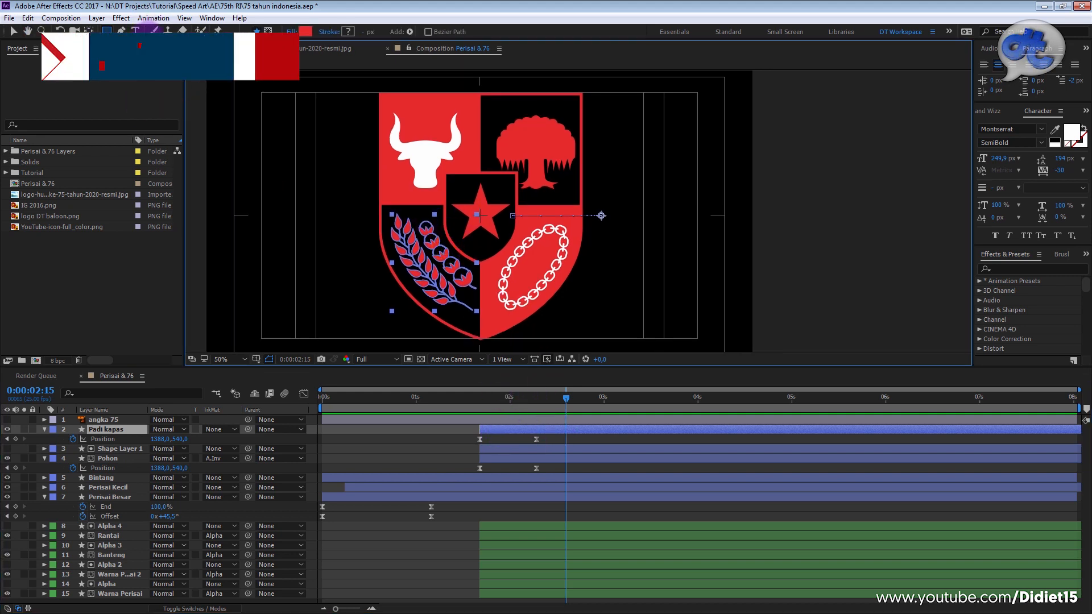
{"action": "left_click_drag", "start_coordinate": [566, 399], "coordinate": [547, 403]}
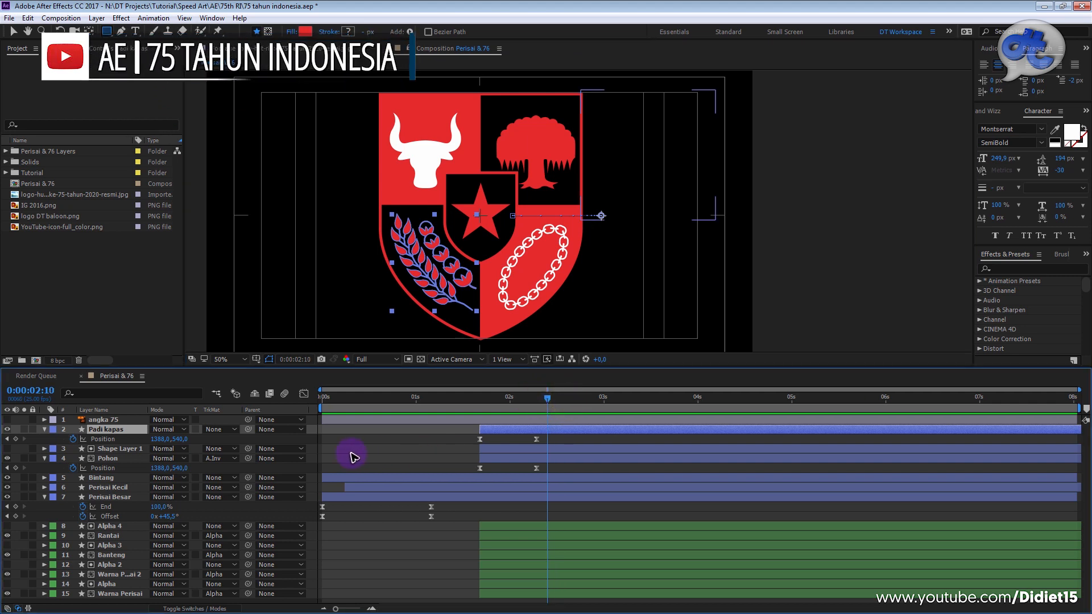
{"action": "right_click", "coordinate": [311, 443]}
{"action": "mouse_move", "coordinate": [335, 446]}
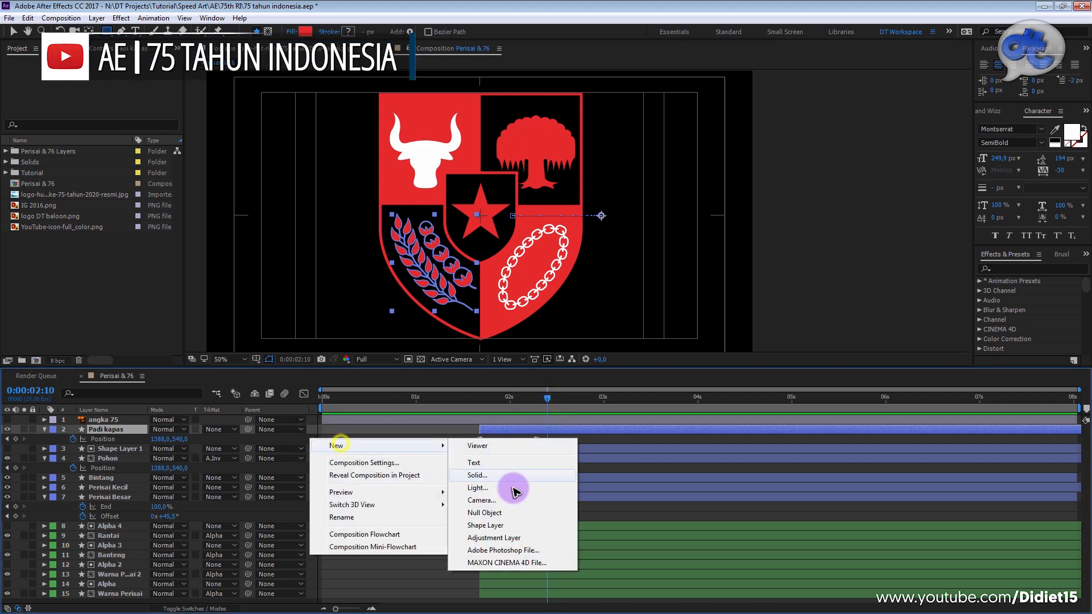
{"action": "left_click", "coordinate": [511, 527]}
{"action": "left_click", "coordinate": [504, 428]}
{"action": "left_click_drag", "start_coordinate": [618, 436], "coordinate": [656, 431]}
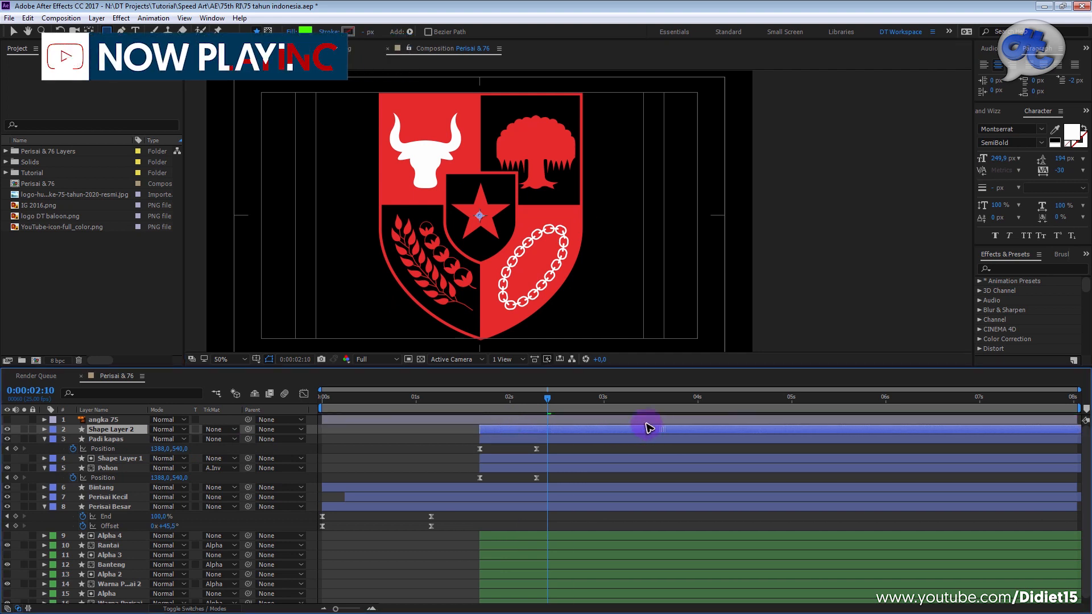
Step: At 0:00:02:12, start a green Pen-tool path on Shape Layer 2 along the small inner shield's left edge down to its tip
{"action": "left_click_drag", "start_coordinate": [514, 402], "coordinate": [510, 401]}
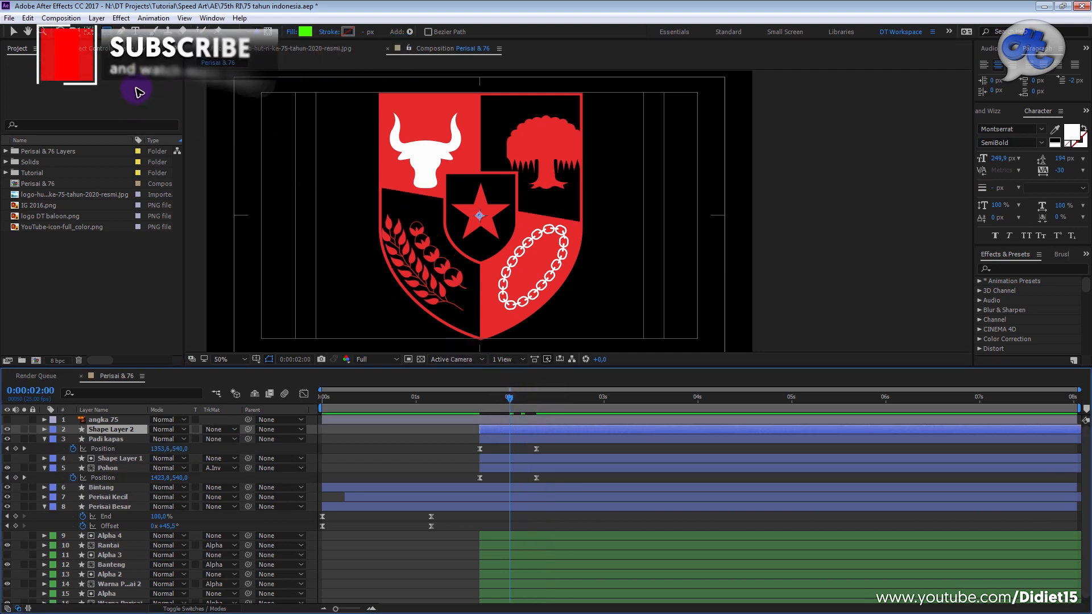
{"action": "left_click", "coordinate": [121, 32]}
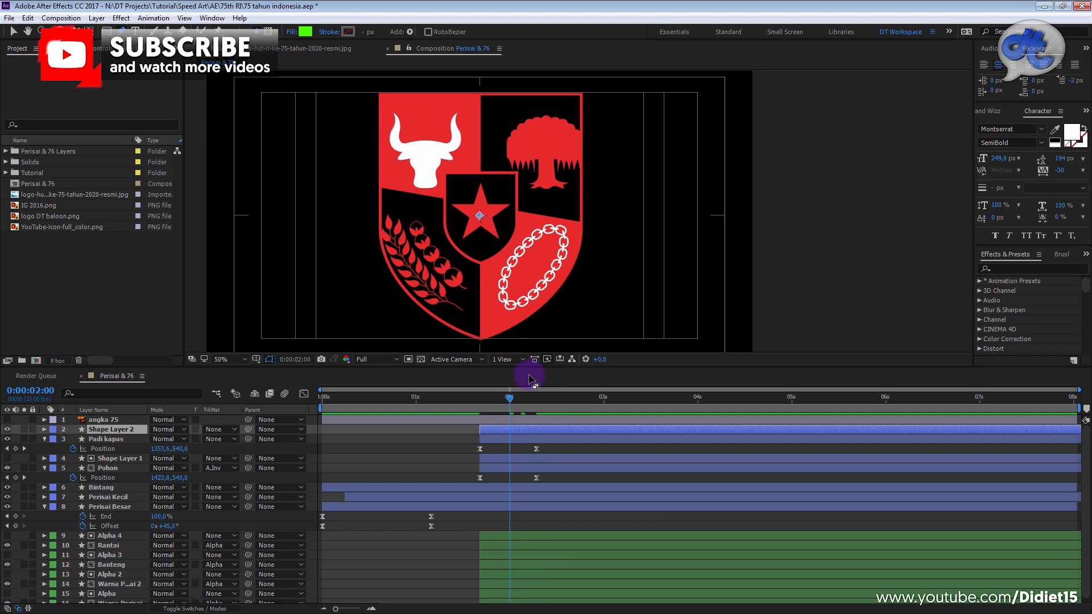
{"action": "left_click_drag", "start_coordinate": [510, 397], "coordinate": [556, 399]}
{"action": "scroll", "coordinate": [426, 246], "scroll_direction": "up", "scroll_amount": 1}
{"action": "left_click_drag", "start_coordinate": [345, 221], "coordinate": [413, 165]}
{"action": "left_click", "coordinate": [378, 141]}
{"action": "left_click", "coordinate": [382, 192]}
{"action": "left_click", "coordinate": [378, 181]}
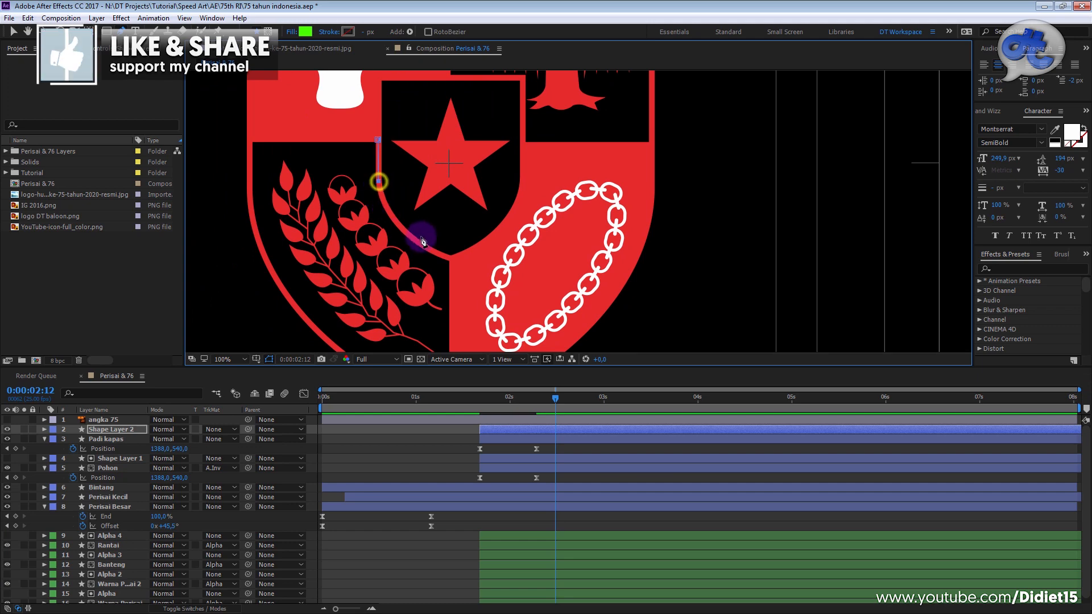
{"action": "left_click", "coordinate": [449, 258]}
{"action": "left_click_drag", "start_coordinate": [460, 260], "coordinate": [492, 184]}
{"action": "key", "text": "space"}
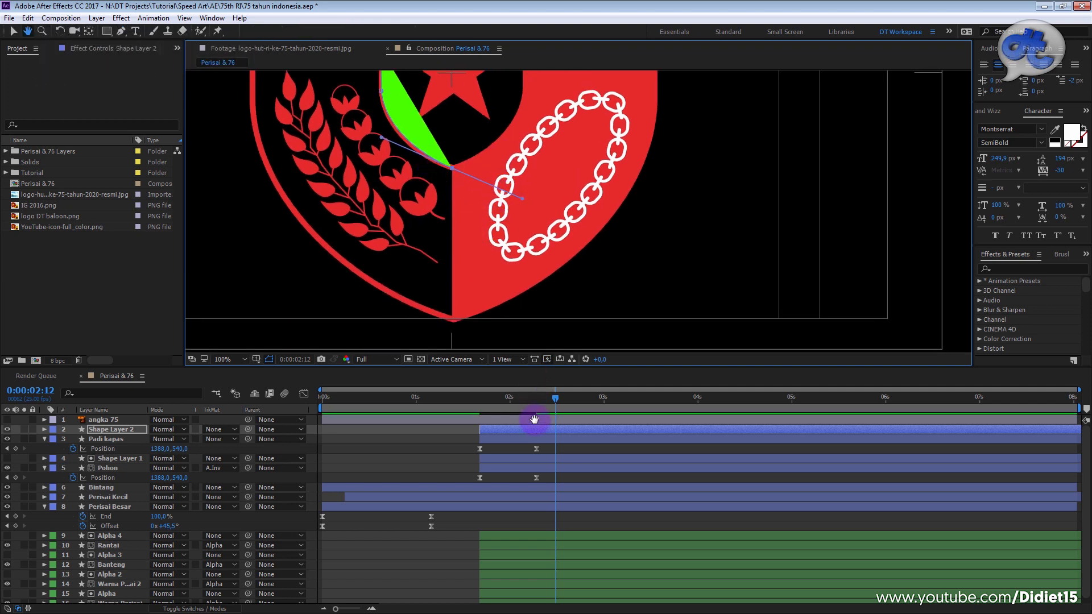
Step: Extend the Shape Layer 2 path from the small shield's tip to the large shield's bottom tip
{"action": "left_click", "coordinate": [543, 433]}
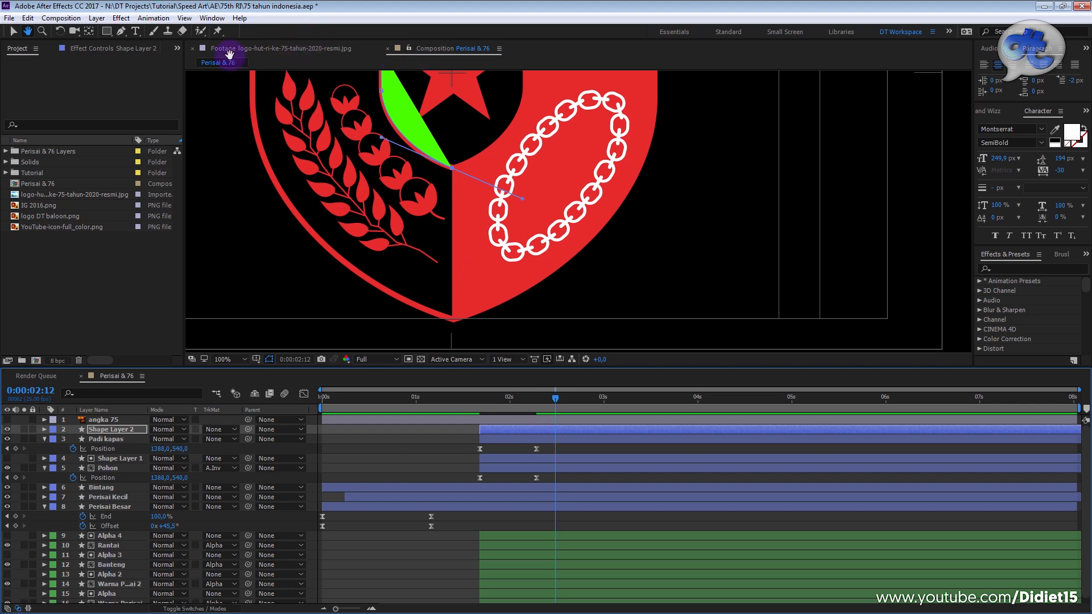
{"action": "left_click", "coordinate": [122, 32]}
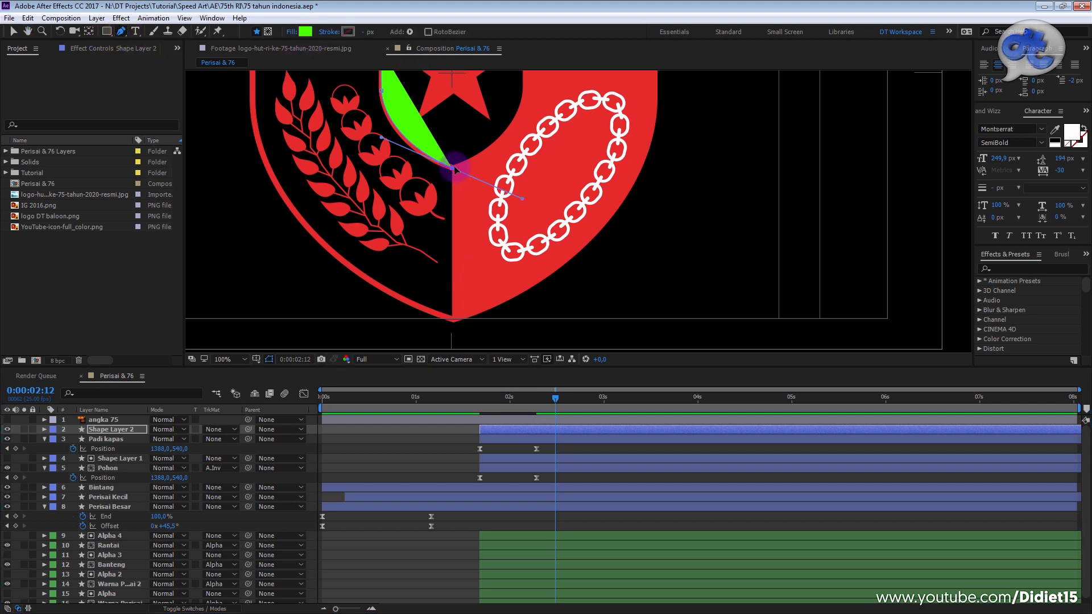
{"action": "key", "text": "space"}
{"action": "left_click_drag", "start_coordinate": [455, 270], "coordinate": [491, 276]}
{"action": "left_click", "coordinate": [489, 200]}
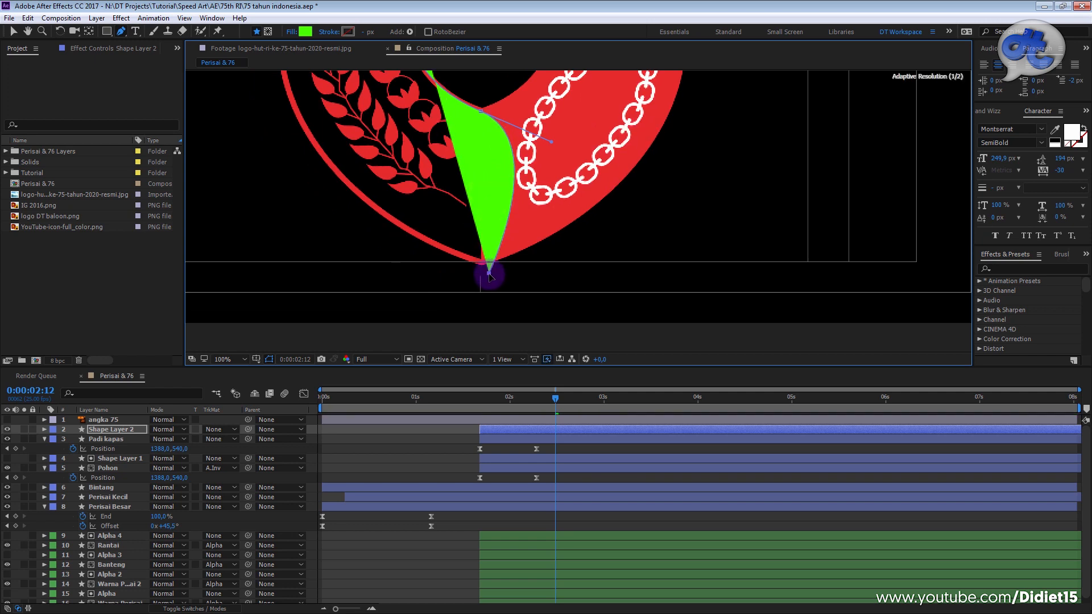
Step: Trace the large shield's left outline upward and close the path around the rice-and-cotton quarter
{"action": "left_click", "coordinate": [432, 245]}
{"action": "left_click_drag", "start_coordinate": [341, 164], "coordinate": [378, 212]}
{"action": "left_click_drag", "start_coordinate": [341, 172], "coordinate": [364, 80]}
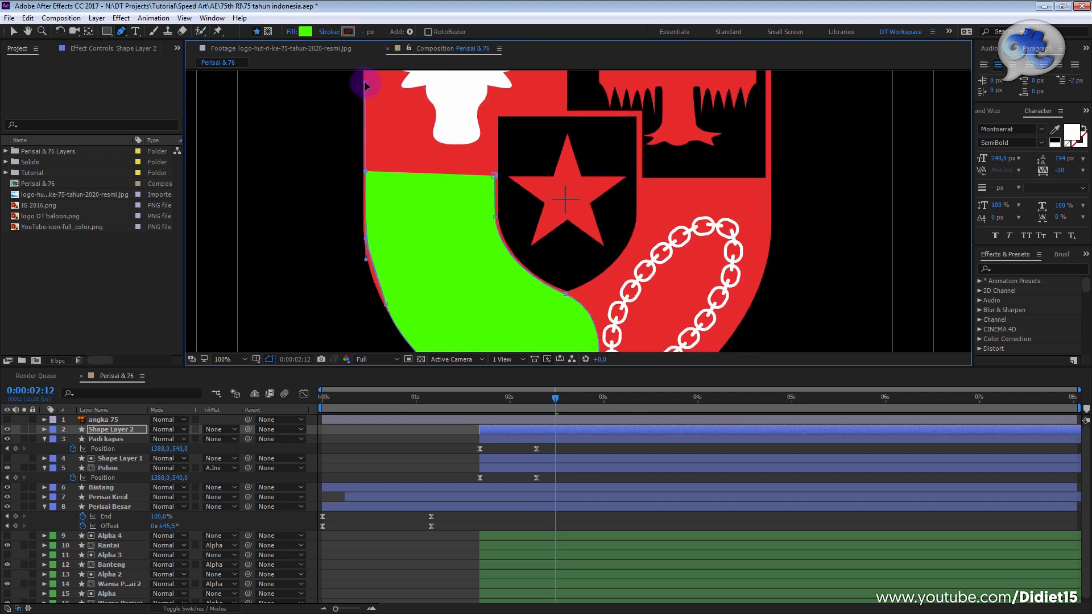
{"action": "left_click", "coordinate": [495, 176]}
{"action": "left_click", "coordinate": [500, 359]}
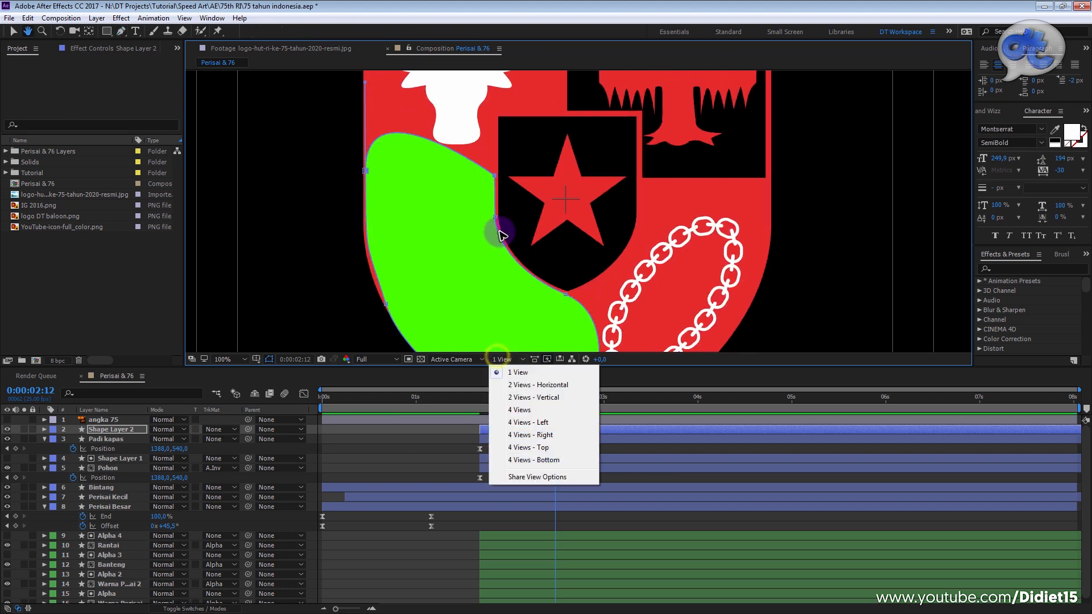
{"action": "left_click", "coordinate": [542, 284]}
{"action": "left_click_drag", "start_coordinate": [517, 299], "coordinate": [500, 227]}
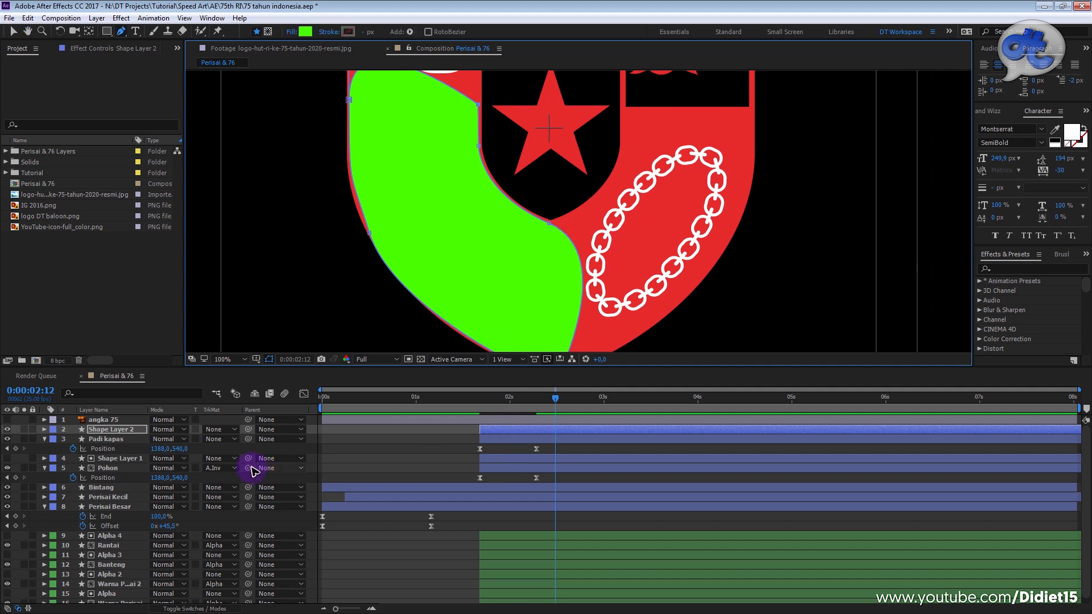
Step: Set the Padi kapas layer's track matte to Alpha Matte "Shape Layer 2" and check it around 0:00:01:20
{"action": "left_click", "coordinate": [233, 439]}
{"action": "left_click", "coordinate": [293, 481]}
{"action": "left_click_drag", "start_coordinate": [550, 403], "coordinate": [491, 402]}
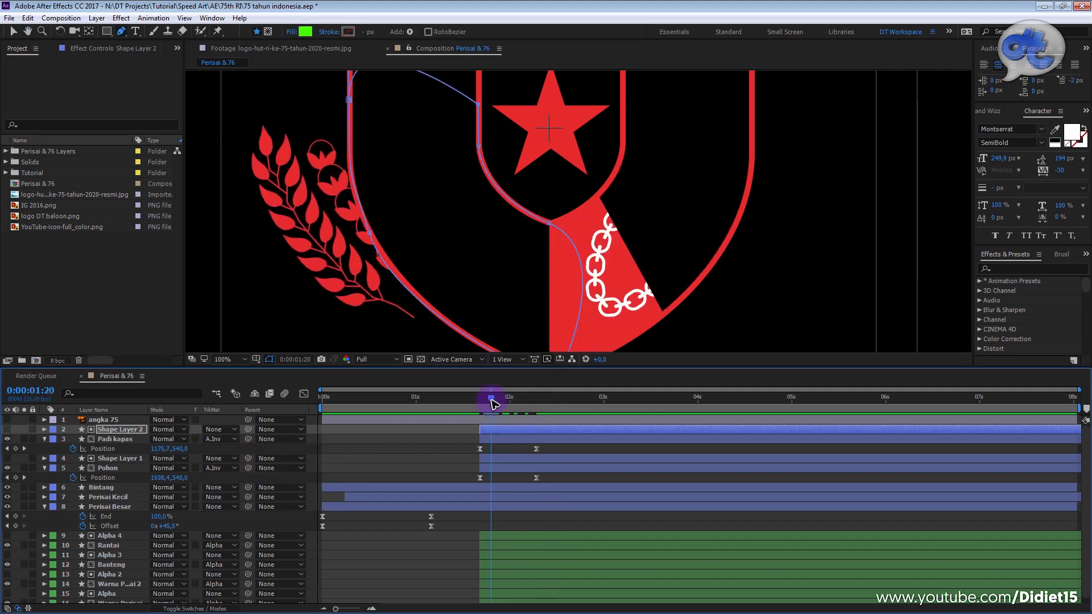
{"action": "left_click", "coordinate": [232, 439]}
{"action": "left_click", "coordinate": [251, 467]}
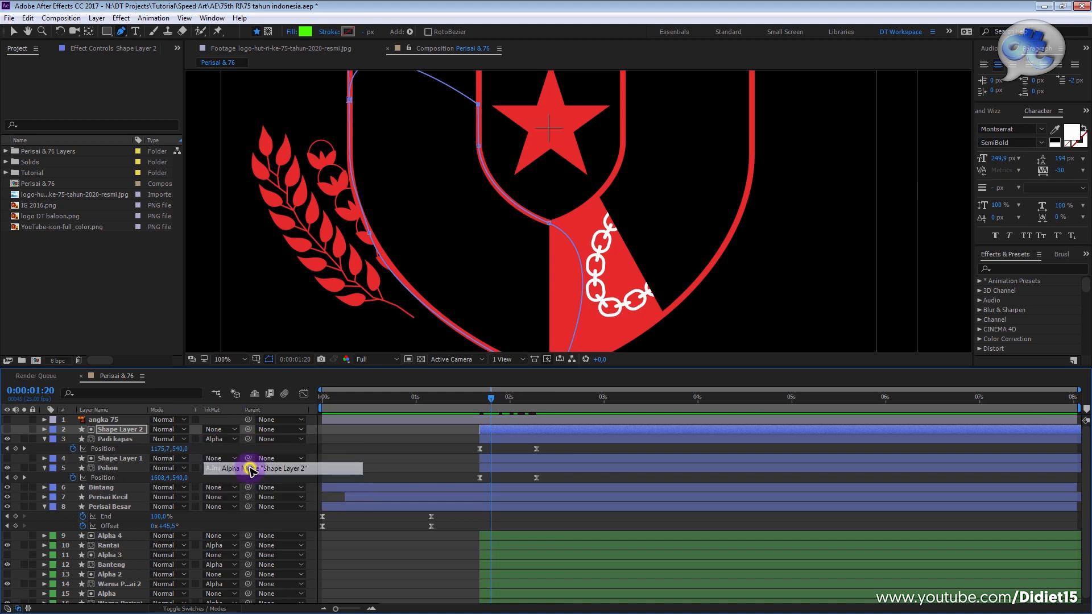
{"action": "mouse_move", "coordinate": [484, 404]}
{"action": "left_mouse_down"}
{"action": "mouse_move", "coordinate": [499, 405]}
{"action": "mouse_move", "coordinate": [463, 404]}
{"action": "mouse_move", "coordinate": [496, 405]}
{"action": "left_mouse_up"}
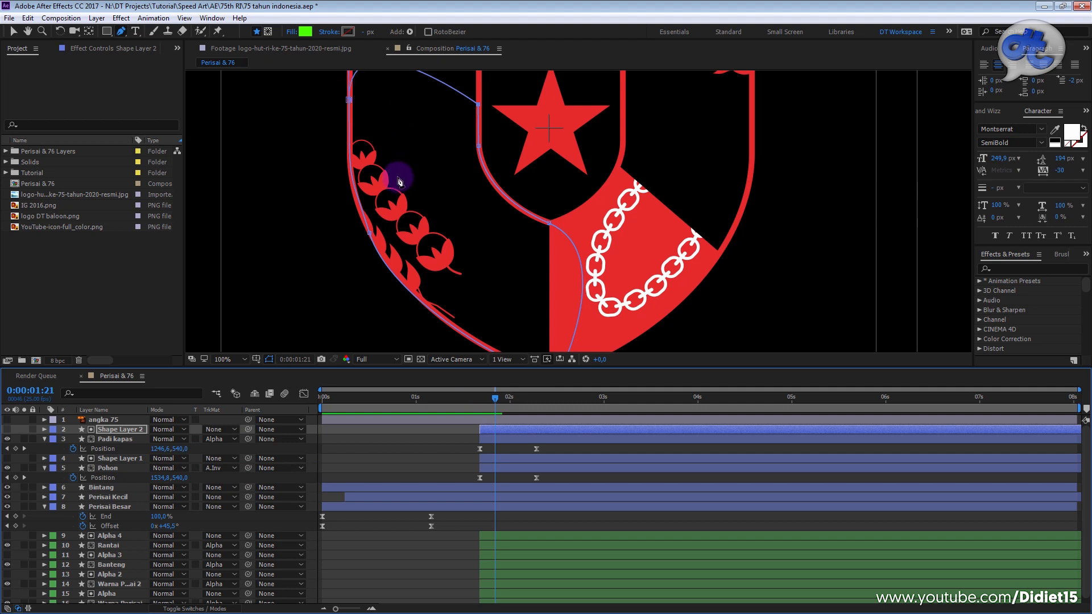
Step: Preview the masked rice-and-cotton and tree slide-in animation on the whole shield
{"action": "key", "text": "comma"}
{"action": "key", "text": "space"}
{"action": "left_click_drag", "start_coordinate": [518, 191], "coordinate": [474, 218]}
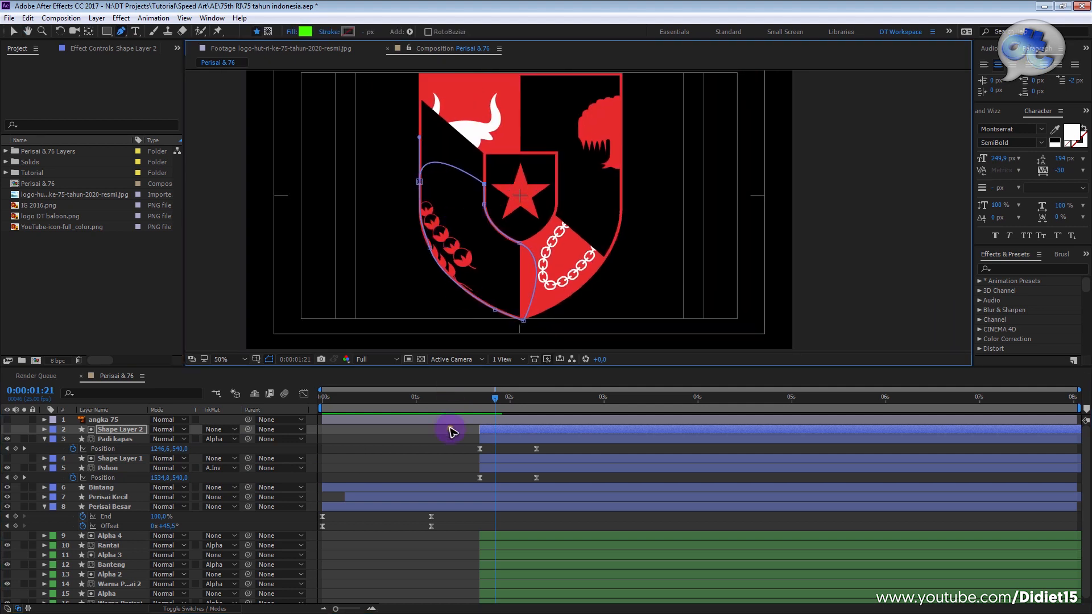
{"action": "left_click", "coordinate": [451, 429]}
{"action": "left_click", "coordinate": [467, 400]}
{"action": "key", "text": "space"}
{"action": "left_click", "coordinate": [477, 400]}
{"action": "key", "text": "g"}
{"action": "left_click", "coordinate": [476, 398]}
{"action": "key", "text": "space"}
{"action": "key", "text": "space"}
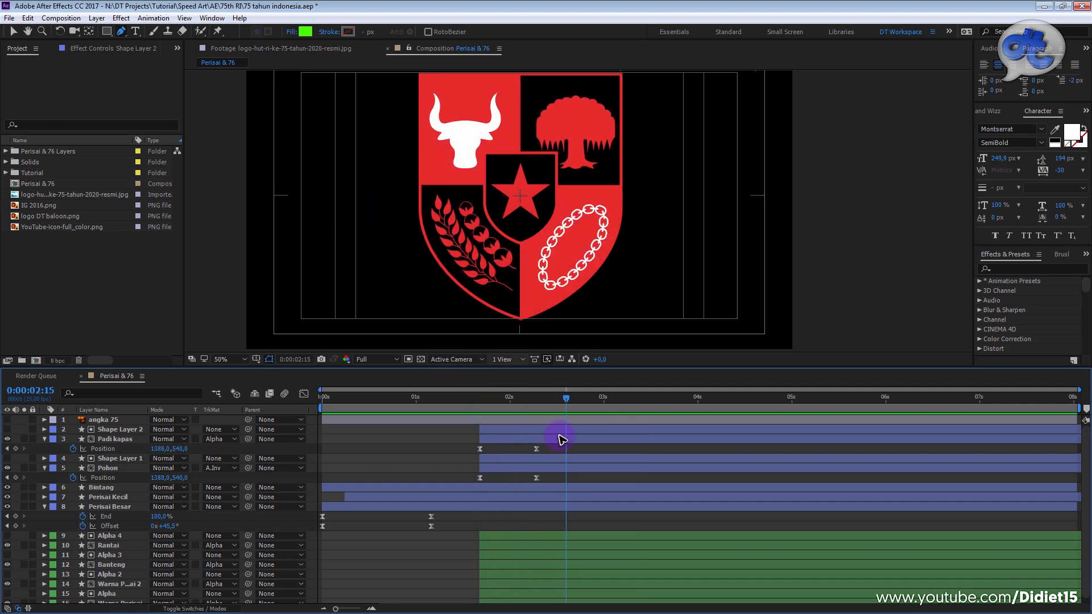
Step: Switch to the VLC sample video, examine the transition from the shield to the 75 at 00:03, and return to After Effects
{"action": "left_click", "coordinate": [616, 597]}
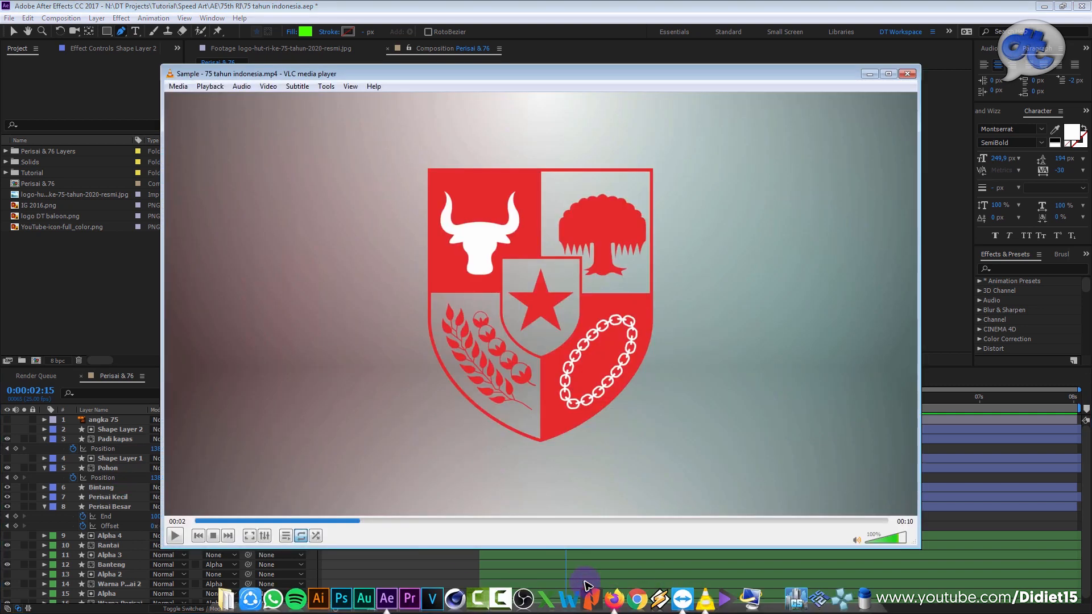
{"action": "left_click_drag", "start_coordinate": [361, 521], "coordinate": [435, 525]}
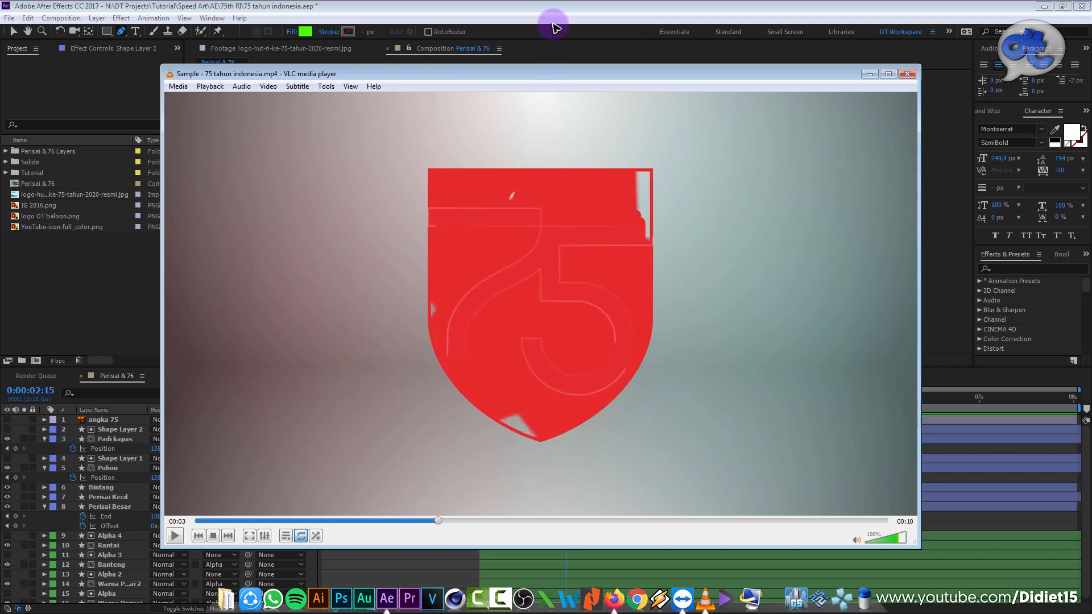
{"action": "left_click", "coordinate": [558, 10]}
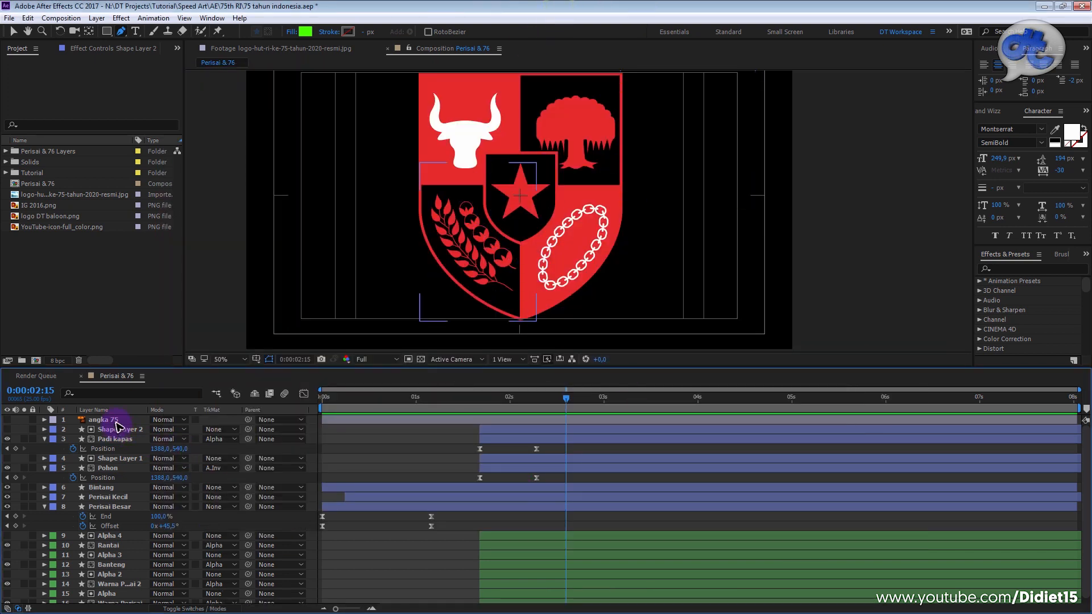
Step: Reveal the Bintang layer's keyframes, enlarge the timeline area and preview the star's animation from the start
{"action": "left_click", "coordinate": [101, 487]}
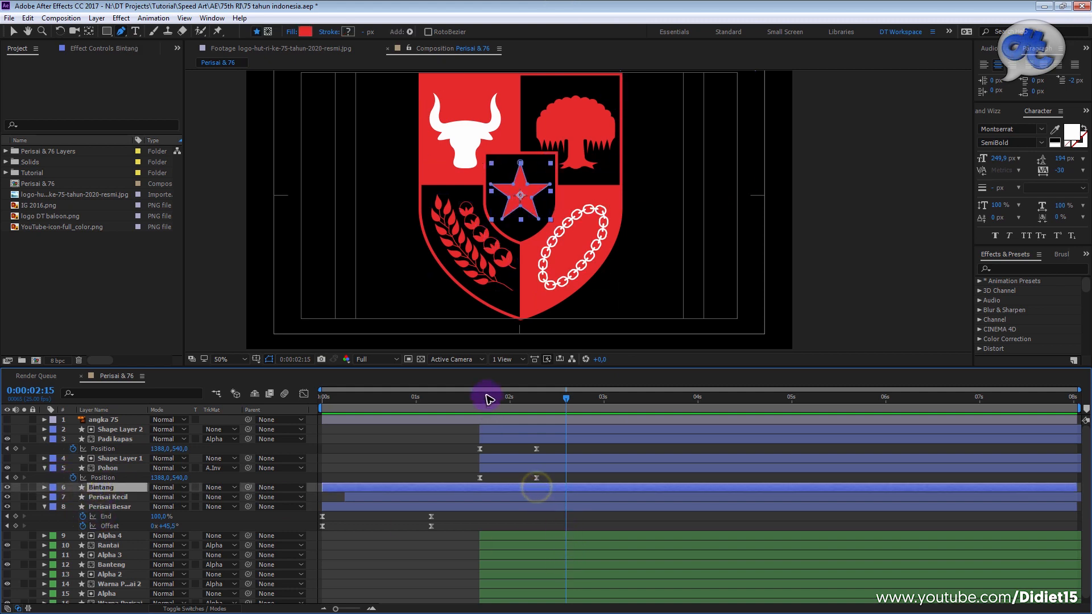
{"action": "left_click_drag", "start_coordinate": [485, 394], "coordinate": [461, 401]}
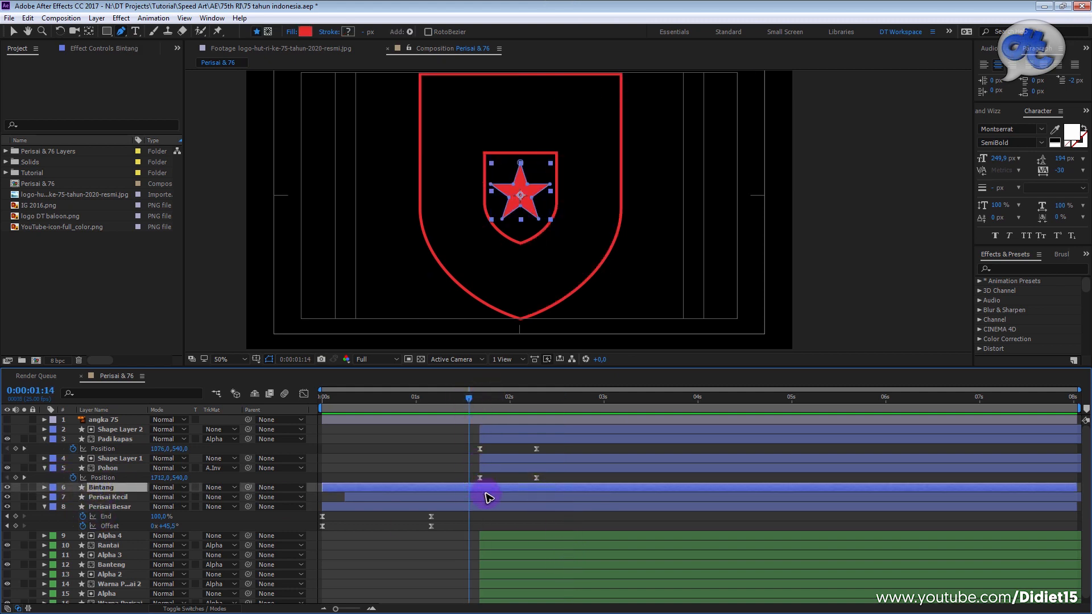
{"action": "key", "text": "u"}
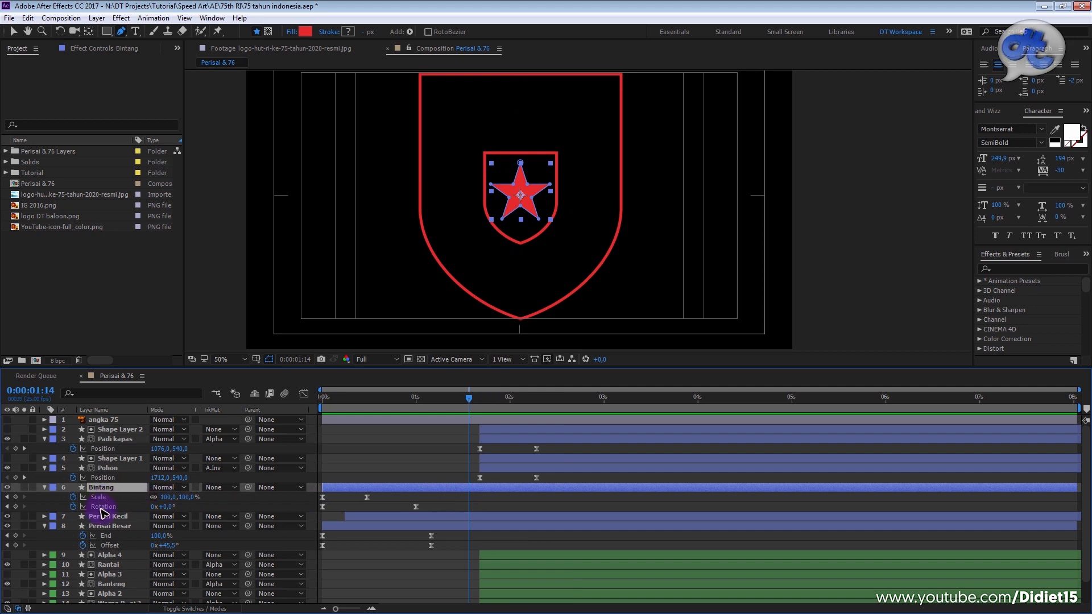
{"action": "left_click_drag", "start_coordinate": [471, 400], "coordinate": [304, 427]}
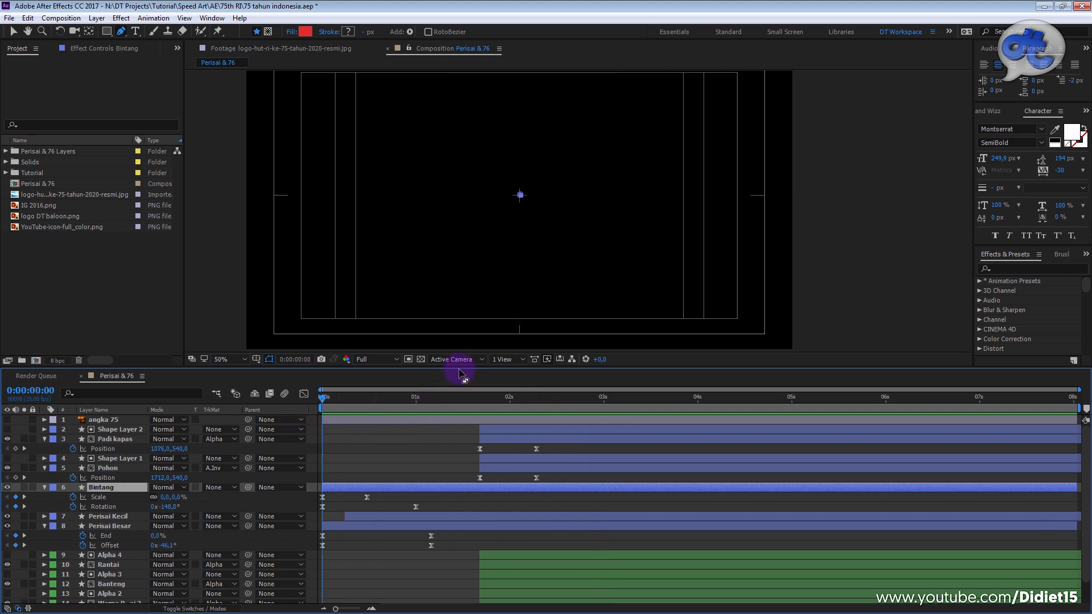
{"action": "left_click_drag", "start_coordinate": [460, 367], "coordinate": [477, 319]}
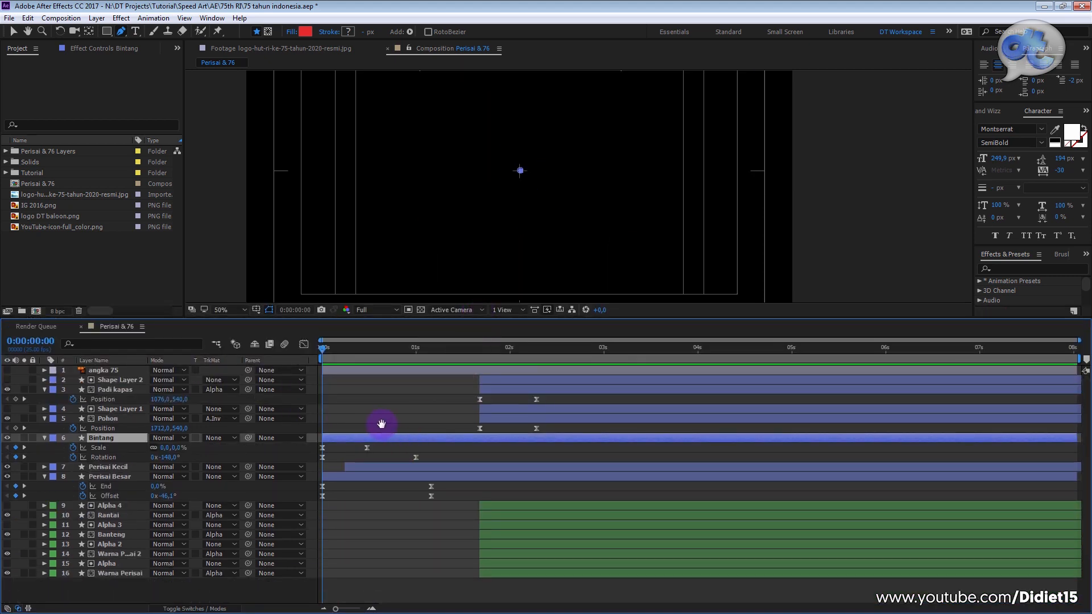
{"action": "key", "text": "space"}
{"action": "scroll", "coordinate": [494, 262], "scroll_direction": "down", "scroll_amount": 2}
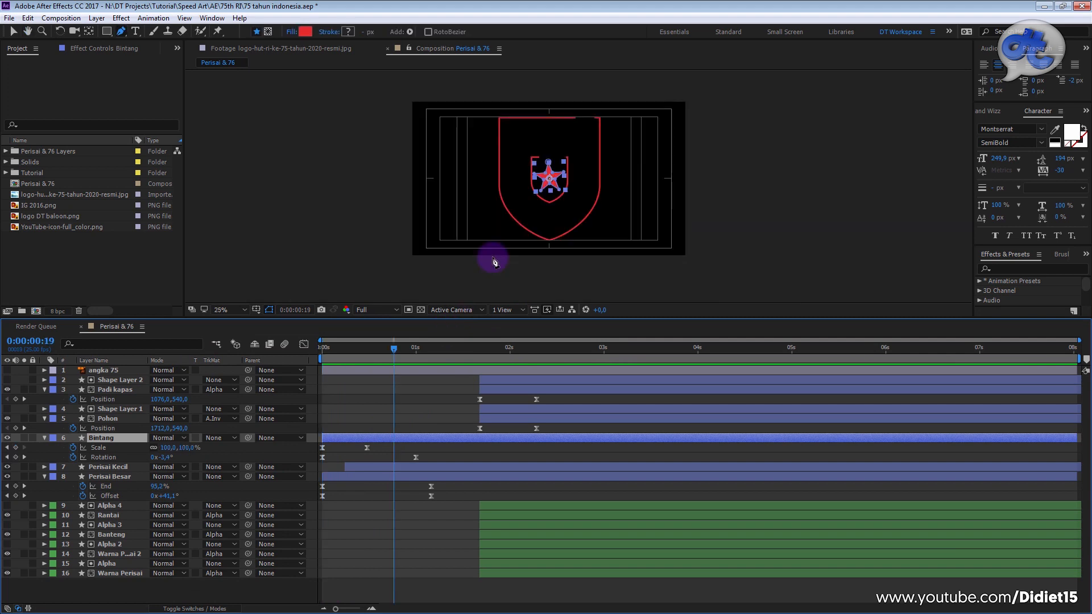
Step: Shift the Bintang layer with its keyframes to start at 0:00:00:14 and check the playback
{"action": "left_click", "coordinate": [414, 407]}
{"action": "left_click_drag", "start_coordinate": [397, 439], "coordinate": [498, 439]}
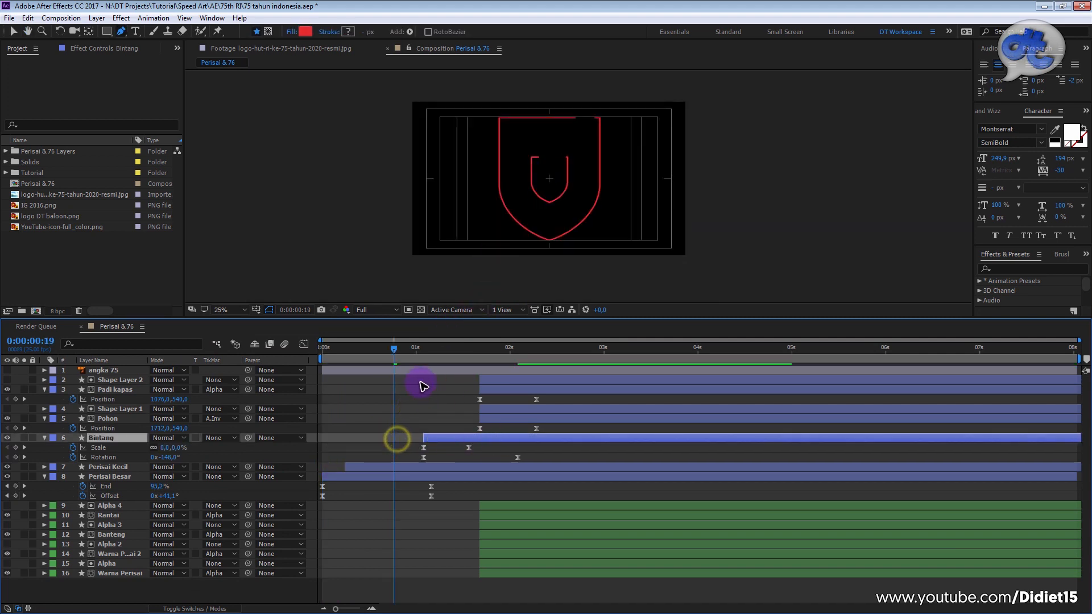
{"action": "left_click_drag", "start_coordinate": [389, 347], "coordinate": [291, 364]}
{"action": "key", "text": "space"}
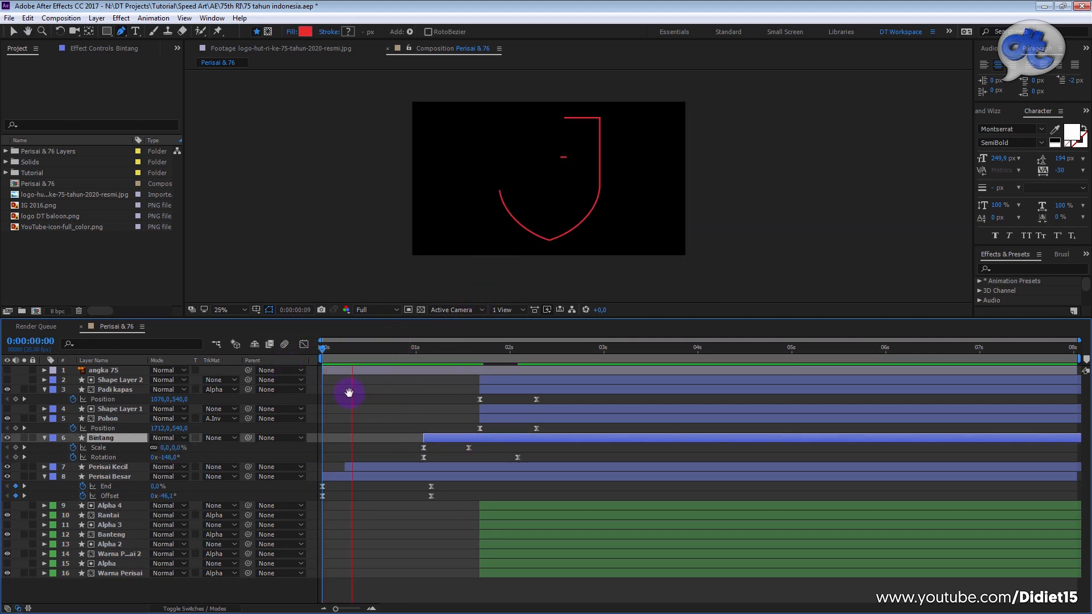
{"action": "key", "text": "space"}
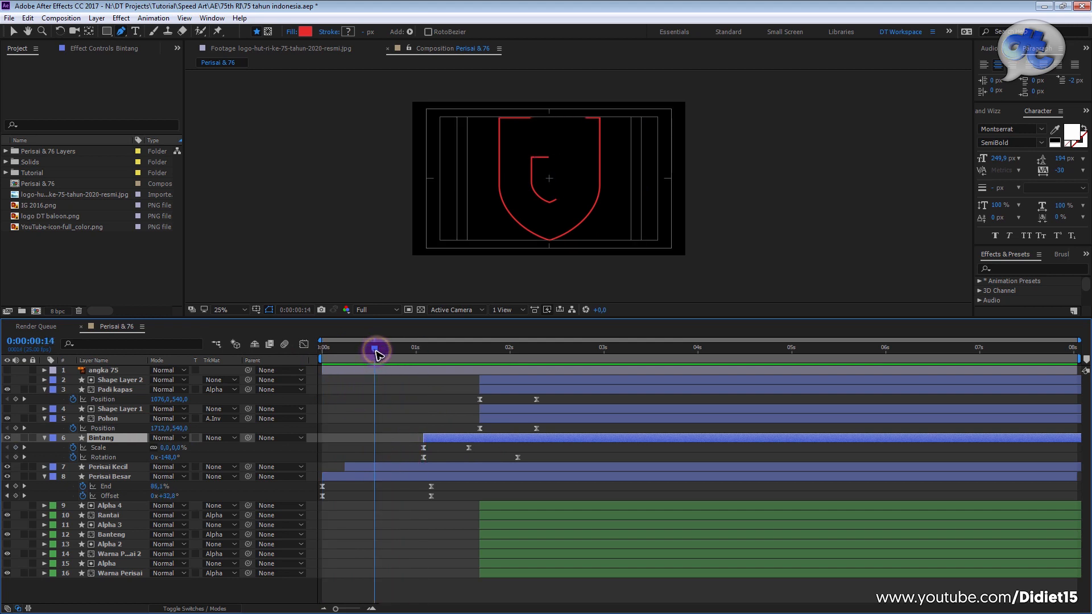
{"action": "left_click_drag", "start_coordinate": [431, 440], "coordinate": [400, 439]}
{"action": "key", "text": "space"}
{"action": "key", "text": "space"}
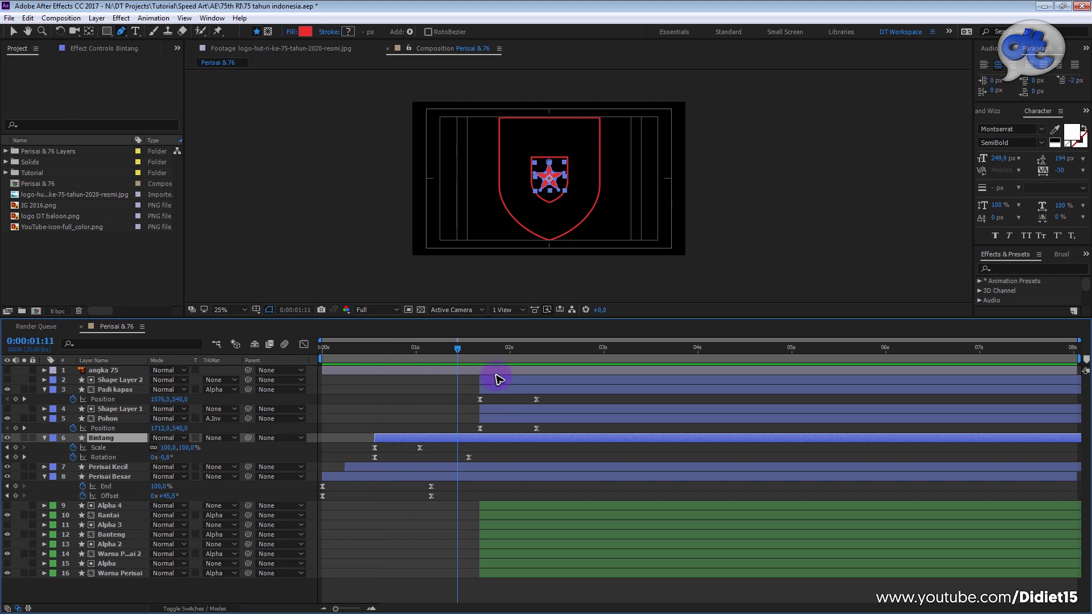
{"action": "left_click", "coordinate": [506, 379]}
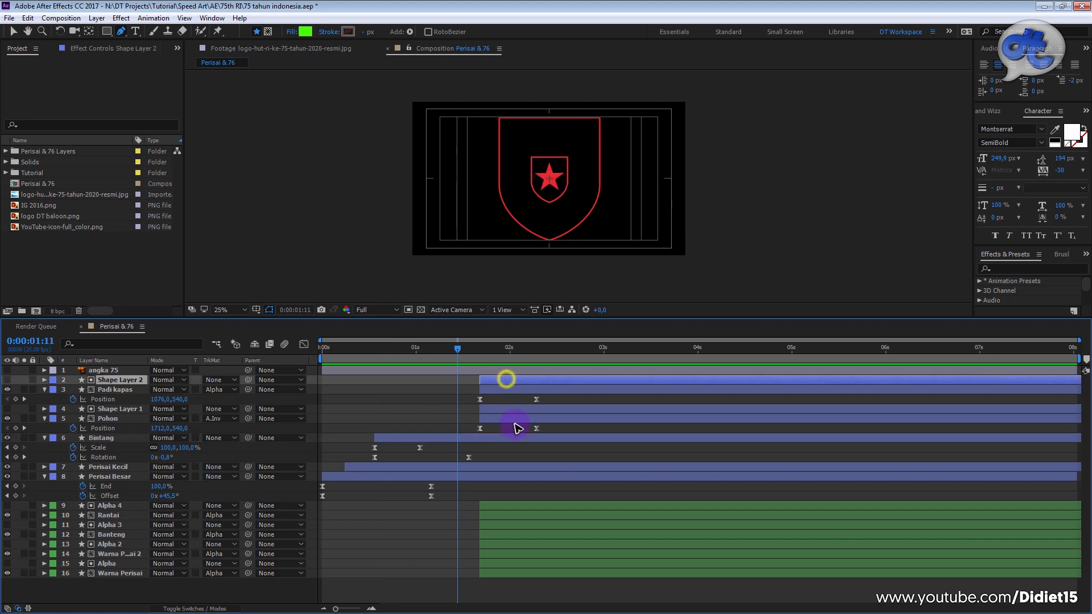
{"action": "left_click", "coordinate": [516, 423], "text": "shift"}
{"action": "left_click", "coordinate": [519, 507]}
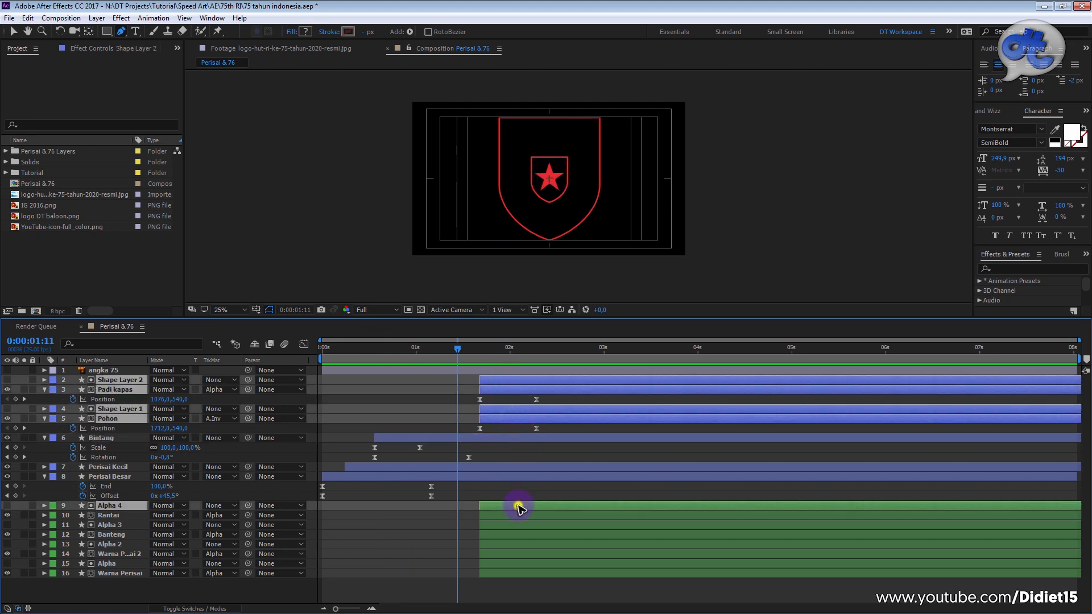
{"action": "left_click", "coordinate": [520, 571], "text": "shift"}
{"action": "left_click", "coordinate": [528, 495]}
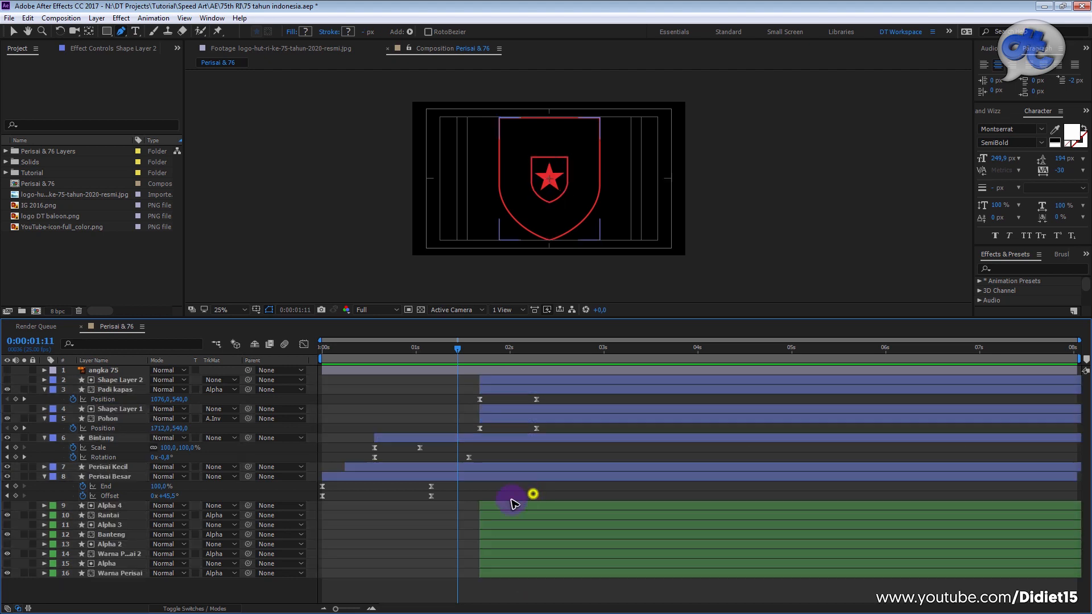
Step: Shift all green layers from Alpha 4 to Warna Perisai earlier so they start at 0:00:01:11
{"action": "left_click", "coordinate": [532, 507]}
{"action": "left_click", "coordinate": [532, 570], "text": "shift"}
{"action": "left_click_drag", "start_coordinate": [545, 508], "coordinate": [519, 493]}
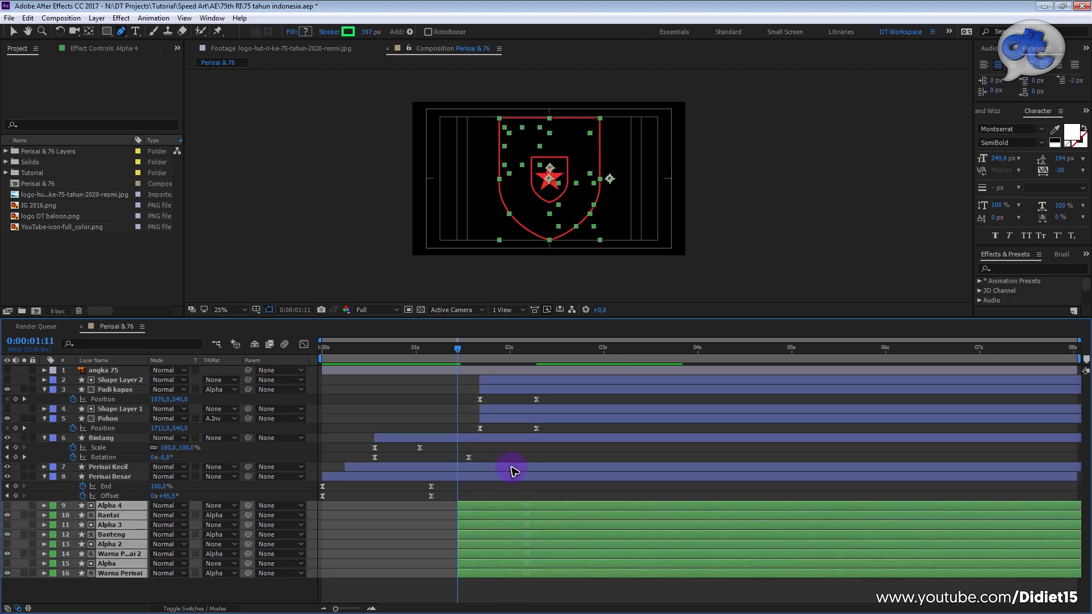
Step: Shift the layers from Shape Layer 2 to Pohon to start at 0:00:01:11 and preview the shield animation from the beginning
{"action": "left_click", "coordinate": [506, 419]}
{"action": "left_click", "coordinate": [519, 379], "text": "shift"}
{"action": "left_click_drag", "start_coordinate": [535, 377], "coordinate": [512, 383]}
{"action": "key", "text": "space"}
{"action": "left_click_drag", "start_coordinate": [428, 349], "coordinate": [320, 361]}
{"action": "key", "text": "space"}
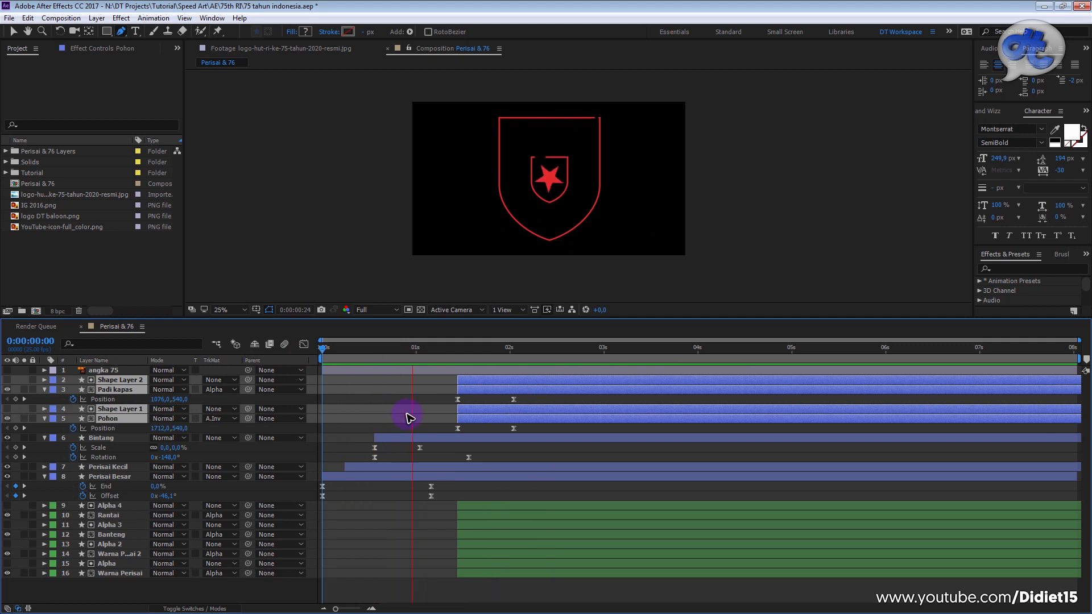
{"action": "key", "text": "space"}
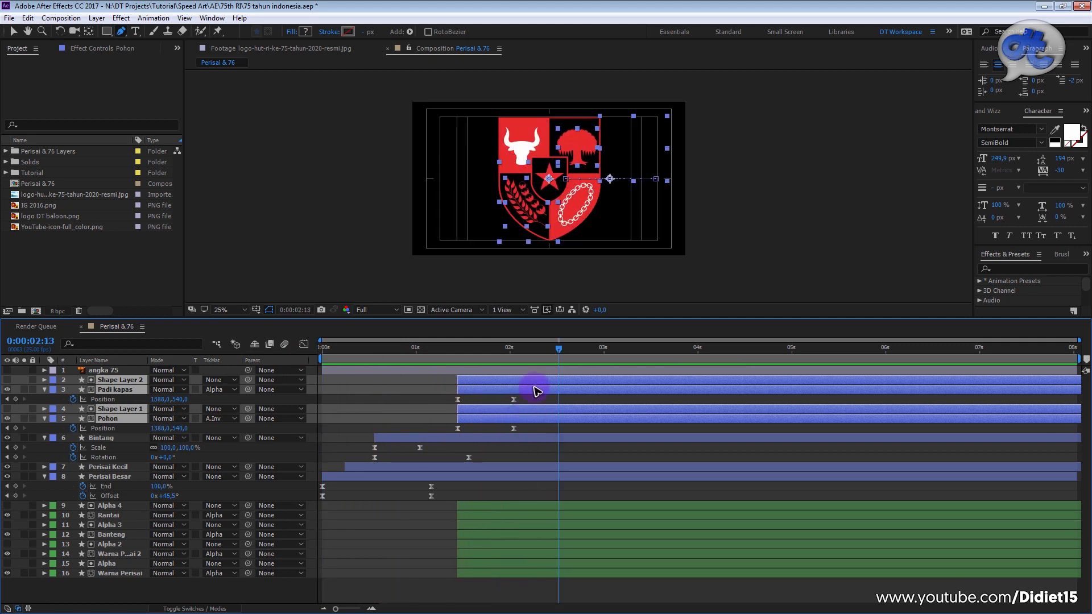
{"action": "mouse_move", "coordinate": [540, 352]}
{"action": "left_mouse_down"}
{"action": "mouse_move", "coordinate": [432, 356]}
{"action": "mouse_move", "coordinate": [547, 360]}
{"action": "left_mouse_up"}
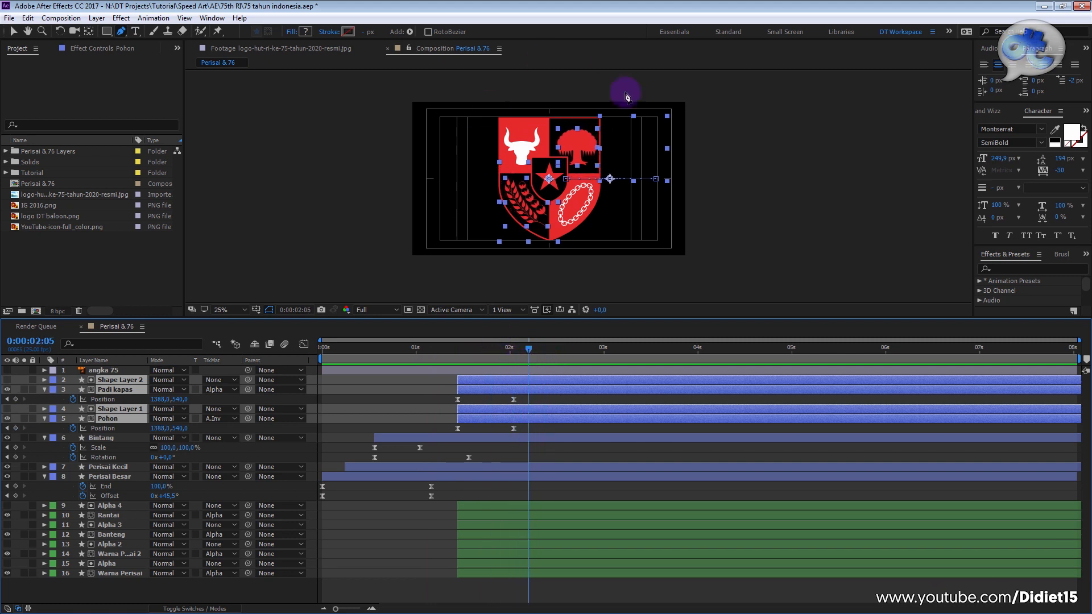
Step: Keyframe the Bintang layer's scale and rotation at 0:00:02:05, and set them to 1409% and 216° at 0:00:03:03
{"action": "left_click", "coordinate": [557, 454]}
{"action": "left_click", "coordinate": [538, 441]}
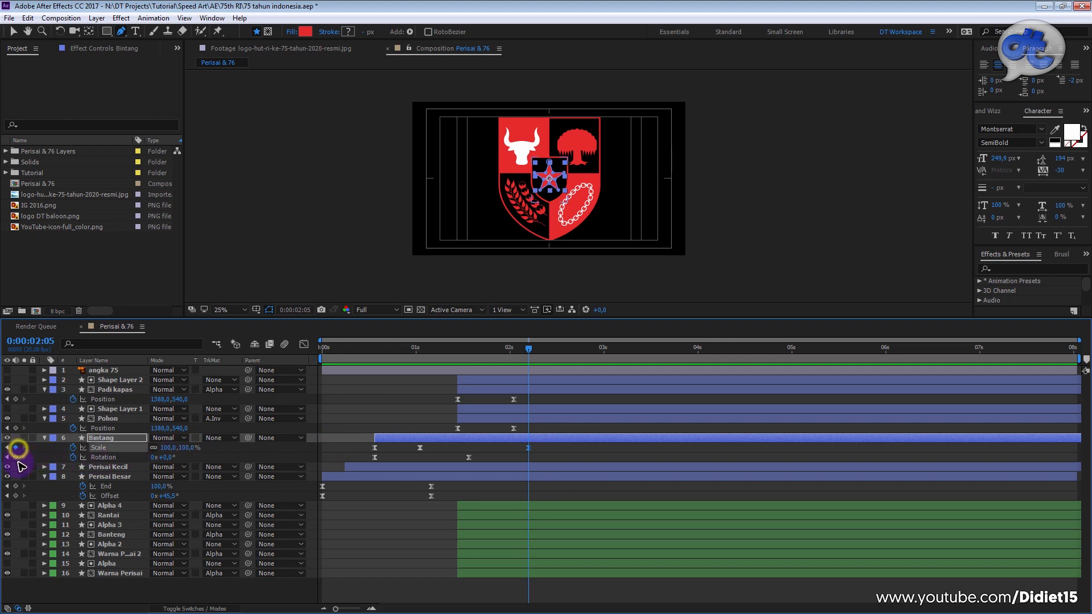
{"action": "left_click_drag", "start_coordinate": [528, 349], "coordinate": [614, 361]}
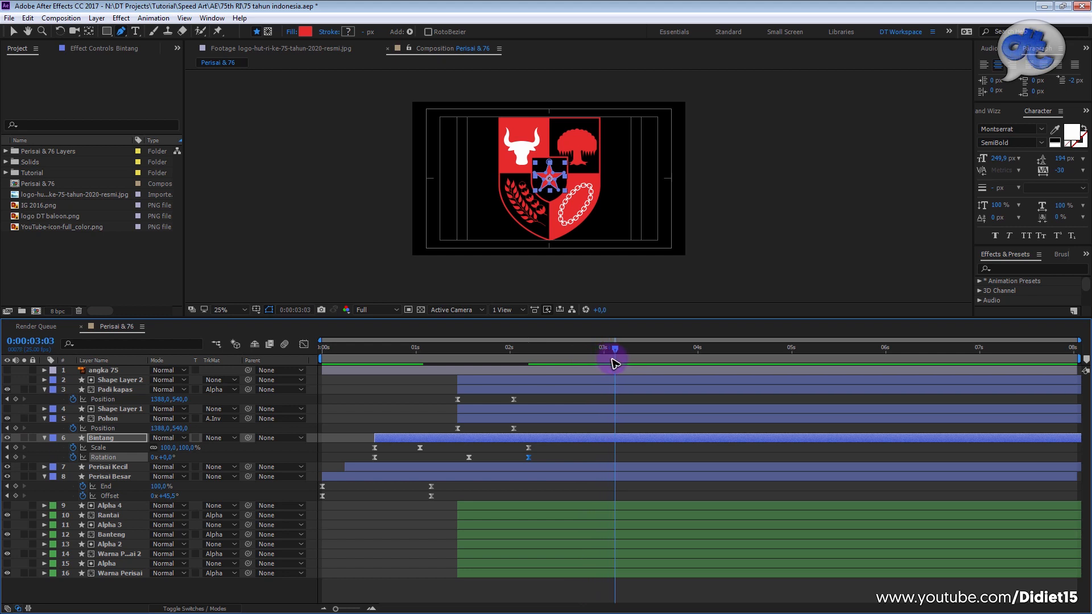
{"action": "left_click", "coordinate": [235, 453]}
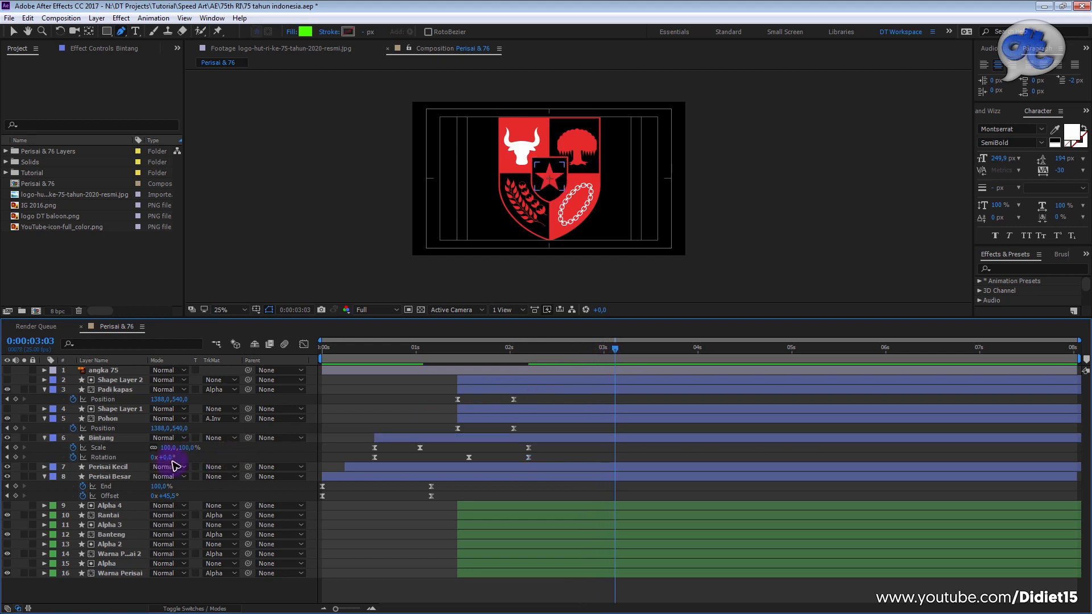
{"action": "left_click_drag", "start_coordinate": [169, 456], "coordinate": [278, 453]}
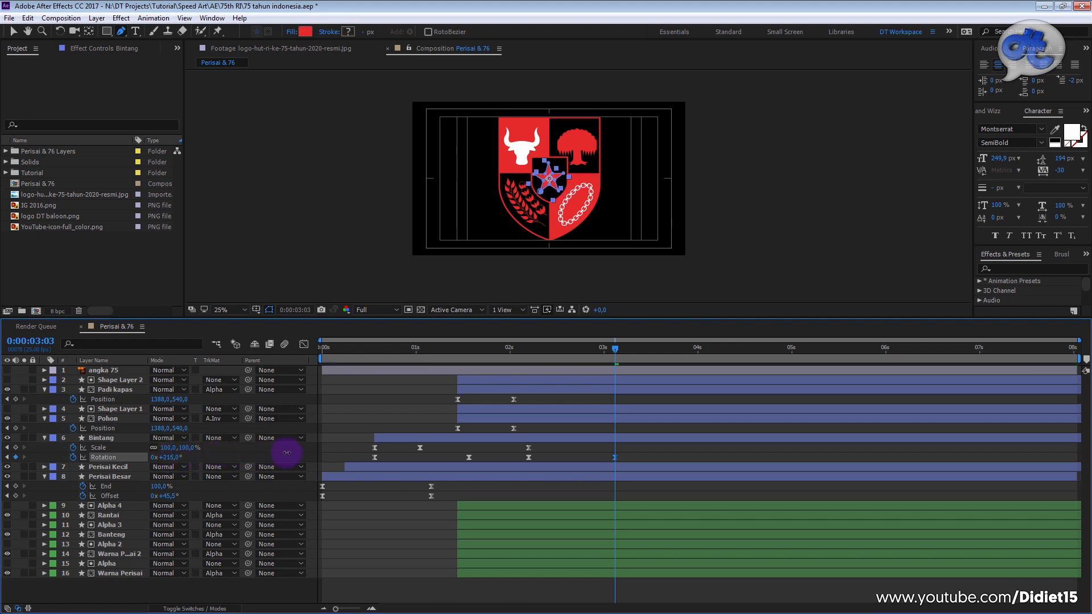
{"action": "left_click", "coordinate": [495, 438]}
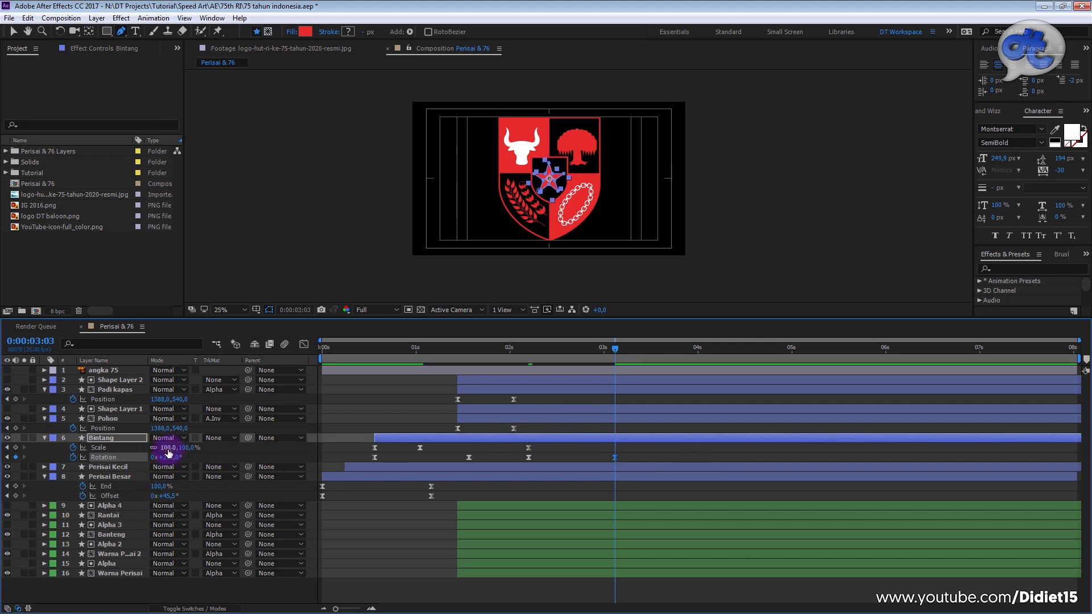
{"action": "left_click_drag", "start_coordinate": [168, 449], "coordinate": [910, 446]}
Step: Apply Easy Ease to Bintang's closing scale and rotation keyframes and reshape their speed curves to peak shortly before 0:00:03:03
{"action": "left_click_drag", "start_coordinate": [642, 444], "coordinate": [519, 458]}
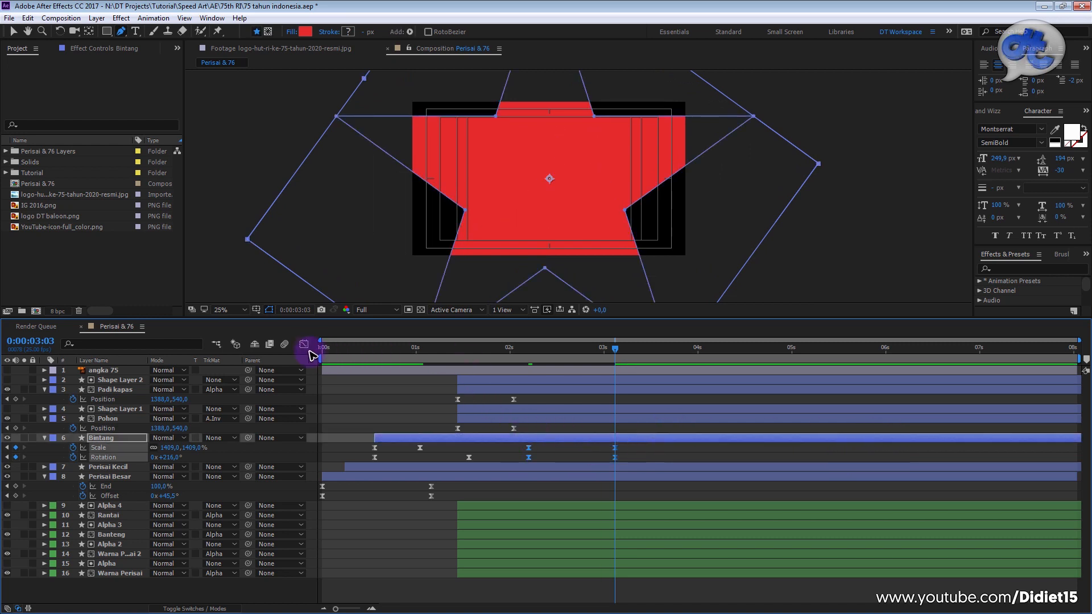
{"action": "left_click", "coordinate": [305, 346]}
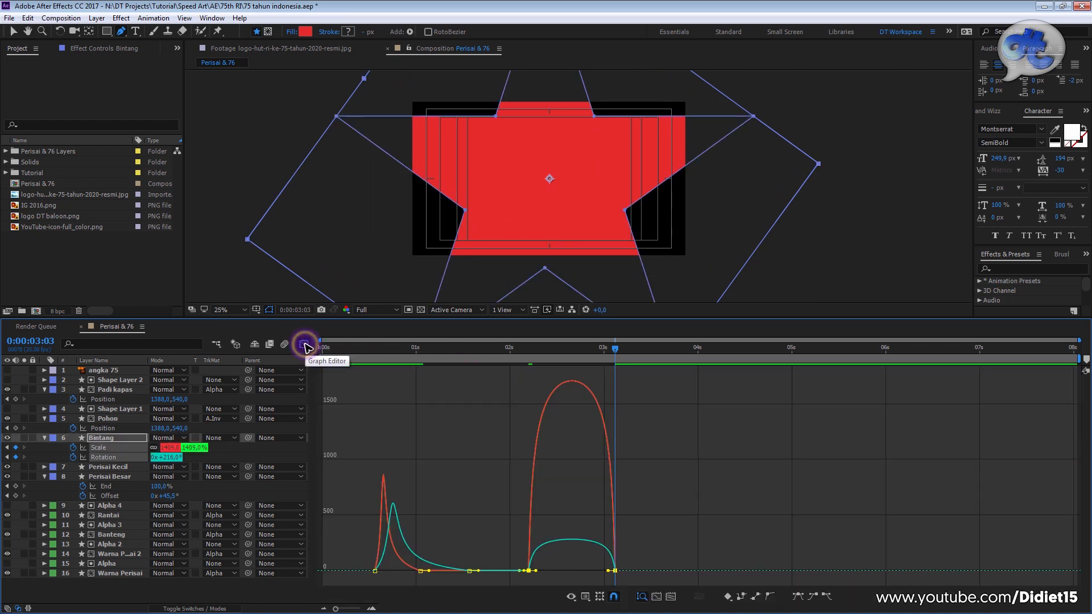
{"action": "left_click_drag", "start_coordinate": [683, 542], "coordinate": [526, 575]}
{"action": "key", "text": "F9"}
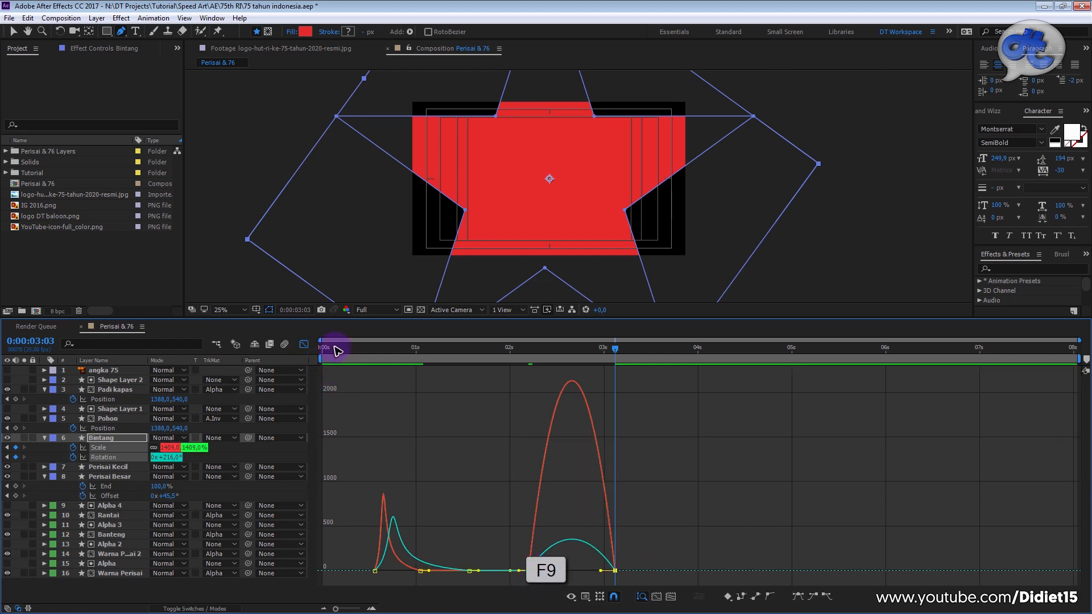
{"action": "left_click", "coordinate": [304, 346]}
{"action": "left_click", "coordinate": [305, 345]}
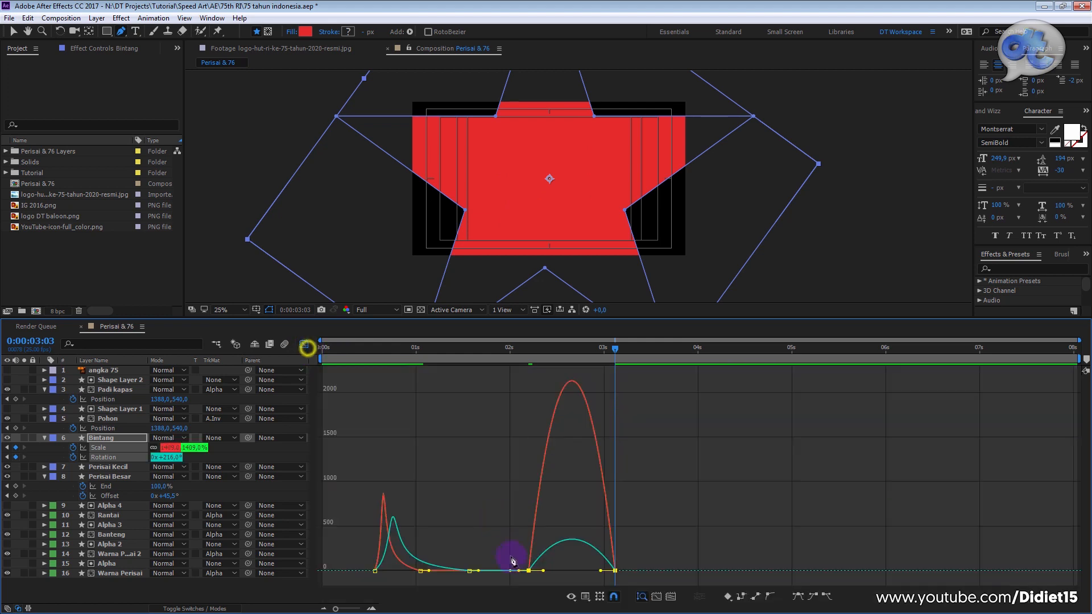
{"action": "left_click", "coordinate": [11, 32]}
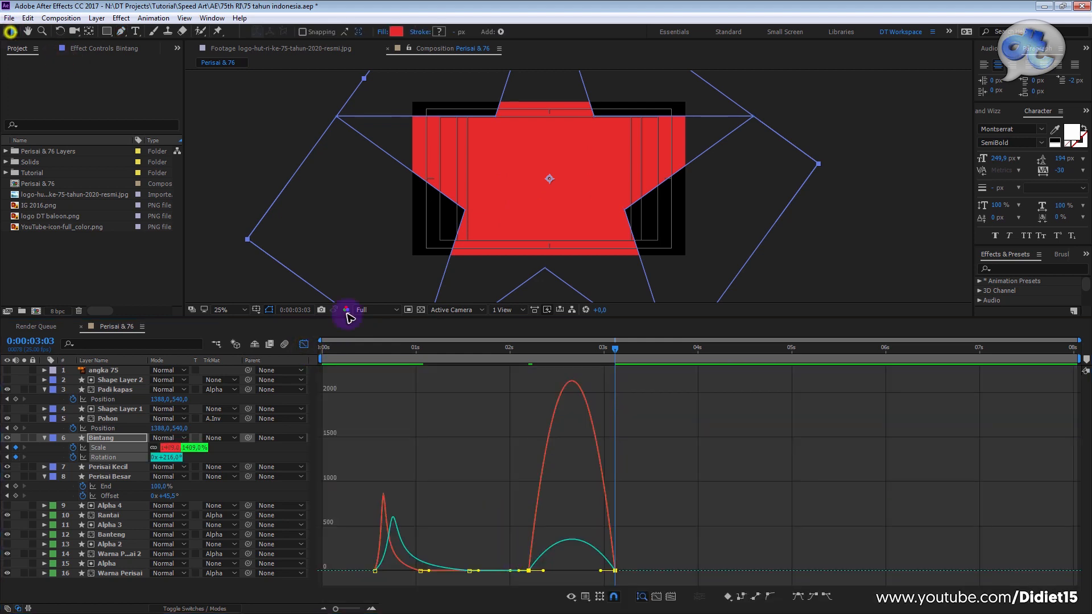
{"action": "left_click_drag", "start_coordinate": [510, 524], "coordinate": [615, 578]}
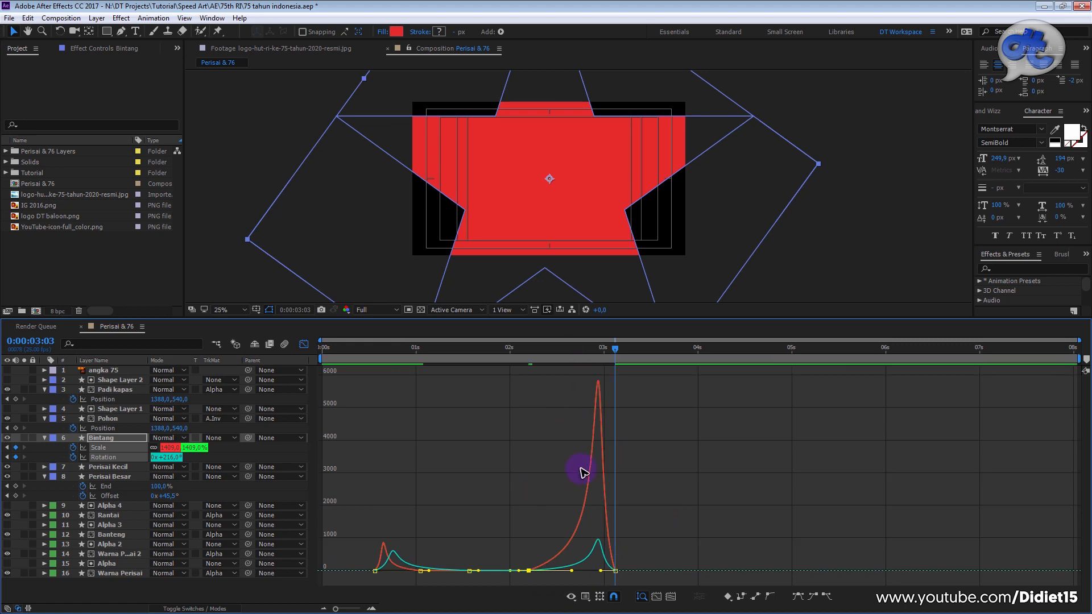
Step: Examine the Bintang curves as a value graph with the reference graph shown, and return to the plain speed graph
{"action": "left_click", "coordinate": [586, 598]}
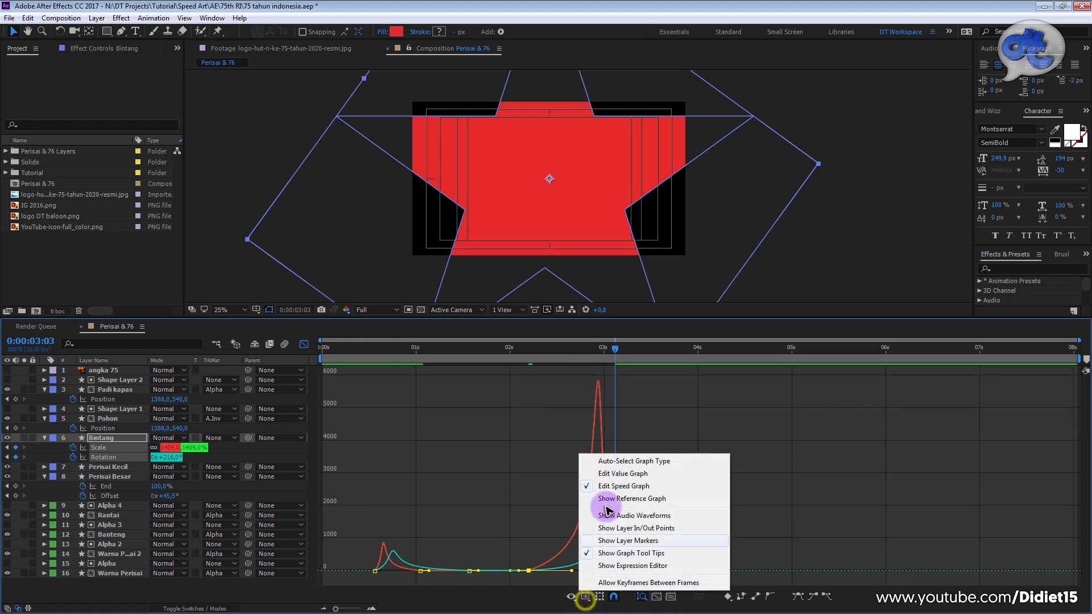
{"action": "left_click", "coordinate": [631, 475]}
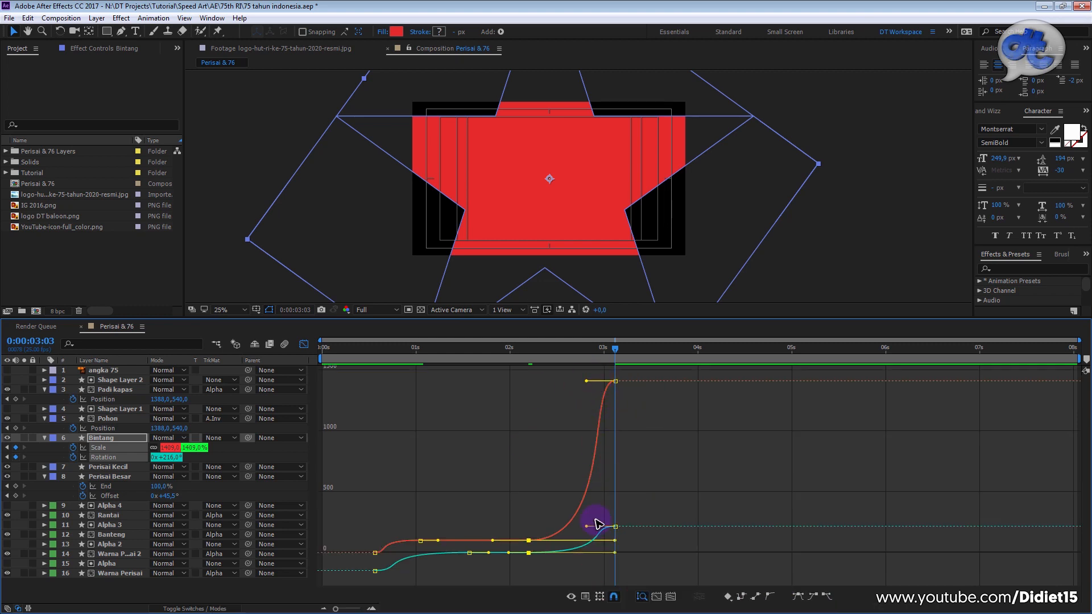
{"action": "left_click", "coordinate": [589, 598]}
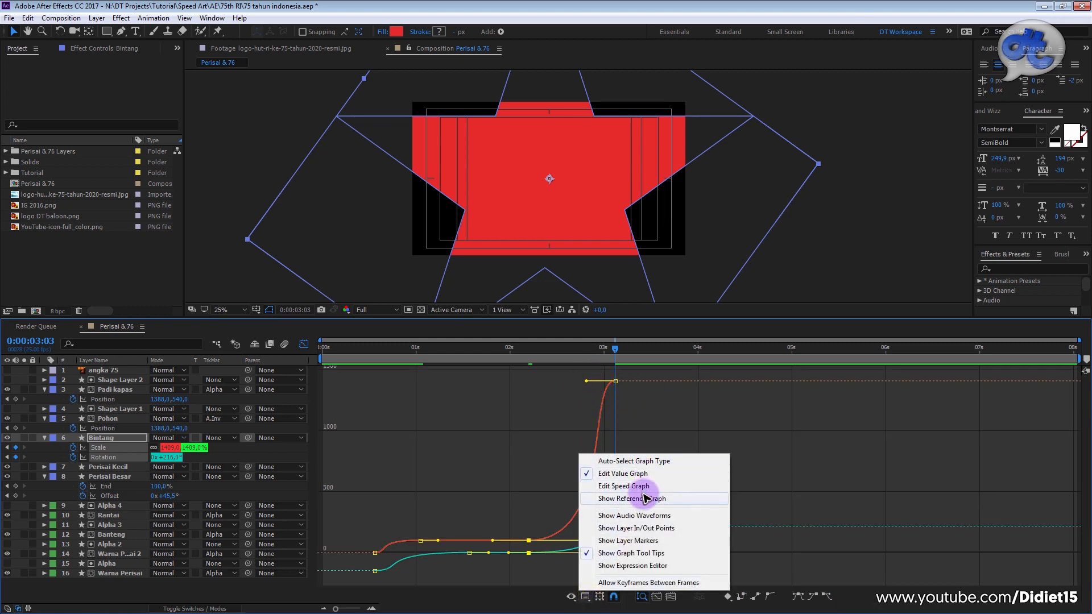
{"action": "left_click", "coordinate": [643, 497]}
{"action": "left_click", "coordinate": [571, 596]}
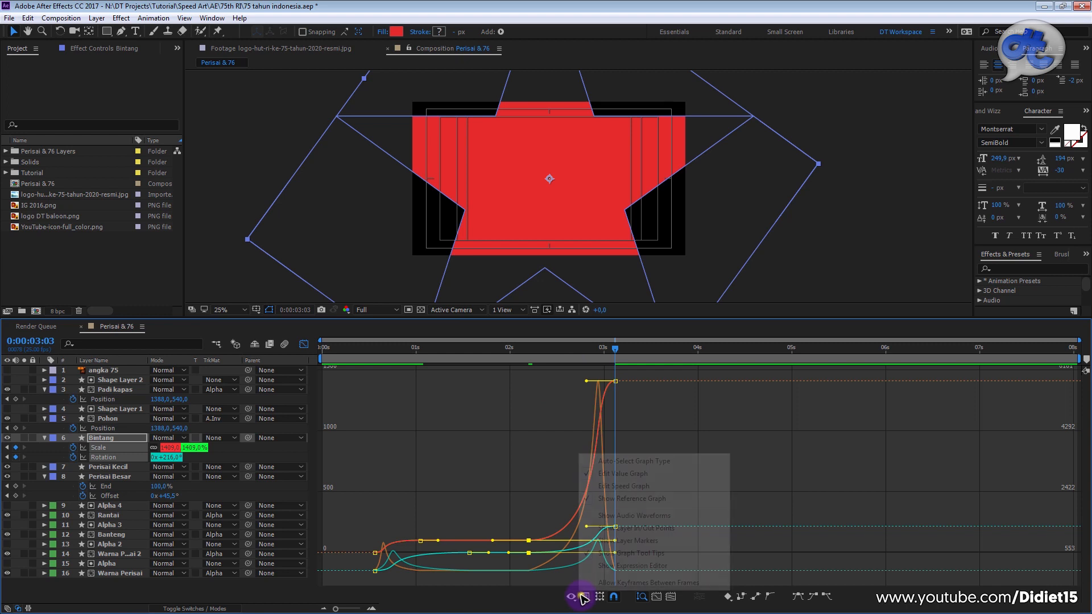
{"action": "left_click", "coordinate": [617, 489]}
{"action": "left_click", "coordinate": [591, 598]}
{"action": "left_click", "coordinate": [596, 500]}
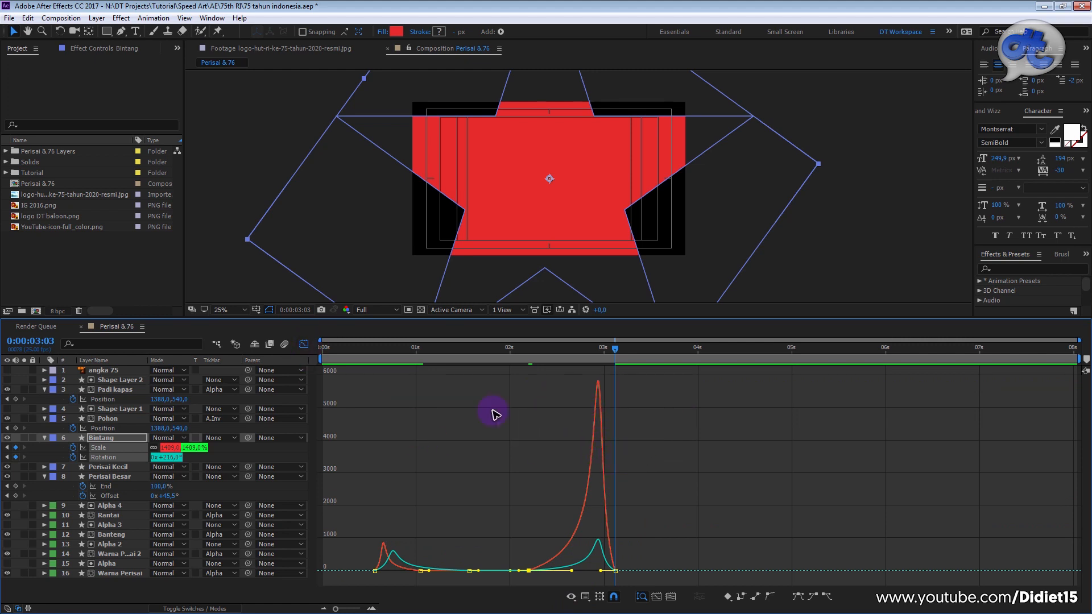
Step: Leave the Graph Editor, preview the star's enlargement from 0:00:01:13 and park the playhead at 0:00:02:10
{"action": "left_click", "coordinate": [304, 345]}
{"action": "left_click_drag", "start_coordinate": [615, 348], "coordinate": [465, 348]}
{"action": "key", "text": "space"}
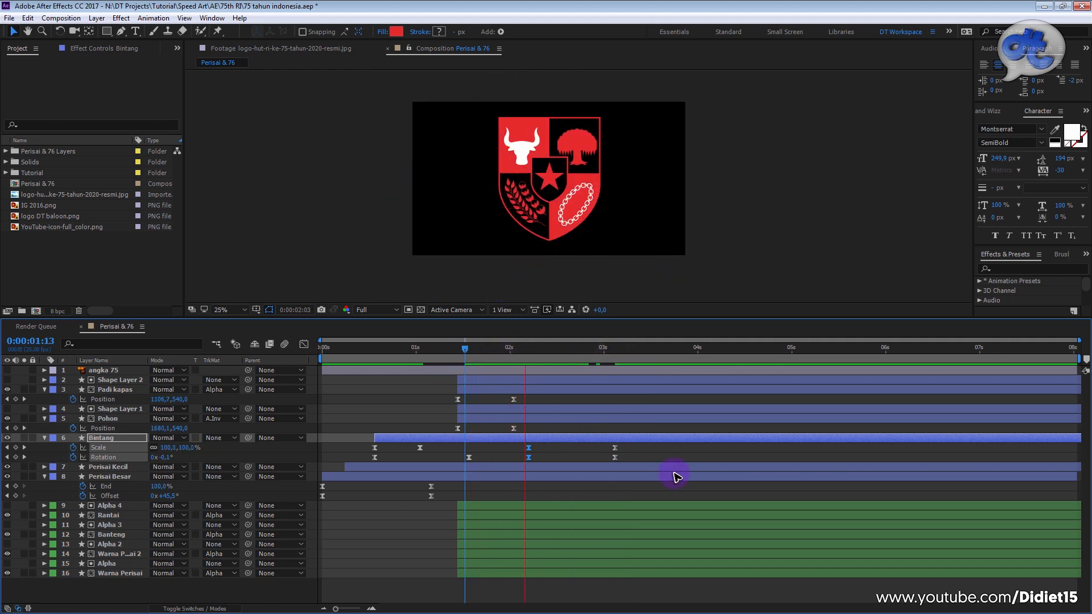
{"action": "left_click", "coordinate": [499, 348]}
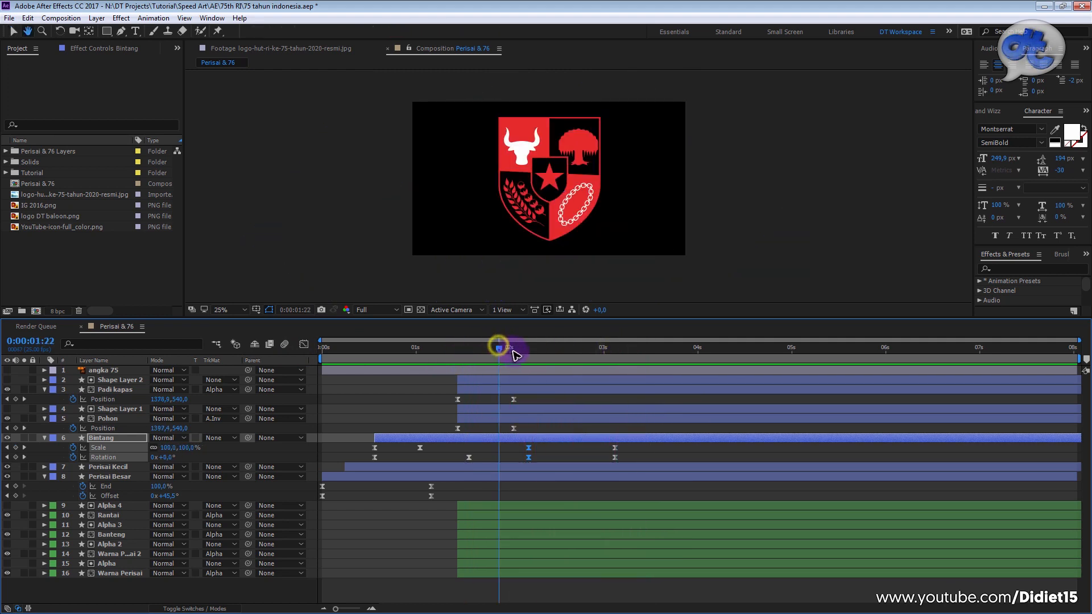
{"action": "left_click_drag", "start_coordinate": [514, 353], "coordinate": [548, 360]}
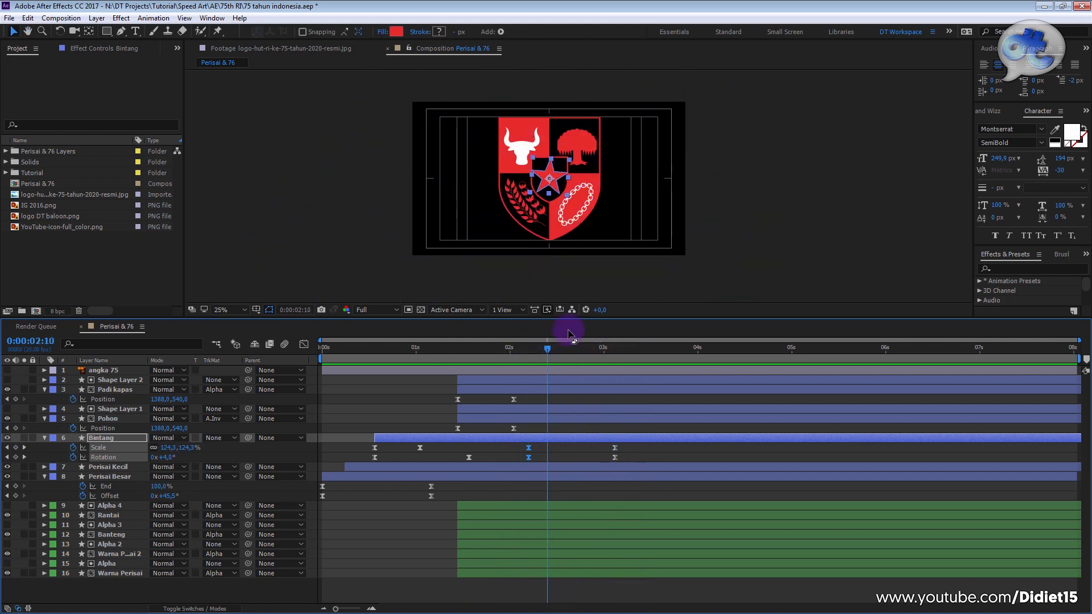
Step: Create a new empty shape layer directly above the Bintang layer
{"action": "left_click_drag", "start_coordinate": [586, 317], "coordinate": [585, 343]}
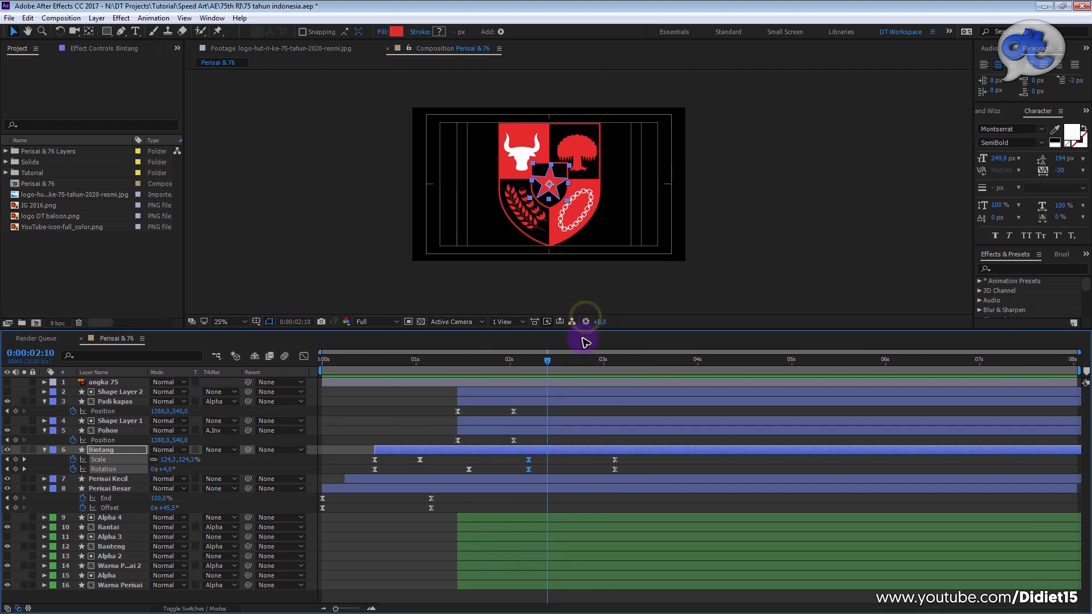
{"action": "right_click", "coordinate": [314, 479]}
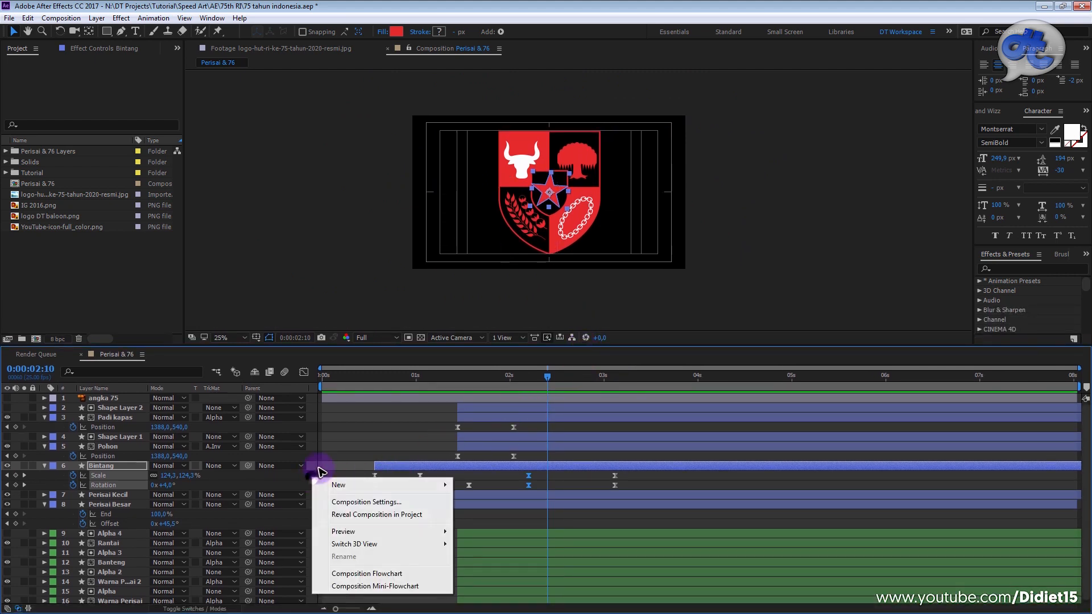
{"action": "mouse_move", "coordinate": [332, 485]}
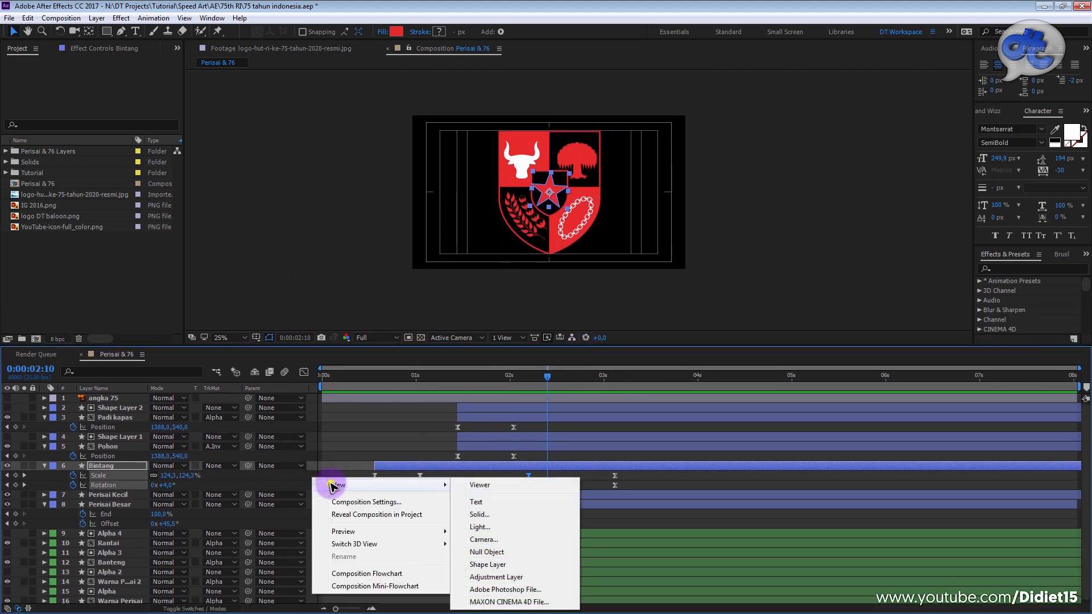
{"action": "left_click", "coordinate": [515, 564]}
{"action": "left_click_drag", "start_coordinate": [541, 203], "coordinate": [510, 250]}
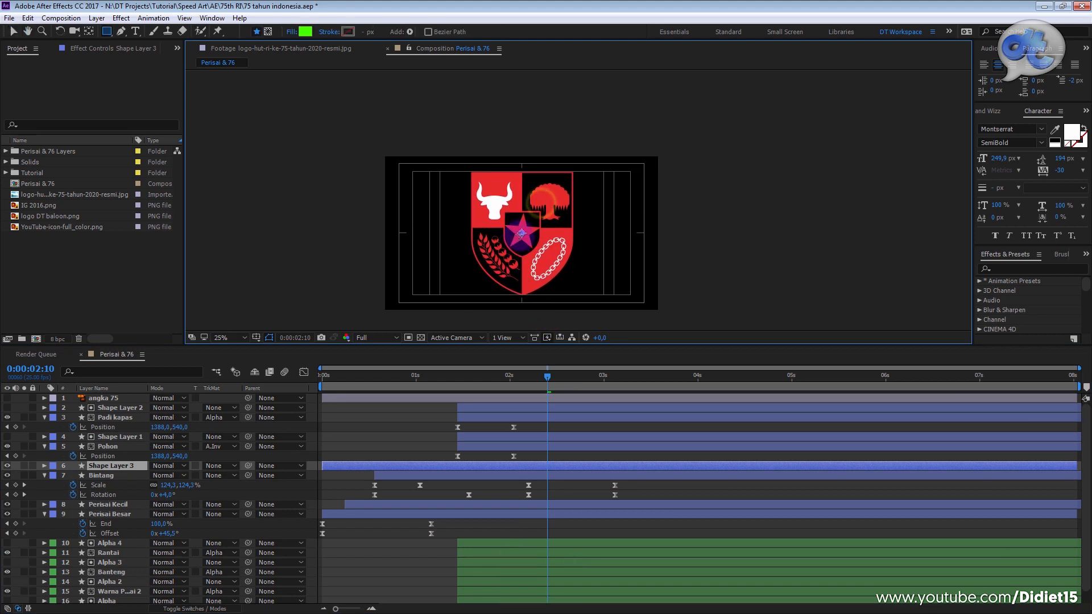
Step: Activate the Pen tool and shift the new shape layer to start with the Bintang layer at 0:00:00:14
{"action": "left_click_drag", "start_coordinate": [547, 345], "coordinate": [545, 421]}
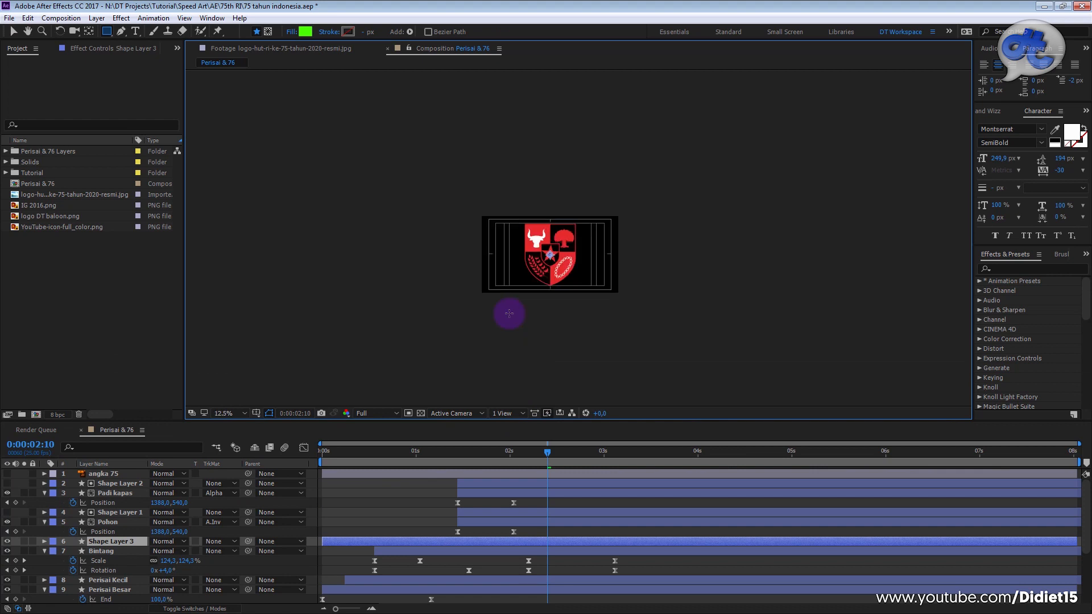
{"action": "key", "text": "period"}
{"action": "left_click_drag", "start_coordinate": [484, 247], "coordinate": [496, 232]}
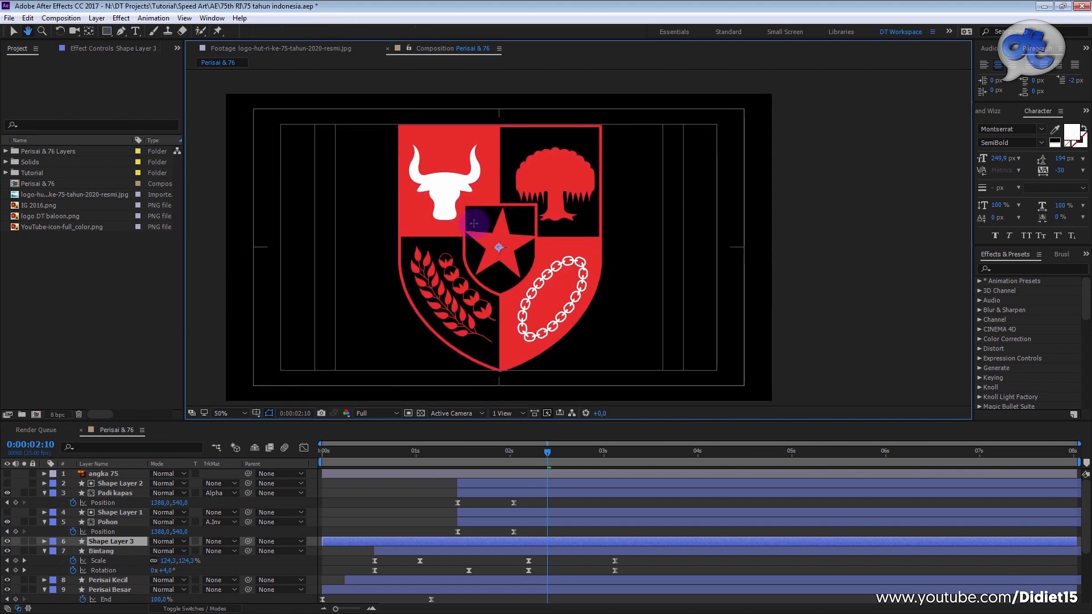
{"action": "left_click", "coordinate": [121, 32]}
{"action": "key", "text": "comma"}
{"action": "key", "text": "period"}
{"action": "key", "text": "period"}
{"action": "left_click_drag", "start_coordinate": [387, 133], "coordinate": [473, 257]}
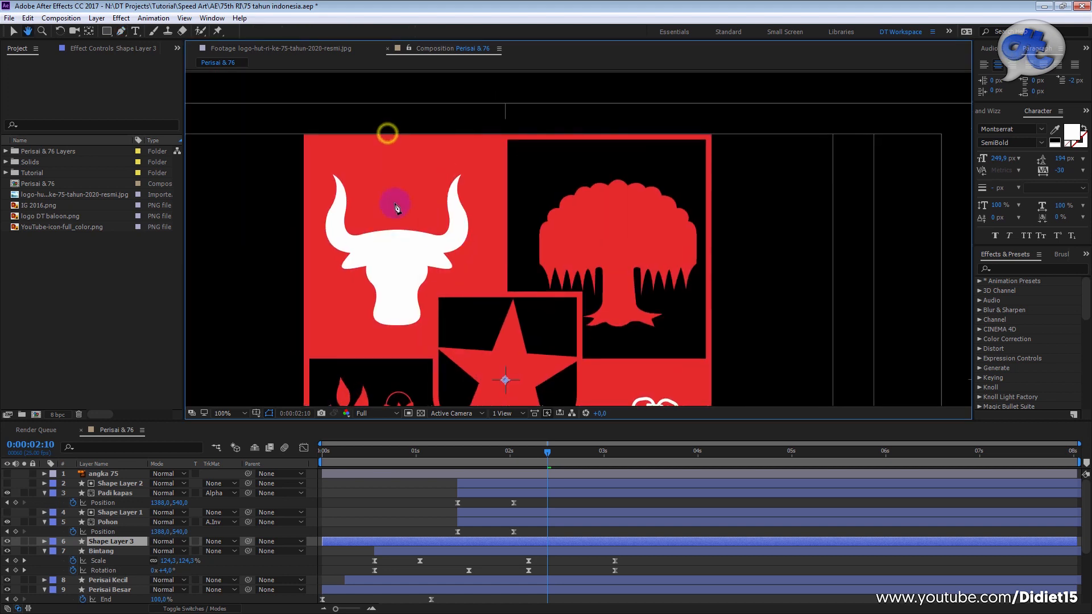
{"action": "left_click_drag", "start_coordinate": [380, 545], "coordinate": [435, 543]}
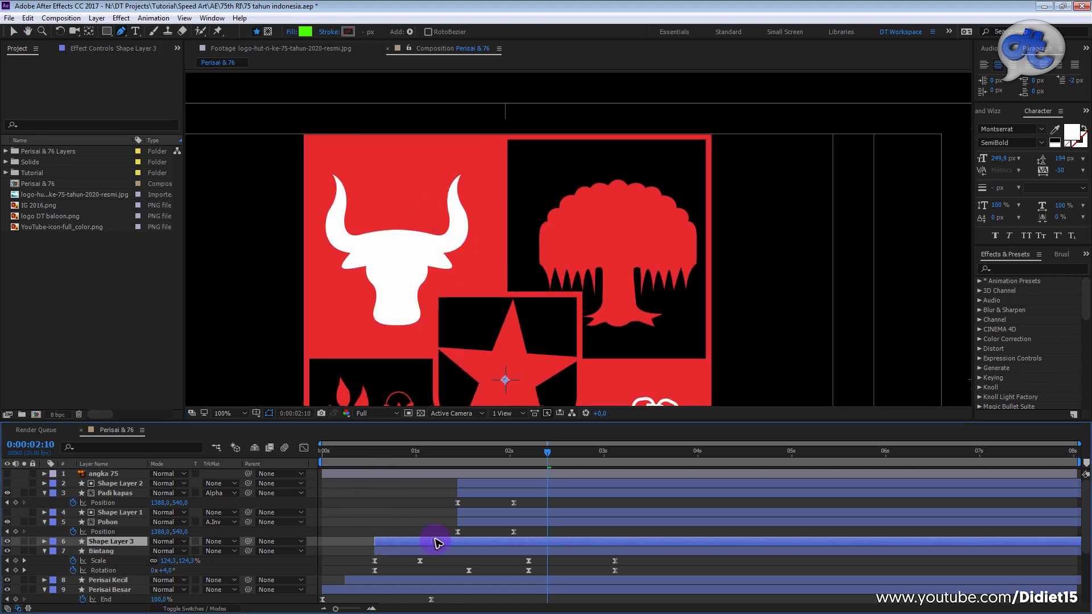
Step: Trace the shield's top edge, right side and lower-right curve to the bottom tip, angling the tip's outgoing handle along the lower-left edge
{"action": "left_click", "coordinate": [306, 137]}
{"action": "left_click", "coordinate": [706, 140]}
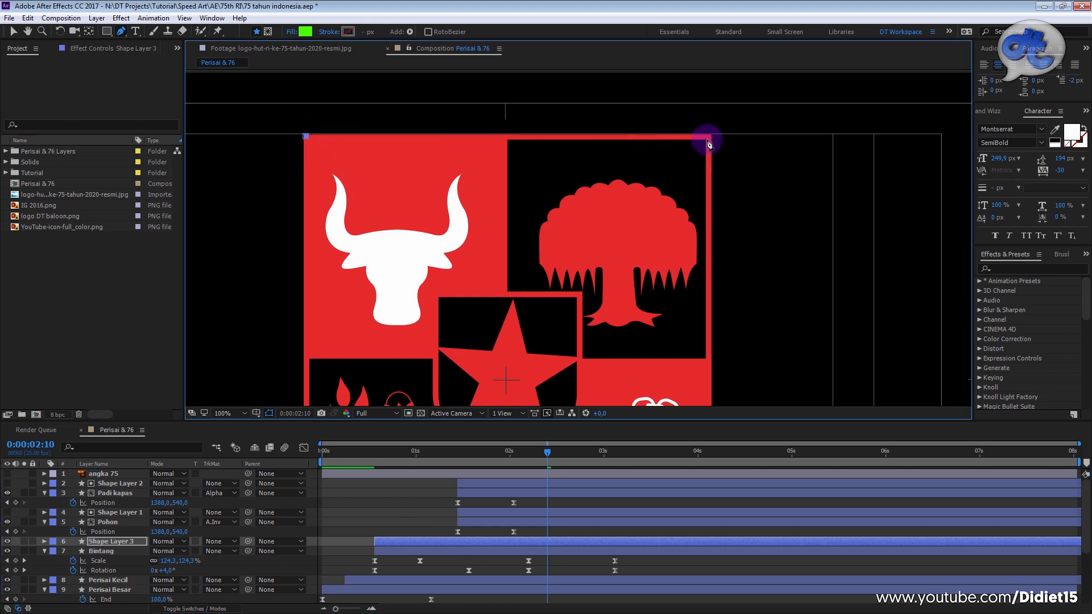
{"action": "left_click_drag", "start_coordinate": [697, 175], "coordinate": [607, 89]}
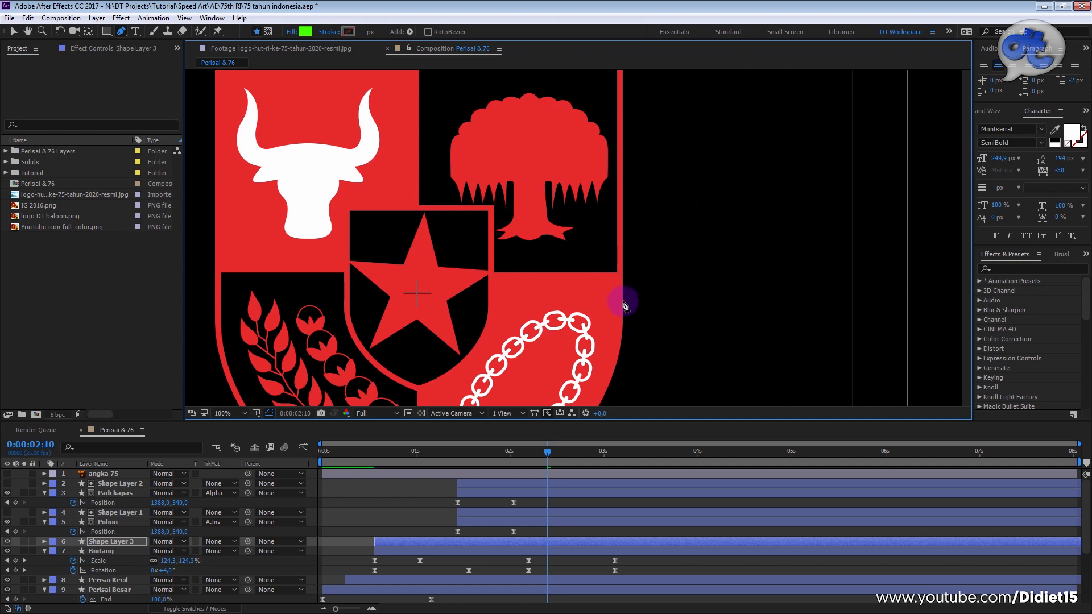
{"action": "left_click_drag", "start_coordinate": [620, 327], "coordinate": [660, 159]}
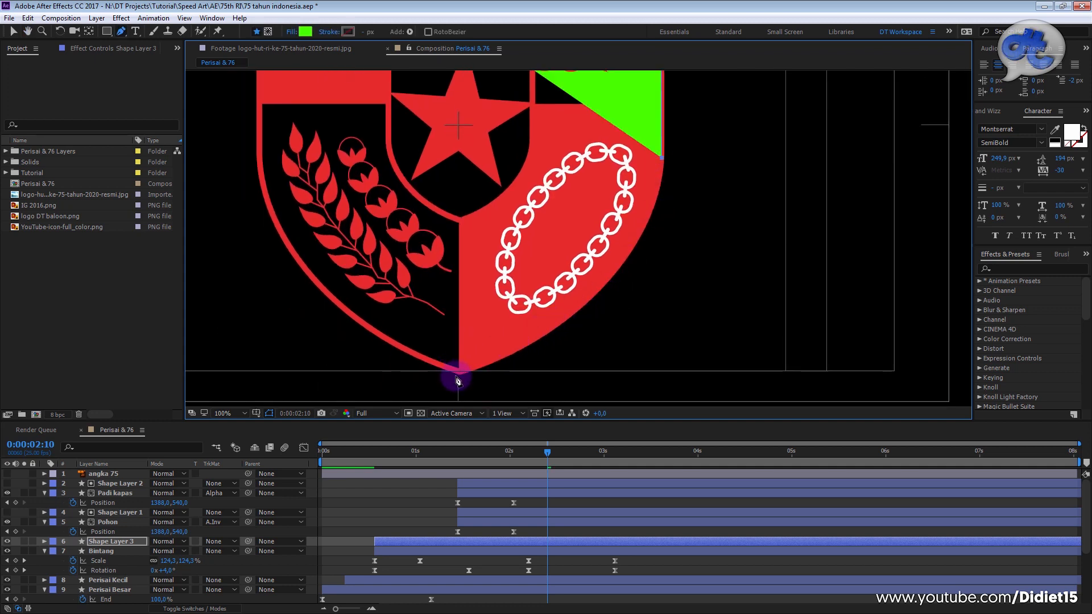
{"action": "left_click_drag", "start_coordinate": [461, 373], "coordinate": [267, 413]}
{"action": "left_click_drag", "start_coordinate": [361, 273], "coordinate": [451, 222]}
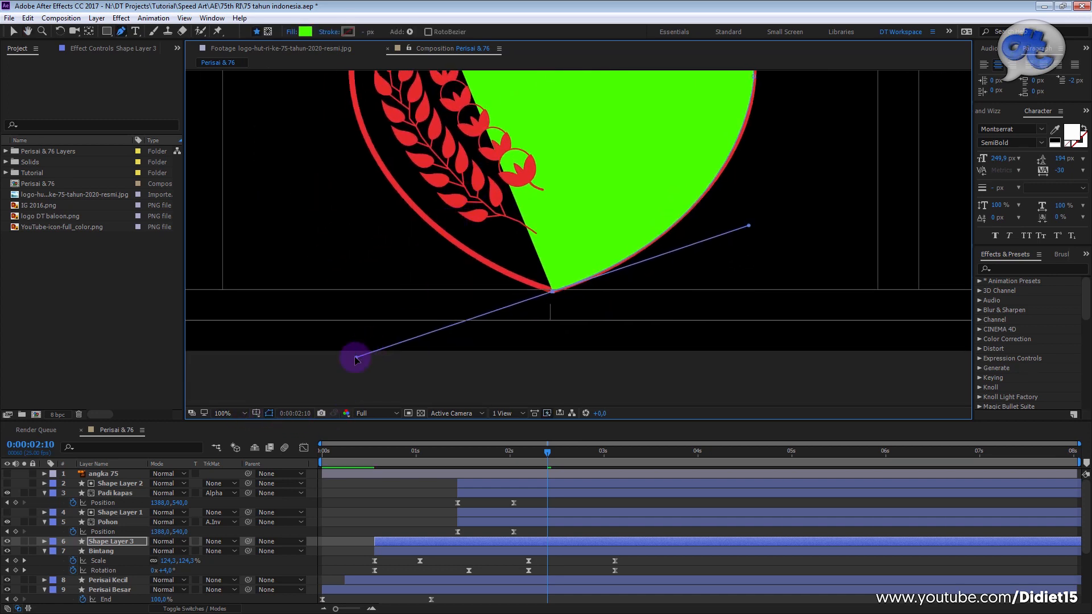
{"action": "left_click_drag", "start_coordinate": [357, 361], "coordinate": [402, 208]}
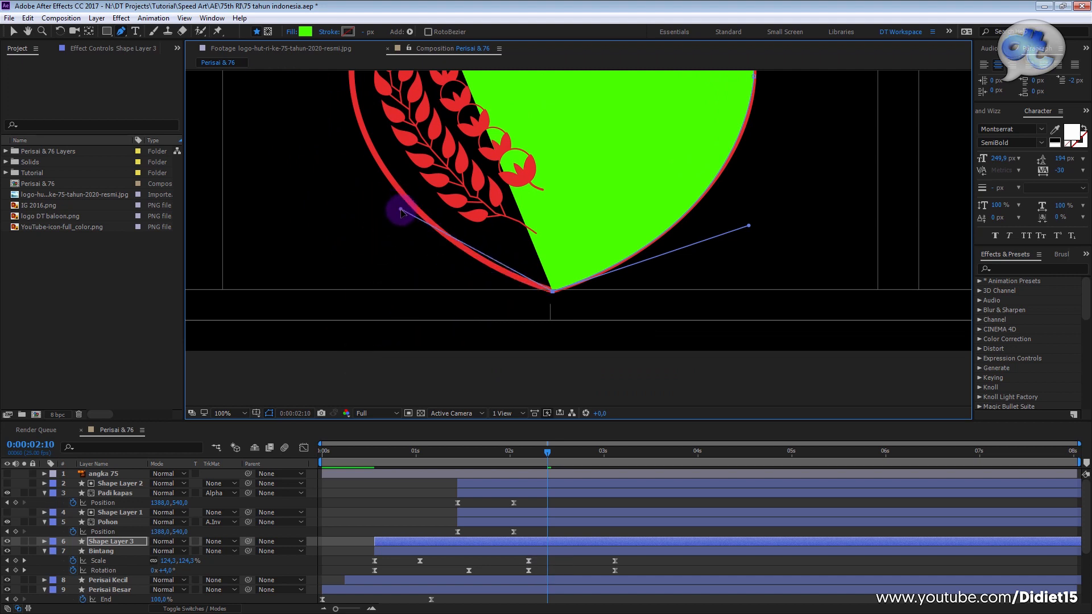
Step: Continue the shield path on Shape Layer 3 up the lower-left curve, shaping its handles to follow the red outline
{"action": "left_click_drag", "start_coordinate": [456, 237], "coordinate": [498, 335]}
{"action": "key", "text": "g"}
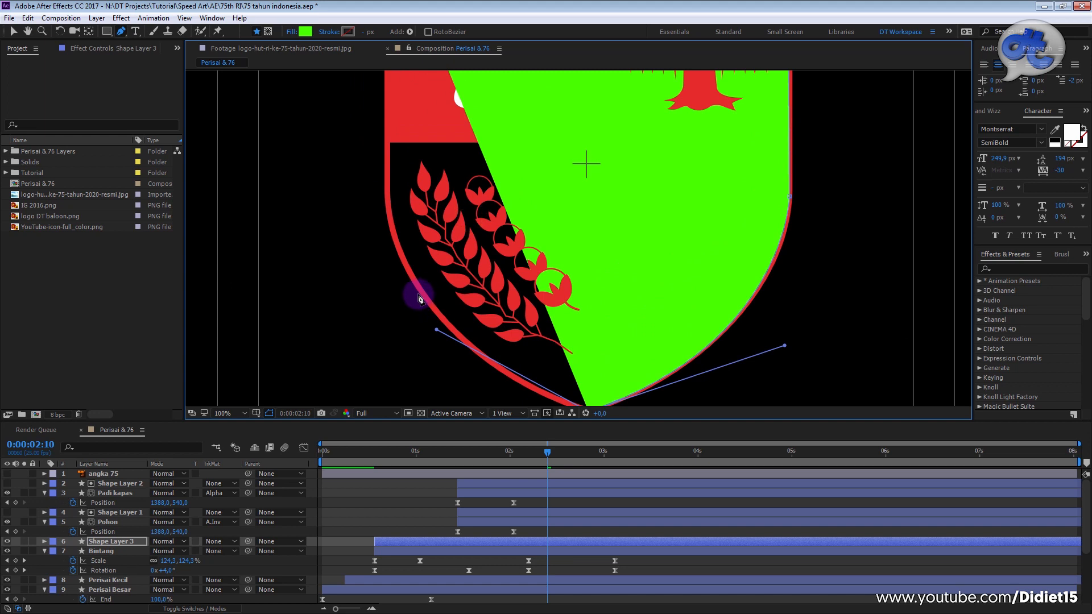
{"action": "left_click_drag", "start_coordinate": [421, 291], "coordinate": [332, 192]}
{"action": "left_click_drag", "start_coordinate": [442, 300], "coordinate": [549, 337]}
{"action": "left_click_drag", "start_coordinate": [462, 279], "coordinate": [463, 286]}
{"action": "left_click_drag", "start_coordinate": [551, 382], "coordinate": [528, 359]}
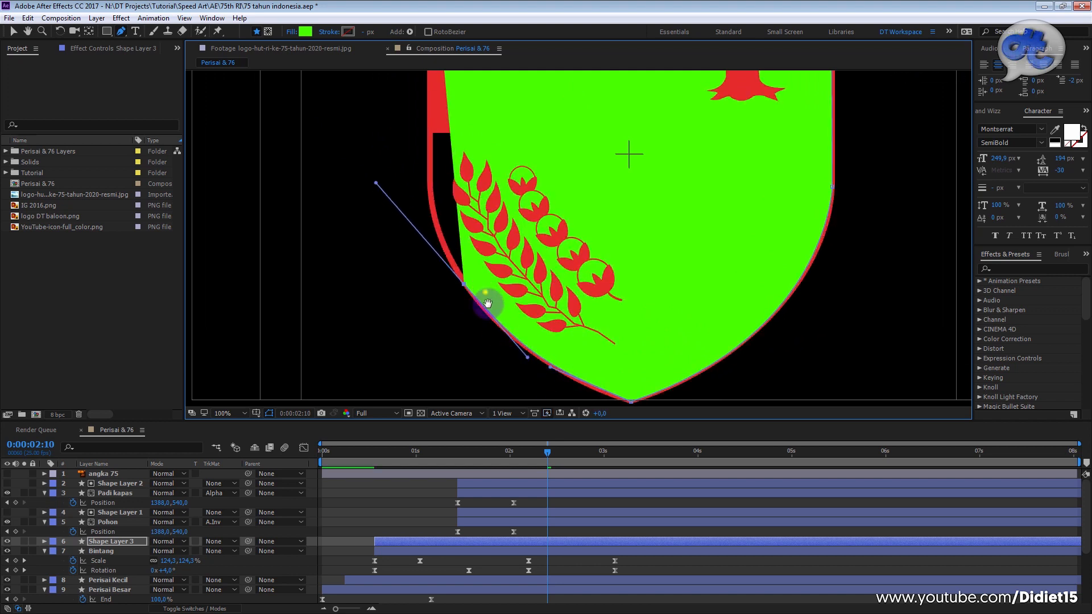
{"action": "left_click_drag", "start_coordinate": [485, 296], "coordinate": [496, 328]}
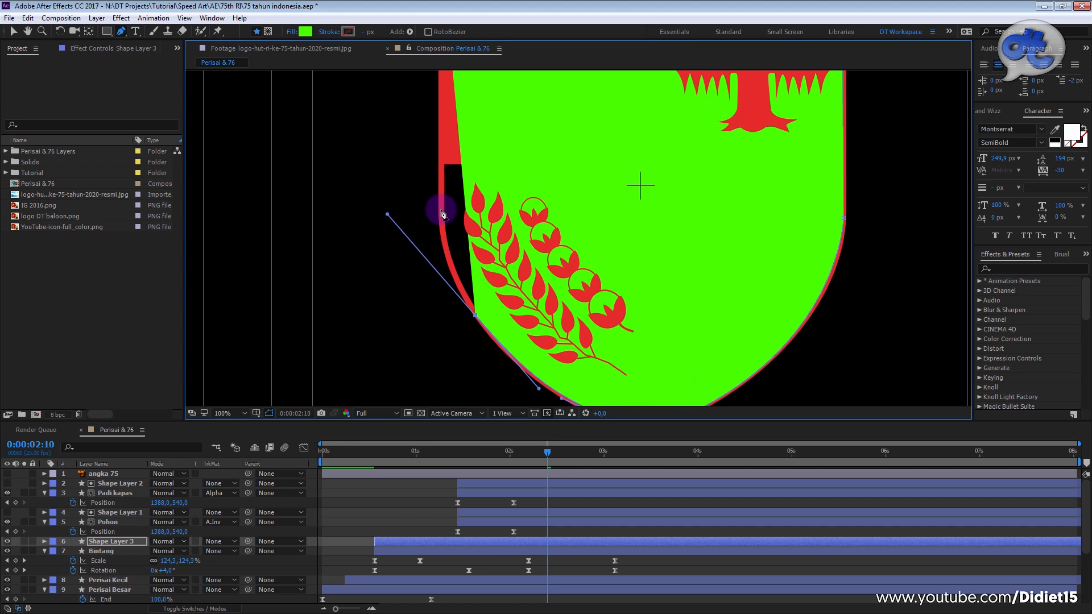
Step: Add the point where the shield's curve meets its straight left side and close the path at the top-left corner
{"action": "left_click_drag", "start_coordinate": [441, 211], "coordinate": [414, 222]}
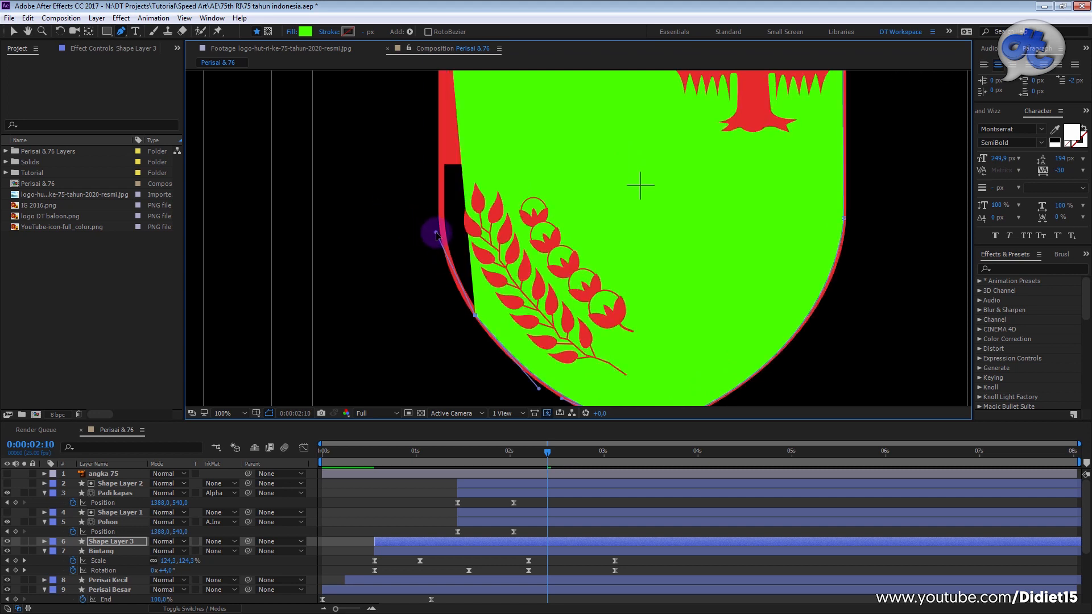
{"action": "left_click", "coordinate": [441, 215]}
{"action": "left_click_drag", "start_coordinate": [461, 201], "coordinate": [470, 232]}
{"action": "left_click_drag", "start_coordinate": [445, 267], "coordinate": [445, 273]}
{"action": "left_click_drag", "start_coordinate": [483, 241], "coordinate": [487, 330]}
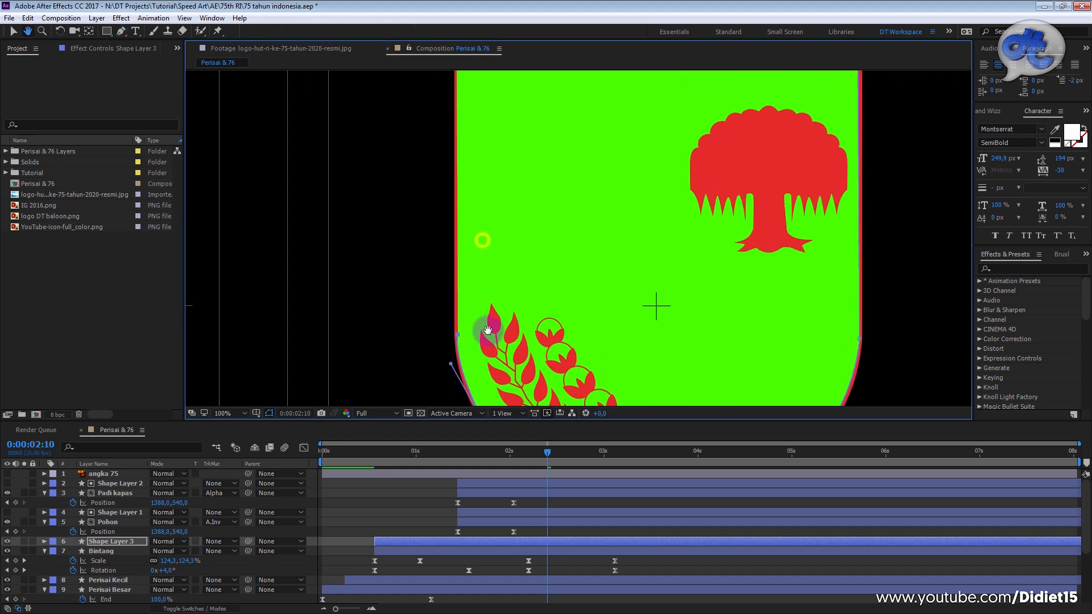
{"action": "left_click_drag", "start_coordinate": [502, 177], "coordinate": [503, 304]}
{"action": "left_click", "coordinate": [457, 193]}
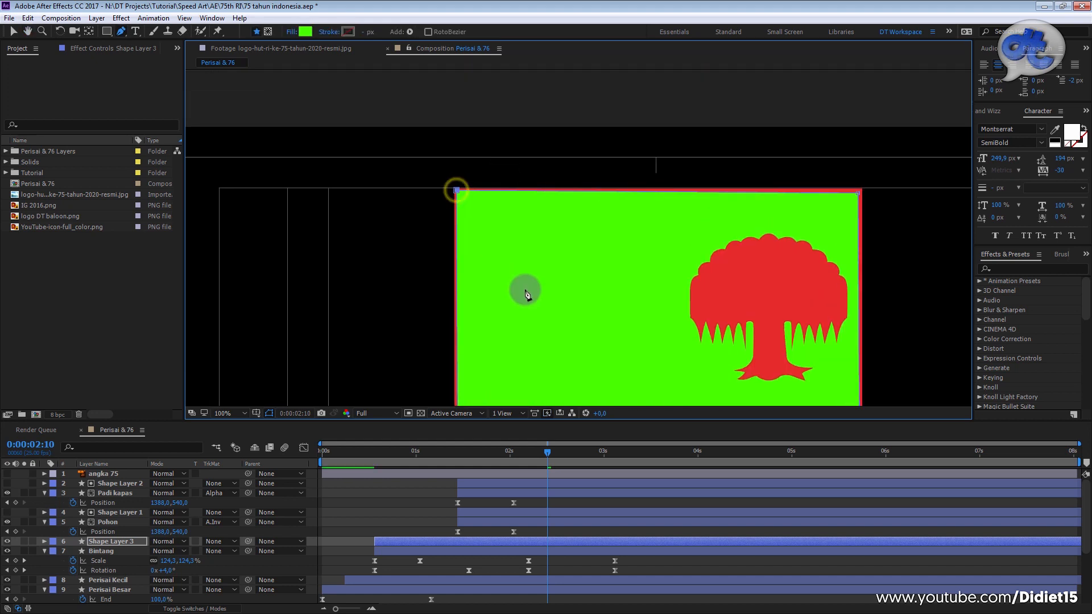
{"action": "scroll", "coordinate": [519, 288], "scroll_direction": "down", "scroll_amount": 2}
{"action": "left_click_drag", "start_coordinate": [555, 320], "coordinate": [440, 179]}
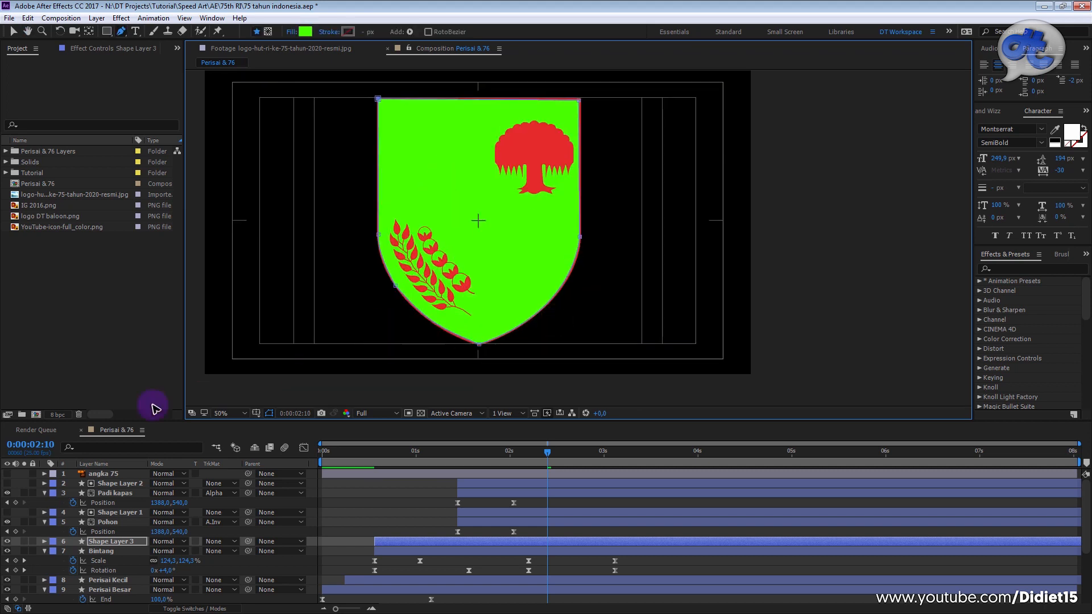
Step: Set the Bintang layer's track matte to Alpha Matte "Shape Layer 3"
{"action": "left_click", "coordinate": [121, 552]}
{"action": "left_click", "coordinate": [219, 551]}
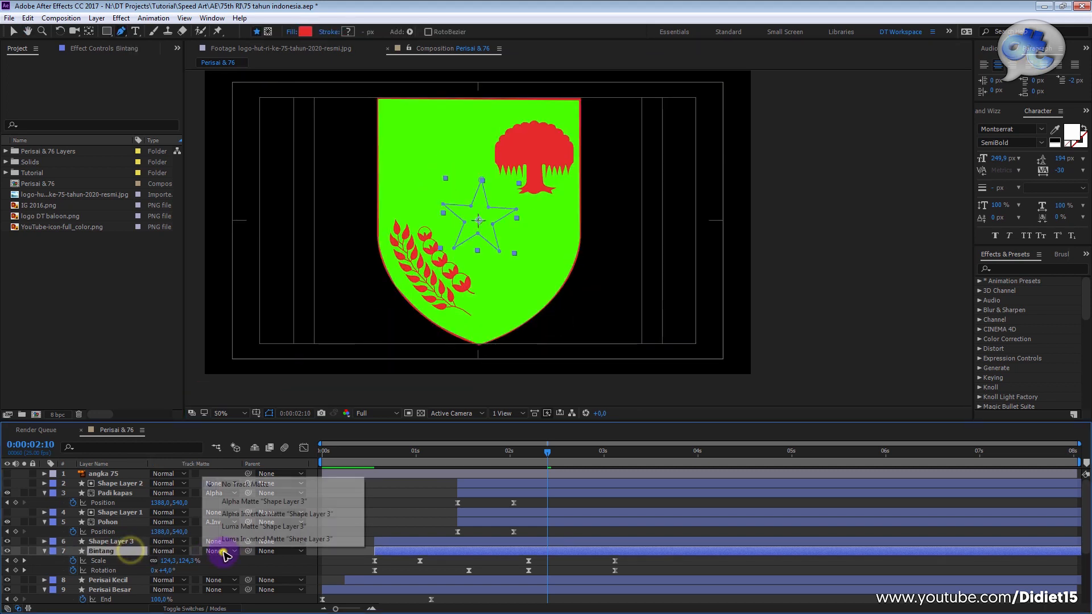
{"action": "left_click", "coordinate": [287, 503]}
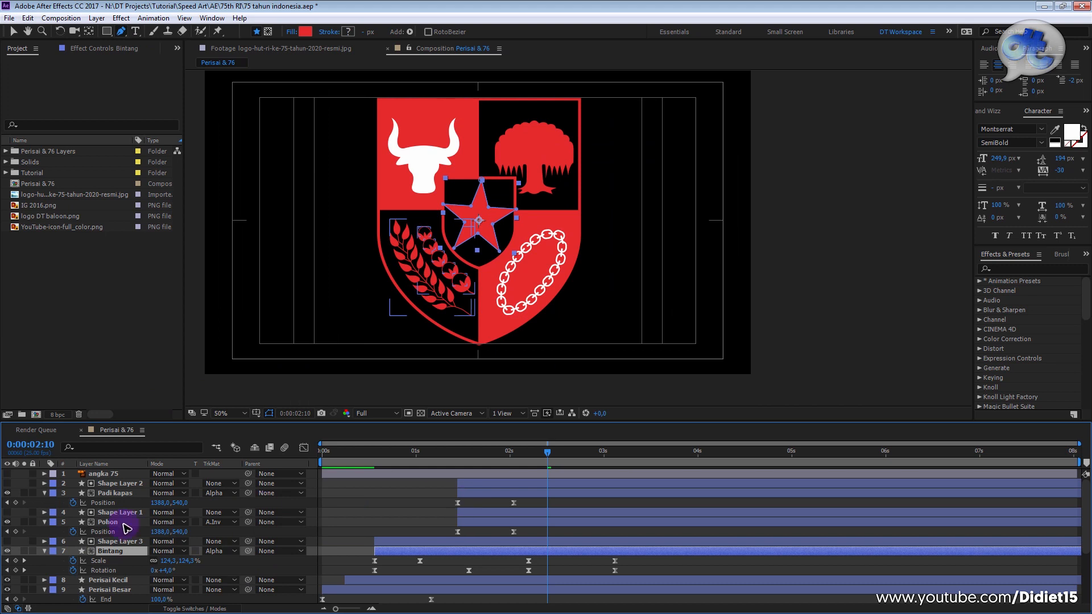
Step: Preview the shield animation from near its start to check the star's enlargement inside the matte
{"action": "left_click_drag", "start_coordinate": [467, 461], "coordinate": [341, 452]}
{"action": "left_click", "coordinate": [385, 492]}
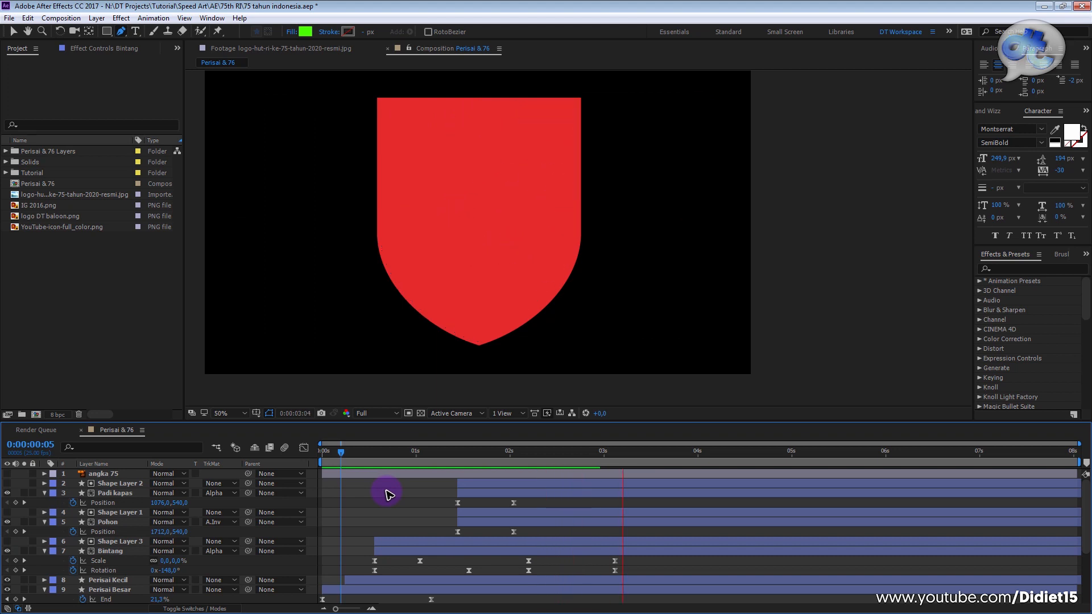
{"action": "key", "text": "space"}
{"action": "scroll", "coordinate": [507, 275], "scroll_direction": "down", "scroll_amount": 2}
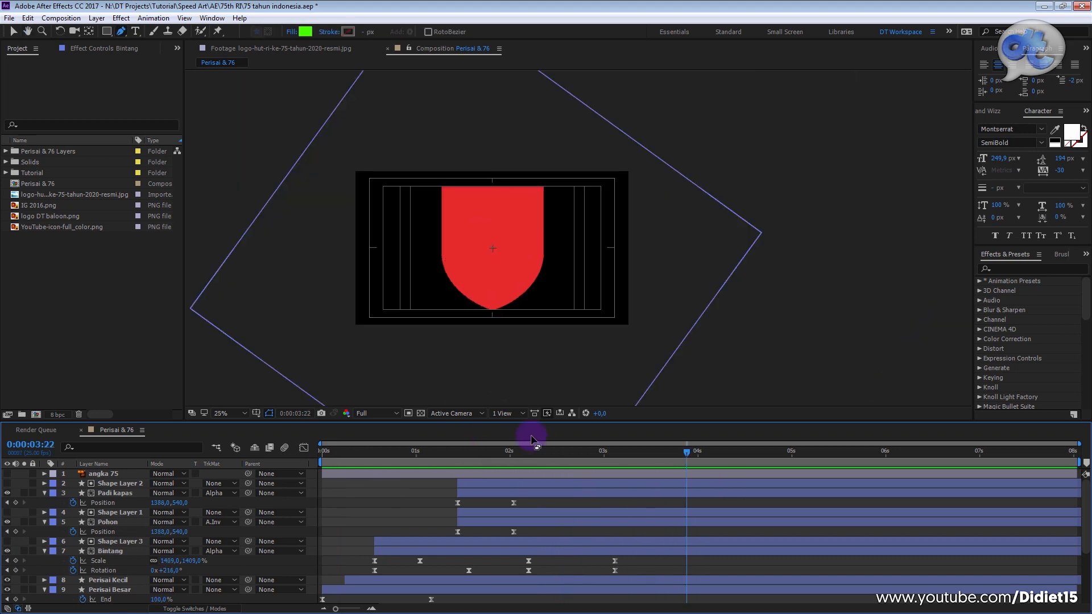
{"action": "left_click_drag", "start_coordinate": [555, 452], "coordinate": [345, 452]}
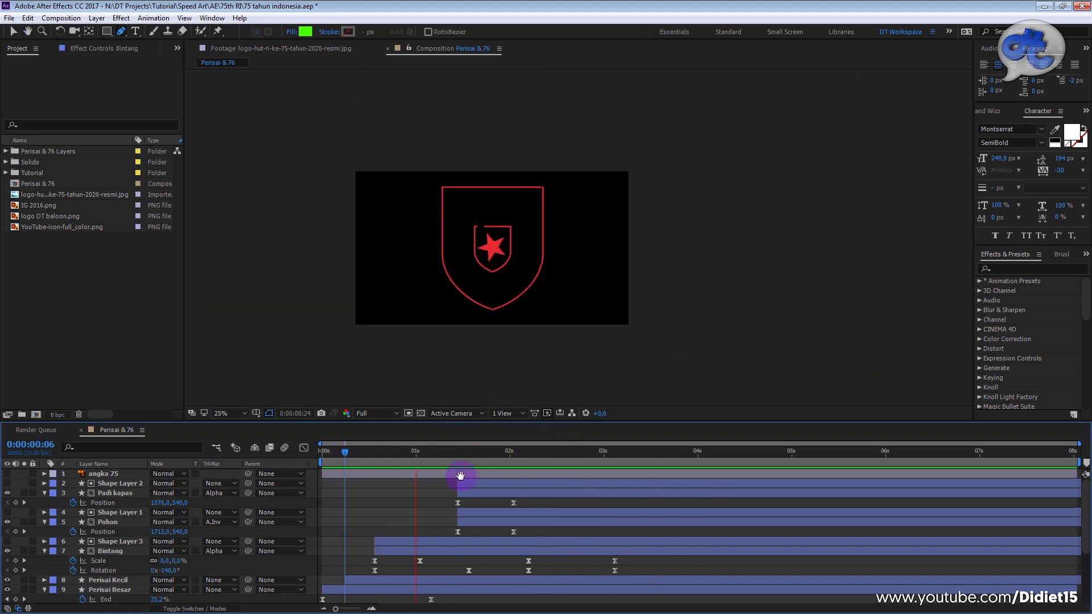
{"action": "key", "text": "space"}
Step: At 0:00:03:03, show the angka 75 layer, create shapes from it and delete the original vector layer
{"action": "mouse_move", "coordinate": [603, 457]}
{"action": "left_mouse_down"}
{"action": "mouse_move", "coordinate": [544, 456]}
{"action": "mouse_move", "coordinate": [614, 455]}
{"action": "left_mouse_up"}
{"action": "left_click", "coordinate": [99, 474]}
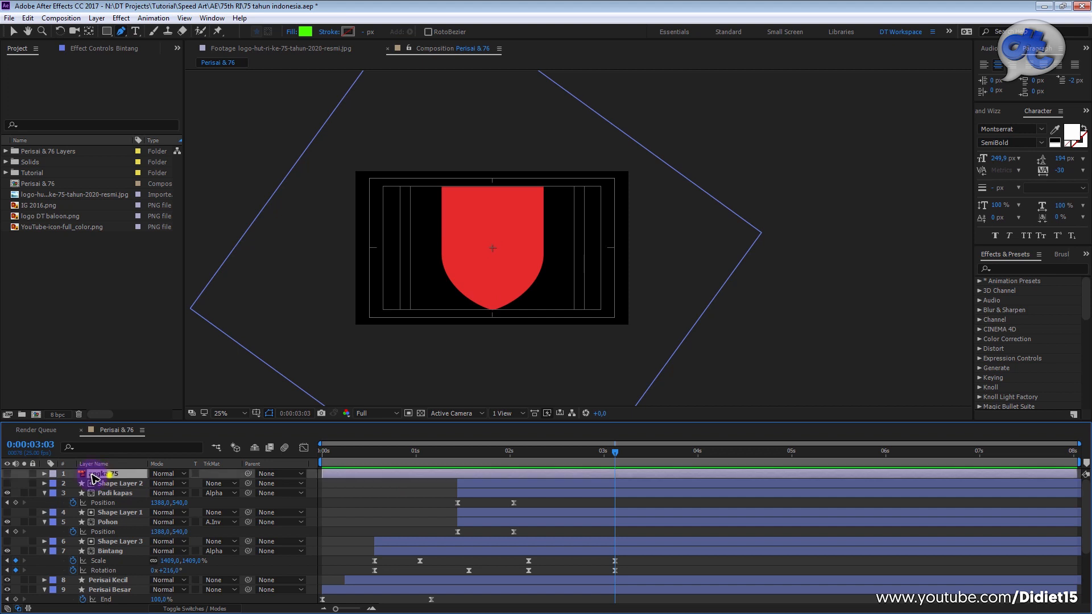
{"action": "left_click", "coordinate": [7, 474]}
{"action": "right_click", "coordinate": [107, 477]}
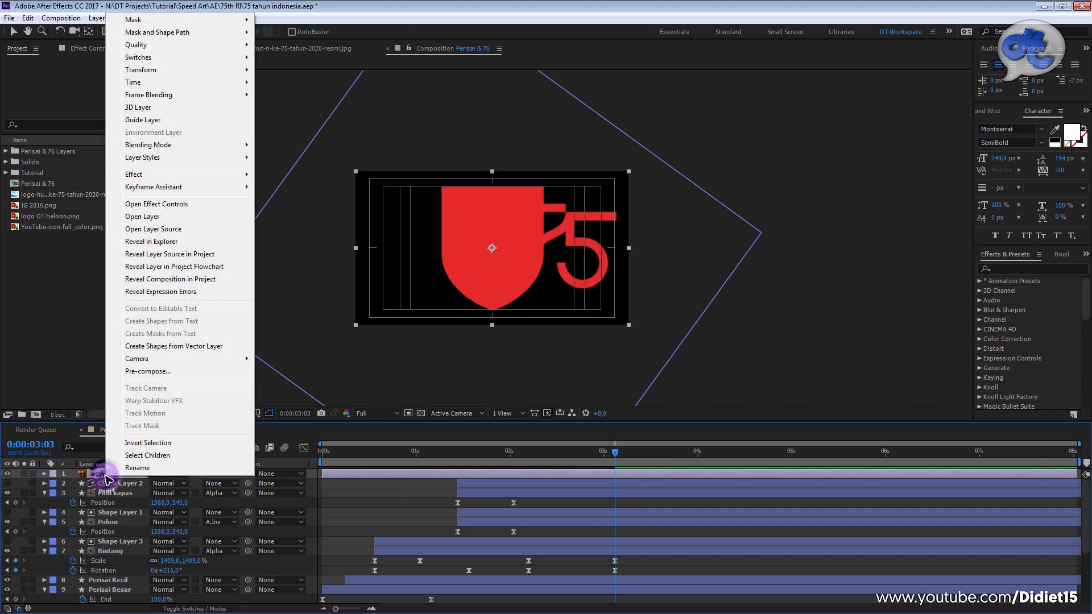
{"action": "left_click", "coordinate": [176, 348]}
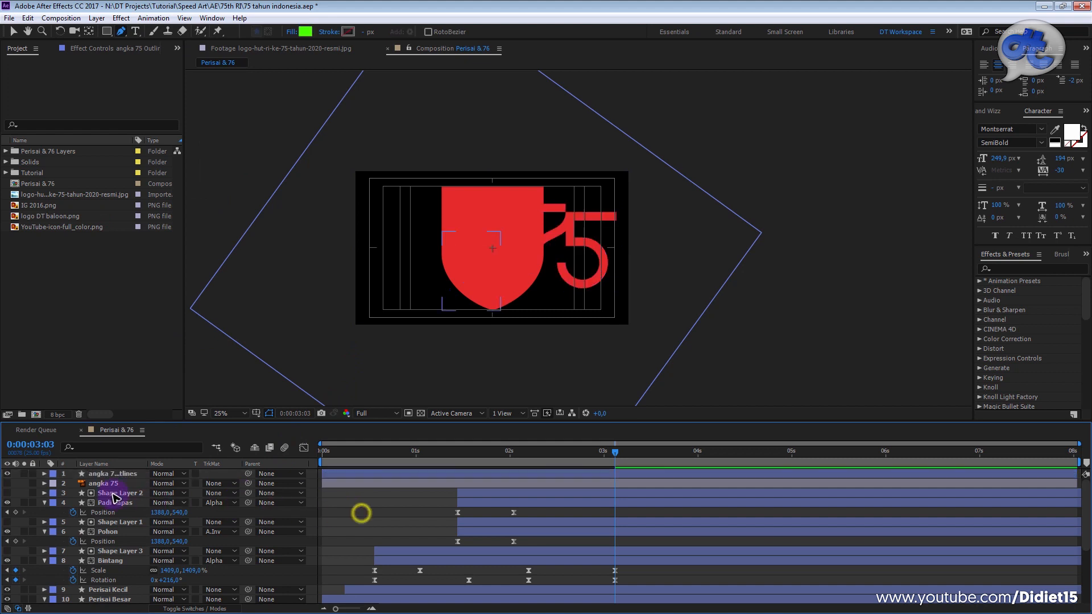
{"action": "left_click", "coordinate": [111, 484]}
{"action": "key", "text": "Delete"}
Step: Change the fill of the angka 75 outlines layer to white
{"action": "left_click", "coordinate": [117, 475]}
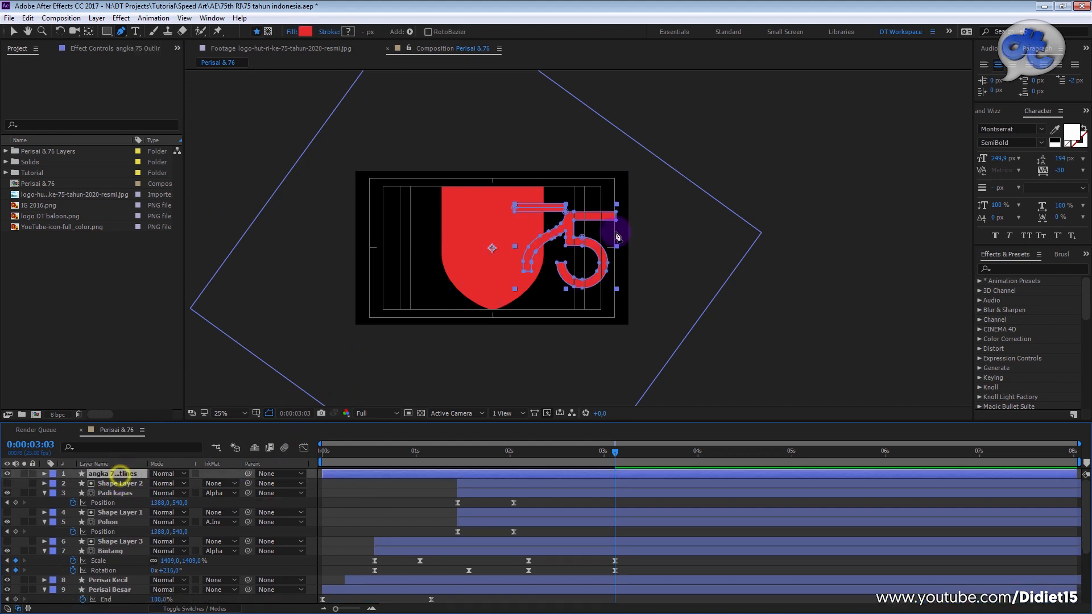
{"action": "left_click", "coordinate": [305, 31]}
{"action": "left_click_drag", "start_coordinate": [264, 323], "coordinate": [165, 293]}
{"action": "left_click", "coordinate": [412, 294]}
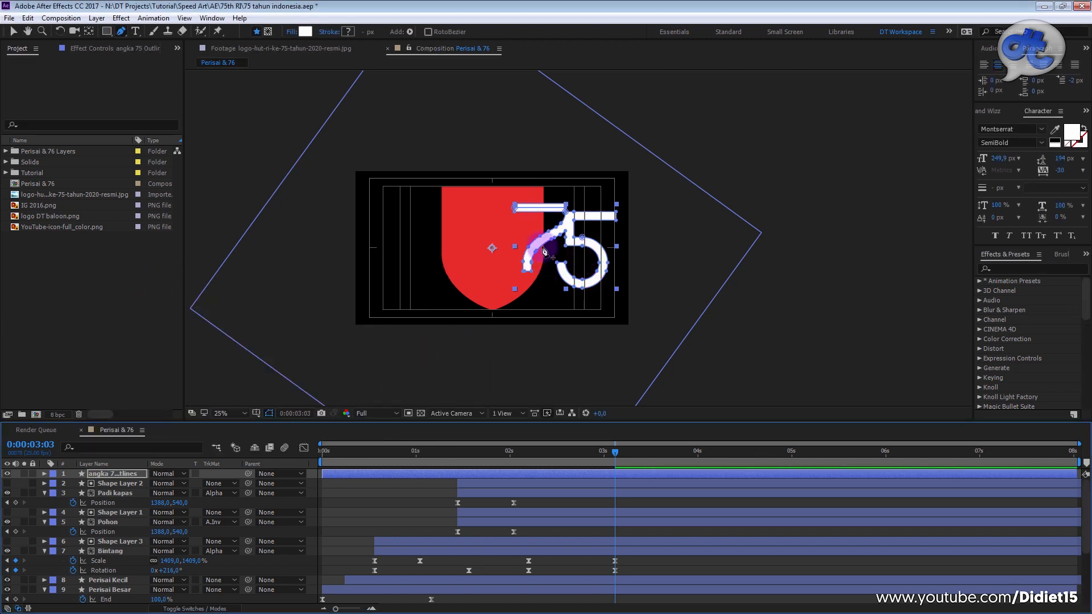
{"action": "left_click", "coordinate": [73, 260]}
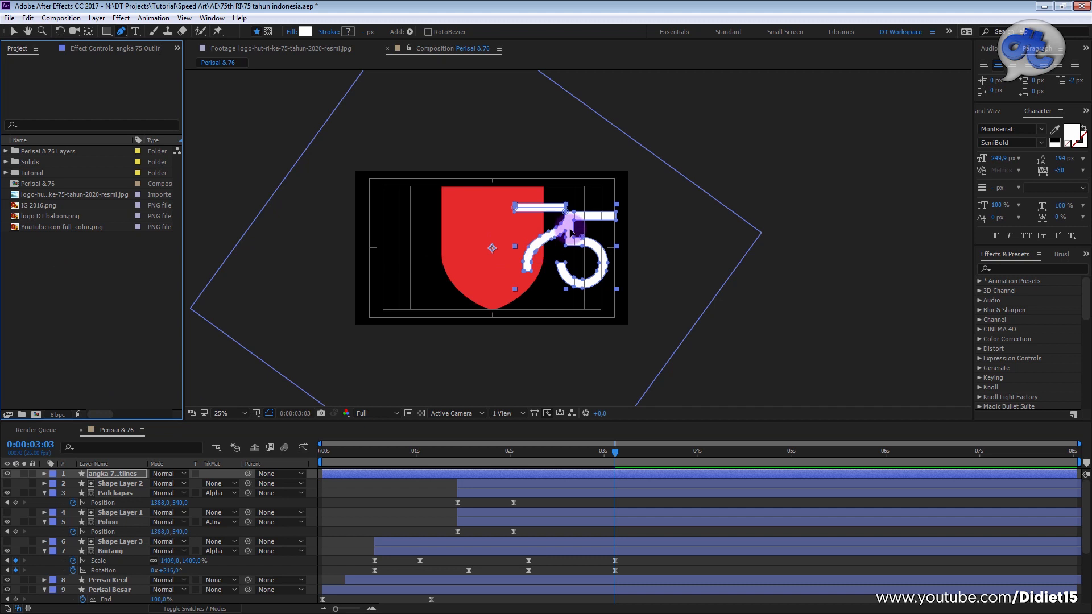
Step: Move the whole white 75 onto the red shield with the Selection tool, undoing the first misplaced move
{"action": "left_click", "coordinate": [13, 32]}
{"action": "left_click", "coordinate": [566, 233]}
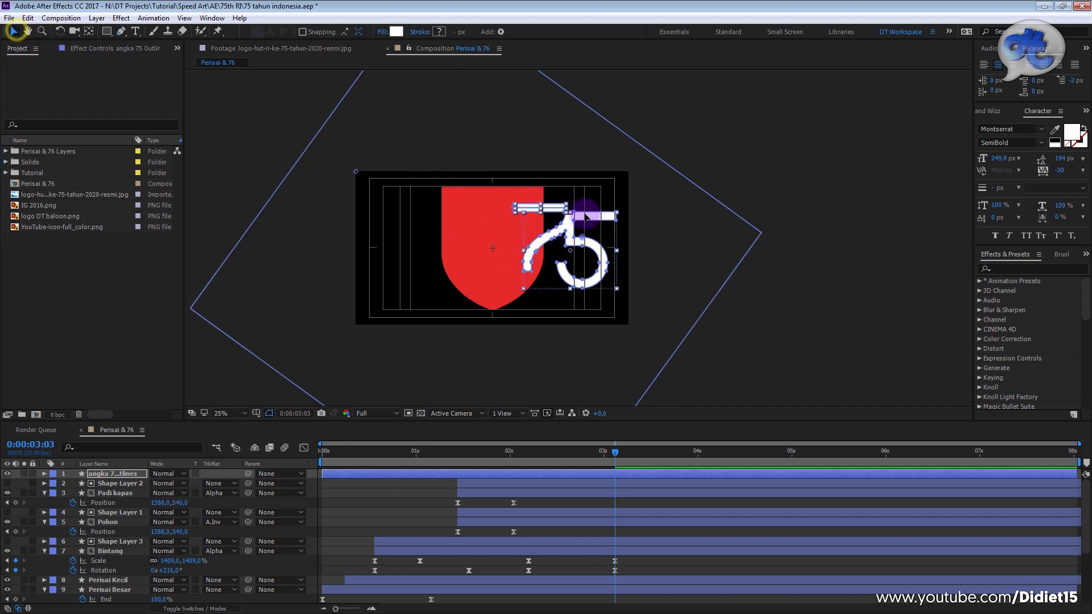
{"action": "left_click_drag", "start_coordinate": [568, 225], "coordinate": [548, 232]}
{"action": "key", "text": "ctrl+z"}
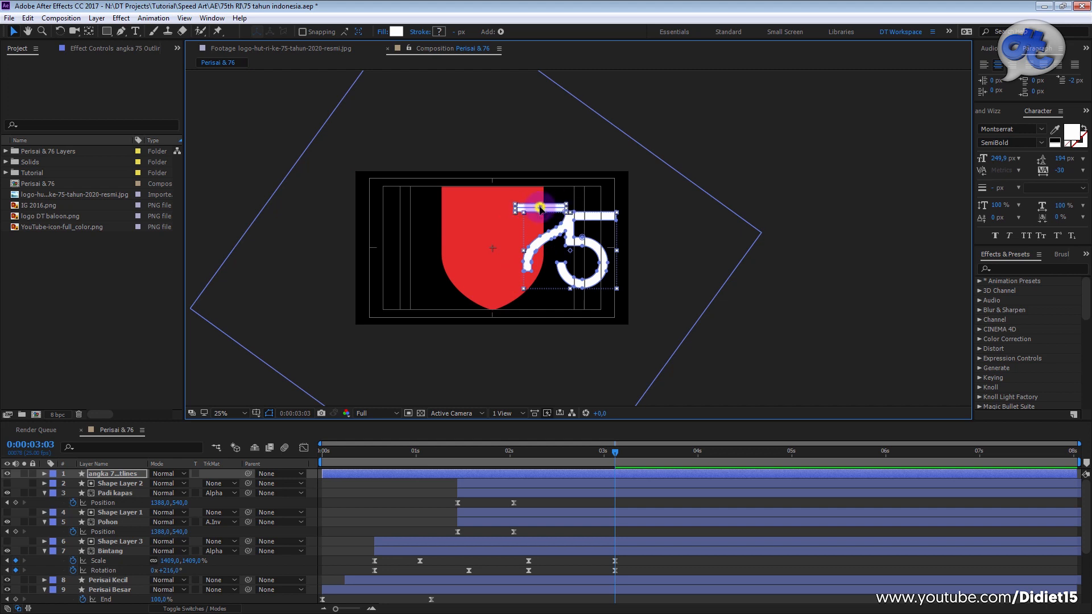
{"action": "left_click_drag", "start_coordinate": [546, 243], "coordinate": [477, 245]}
{"action": "key", "text": "comma"}
{"action": "key", "text": "period"}
{"action": "key", "text": "period"}
{"action": "key", "text": "period"}
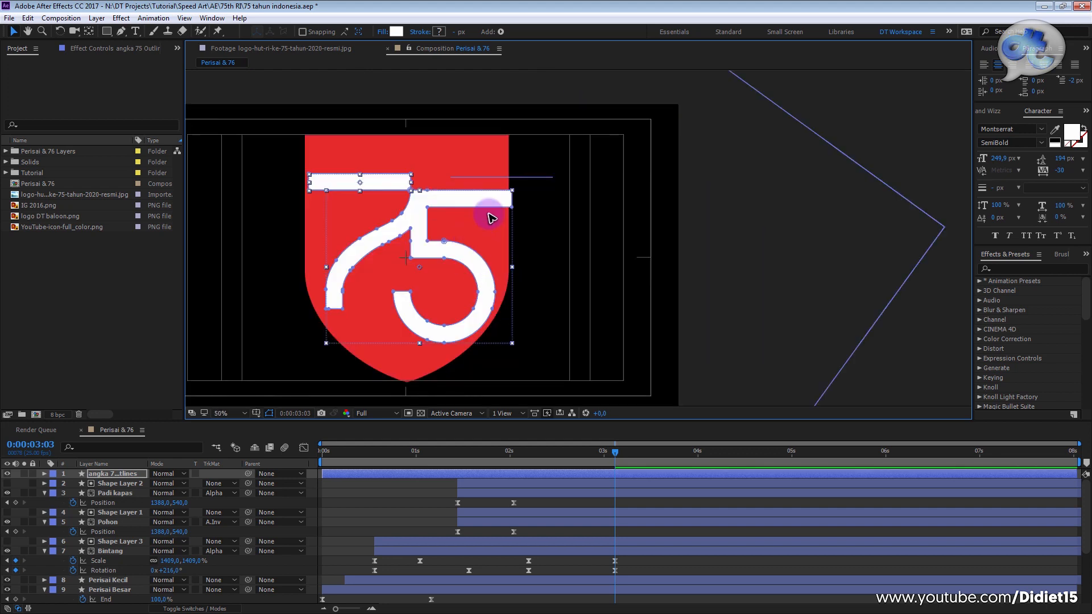
Step: Nudge the 75 left until its upper bar is flush with the shield's left edge, and raise it slightly
{"action": "key", "text": "Left"}
{"action": "key", "text": "Left"}
{"action": "key", "text": "Left"}
{"action": "key", "text": "Left"}
{"action": "key", "text": "Left"}
{"action": "key", "text": "Left"}
{"action": "key", "text": "Left"}
{"action": "key", "text": "Left"}
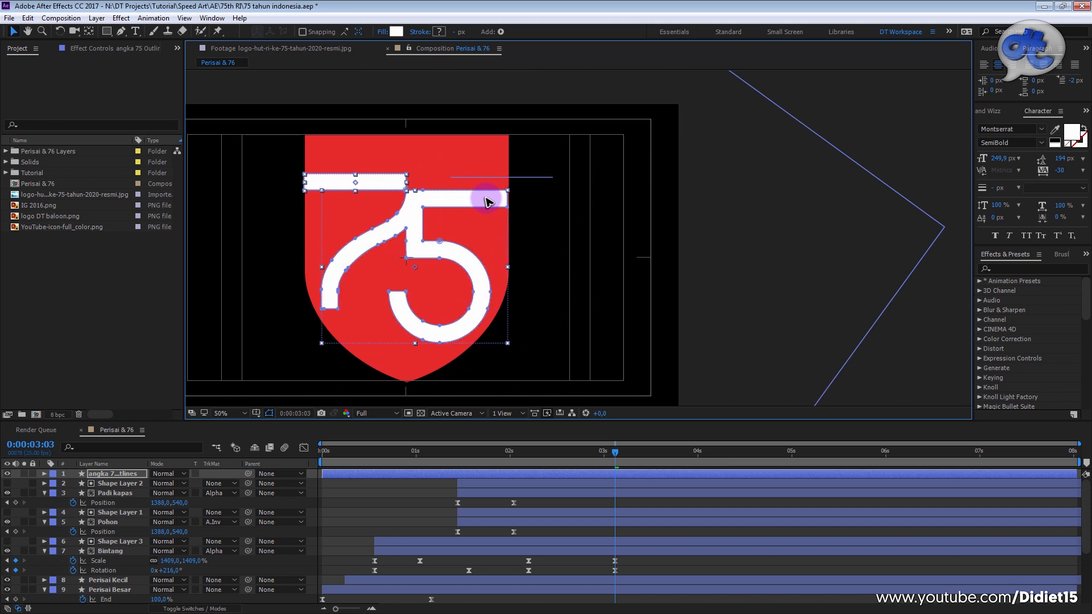
{"action": "key", "text": "Up"}
{"action": "key", "text": "Up"}
{"action": "key", "text": "Up"}
{"action": "key", "text": "Up"}
{"action": "key", "text": "Up"}
{"action": "key", "text": "Up"}
{"action": "key", "text": "Up"}
{"action": "key", "text": "Up"}
{"action": "key", "text": "Up"}
{"action": "key", "text": "Up"}
{"action": "key", "text": "Up"}
{"action": "key", "text": "Up"}
{"action": "key", "text": "Up"}
{"action": "key", "text": "Up"}
{"action": "key", "text": "Up"}
{"action": "key", "text": "Up"}
{"action": "key", "text": "Up"}
{"action": "key", "text": "Up"}
{"action": "key", "text": "Up"}
{"action": "key", "text": "Up"}
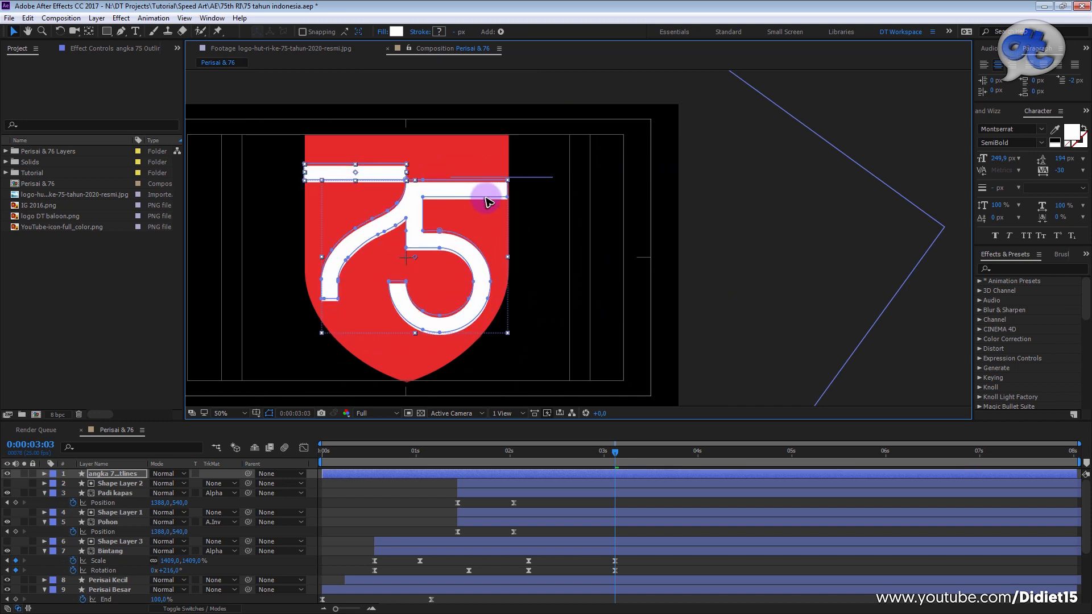
{"action": "key", "text": "Up"}
{"action": "key", "text": "Up"}
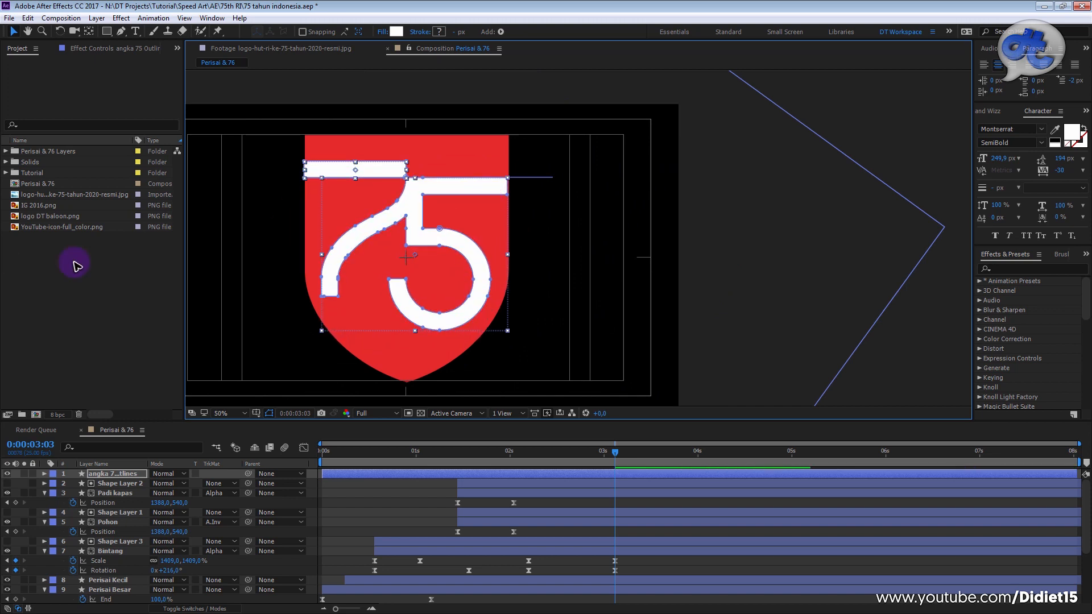
Step: Place the official 75 tahun 2020 logo image in the composition as a reference and enlarge it beside the shield
{"action": "left_click", "coordinate": [35, 206]}
{"action": "left_click", "coordinate": [44, 216]}
{"action": "left_click", "coordinate": [50, 225]}
{"action": "left_click_drag", "start_coordinate": [42, 195], "coordinate": [666, 249]}
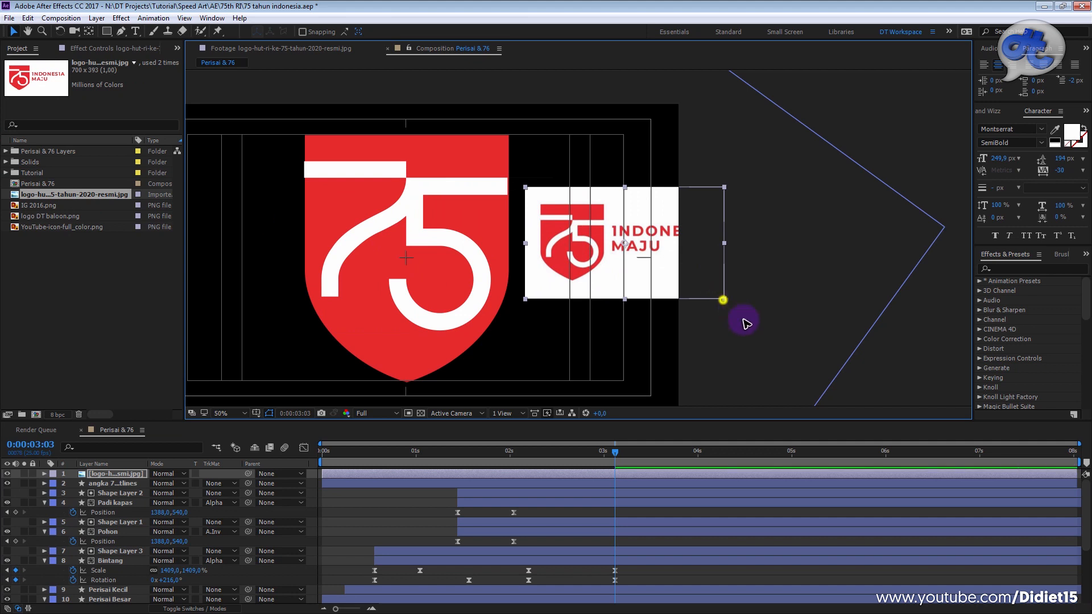
{"action": "left_click_drag", "start_coordinate": [723, 299], "coordinate": [915, 421]}
{"action": "left_click_drag", "start_coordinate": [597, 287], "coordinate": [755, 307]}
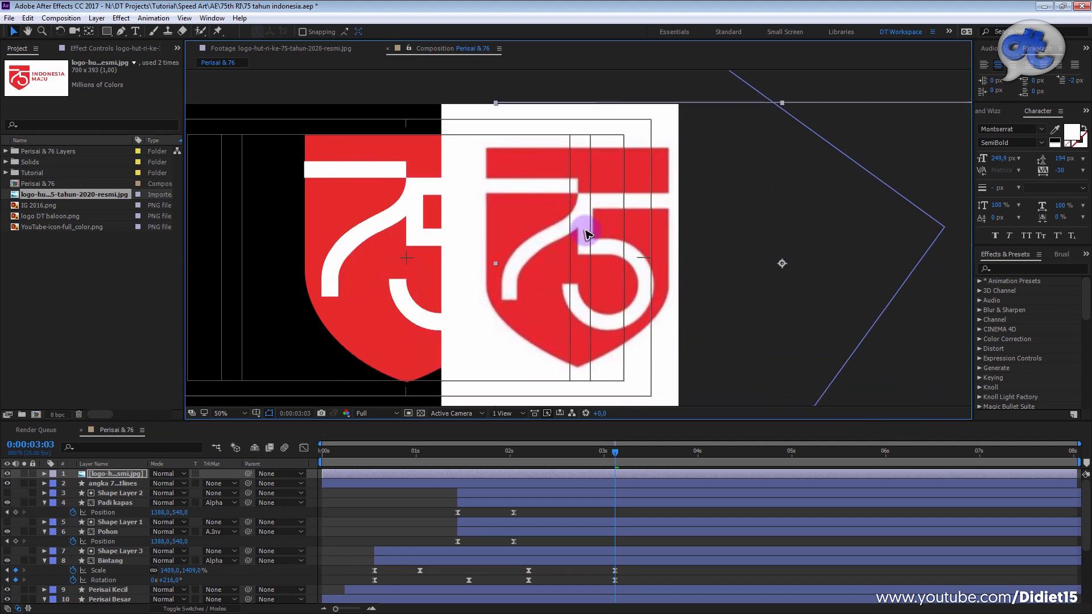
Step: Fine-tune the reference logo's scale and position so its shield matches the height of the animated shield
{"action": "left_click", "coordinate": [495, 105]}
{"action": "left_click", "coordinate": [536, 171]}
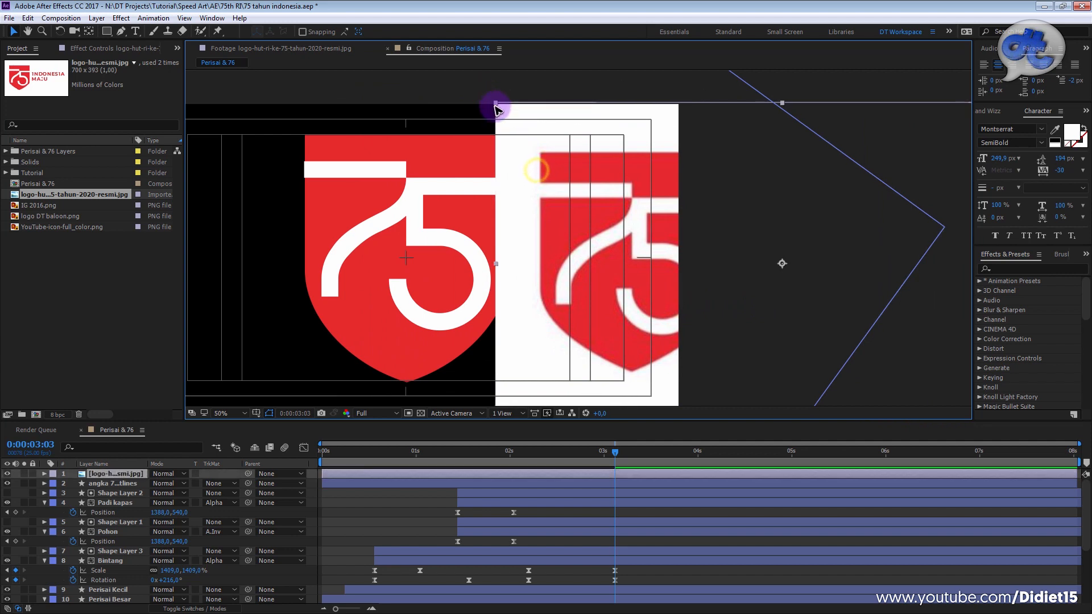
{"action": "left_click_drag", "start_coordinate": [495, 106], "coordinate": [445, 85]}
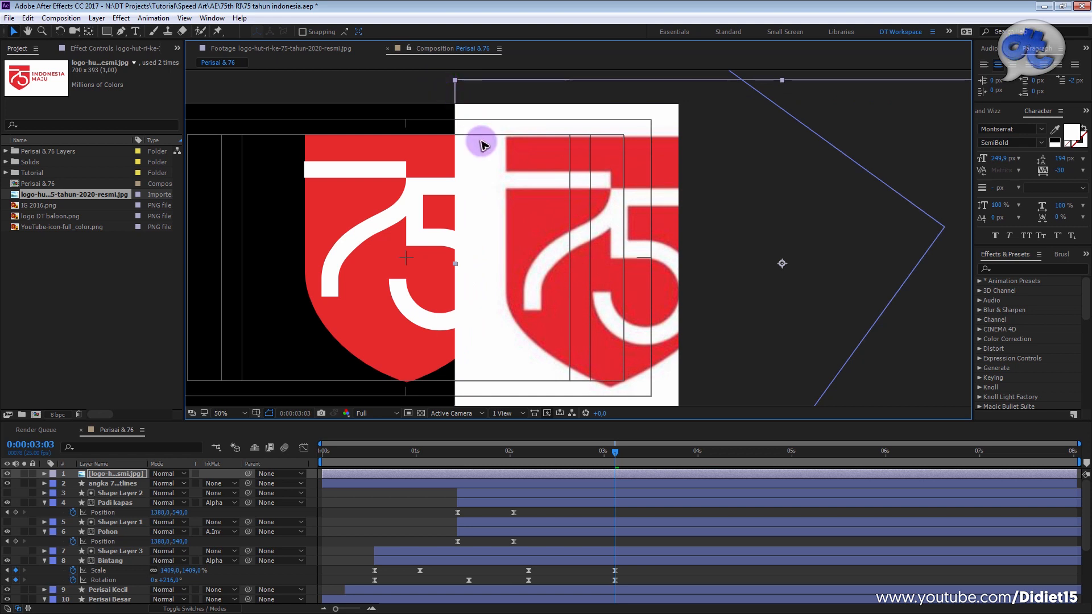
{"action": "left_click", "coordinate": [457, 80]}
{"action": "left_click", "coordinate": [490, 149]}
{"action": "left_click_drag", "start_coordinate": [453, 80], "coordinate": [458, 78]}
{"action": "left_click_drag", "start_coordinate": [509, 190], "coordinate": [508, 189]}
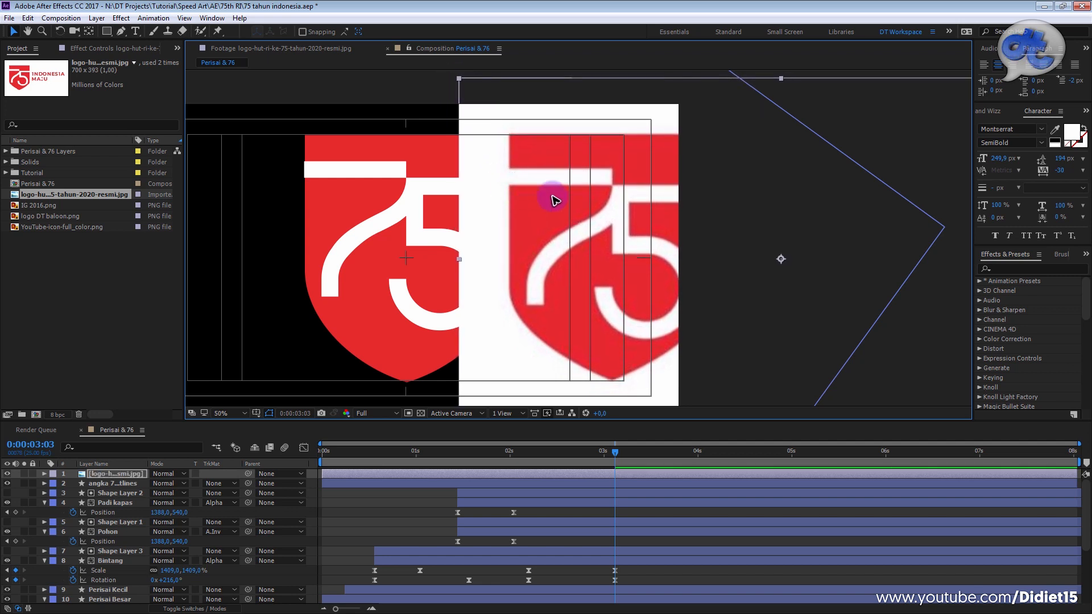
Step: Nudge the 75 outlines layer down until its bars line up with those in the reference logo
{"action": "left_click", "coordinate": [371, 174]}
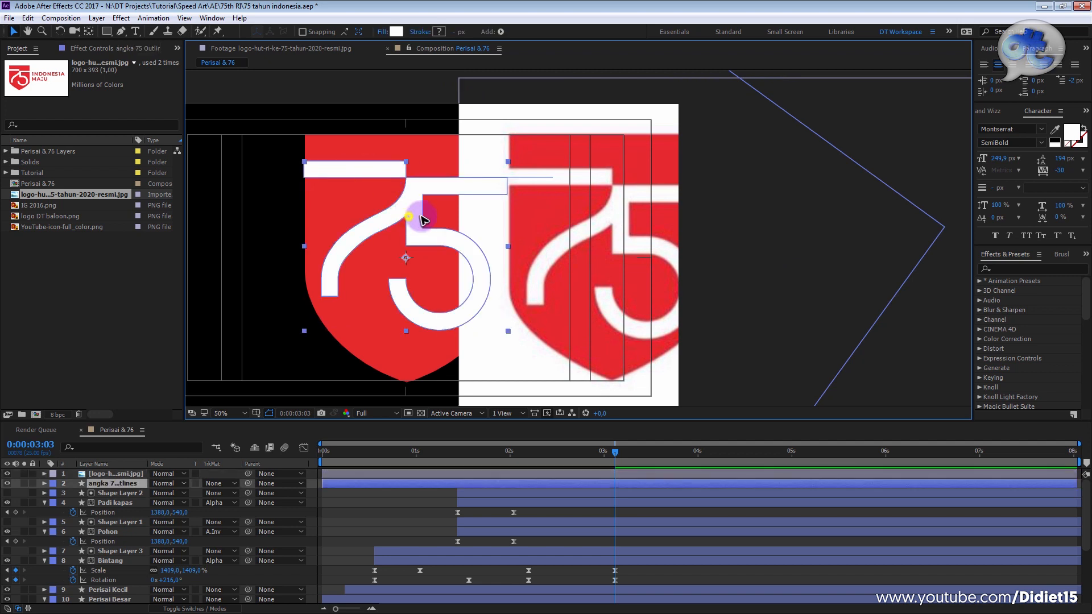
{"action": "key", "text": "Down"}
{"action": "key", "text": "Down"}
{"action": "key", "text": "Down"}
{"action": "key", "text": "Down"}
{"action": "key", "text": "Down"}
{"action": "key", "text": "Down"}
{"action": "key", "text": "Down"}
{"action": "key", "text": "Down"}
{"action": "key", "text": "Down"}
{"action": "key", "text": "Down"}
{"action": "key", "text": "Down"}
{"action": "key", "text": "Down"}
{"action": "key", "text": "Down"}
{"action": "key", "text": "Down"}
{"action": "key", "text": "Down"}
{"action": "key", "text": "Down"}
{"action": "key", "text": "Down"}
{"action": "key", "text": "Down"}
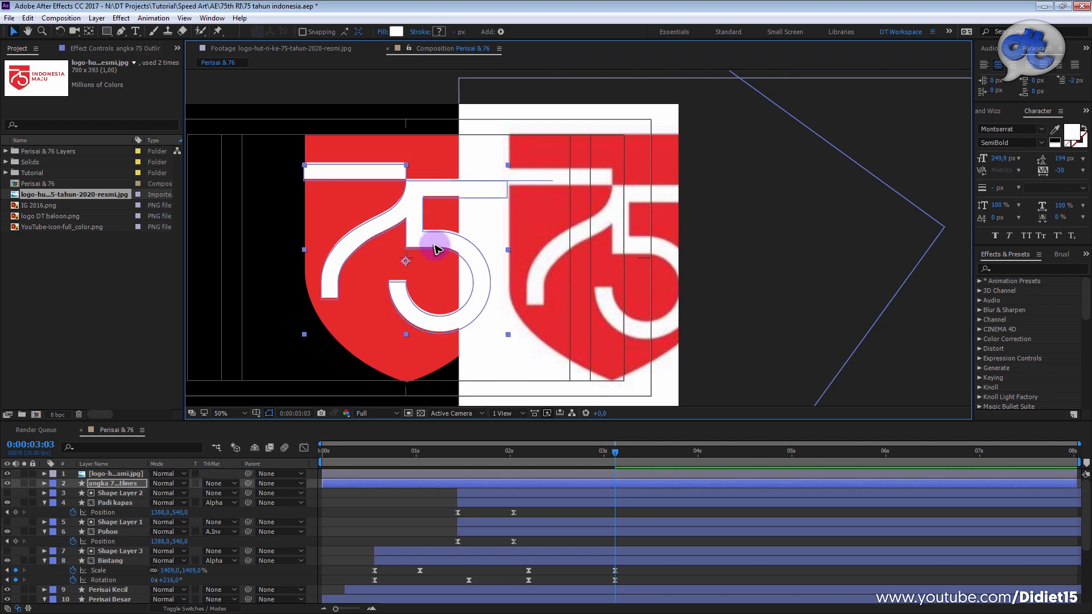
{"action": "key", "text": "Down"}
{"action": "key", "text": "Down"}
{"action": "key", "text": "Down"}
{"action": "key", "text": "Down"}
{"action": "key", "text": "Down"}
{"action": "key", "text": "Down"}
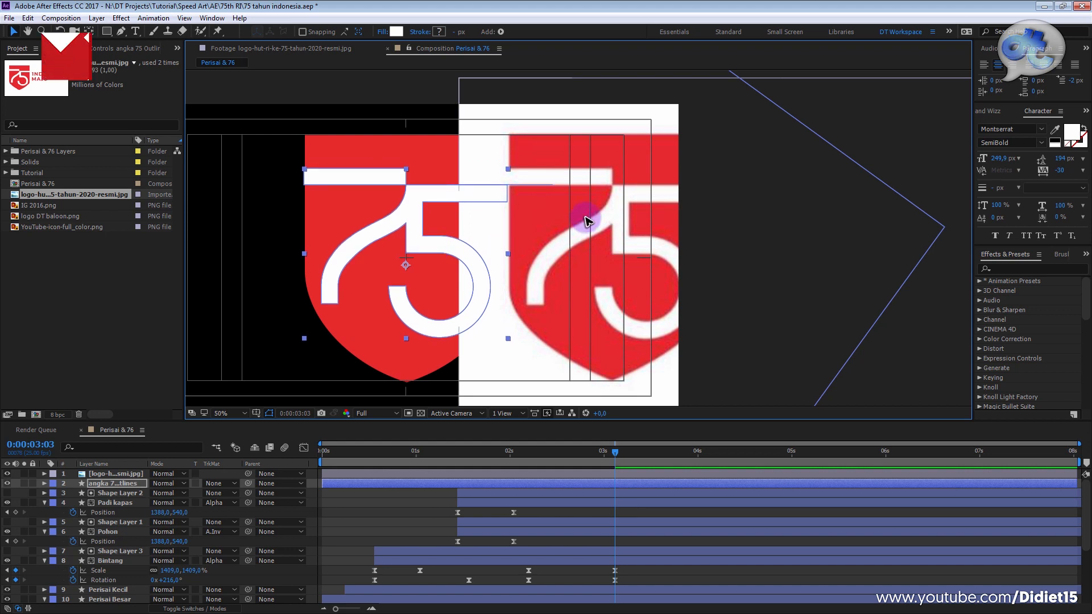
Step: Delete the reference logo layer and inspect the left end of the 75's upper bar against the shield's edge
{"action": "left_click", "coordinate": [620, 115]}
{"action": "key", "text": "Delete"}
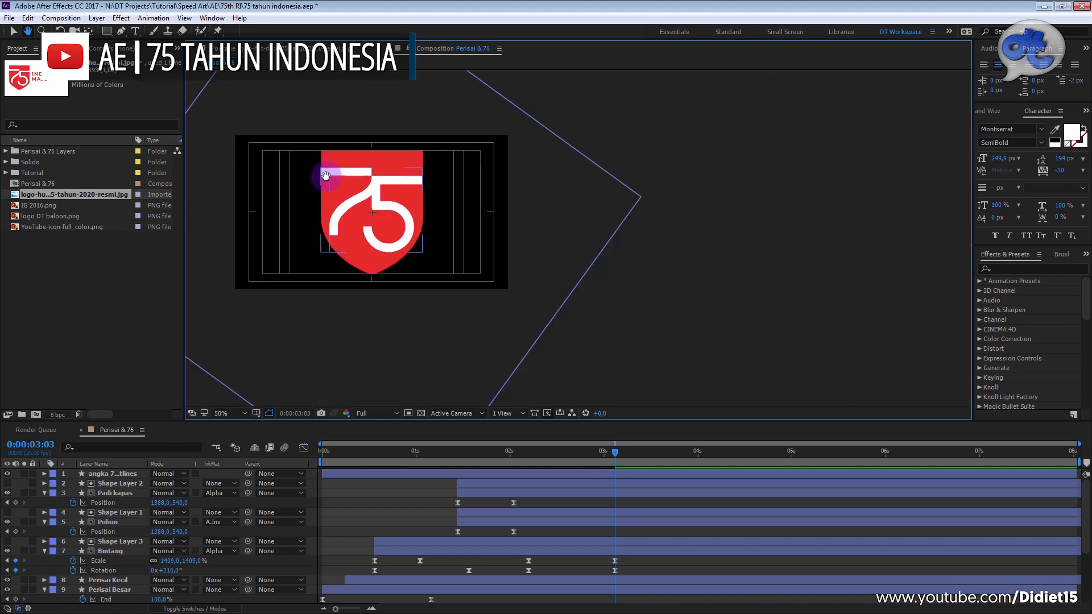
{"action": "scroll", "coordinate": [326, 170], "scroll_direction": "up", "scroll_amount": 5}
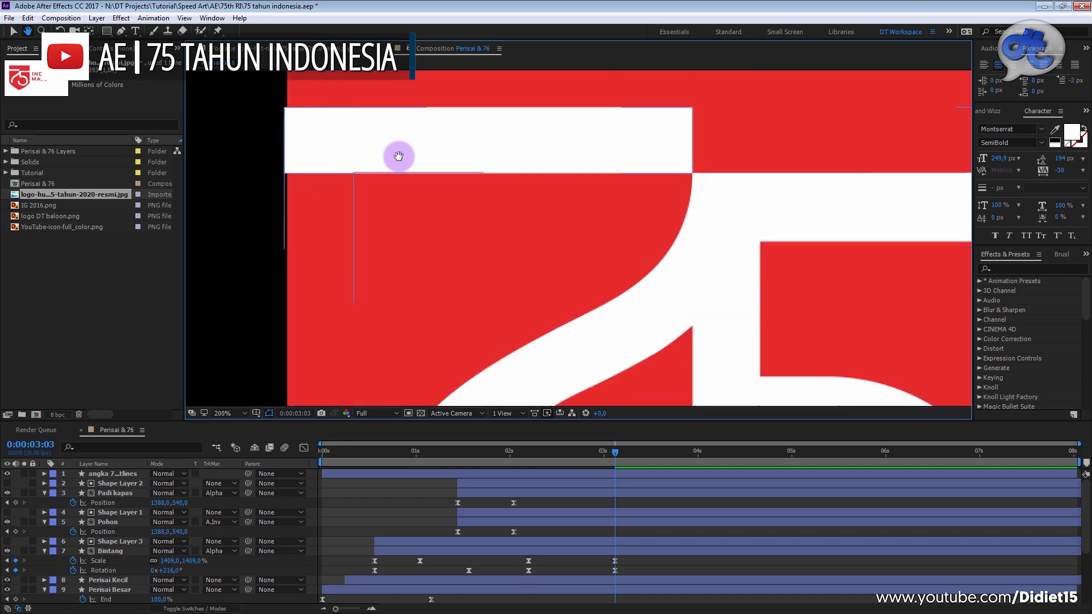
{"action": "key", "text": "v"}
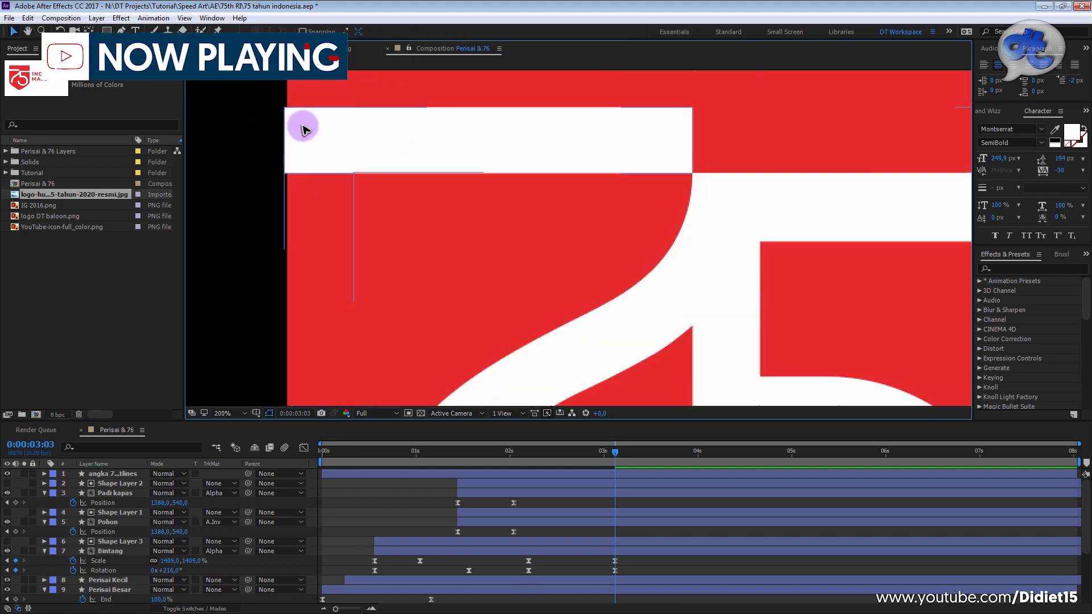
Step: Nudge the 75 outlines layer right until its bars' outer ends sit evenly against the shield's side edges
{"action": "left_click", "coordinate": [344, 145]}
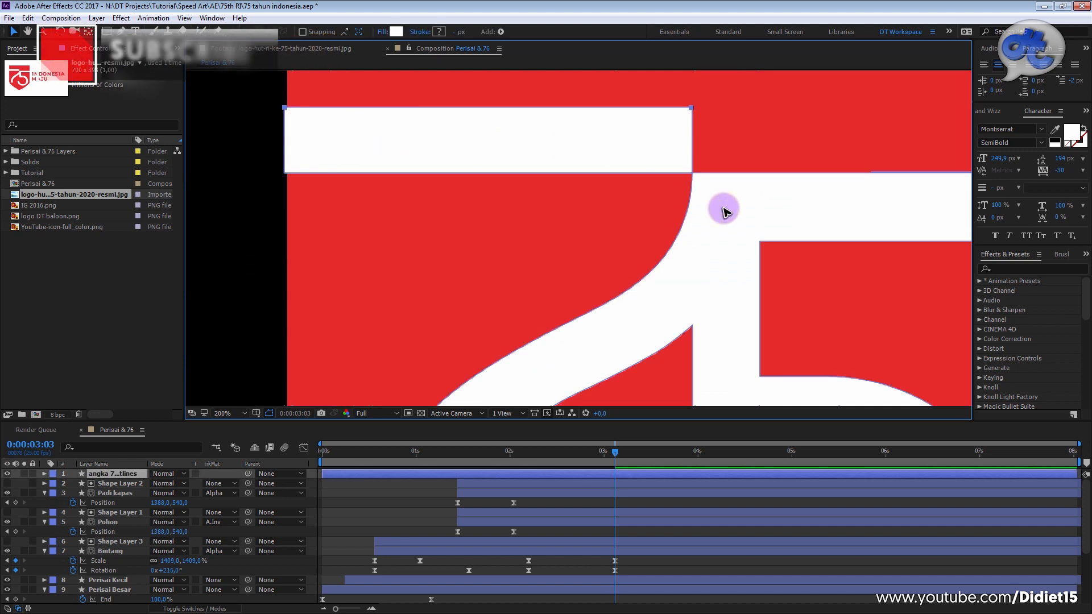
{"action": "key", "text": "Right"}
{"action": "key", "text": "Right"}
{"action": "key", "text": "Right"}
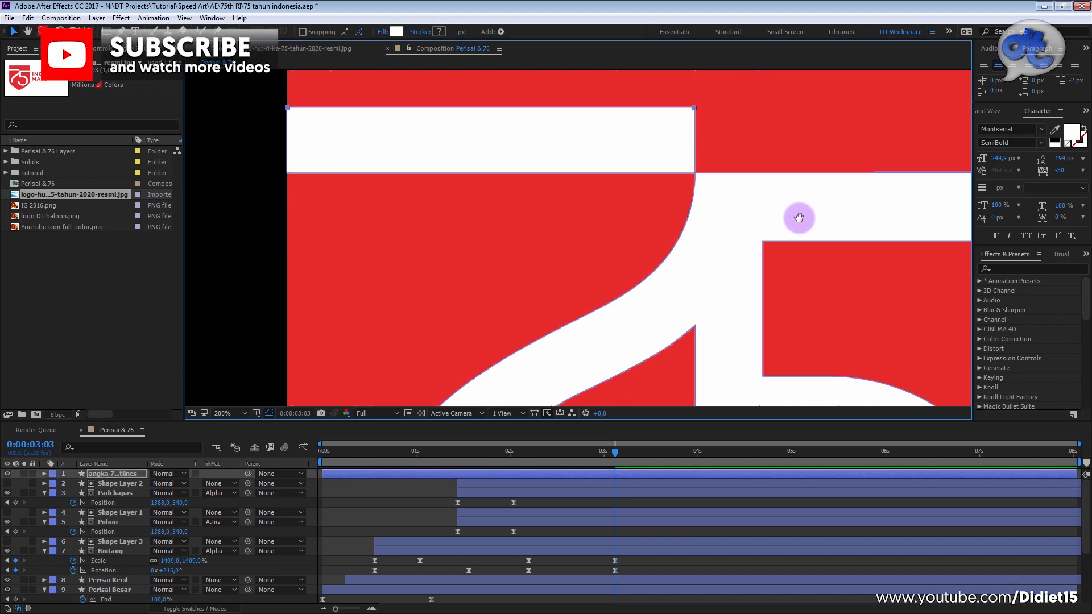
{"action": "left_click_drag", "start_coordinate": [794, 219], "coordinate": [588, 207]}
{"action": "left_click_drag", "start_coordinate": [715, 220], "coordinate": [482, 220]}
{"action": "left_click_drag", "start_coordinate": [556, 224], "coordinate": [402, 236]}
{"action": "key", "text": "Right"}
{"action": "key", "text": "Right"}
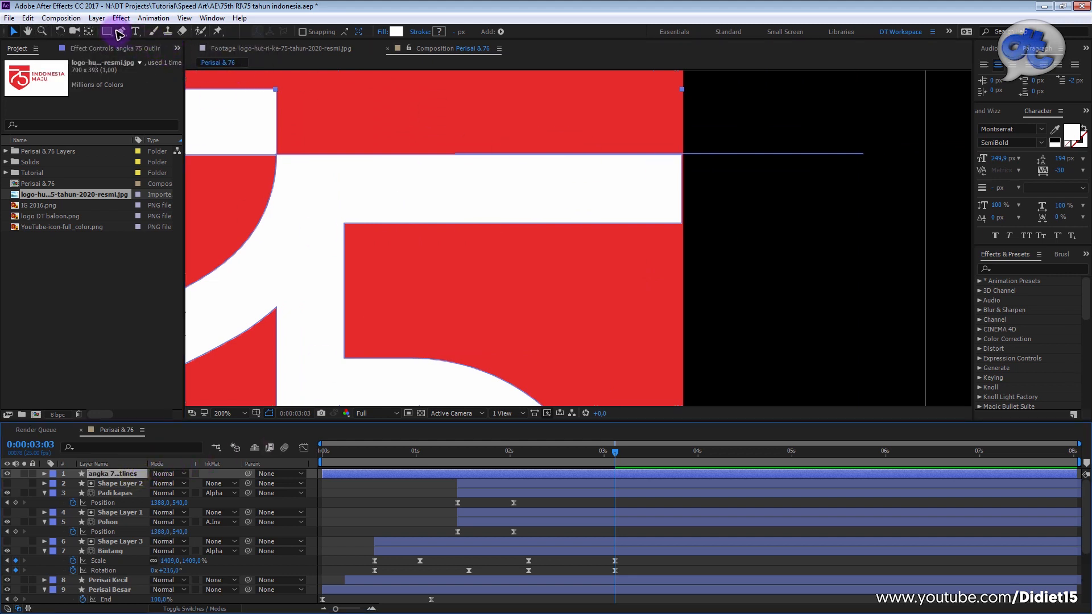
Step: With the Pen tool, shift the two right-end points of the 75's lower bar out to the shield's right edge
{"action": "left_click", "coordinate": [120, 32]}
{"action": "left_click", "coordinate": [682, 155]}
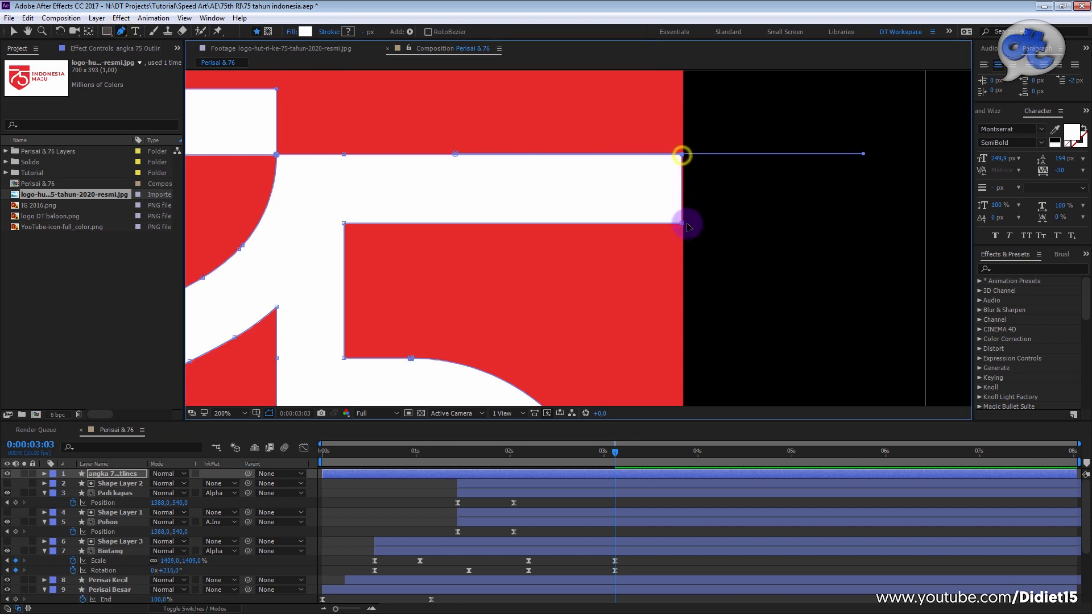
{"action": "key", "text": "shift"}
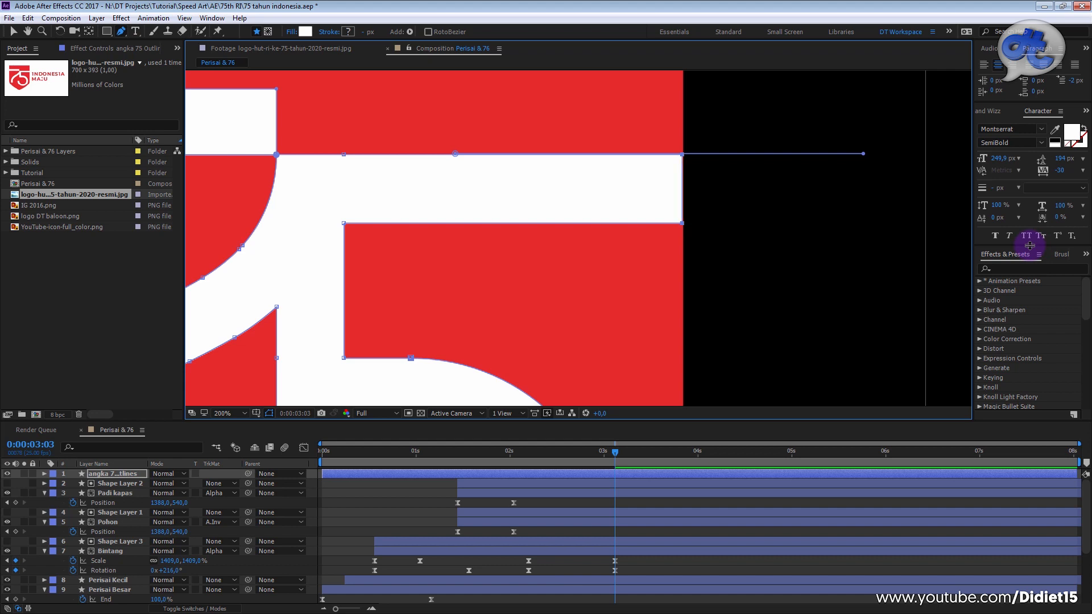
{"action": "key", "text": "period"}
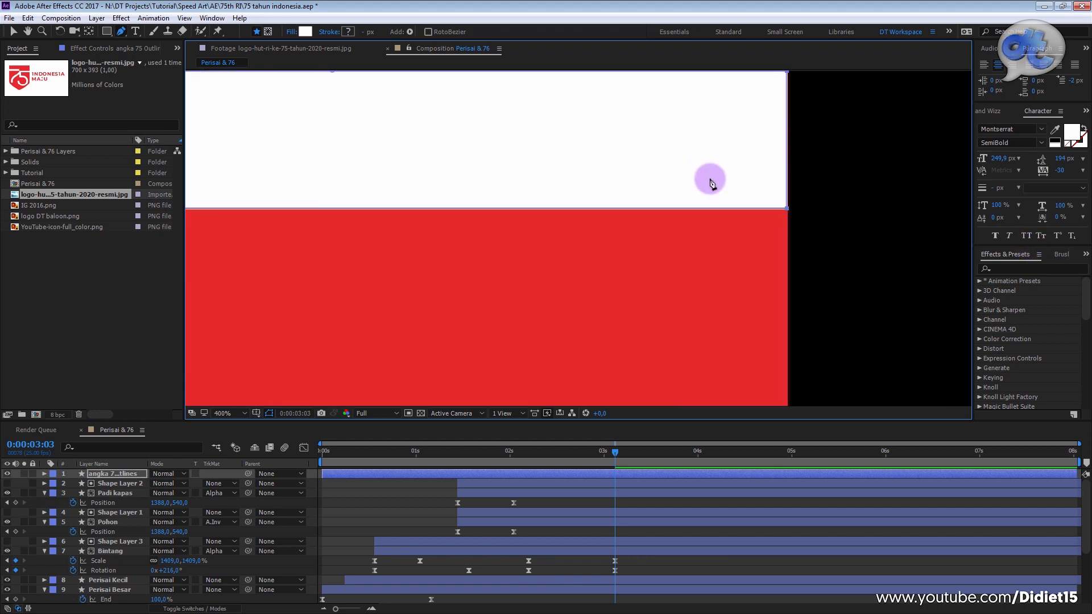
{"action": "left_click_drag", "start_coordinate": [648, 210], "coordinate": [553, 230]}
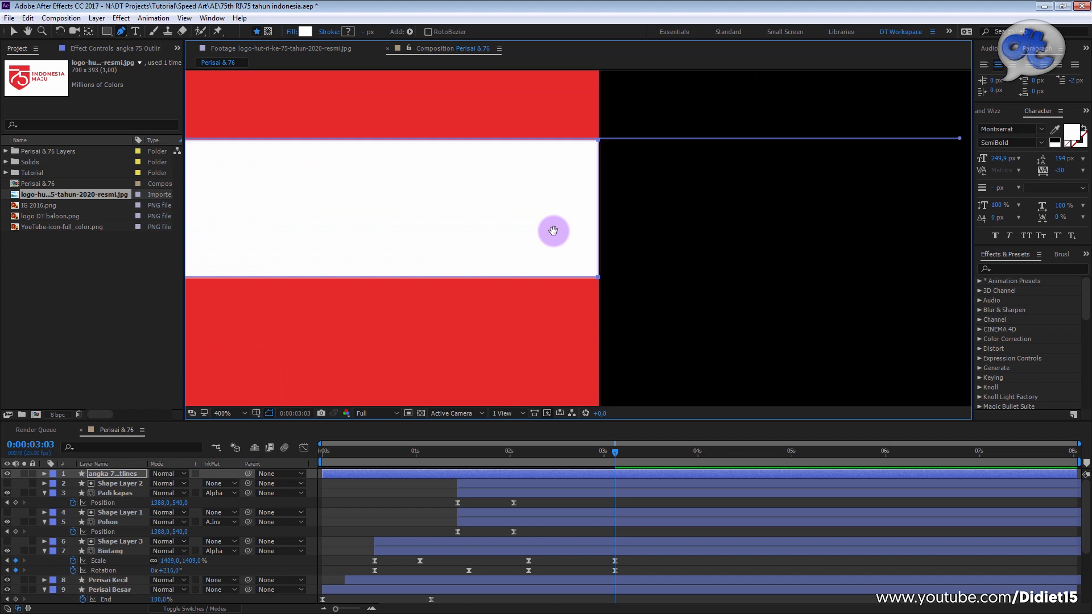
Step: Shift the two left-end points of the 75's upper bar out to the shield's left edge and deselect the layer
{"action": "left_click_drag", "start_coordinate": [327, 217], "coordinate": [677, 268]}
{"action": "left_click_drag", "start_coordinate": [455, 243], "coordinate": [697, 239]}
{"action": "left_click_drag", "start_coordinate": [495, 236], "coordinate": [747, 246]}
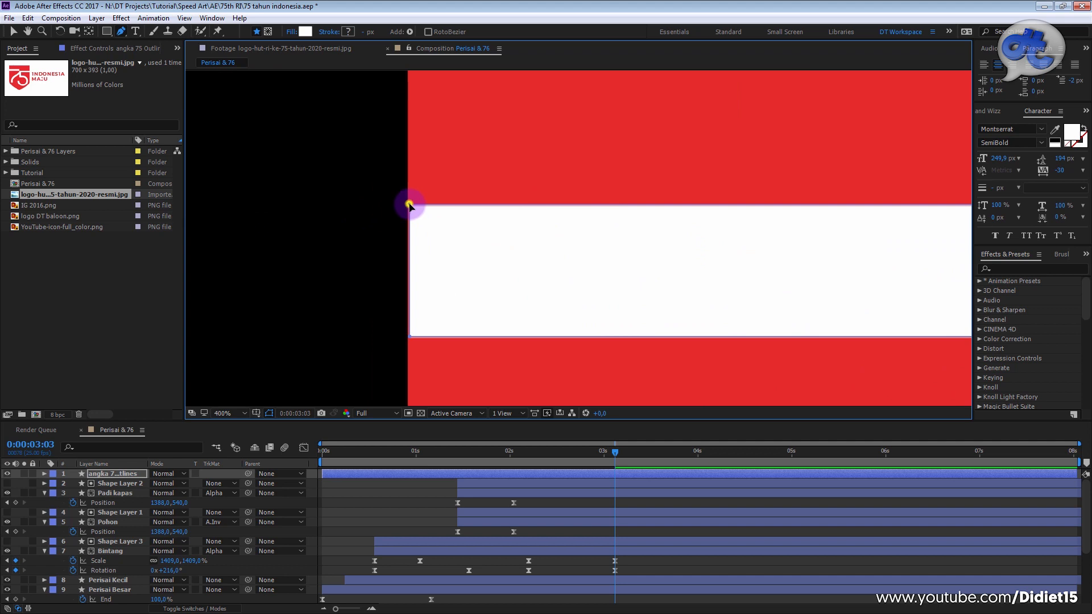
{"action": "left_click", "coordinate": [410, 335], "text": "shift"}
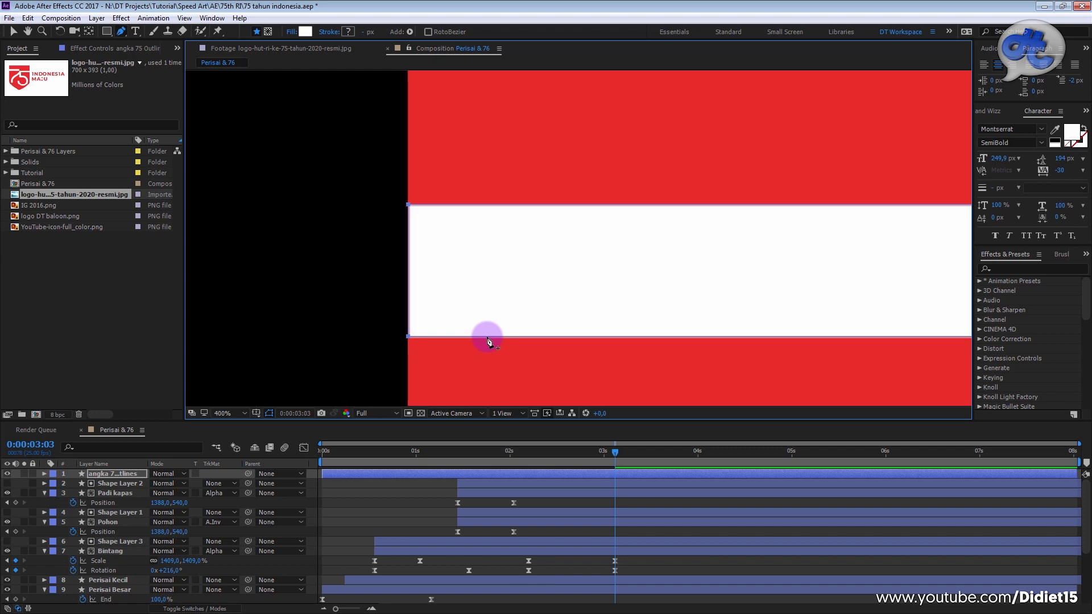
{"action": "key", "text": "v"}
{"action": "left_click", "coordinate": [365, 271]}
{"action": "scroll", "coordinate": [364, 269], "scroll_direction": "down", "scroll_amount": 4}
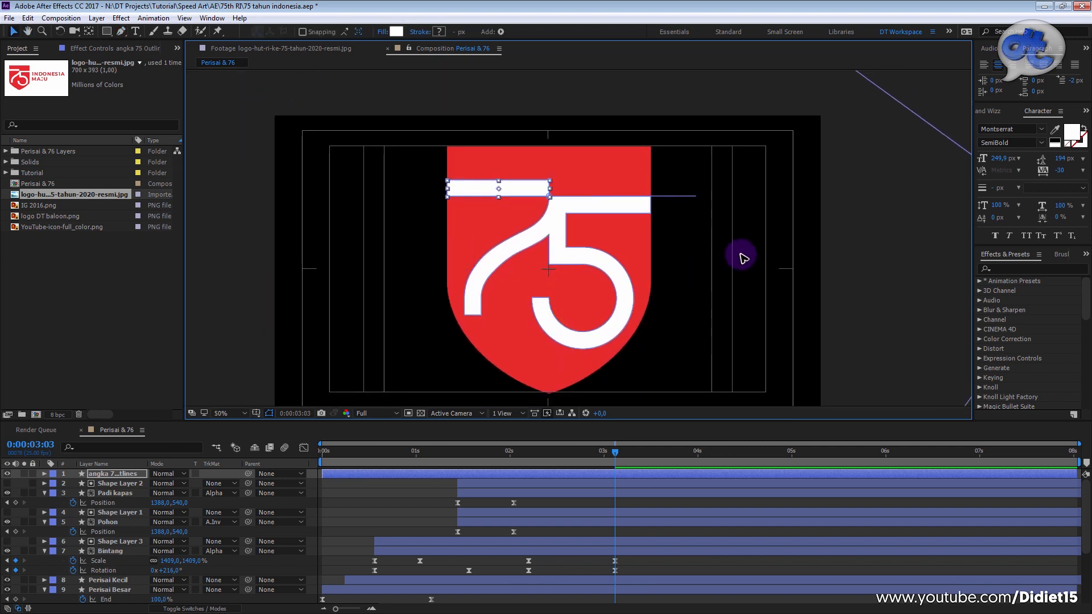
{"action": "left_click", "coordinate": [742, 258]}
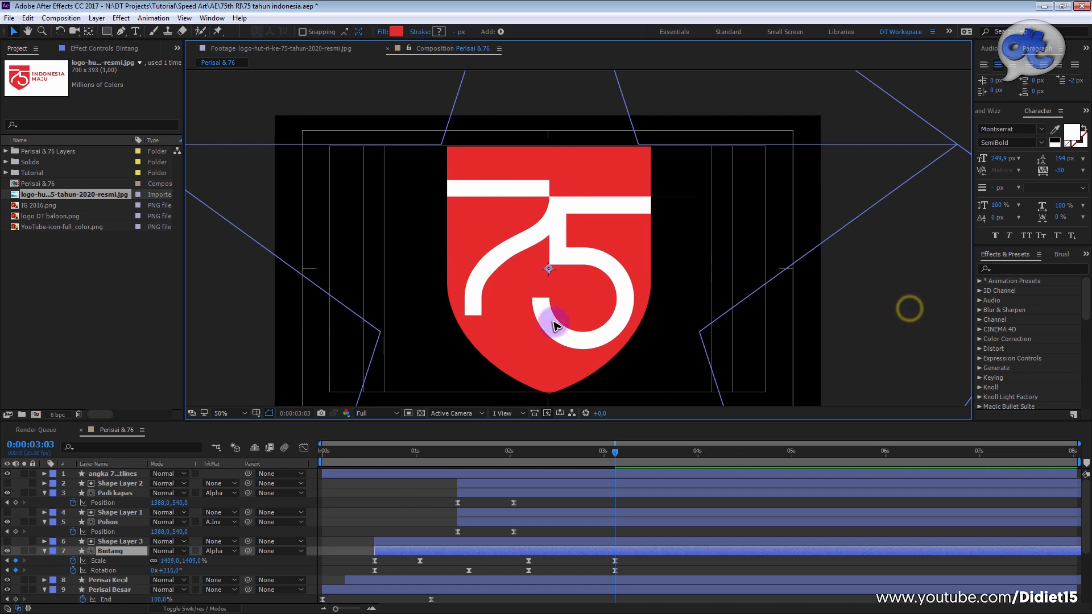
Step: Select the 75 outlines layer and search the effects for vegas
{"action": "left_click", "coordinate": [416, 485]}
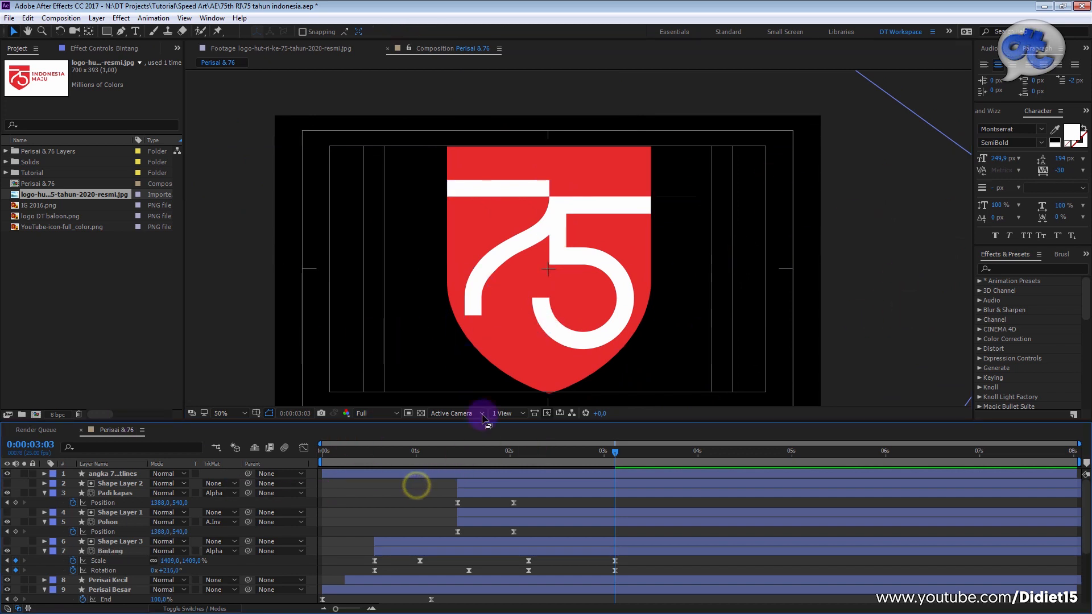
{"action": "left_click", "coordinate": [435, 474]}
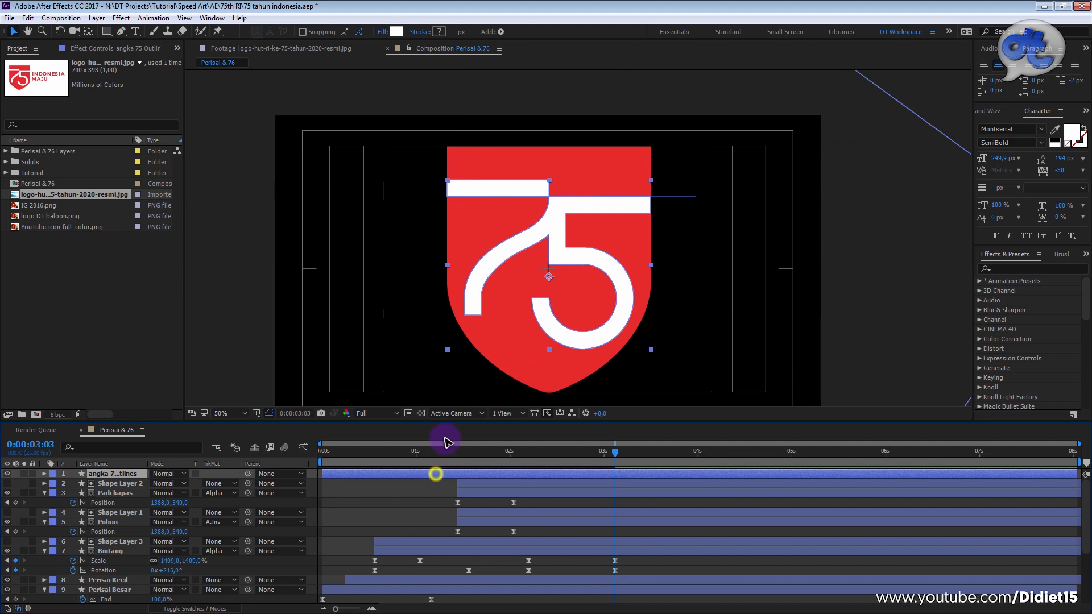
{"action": "left_click", "coordinate": [1005, 271]}
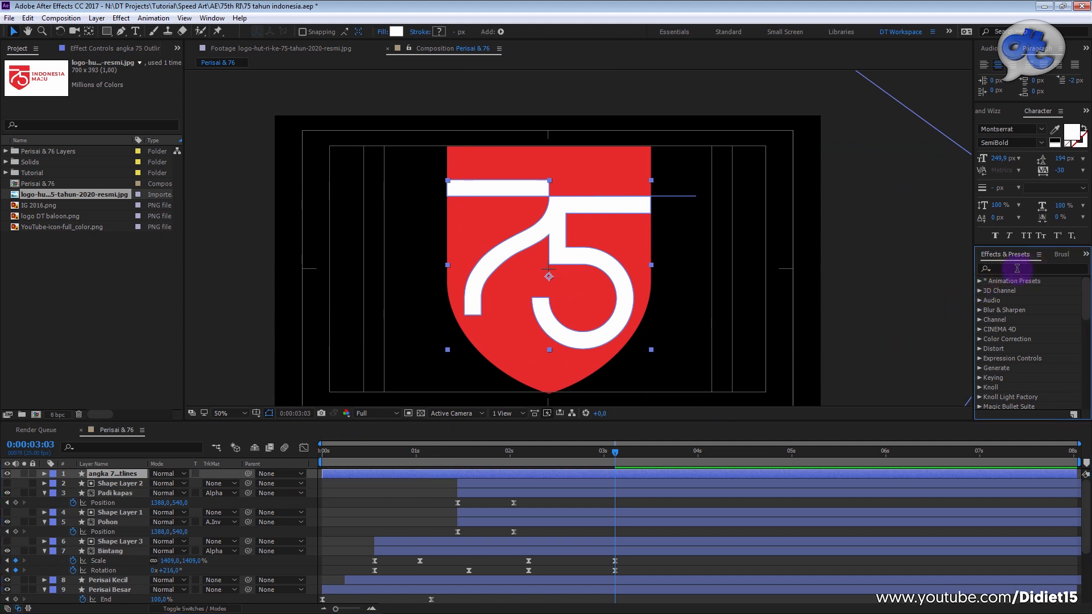
{"action": "left_click", "coordinate": [407, 519]}
{"action": "left_click", "coordinate": [429, 475]}
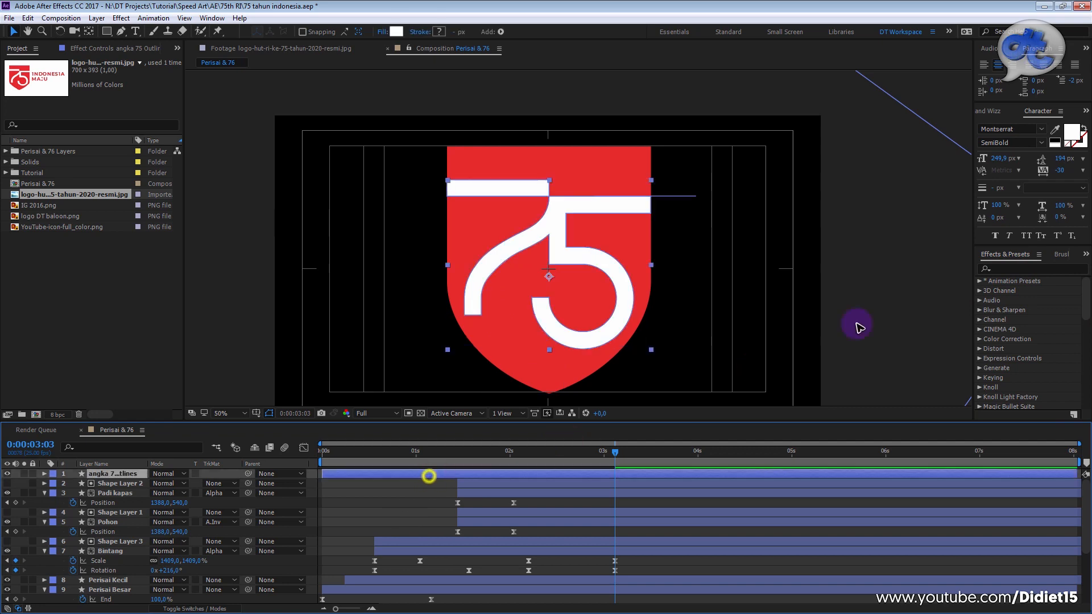
{"action": "left_click", "coordinate": [1015, 267]}
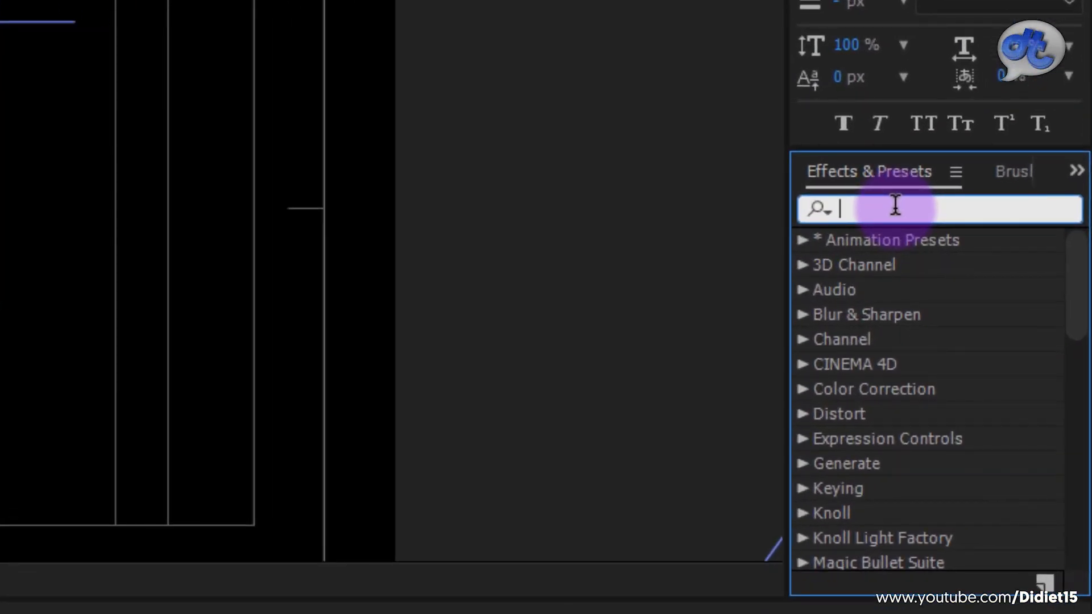
{"action": "type", "text": "vegas"}
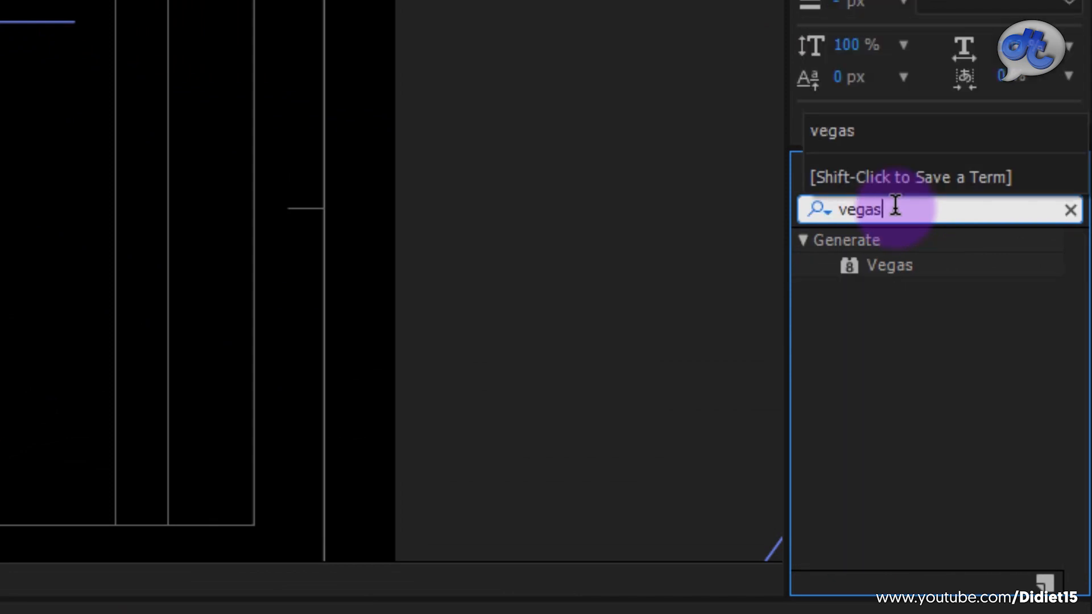
{"action": "left_click", "coordinate": [890, 266]}
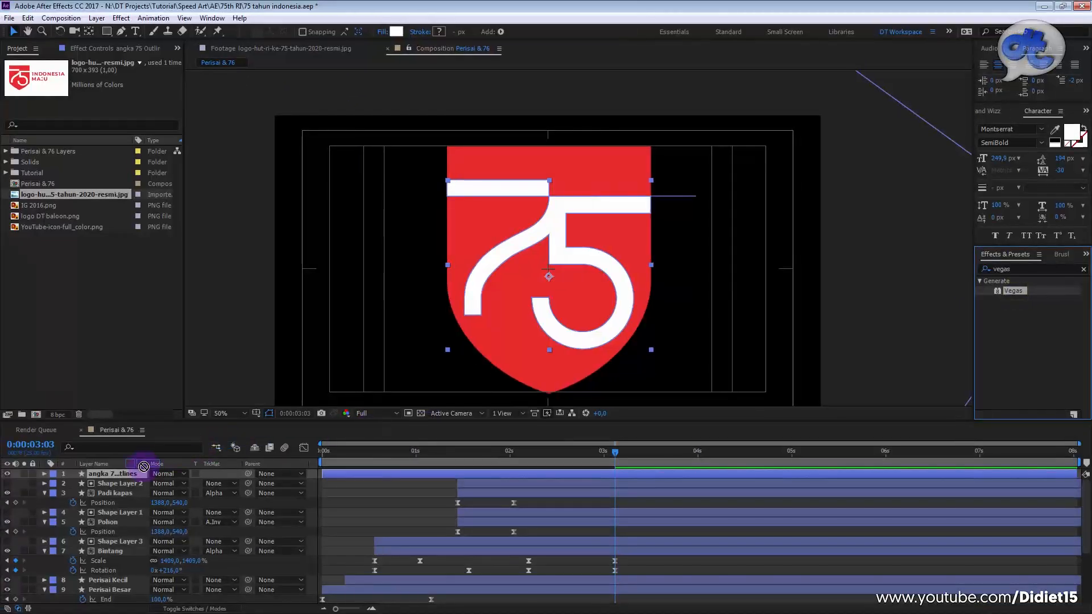
{"action": "left_click_drag", "start_coordinate": [144, 466], "coordinate": [128, 473]}
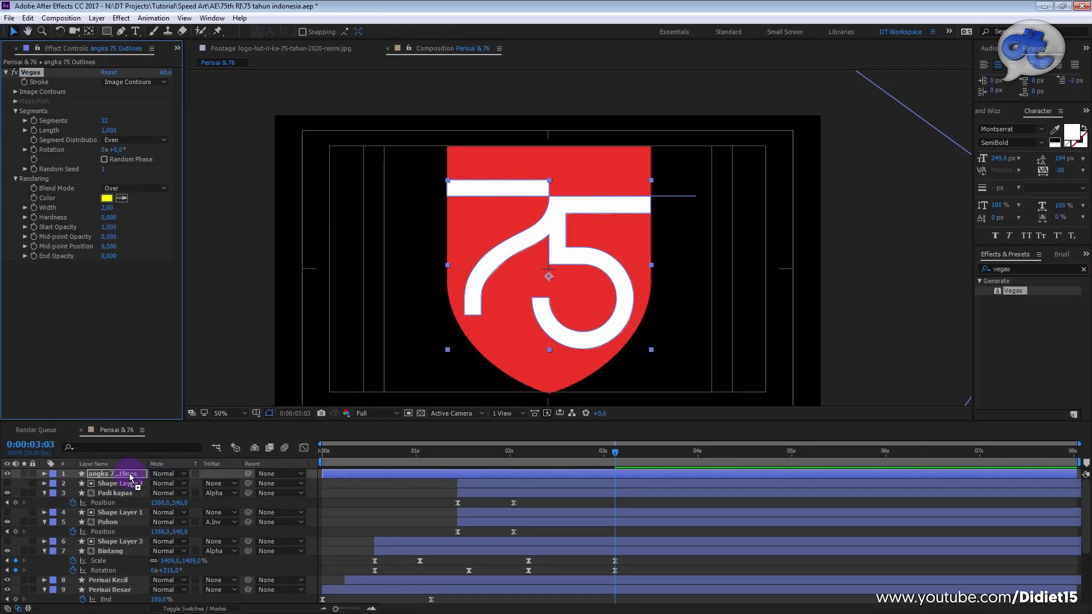
{"action": "left_click", "coordinate": [104, 474]}
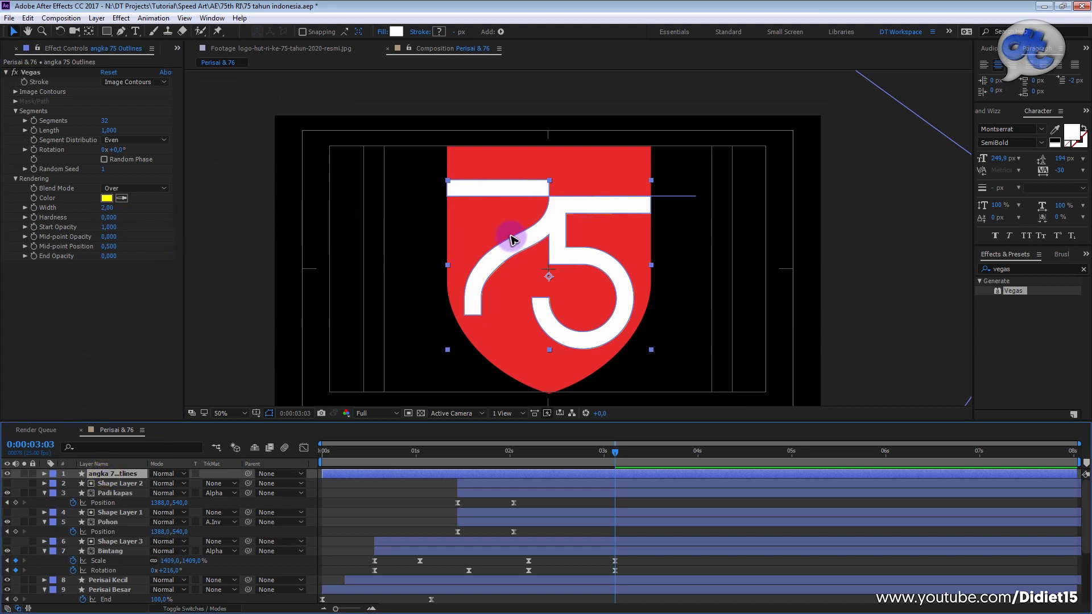
{"action": "key", "text": "ctrl+z"}
{"action": "key", "text": "ctrl+z"}
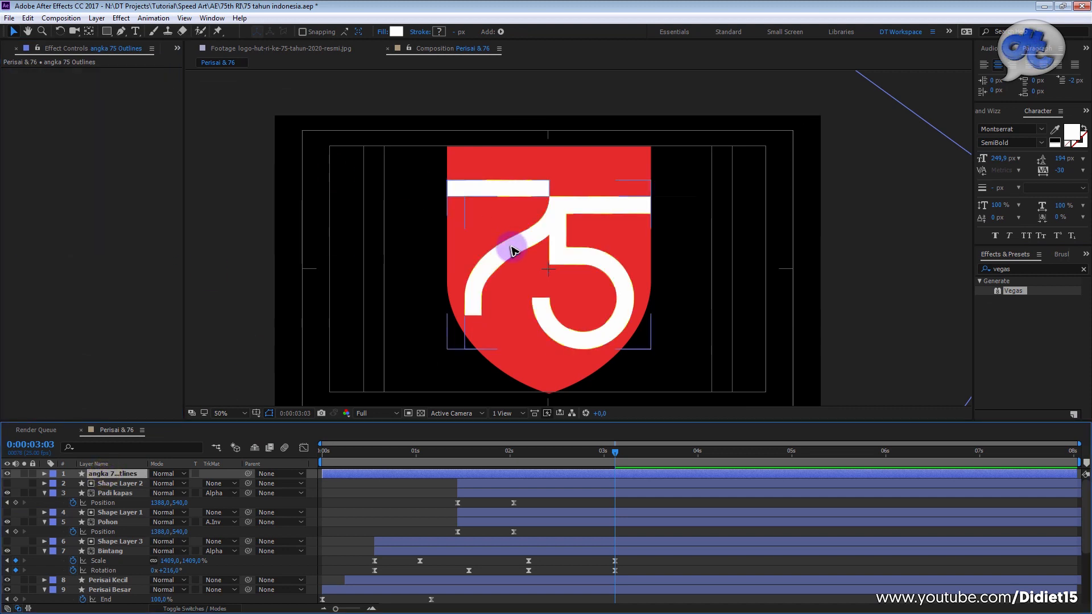
Step: Rename the 75 outlines layer as 75 solid
{"action": "left_click", "coordinate": [433, 490]}
{"action": "left_click", "coordinate": [455, 475]}
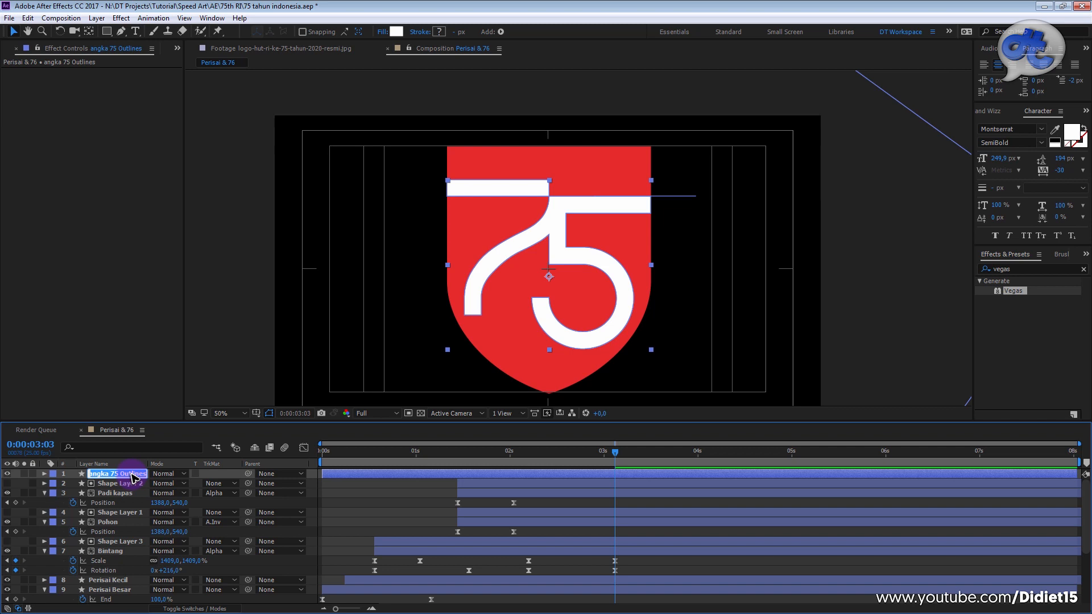
{"action": "type", "text": "75 sd"}
{"action": "left_click", "coordinate": [341, 490]}
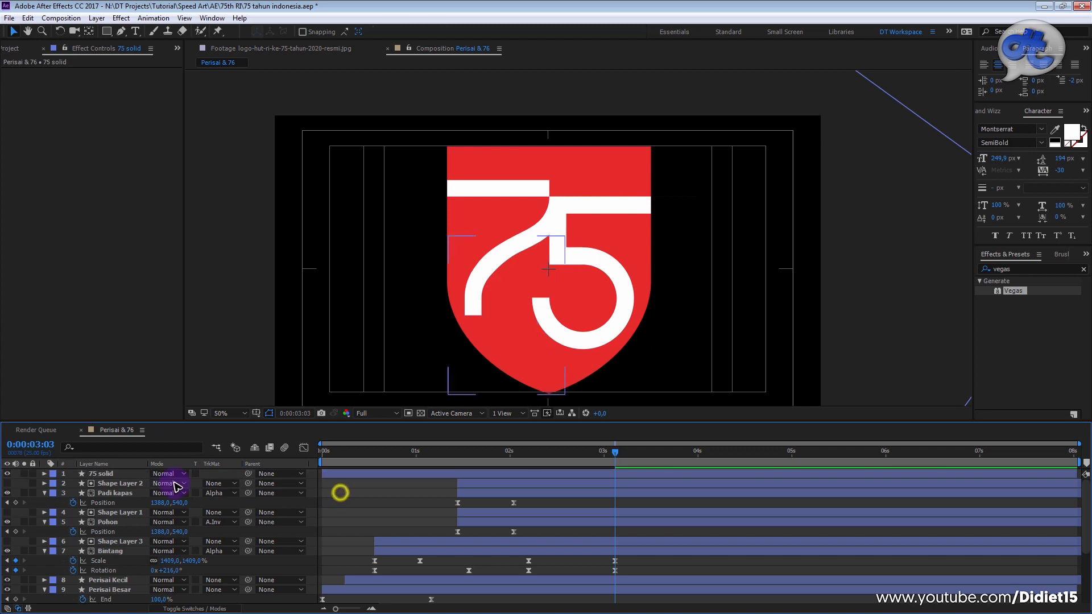
Step: Duplicate the 75 solid layer, name the copy 75 garis, and hide 75 solid
{"action": "left_click", "coordinate": [126, 481]}
{"action": "key", "text": "ctrl+d"}
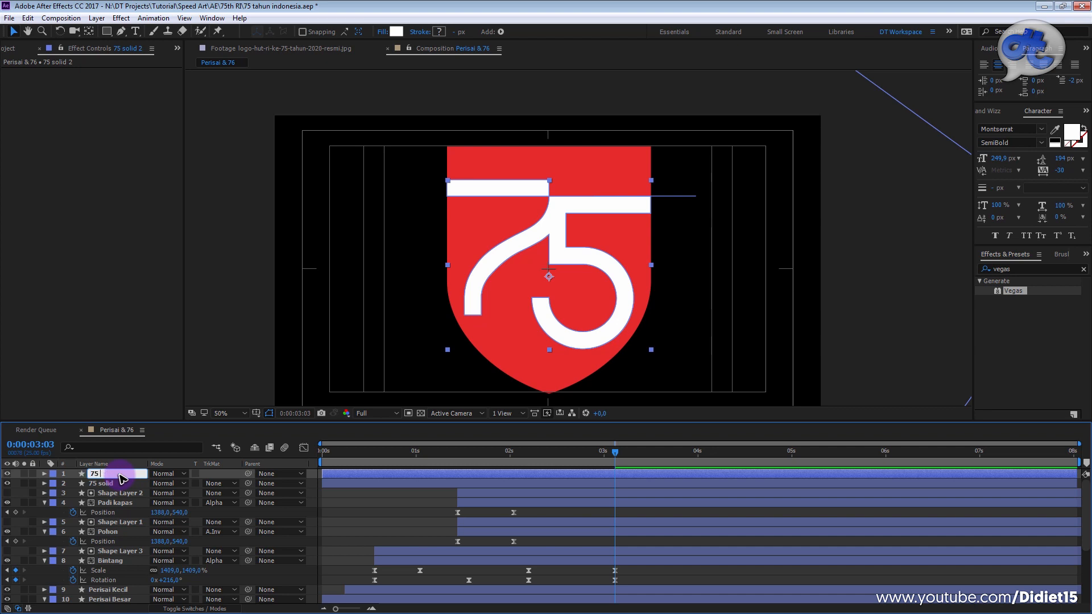
{"action": "type", "text": "s"}
{"action": "left_click", "coordinate": [8, 483]}
{"action": "left_click", "coordinate": [115, 476]}
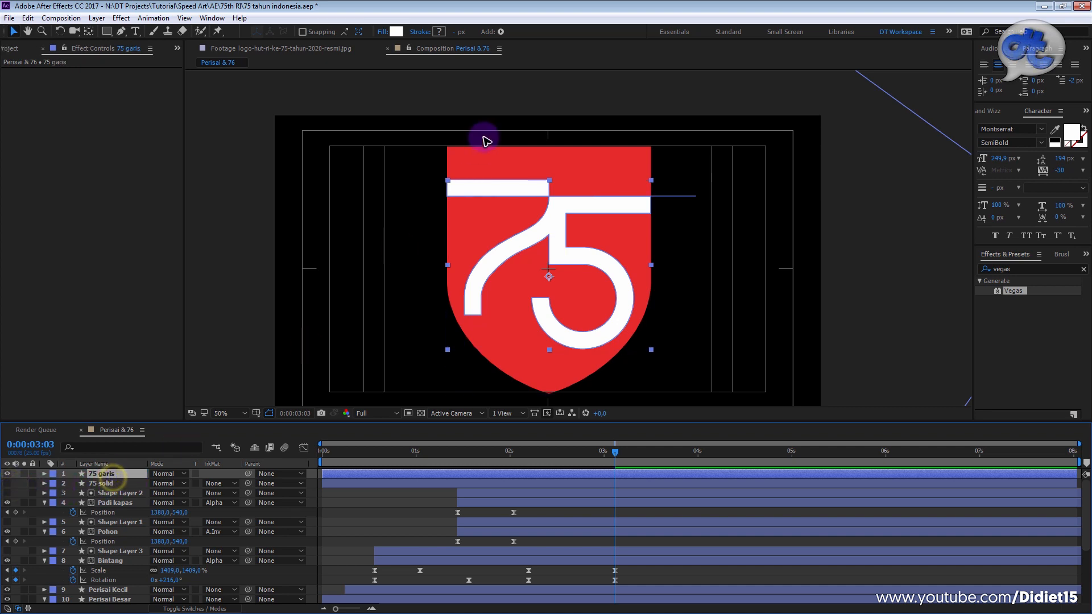
Step: Set the stroke of the 75 garis layer to None in the stroke options
{"action": "left_click", "coordinate": [424, 31]}
{"action": "left_click", "coordinate": [468, 183]}
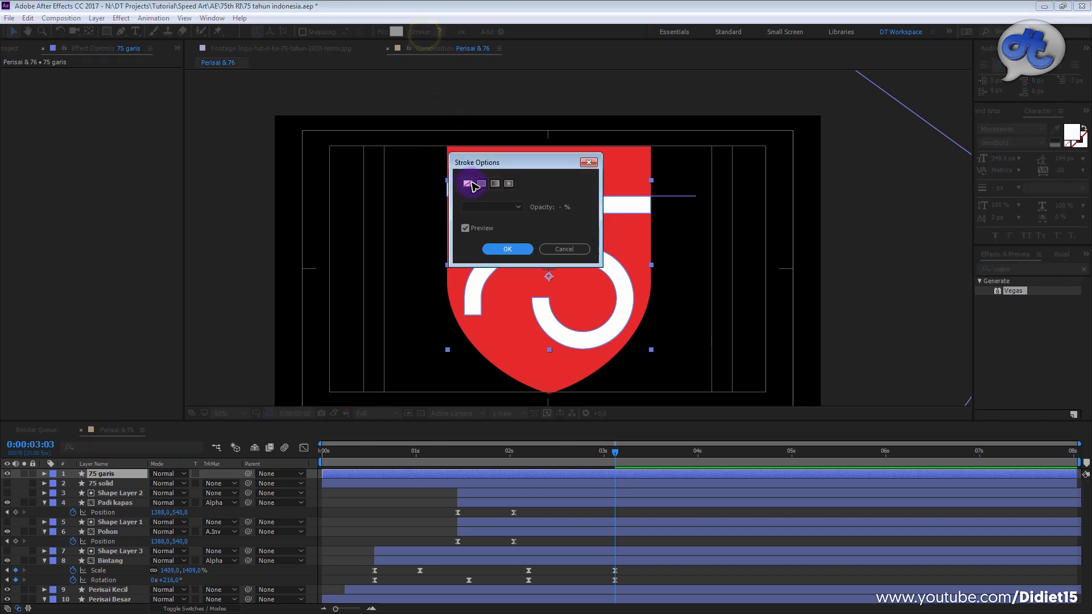
{"action": "left_click", "coordinate": [508, 249]}
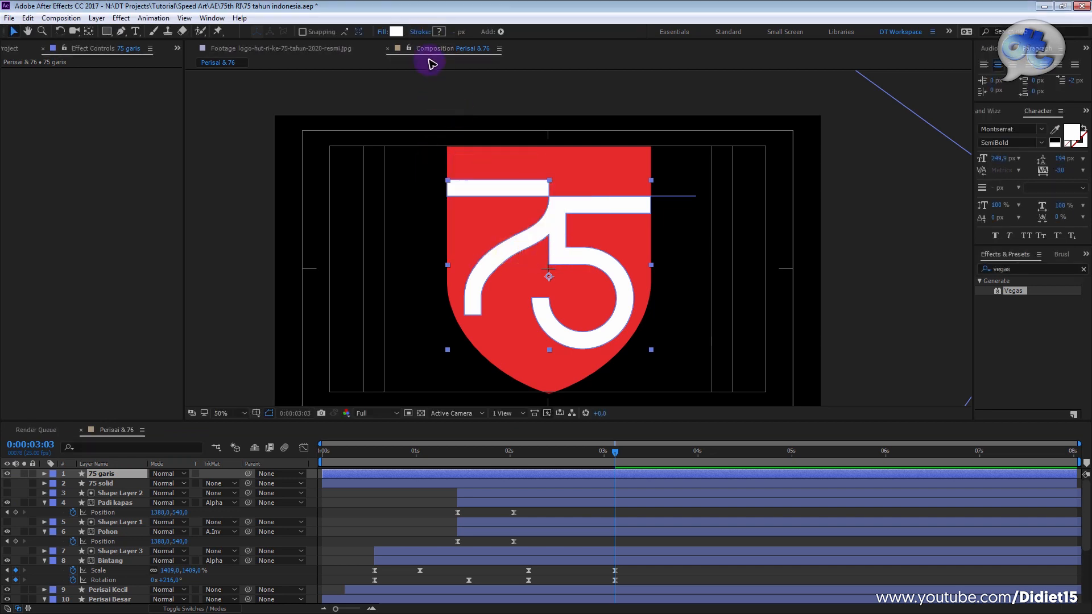
{"action": "left_click", "coordinate": [485, 84]}
Step: Apply the Vegas effect to the 75 garis layer and set its blend mode to Transparent
{"action": "left_click", "coordinate": [115, 475]}
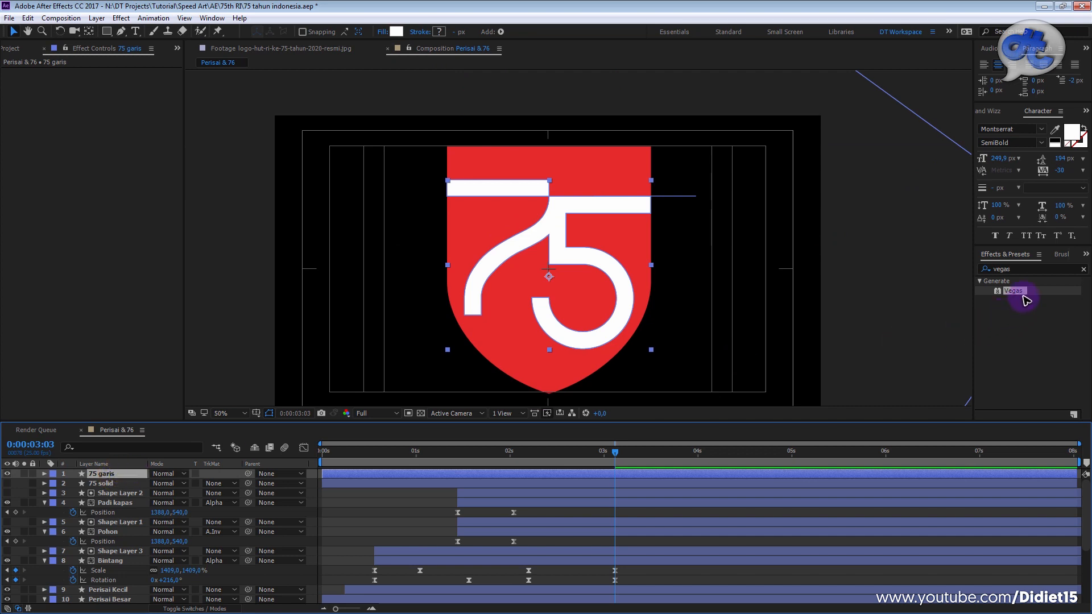
{"action": "left_click_drag", "start_coordinate": [1022, 294], "coordinate": [108, 481]}
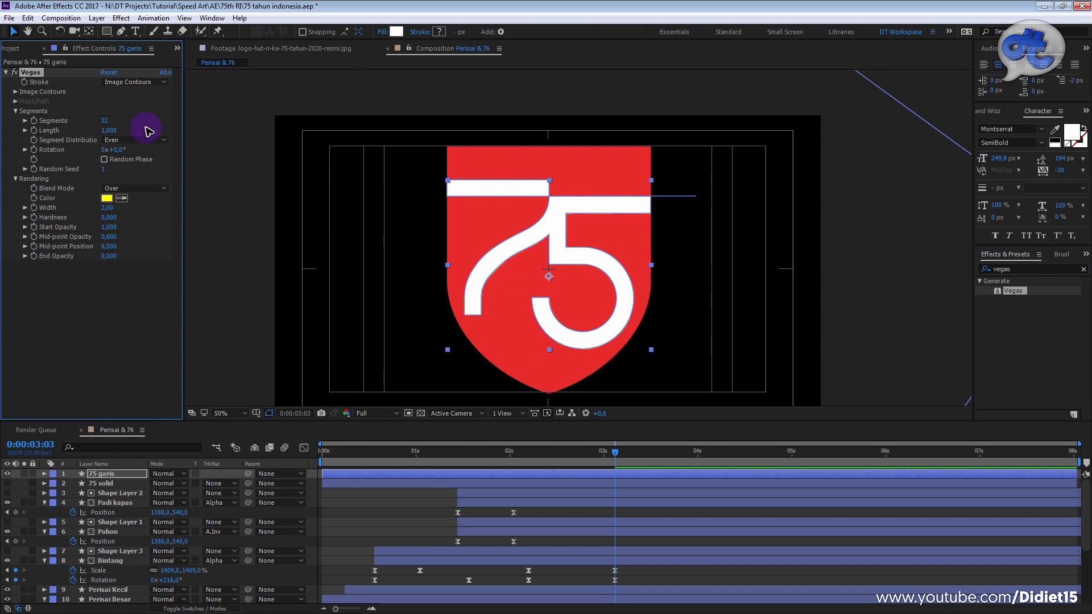
{"action": "left_click", "coordinate": [137, 190]}
{"action": "left_click", "coordinate": [138, 194]}
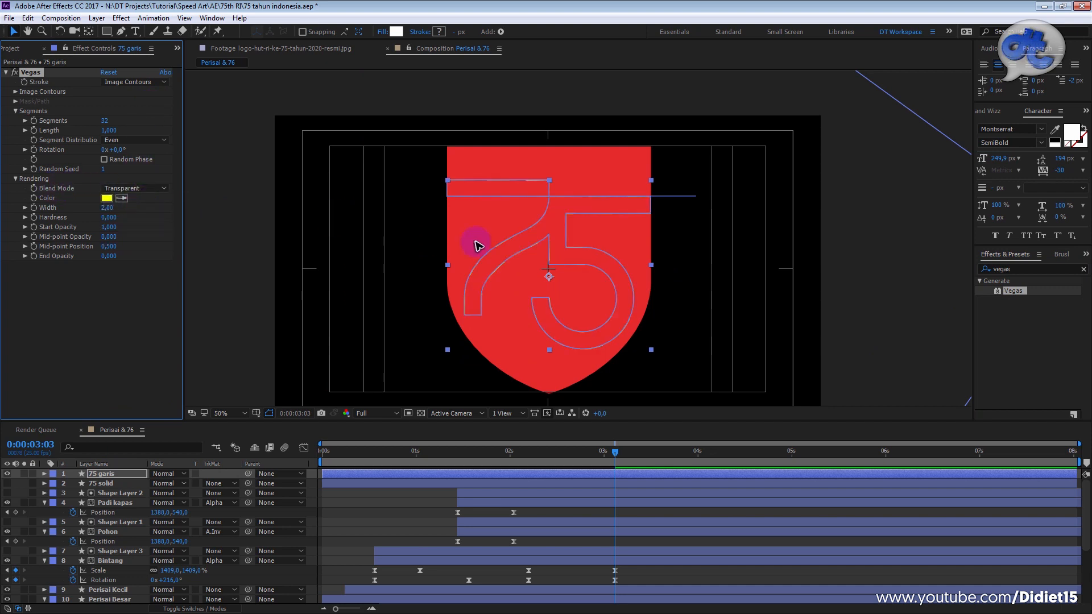
{"action": "left_click", "coordinate": [858, 190]}
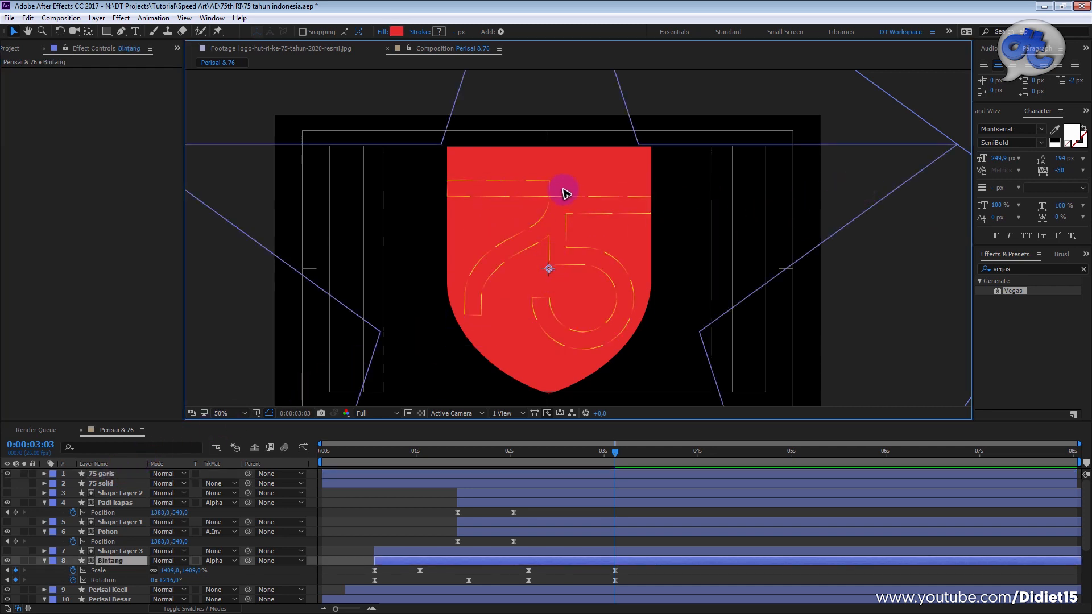
Step: Change the Vegas effect's color on 75 garis to white, FFFFFF
{"action": "left_click", "coordinate": [101, 474]}
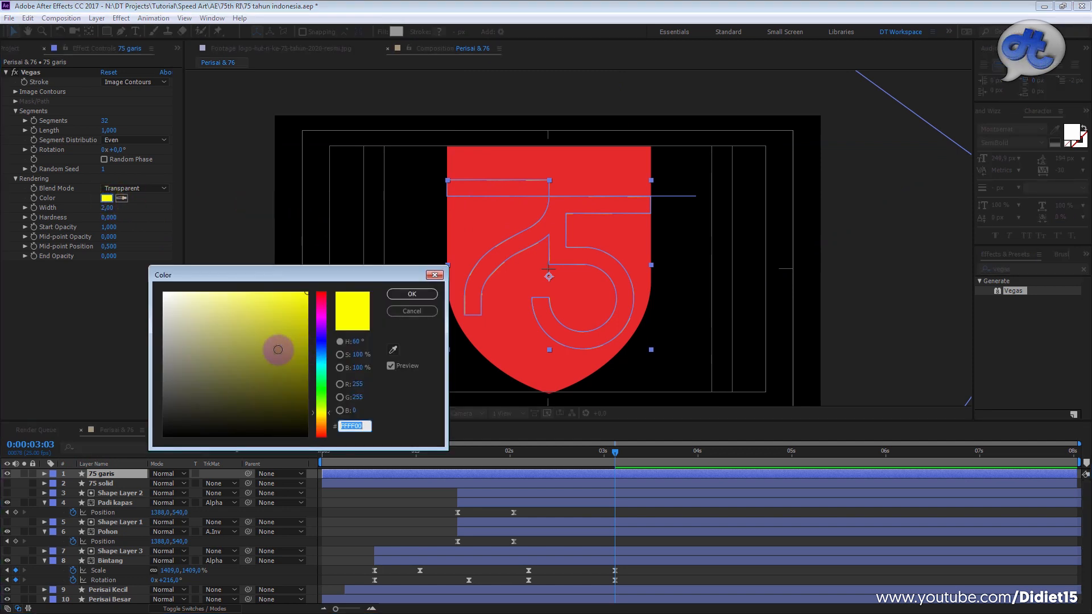
{"action": "left_click_drag", "start_coordinate": [189, 312], "coordinate": [162, 292]}
{"action": "left_click", "coordinate": [408, 295]}
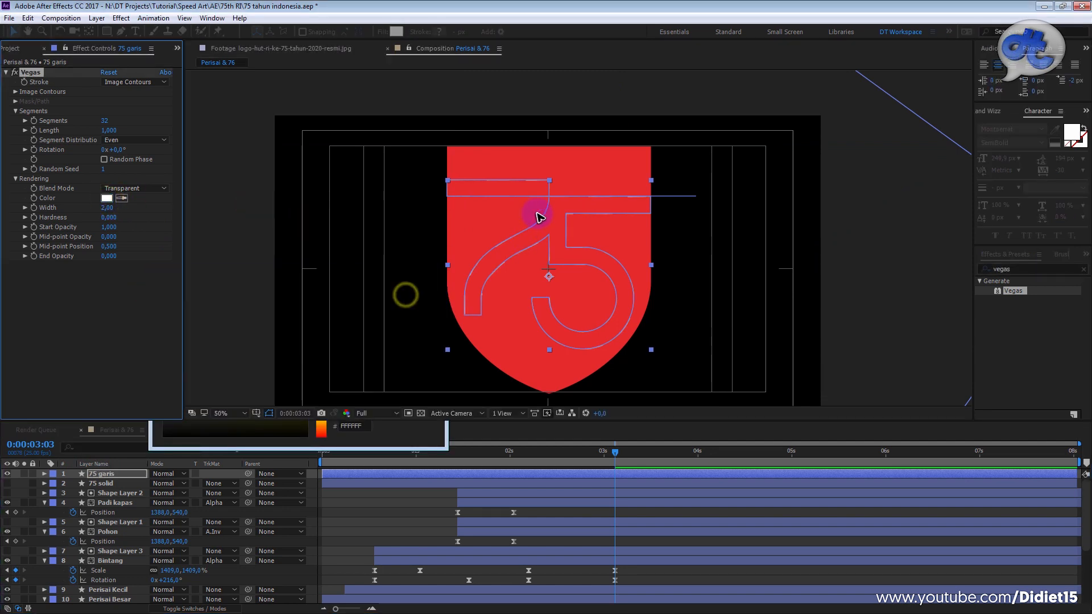
Step: Increase the Vegas line width on 75 garis to 5.90
{"action": "scroll", "coordinate": [536, 214], "scroll_direction": "down", "scroll_amount": 1}
{"action": "scroll", "coordinate": [534, 210], "scroll_direction": "up", "scroll_amount": 2}
{"action": "left_click_drag", "start_coordinate": [528, 208], "coordinate": [526, 185]}
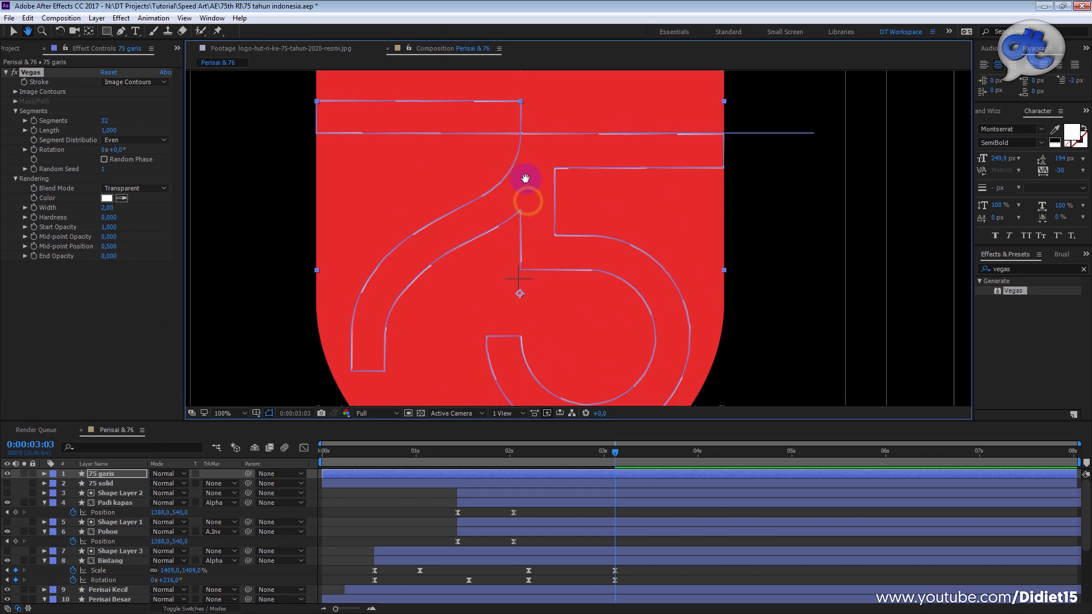
{"action": "mouse_move", "coordinate": [102, 218]}
{"action": "left_mouse_down"}
{"action": "mouse_move", "coordinate": [127, 205]}
{"action": "mouse_move", "coordinate": [139, 213]}
{"action": "mouse_move", "coordinate": [103, 207]}
{"action": "mouse_move", "coordinate": [171, 214]}
{"action": "mouse_move", "coordinate": [501, 195]}
{"action": "left_mouse_up"}
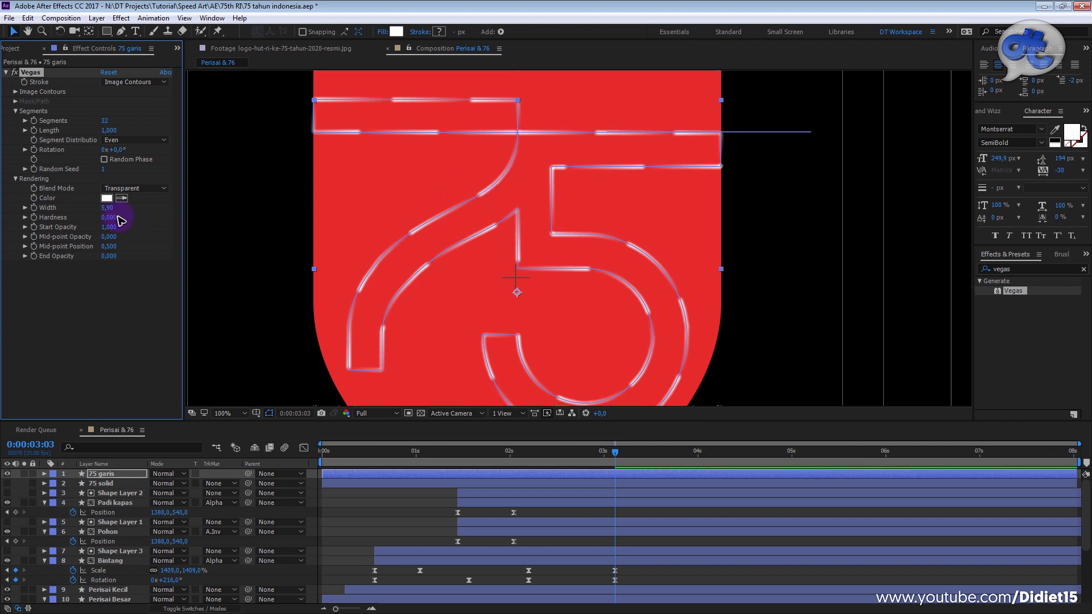
Step: Set the Vegas effect on 75 garis to a width of 7, a hardness of 0.290 and 5 segments
{"action": "left_click_drag", "start_coordinate": [114, 207], "coordinate": [115, 207]}
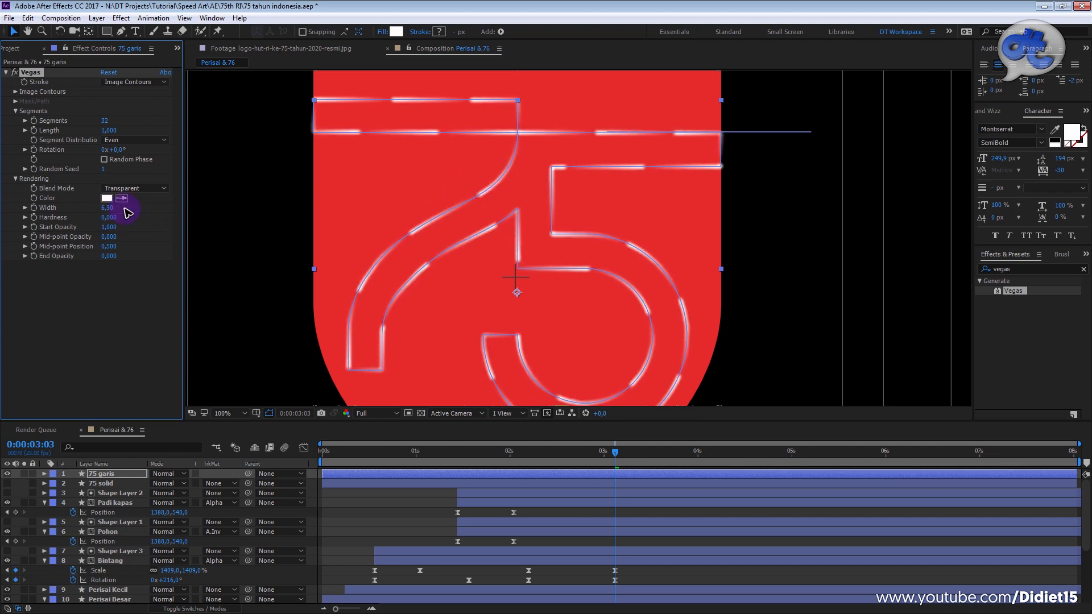
{"action": "left_click", "coordinate": [108, 208]}
{"action": "type", "text": "7"}
{"action": "key", "text": "Return"}
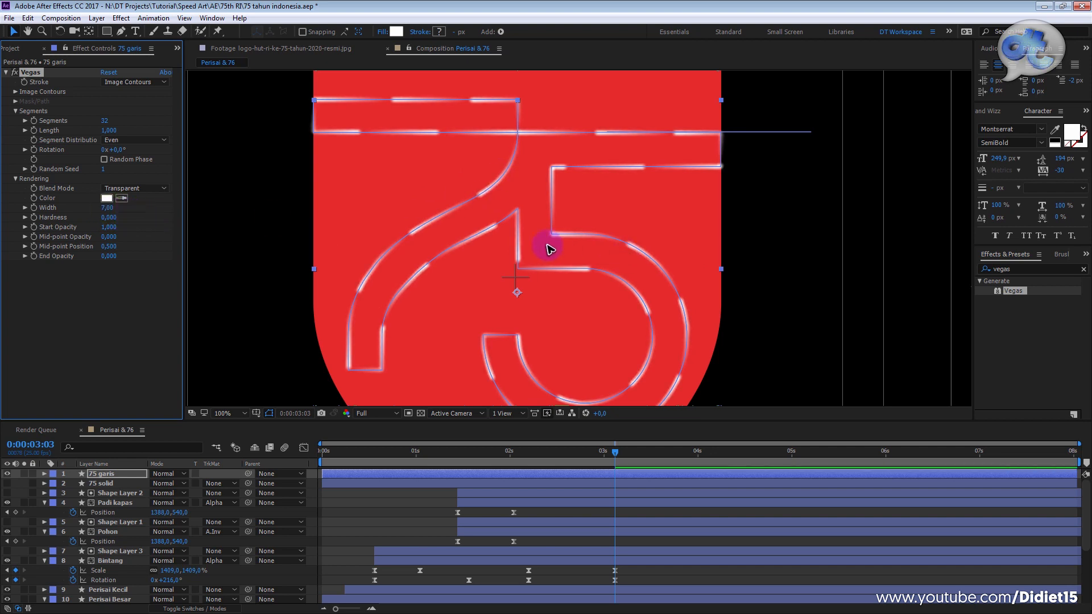
{"action": "mouse_move", "coordinate": [110, 219]}
{"action": "left_mouse_down"}
{"action": "mouse_move", "coordinate": [202, 220]}
{"action": "mouse_move", "coordinate": [157, 219]}
{"action": "left_mouse_up"}
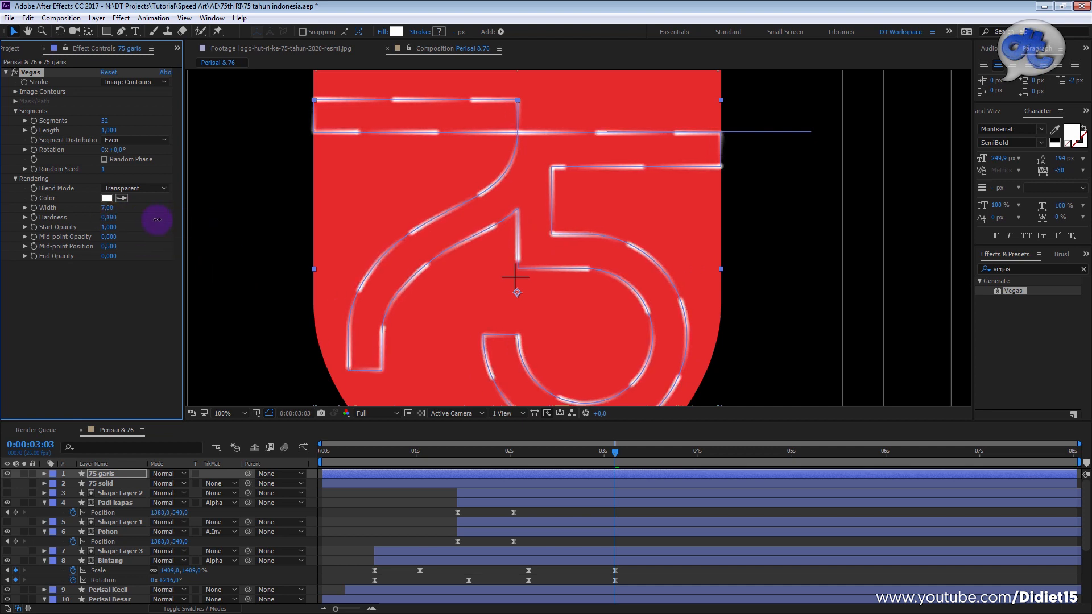
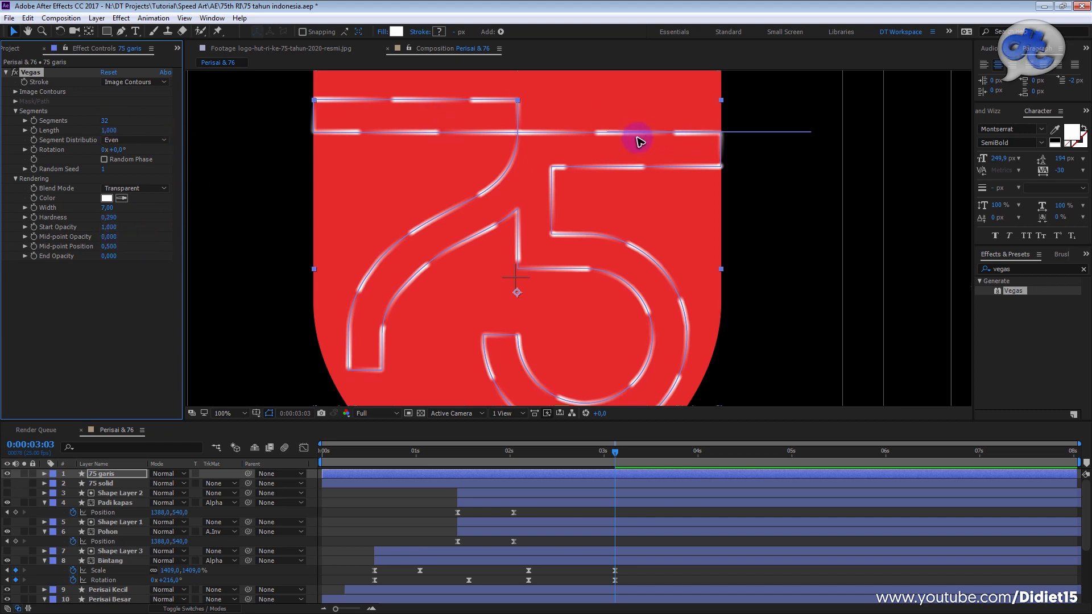
{"action": "left_click_drag", "start_coordinate": [107, 121], "coordinate": [98, 126]}
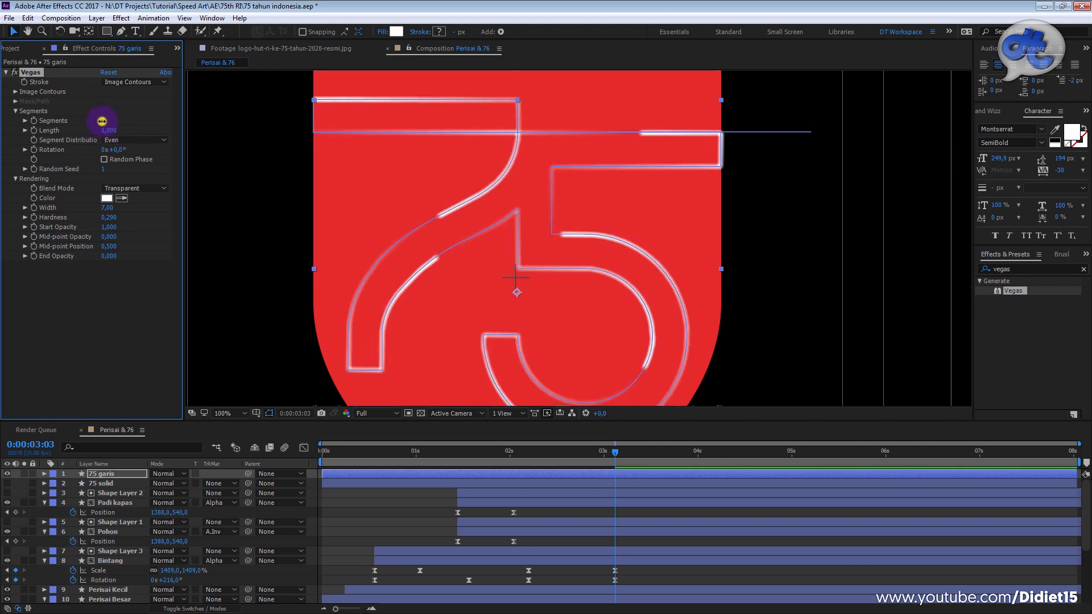
{"action": "key", "text": "Return"}
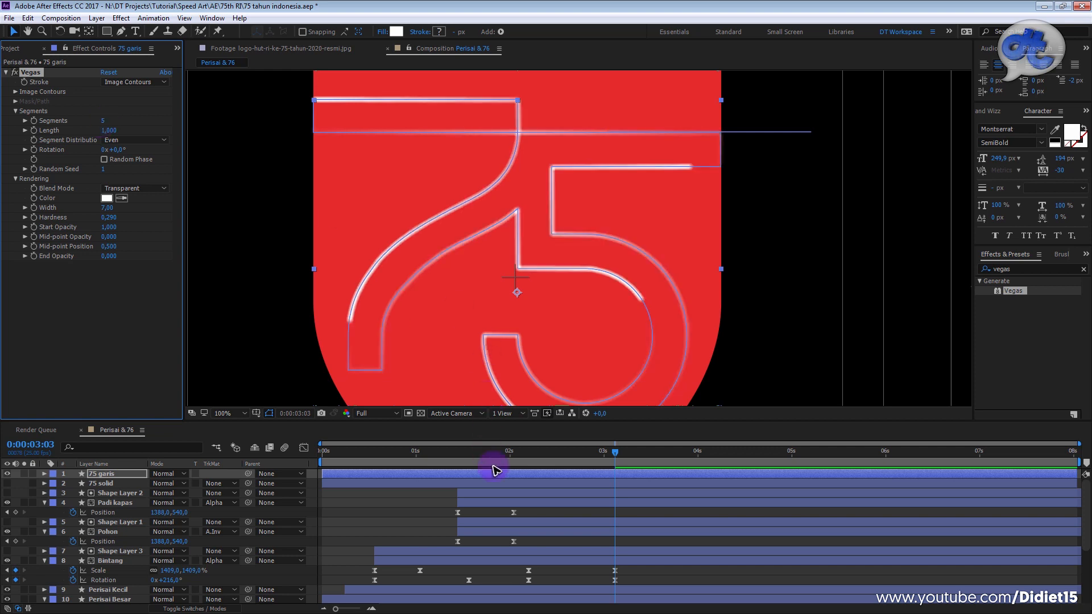
Step: Shift the 75 garis and 75 solid layers together so both start at 4 seconds in the timeline
{"action": "left_click_drag", "start_coordinate": [512, 456], "coordinate": [676, 453]}
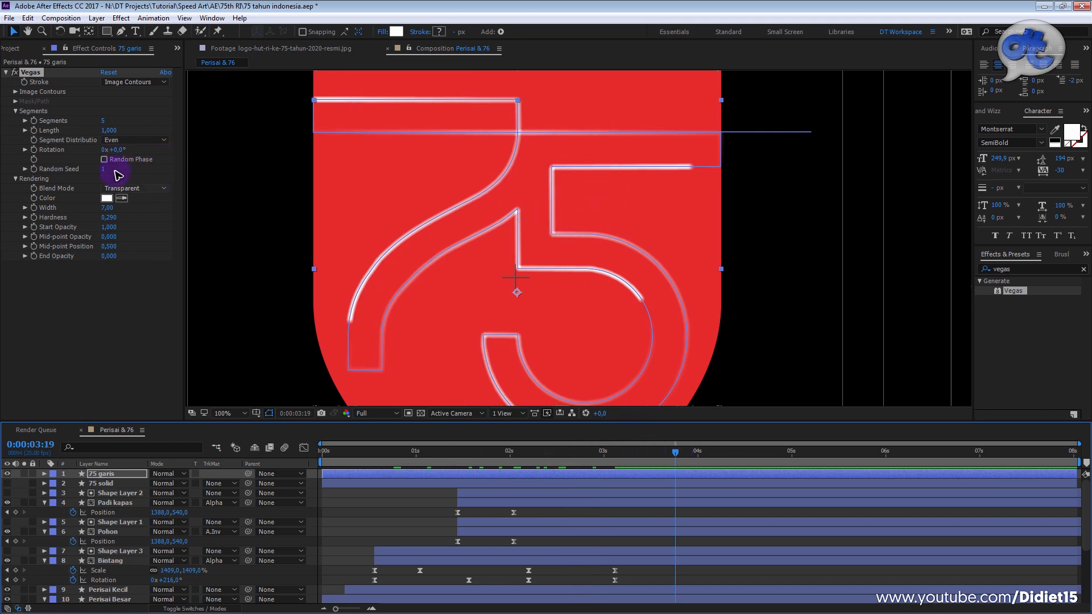
{"action": "left_click", "coordinate": [454, 482]}
{"action": "left_click", "coordinate": [444, 476], "text": "shift"}
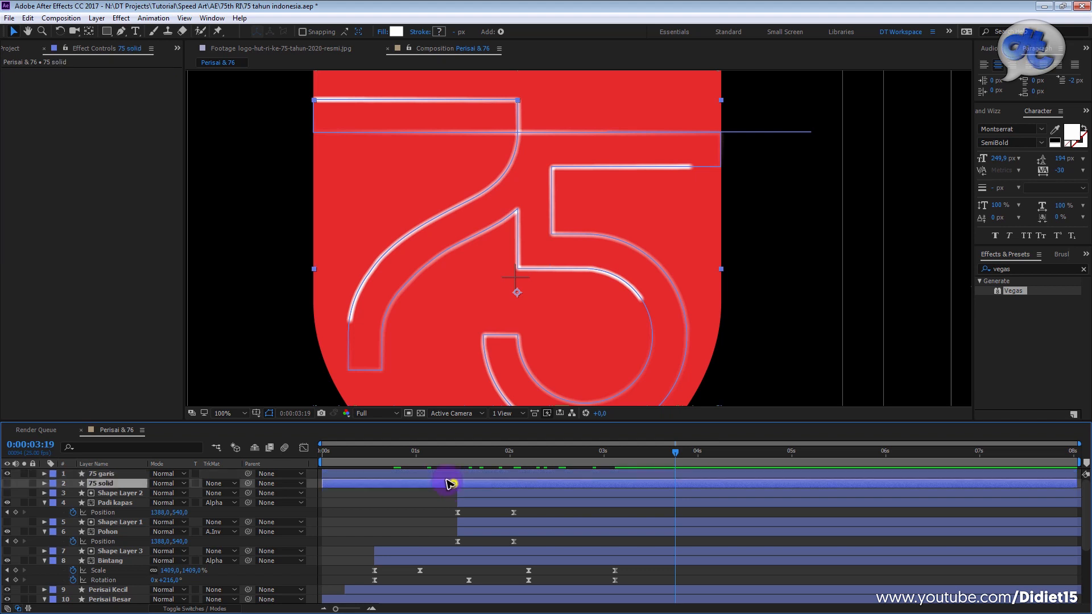
{"action": "left_click_drag", "start_coordinate": [413, 476], "coordinate": [788, 489]}
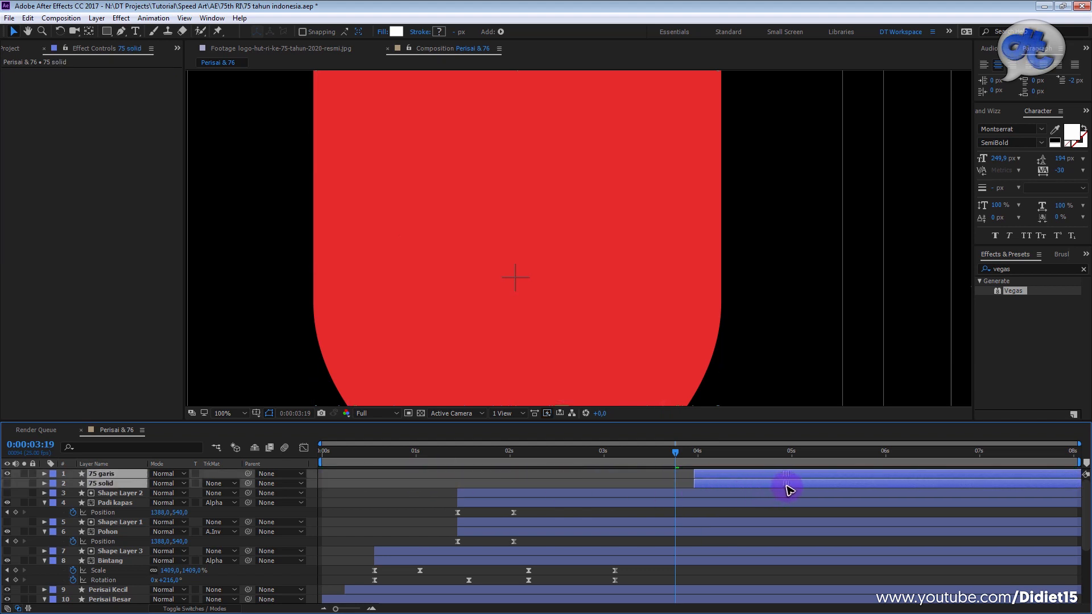
{"action": "left_click_drag", "start_coordinate": [694, 452], "coordinate": [791, 453]}
{"action": "left_click", "coordinate": [792, 477]}
{"action": "left_click", "coordinate": [685, 475]}
{"action": "left_click", "coordinate": [784, 476]}
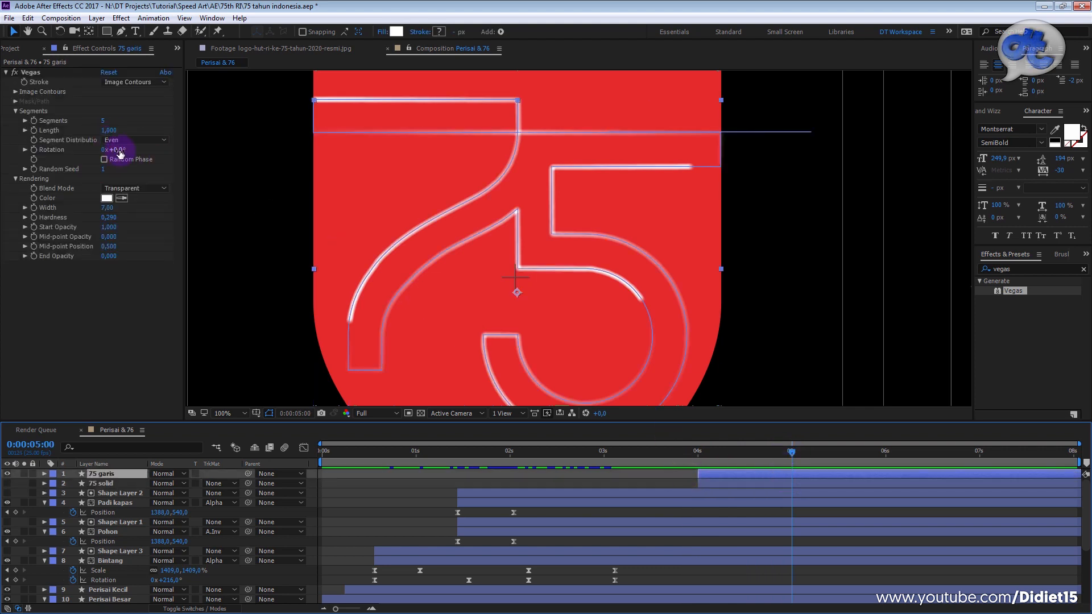
Step: Keyframe the Vegas rotation of 75 garis at 0° at 4 seconds and -35° at 5 seconds, and preview the outline motion
{"action": "left_click_drag", "start_coordinate": [776, 458], "coordinate": [702, 461]}
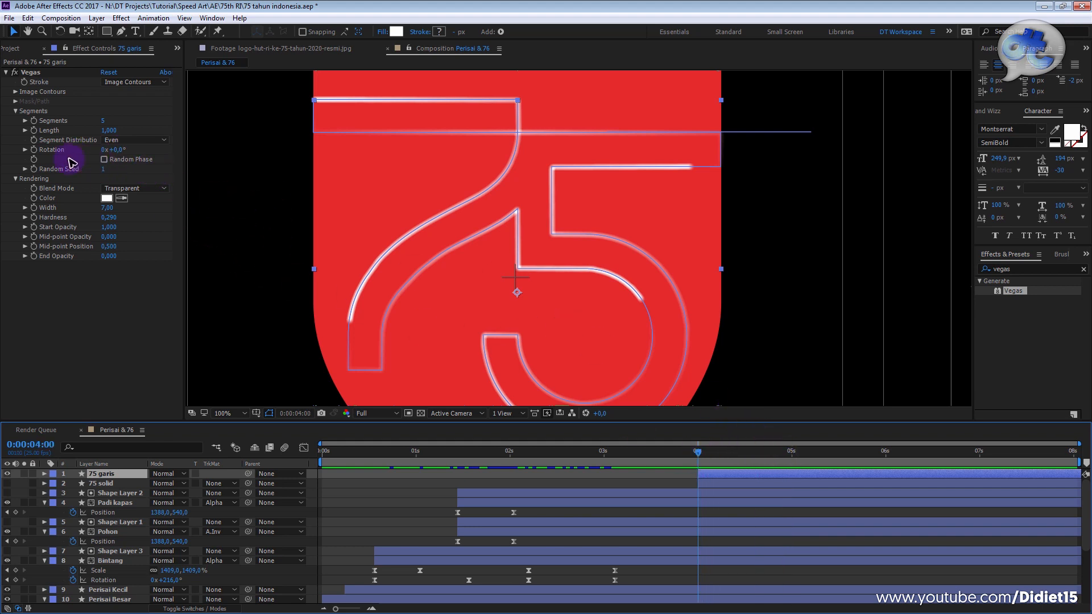
{"action": "left_click", "coordinate": [34, 150]}
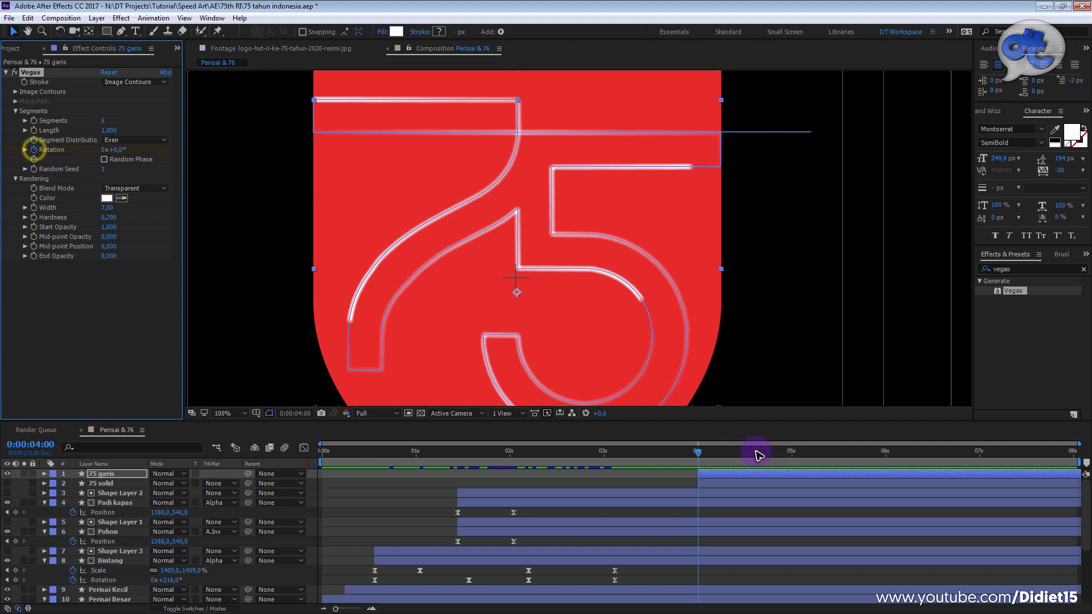
{"action": "left_click", "coordinate": [792, 452]}
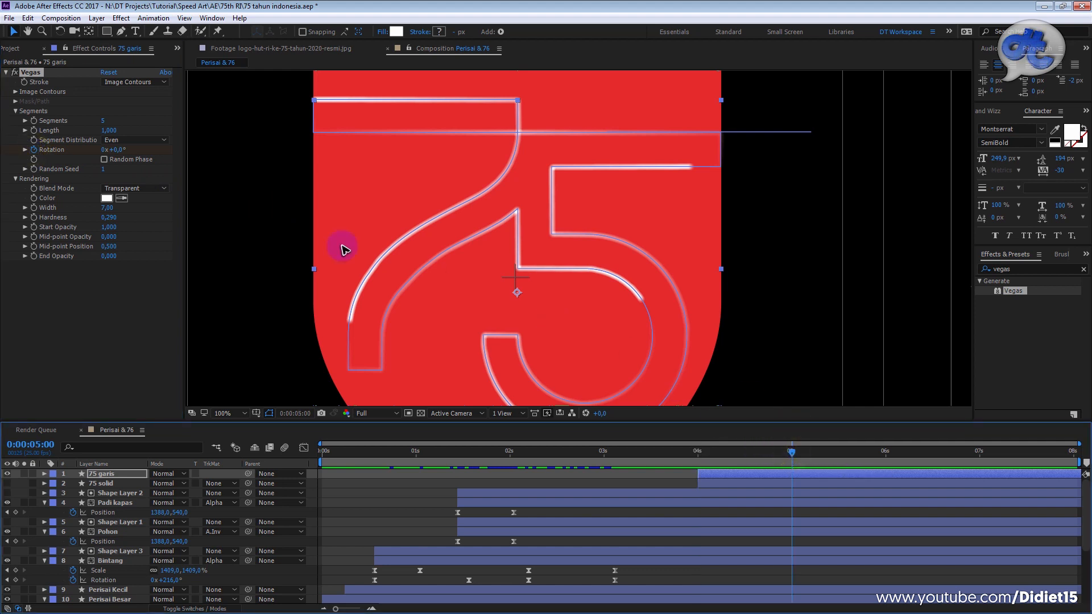
{"action": "mouse_move", "coordinate": [116, 150]}
{"action": "left_mouse_down"}
{"action": "mouse_move", "coordinate": [126, 149]}
{"action": "mouse_move", "coordinate": [110, 159]}
{"action": "left_mouse_up"}
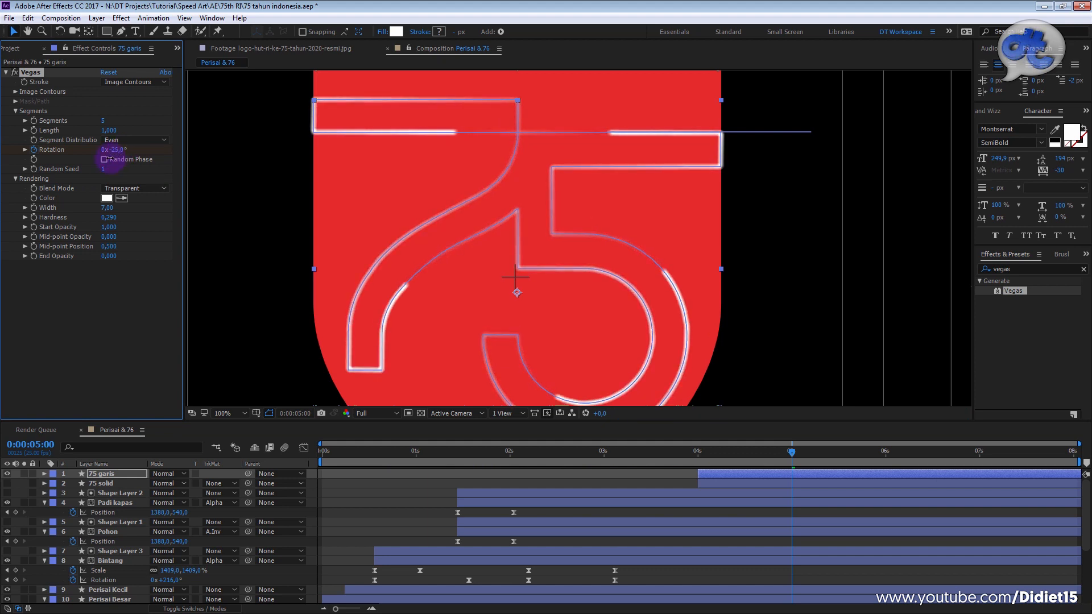
{"action": "left_click", "coordinate": [117, 150]}
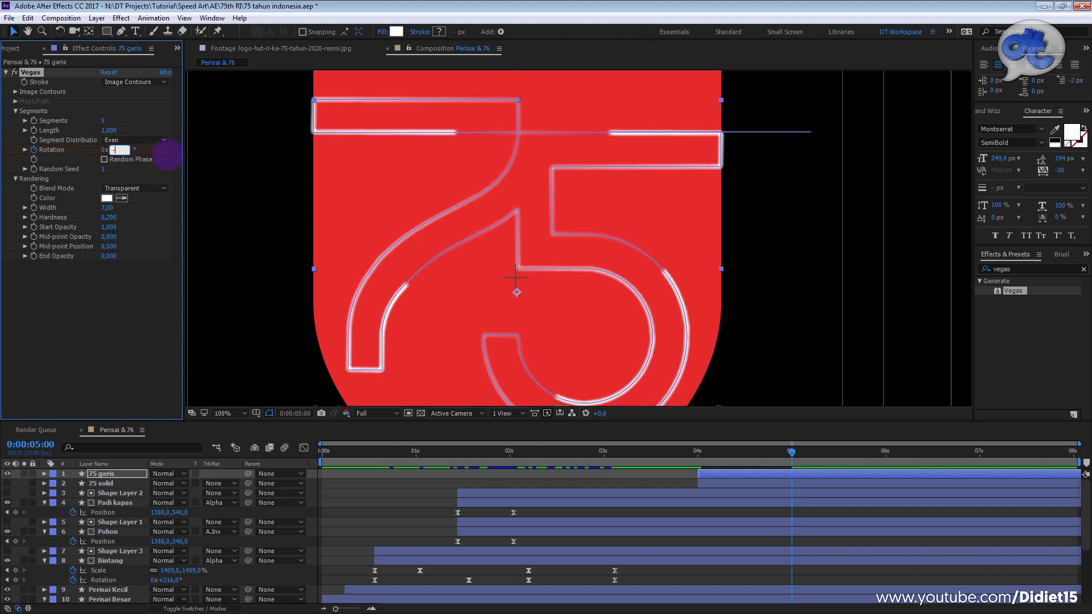
{"action": "left_click", "coordinate": [701, 453]}
{"action": "key", "text": "space"}
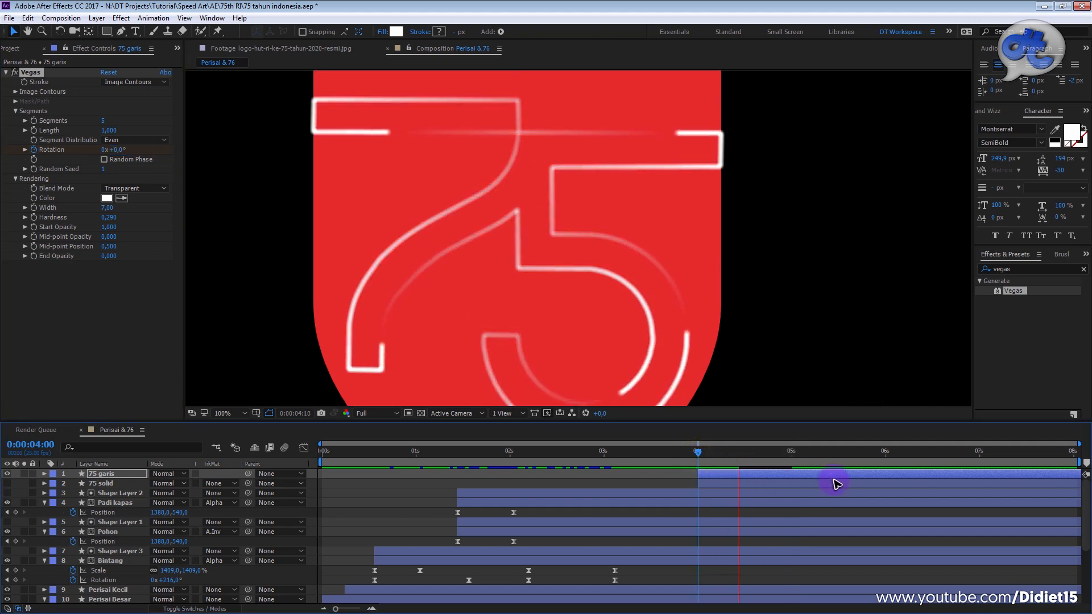
{"action": "key", "text": "space"}
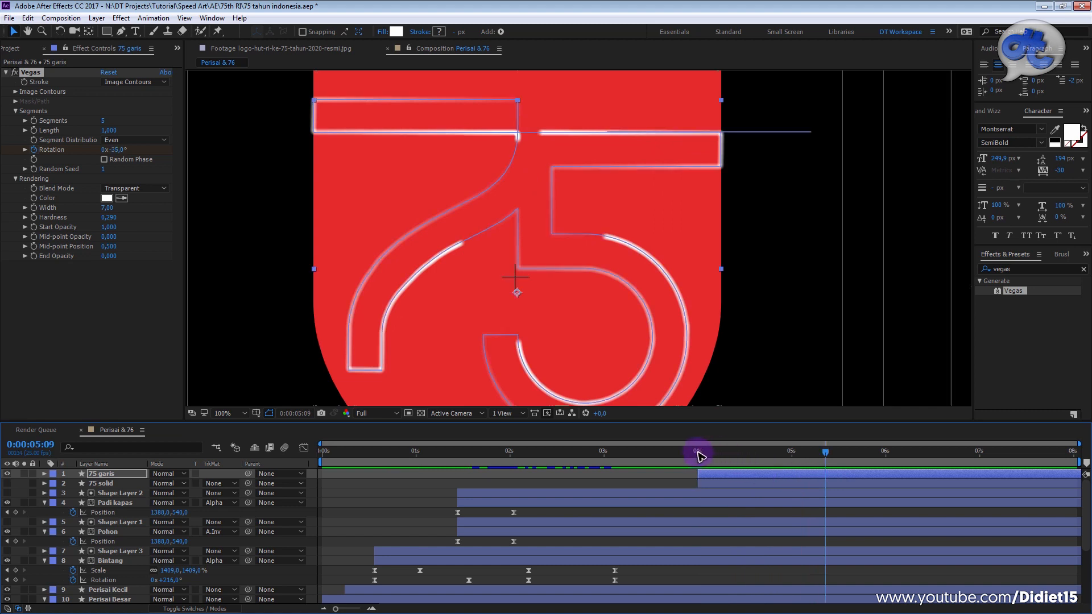
{"action": "key", "text": "space"}
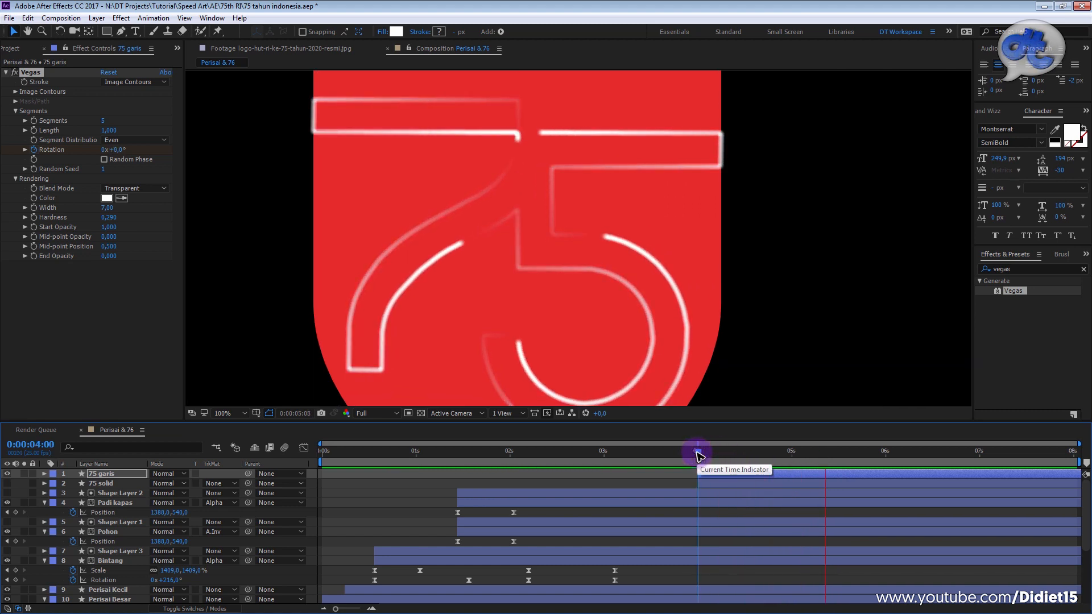
Step: Reveal the keyframes of 75 garis, set the Vegas rotation at 5 seconds to -50°, and preview the animation
{"action": "left_click_drag", "start_coordinate": [697, 452], "coordinate": [773, 453]}
{"action": "key", "text": "u"}
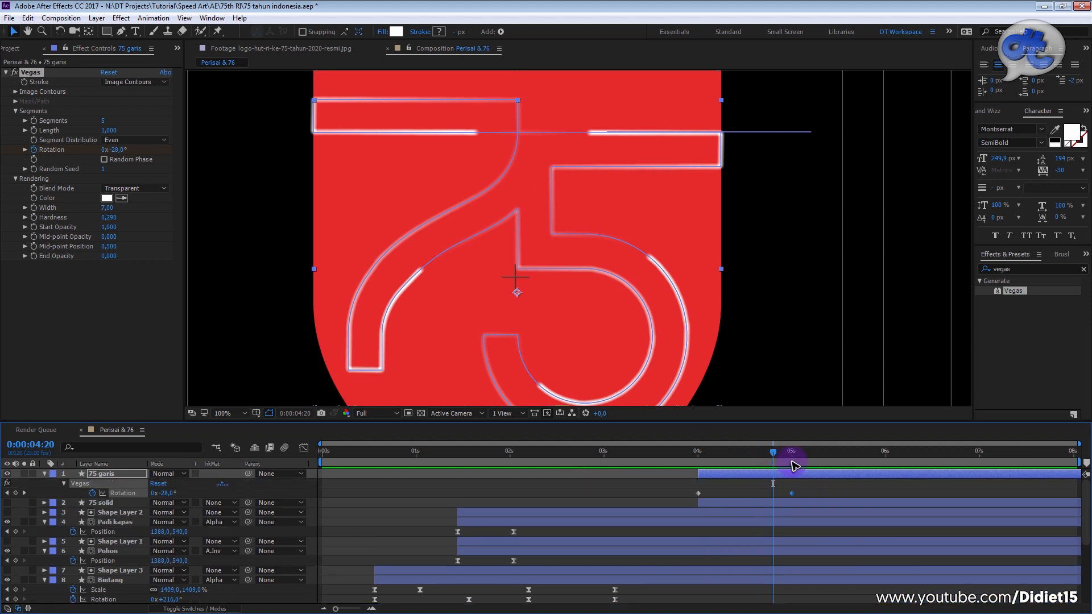
{"action": "left_click_drag", "start_coordinate": [787, 455], "coordinate": [791, 454]}
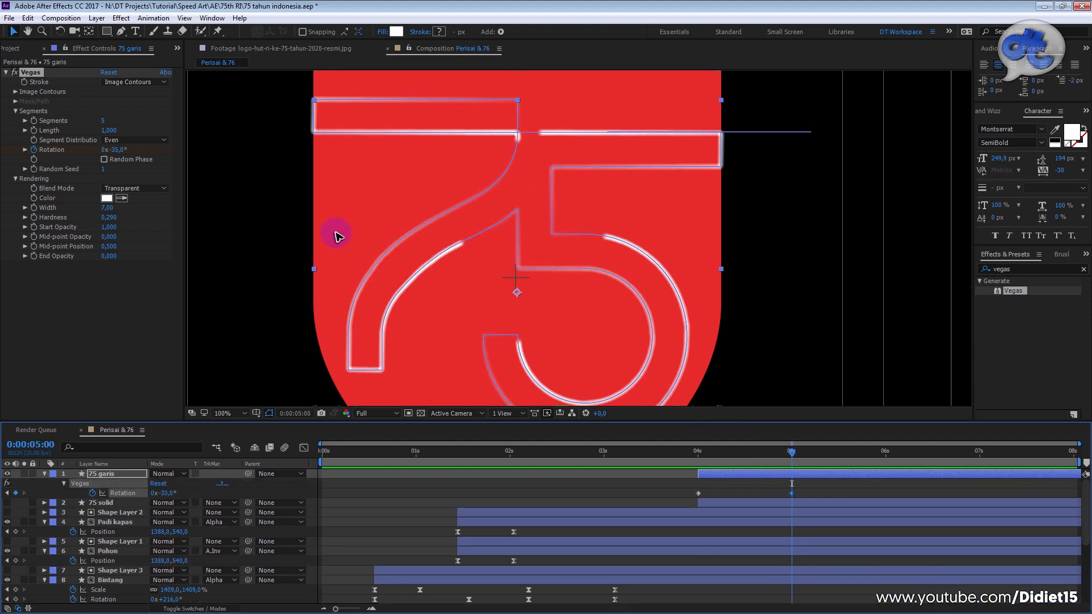
{"action": "left_click", "coordinate": [117, 150]}
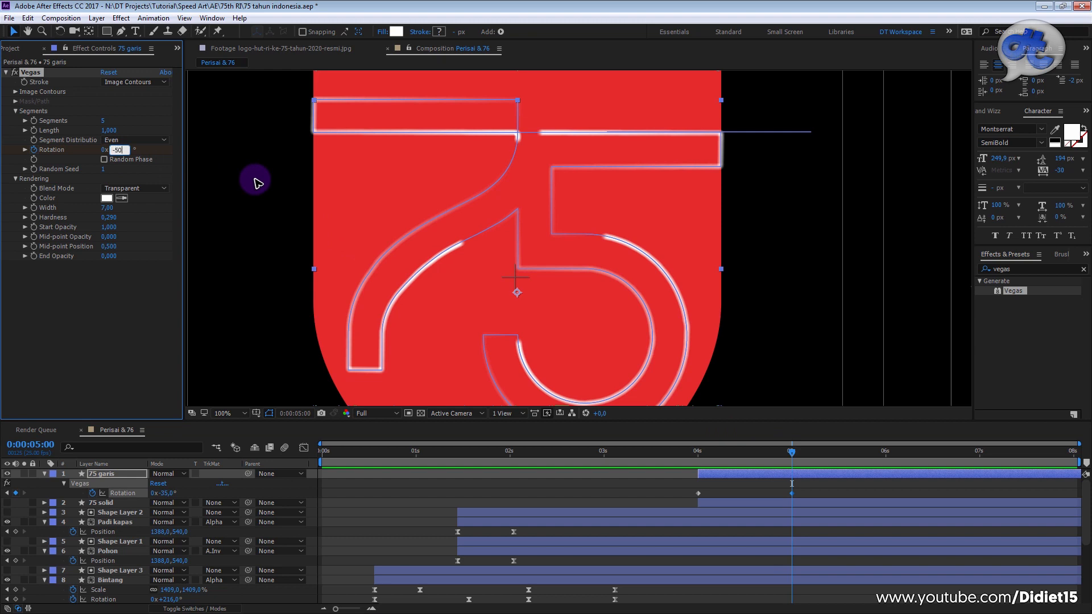
{"action": "type", "text": "-50"}
{"action": "key", "text": "Return"}
{"action": "left_click_drag", "start_coordinate": [712, 458], "coordinate": [700, 455]}
{"action": "key", "text": "space"}
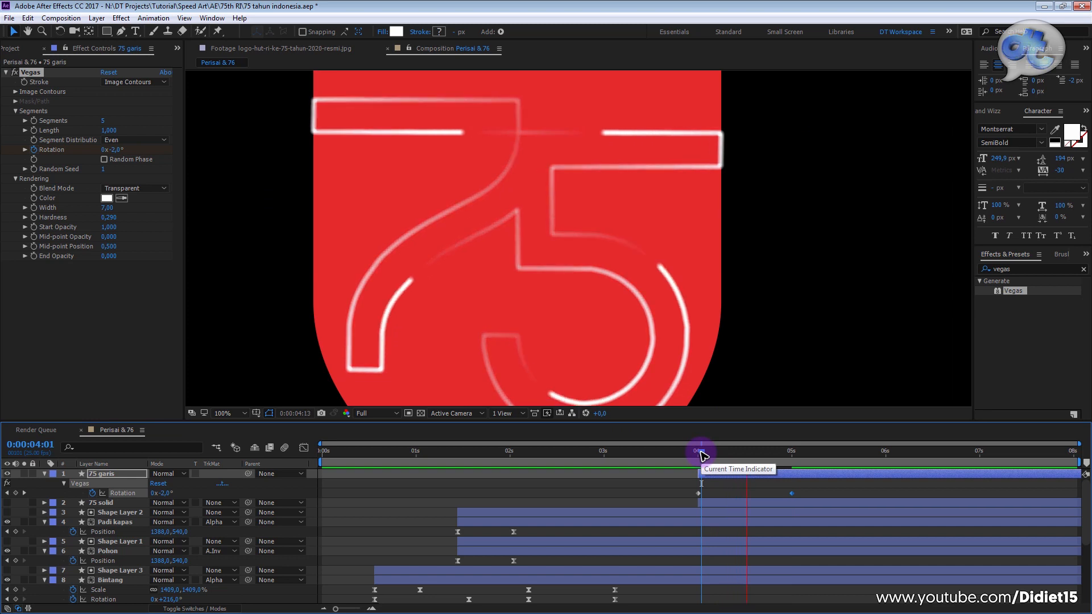
{"action": "left_click", "coordinate": [694, 454]}
{"action": "key", "text": "space"}
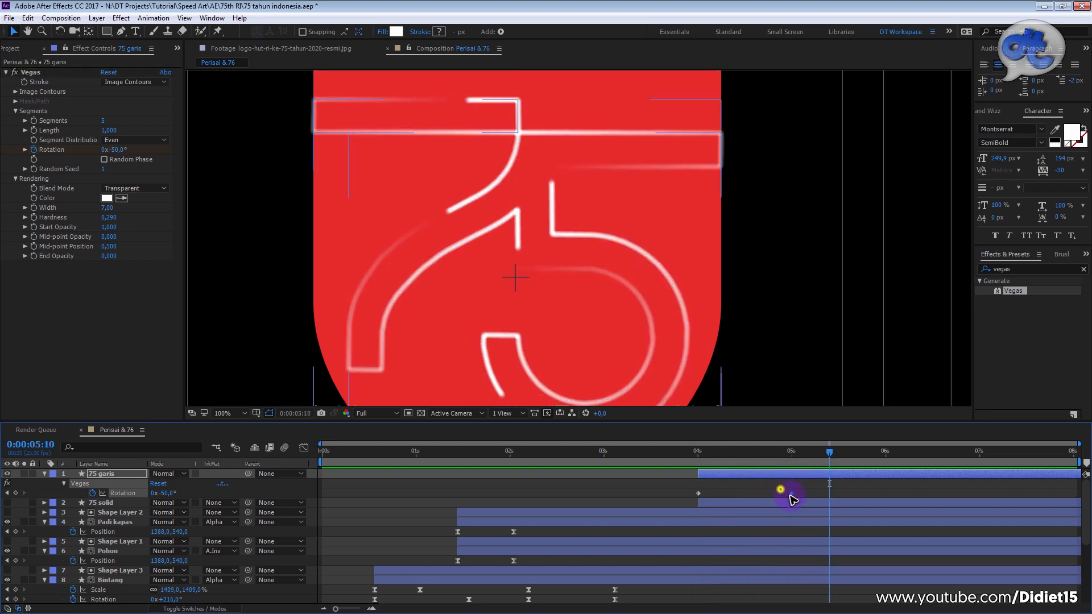
Step: Move the second Vegas rotation keyframe of 75 garis to 6 seconds and preview the slower motion from 4 seconds
{"action": "left_click_drag", "start_coordinate": [791, 493], "coordinate": [885, 493]}
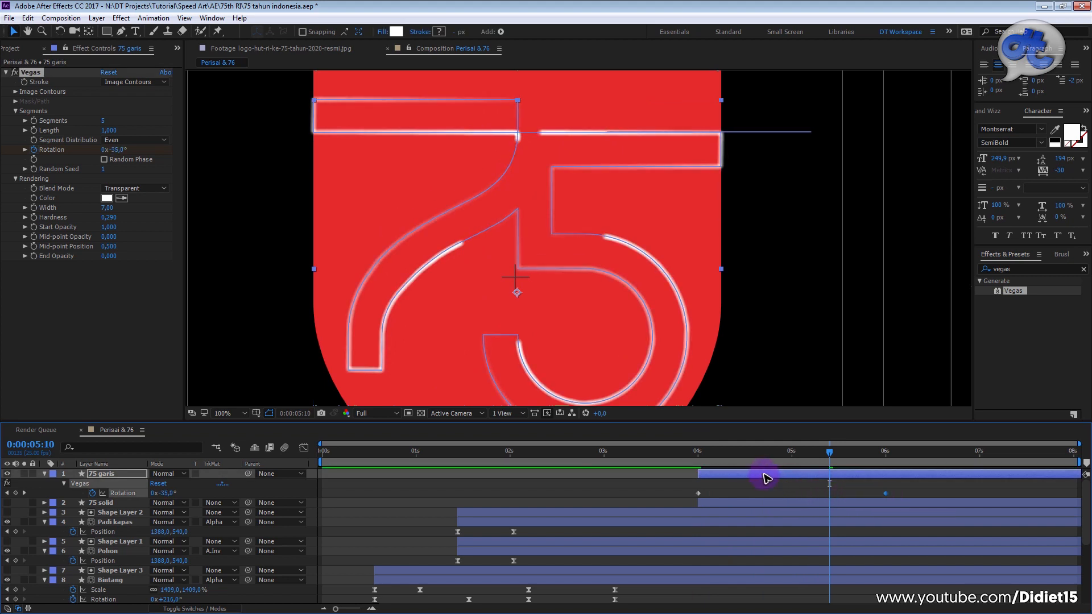
{"action": "left_click", "coordinate": [699, 452]}
{"action": "key", "text": "space"}
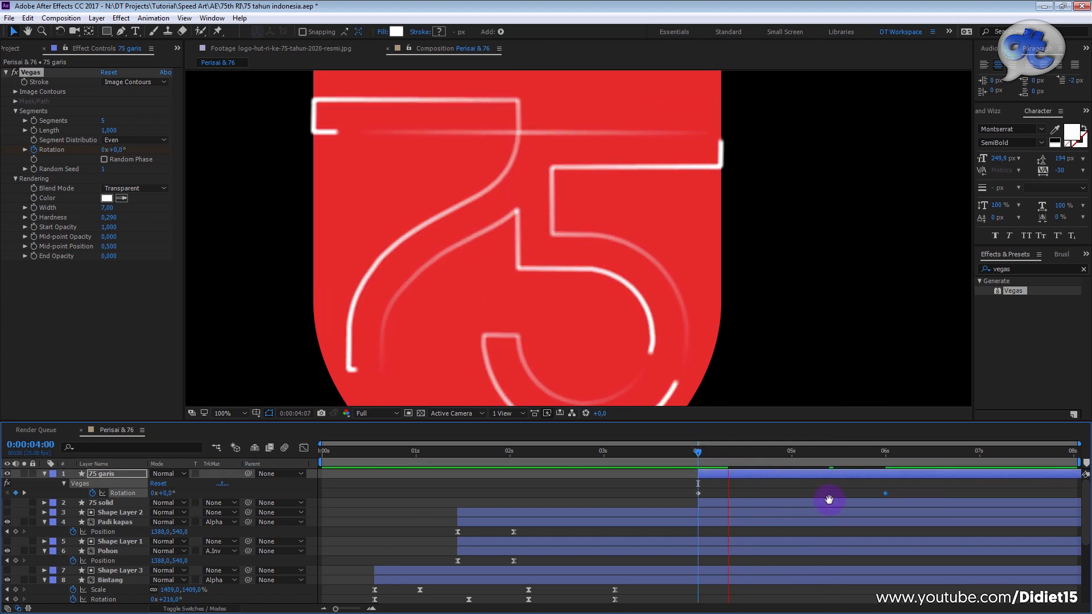
{"action": "left_click", "coordinate": [694, 453]}
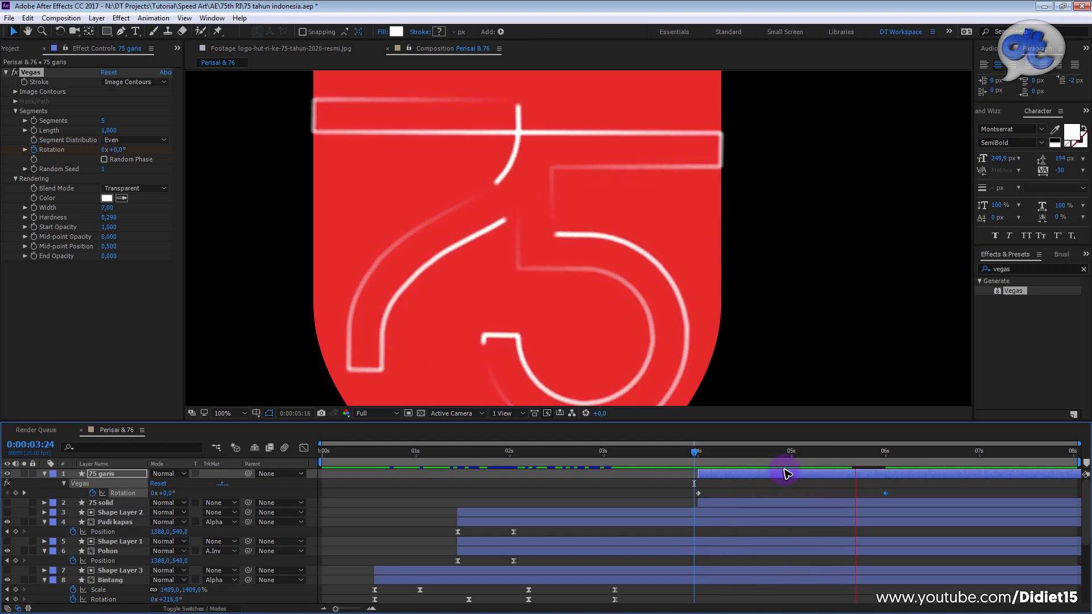
{"action": "left_click", "coordinate": [697, 453]}
{"action": "key", "text": "space"}
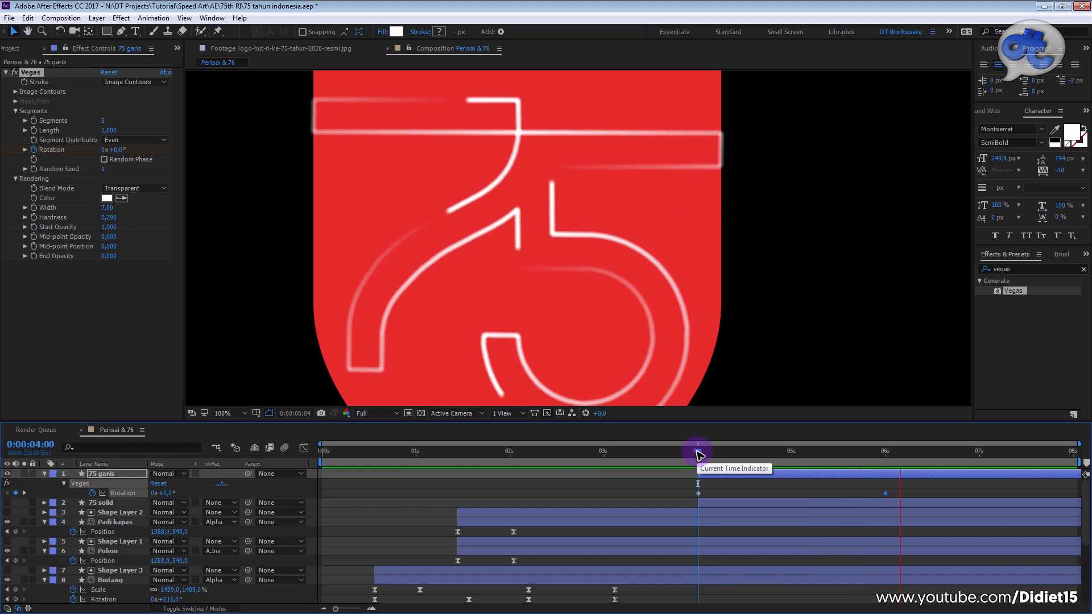
Step: Try Easy Ease on both Vegas rotation keyframes of 75 garis and preview the motion
{"action": "left_click_drag", "start_coordinate": [902, 487], "coordinate": [693, 506]}
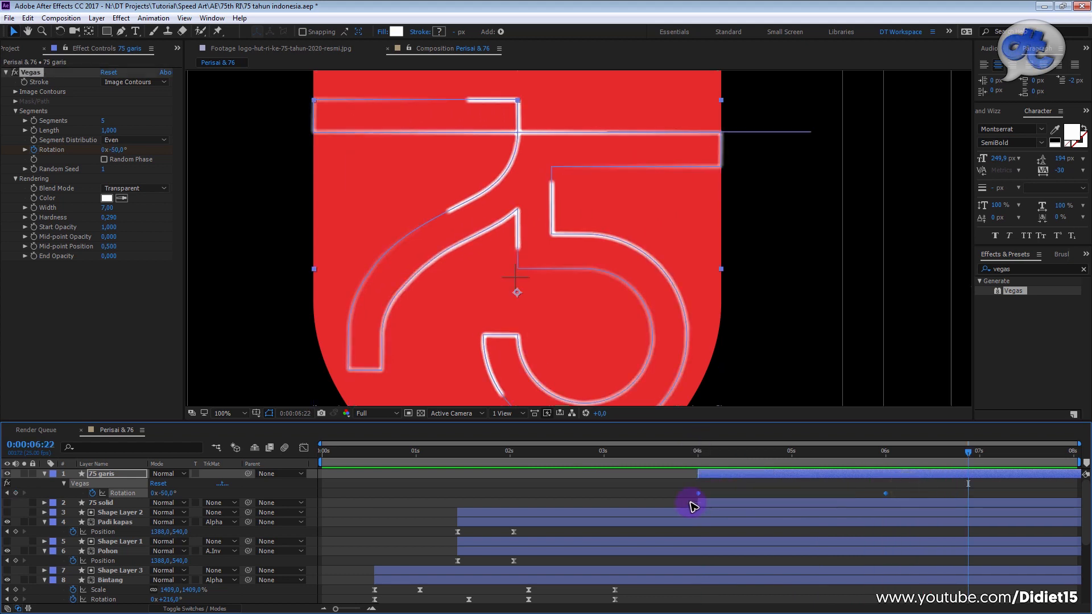
{"action": "key", "text": "F9"}
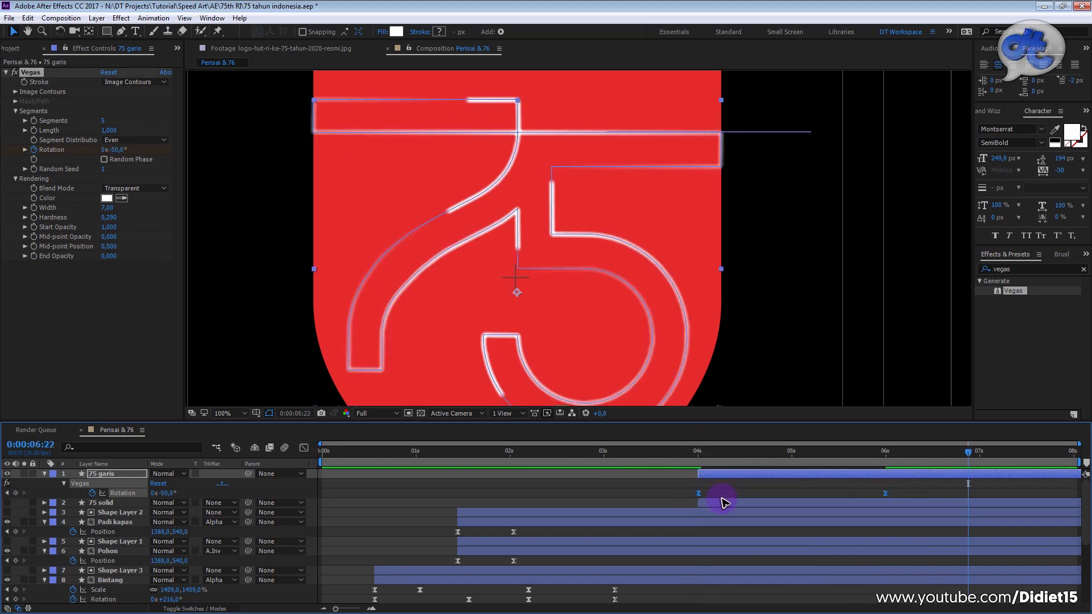
{"action": "left_click", "coordinate": [698, 455]}
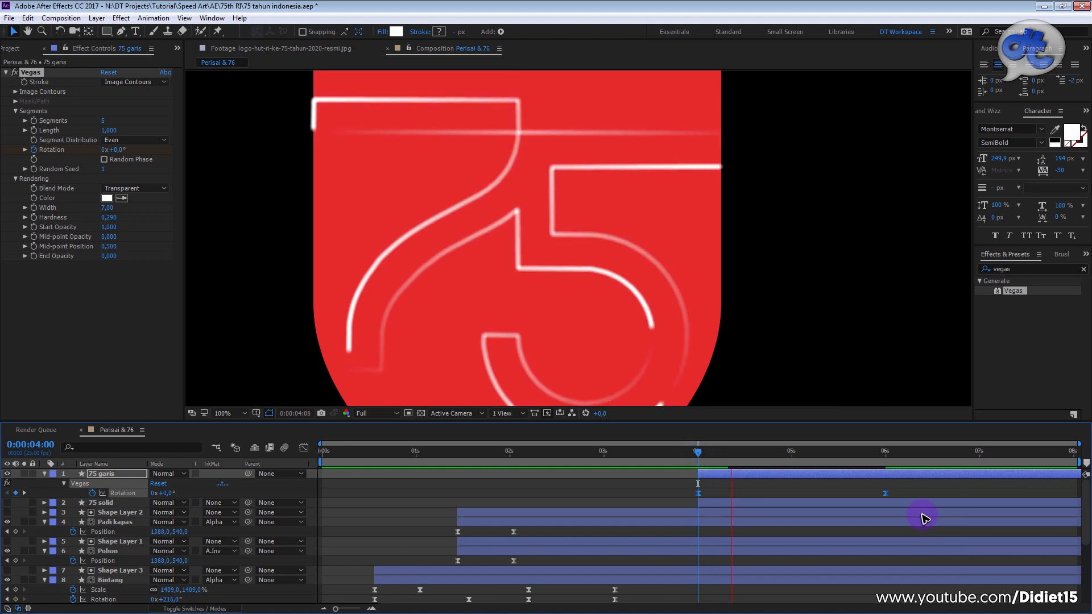
{"action": "key", "text": "space"}
{"action": "left_click", "coordinate": [841, 490]}
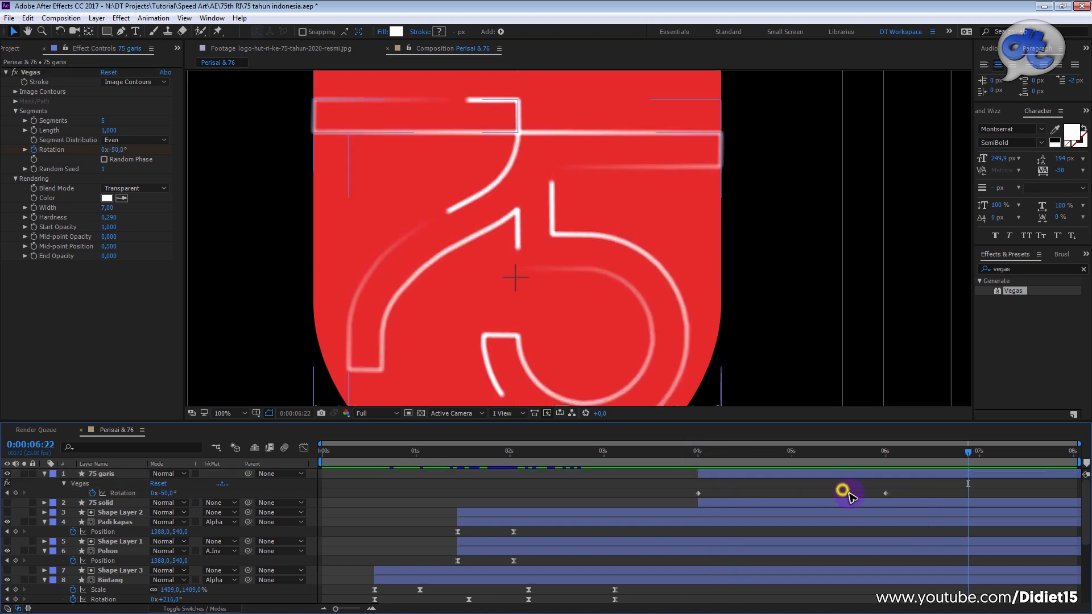
Step: Set the Vegas rotation keyframe of 75 garis at 6 seconds to -65° and preview the animation from about 4 seconds
{"action": "left_click", "coordinate": [888, 453]}
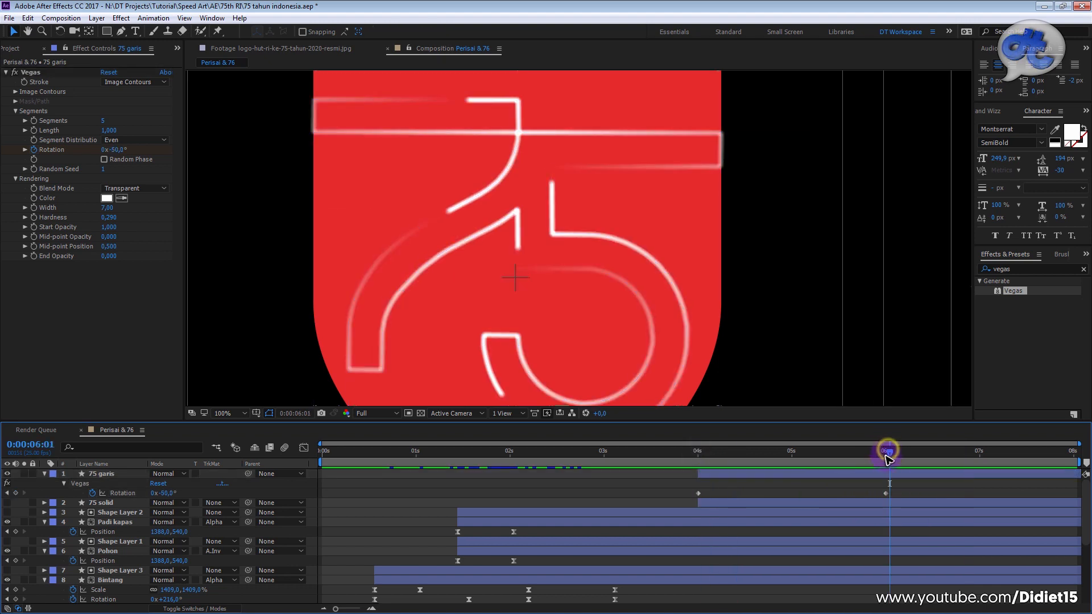
{"action": "left_click", "coordinate": [118, 149]}
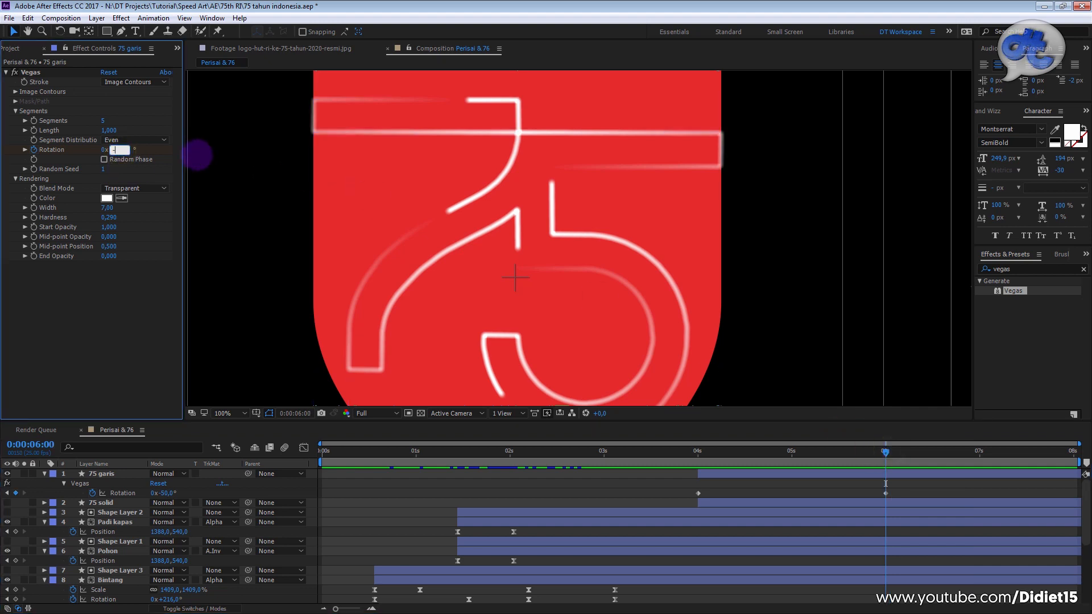
{"action": "type", "text": "-65"}
{"action": "key", "text": "Return"}
{"action": "left_click", "coordinate": [739, 493]}
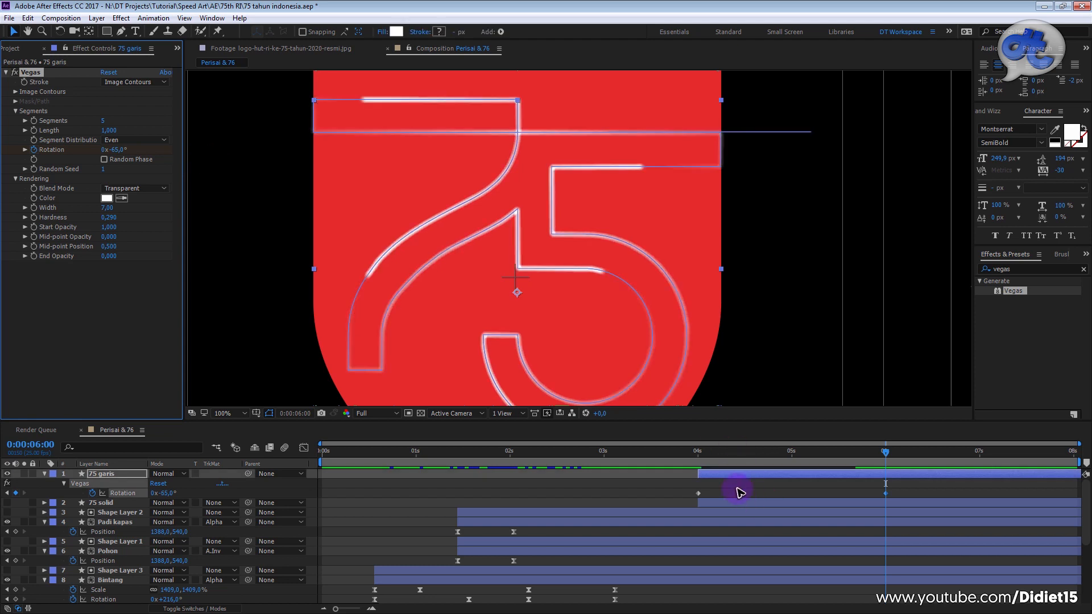
{"action": "left_click", "coordinate": [695, 455]}
{"action": "key", "text": "space"}
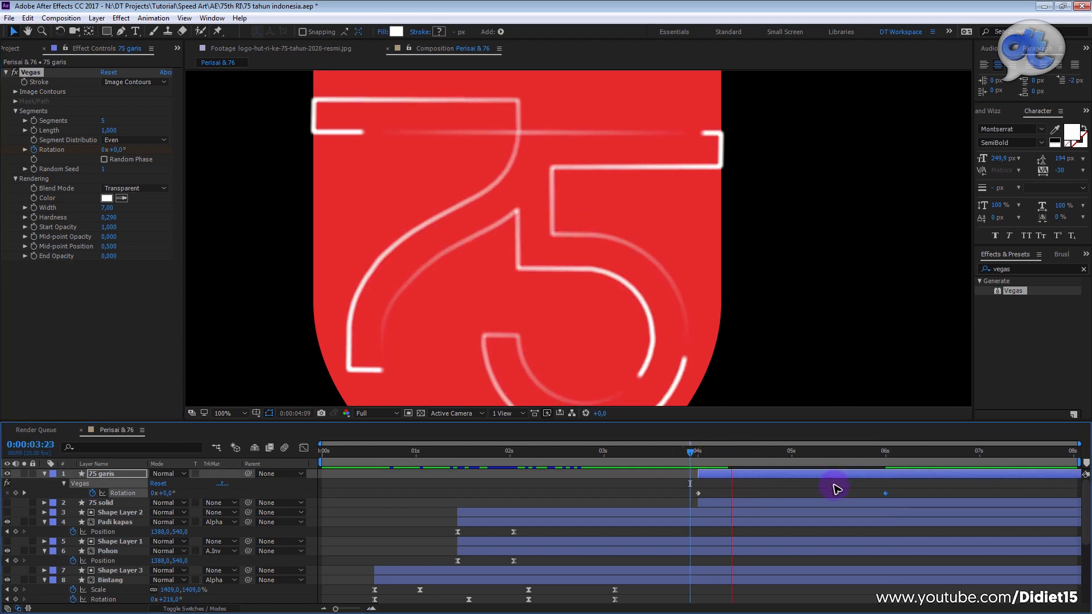
Step: Set the Vegas segments of 75 garis to 8 and preview the outline motion from 4 seconds
{"action": "left_click", "coordinate": [700, 452]}
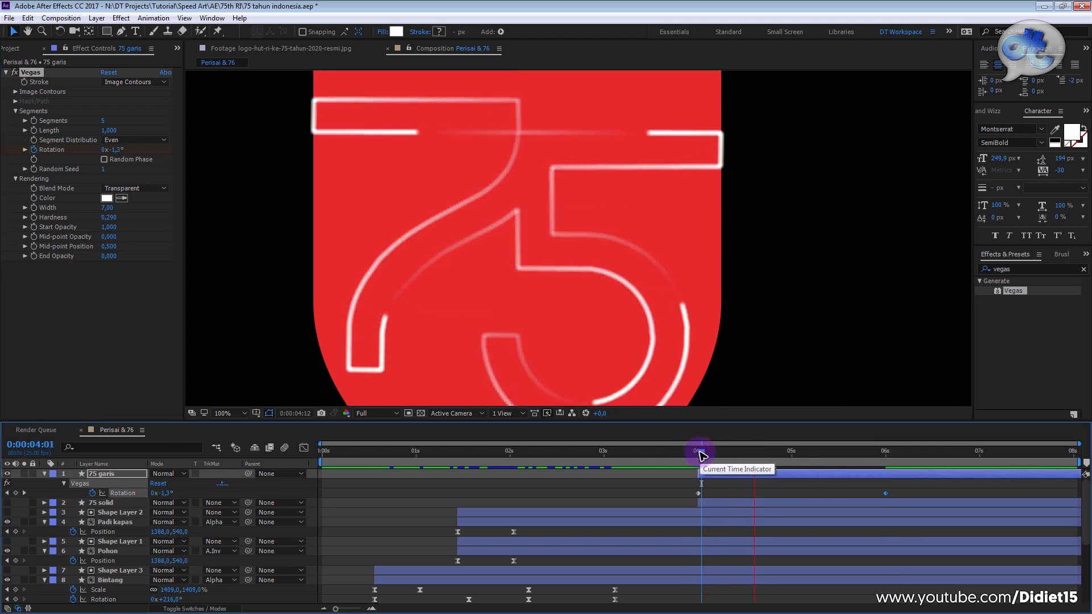
{"action": "left_click", "coordinate": [698, 455]}
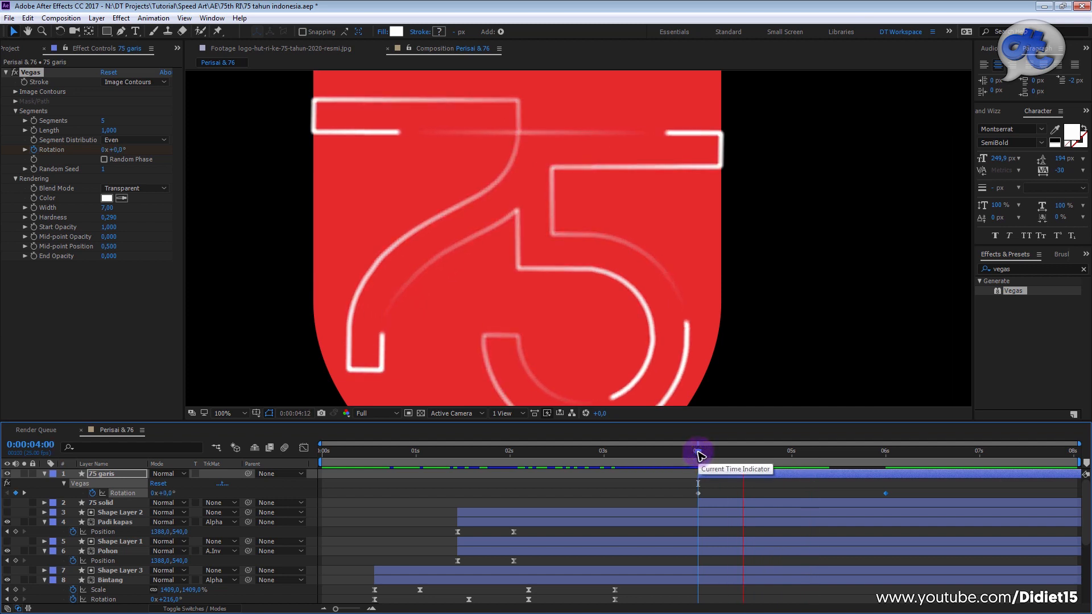
{"action": "left_click", "coordinate": [699, 455]}
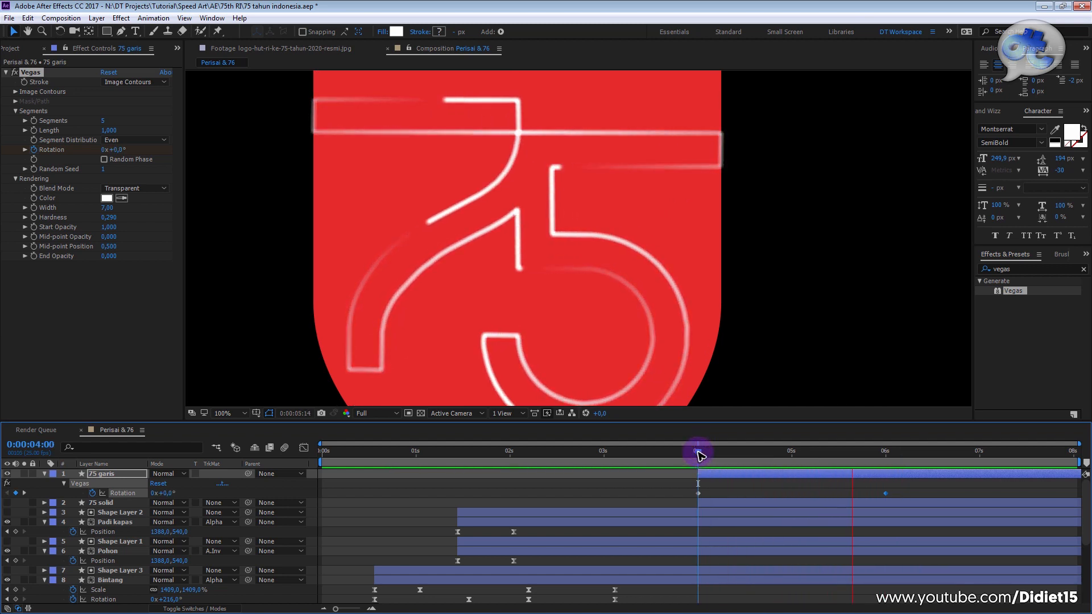
{"action": "key", "text": "space"}
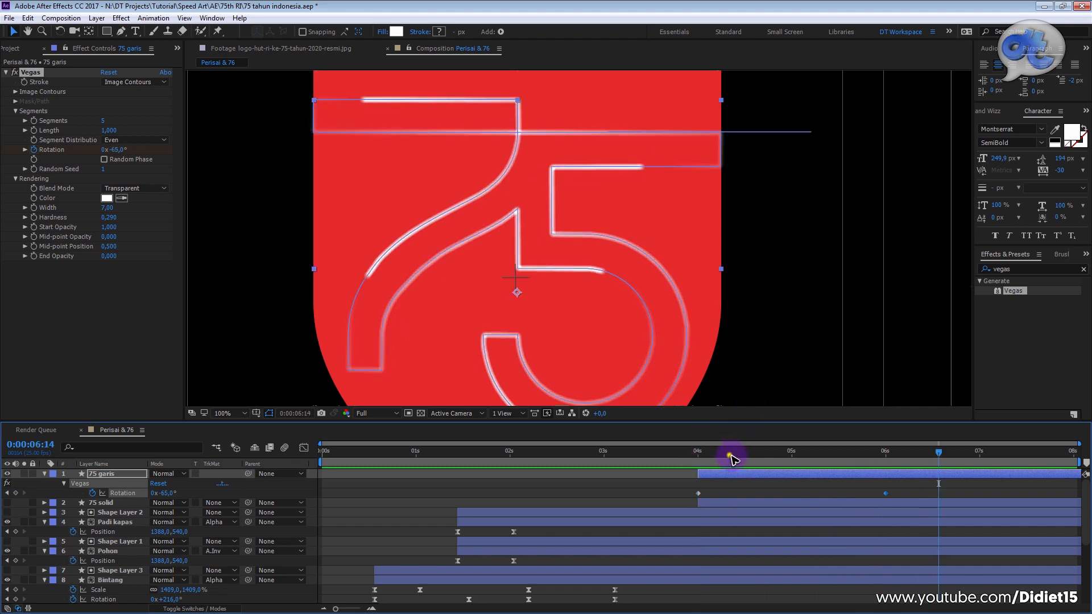
{"action": "left_click_drag", "start_coordinate": [730, 458], "coordinate": [775, 455]}
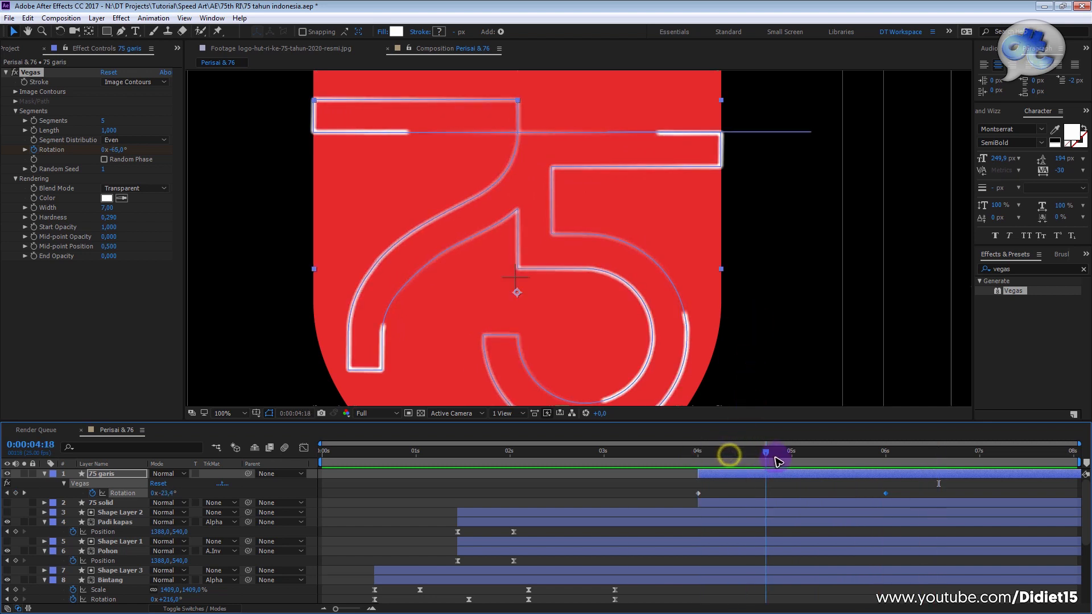
{"action": "left_click", "coordinate": [104, 120]}
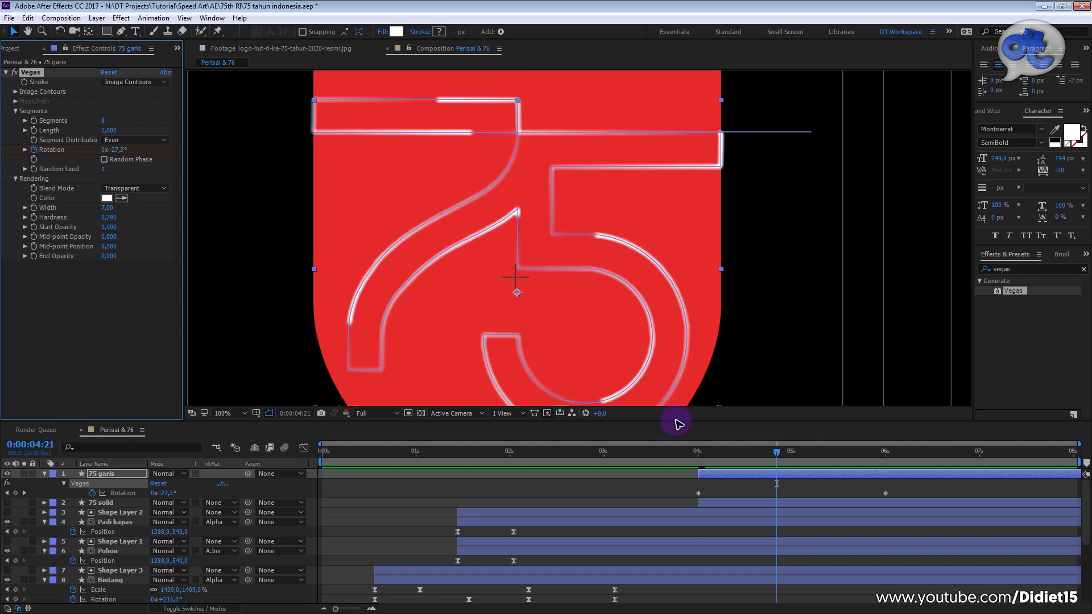
{"action": "left_click", "coordinate": [698, 451]}
{"action": "key", "text": "space"}
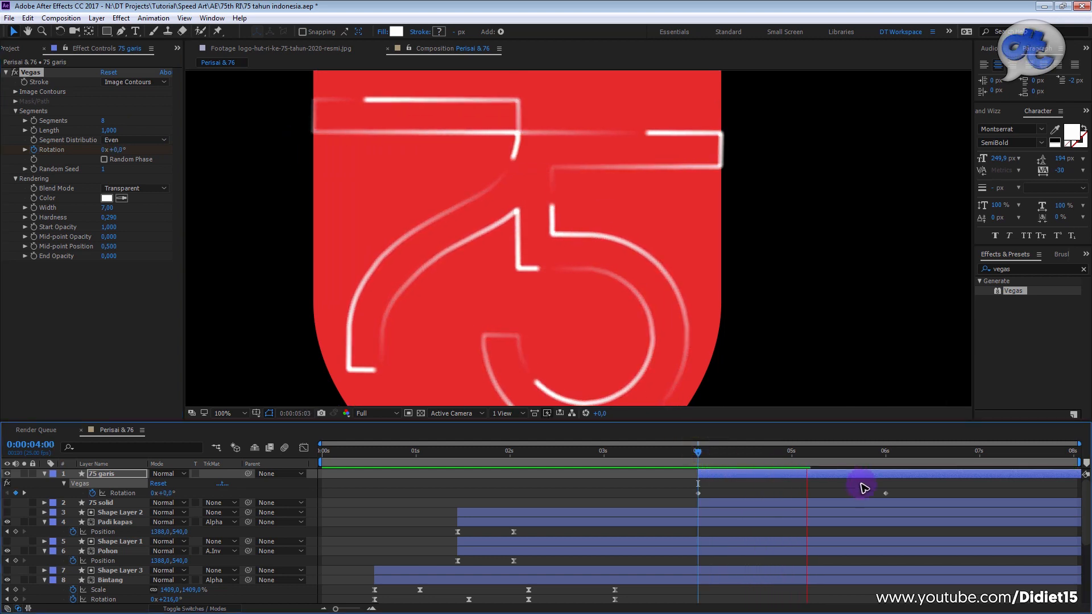
{"action": "key", "text": "space"}
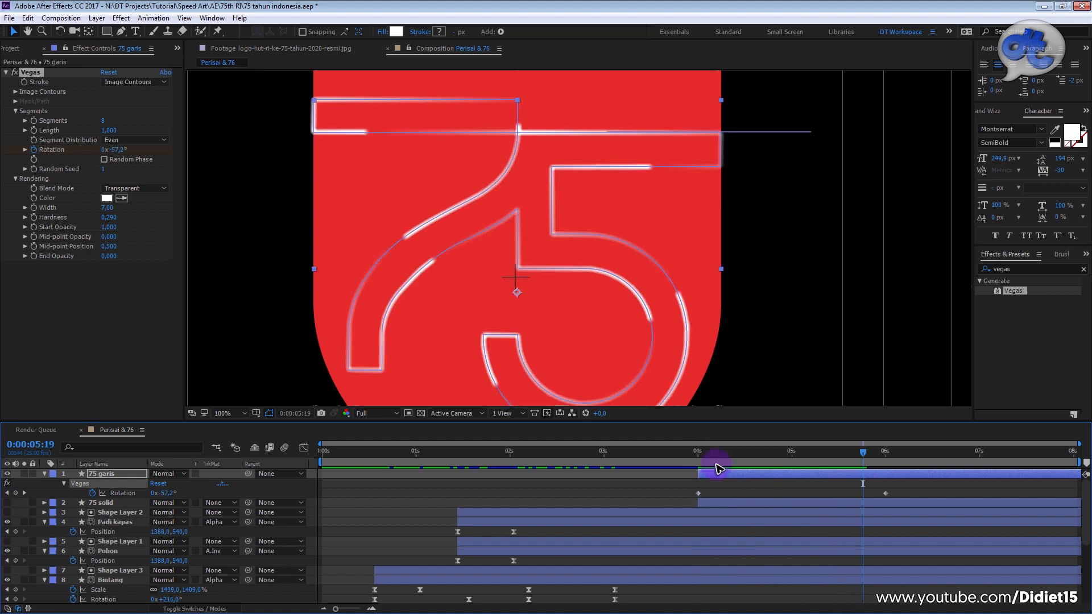
{"action": "key", "text": "space"}
{"action": "key", "text": "space"}
Step: Reveal the opacity of 75 garis alongside its Vegas keyframes and add a 100% opacity keyframe at 0:00:04:05
{"action": "left_click_drag", "start_coordinate": [717, 455], "coordinate": [697, 459]}
{"action": "key", "text": "Page_Down"}
{"action": "key", "text": "Page_Down"}
{"action": "key", "text": "Page_Down"}
{"action": "key", "text": "Page_Down"}
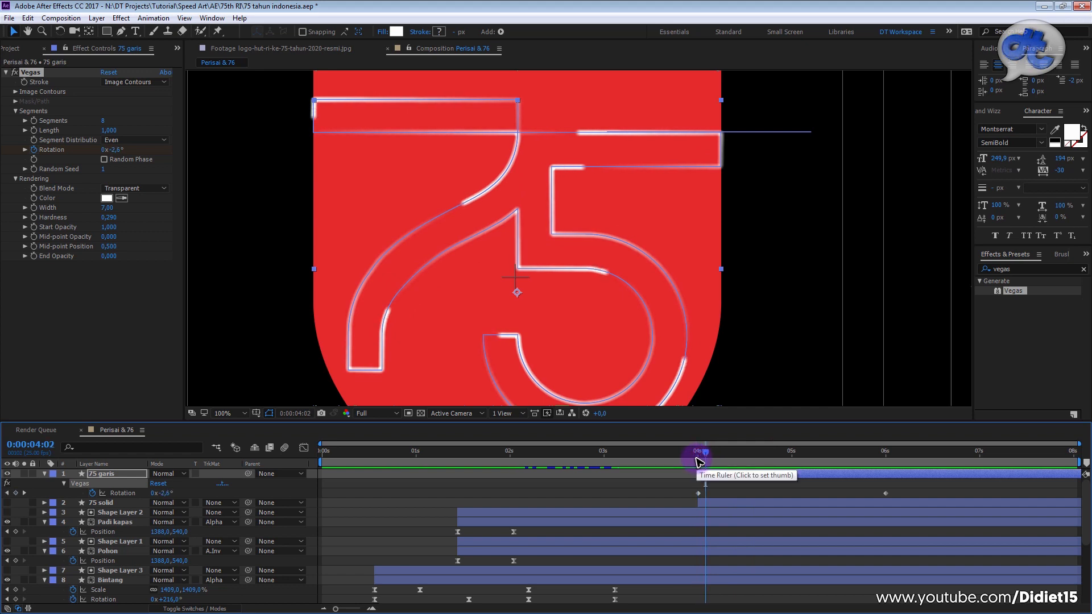
{"action": "key", "text": "Page_Down"}
{"action": "key", "text": "Page_Down"}
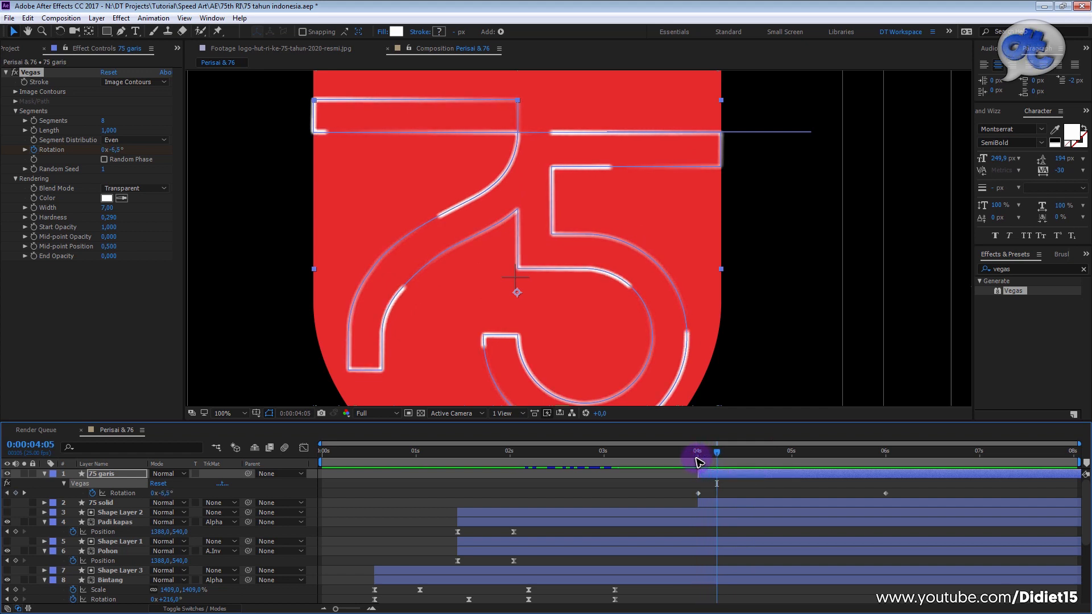
{"action": "left_click", "coordinate": [131, 476]}
{"action": "key", "text": "shift+t"}
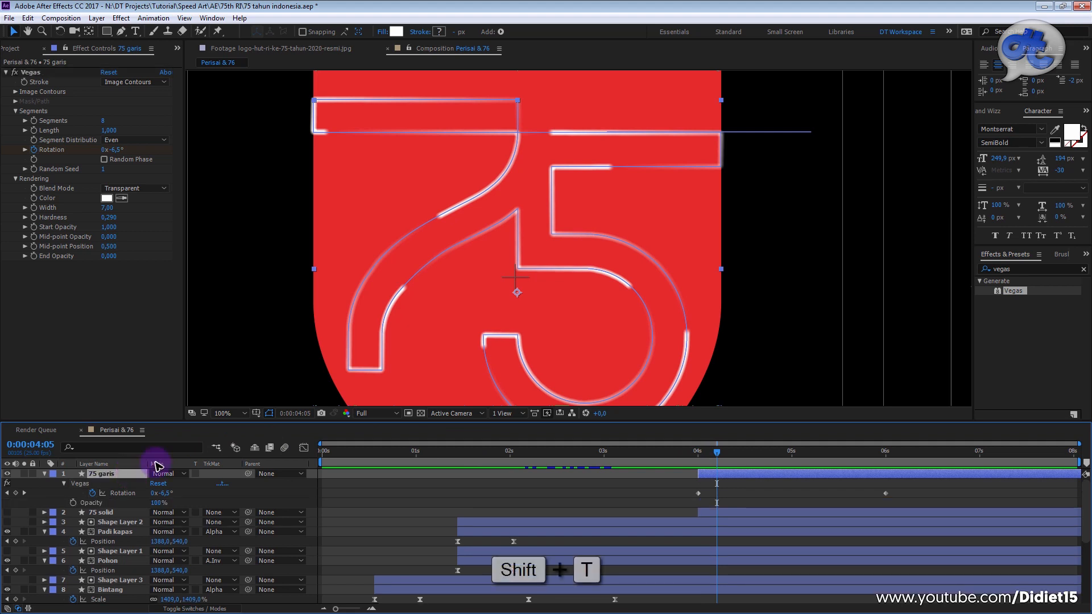
{"action": "left_click", "coordinate": [73, 503]}
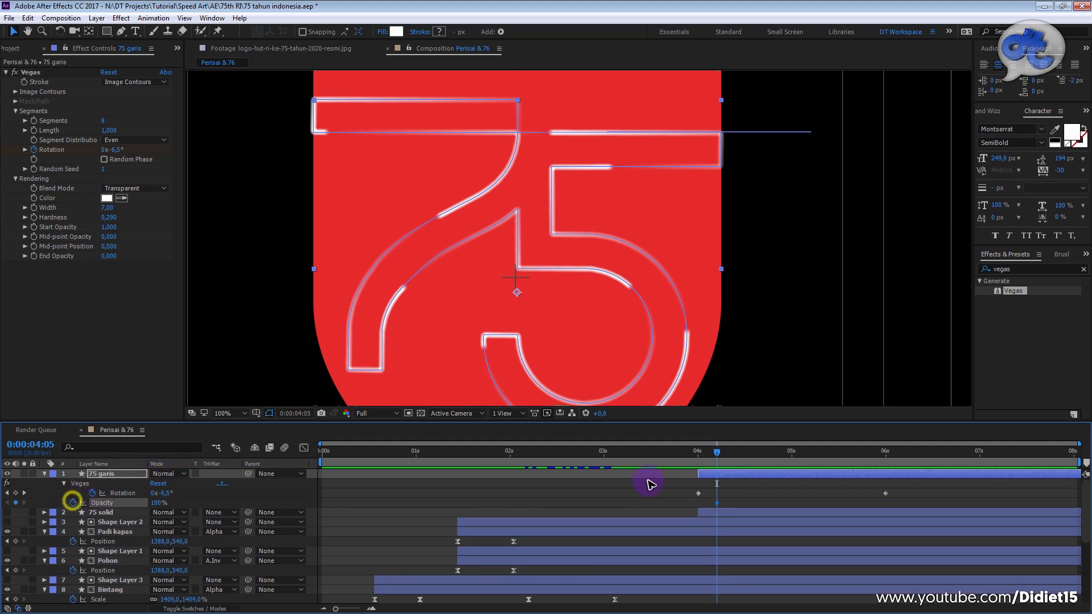
Step: Set the opacity of 75 garis to 0% at 4 seconds for a fade-in
{"action": "left_click_drag", "start_coordinate": [715, 455], "coordinate": [698, 455]}
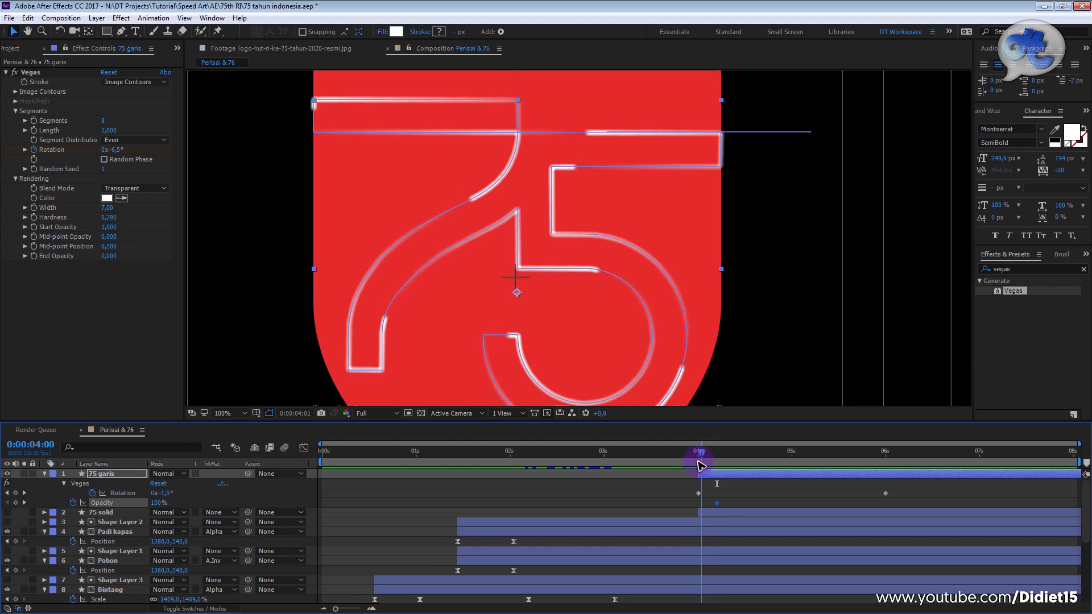
{"action": "left_click", "coordinate": [153, 504]}
{"action": "type", "text": "0"}
{"action": "key", "text": "Return"}
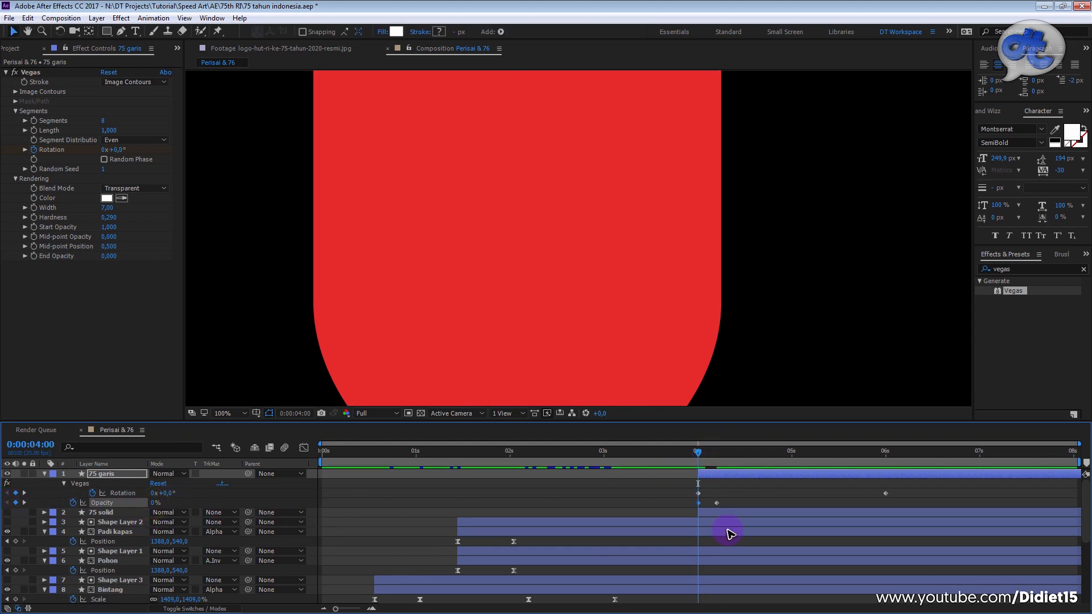
Step: Move the 100% opacity keyframe of 75 garis to about 0:00:04:08 and preview the longer fade-in
{"action": "key", "text": "space"}
{"action": "left_click_drag", "start_coordinate": [717, 503], "coordinate": [728, 503]}
{"action": "left_click", "coordinate": [691, 453]}
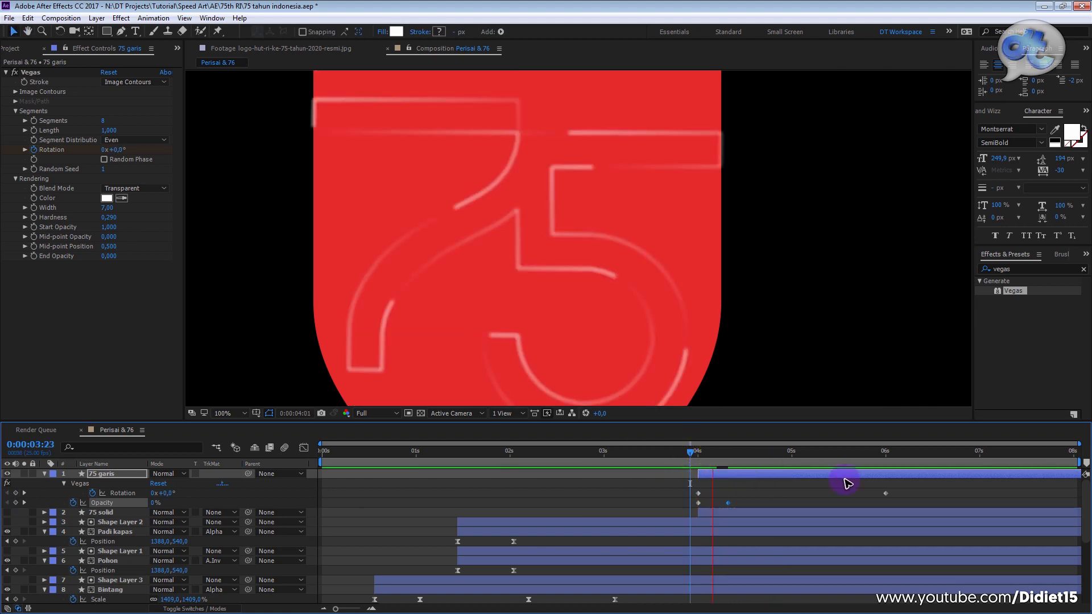
{"action": "key", "text": "space"}
Step: Add a fade-out to 75 garis with opacity keyframes of 100% at 0:00:05:18 and 0% at 6 seconds, and preview it
{"action": "left_click_drag", "start_coordinate": [881, 456], "coordinate": [860, 459]}
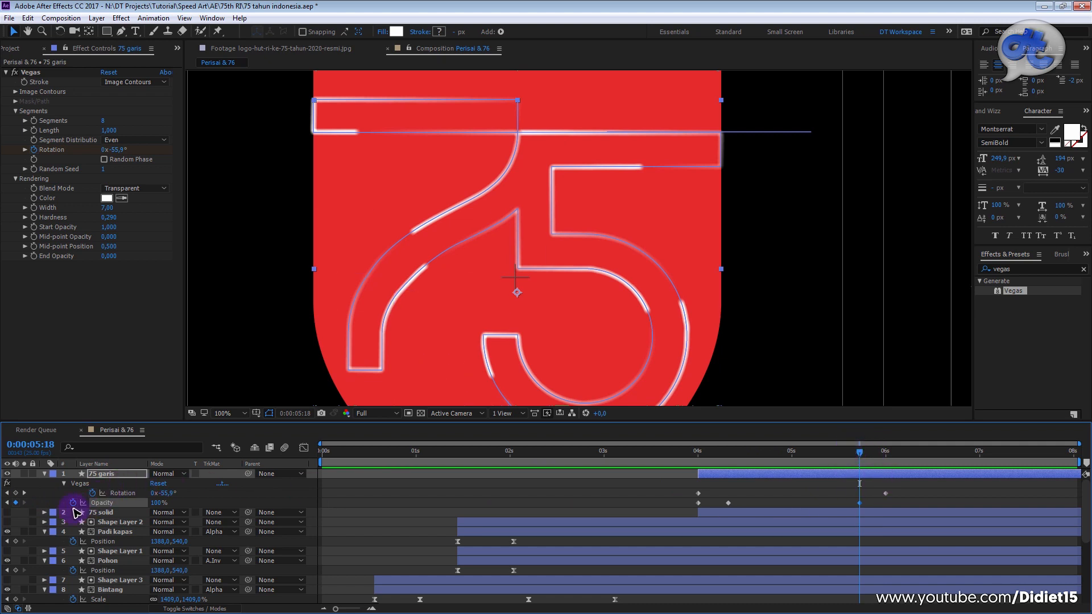
{"action": "left_click", "coordinate": [886, 452]}
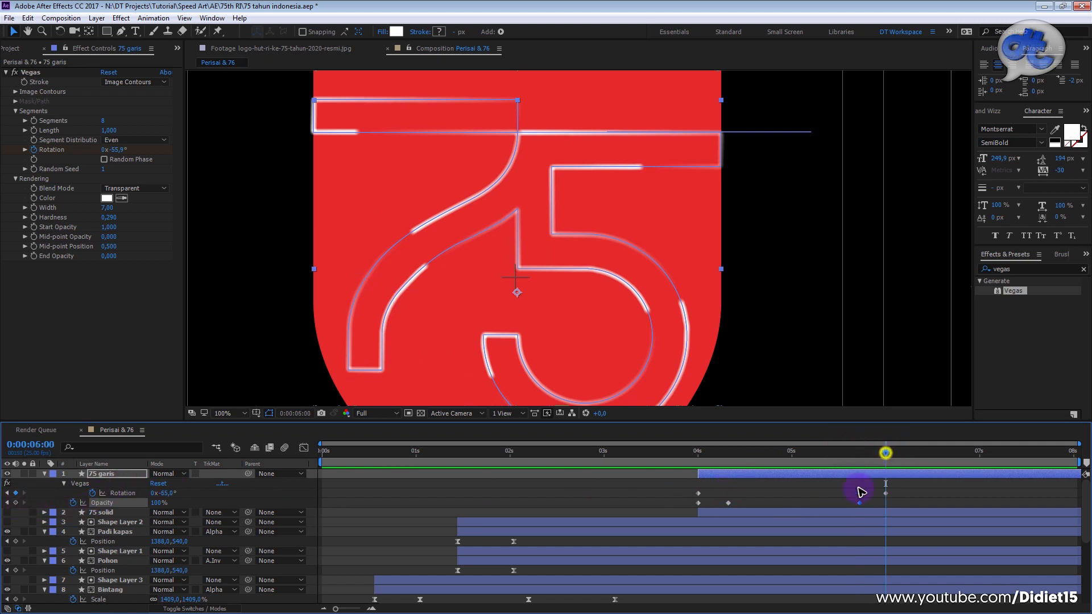
{"action": "left_click", "coordinate": [159, 503]}
{"action": "left_click", "coordinate": [815, 452]}
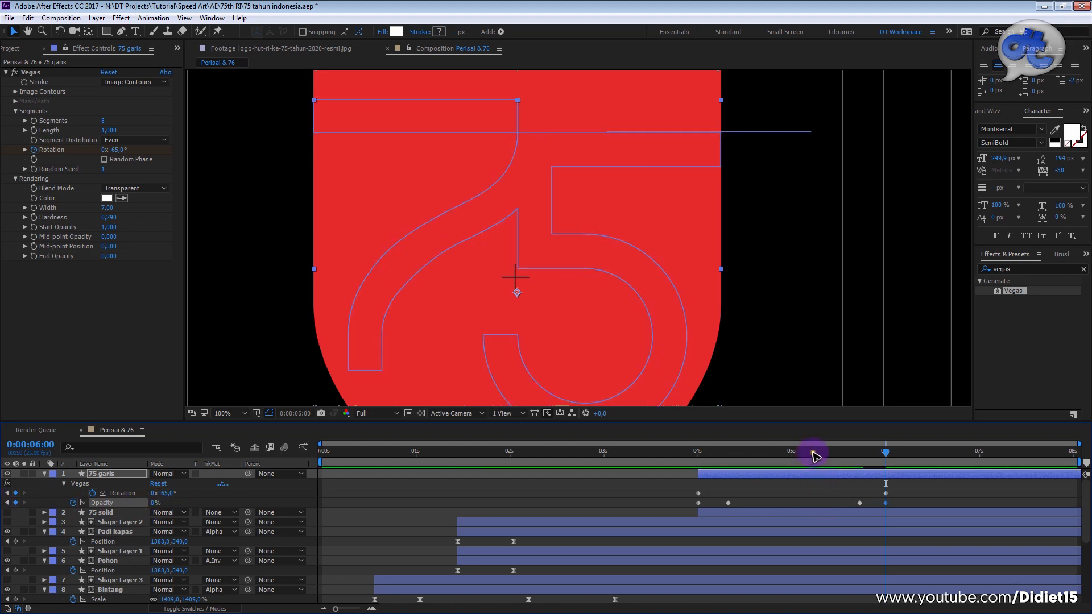
{"action": "key", "text": "space"}
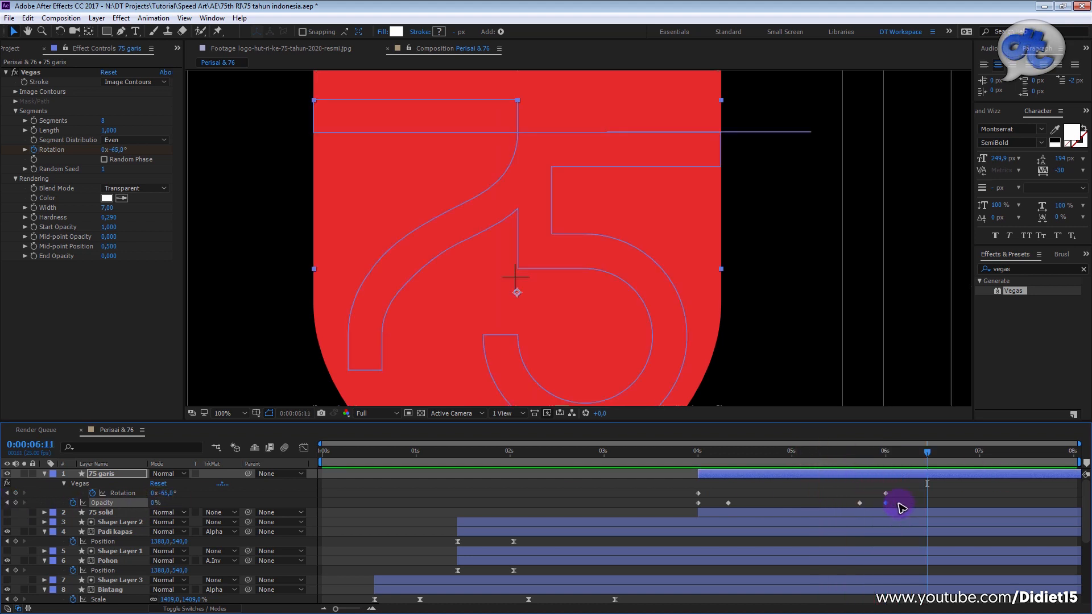
Step: Move the 100% opacity keyframe that starts the fade-out of 75 garis to about 0:00:05:07 and preview it
{"action": "left_click_drag", "start_coordinate": [860, 503], "coordinate": [818, 503]}
{"action": "left_click", "coordinate": [814, 452]}
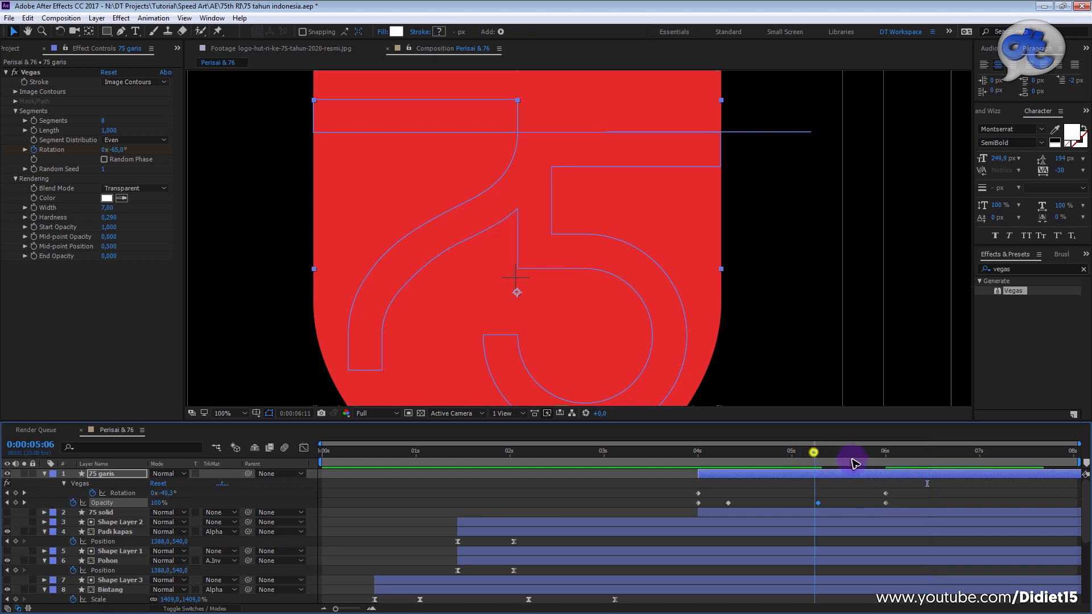
{"action": "key", "text": "space"}
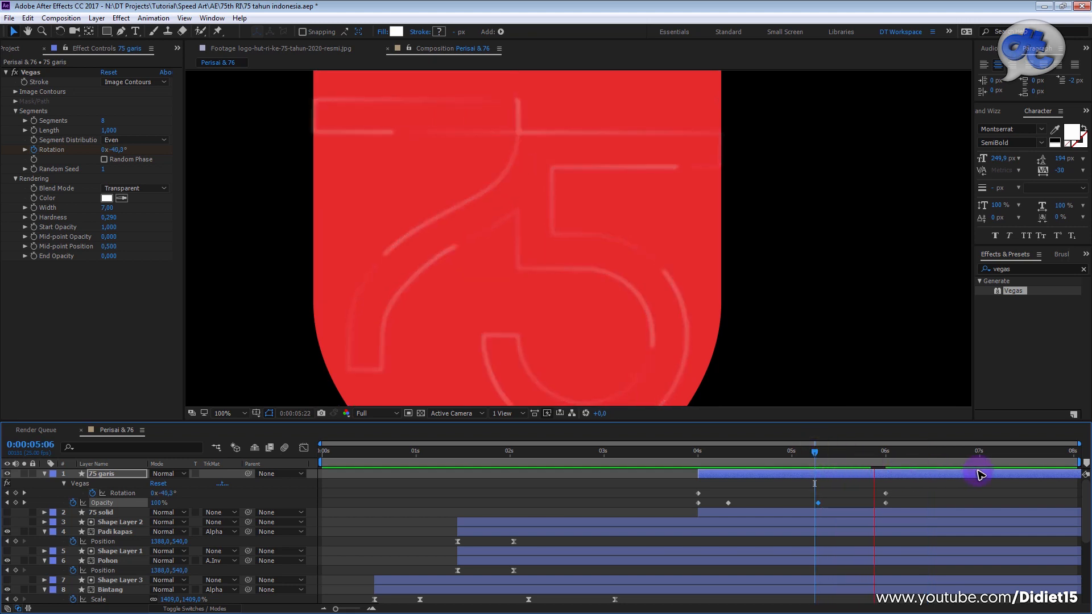
{"action": "key", "text": "space"}
Step: Make the 75 solid layer visible and shift its start to 0:00:04:17
{"action": "left_click_drag", "start_coordinate": [797, 448], "coordinate": [712, 452]}
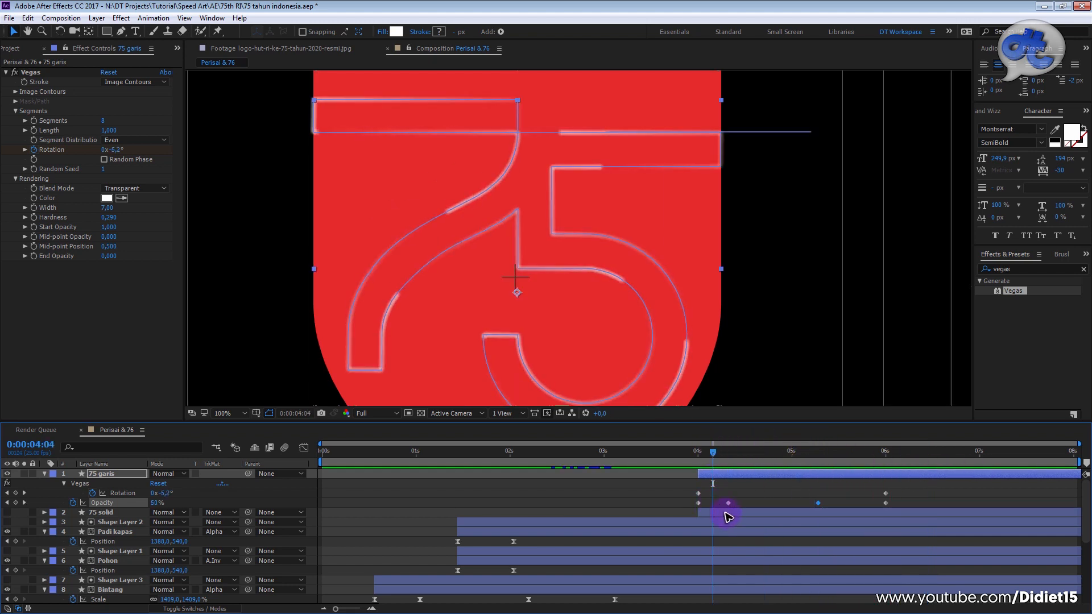
{"action": "left_click", "coordinate": [725, 514]}
{"action": "left_click", "coordinate": [6, 512]}
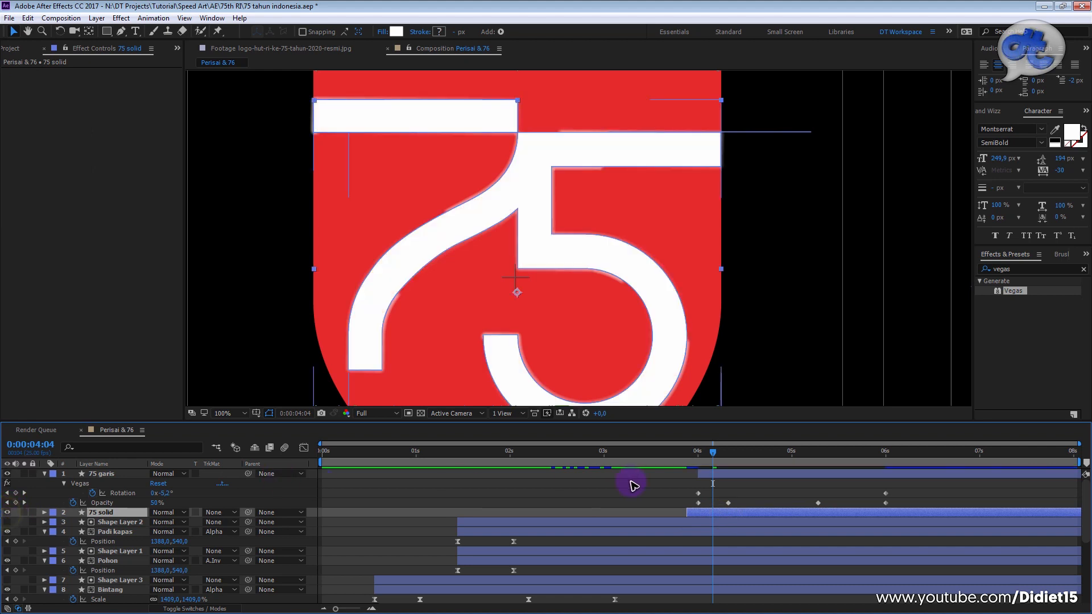
{"action": "left_click_drag", "start_coordinate": [700, 512], "coordinate": [711, 512]}
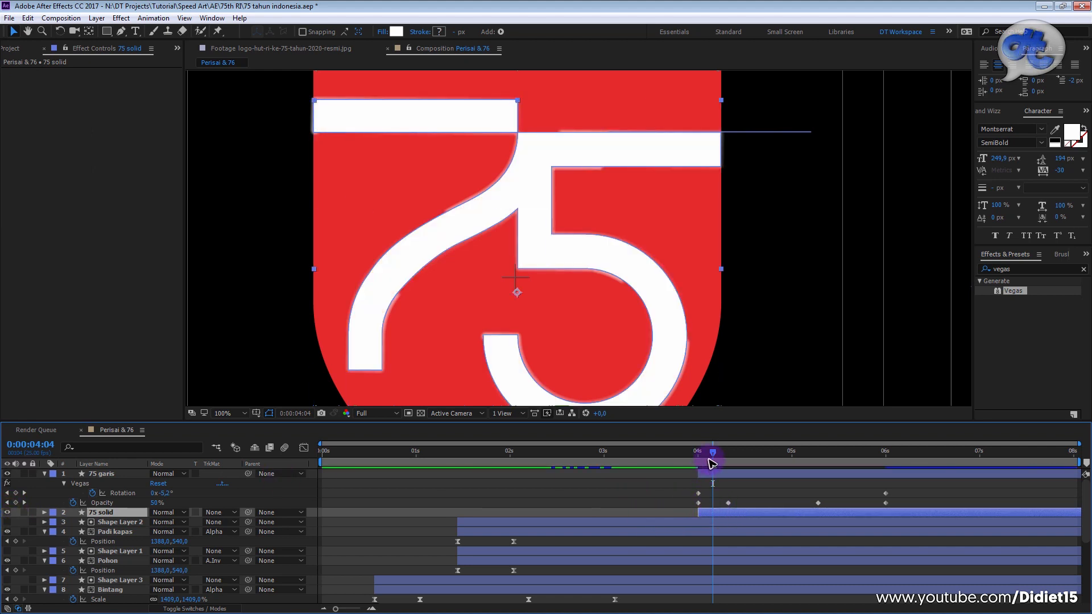
{"action": "left_click_drag", "start_coordinate": [711, 455], "coordinate": [749, 469]}
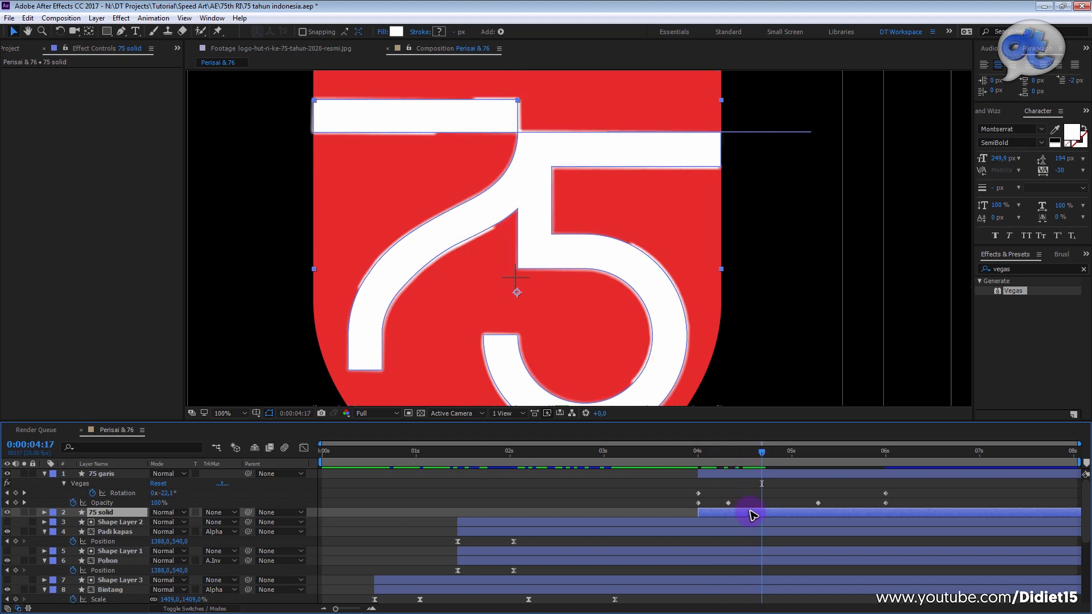
{"action": "left_click_drag", "start_coordinate": [754, 515], "coordinate": [816, 511]}
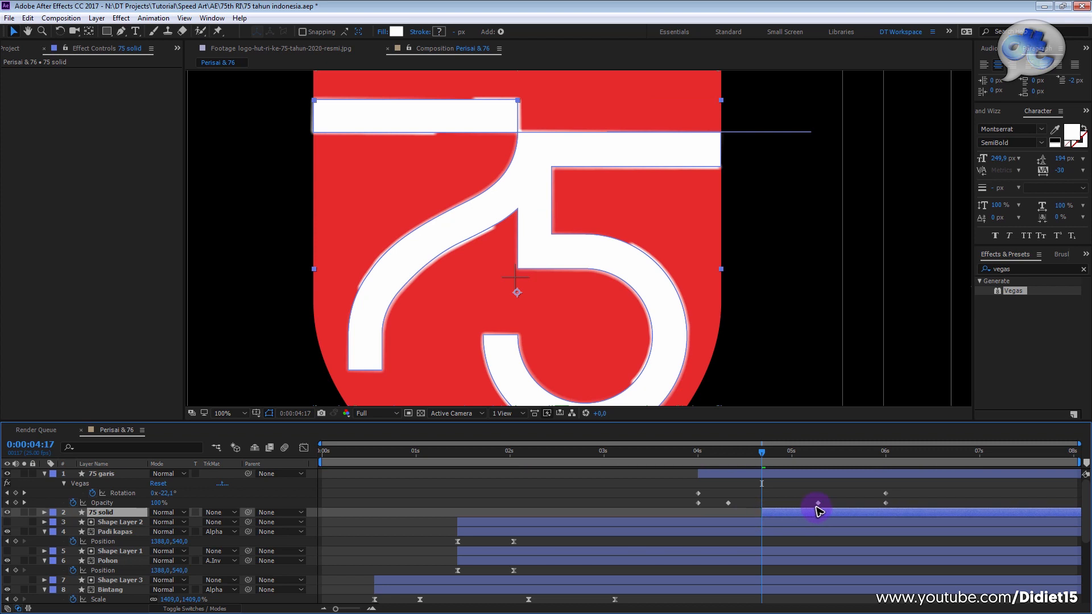
Step: Keyframe the opacity of 75 solid from 0% at 0:00:04:17 to 100% at 6 seconds and preview the fade-in
{"action": "key", "text": "t"}
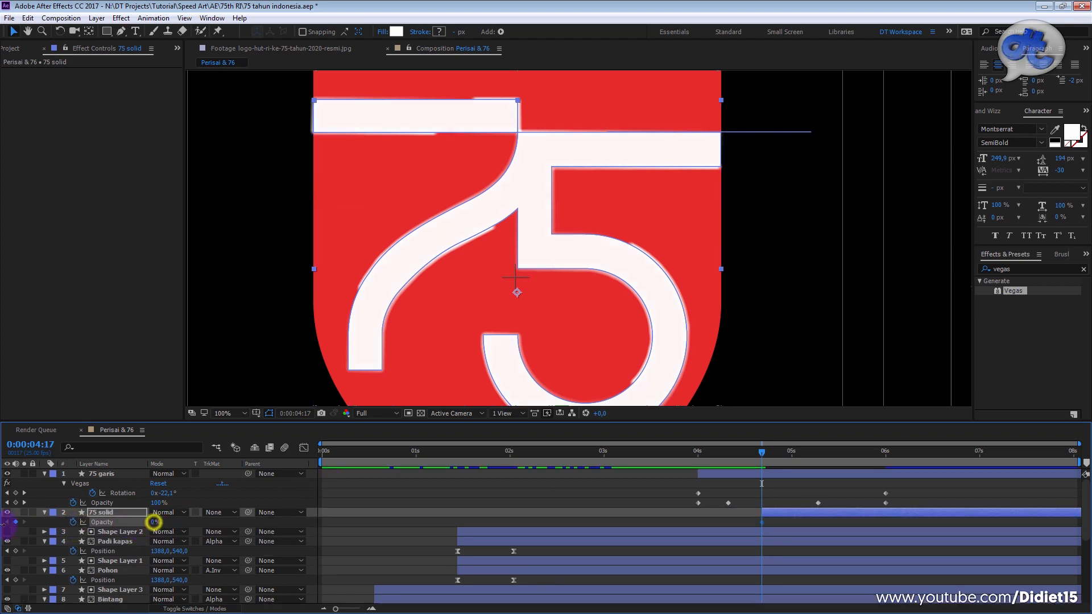
{"action": "left_click_drag", "start_coordinate": [862, 455], "coordinate": [886, 455]}
{"action": "left_click_drag", "start_coordinate": [152, 522], "coordinate": [916, 516]}
{"action": "left_click_drag", "start_coordinate": [799, 458], "coordinate": [675, 457]}
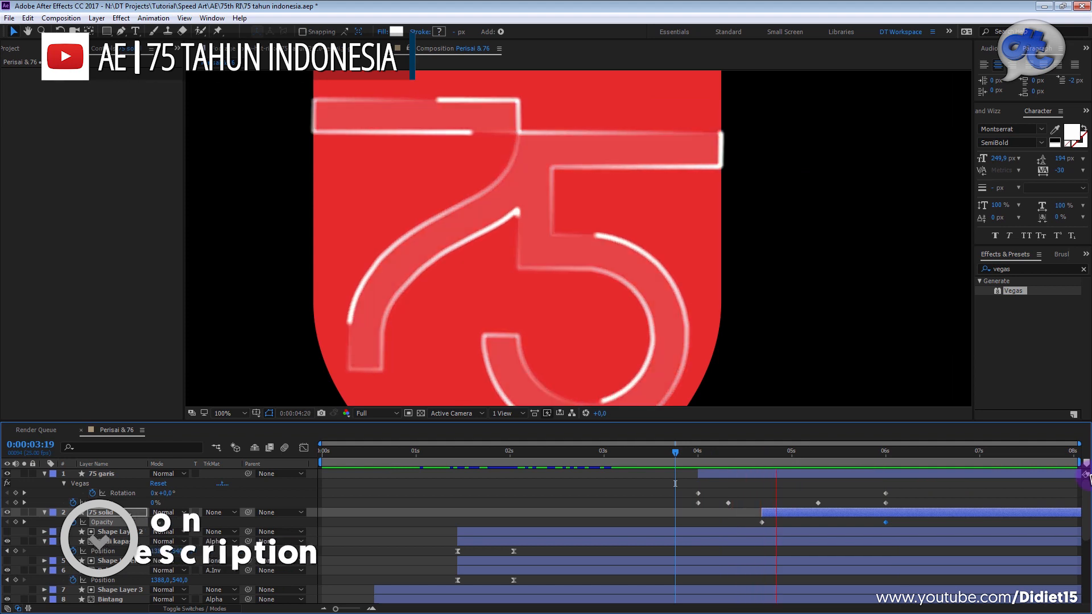
{"action": "left_click", "coordinate": [699, 450]}
{"action": "key", "text": "space"}
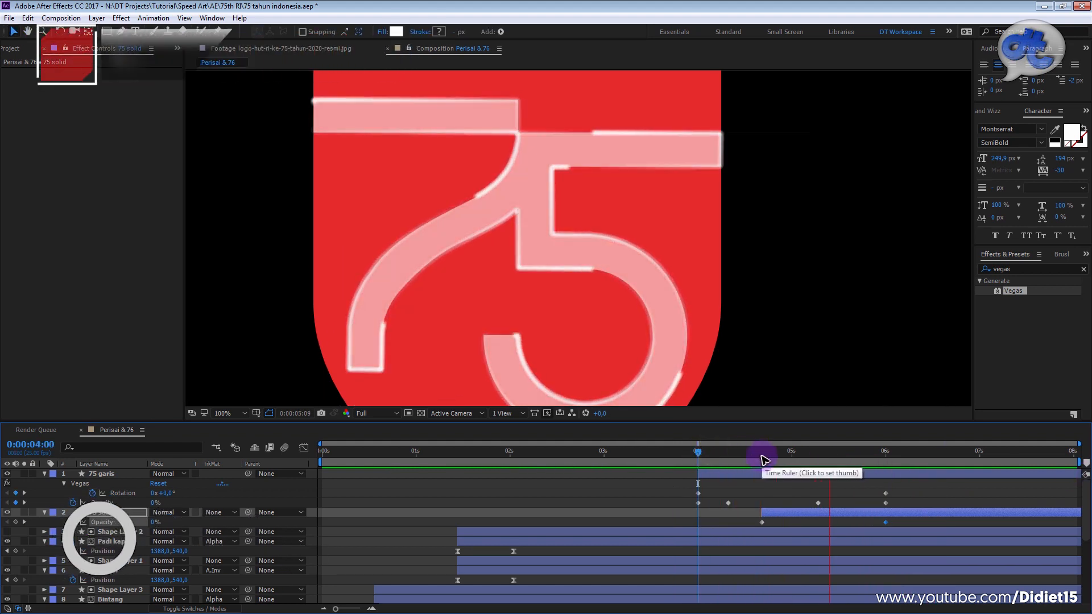
Step: Set the Vegas rotation keyframe of 75 garis at 6 seconds to -90° and preview the full animation from about 4 seconds
{"action": "left_click", "coordinate": [885, 451]}
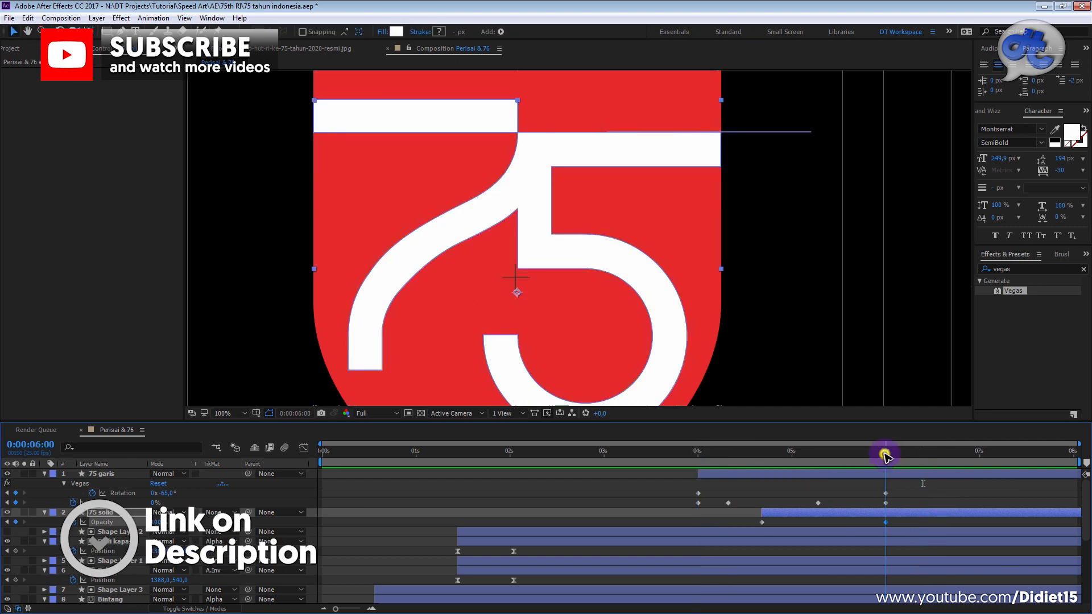
{"action": "left_click", "coordinate": [835, 475]}
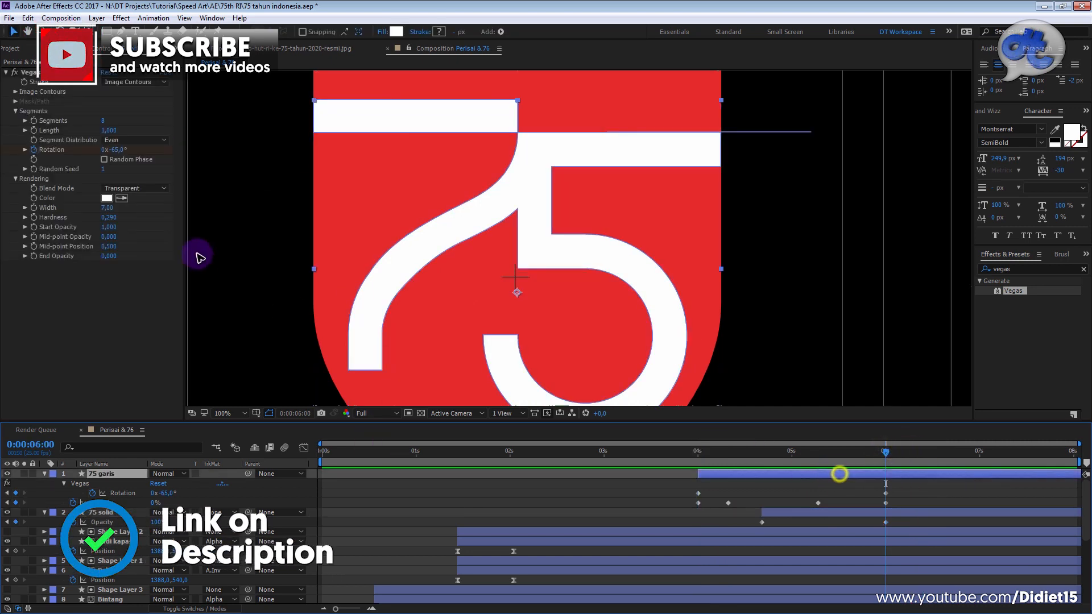
{"action": "left_click", "coordinate": [120, 149]}
{"action": "type", "text": "-90"}
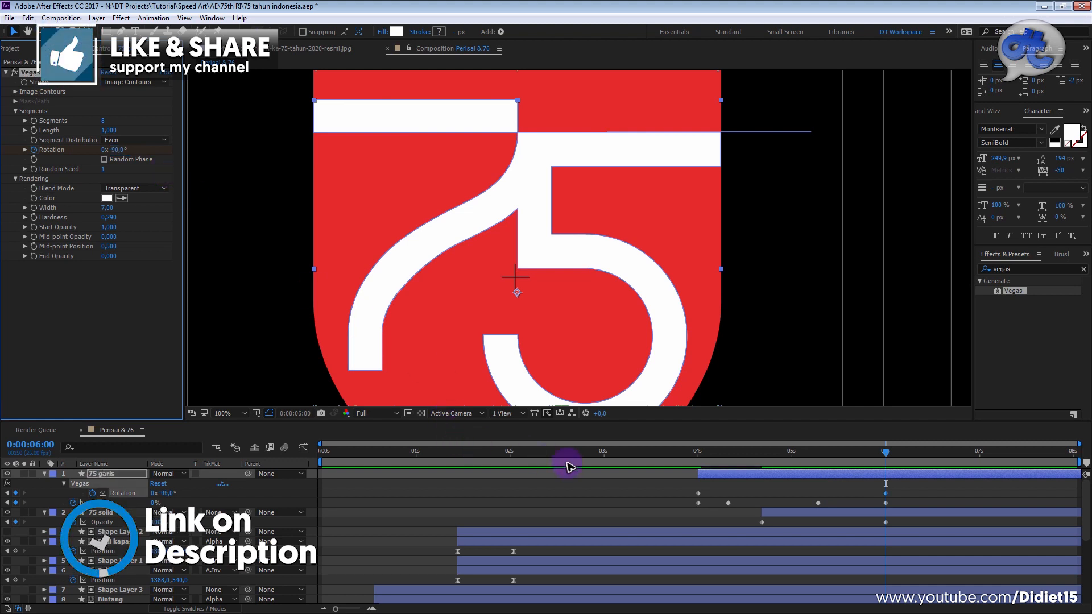
{"action": "left_click", "coordinate": [689, 452]}
{"action": "key", "text": "space"}
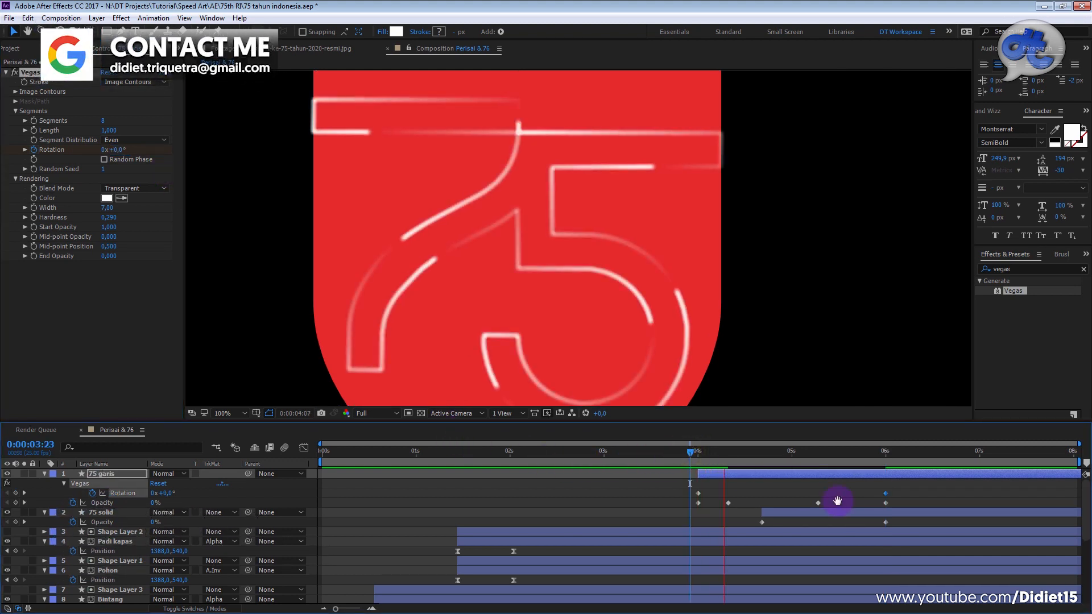
{"action": "left_click", "coordinate": [697, 455]}
{"action": "key", "text": "space"}
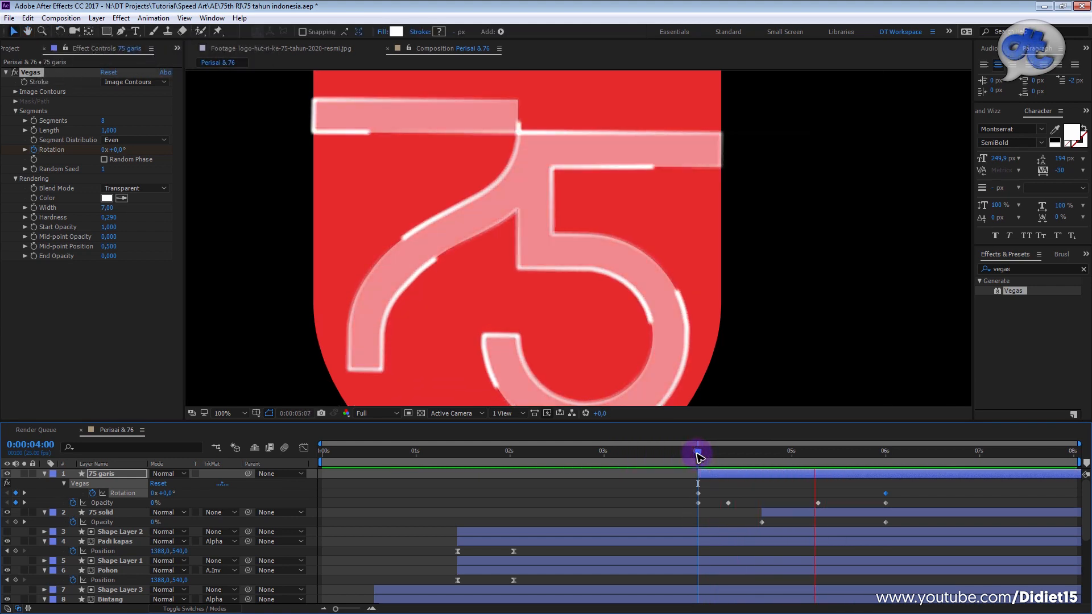
{"action": "left_click", "coordinate": [577, 243]}
{"action": "scroll", "coordinate": [577, 243], "scroll_direction": "down", "scroll_amount": 2}
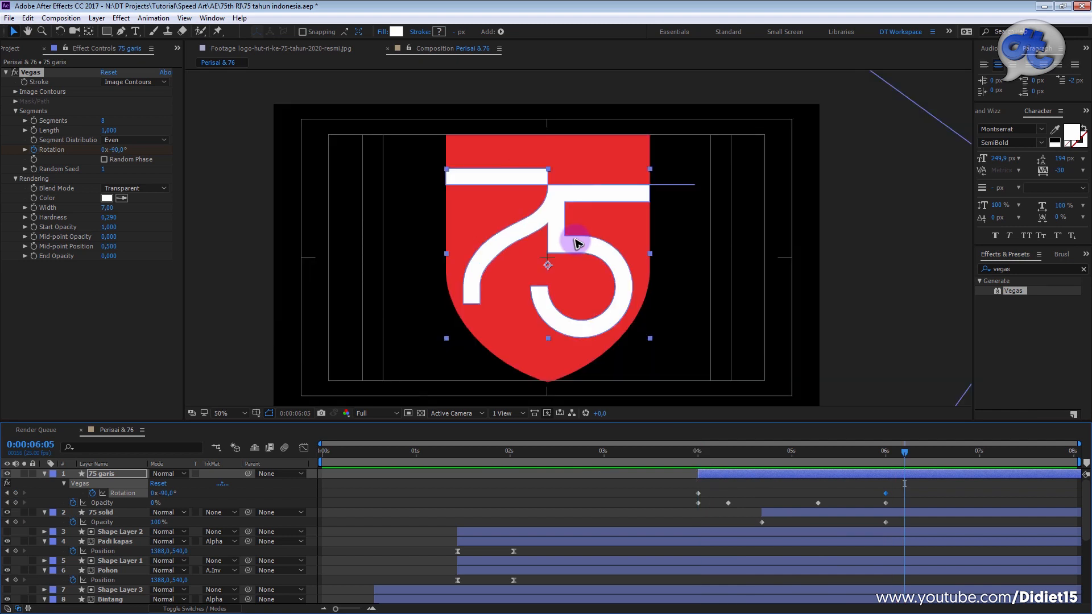
Step: Preview the 75 outline and fade-in animation again from about 0:00:04:02
{"action": "left_click", "coordinate": [704, 453]}
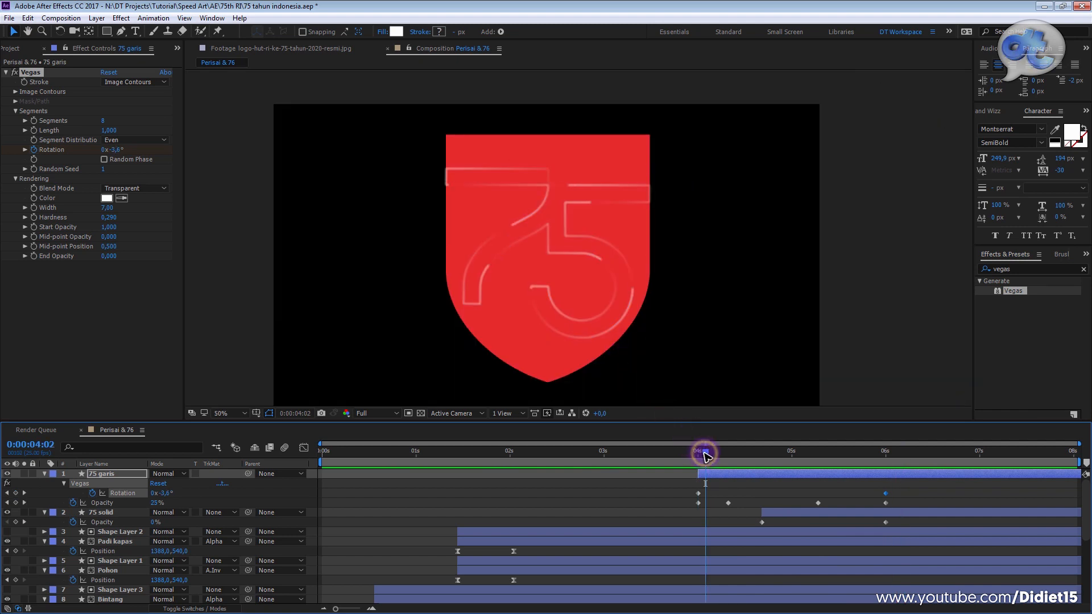
{"action": "key", "text": "space"}
{"action": "left_click", "coordinate": [703, 454]}
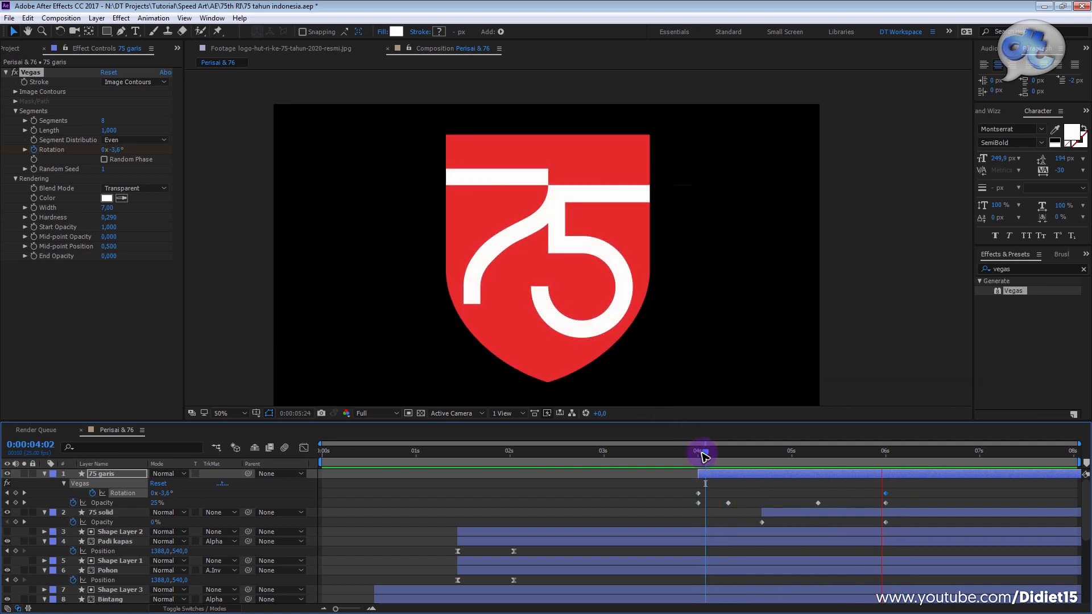
{"action": "key", "text": "space"}
Step: Collapse the revealed keyframe properties of all layers in the Perisai & 76 composition
{"action": "left_click", "coordinate": [452, 489]}
{"action": "key", "text": "u"}
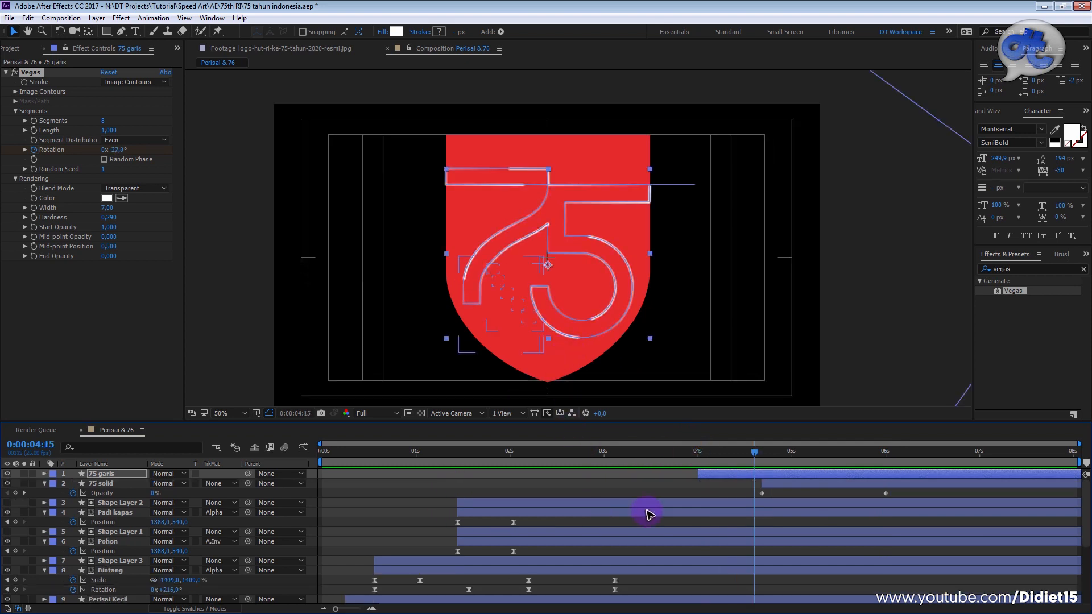
{"action": "key", "text": "u"}
{"action": "key", "text": "u"}
{"action": "key", "text": "ctrl+a"}
{"action": "key", "text": "u"}
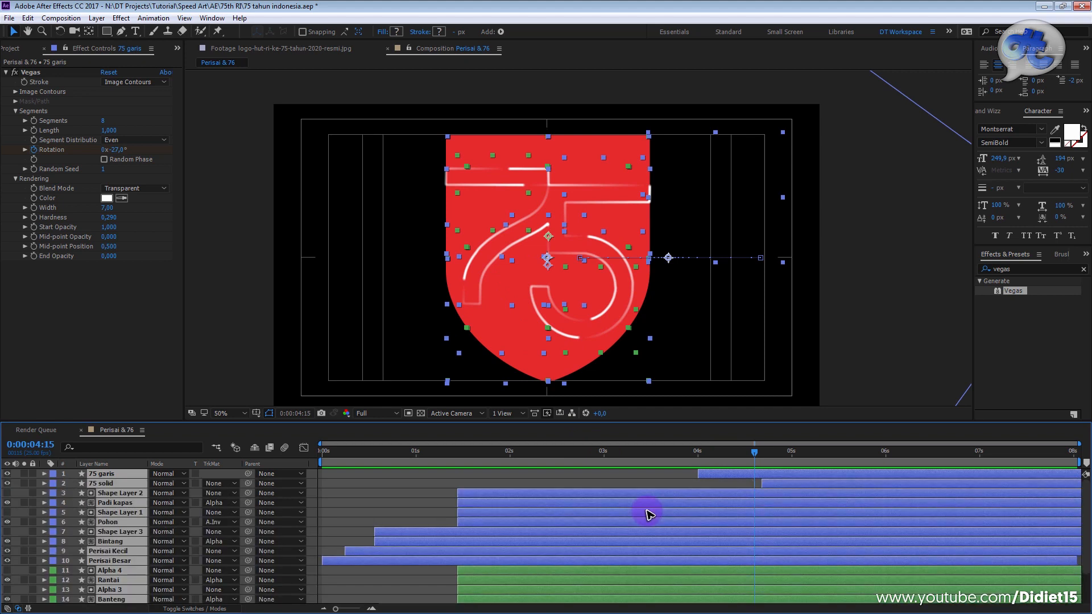
Step: Enlarge the timeline area, preview the shield animation from 0:00:01:07, and place the current time at 0:00:02:23
{"action": "left_click_drag", "start_coordinate": [646, 424], "coordinate": [442, 415]}
{"action": "left_click", "coordinate": [641, 437]}
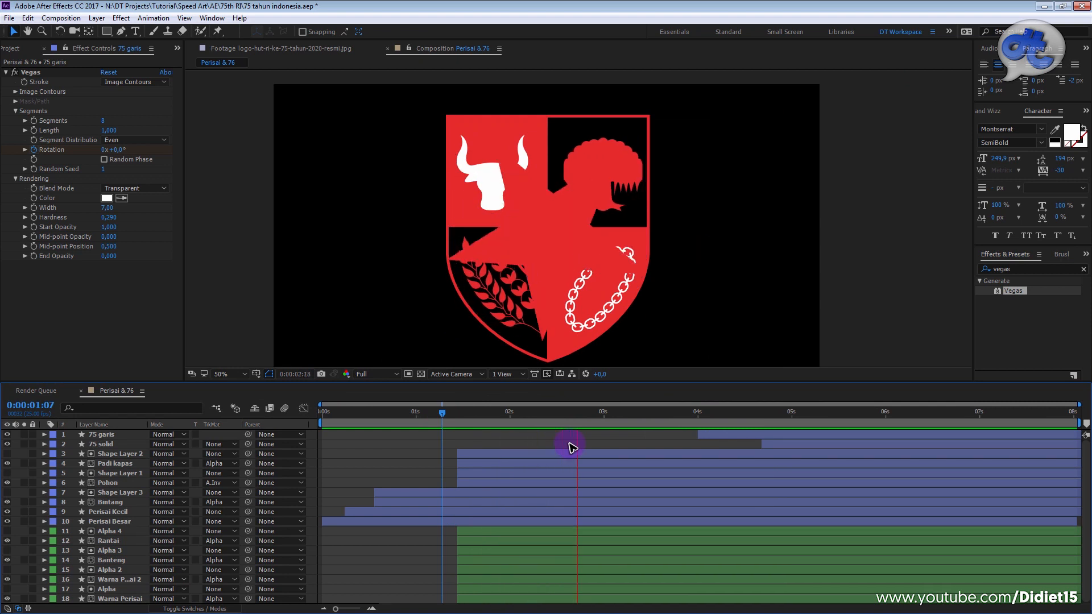
{"action": "mouse_move", "coordinate": [595, 415]}
{"action": "left_mouse_down"}
{"action": "mouse_move", "coordinate": [536, 415]}
{"action": "mouse_move", "coordinate": [597, 417]}
{"action": "left_mouse_up"}
{"action": "key", "text": "space"}
{"action": "key", "text": "space"}
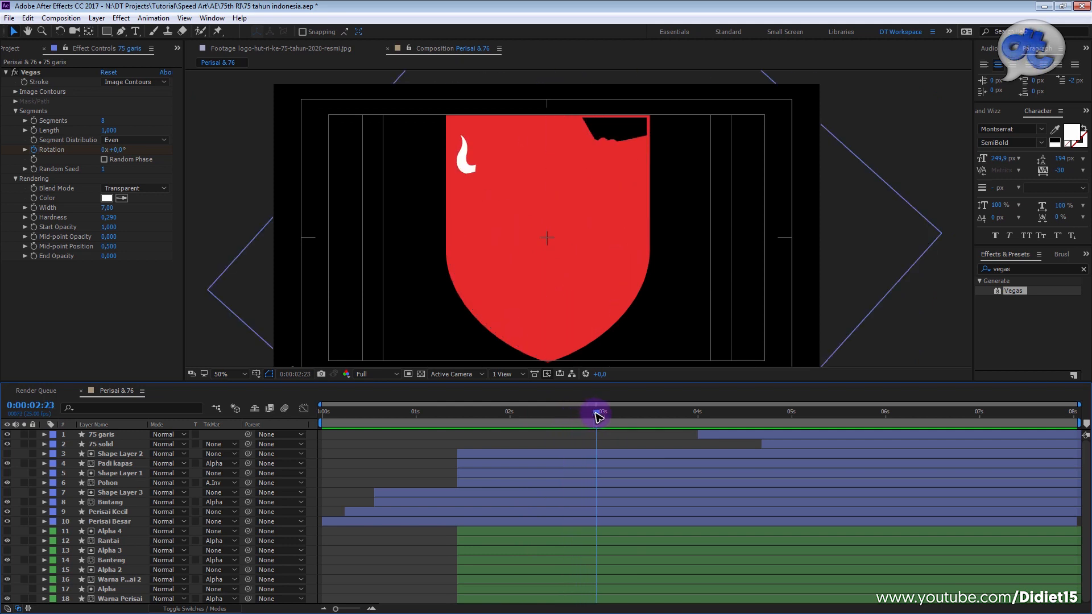
Step: Shift the 75 garis and 75 solid layers together so that 75 garis starts at 0:00:02:23
{"action": "left_click", "coordinate": [742, 436]}
{"action": "left_click", "coordinate": [775, 446]}
{"action": "left_click_drag", "start_coordinate": [782, 436], "coordinate": [769, 436]}
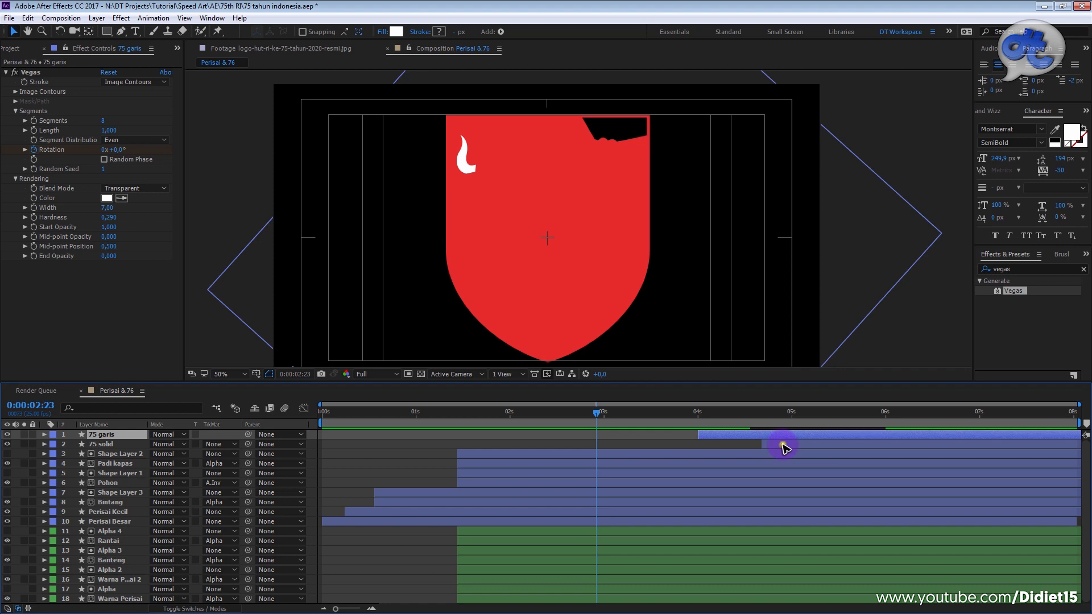
{"action": "left_click", "coordinate": [784, 448], "text": "shift"}
{"action": "left_click_drag", "start_coordinate": [784, 448], "coordinate": [695, 446]}
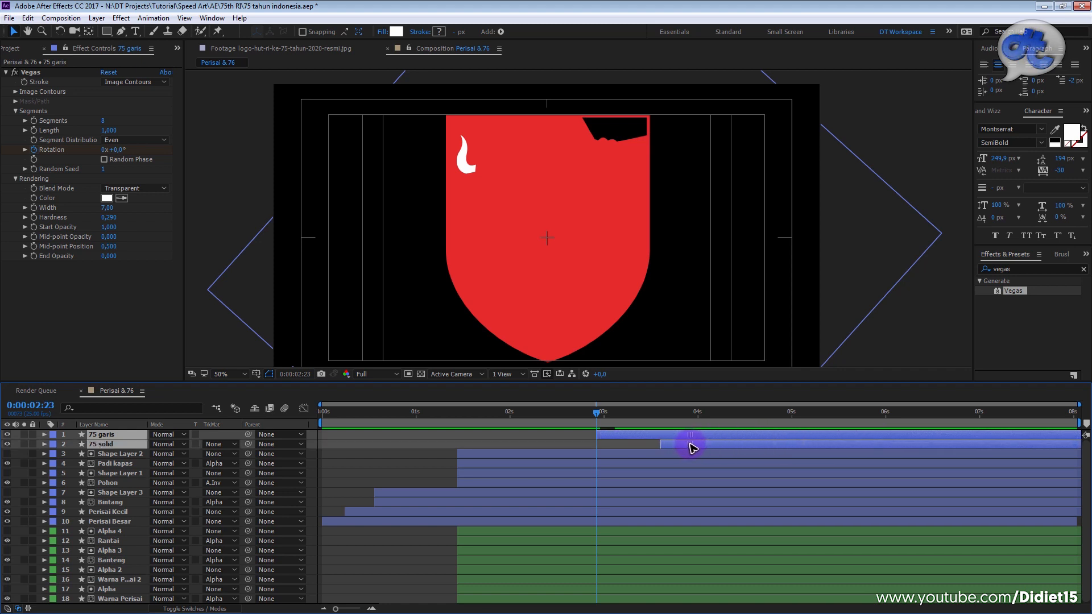
Step: Preview the transition from the shield emblems to the 75 outline several times, starting shortly before the 75 garis layer
{"action": "key", "text": "space"}
{"action": "key", "text": "space"}
{"action": "left_click", "coordinate": [567, 415]}
{"action": "key", "text": "space"}
{"action": "key", "text": "space"}
{"action": "left_click", "coordinate": [591, 416]}
{"action": "key", "text": "space"}
{"action": "key", "text": "space"}
Step: Move the fade-in's 100% opacity keyframe of 75 garis to about 0:00:03:10 and preview the transition
{"action": "left_click", "coordinate": [621, 437]}
{"action": "left_click", "coordinate": [621, 435]}
{"action": "key", "text": "i"}
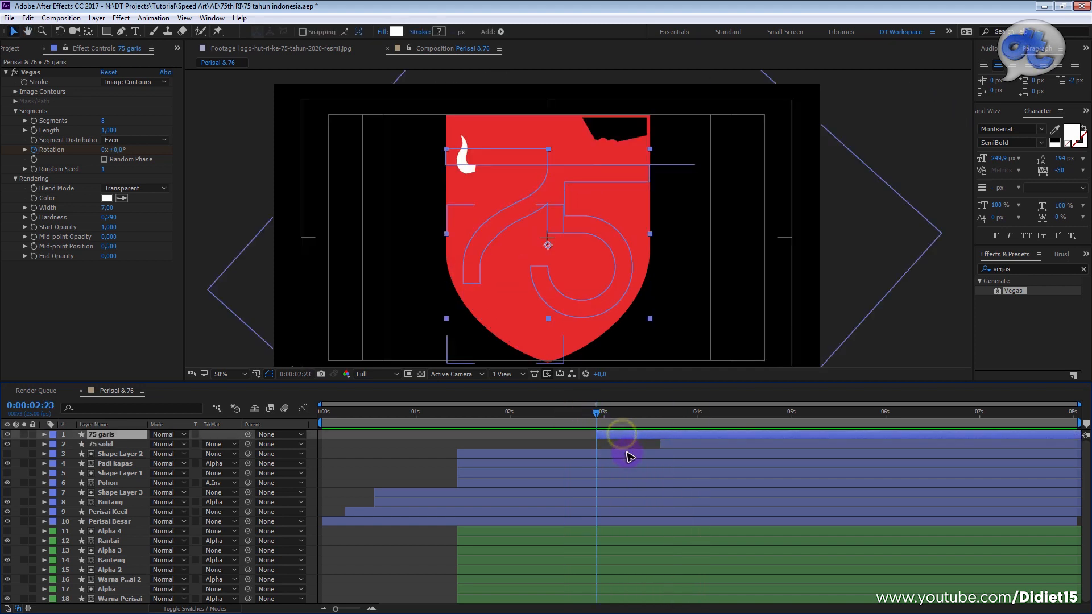
{"action": "key", "text": "u"}
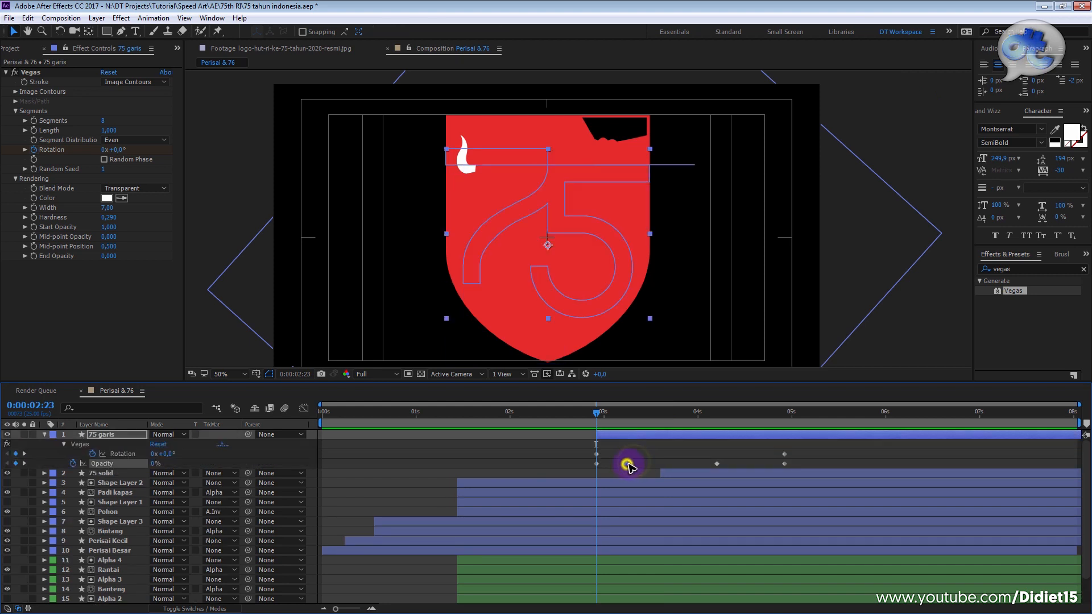
{"action": "key", "text": "Caps_Lock"}
{"action": "left_click", "coordinate": [642, 463]}
{"action": "key", "text": "Caps_Lock"}
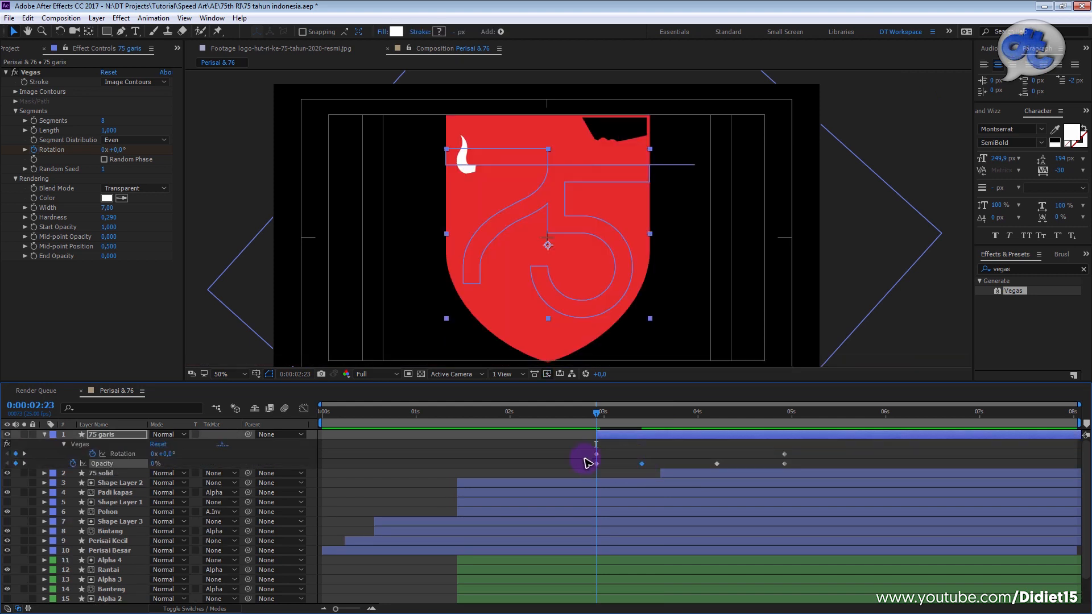
{"action": "left_click", "coordinate": [578, 454]}
{"action": "key", "text": "space"}
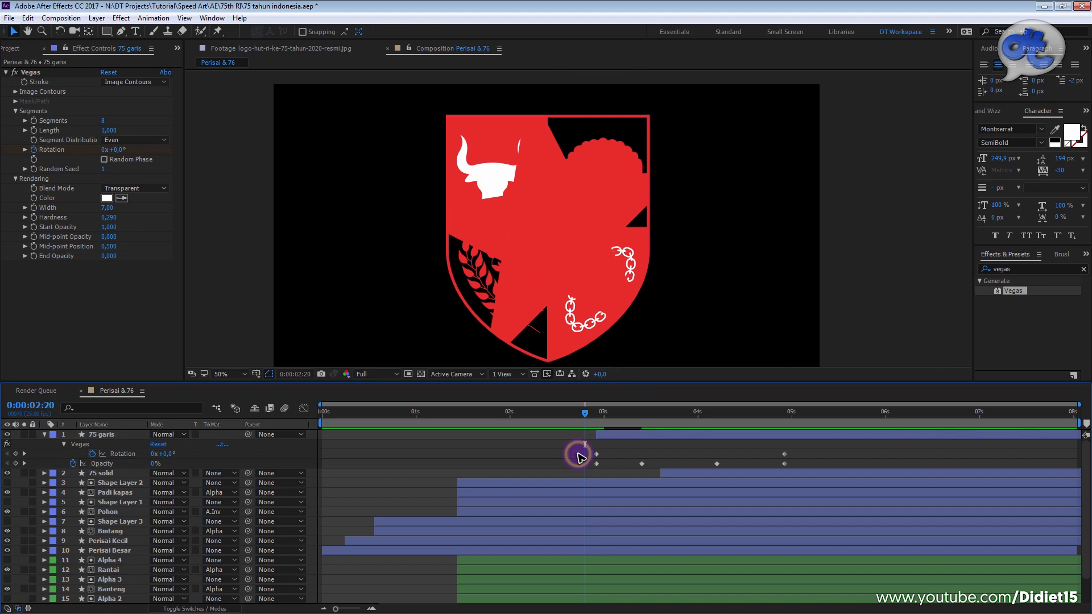
{"action": "left_click", "coordinate": [574, 414]}
{"action": "key", "text": "space"}
{"action": "key", "text": "space"}
Step: Try shifting 75 garis and 75 solid together so that 75 garis starts at about 0:00:02:18, previewing the timing
{"action": "left_click", "coordinate": [626, 435]}
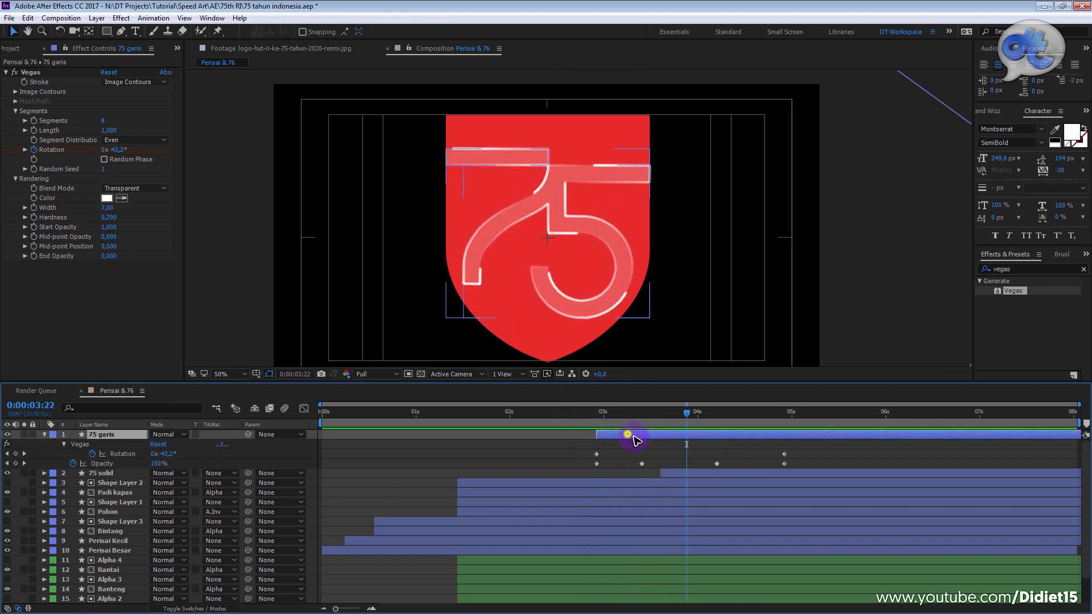
{"action": "left_click", "coordinate": [673, 473], "text": "shift"}
{"action": "left_click_drag", "start_coordinate": [679, 436], "coordinate": [665, 437]}
{"action": "left_click", "coordinate": [559, 414]}
{"action": "key", "text": "space"}
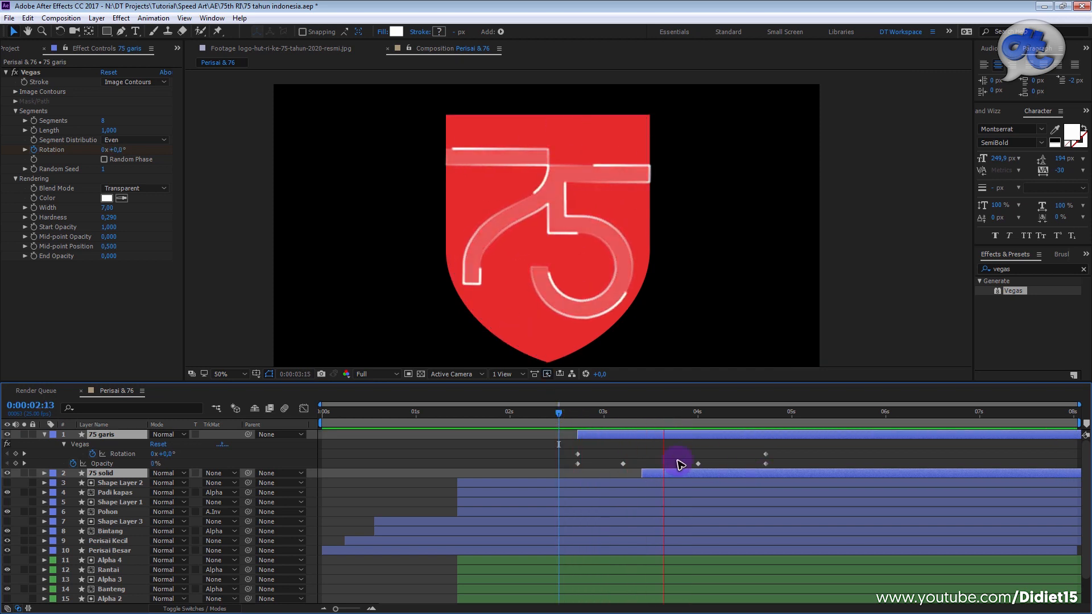
{"action": "left_click", "coordinate": [556, 414]}
{"action": "key", "text": "space"}
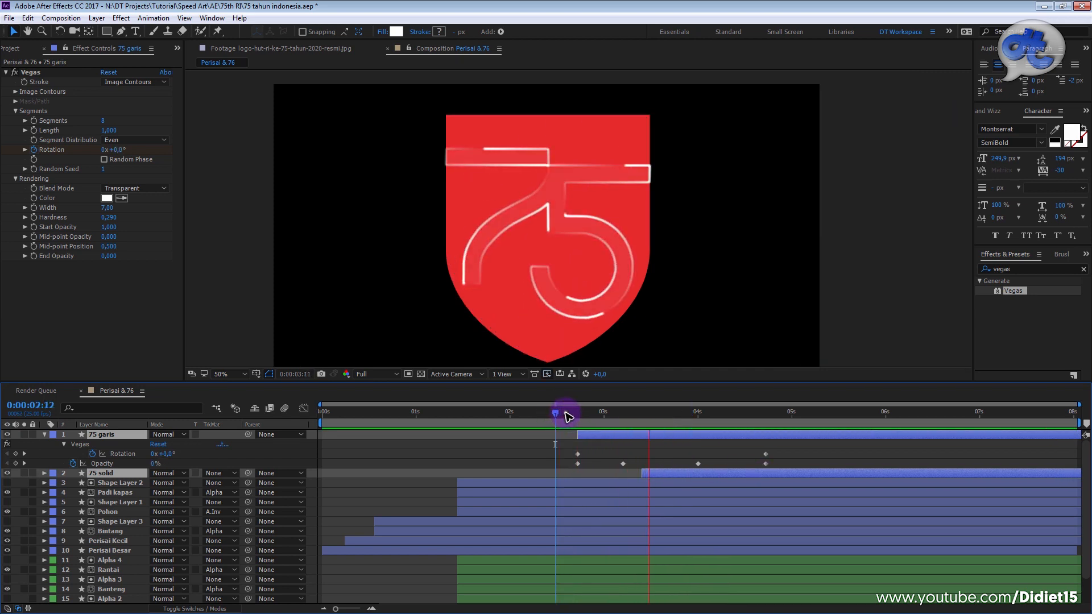
Step: Shift 75 garis and 75 solid together so that 75 garis starts at 0:00:02:22, and preview the result
{"action": "left_click", "coordinate": [593, 416]}
{"action": "left_click_drag", "start_coordinate": [607, 438], "coordinate": [624, 438]}
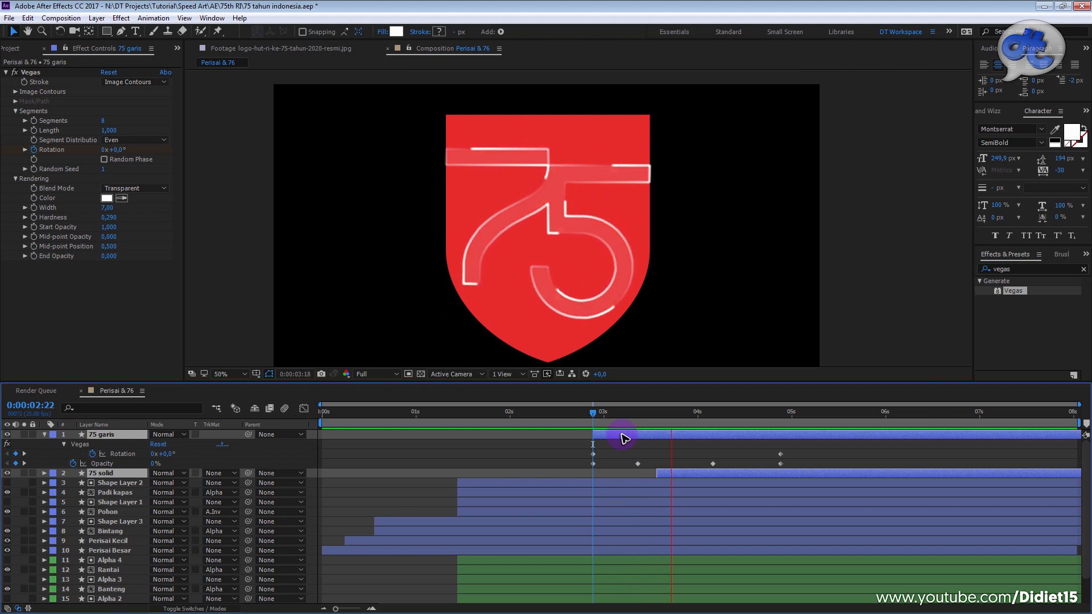
{"action": "key", "text": "space"}
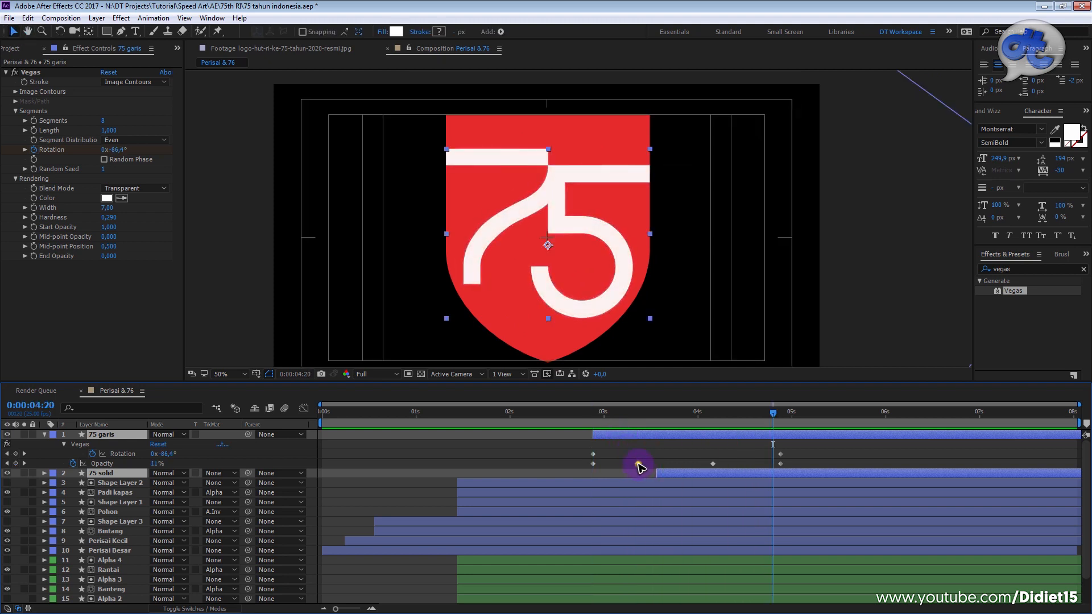
Step: Move the second opacity keyframe of 75 garis to about 0:00:03:10 and preview the outline's fade-in
{"action": "left_click_drag", "start_coordinate": [638, 464], "coordinate": [643, 464]}
{"action": "left_click", "coordinate": [593, 414]}
{"action": "key", "text": "space"}
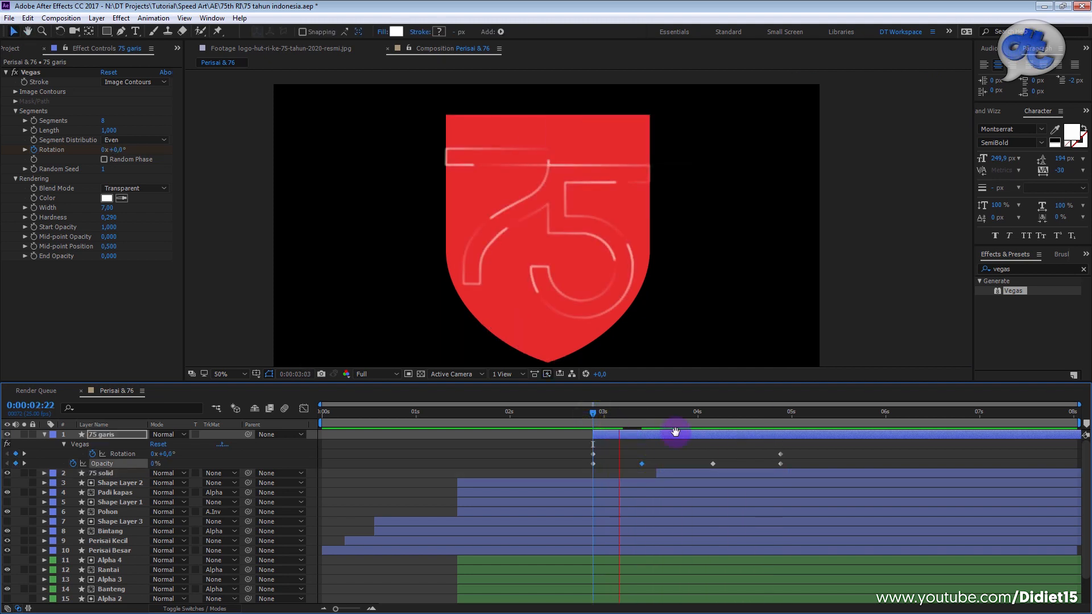
{"action": "left_click", "coordinate": [589, 414]}
{"action": "key", "text": "space"}
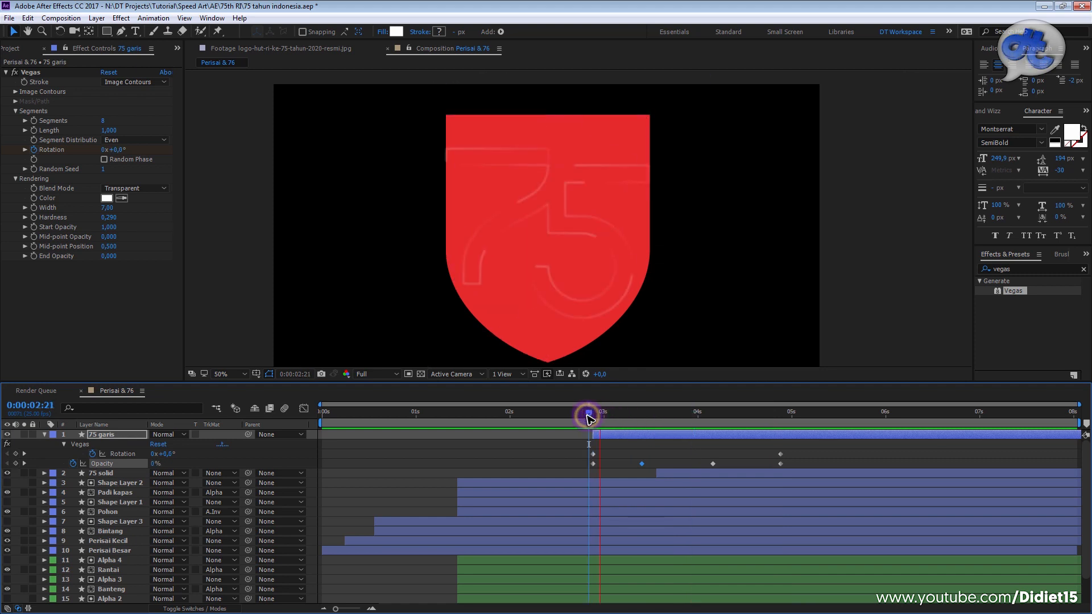
{"action": "key", "text": "space"}
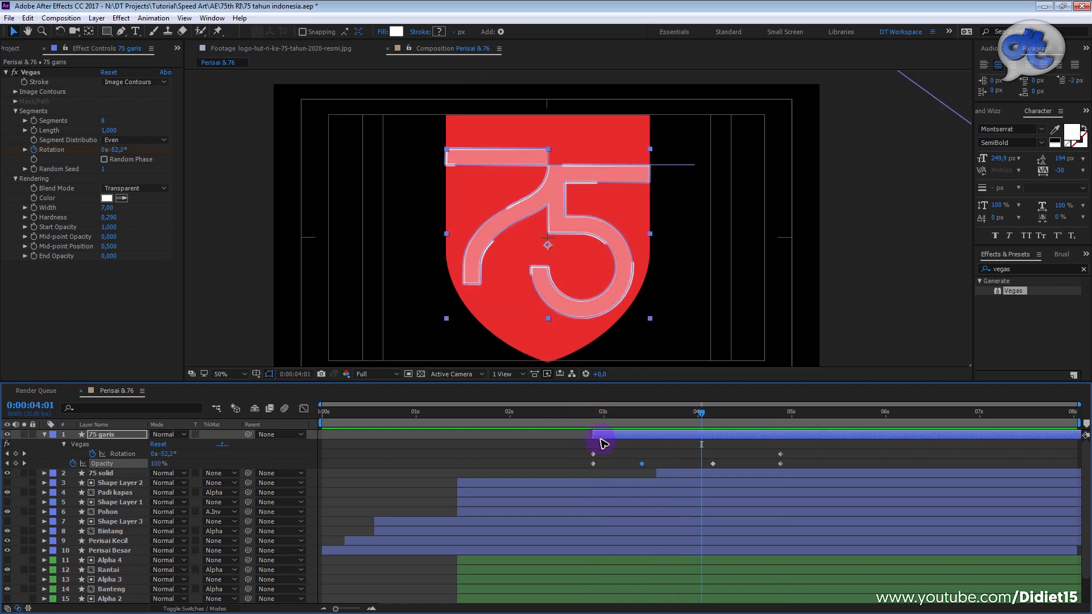
Step: Preview the whole transition into the solid 75 logo from 0:00:02:03
{"action": "left_click_drag", "start_coordinate": [754, 420], "coordinate": [521, 435]}
{"action": "key", "text": "space"}
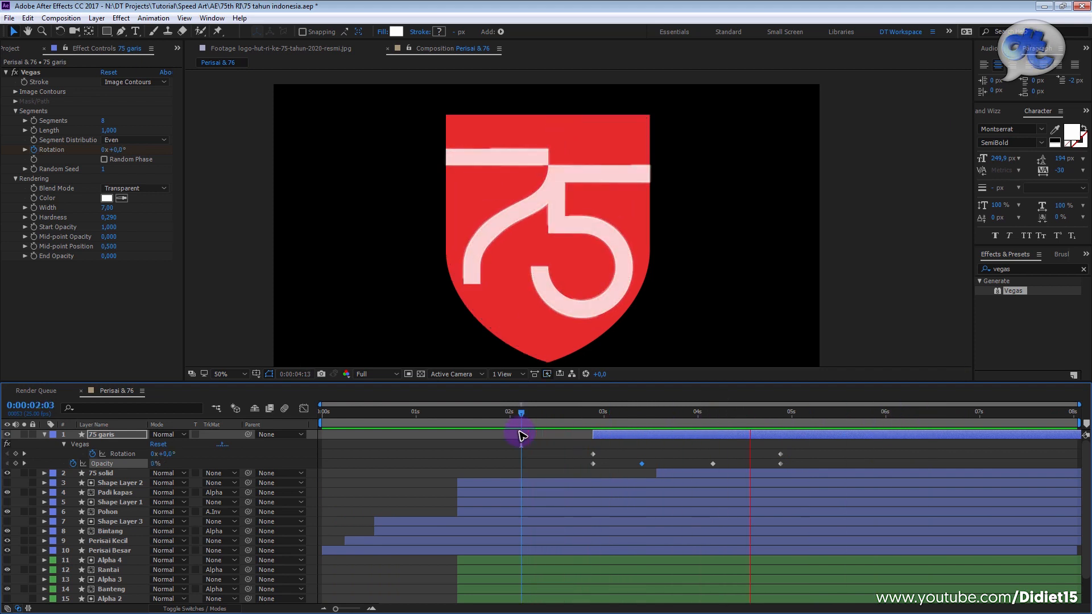
{"action": "key", "text": "space"}
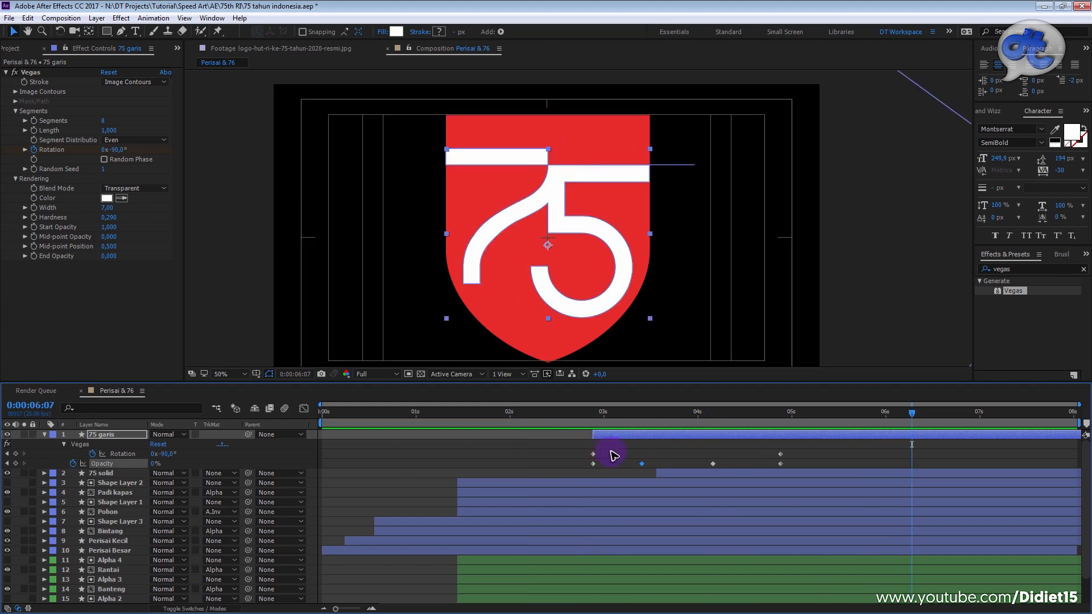
Step: Collapse the properties of the 75 garis layer and clear the layer selection
{"action": "left_click", "coordinate": [580, 451]}
{"action": "left_click", "coordinate": [45, 434]}
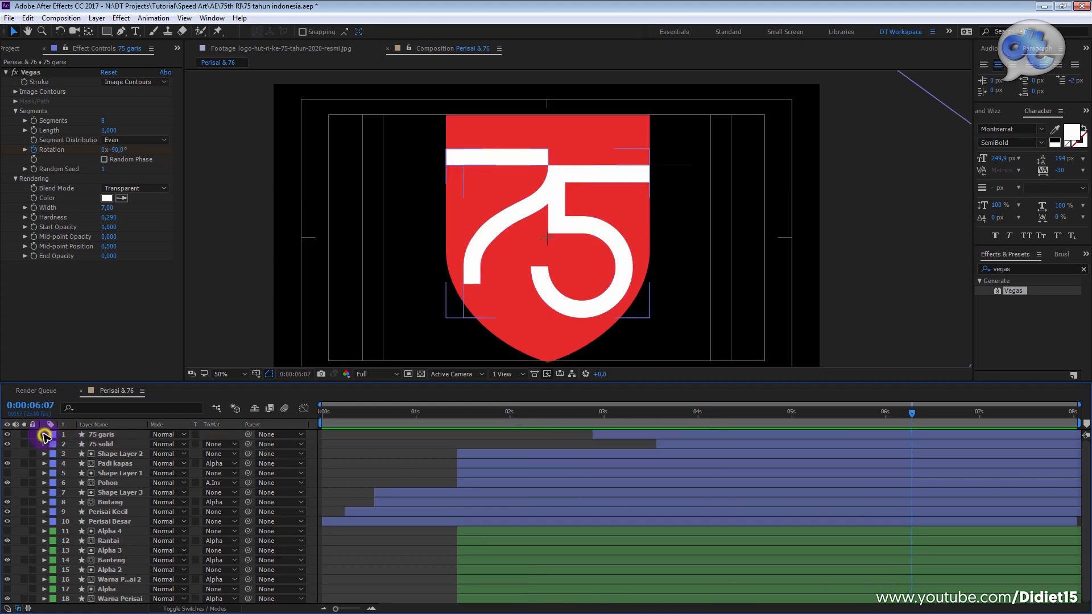
{"action": "left_click", "coordinate": [130, 494]}
{"action": "left_click", "coordinate": [322, 499]}
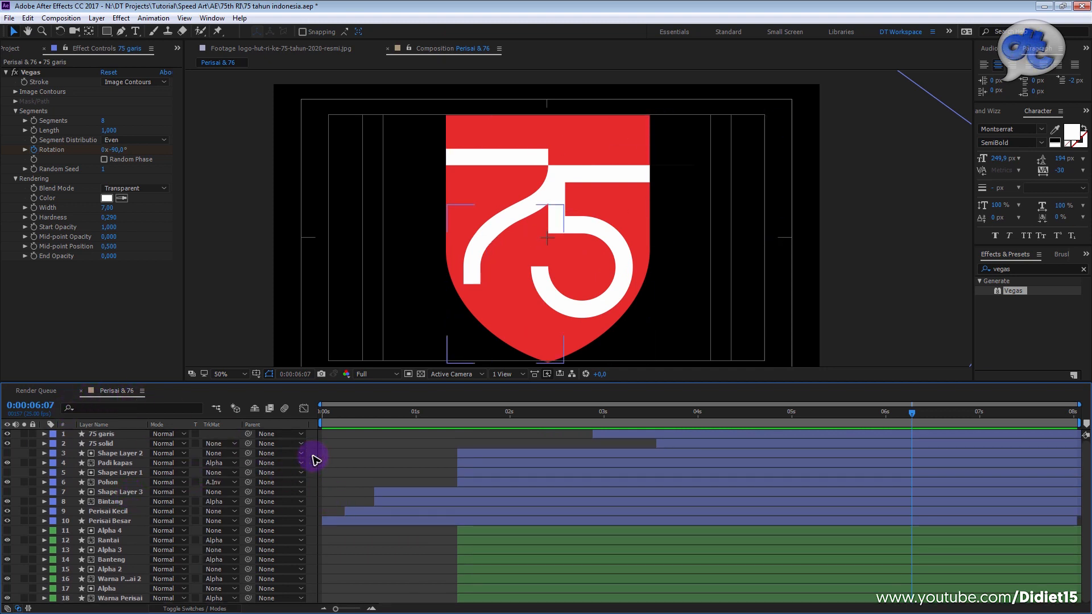
Step: Create a new composition named Full
{"action": "key", "text": "ctrl+n"}
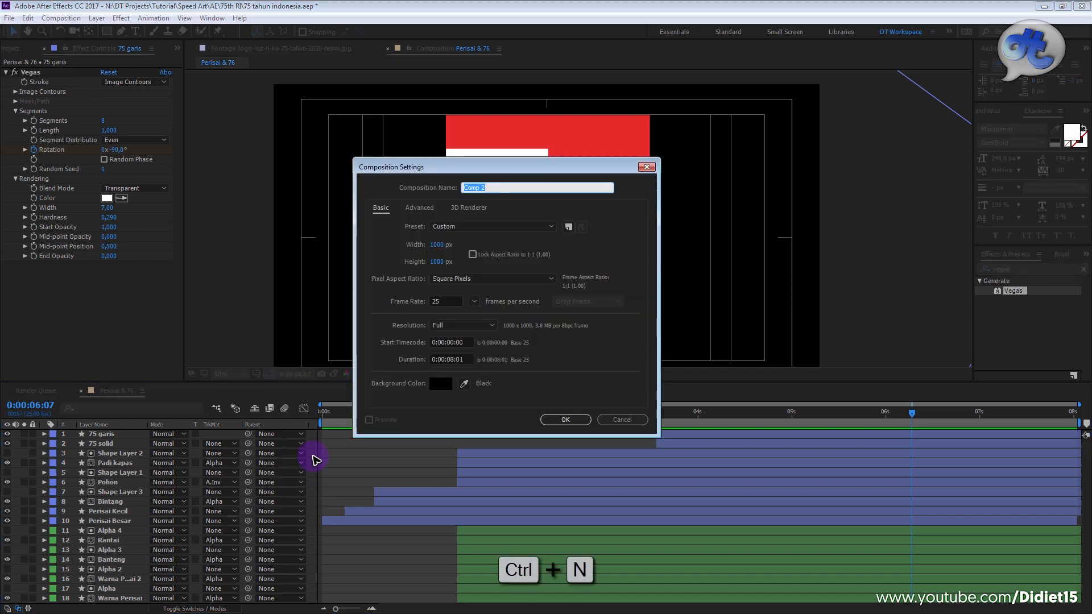
{"action": "type", "text": "Fu"}
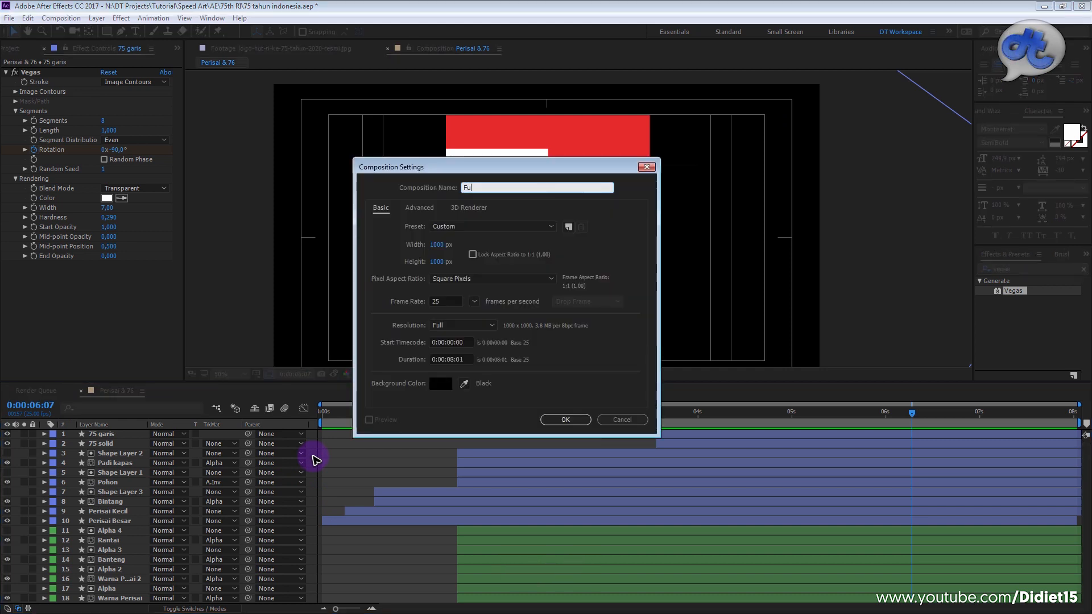
{"action": "type", "text": "ll"}
{"action": "key", "text": "Return"}
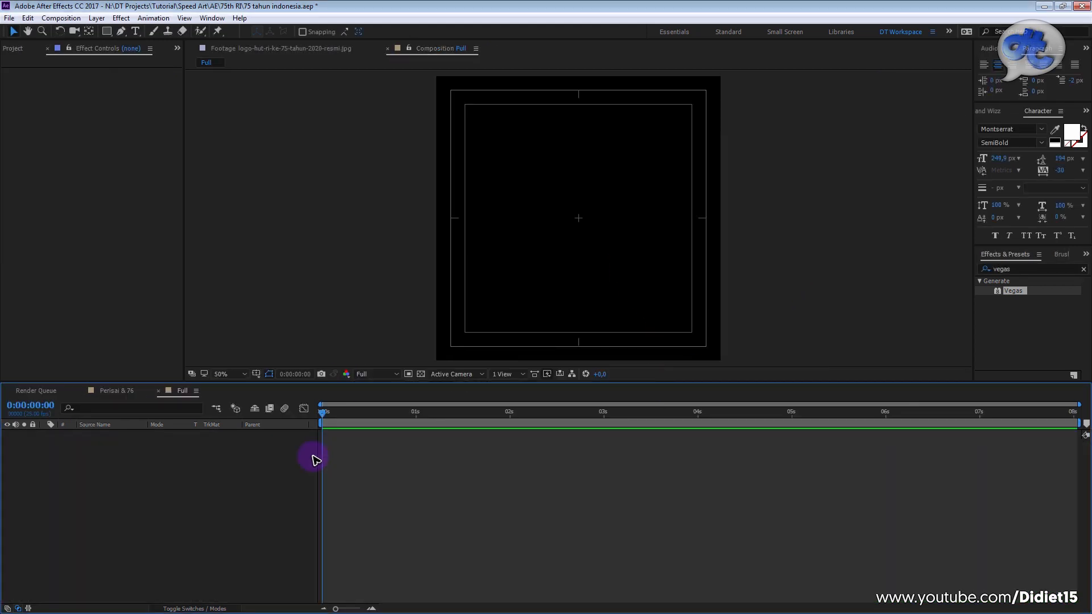
Step: Change the Full composition's settings to the HDTV 1080 25 preset
{"action": "right_click", "coordinate": [261, 499]}
{"action": "left_click", "coordinate": [292, 521]}
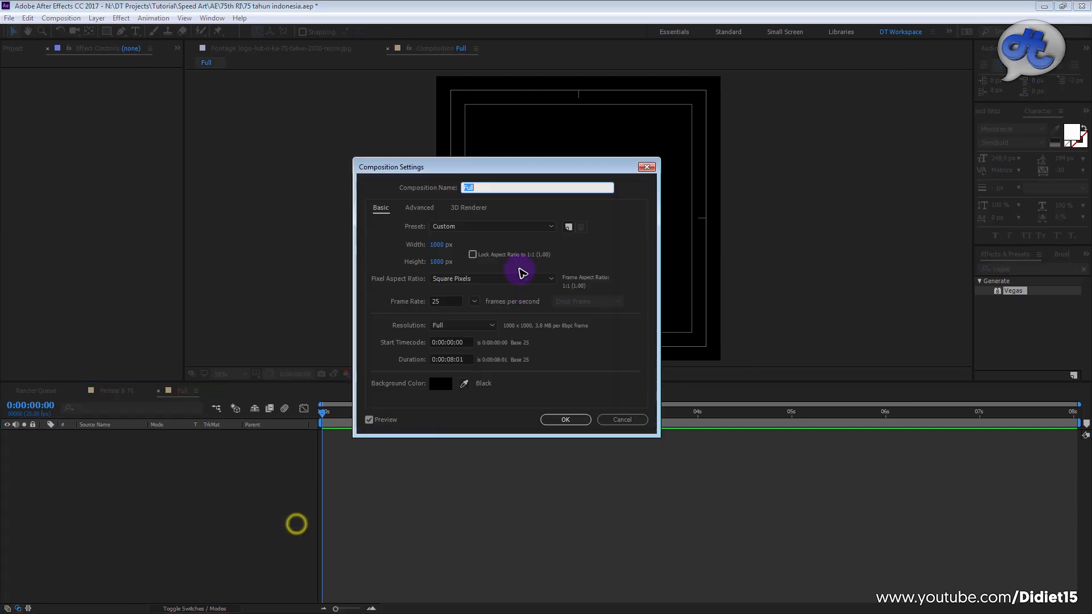
{"action": "left_click", "coordinate": [494, 227]}
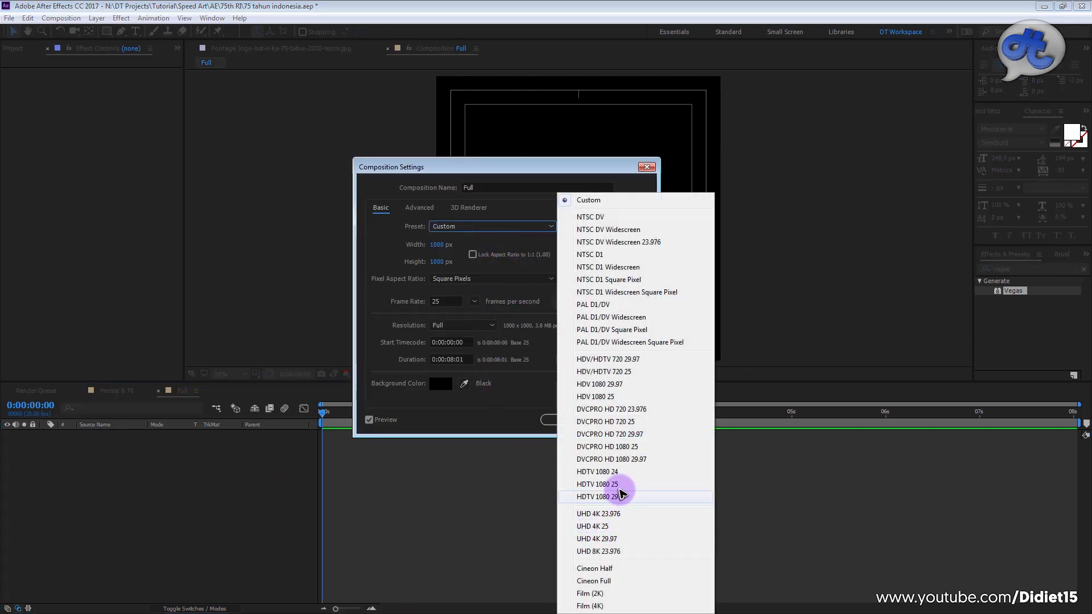
{"action": "left_click", "coordinate": [620, 485]}
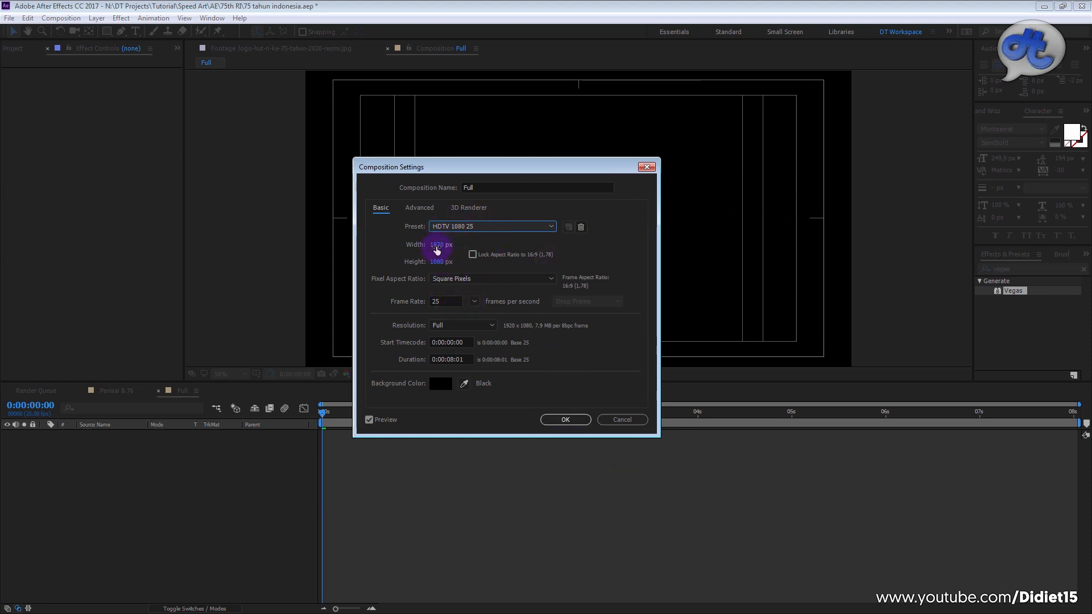
{"action": "left_click", "coordinate": [563, 420]}
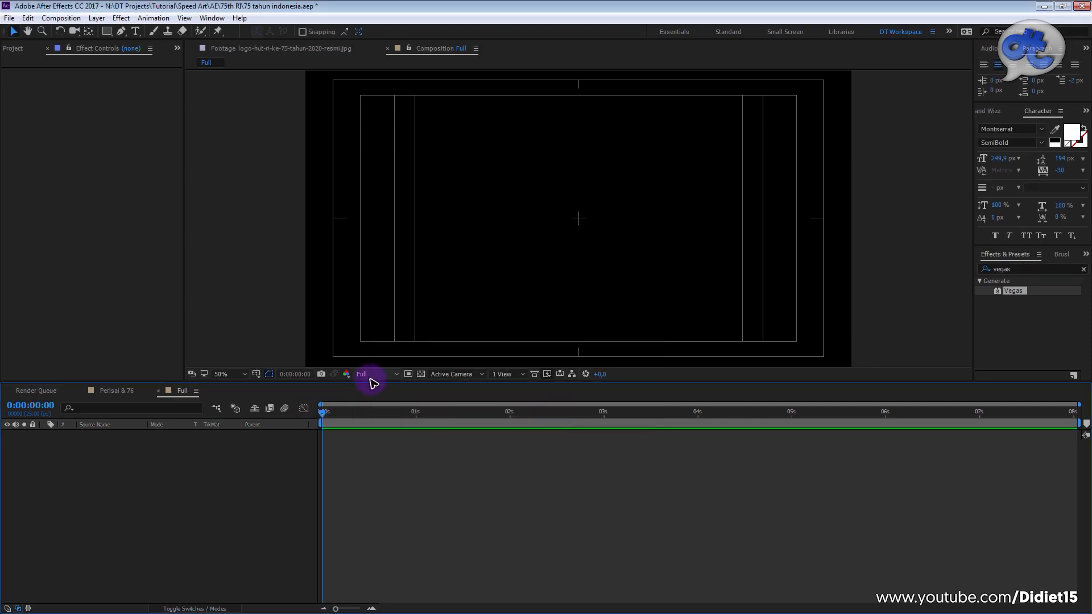
Step: Enlarge the composition view, switch to VLC media player to check the sample video's opening background, and return to After Effects
{"action": "left_click_drag", "start_coordinate": [371, 382], "coordinate": [372, 411]}
{"action": "mouse_move", "coordinate": [607, 610]}
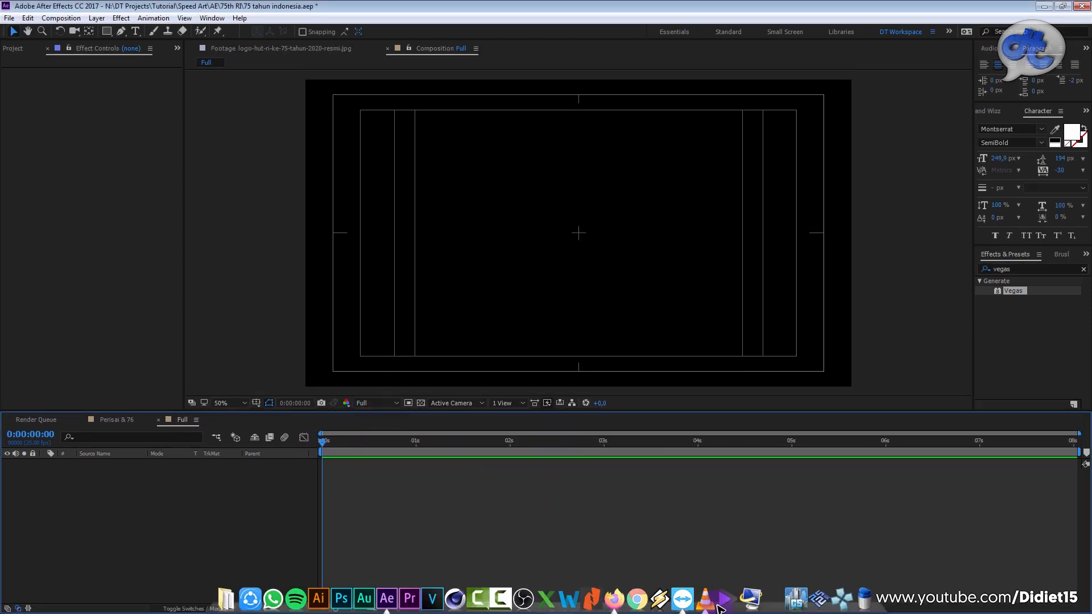
{"action": "left_click", "coordinate": [705, 598]}
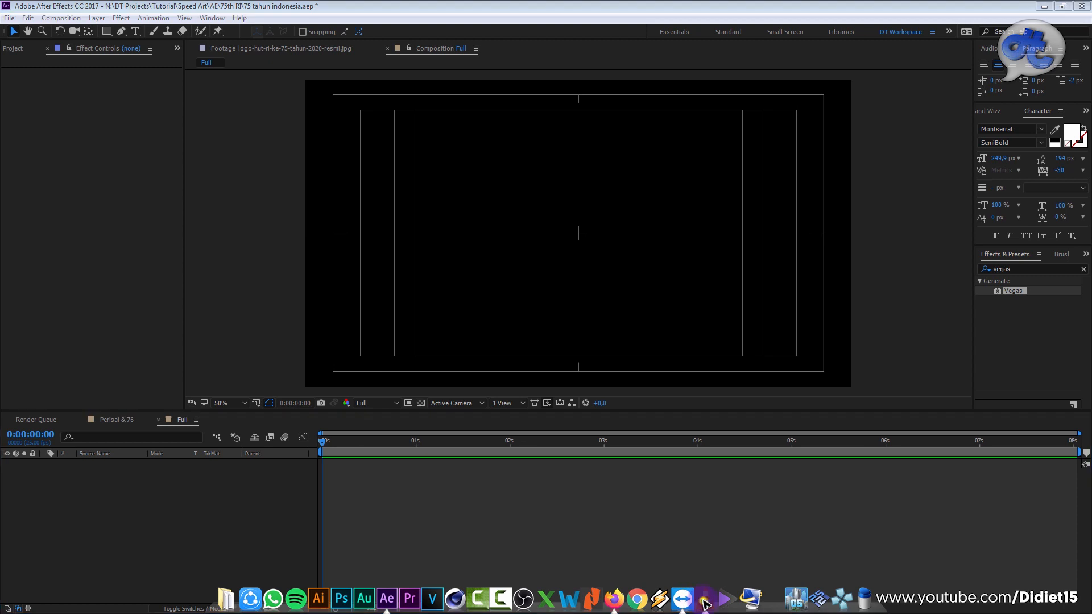
{"action": "left_click", "coordinate": [441, 521]}
{"action": "left_click_drag", "start_coordinate": [441, 520], "coordinate": [178, 523]}
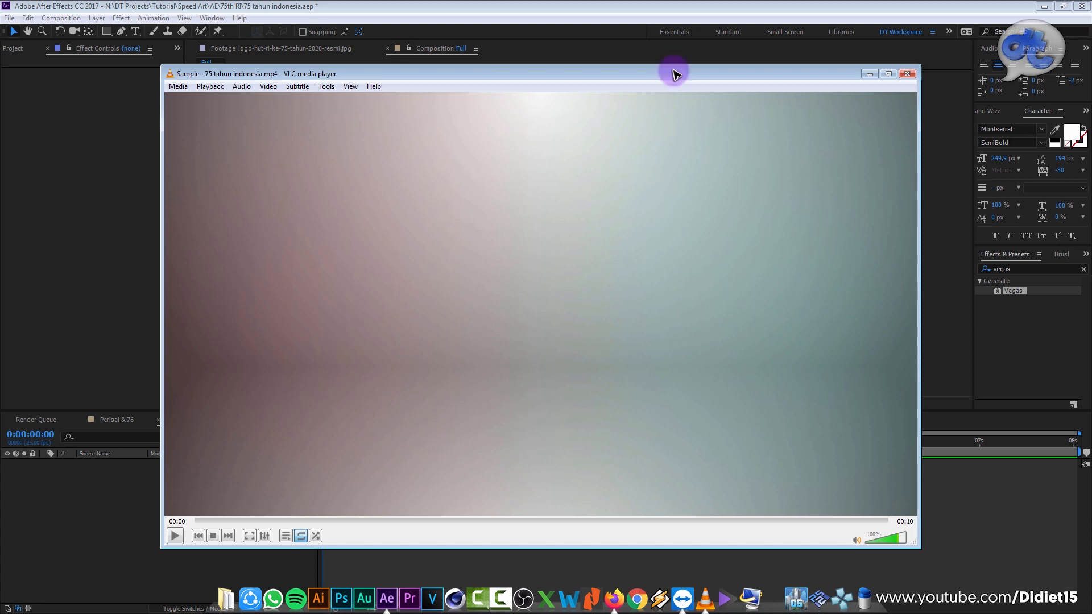
{"action": "left_click", "coordinate": [703, 13]}
Step: Create a red 1920 x 1080 px solid layer in the Full composition
{"action": "right_click", "coordinate": [170, 514]}
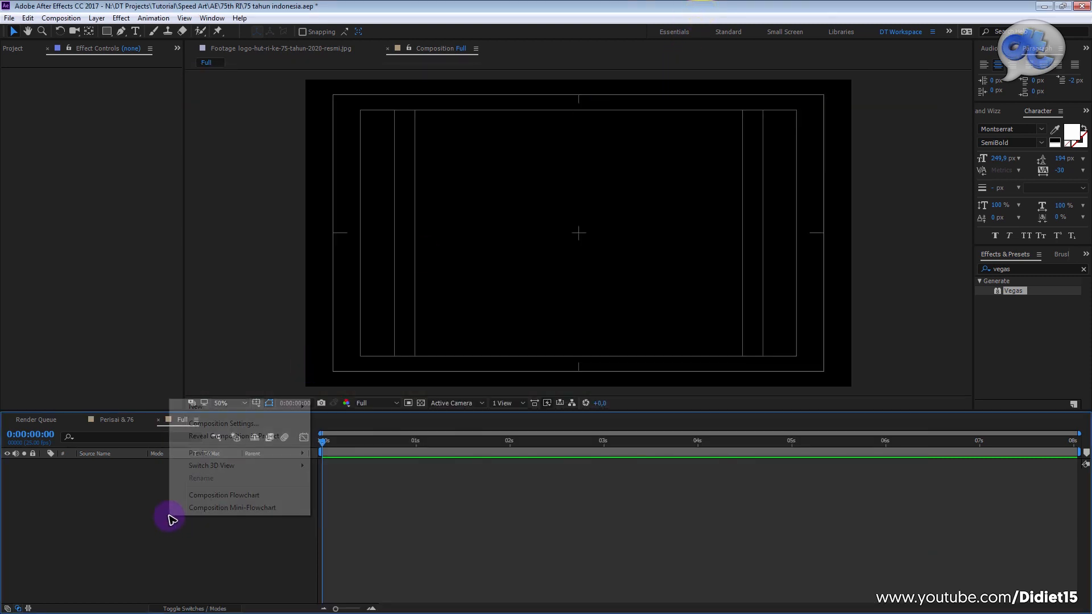
{"action": "left_click", "coordinate": [220, 407]}
{"action": "left_click", "coordinate": [358, 438]}
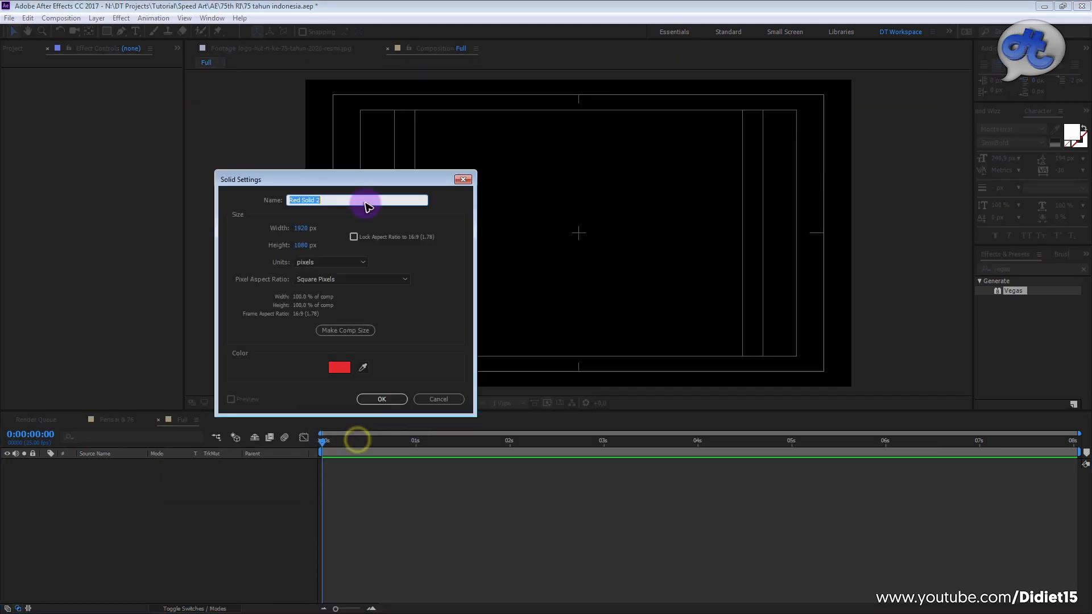
{"action": "left_click", "coordinate": [341, 370]}
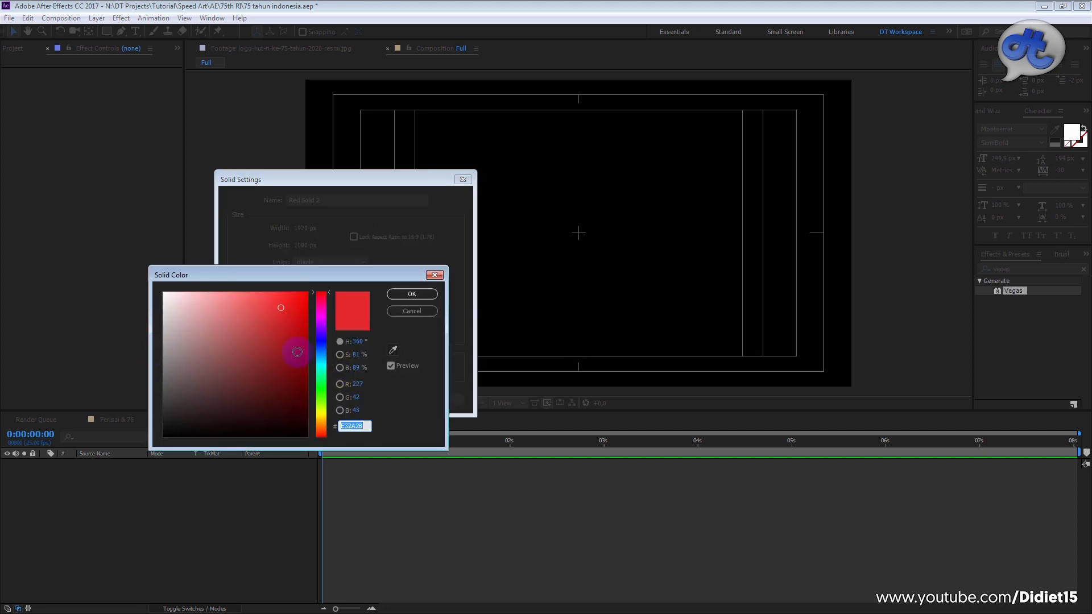
{"action": "left_click", "coordinate": [418, 293]}
{"action": "left_click", "coordinate": [396, 399]}
Step: Apply the Gradient Ramp effect to the red solid and set its ramp shape to Radial Ramp
{"action": "left_click", "coordinate": [141, 520]}
{"action": "left_click", "coordinate": [126, 464]}
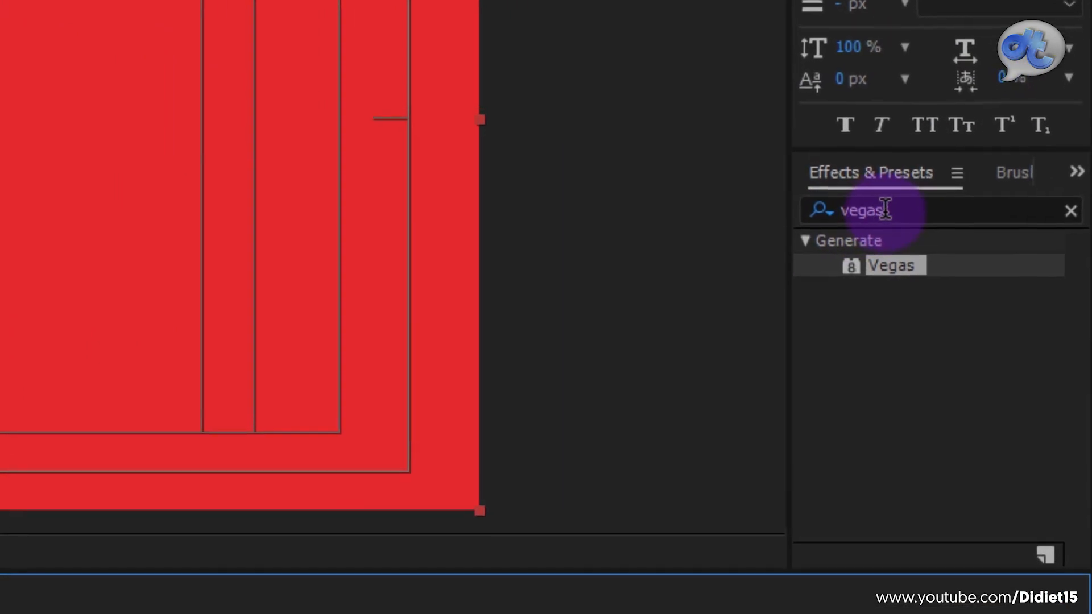
{"action": "left_click", "coordinate": [1017, 269]}
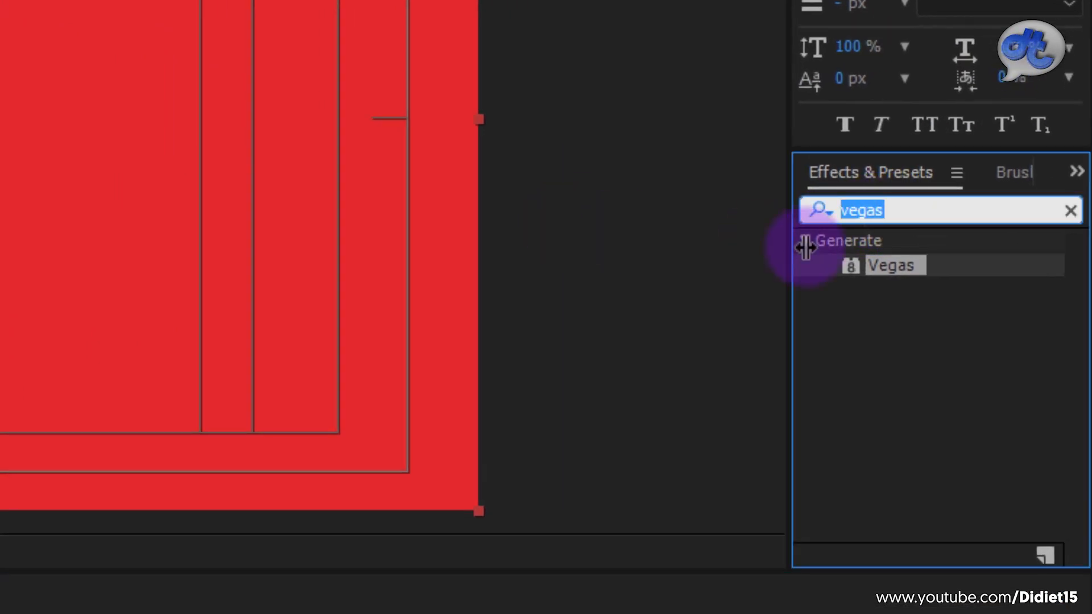
{"action": "type", "text": "ramp"}
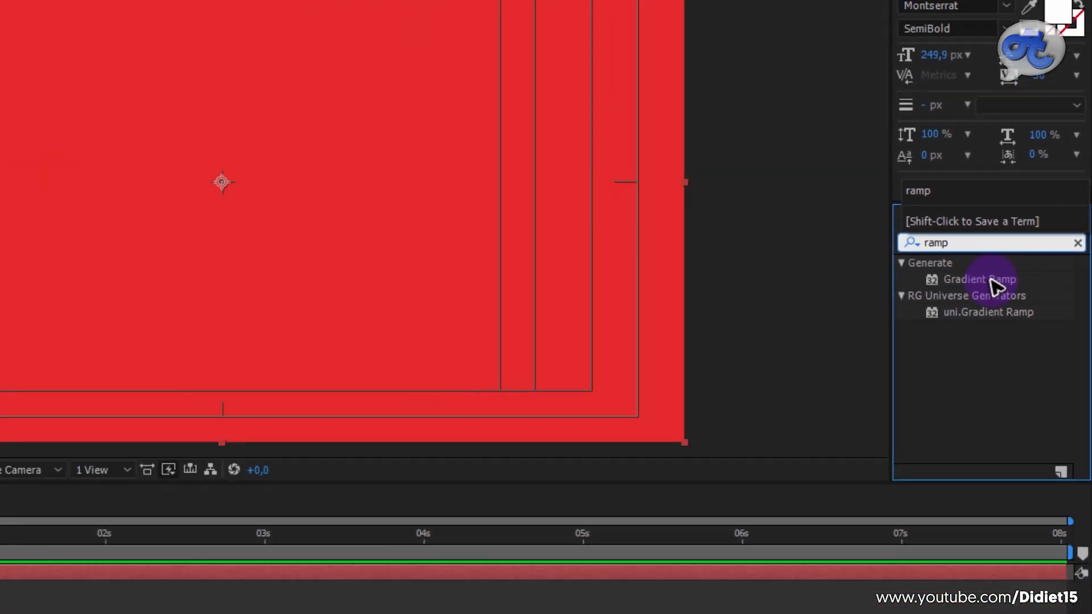
{"action": "left_click_drag", "start_coordinate": [923, 265], "coordinate": [0, 325]}
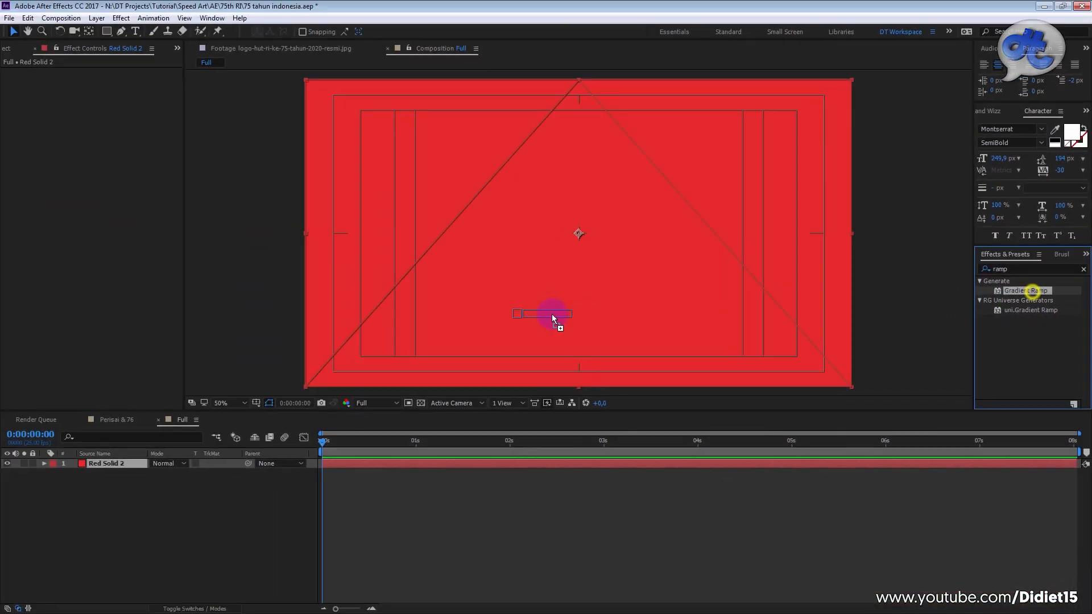
{"action": "left_click", "coordinate": [159, 121]}
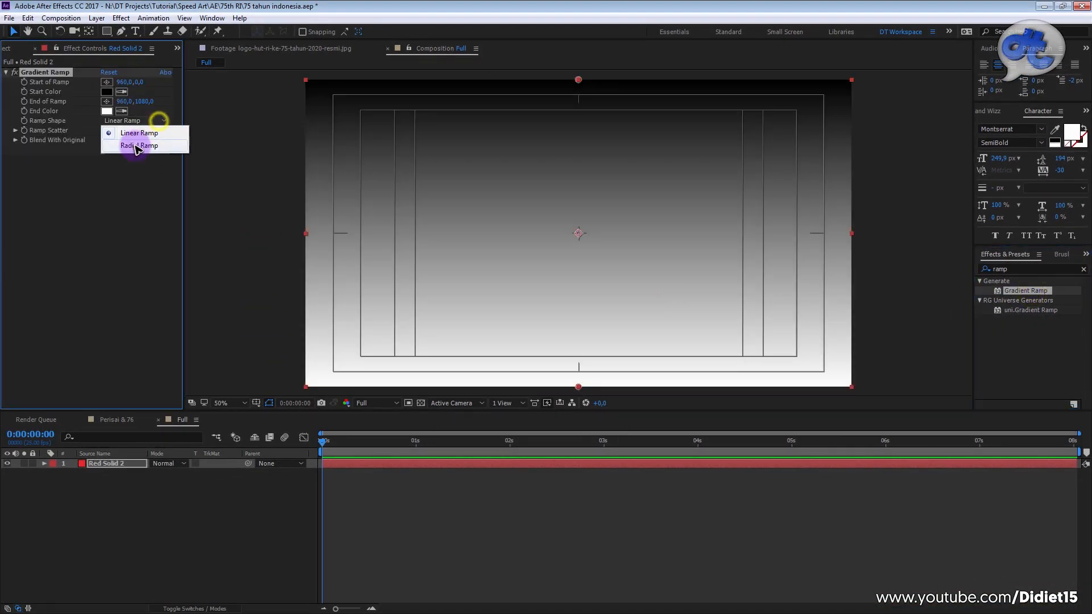
{"action": "left_click", "coordinate": [139, 146]}
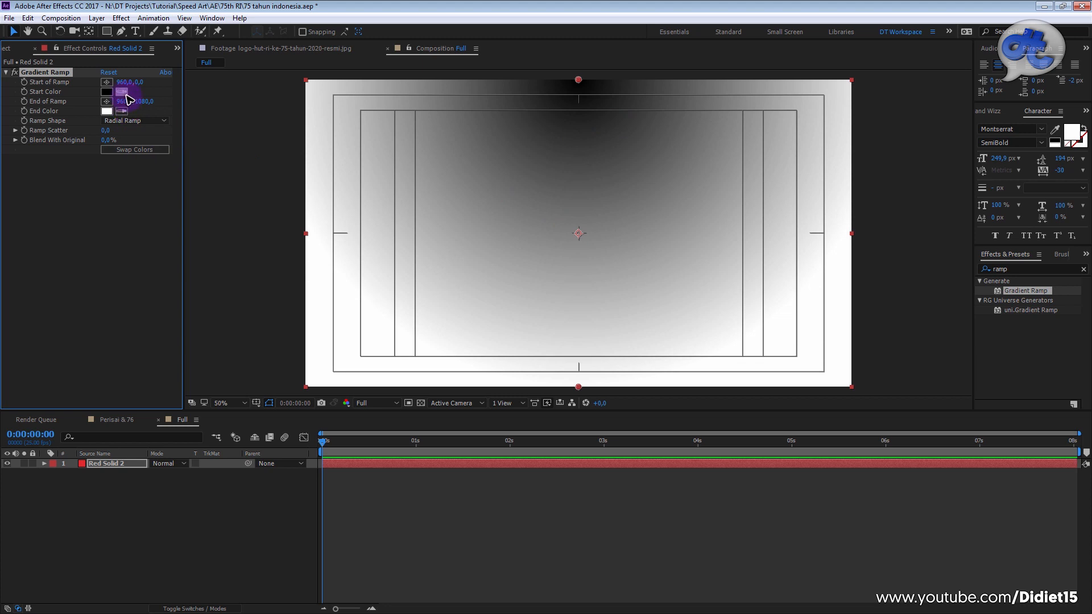
Step: Set the Gradient Ramp's End Color to dark gray and its Start Color to white (FFFFFF)
{"action": "left_click", "coordinate": [106, 111]}
{"action": "left_click_drag", "start_coordinate": [261, 312], "coordinate": [137, 385]}
{"action": "left_click", "coordinate": [405, 294]}
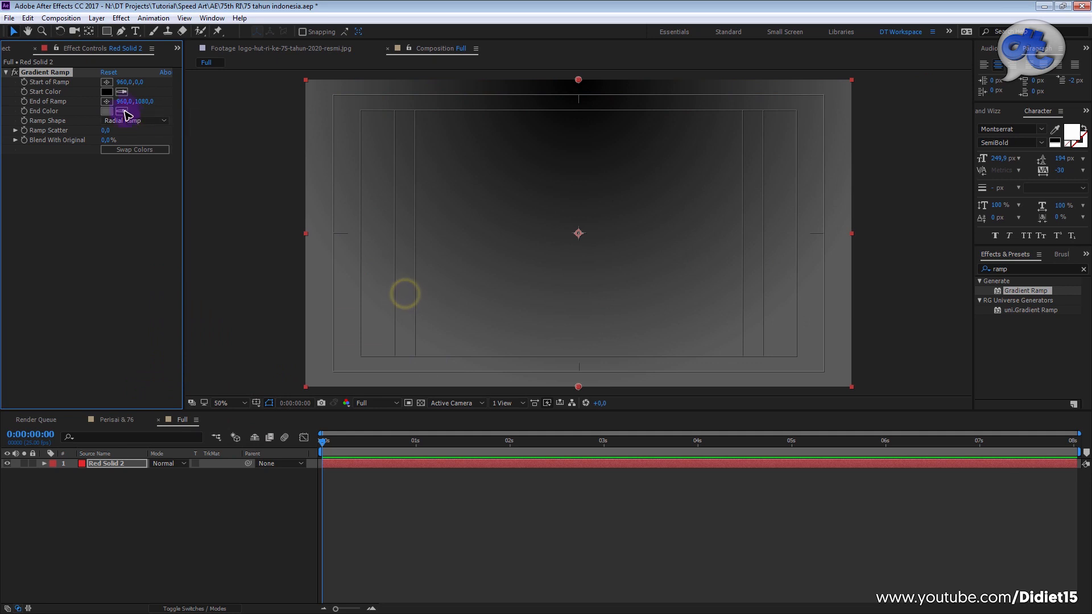
{"action": "left_click", "coordinate": [107, 92]}
{"action": "left_click_drag", "start_coordinate": [208, 305], "coordinate": [137, 268]}
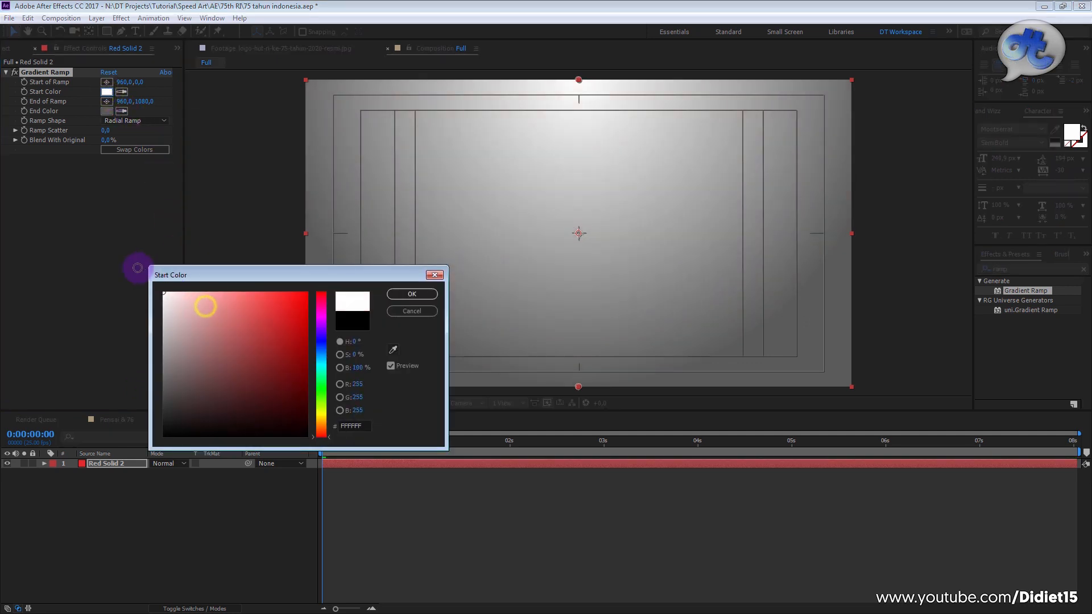
{"action": "left_click", "coordinate": [410, 295]}
{"action": "left_click", "coordinate": [243, 512]}
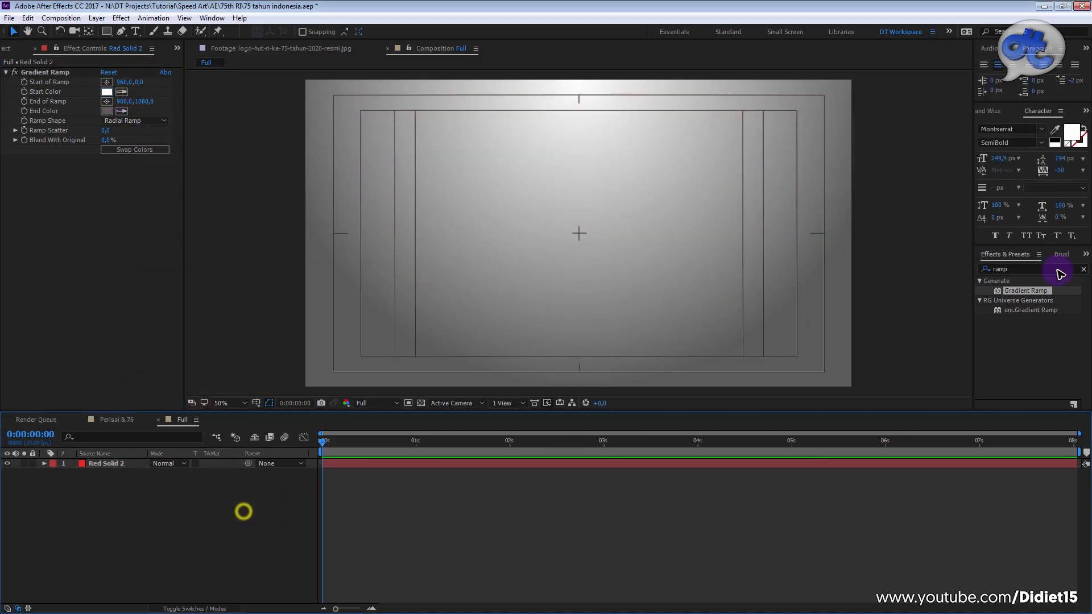
Step: Find the Mirror effect and apply it to the red solid layer
{"action": "double_click", "coordinate": [1031, 272]}
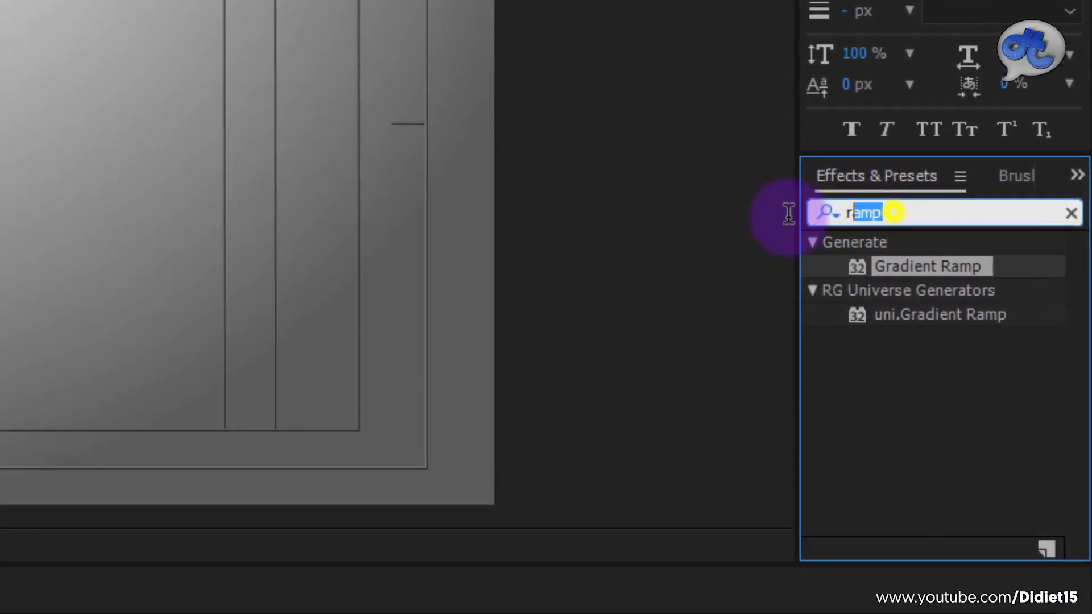
{"action": "type", "text": "mirror"}
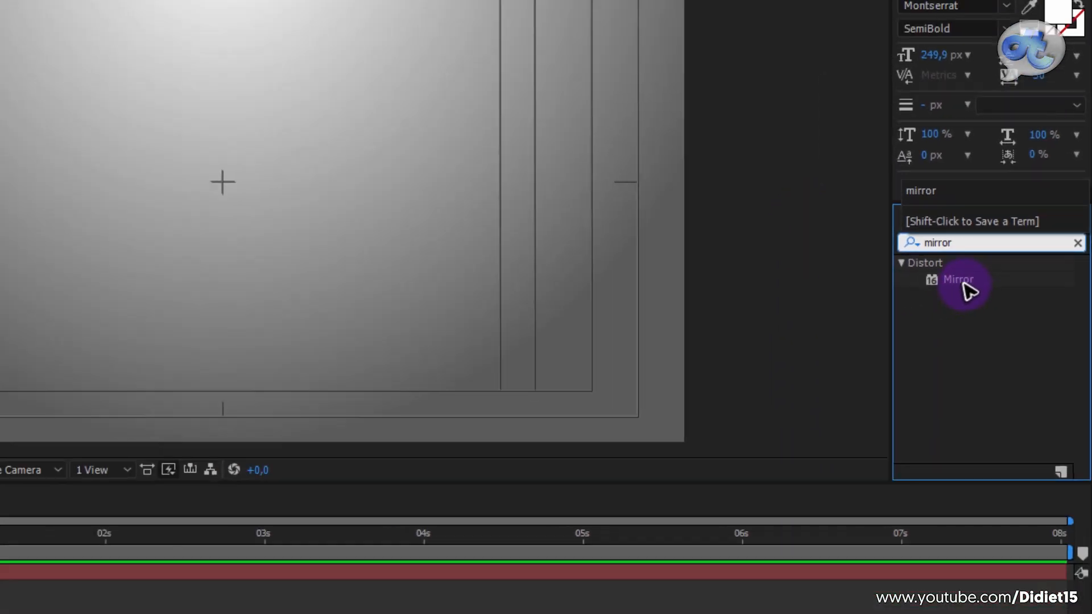
{"action": "left_click_drag", "start_coordinate": [896, 271], "coordinate": [498, 411]}
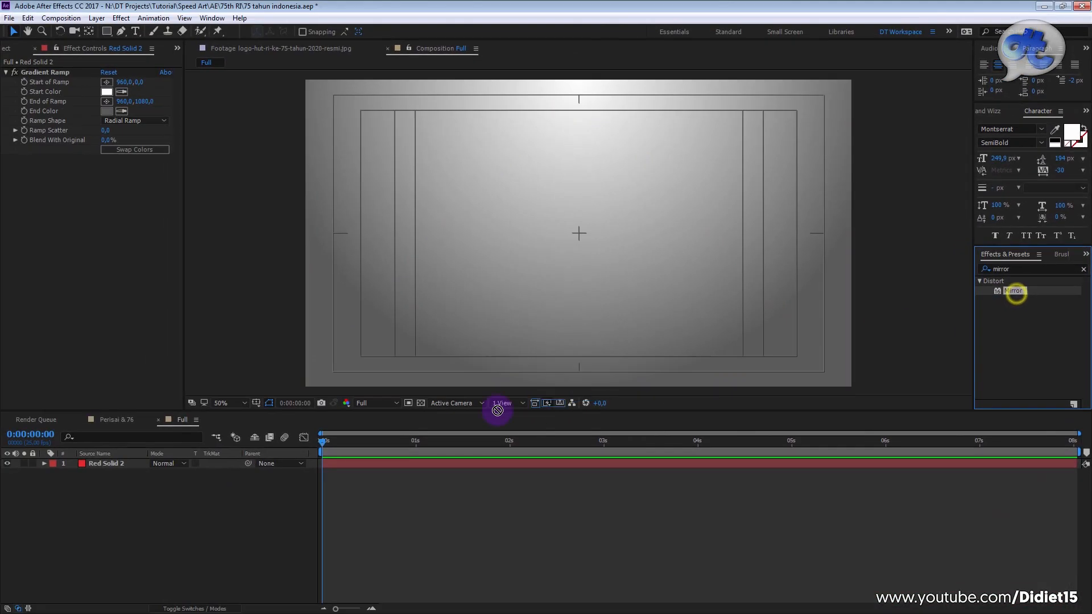
{"action": "left_click_drag", "start_coordinate": [187, 443], "coordinate": [137, 465]}
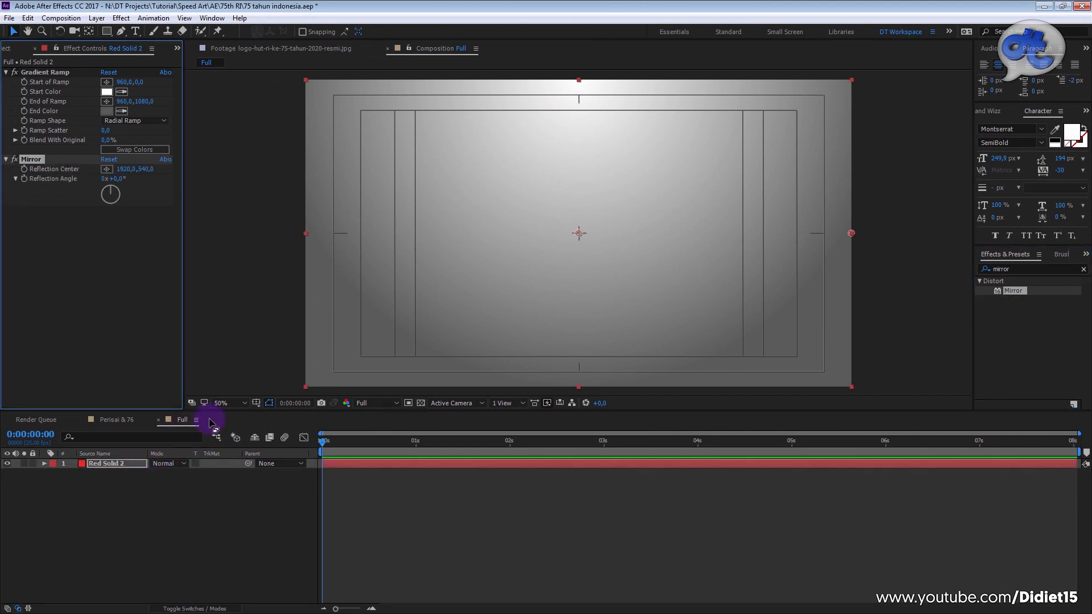
Step: Set the Mirror effect's Reflection Angle to 90° and its Reflection Center to 2614, 782
{"action": "mouse_move", "coordinate": [112, 194]}
{"action": "left_mouse_down"}
{"action": "mouse_move", "coordinate": [126, 191]}
{"action": "mouse_move", "coordinate": [137, 206]}
{"action": "mouse_move", "coordinate": [111, 189]}
{"action": "mouse_move", "coordinate": [125, 197]}
{"action": "left_mouse_up"}
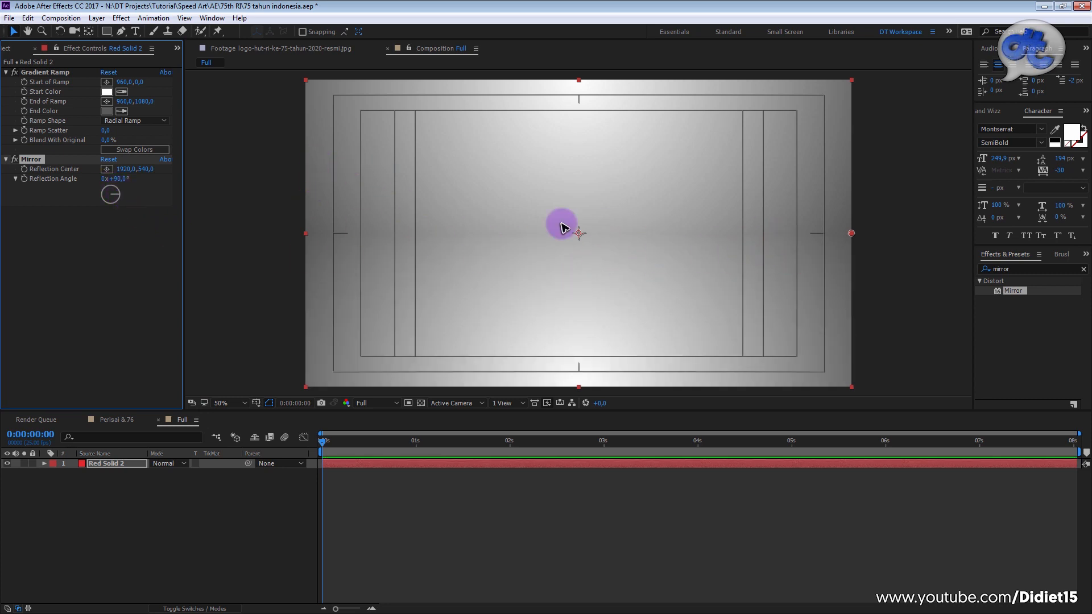
{"action": "left_click_drag", "start_coordinate": [204, 167], "coordinate": [285, 168]}
{"action": "left_click_drag", "start_coordinate": [123, 170], "coordinate": [148, 189]}
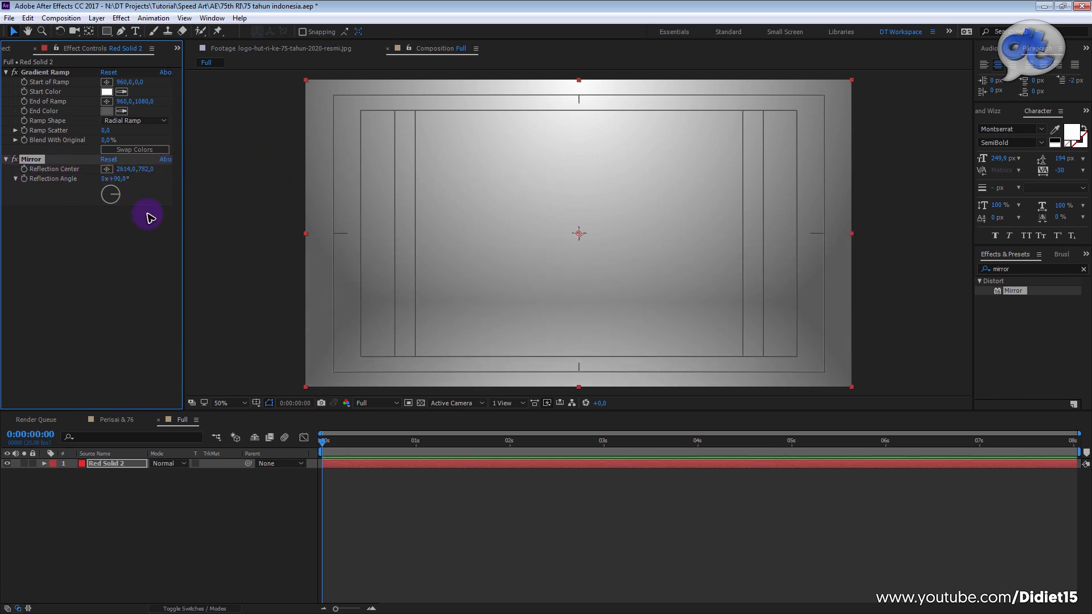
Step: Move the Gradient Ramp's end point outside the frame's left edge, to about -126, 720
{"action": "left_click", "coordinate": [108, 84]}
{"action": "key", "text": "Escape"}
{"action": "left_click", "coordinate": [106, 101]}
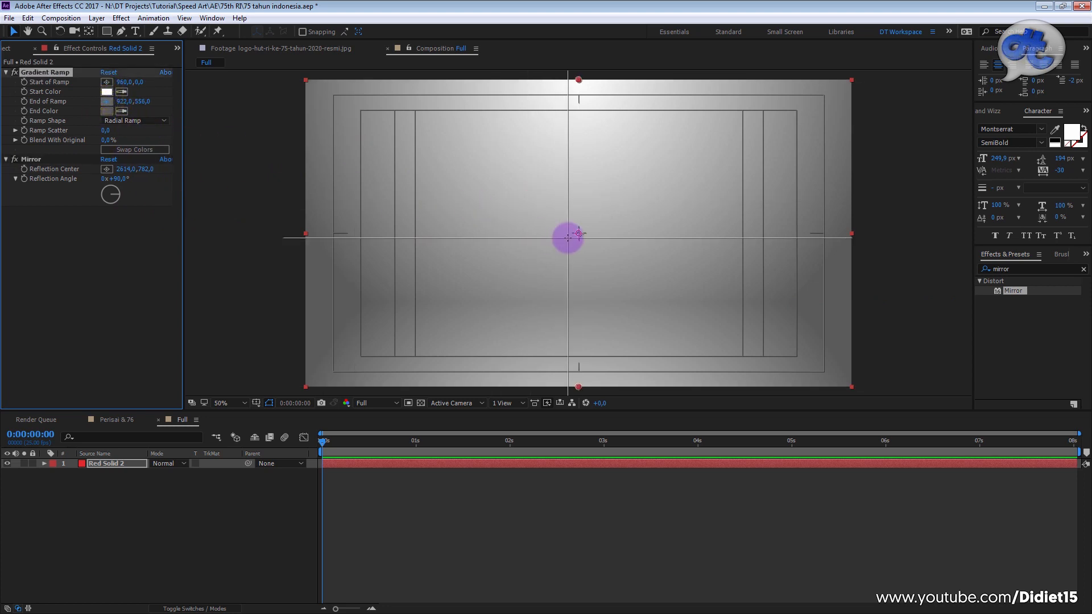
{"action": "left_click", "coordinate": [567, 239]}
{"action": "left_click_drag", "start_coordinate": [482, 258], "coordinate": [290, 276]}
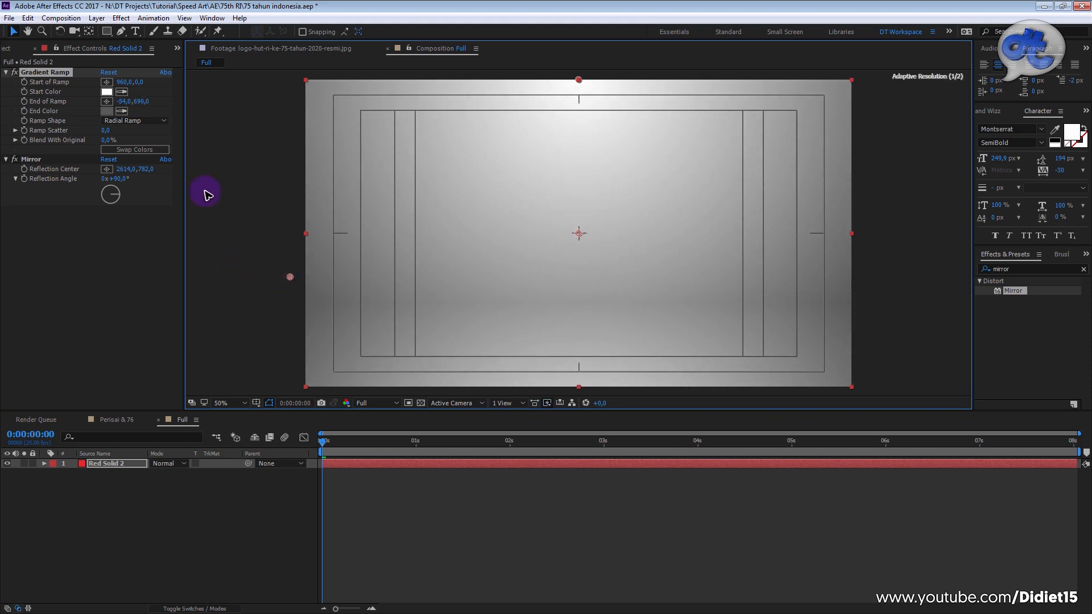
{"action": "left_click", "coordinate": [107, 101]}
{"action": "left_click_drag", "start_coordinate": [497, 233], "coordinate": [270, 289]}
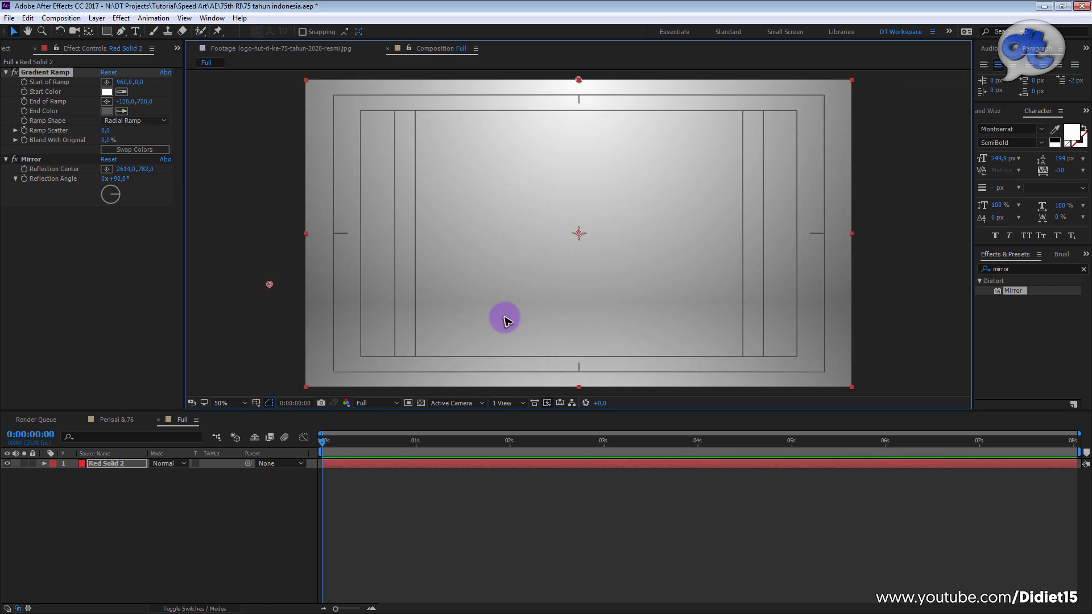
{"action": "left_click", "coordinate": [211, 520]}
Step: Set the Gradient Ramp's End Color to gray 777777 and move its end point to about -28, 720
{"action": "left_click", "coordinate": [107, 92]}
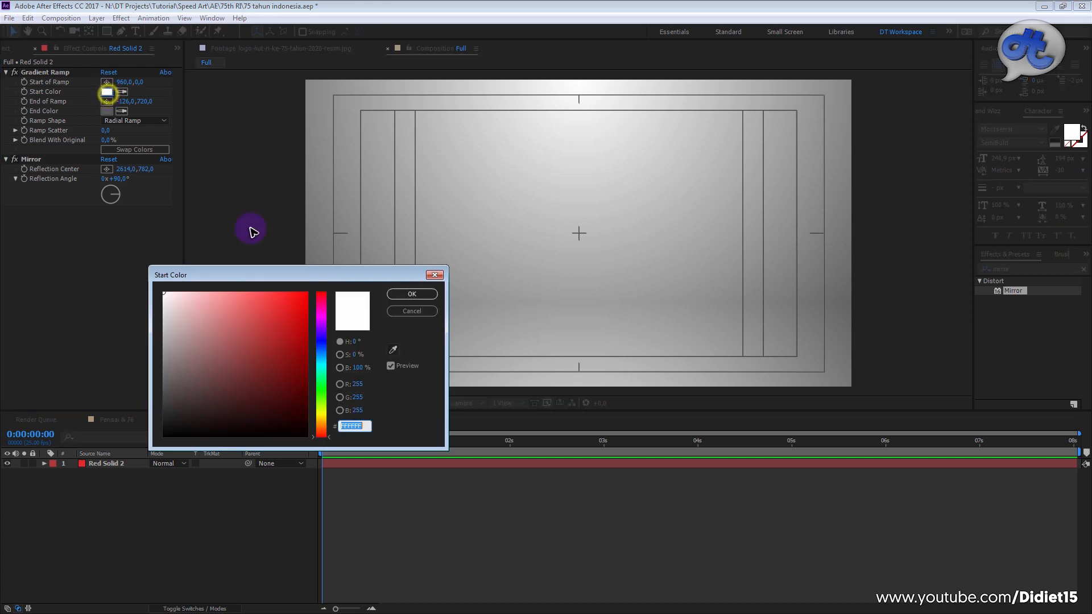
{"action": "left_click", "coordinate": [412, 311]}
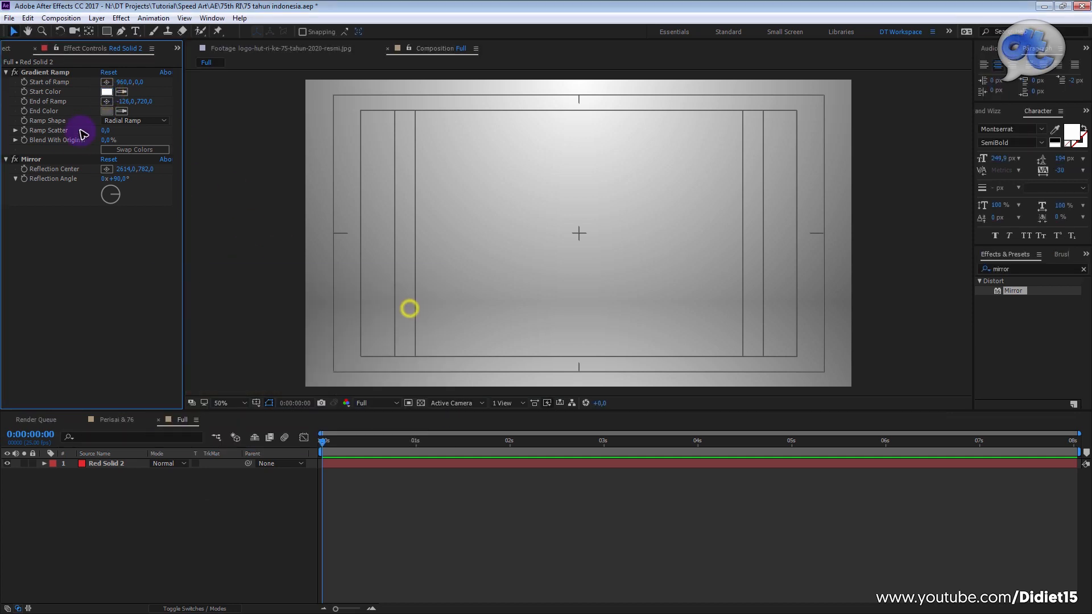
{"action": "left_click", "coordinate": [106, 112]}
{"action": "left_click_drag", "start_coordinate": [167, 382], "coordinate": [159, 371]}
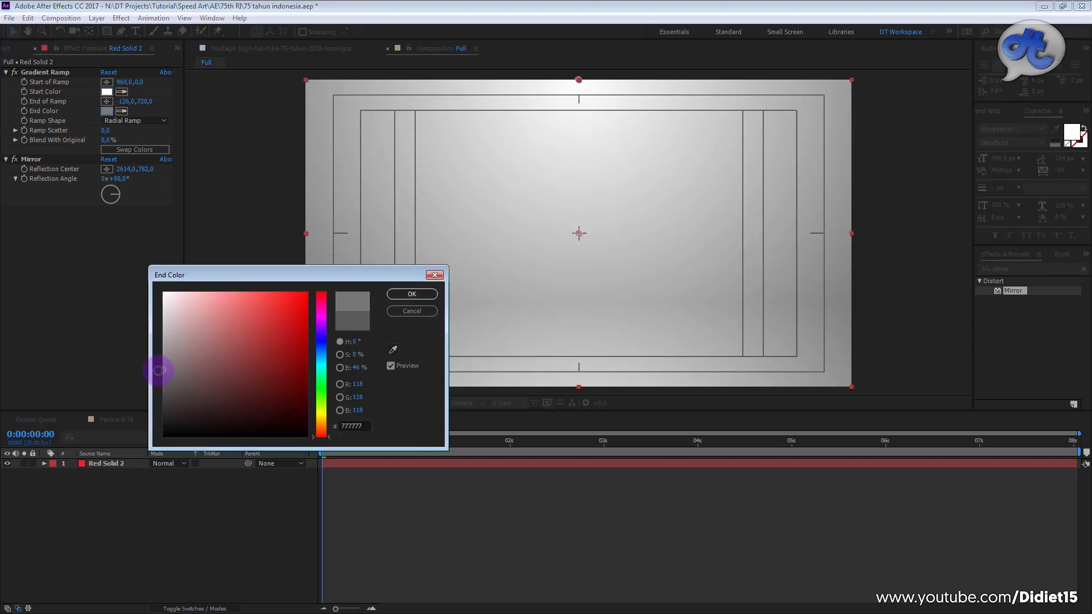
{"action": "left_click", "coordinate": [413, 295]}
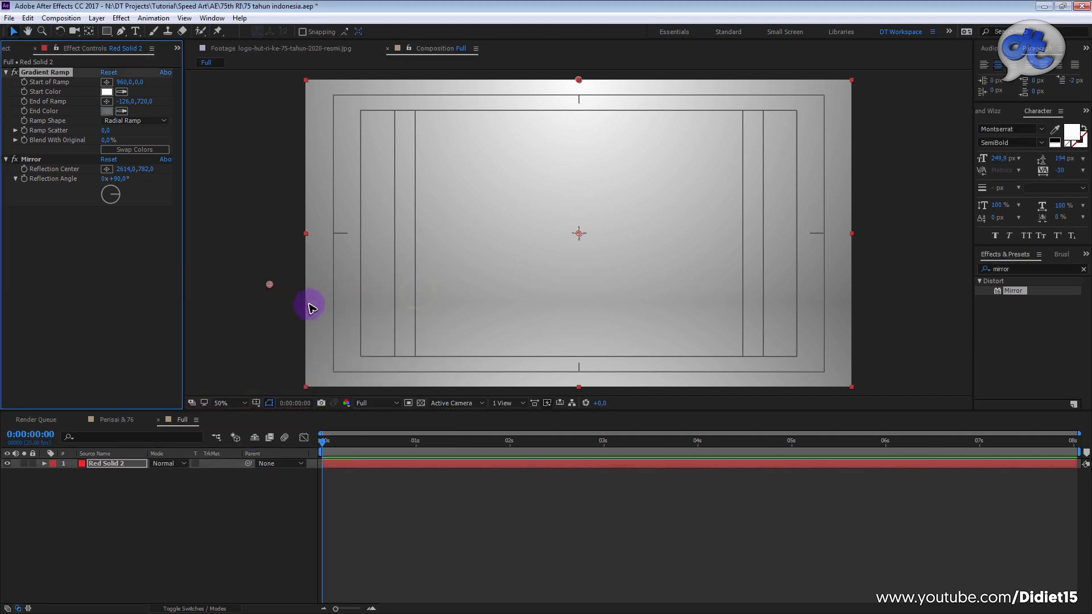
{"action": "left_click_drag", "start_coordinate": [271, 285], "coordinate": [295, 285]}
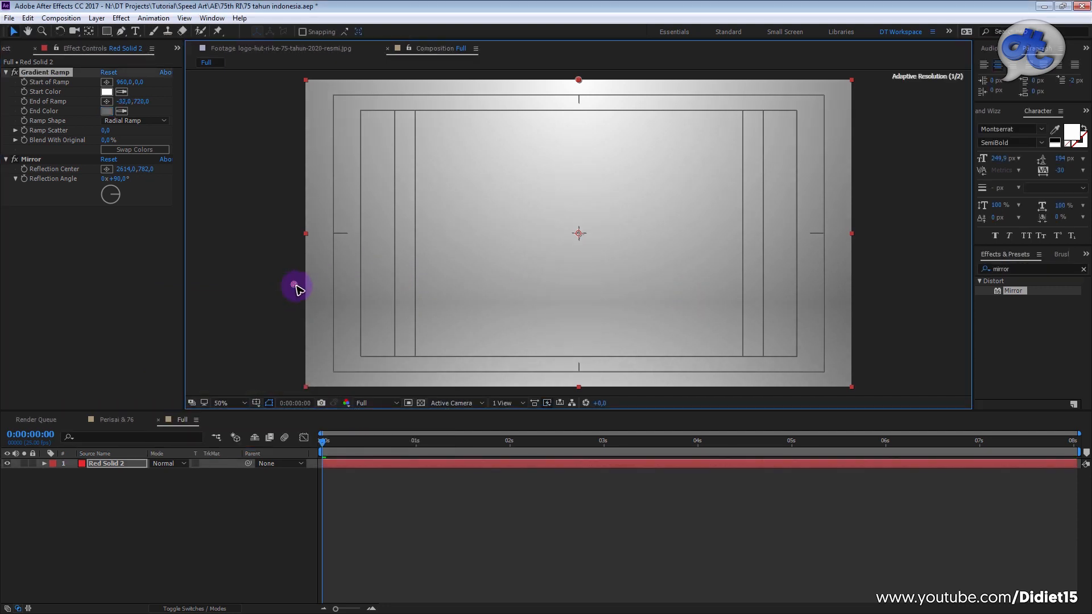
{"action": "left_click", "coordinate": [278, 318]}
Step: Create a new shape layer and set its stroke to None
{"action": "right_click", "coordinate": [210, 522]}
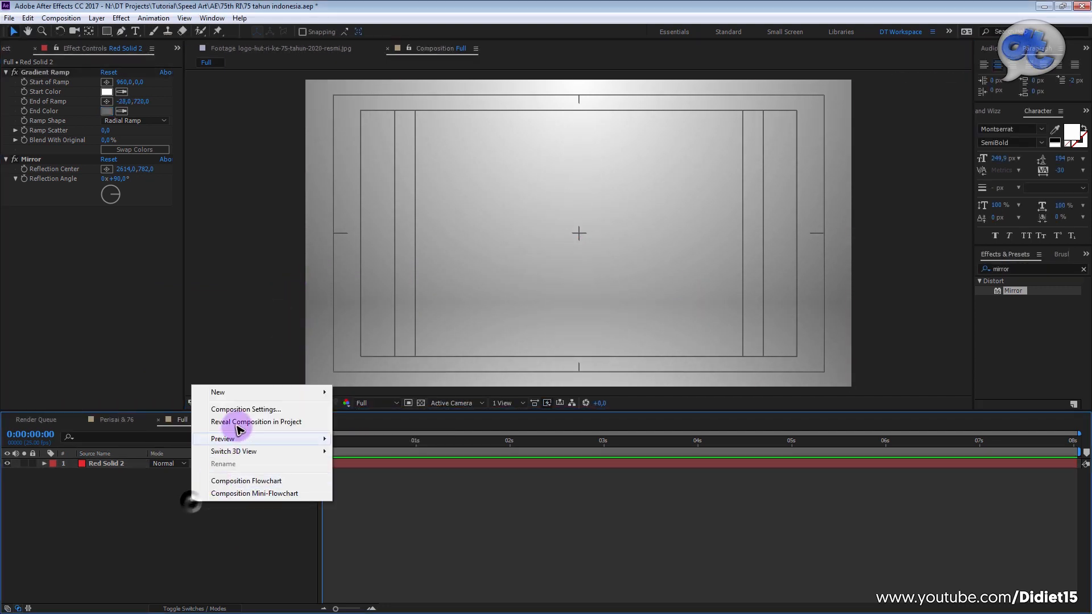
{"action": "mouse_move", "coordinate": [249, 398]}
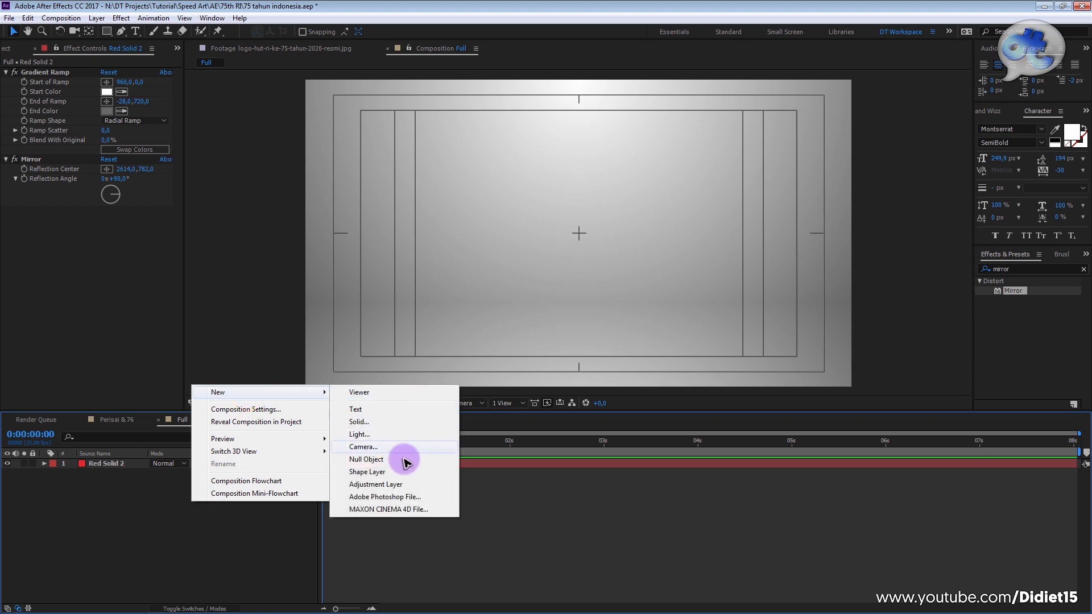
{"action": "left_click", "coordinate": [369, 472]}
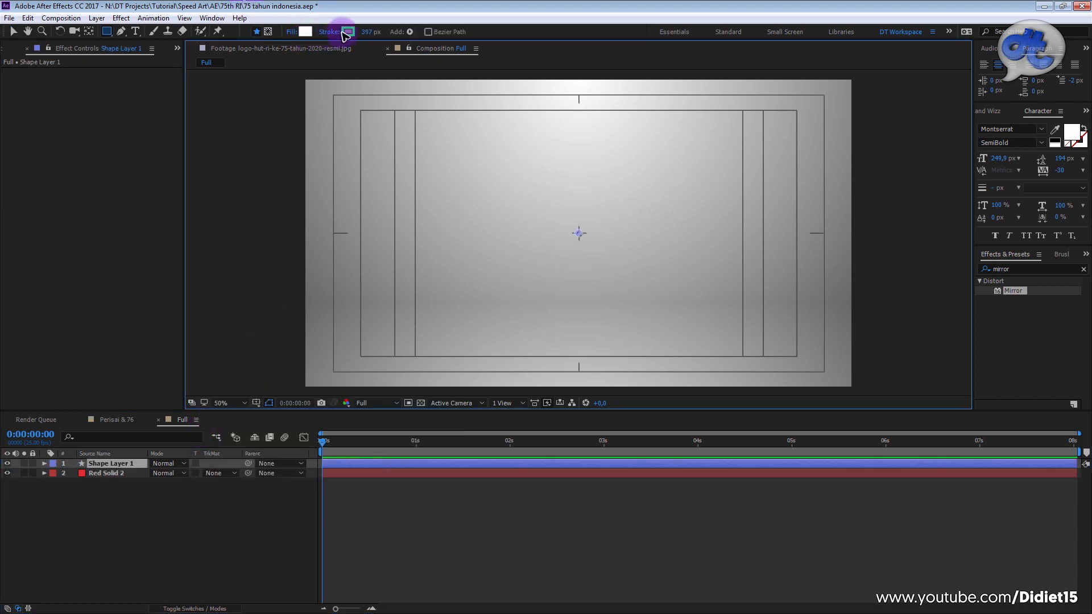
{"action": "left_click", "coordinate": [331, 31]}
{"action": "left_click", "coordinate": [468, 184]}
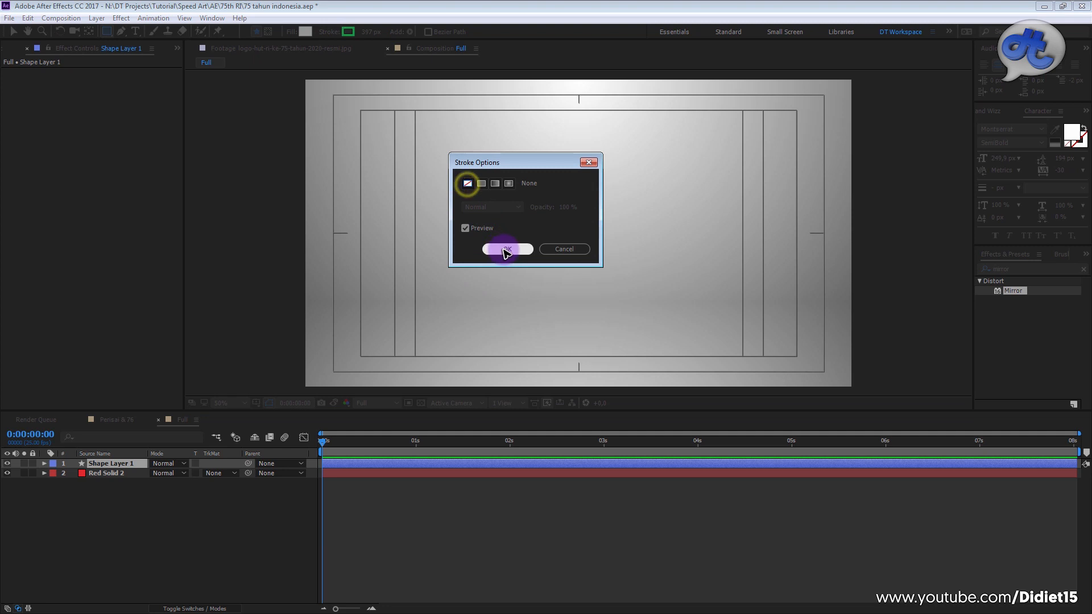
{"action": "left_click", "coordinate": [506, 250]}
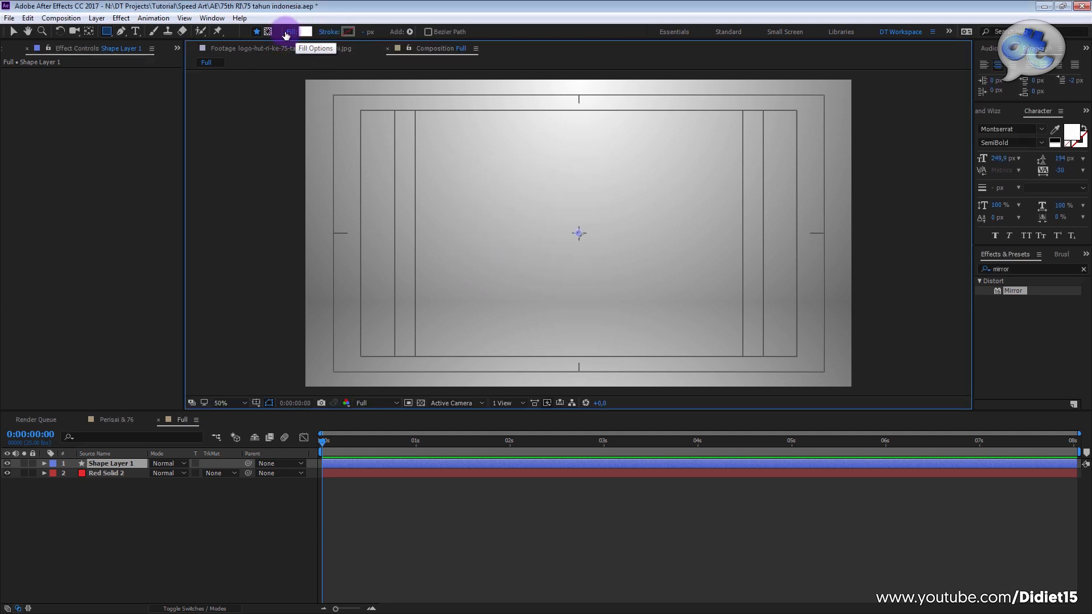
Step: Draw a large circle with the Ellipse tool over the left half of the frame, nearly as tall as the frame
{"action": "left_click", "coordinate": [107, 32]}
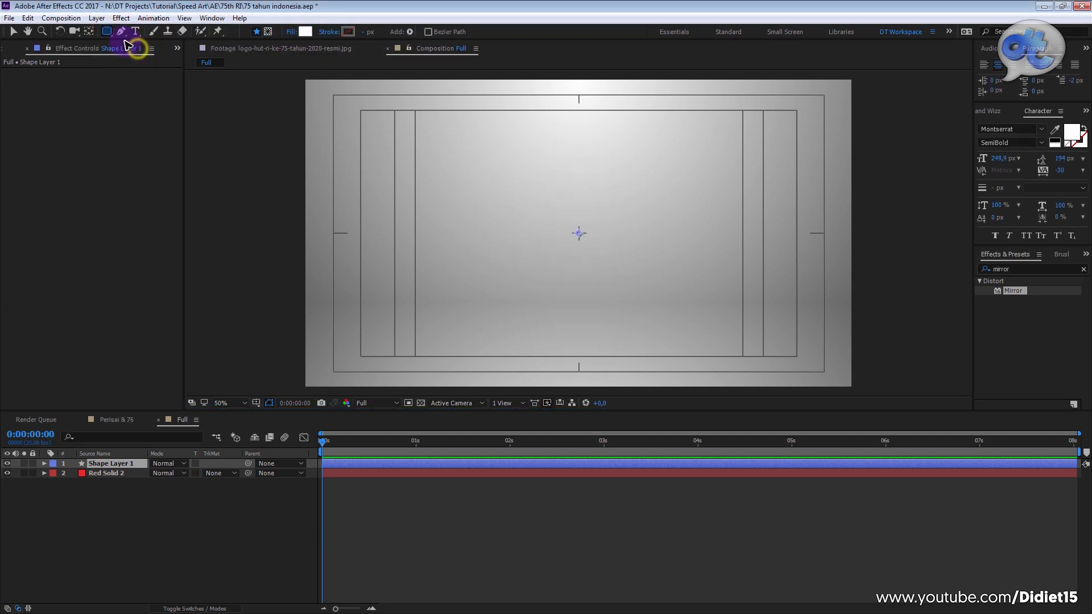
{"action": "left_click", "coordinate": [110, 35]}
{"action": "left_click", "coordinate": [136, 55]}
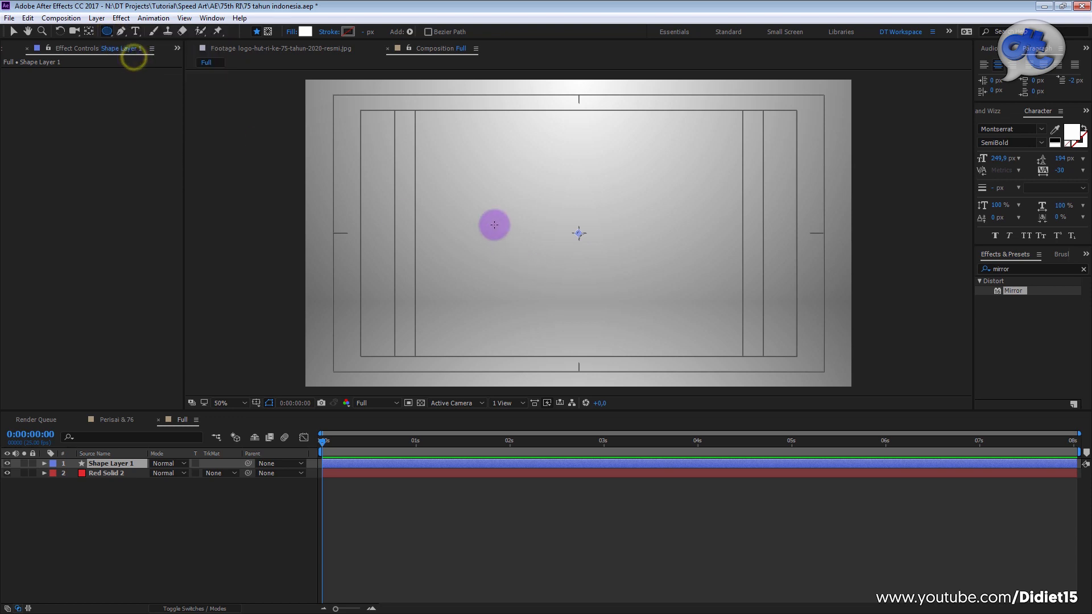
{"action": "left_click_drag", "start_coordinate": [379, 142], "coordinate": [626, 314]}
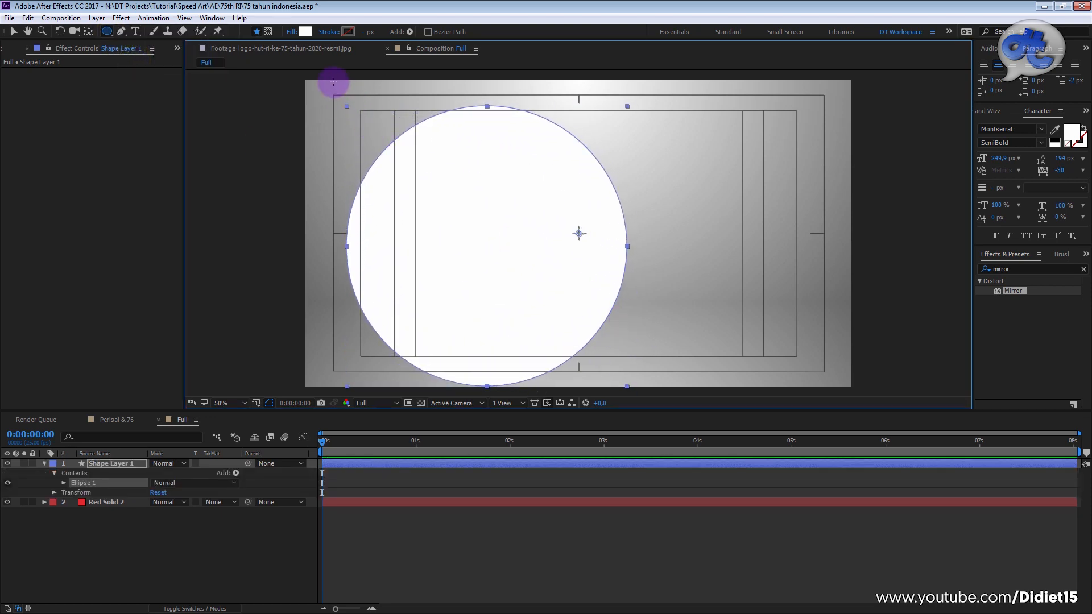
Step: Change the circle's fill color to light red
{"action": "left_click", "coordinate": [305, 32]}
{"action": "left_click_drag", "start_coordinate": [275, 319], "coordinate": [245, 271]}
{"action": "left_click", "coordinate": [432, 293]}
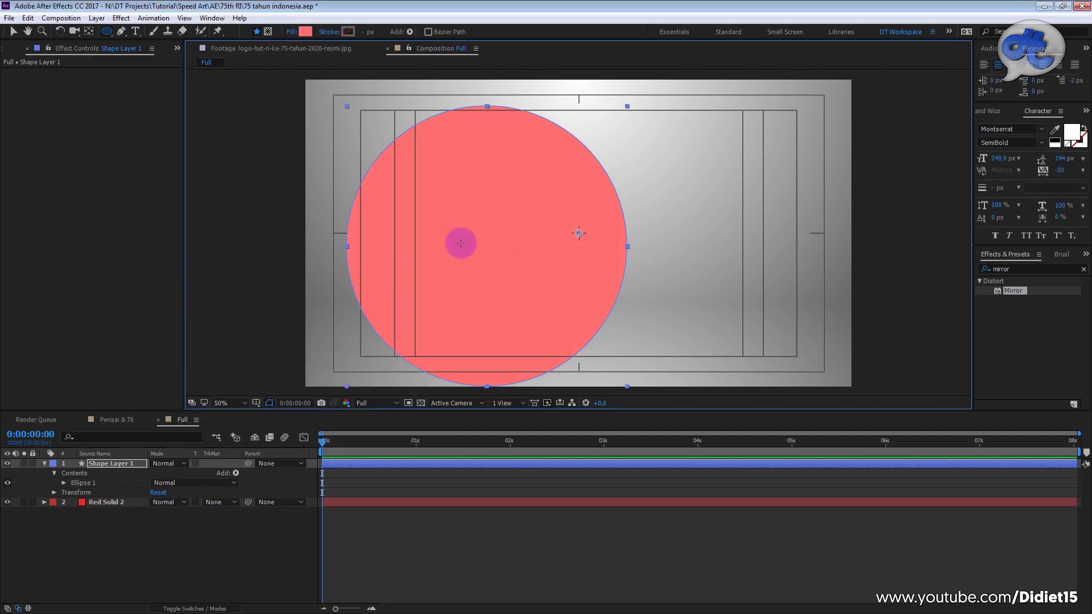
Step: Move the red circle left until it is vertically centered and partly outside the frame's left edge, comparing with the sample video
{"action": "key", "text": "v"}
{"action": "left_click_drag", "start_coordinate": [466, 243], "coordinate": [424, 234]}
{"action": "left_click", "coordinate": [707, 603]}
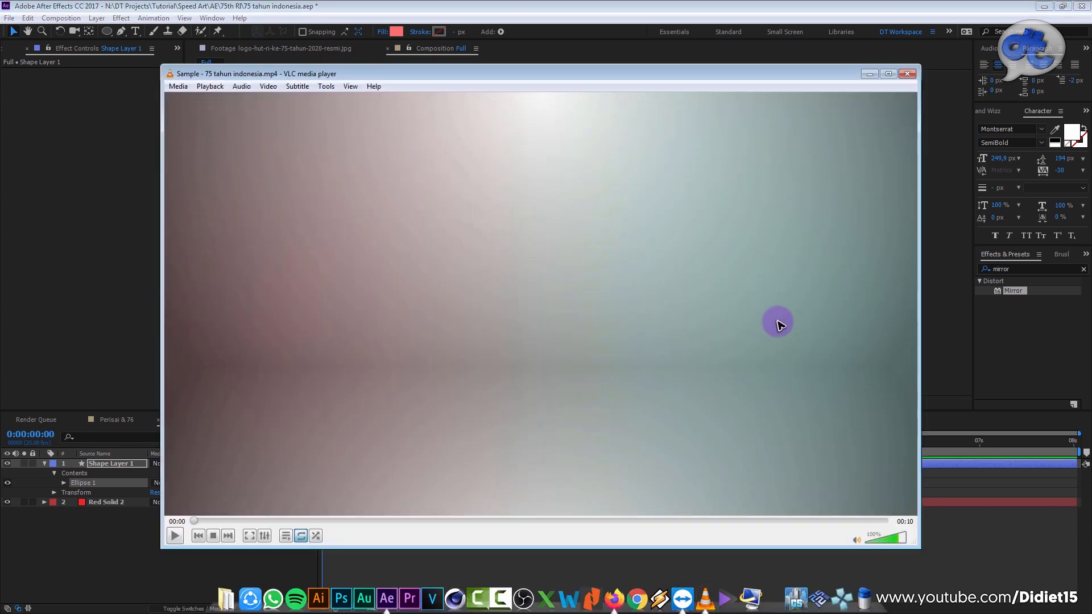
{"action": "left_click", "coordinate": [823, 9]}
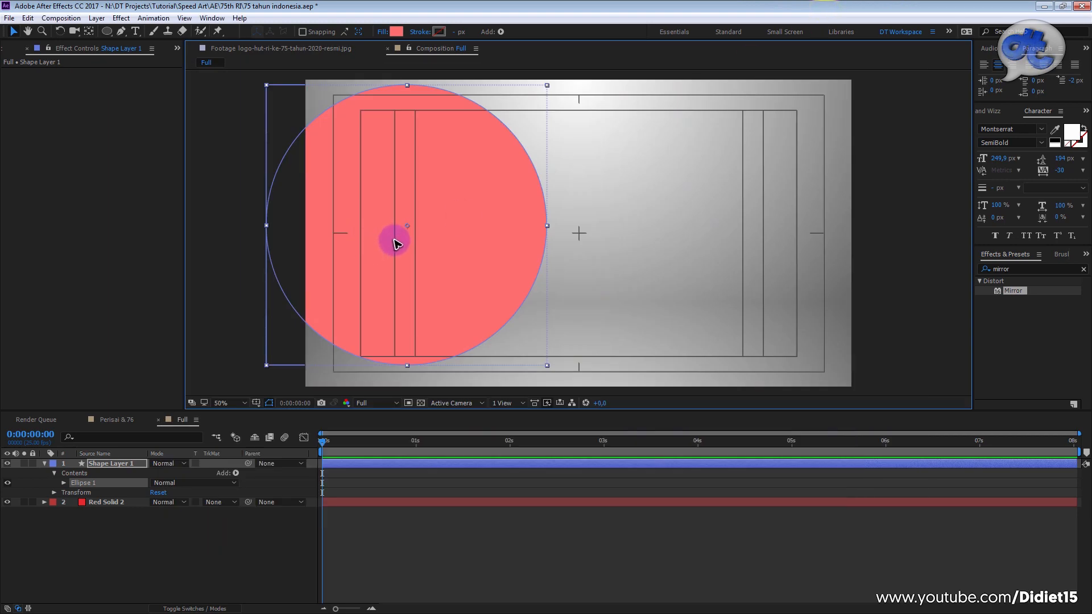
{"action": "left_click_drag", "start_coordinate": [405, 228], "coordinate": [397, 238]}
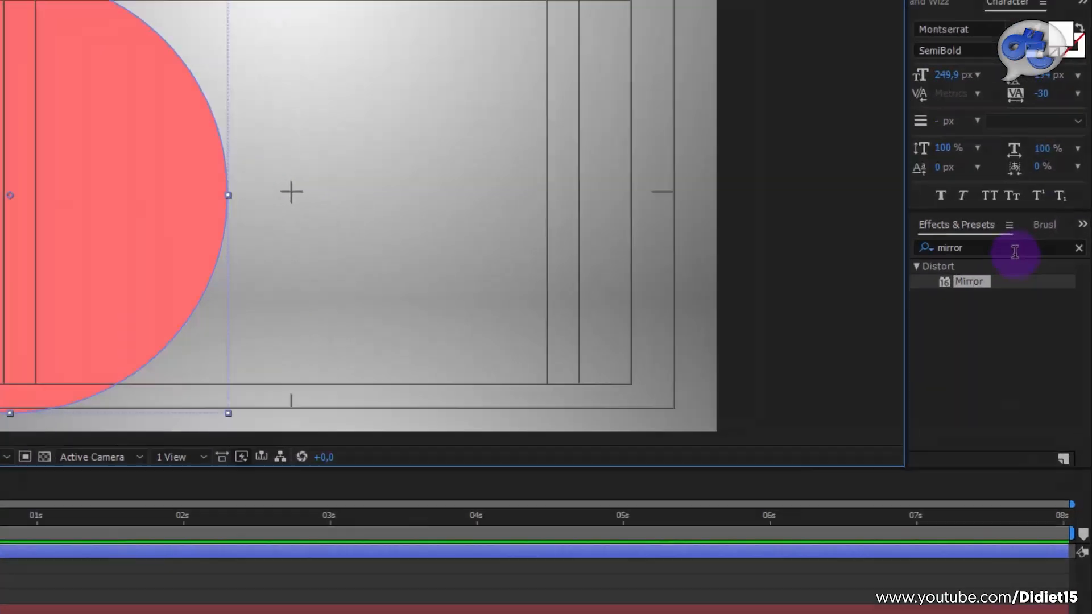
Step: Find the Gaussian Blur effect and apply it to the red circle's shape layer
{"action": "left_click", "coordinate": [1006, 269]}
{"action": "type", "text": "g"}
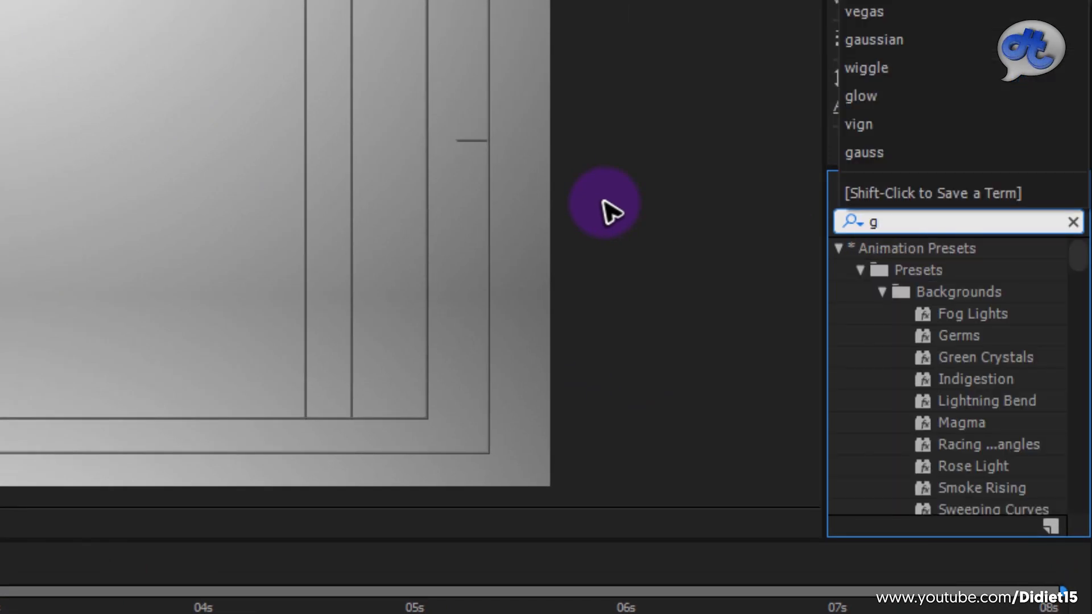
{"action": "key", "text": "BackSpace"}
{"action": "type", "text": "gaussia"}
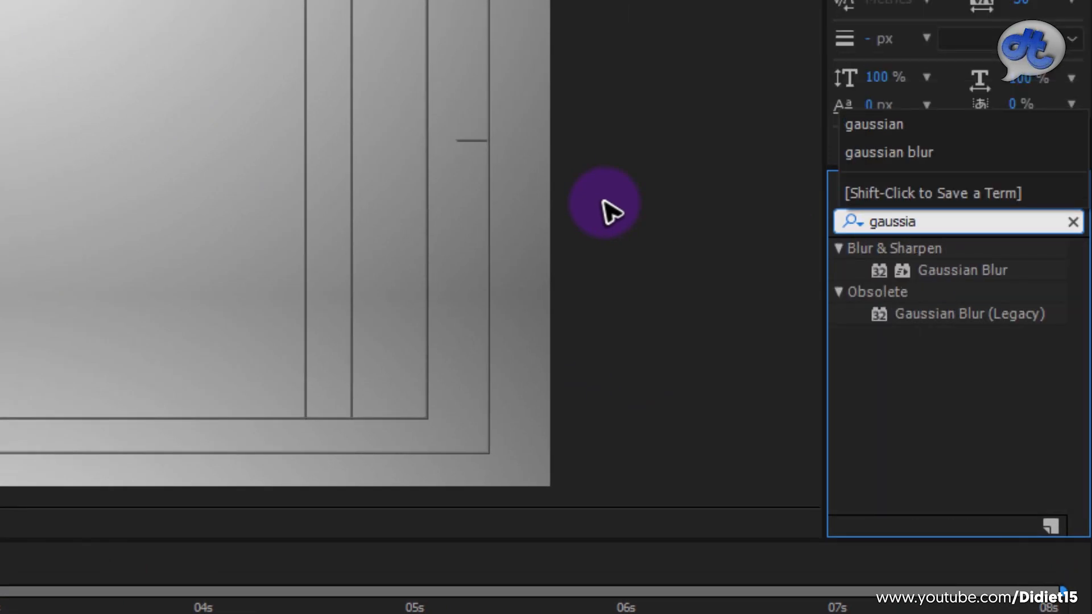
{"action": "left_click_drag", "start_coordinate": [905, 268], "coordinate": [0, 121]}
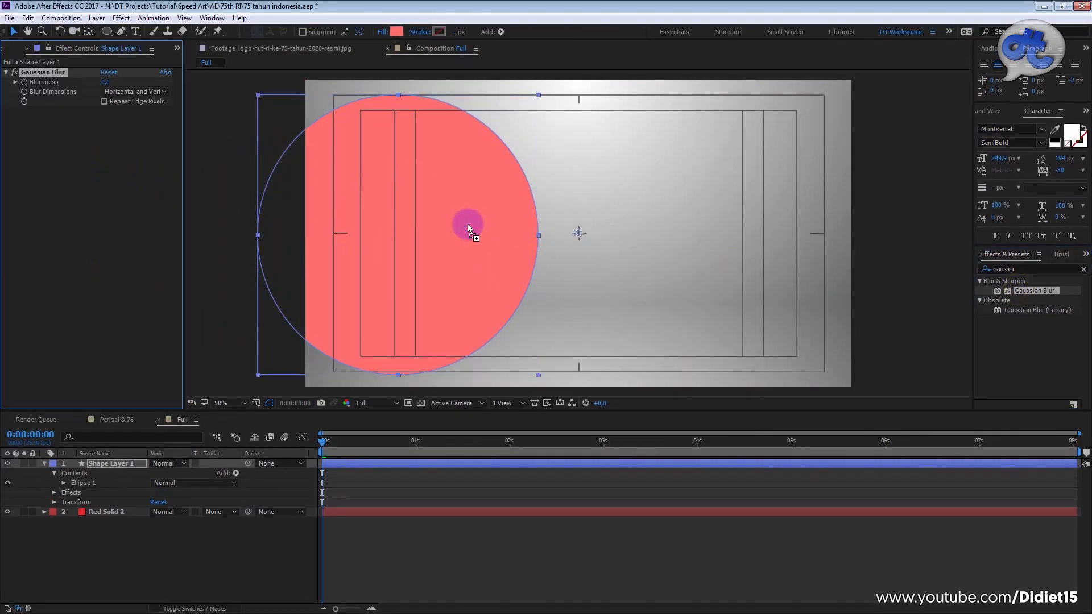
Step: Raise the red circle's Gaussian Blur Blurriness to about 1206.4 so it becomes a soft glow
{"action": "left_click", "coordinate": [101, 82]}
{"action": "left_click_drag", "start_coordinate": [106, 83], "coordinate": [858, 134]}
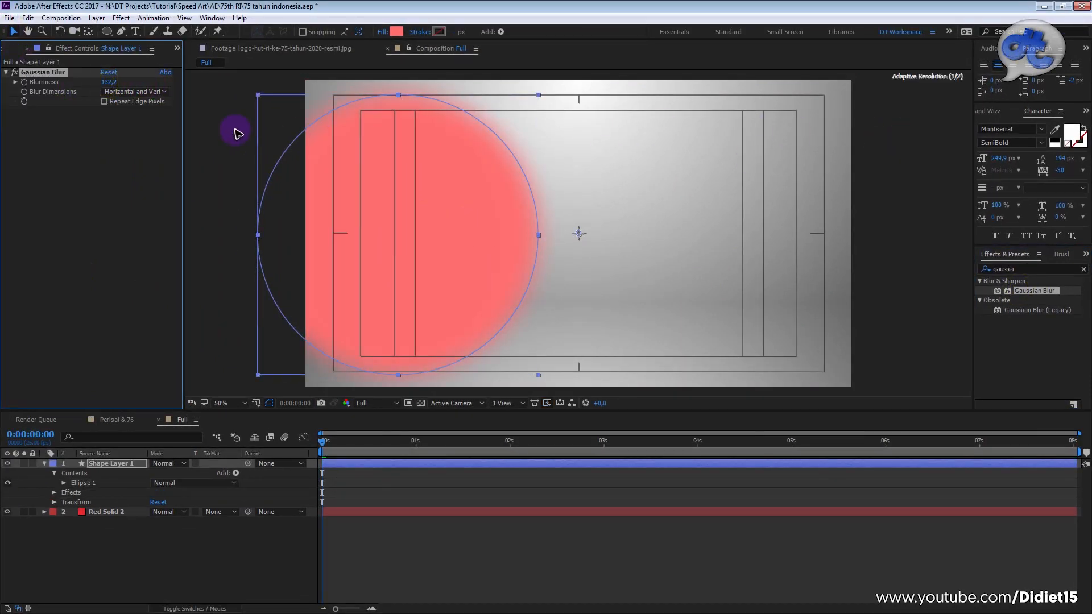
{"action": "left_click_drag", "start_coordinate": [789, 96], "coordinate": [117, 91]}
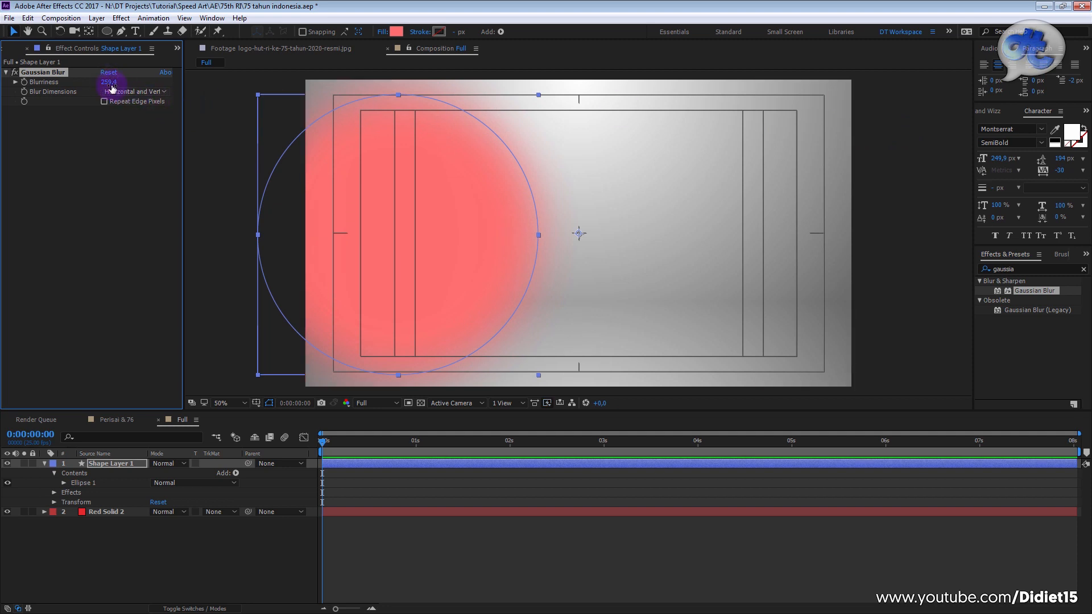
{"action": "left_click_drag", "start_coordinate": [704, 84], "coordinate": [705, 83]}
{"action": "left_click_drag", "start_coordinate": [113, 81], "coordinate": [617, 106]}
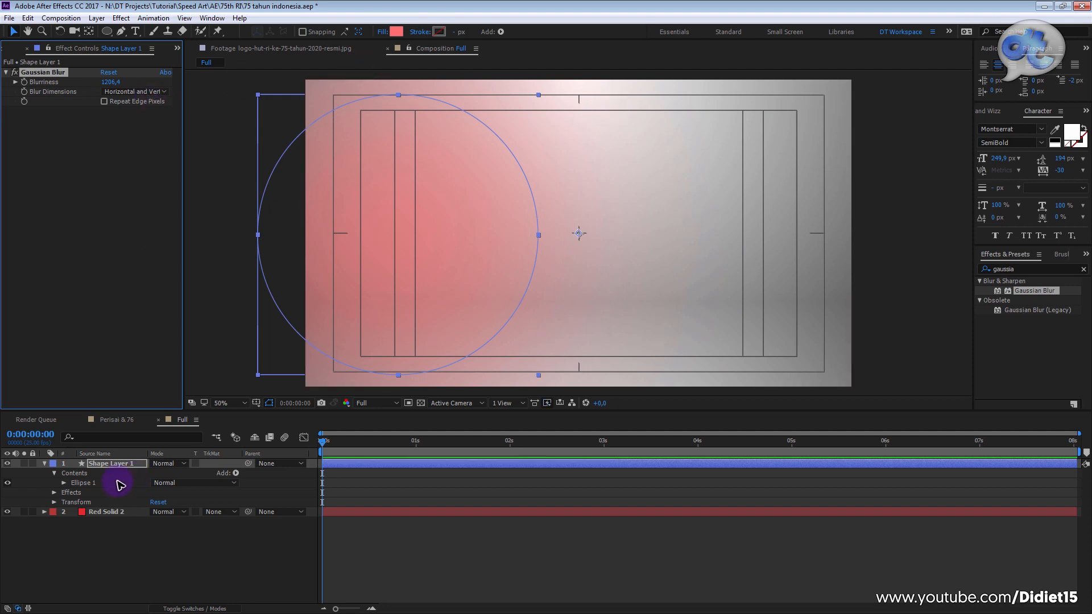
Step: Reduce the opacity of Shape Layer 1 to 75%
{"action": "left_click", "coordinate": [130, 465]}
{"action": "key", "text": "t"}
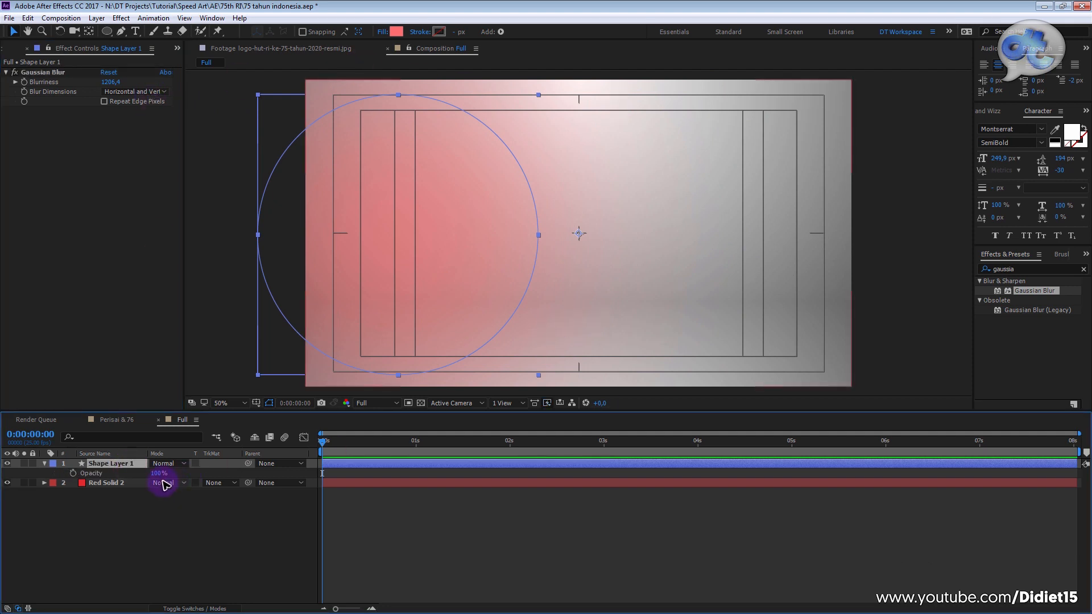
{"action": "left_click_drag", "start_coordinate": [143, 472], "coordinate": [206, 470]}
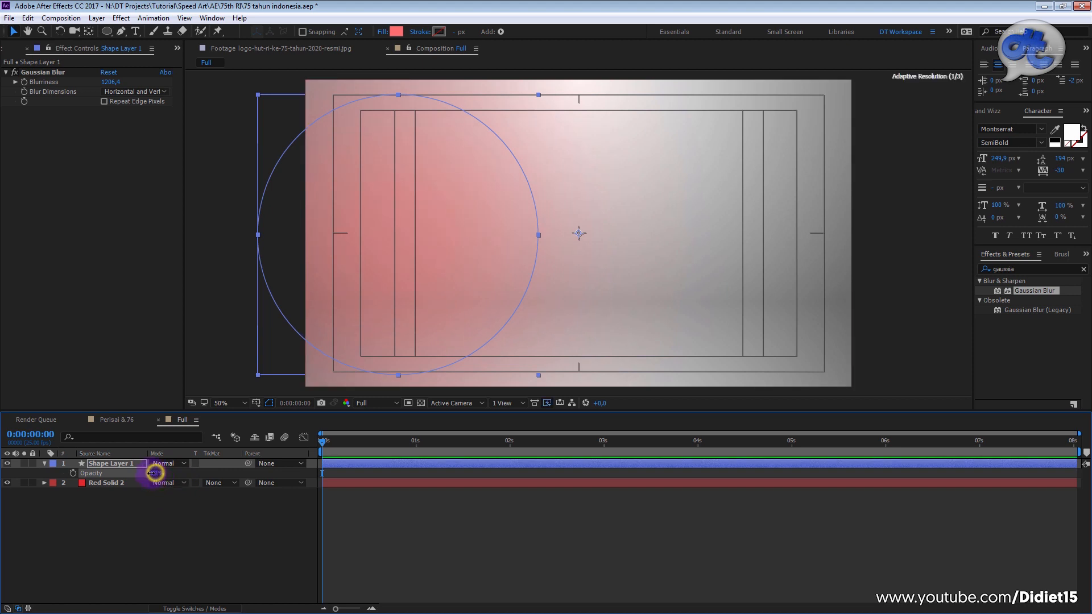
{"action": "left_click", "coordinate": [250, 540]}
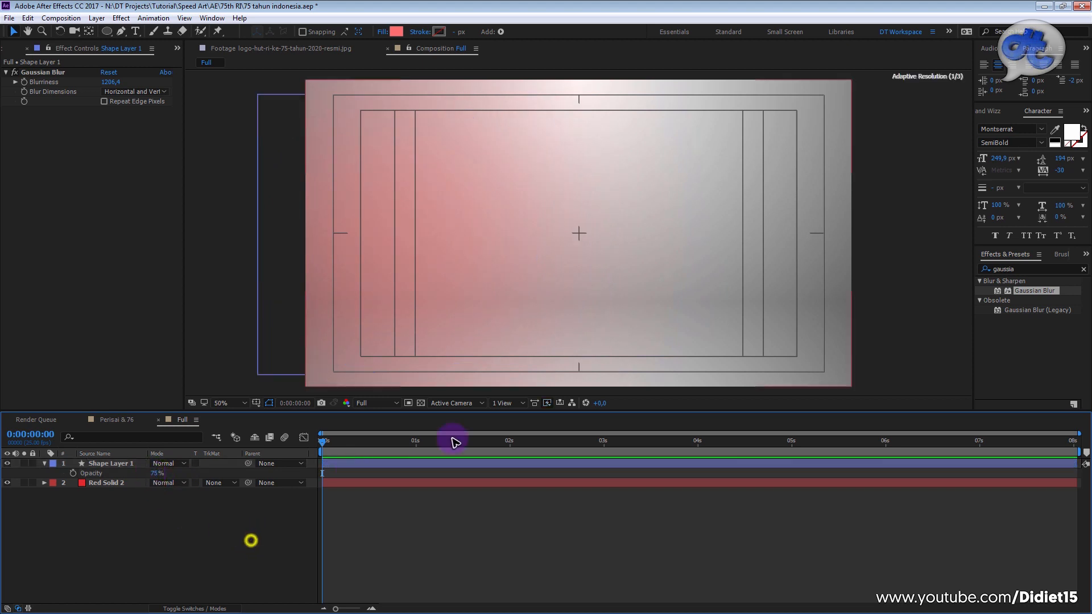
Step: Duplicate the red glow layer and move the copy horizontally to the right side of the frame
{"action": "left_click", "coordinate": [125, 469]}
{"action": "key", "text": "ctrl+d"}
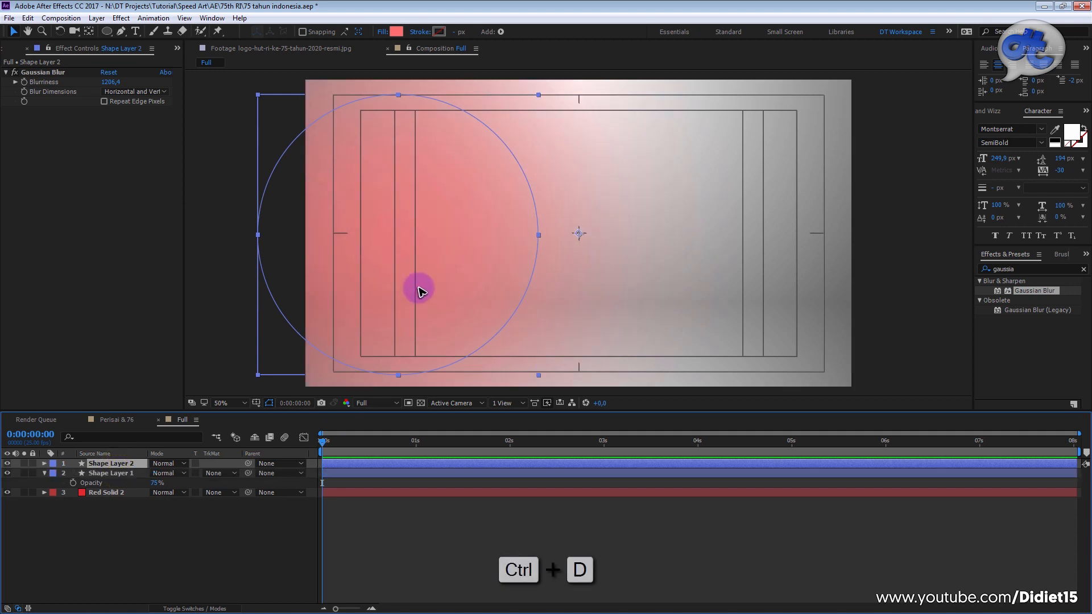
{"action": "left_click_drag", "start_coordinate": [414, 244], "coordinate": [808, 246]}
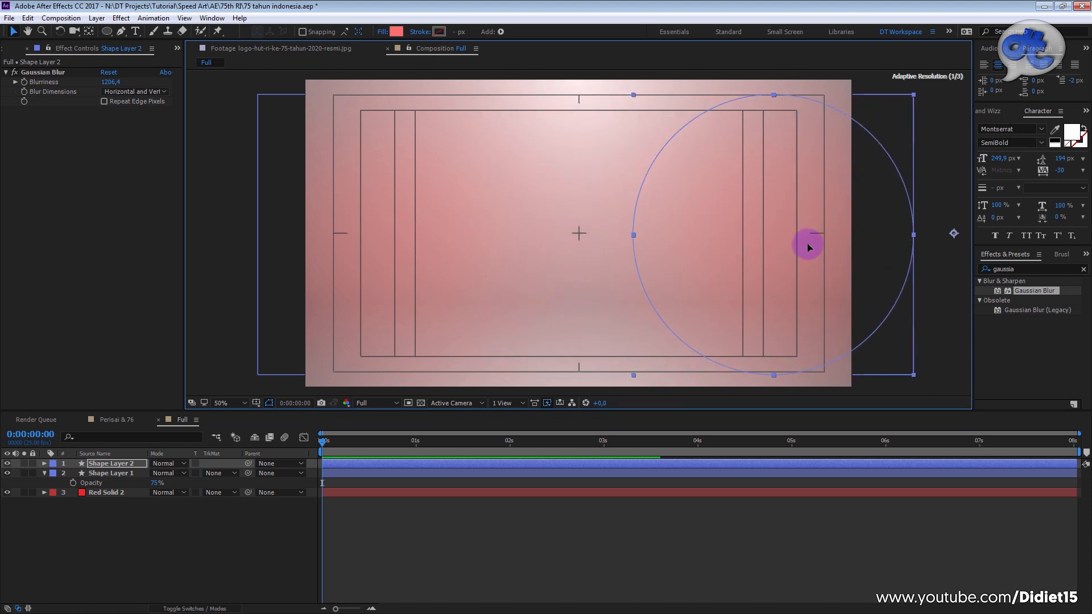
Step: Change the fill color of the right glow to light mint green, about 99FFE3
{"action": "left_click", "coordinate": [397, 32]}
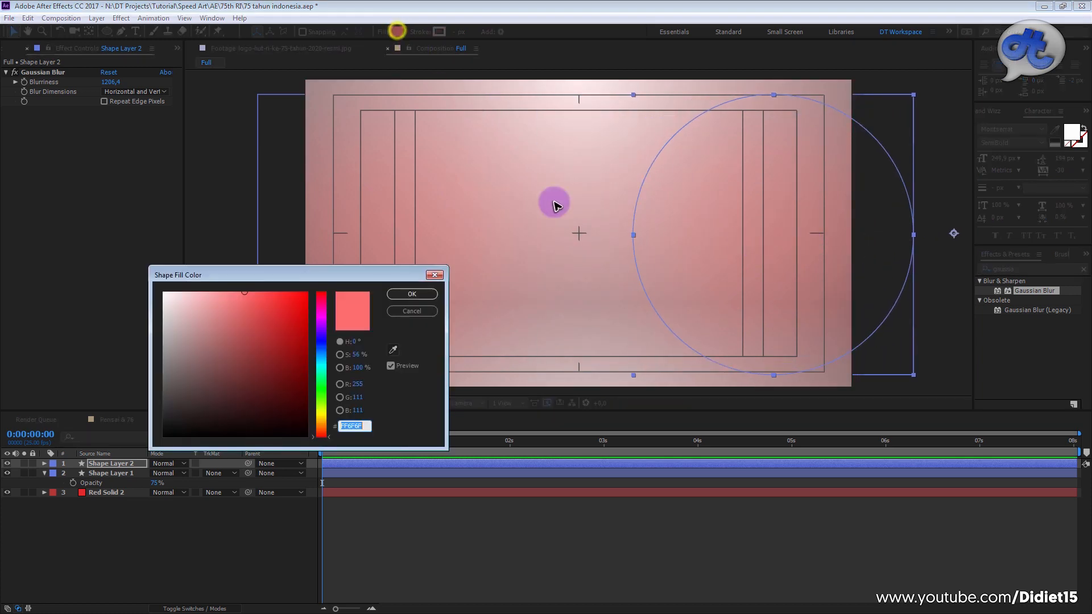
{"action": "left_click", "coordinate": [321, 370]}
{"action": "left_click", "coordinate": [302, 355]}
{"action": "mouse_move", "coordinate": [302, 356]}
{"action": "left_mouse_down"}
{"action": "mouse_move", "coordinate": [295, 298]}
{"action": "mouse_move", "coordinate": [231, 275]}
{"action": "left_mouse_up"}
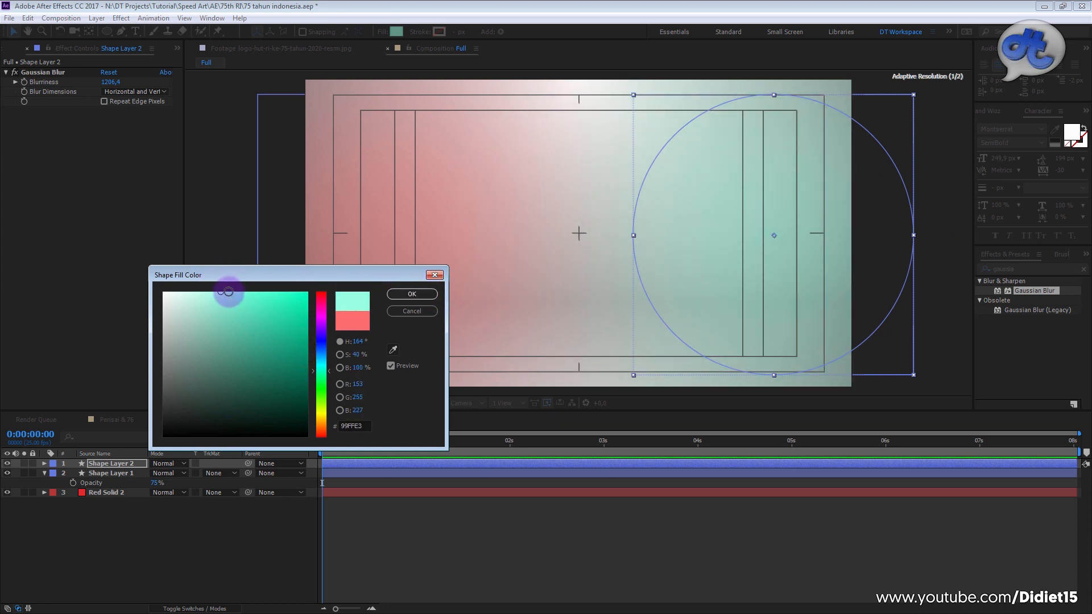
{"action": "left_click", "coordinate": [396, 295]}
{"action": "left_click", "coordinate": [410, 540]}
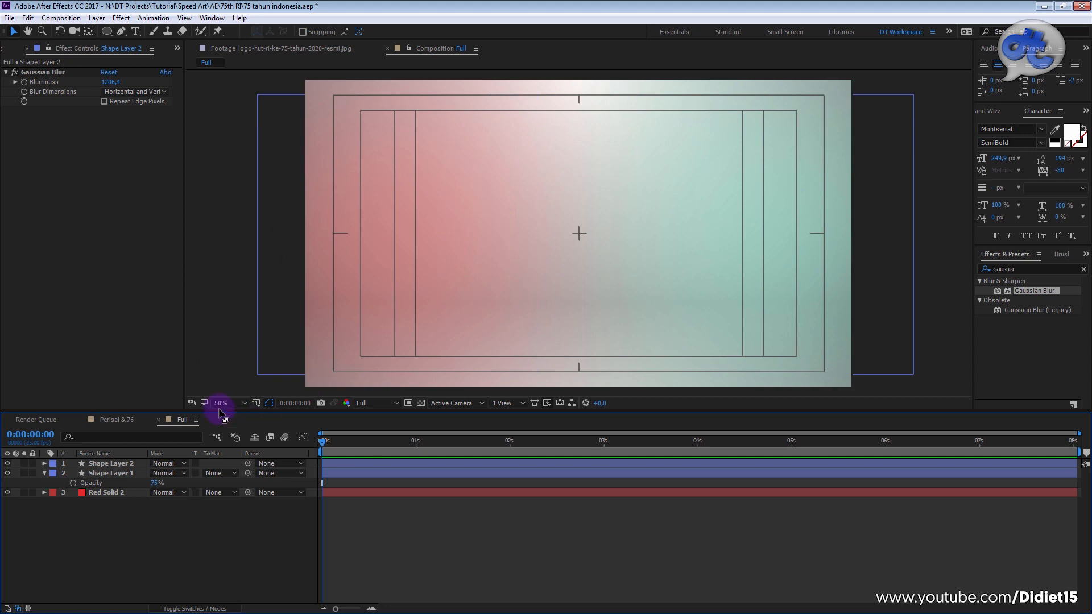
Step: Rename the Perisai & 76 composition to 75 tahun in its composition settings
{"action": "left_click", "coordinate": [17, 49]}
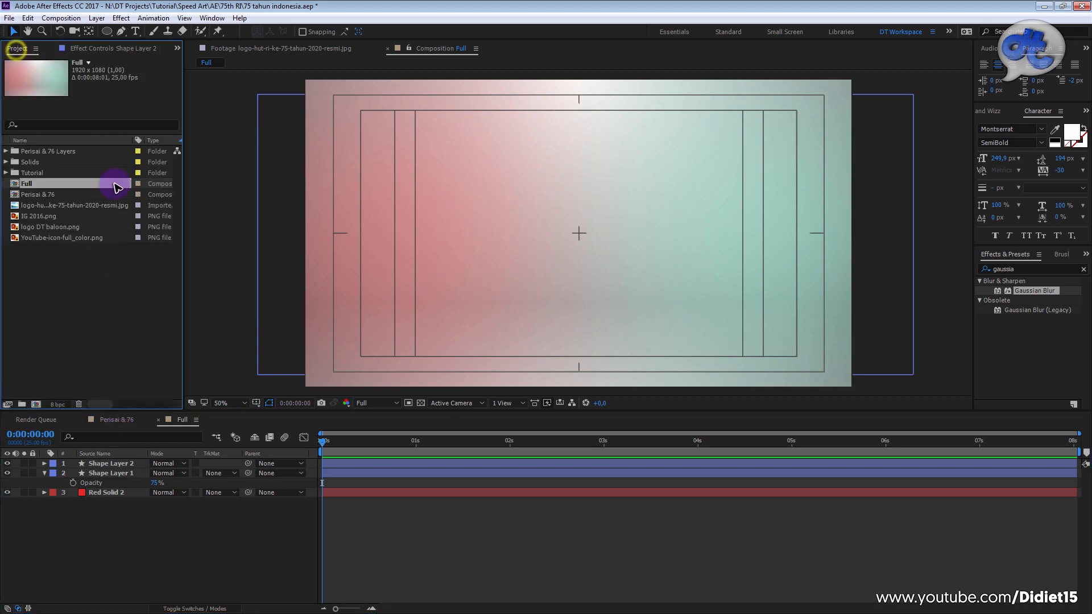
{"action": "left_click", "coordinate": [35, 194]}
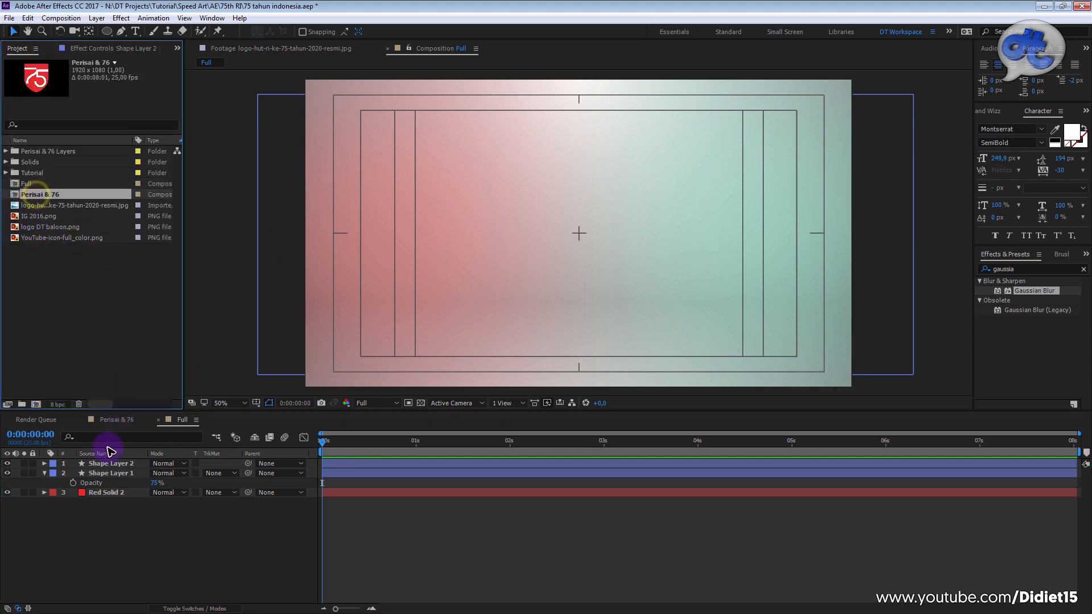
{"action": "left_click", "coordinate": [113, 422]}
{"action": "right_click", "coordinate": [315, 493]}
{"action": "left_click", "coordinate": [348, 503]}
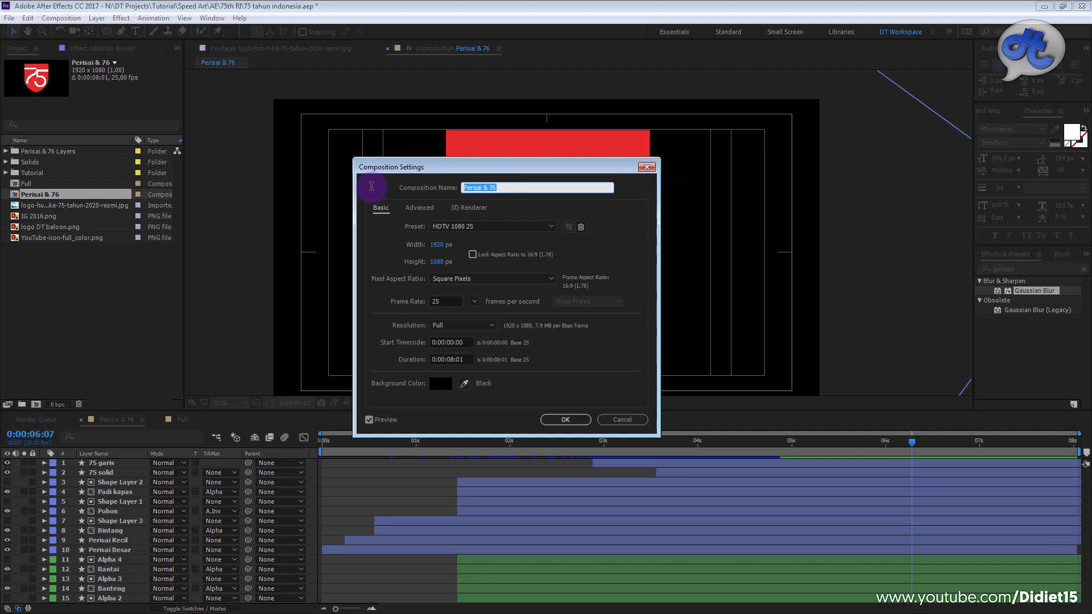
{"action": "key", "text": "Return"}
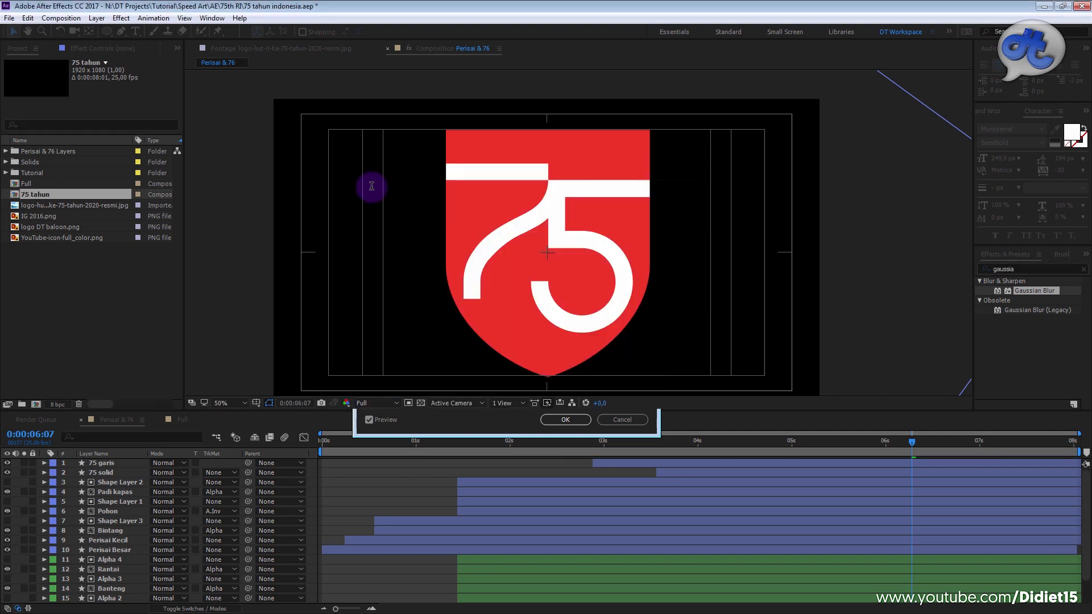
{"action": "left_click", "coordinate": [149, 292]}
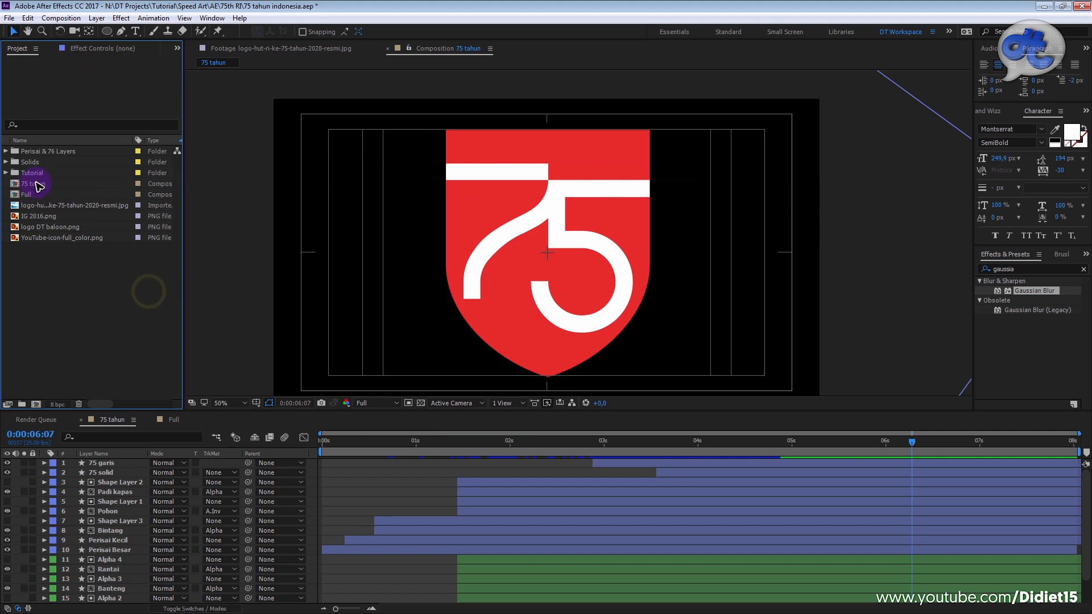
Step: Place the 75 tahun composition centered in the Full composition as the top layer and preview the result
{"action": "left_click", "coordinate": [174, 421]}
{"action": "left_click_drag", "start_coordinate": [25, 183], "coordinate": [575, 236]}
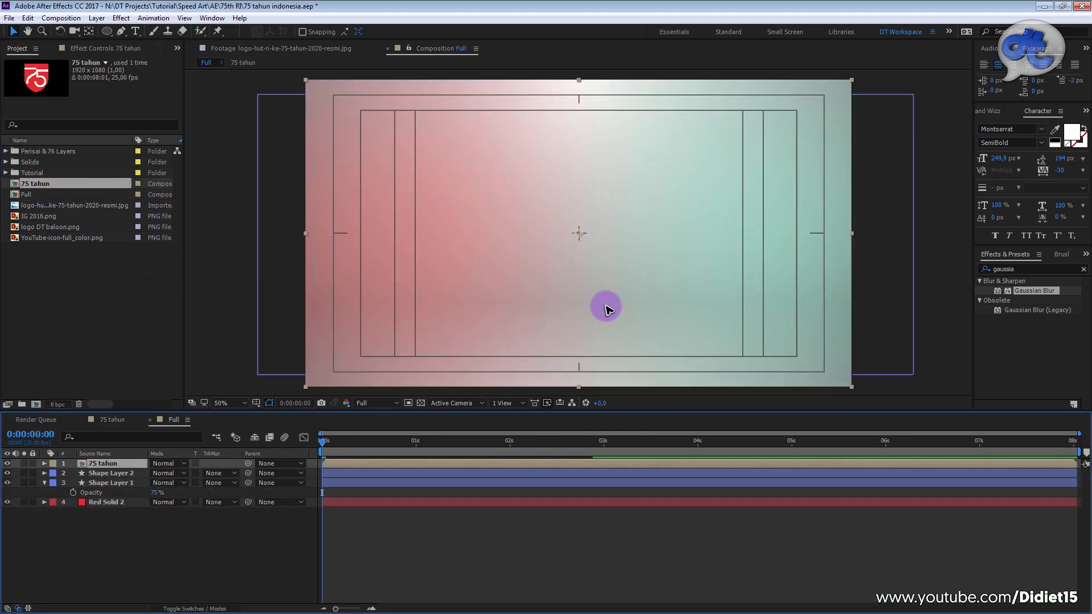
{"action": "left_click", "coordinate": [673, 556]}
{"action": "key", "text": "space"}
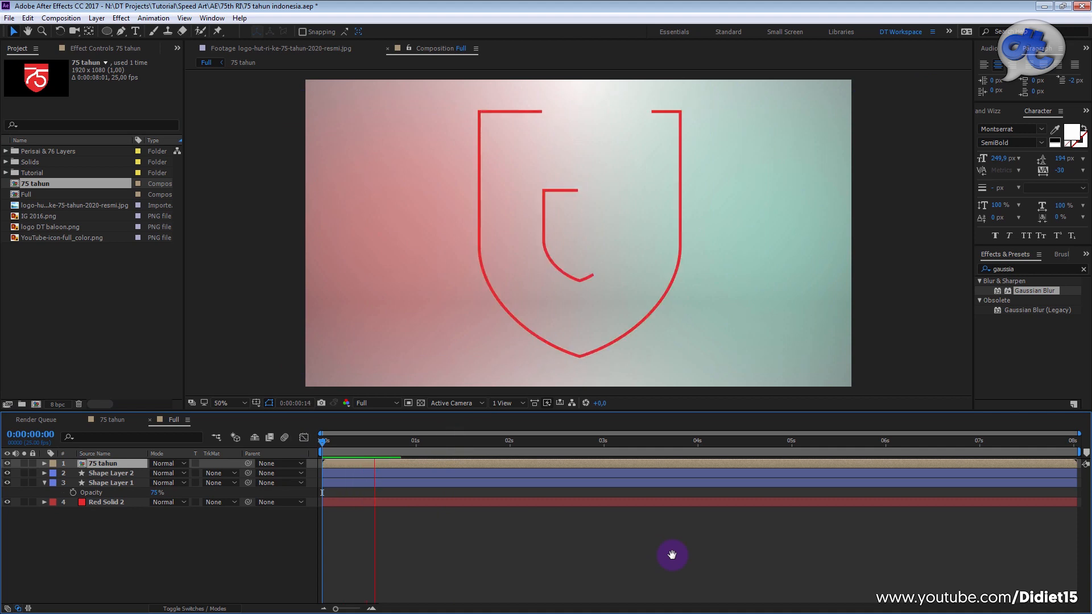
{"action": "left_click", "coordinate": [682, 285]}
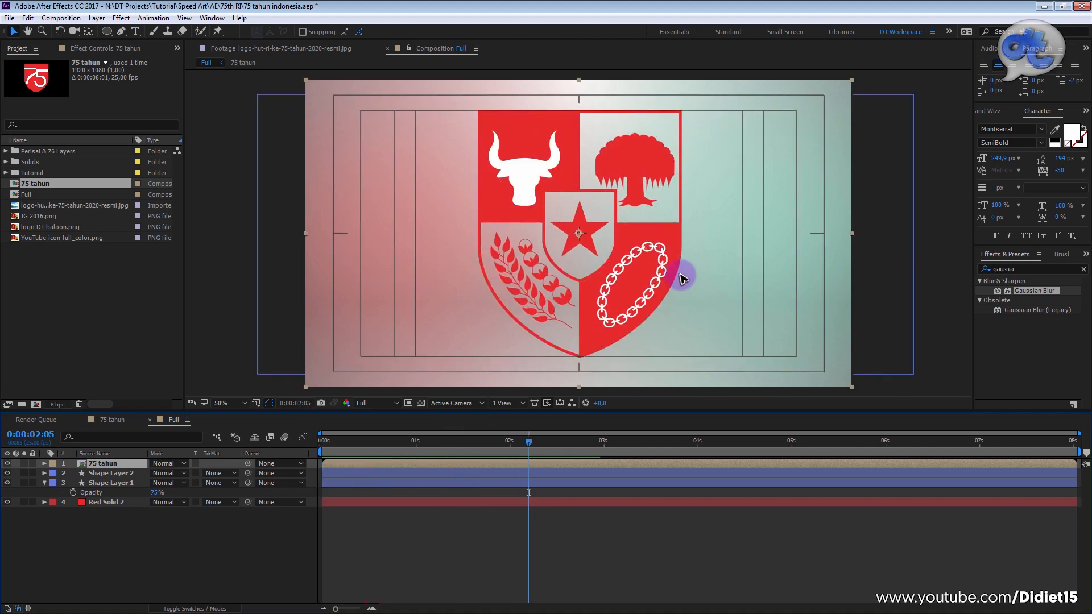
Step: Scale the 75 tahun layer down proportionally to about 60% of the frame width and preview the animation
{"action": "left_click_drag", "start_coordinate": [856, 238], "coordinate": [747, 235]}
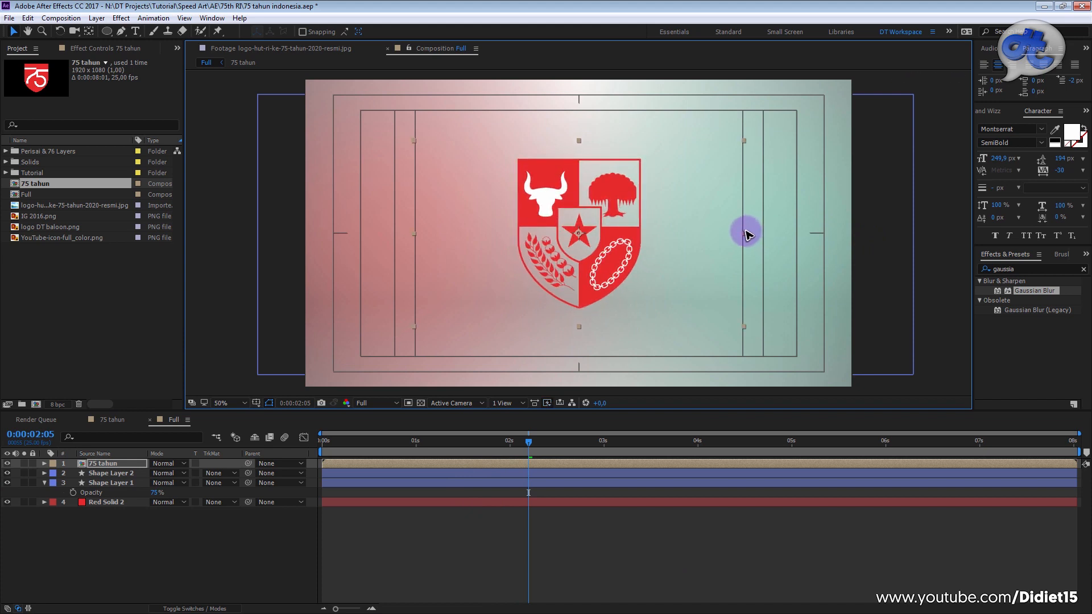
{"action": "key", "text": "space"}
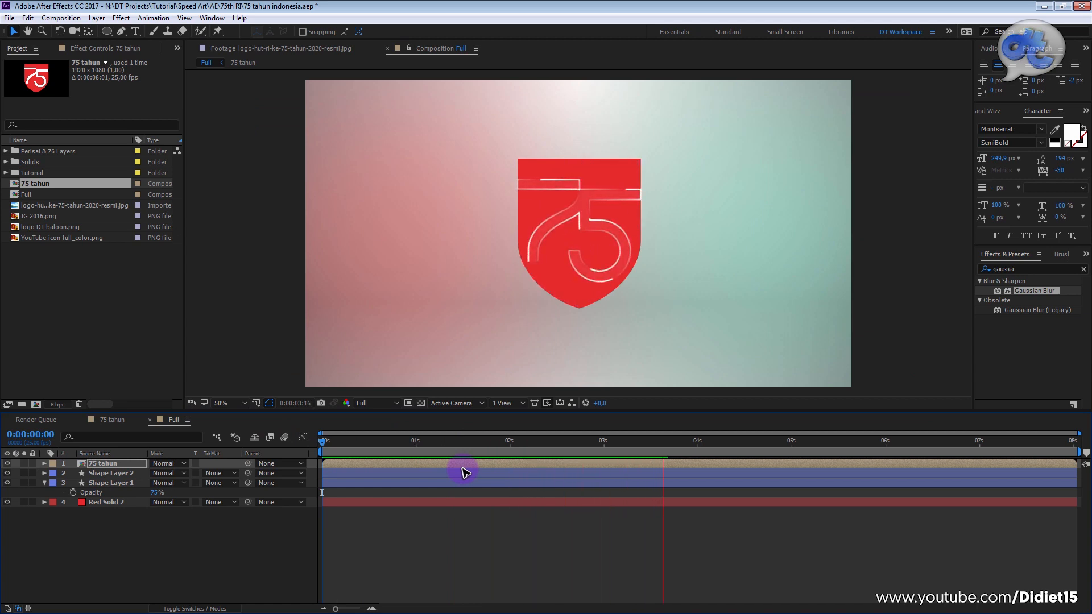
{"action": "key", "text": "space"}
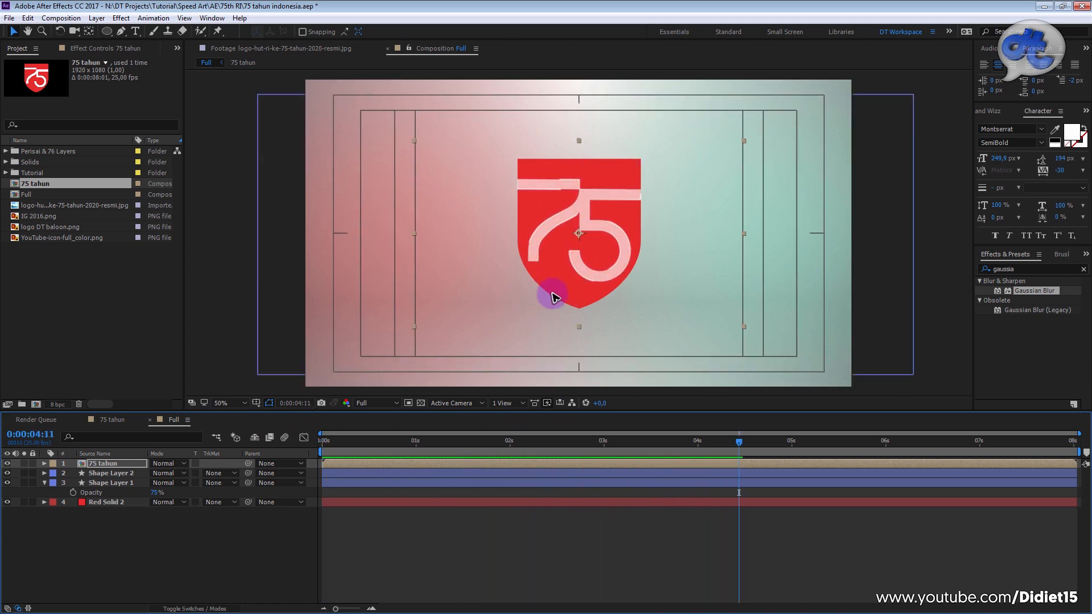
Step: At 0:00:02:24, duplicate the 75 tahun layer, rotate the lower copy 180° and place it beneath the original shield
{"action": "left_click_drag", "start_coordinate": [531, 446], "coordinate": [601, 446]}
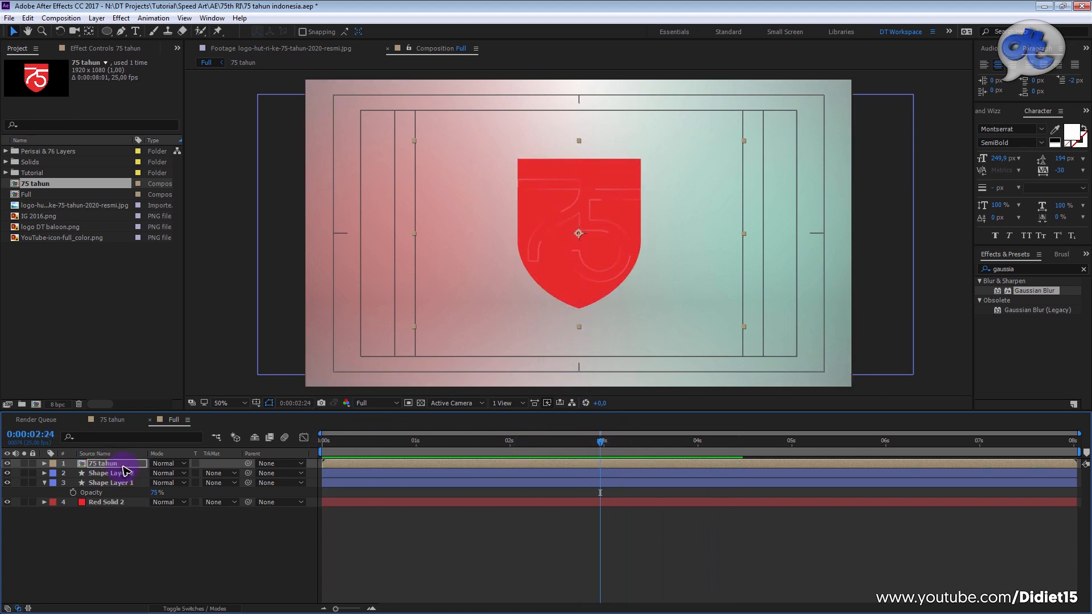
{"action": "key", "text": "ctrl+d"}
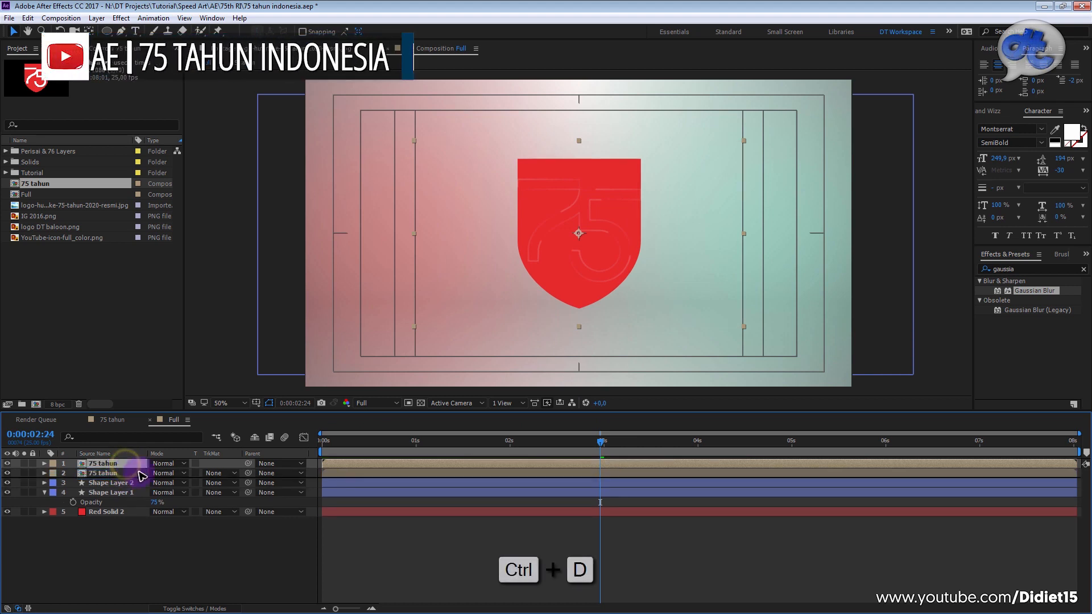
{"action": "left_click", "coordinate": [141, 475]}
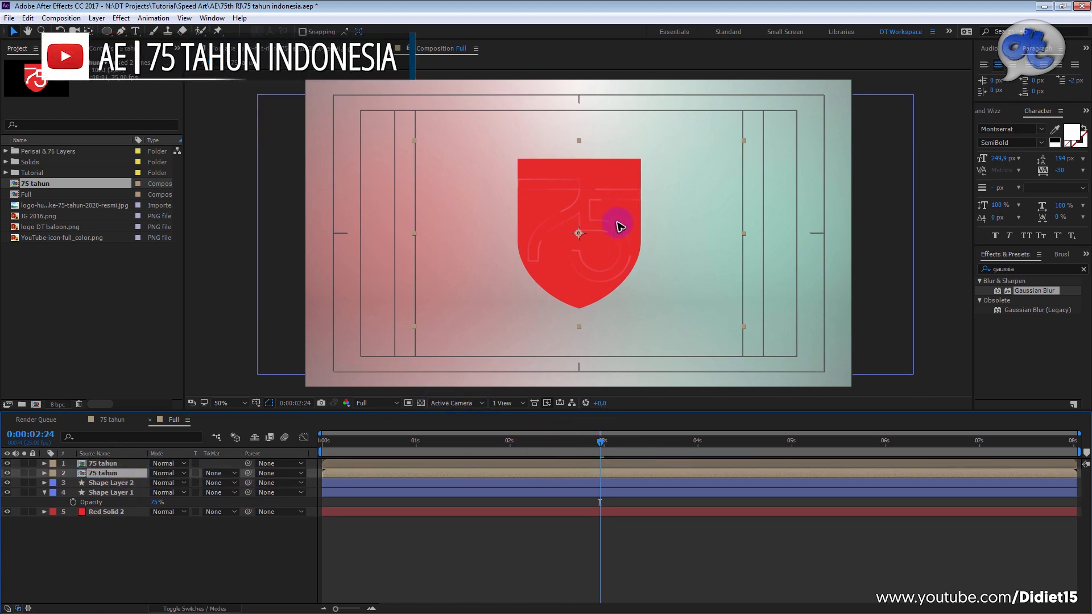
{"action": "left_click", "coordinate": [137, 473]}
{"action": "key", "text": "r"}
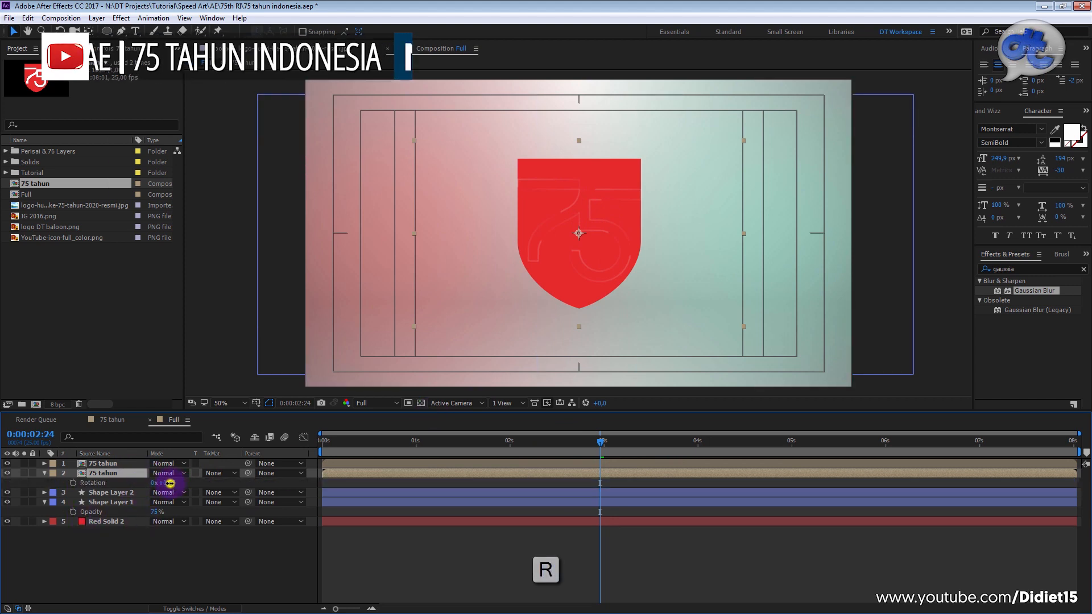
{"action": "left_click_drag", "start_coordinate": [169, 483], "coordinate": [171, 483]}
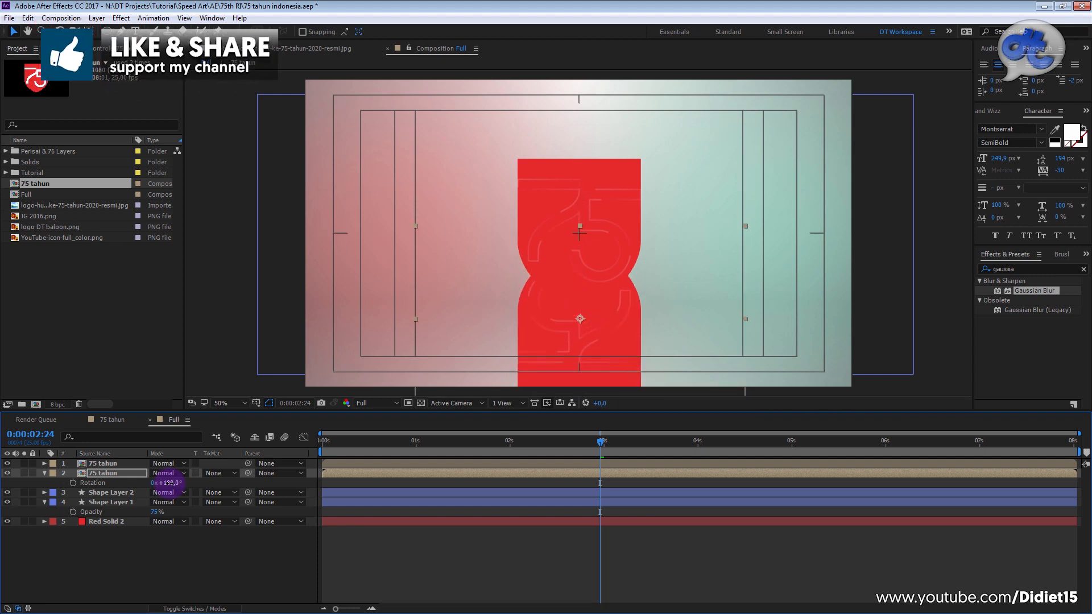
Step: Squash the rotated copy vertically to slightly under half its height and move it down just below the shield's tip
{"action": "left_click_drag", "start_coordinate": [580, 227], "coordinate": [581, 307]}
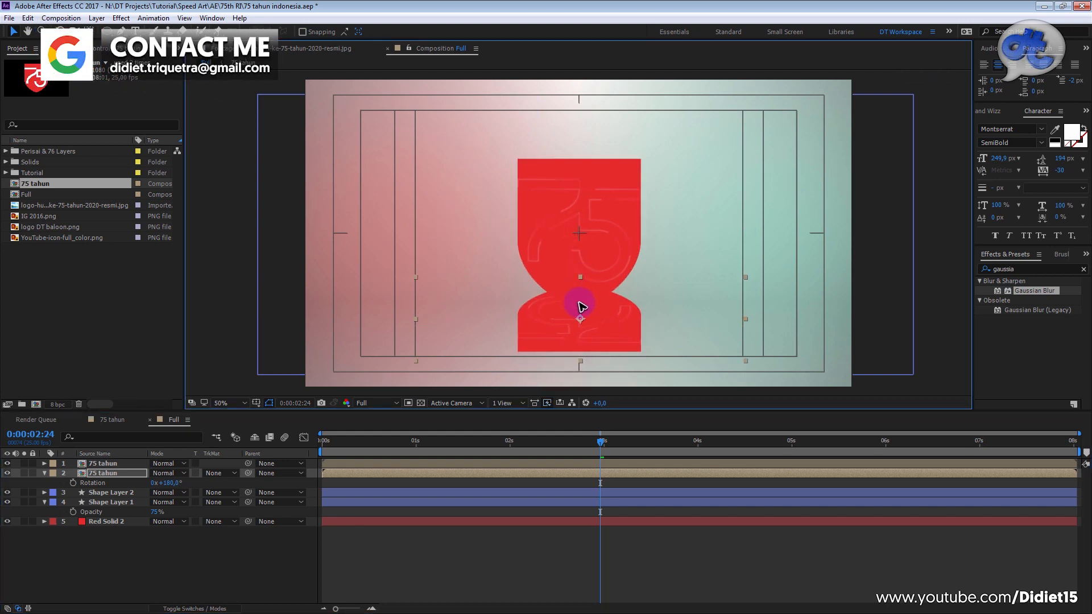
{"action": "key", "text": "shift+Down"}
{"action": "key", "text": "shift+Down"}
{"action": "key", "text": "shift+Down"}
{"action": "key", "text": "shift+Down"}
{"action": "key", "text": "shift+Down"}
{"action": "key", "text": "shift+Down"}
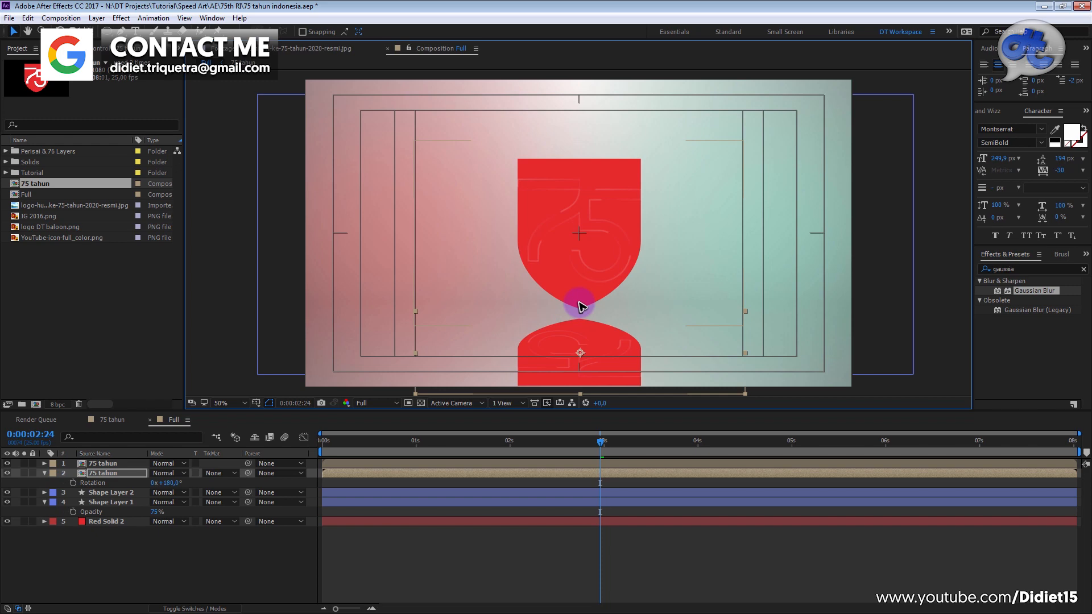
Step: Flatten the rotated 75 tahun copy slightly more and apply a Fill effect with the color set to black (000000)
{"action": "left_click_drag", "start_coordinate": [581, 311], "coordinate": [580, 322]}
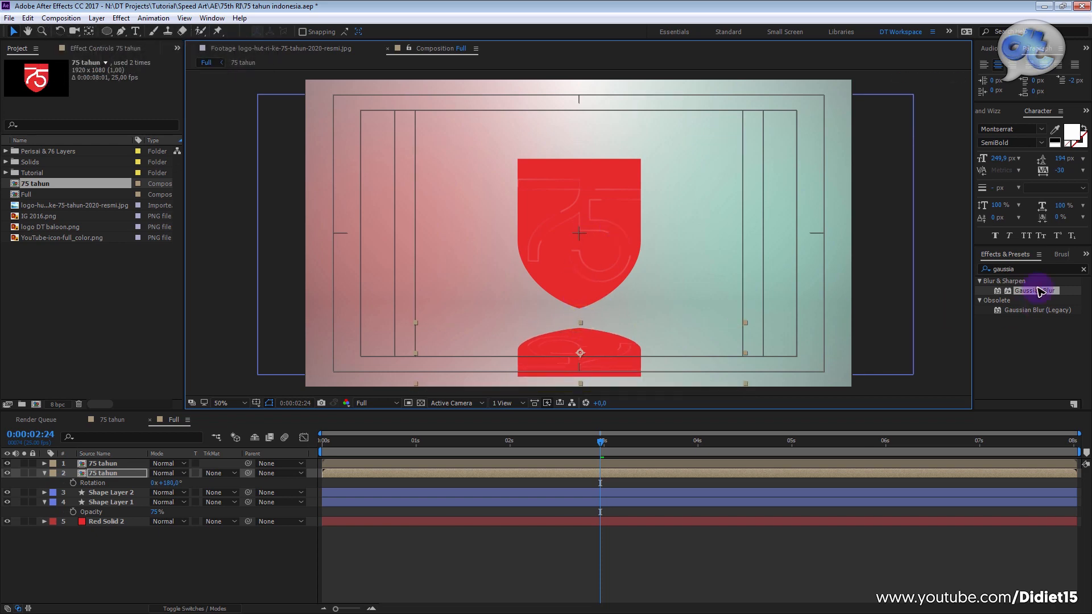
{"action": "left_click", "coordinate": [1025, 270]}
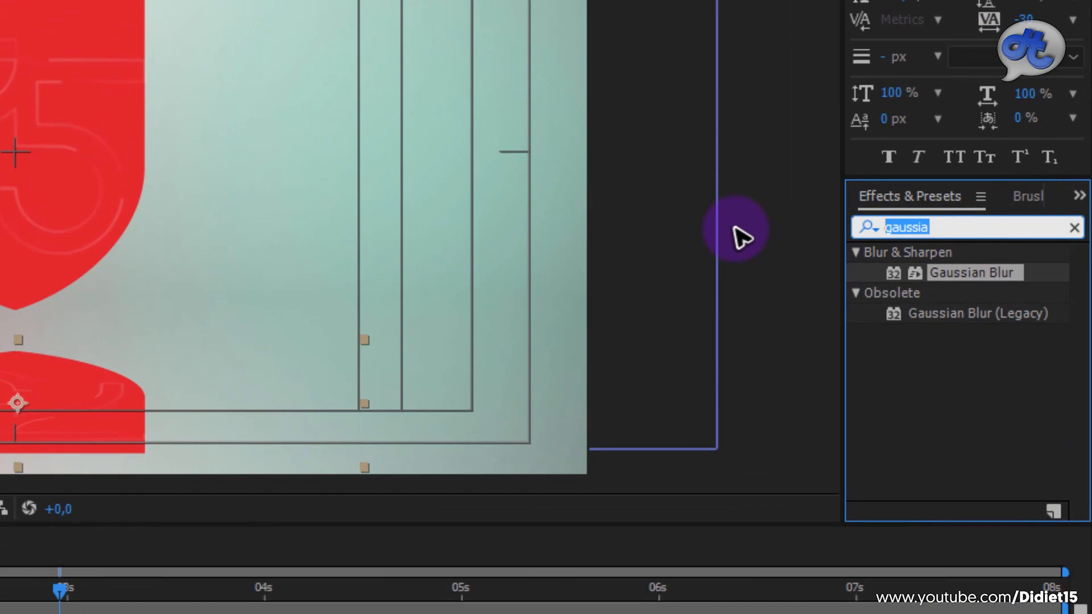
{"action": "type", "text": "fill"}
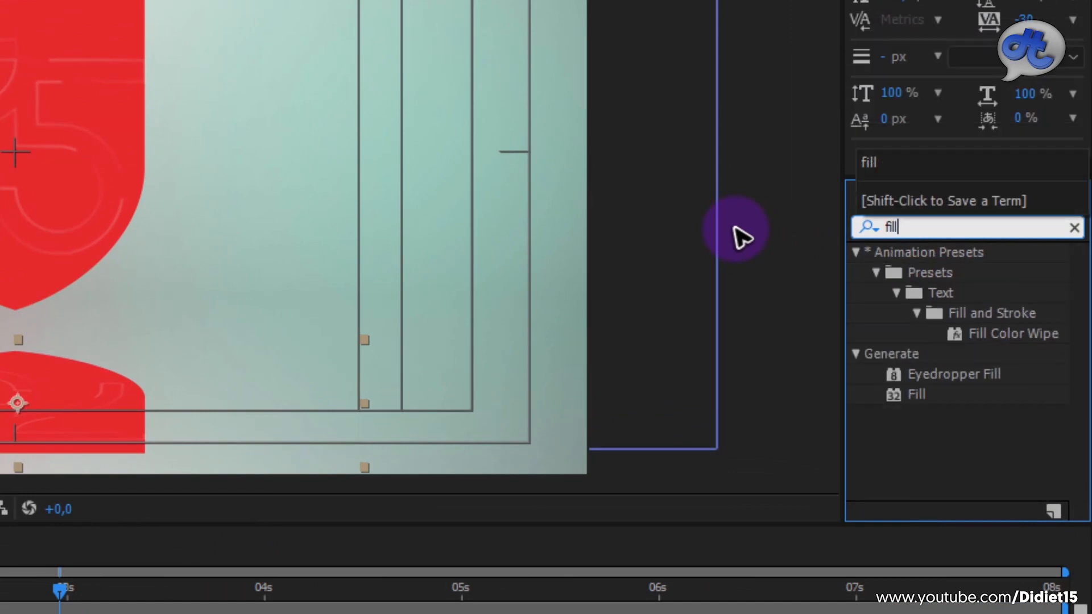
{"action": "left_click_drag", "start_coordinate": [916, 394], "coordinate": [127, 473]}
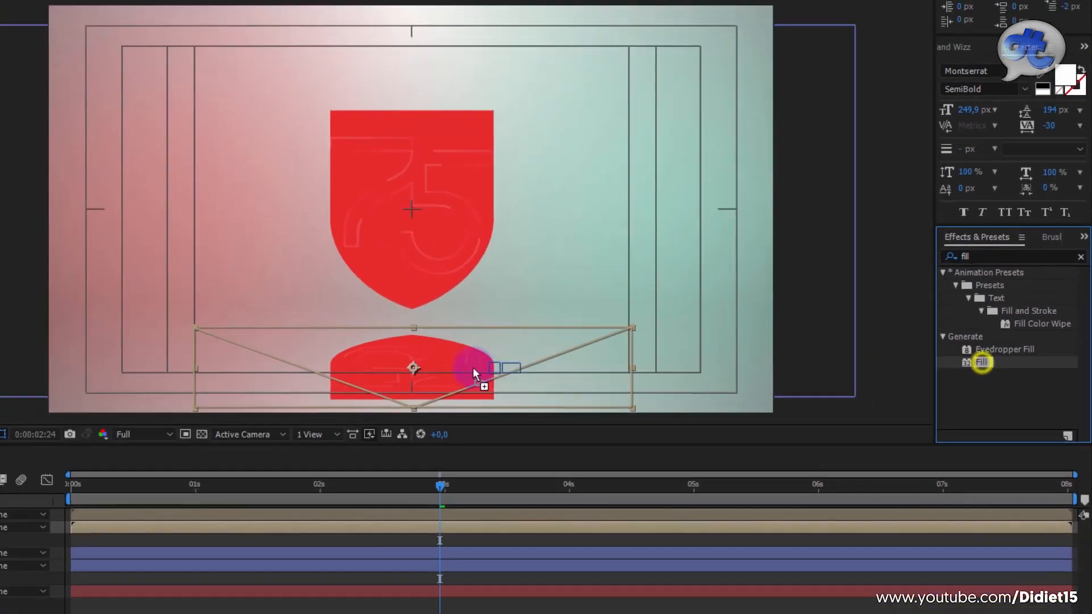
{"action": "left_click", "coordinate": [105, 101]}
{"action": "left_click_drag", "start_coordinate": [217, 334], "coordinate": [106, 438]}
{"action": "left_click", "coordinate": [425, 297]}
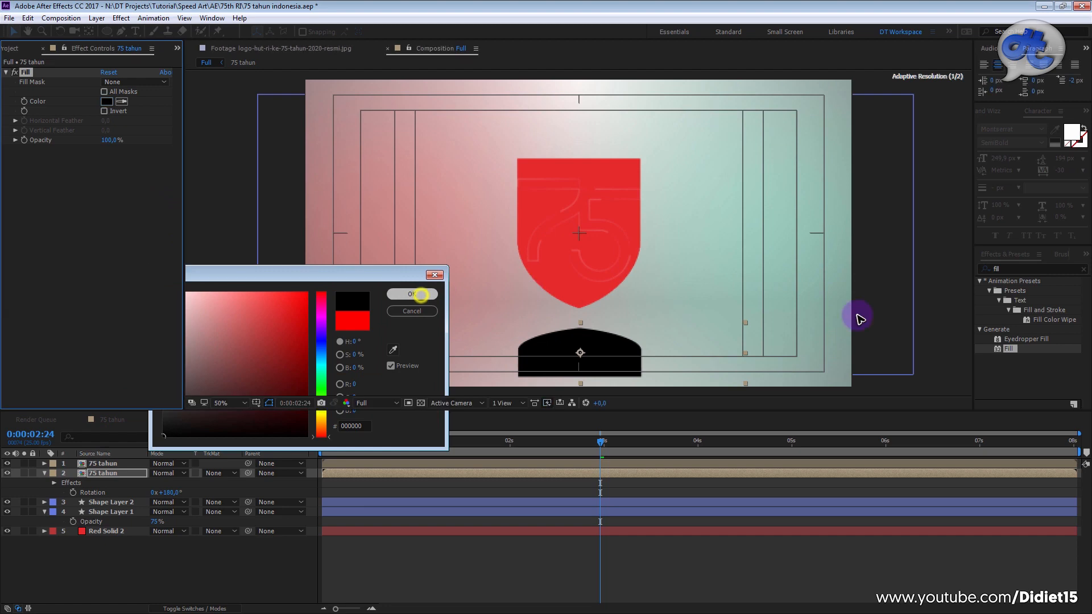
Step: Apply Gaussian Blur to the black copy with a Blurriness of about 335 to make a soft shadow
{"action": "left_click", "coordinate": [1033, 269]}
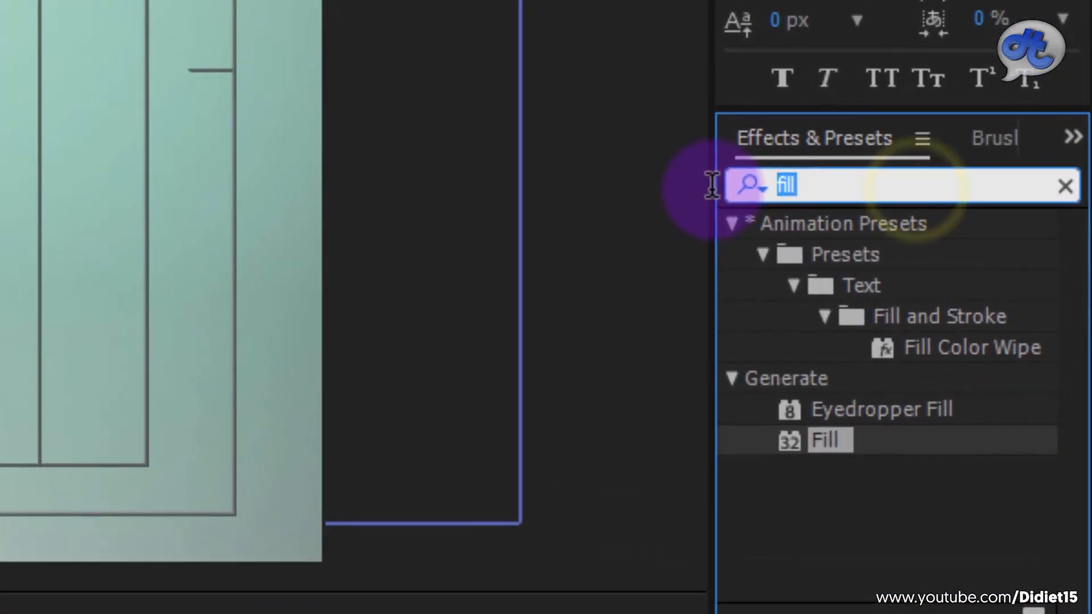
{"action": "type", "text": "gaussia"}
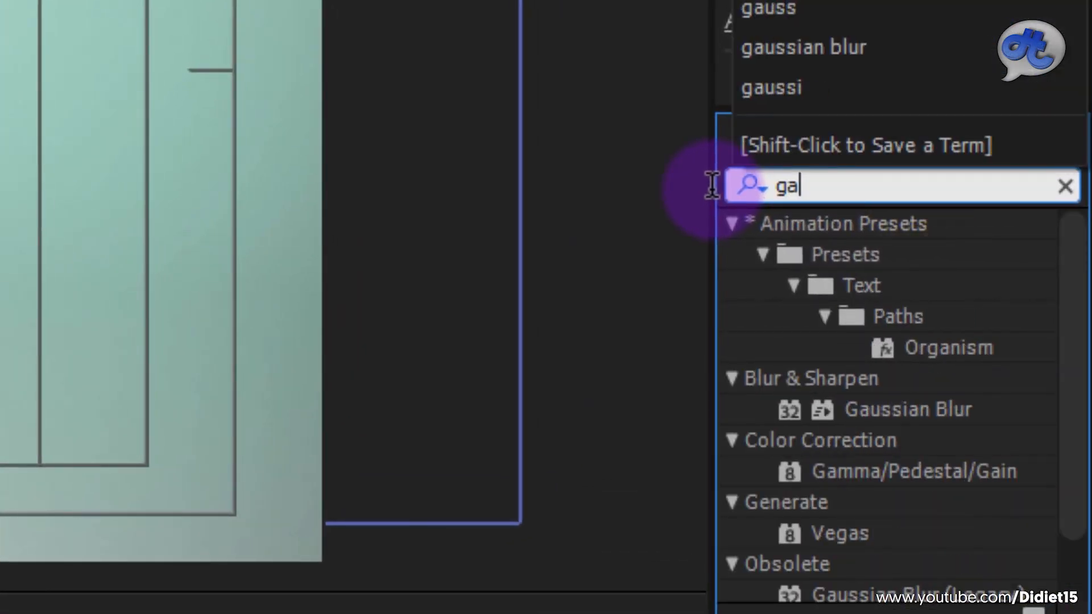
{"action": "left_click_drag", "start_coordinate": [933, 255], "coordinate": [614, 349]}
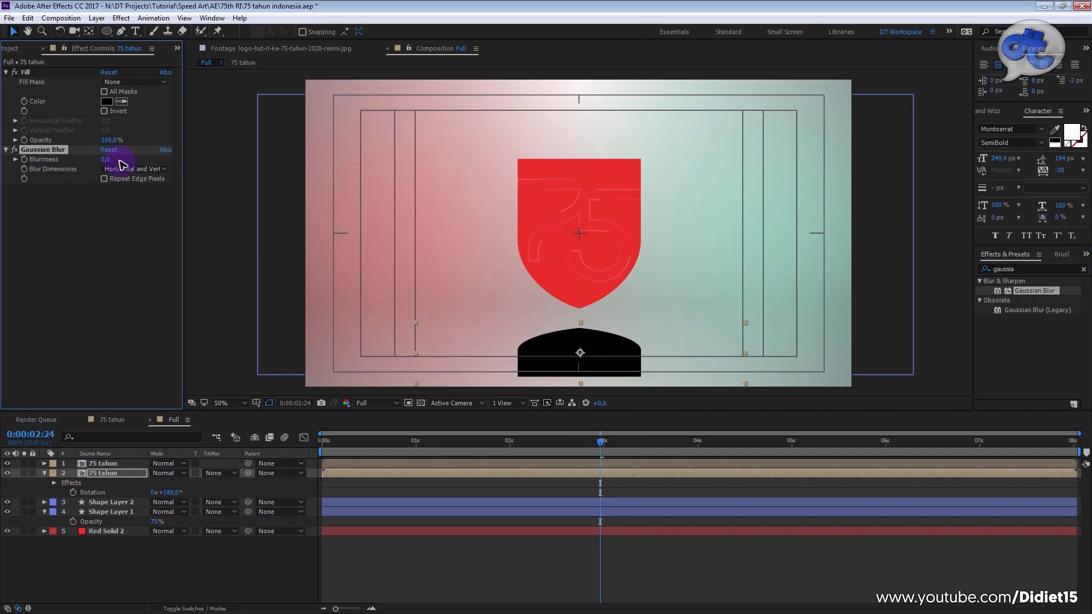
{"action": "left_click_drag", "start_coordinate": [106, 162], "coordinate": [585, 212]}
{"action": "left_click_drag", "start_coordinate": [104, 161], "coordinate": [511, 178]}
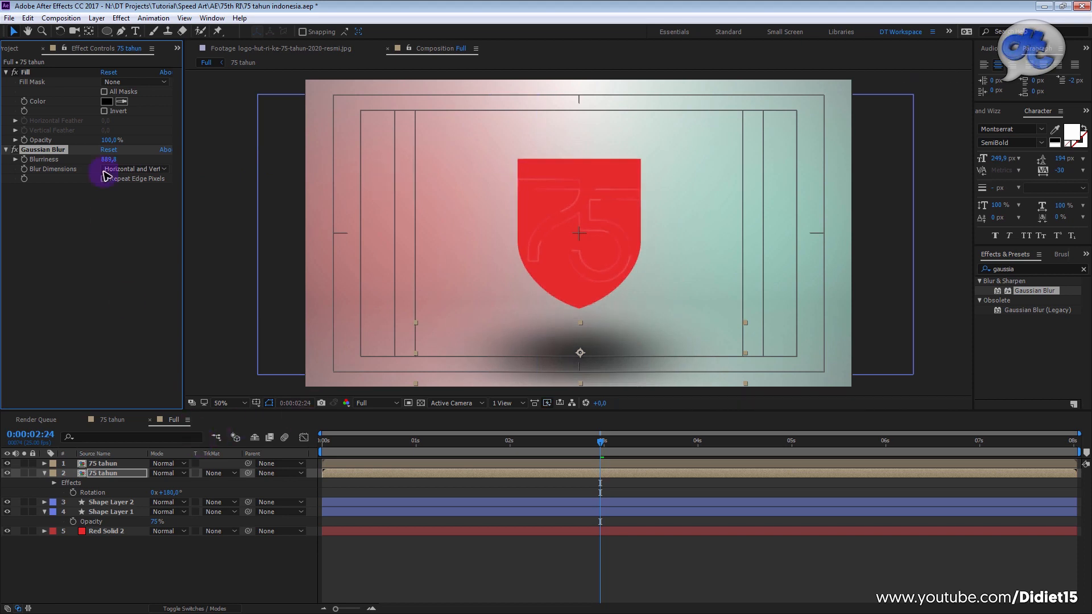
{"action": "left_click_drag", "start_coordinate": [109, 161], "coordinate": [94, 186]}
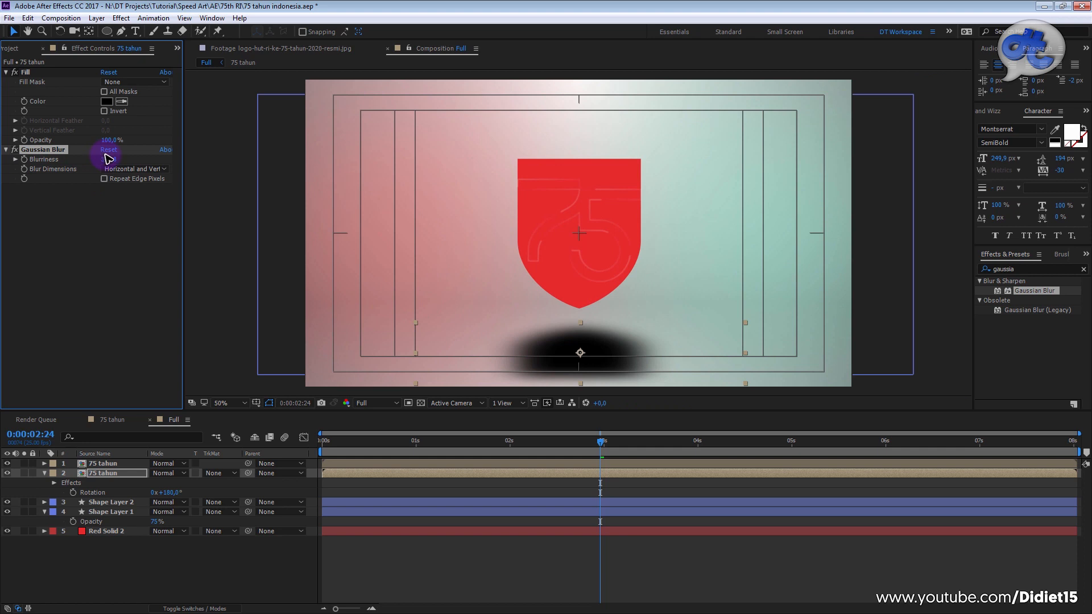
Step: Lower the opacity of the blurred shadow layer to 49%
{"action": "left_click", "coordinate": [134, 476]}
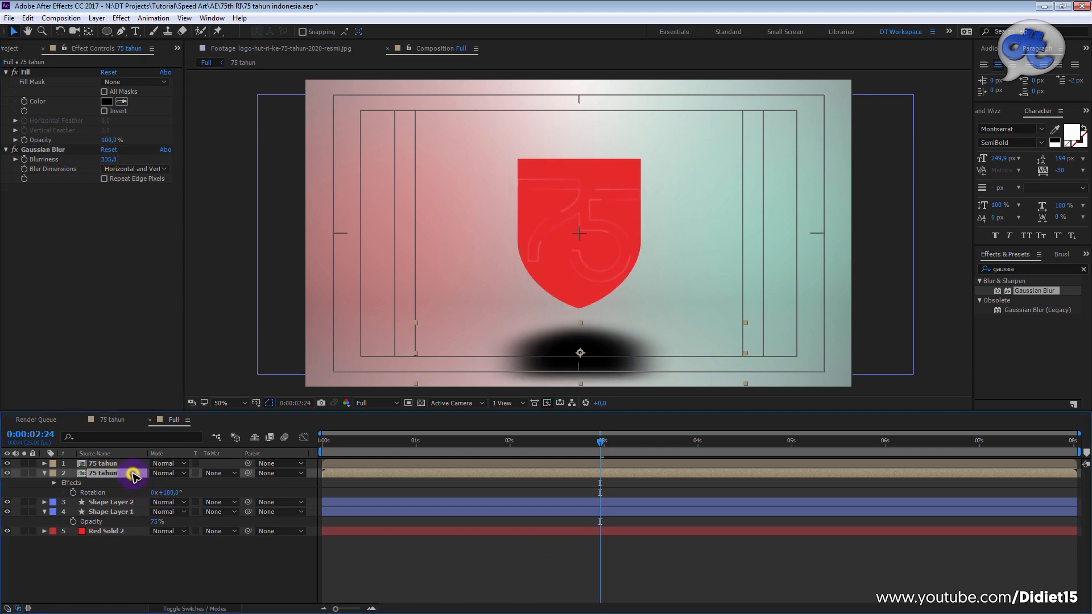
{"action": "key", "text": "t"}
{"action": "left_click_drag", "start_coordinate": [155, 485], "coordinate": [120, 481]}
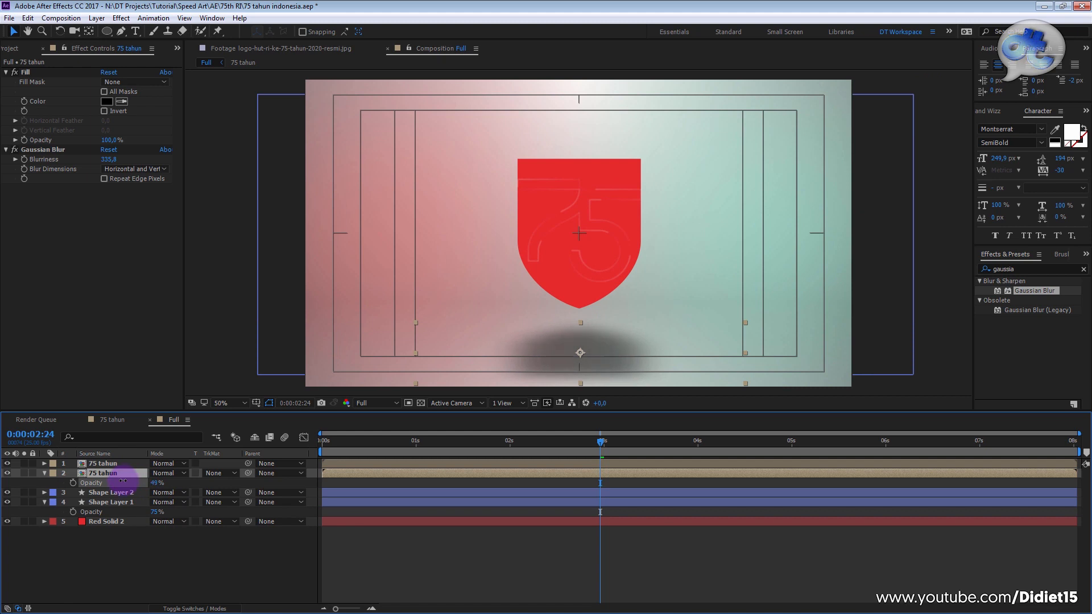
Step: Preview the logo animation with its shadow from the beginning at Half resolution
{"action": "left_click_drag", "start_coordinate": [370, 446], "coordinate": [261, 497]}
{"action": "key", "text": "space"}
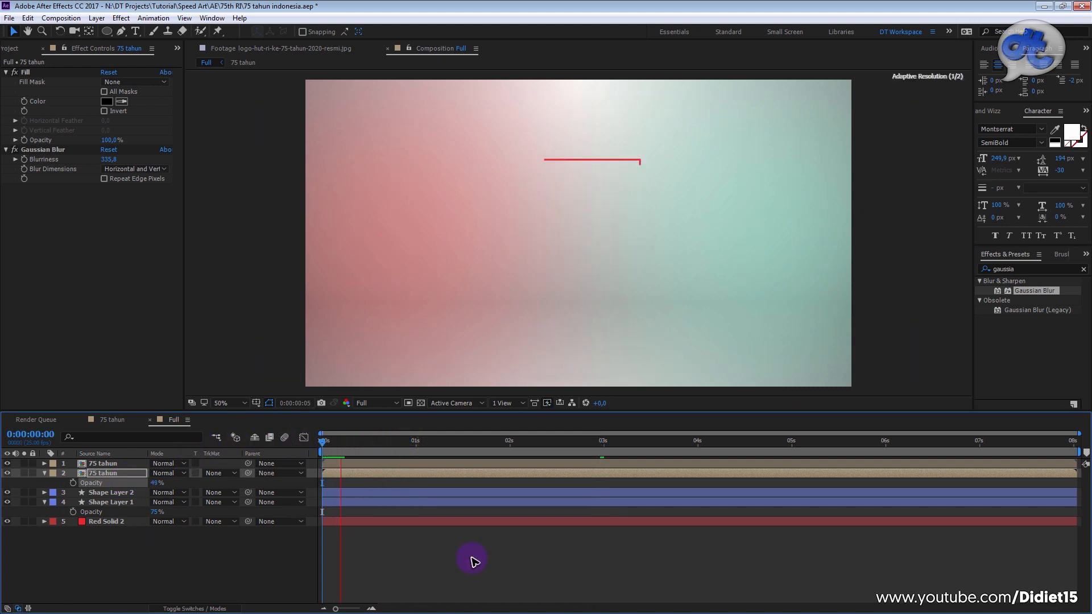
{"action": "key", "text": "space"}
{"action": "left_click", "coordinate": [378, 403]}
{"action": "left_click", "coordinate": [375, 460]}
{"action": "left_click", "coordinate": [357, 442]}
{"action": "left_click", "coordinate": [573, 550]}
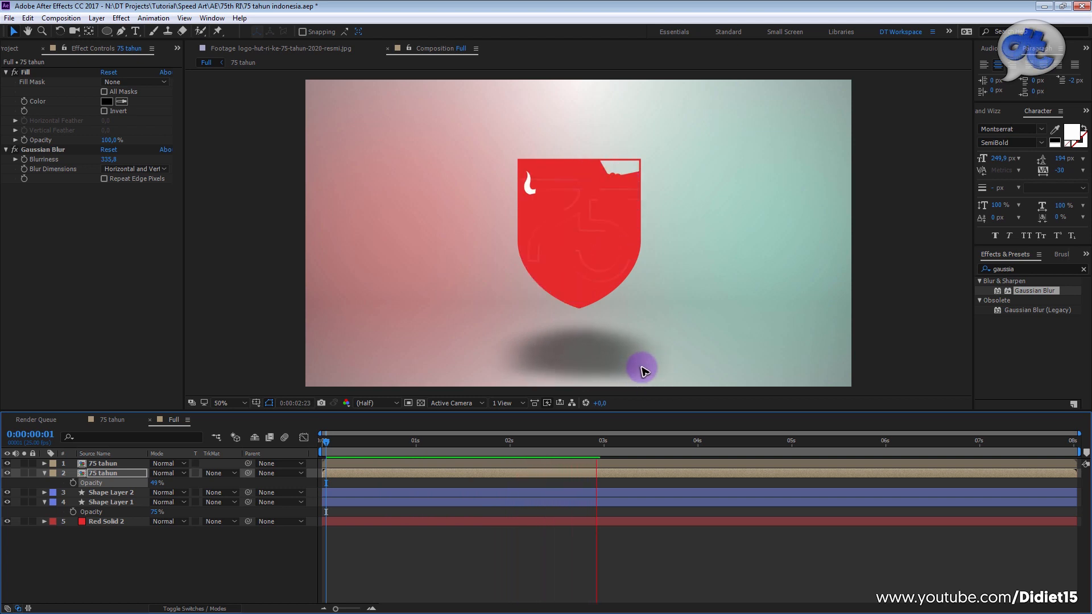
Step: At 0:00:02:00, turn off the shadow layer's Gaussian Blur to check its orientation against the shield
{"action": "left_click_drag", "start_coordinate": [587, 441], "coordinate": [510, 442]}
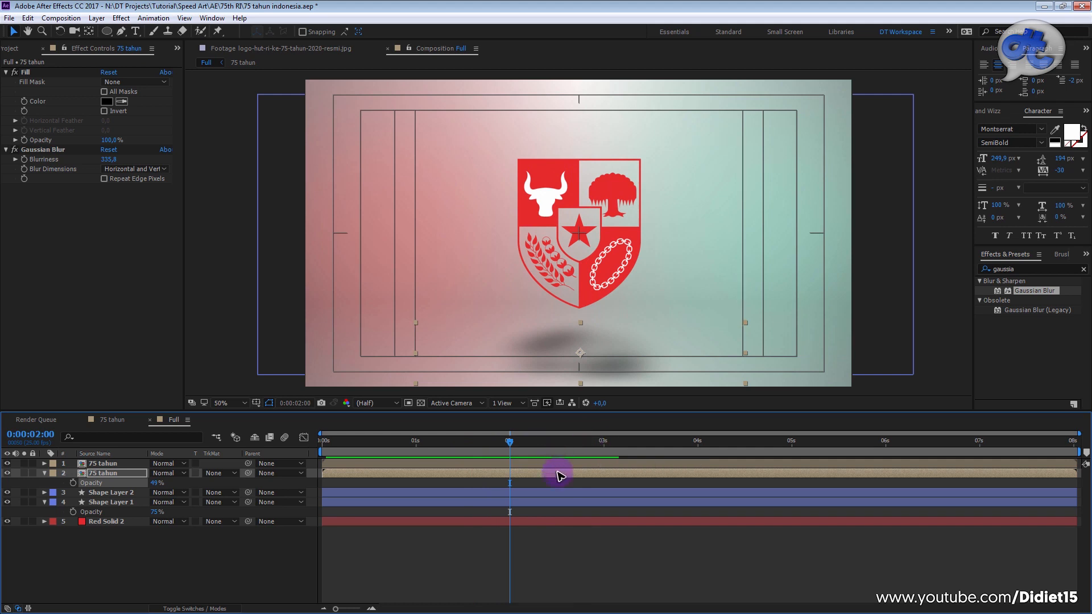
{"action": "left_click", "coordinate": [15, 149]}
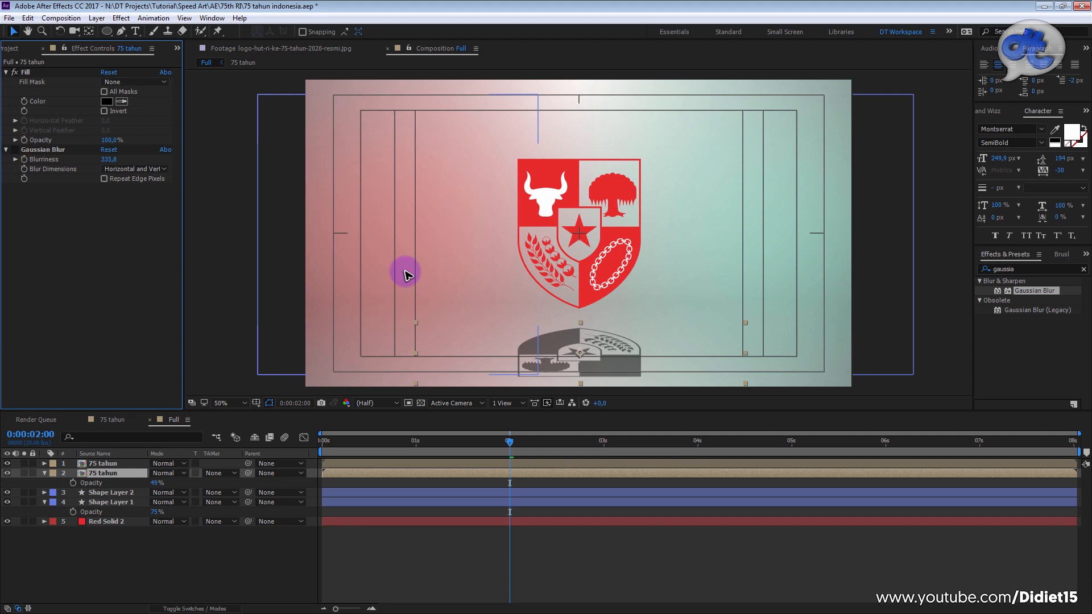
Step: Try flipping the shadow layer vertically and undo the flip
{"action": "left_click", "coordinate": [630, 367]}
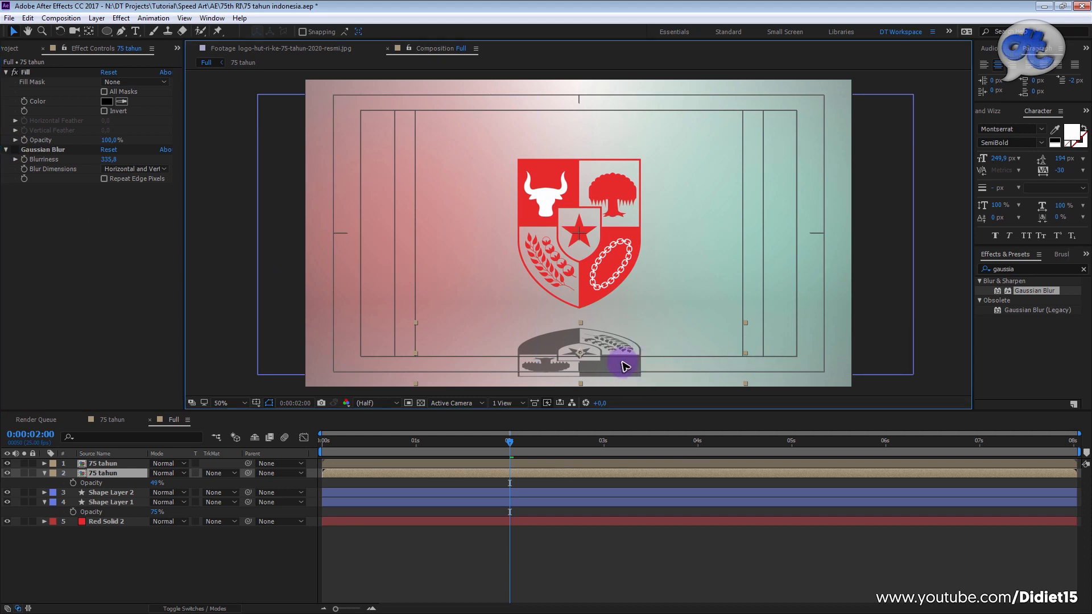
{"action": "right_click", "coordinate": [625, 367]}
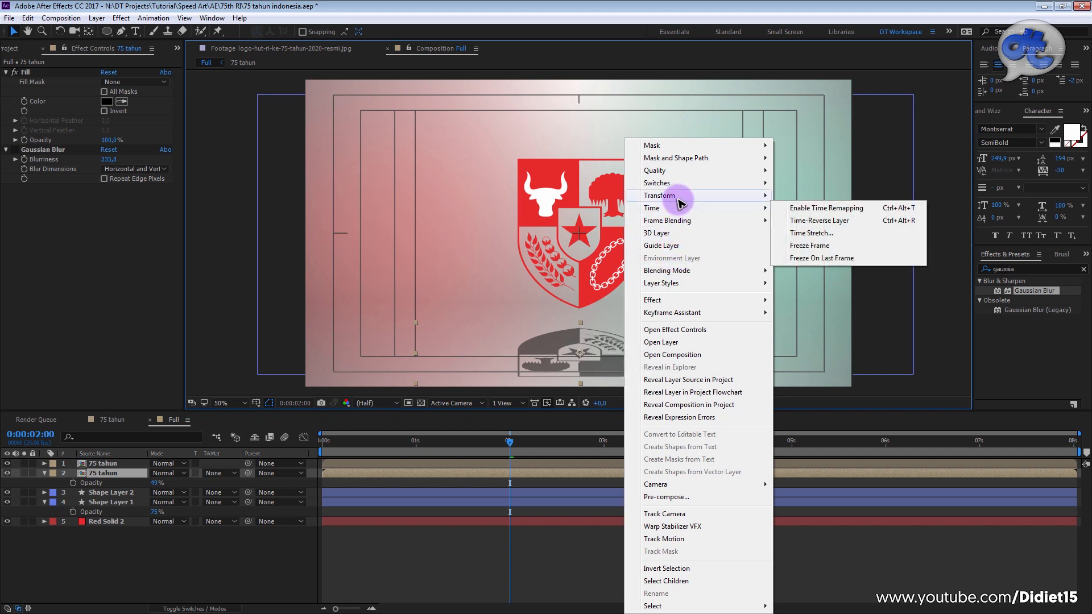
{"action": "mouse_move", "coordinate": [679, 201]}
{"action": "left_click", "coordinate": [820, 305]}
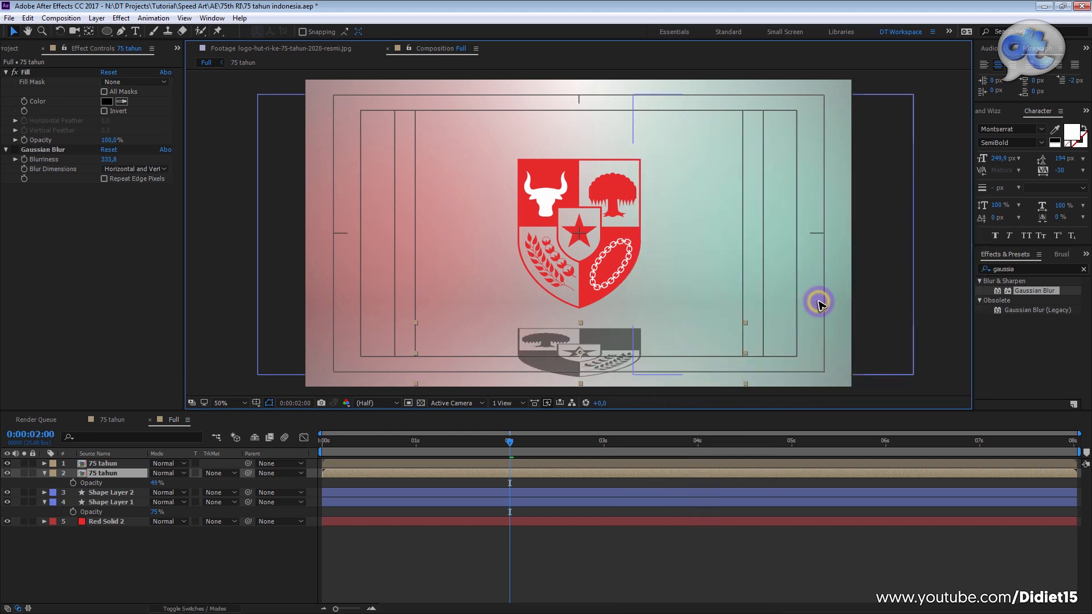
{"action": "key", "text": "ctrl+z"}
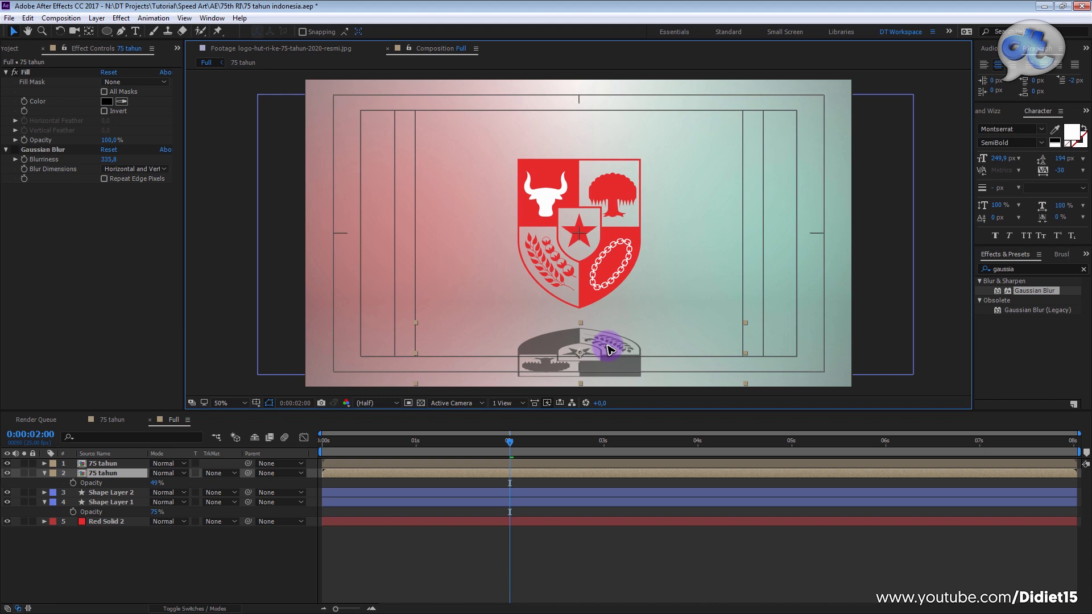
Step: Flip the shadow layer horizontally so it mirrors the shield, and turn its Gaussian Blur back on
{"action": "right_click", "coordinate": [610, 347]}
{"action": "mouse_move", "coordinate": [687, 204]}
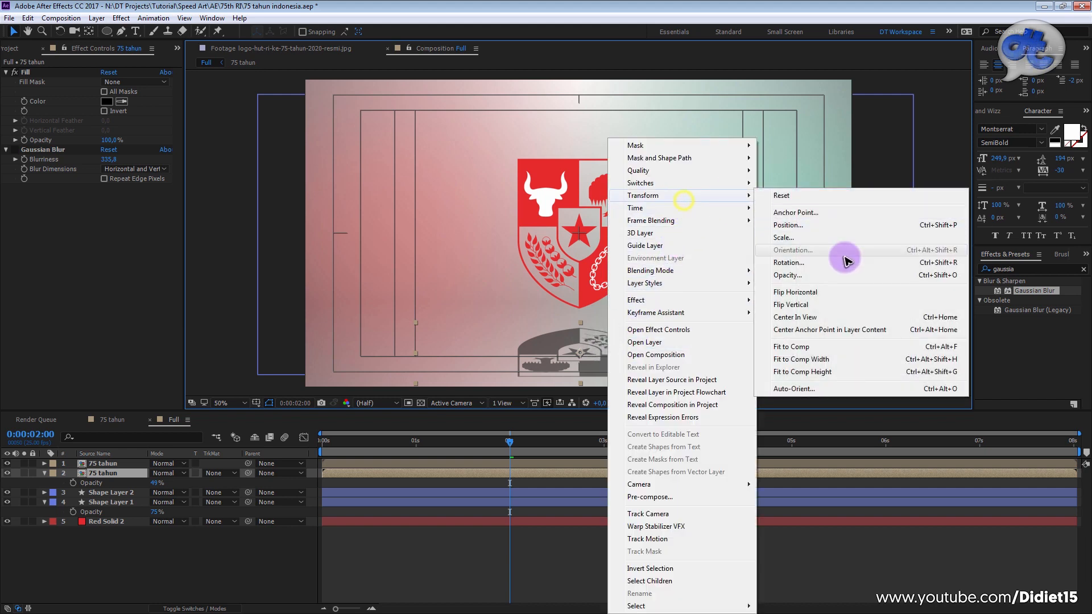
{"action": "left_click", "coordinate": [815, 294]}
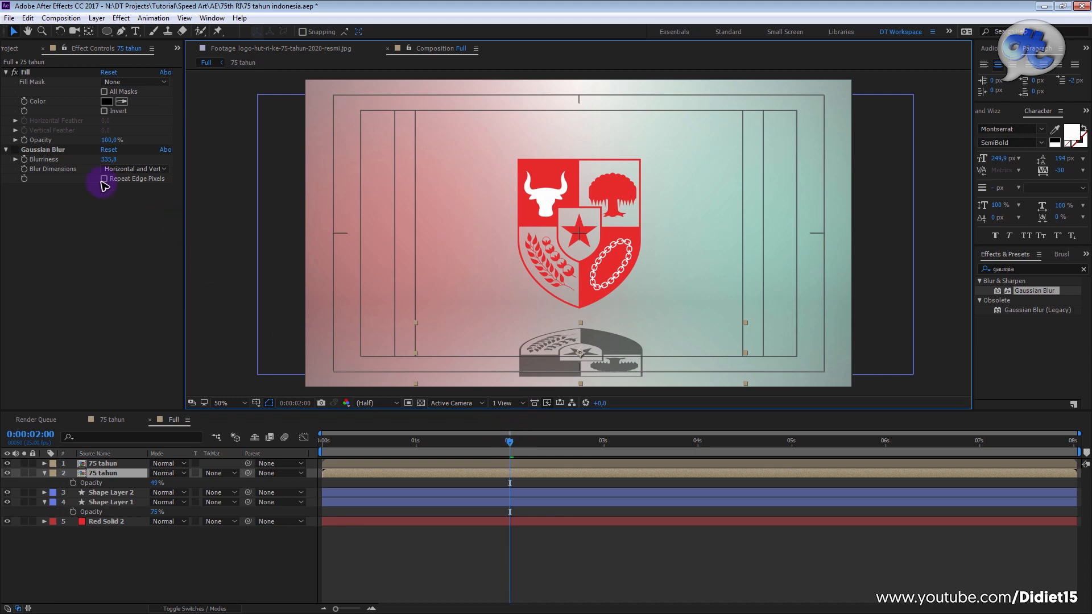
{"action": "left_click", "coordinate": [16, 151]}
Step: Parent the shadow layer to the upper 75 tahun layer, test the link by moving the logo, and undo the move
{"action": "left_click_drag", "start_coordinate": [508, 450], "coordinate": [606, 451]}
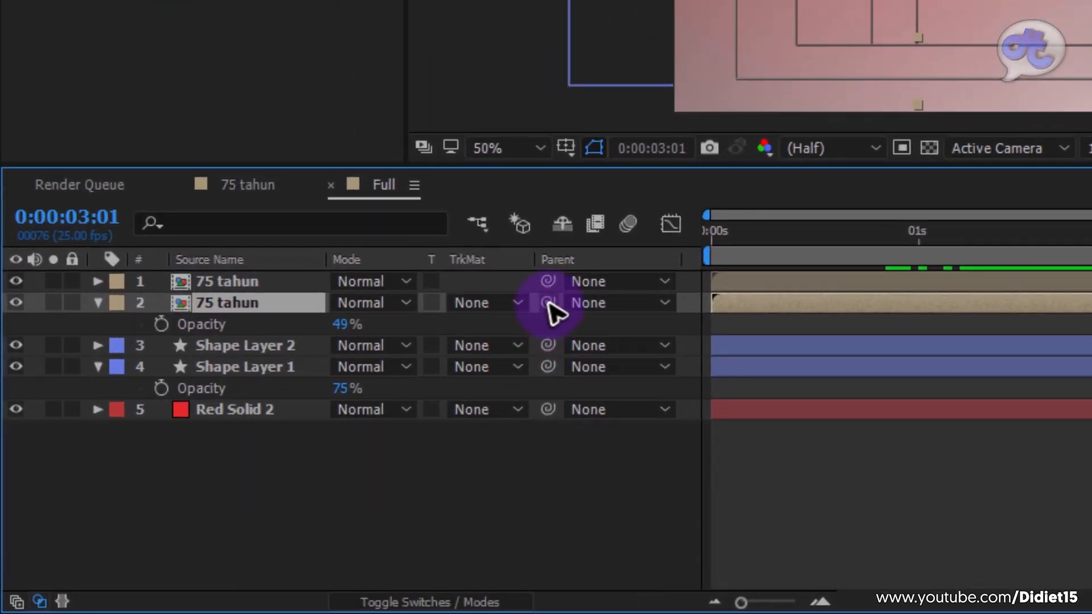
{"action": "left_click_drag", "start_coordinate": [548, 303], "coordinate": [263, 288]}
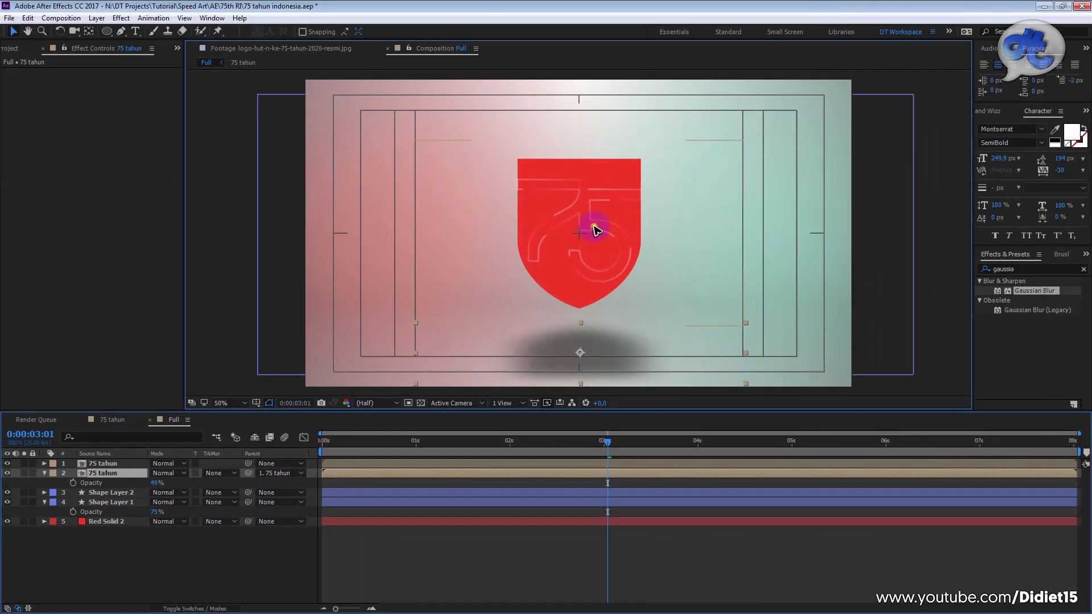
{"action": "left_click_drag", "start_coordinate": [594, 227], "coordinate": [609, 247]}
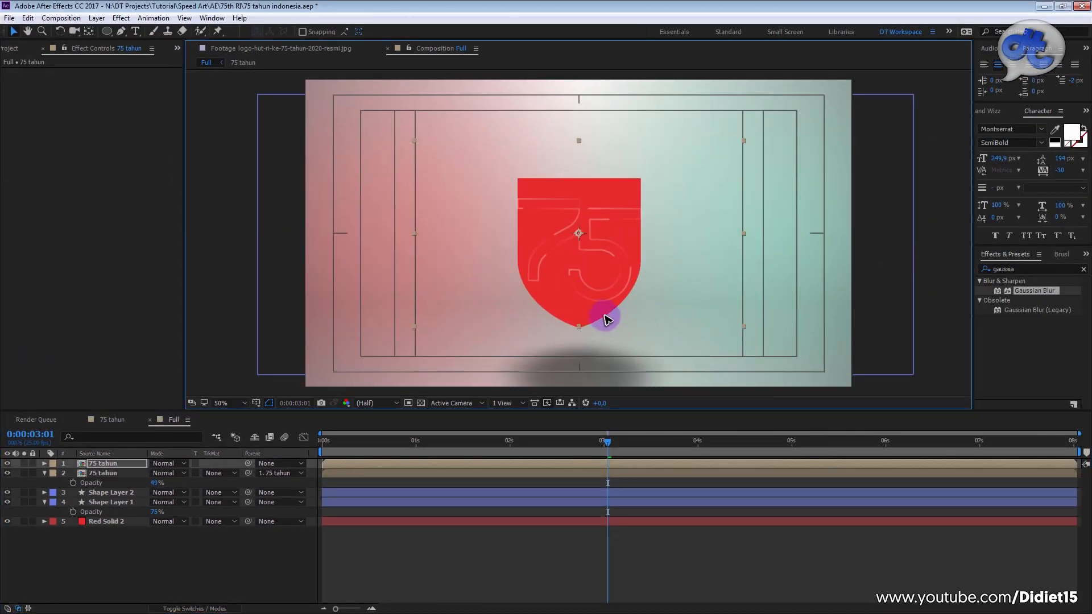
{"action": "key", "text": "ctrl+z"}
Step: Increase the shadow layer's Gaussian Blur to 366,4 and reduce its opacity to 45%
{"action": "left_click", "coordinate": [104, 473]}
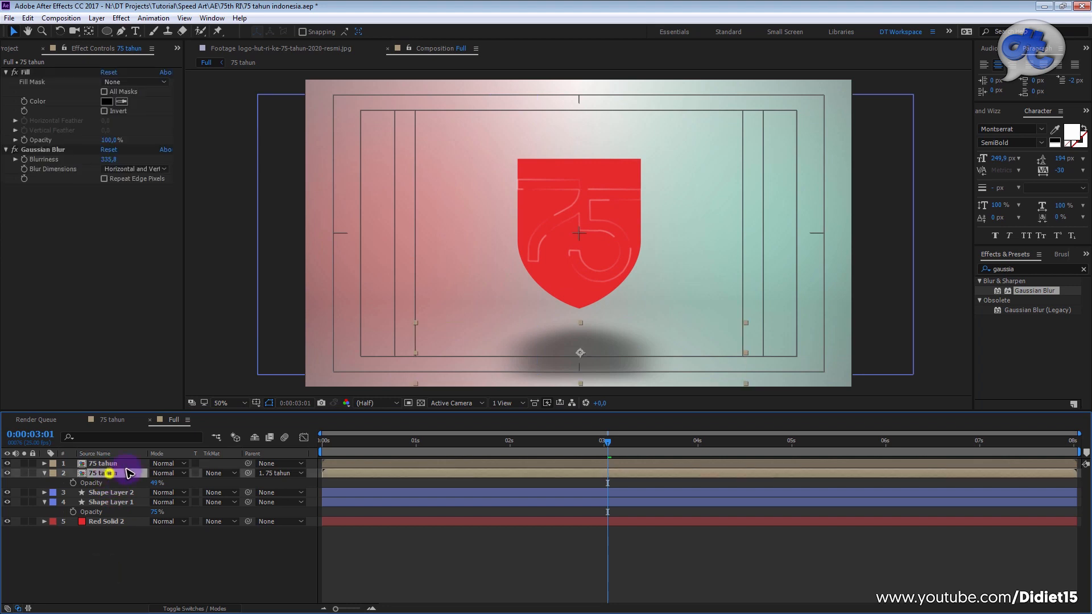
{"action": "left_click", "coordinate": [110, 161]}
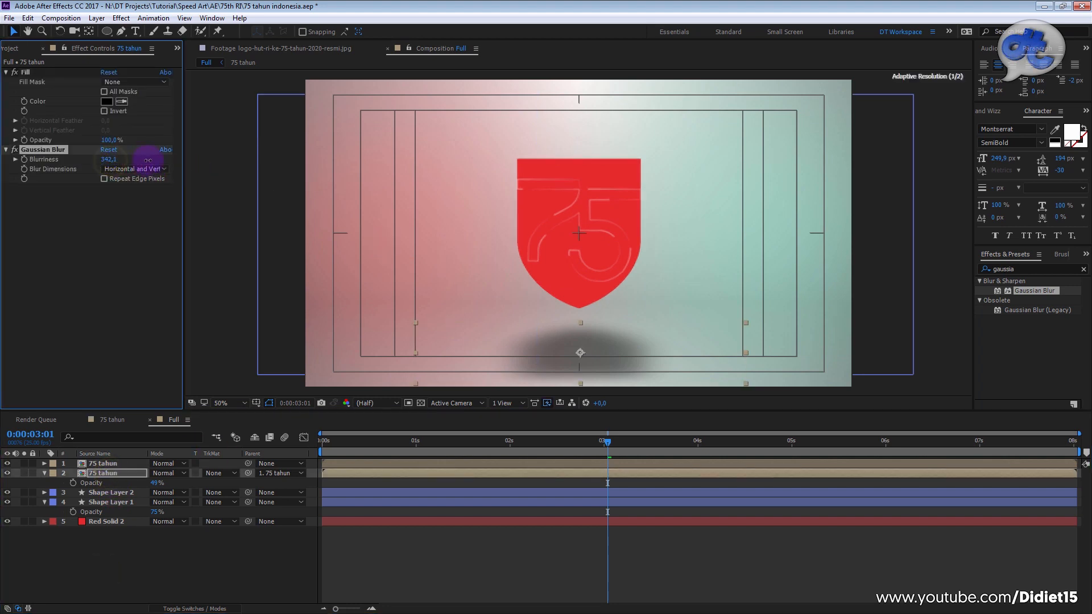
{"action": "left_click_drag", "start_coordinate": [173, 159], "coordinate": [342, 185]}
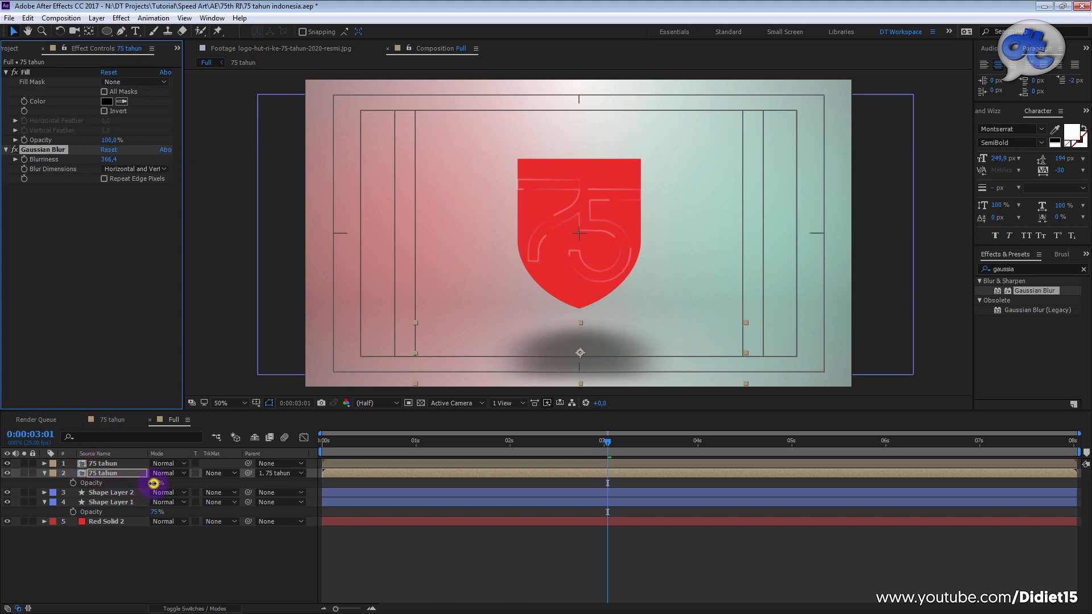
{"action": "left_click_drag", "start_coordinate": [153, 483], "coordinate": [150, 483]}
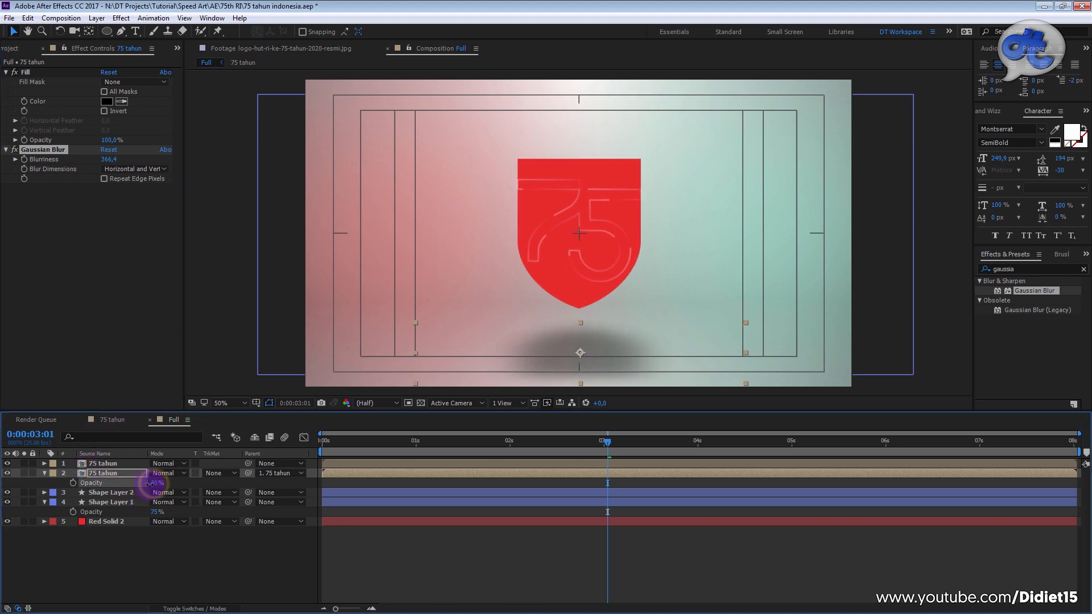
{"action": "left_click", "coordinate": [502, 565]}
Step: At 0:00:02:16, add a new text layer reading "1NDONESIA" with "MAJU" on the second line
{"action": "left_click_drag", "start_coordinate": [573, 441], "coordinate": [617, 442]}
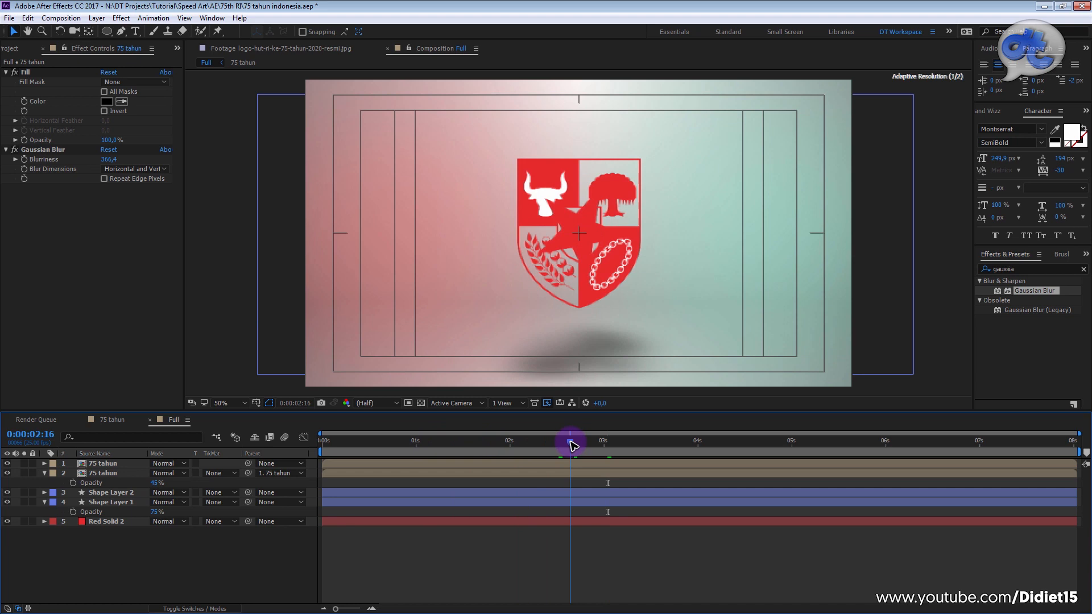
{"action": "right_click", "coordinate": [233, 441]}
{"action": "mouse_move", "coordinate": [282, 449]}
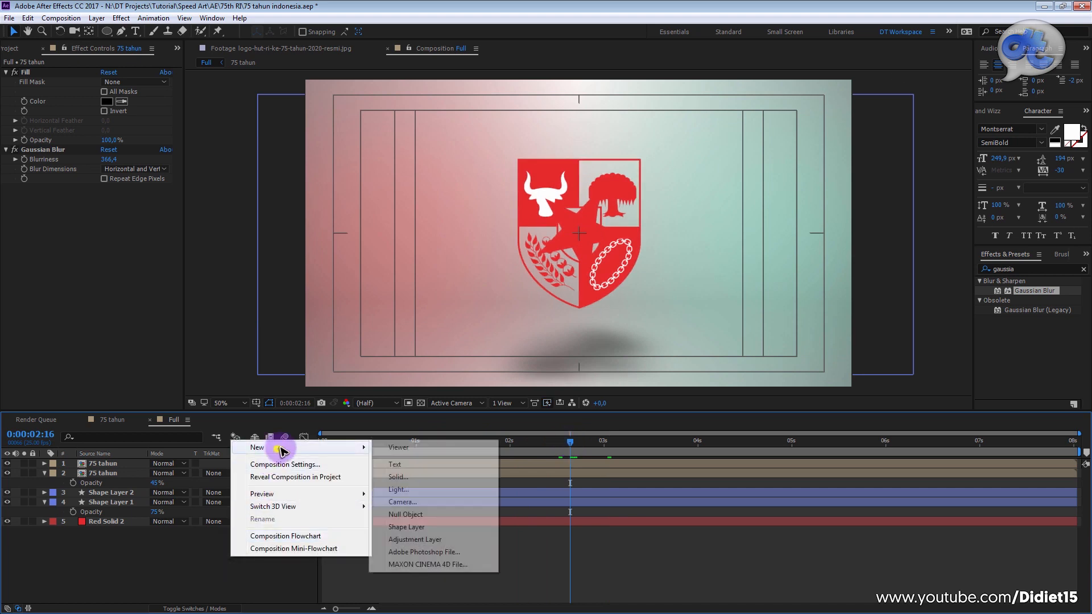
{"action": "left_click", "coordinate": [422, 464]}
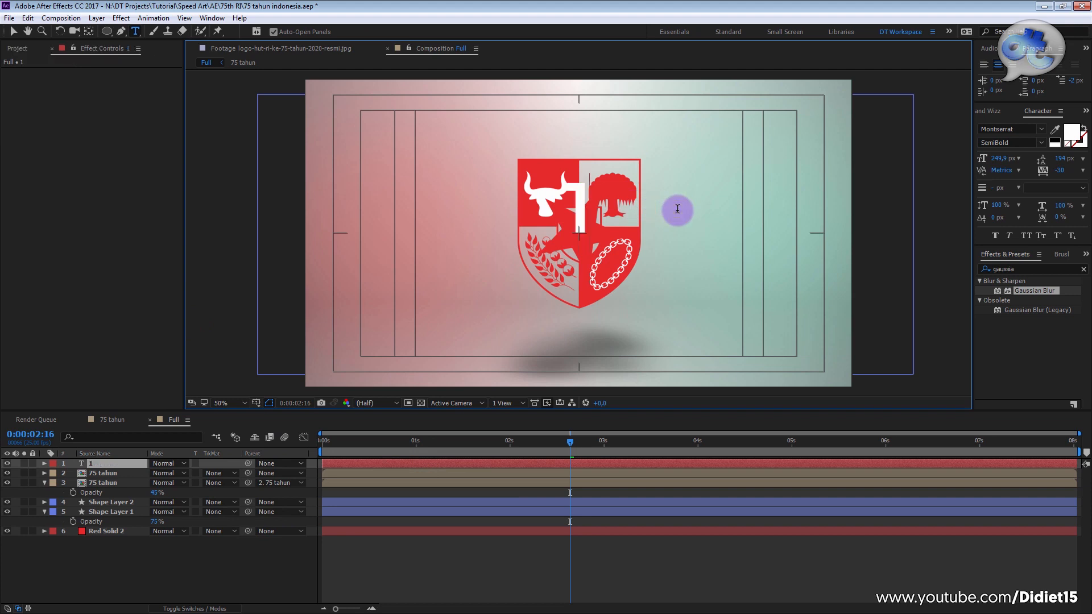
{"action": "type", "text": "1NDONESIA"}
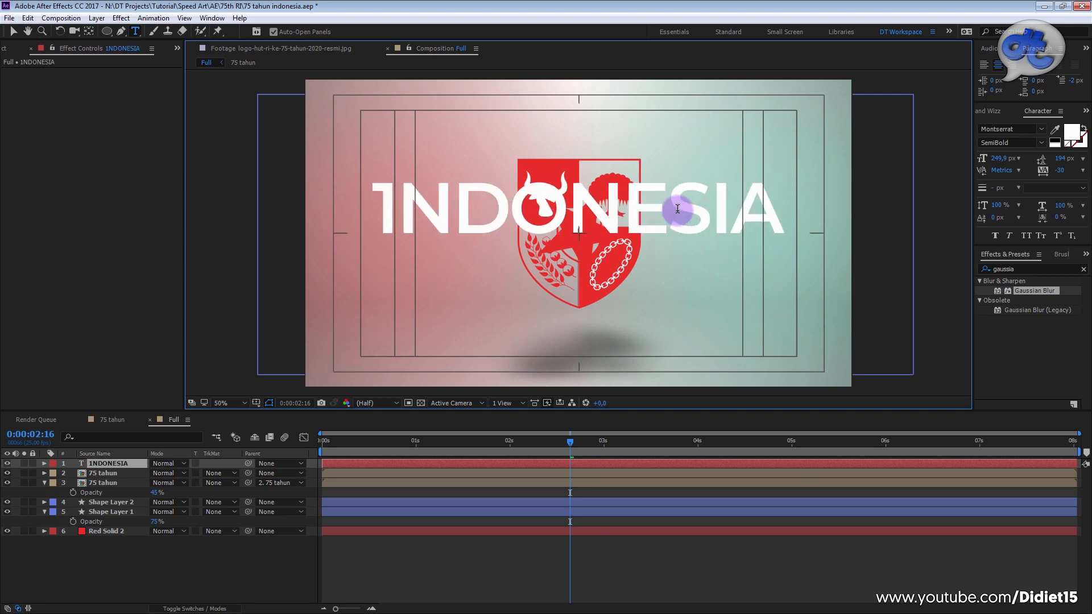
{"action": "key", "text": "Return"}
{"action": "type", "text": "MA"}
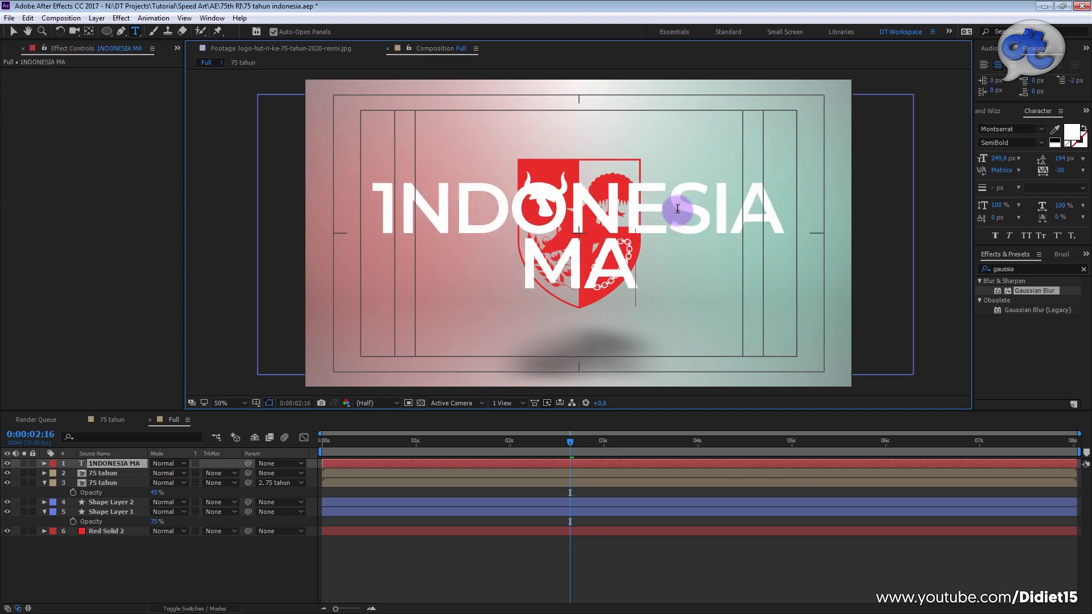
{"action": "type", "text": "JU"}
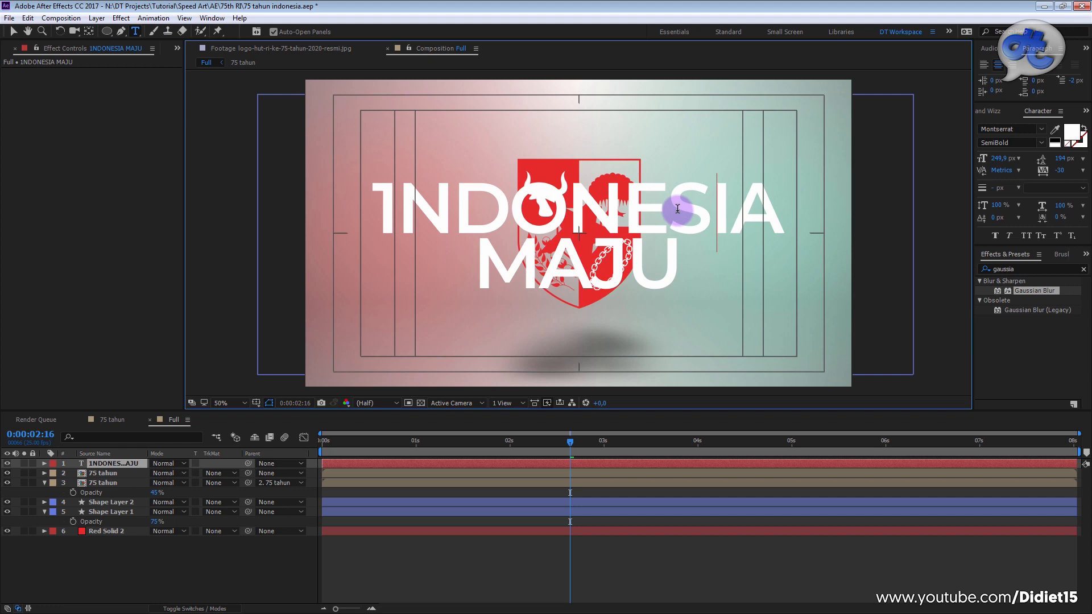
Step: Replace the last "I" in the text layer's first line with "1" so it reads "1NDONES1A", and finish text editing
{"action": "key", "text": "BackSpace"}
{"action": "type", "text": "1"}
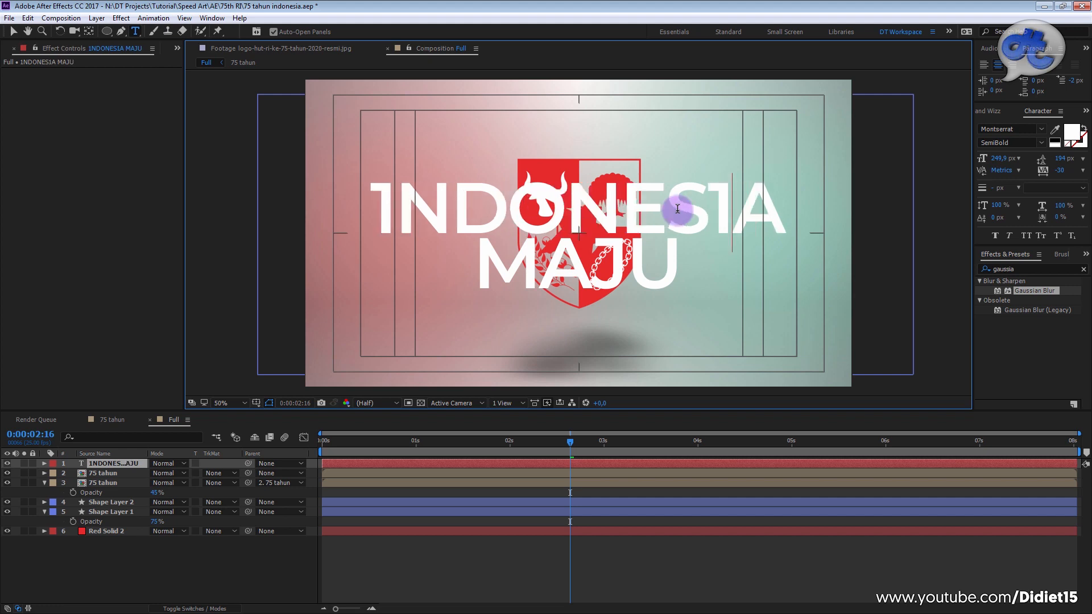
{"action": "key", "text": "Escape"}
{"action": "key", "text": "v"}
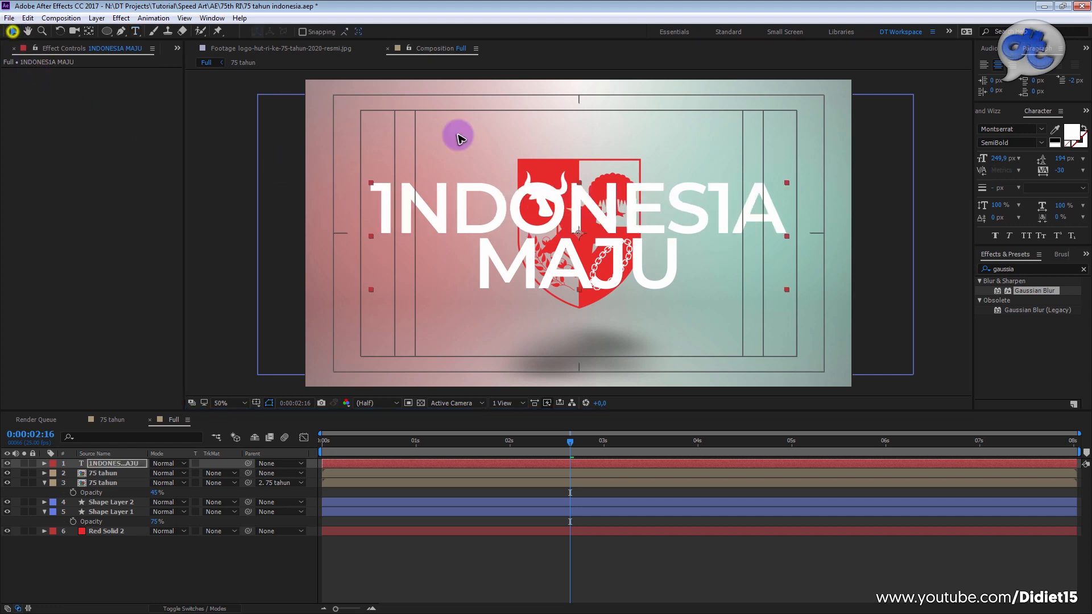
Step: Left-align the 1NDONES1A MAJU text and scale it down to start near the shield's centre, extending to the right
{"action": "left_click", "coordinate": [669, 278]}
{"action": "left_click", "coordinate": [984, 65]}
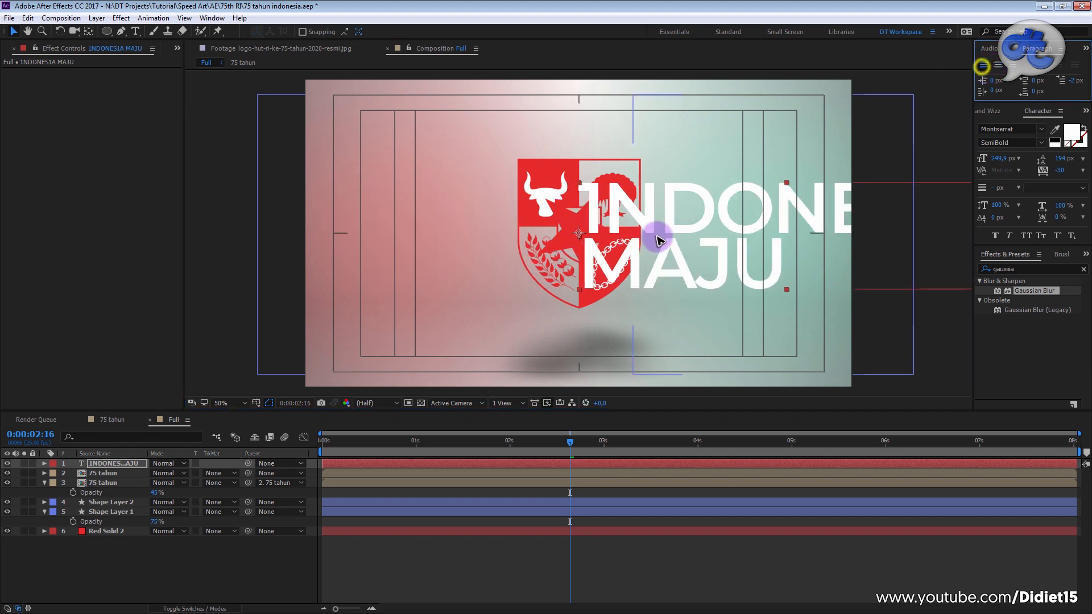
{"action": "left_click_drag", "start_coordinate": [580, 191], "coordinate": [636, 219]}
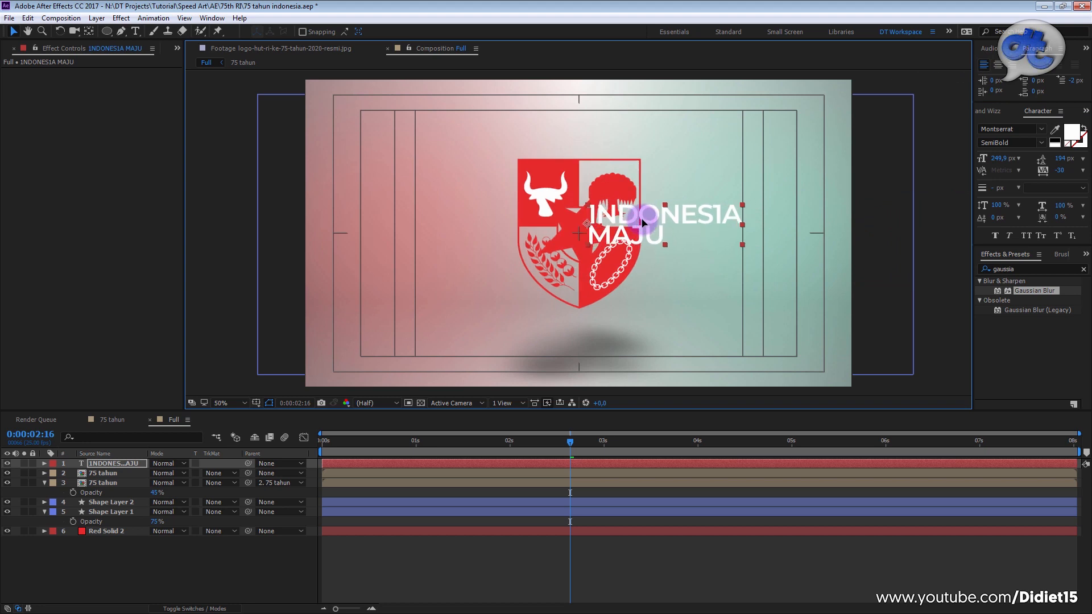
Step: Check the closing logo in the VLC sample video, and style the text to match with tracking 77, Bold weight and the shield's red fill
{"action": "left_click", "coordinate": [710, 607]}
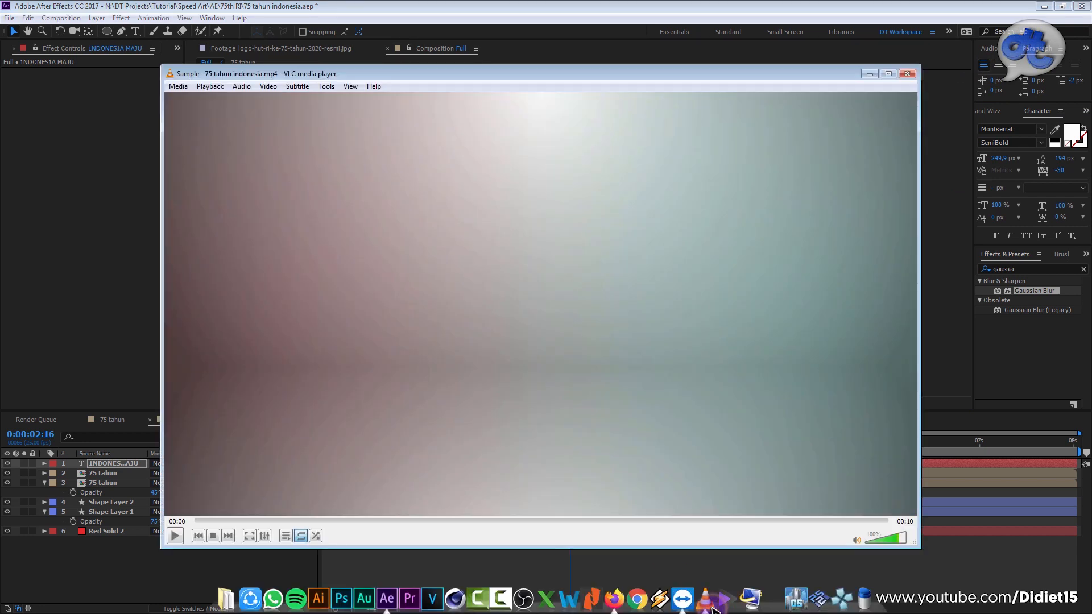
{"action": "left_click_drag", "start_coordinate": [592, 520], "coordinate": [797, 520]}
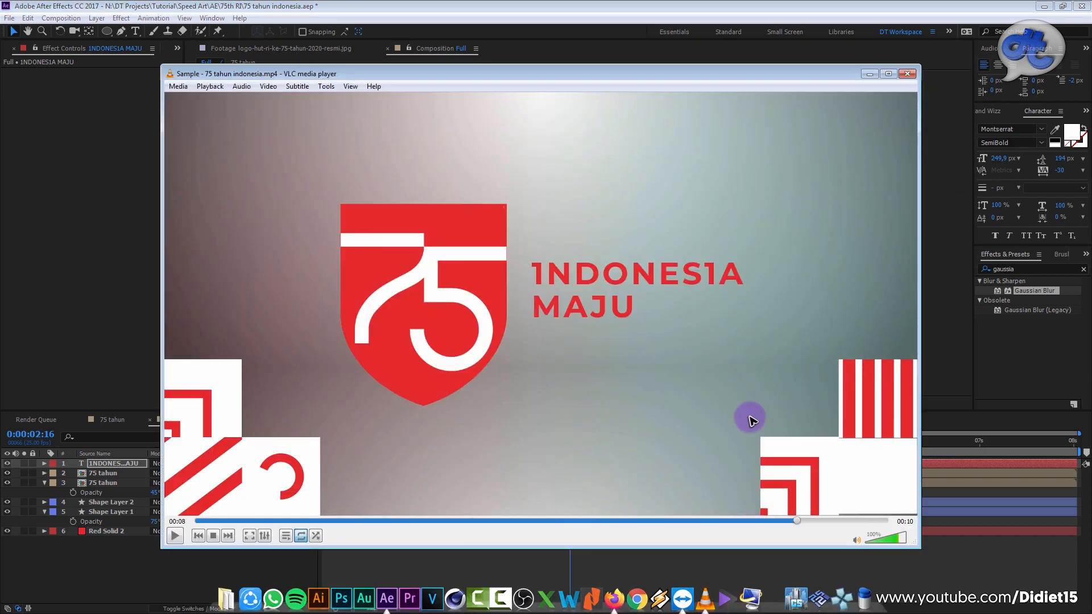
{"action": "left_click", "coordinate": [829, 8]}
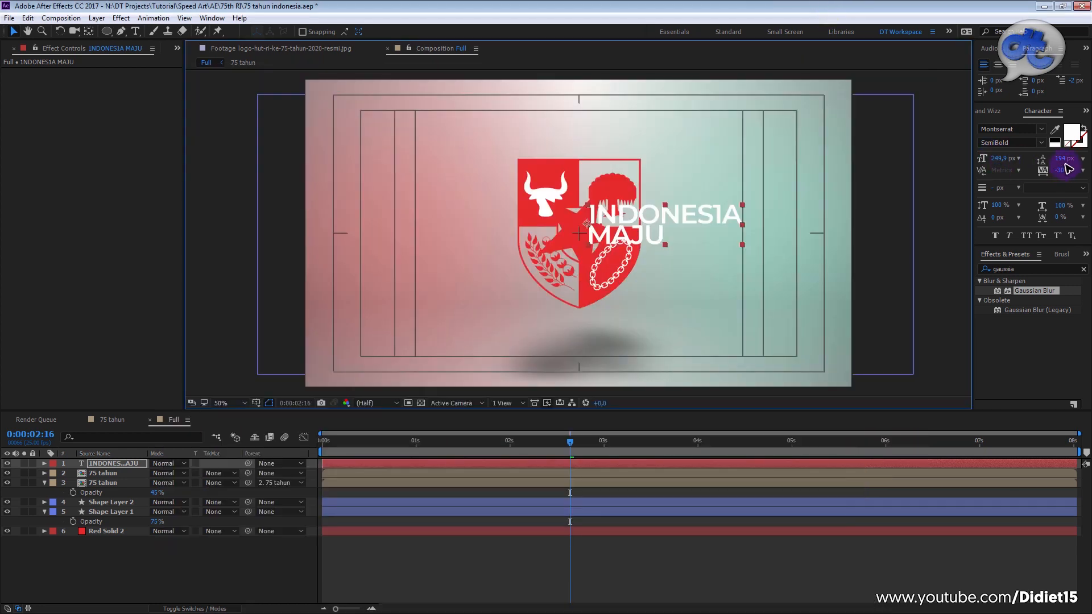
{"action": "left_click_drag", "start_coordinate": [1061, 175], "coordinate": [1086, 168]}
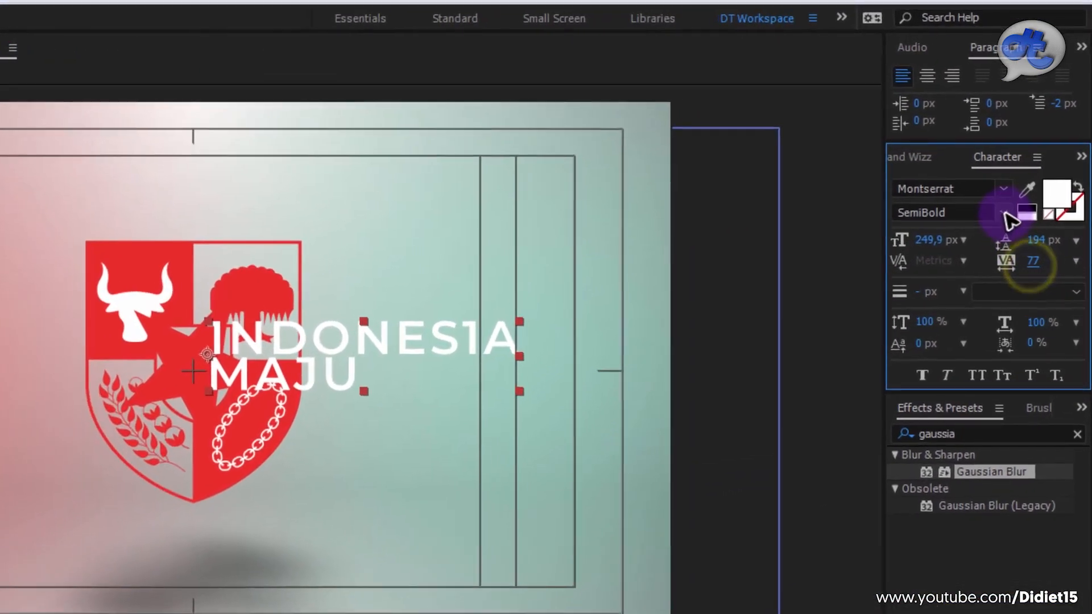
{"action": "left_click", "coordinate": [1042, 143]}
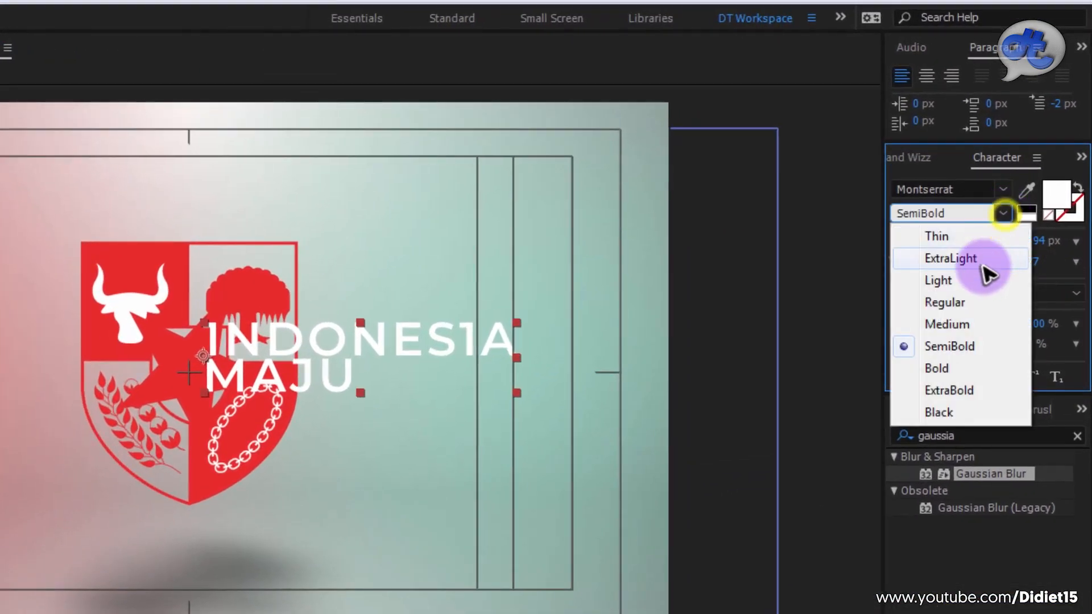
{"action": "left_click", "coordinate": [963, 366]}
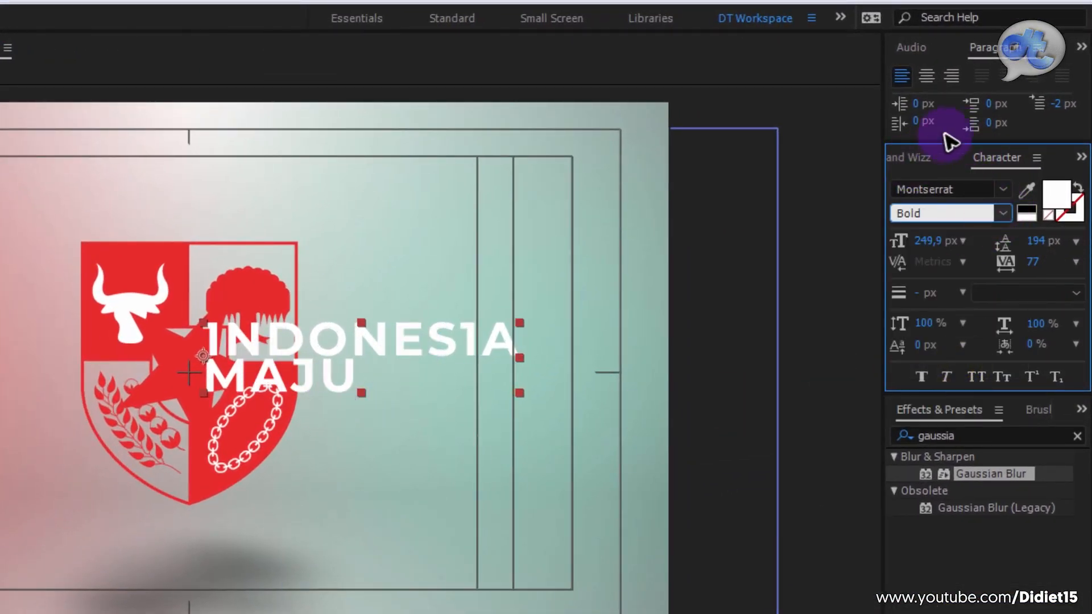
{"action": "left_click", "coordinate": [1027, 190]}
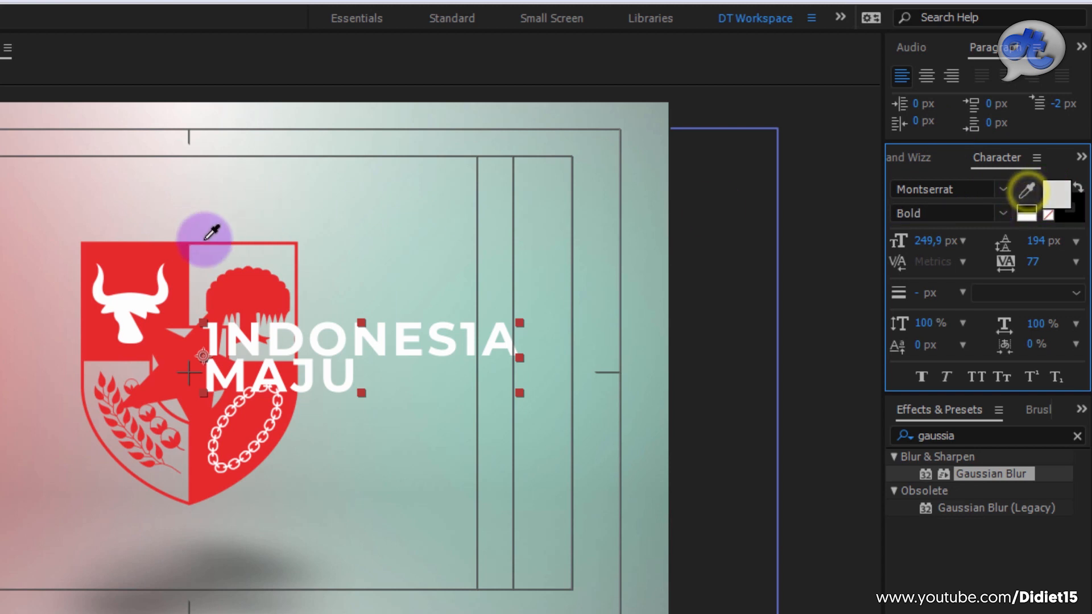
{"action": "left_click", "coordinate": [178, 252]}
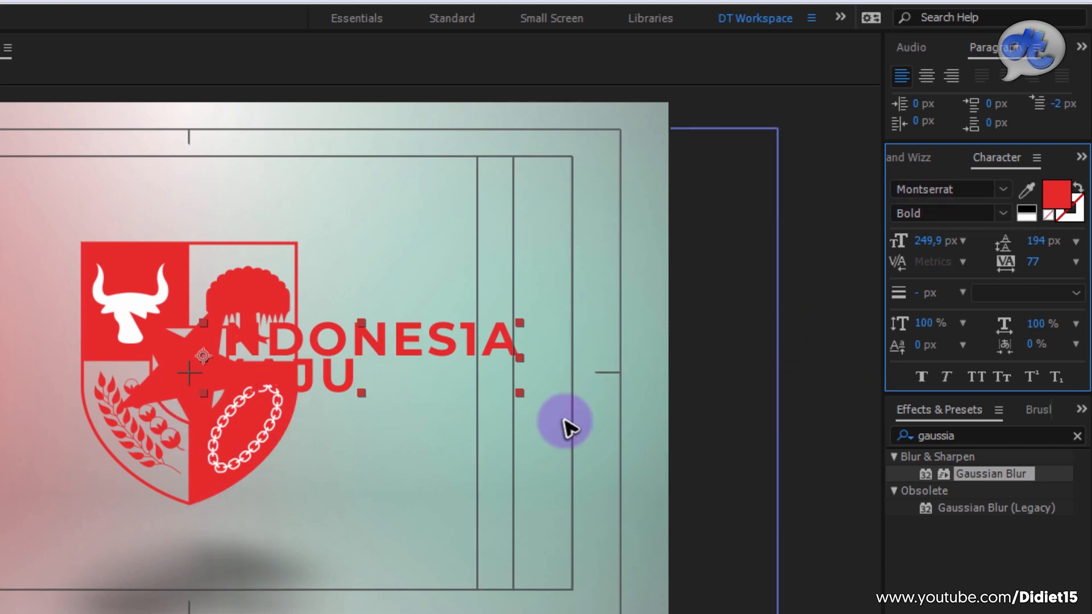
{"action": "left_click", "coordinate": [793, 421]}
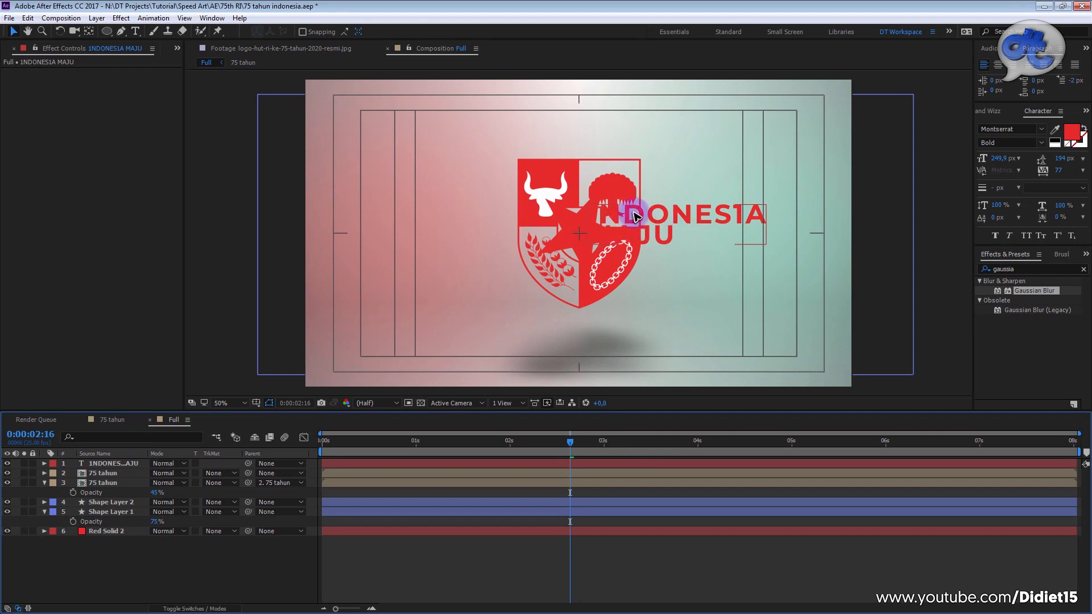
Step: At 0:00:04:17, set a Position keyframe on the upper 75 tahun layer
{"action": "left_click_drag", "start_coordinate": [572, 446], "coordinate": [769, 483]}
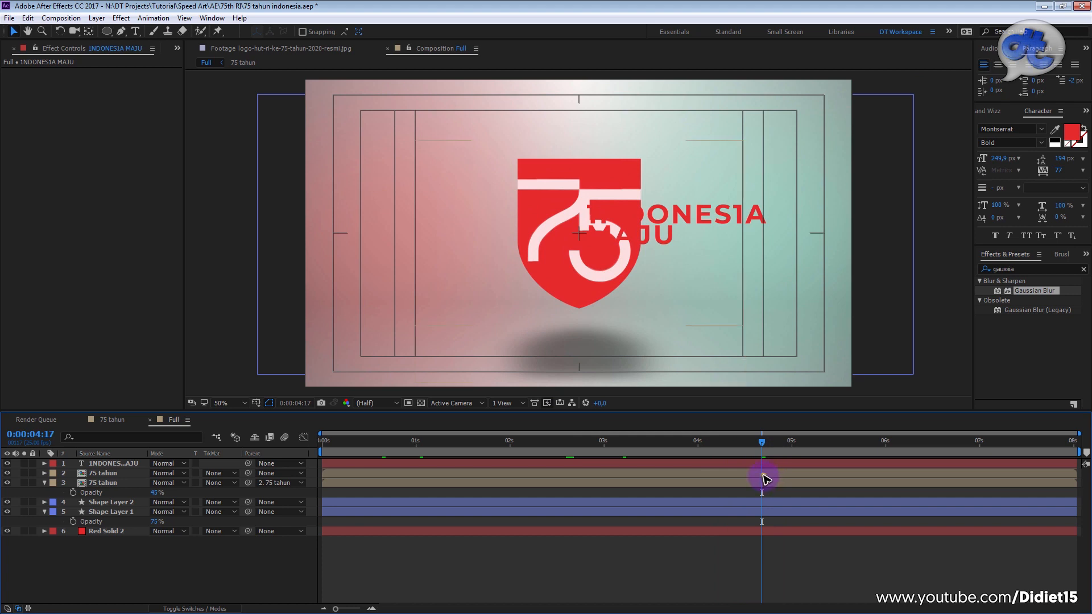
{"action": "left_click", "coordinate": [763, 474]}
{"action": "key", "text": "p"}
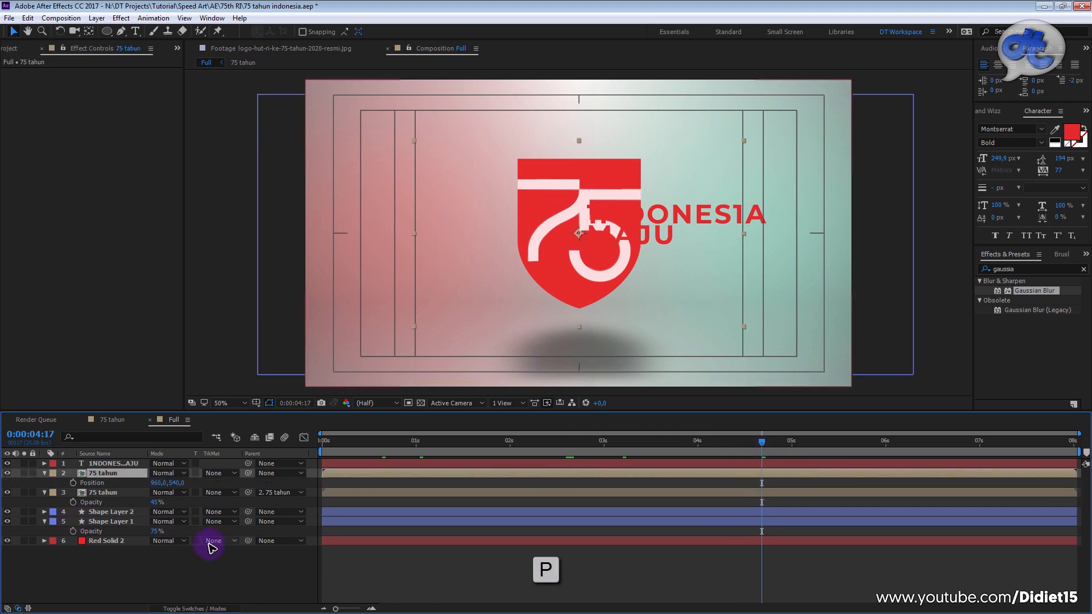
{"action": "left_click", "coordinate": [113, 565]}
{"action": "left_click", "coordinate": [109, 474]}
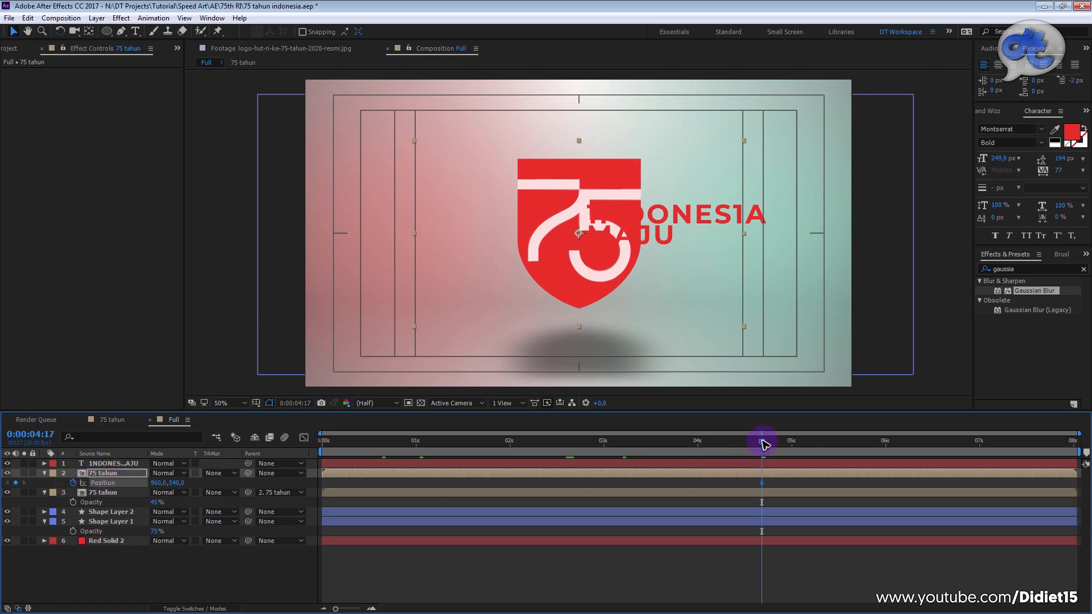